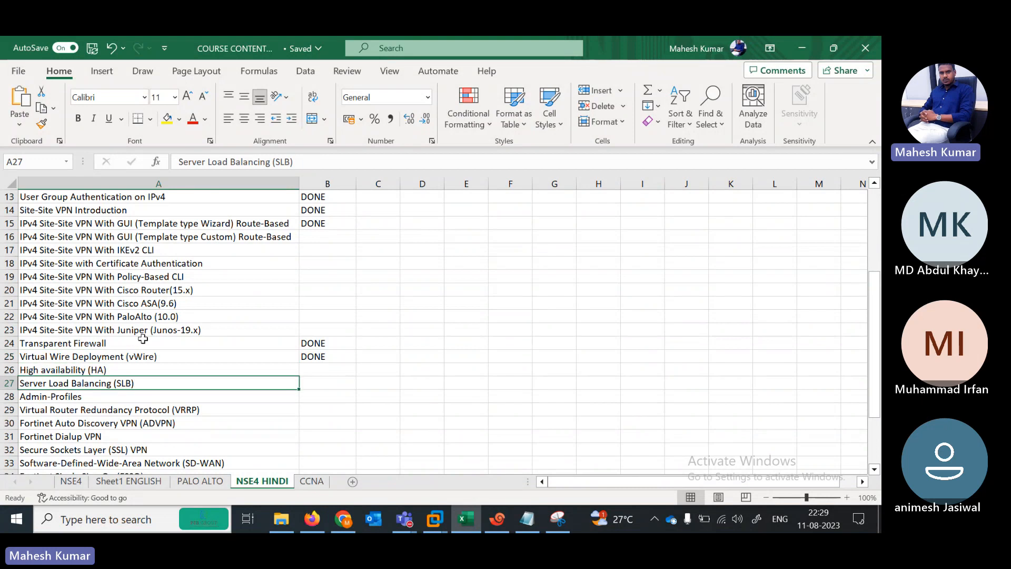
Step: Select the 'High availability (HA)' row in the course list, then show the EVE HA topology in Firefox
key(Up)
key(Down)
key(Up)
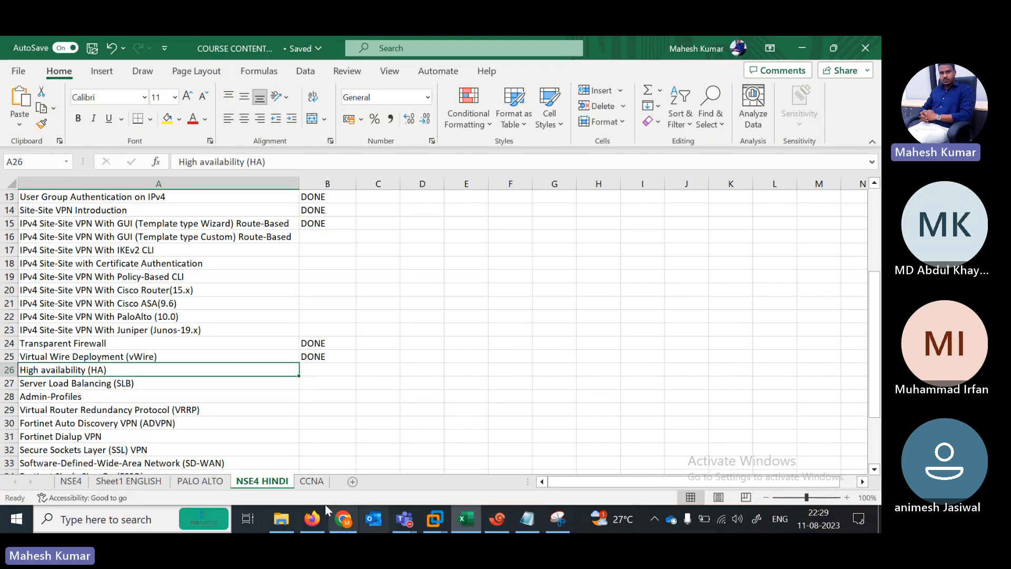
click(313, 519)
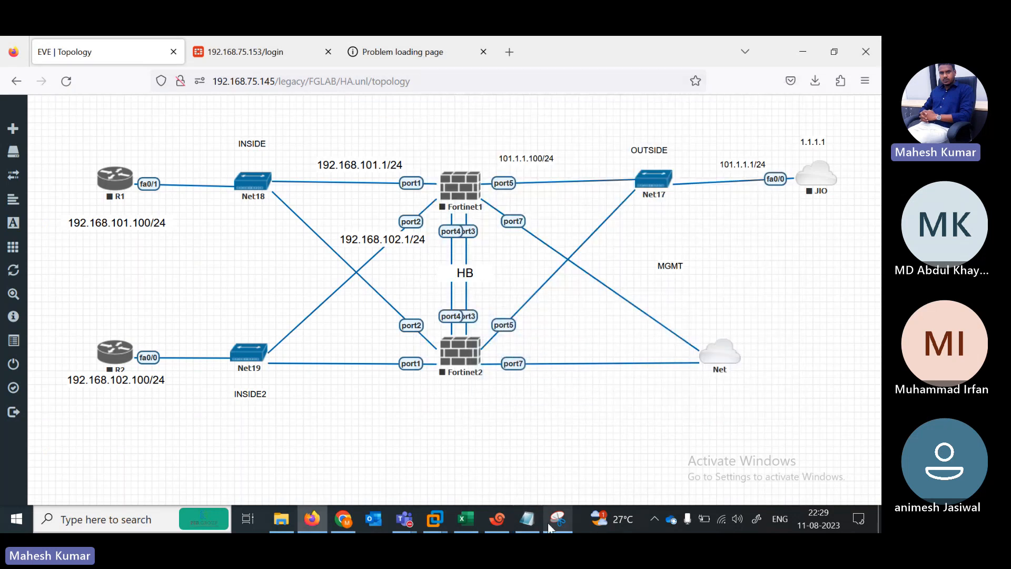
Step: Label Fortinet1 Active and R2's side DMZ, and trace paths from Net18 and Net19 to Fortinet1
click(555, 524)
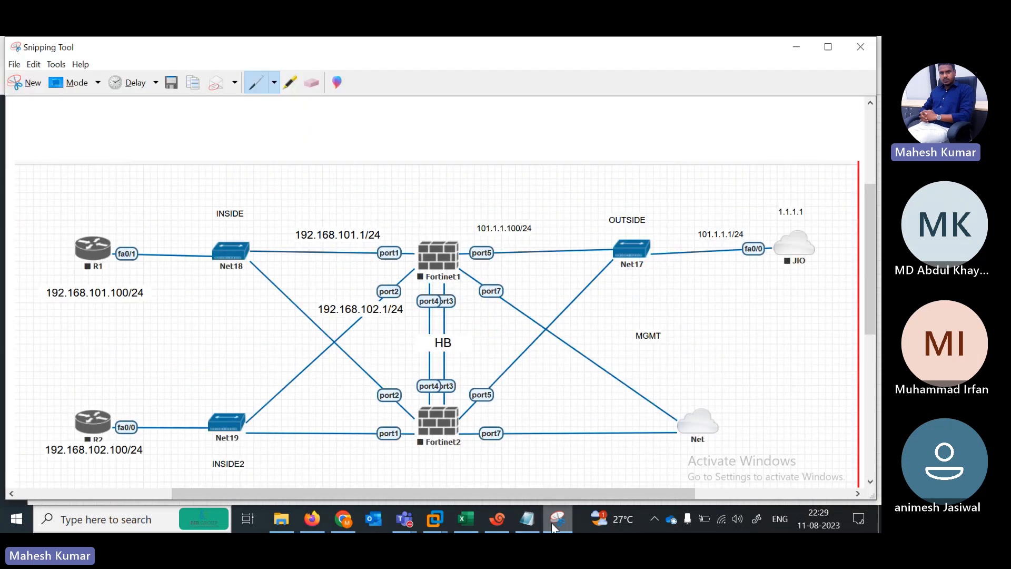
drag(868, 293, 871, 312)
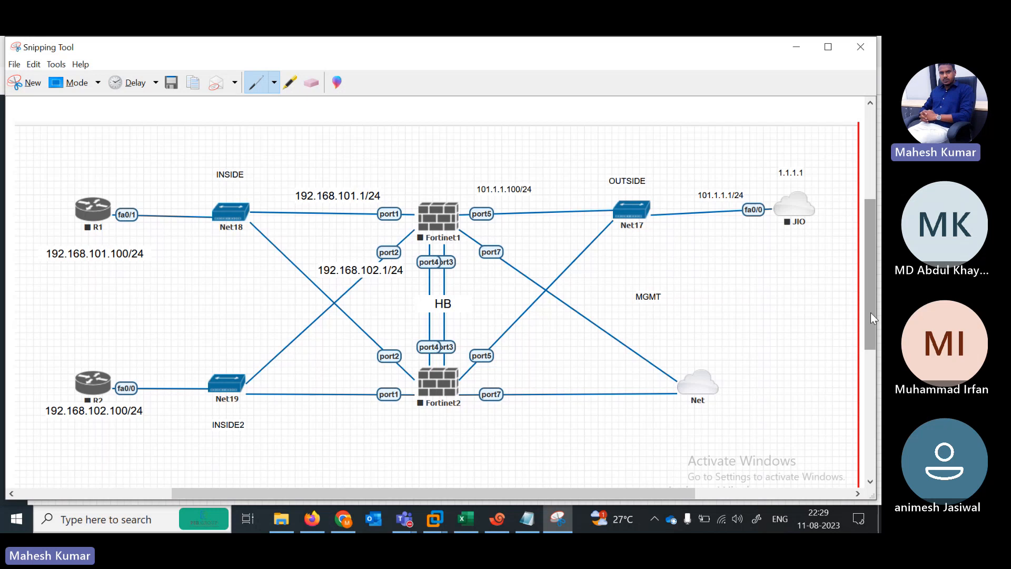
drag(241, 265, 307, 282)
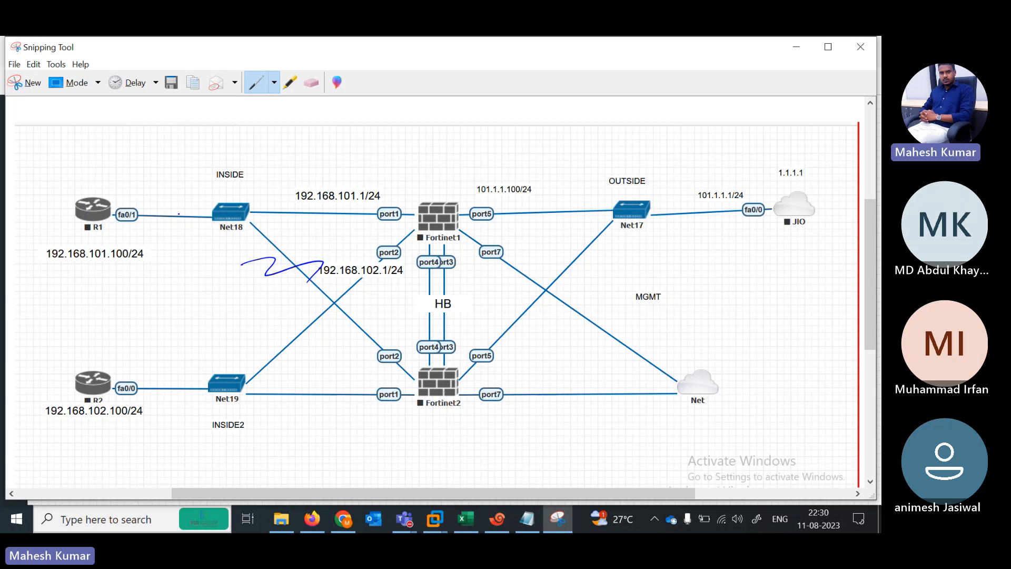
mouse_move(184, 202)
mouse_down()
mouse_move(153, 202)
mouse_move(157, 212)
mouse_up()
mouse_move(263, 212)
mouse_down()
mouse_move(394, 203)
mouse_move(391, 216)
mouse_up()
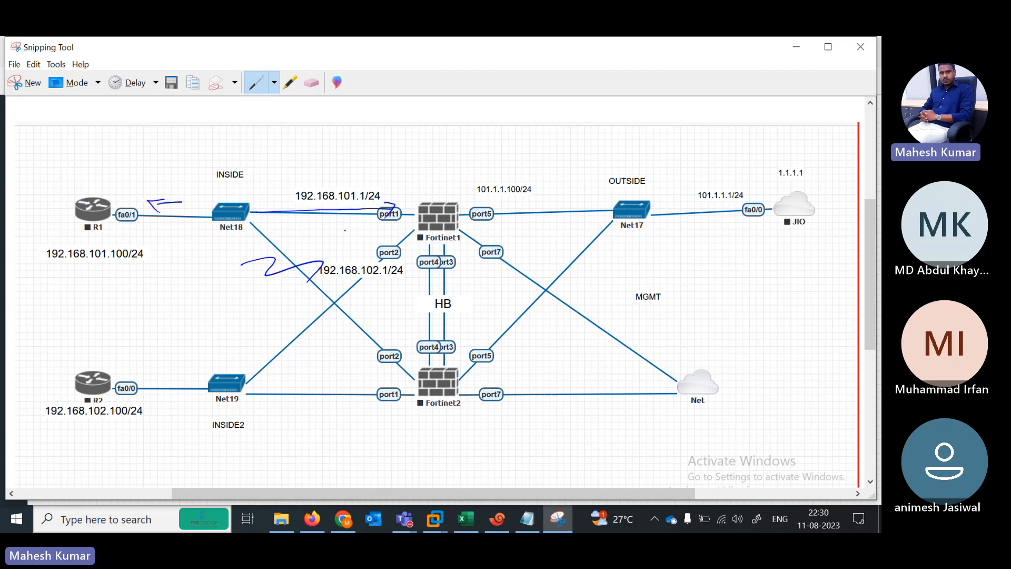
mouse_move(44, 401)
mouse_down()
mouse_move(123, 395)
mouse_move(196, 370)
mouse_up()
mouse_move(135, 389)
mouse_down()
mouse_move(216, 381)
mouse_move(264, 357)
mouse_move(372, 253)
mouse_move(419, 226)
mouse_up()
drag(402, 211, 416, 221)
mouse_move(417, 178)
mouse_down()
mouse_move(418, 191)
mouse_move(470, 170)
mouse_up()
Step: Label Fortinet2 as passive, retrace the Net18 and Net19 links, and circle Fortinet2
drag(422, 426, 474, 418)
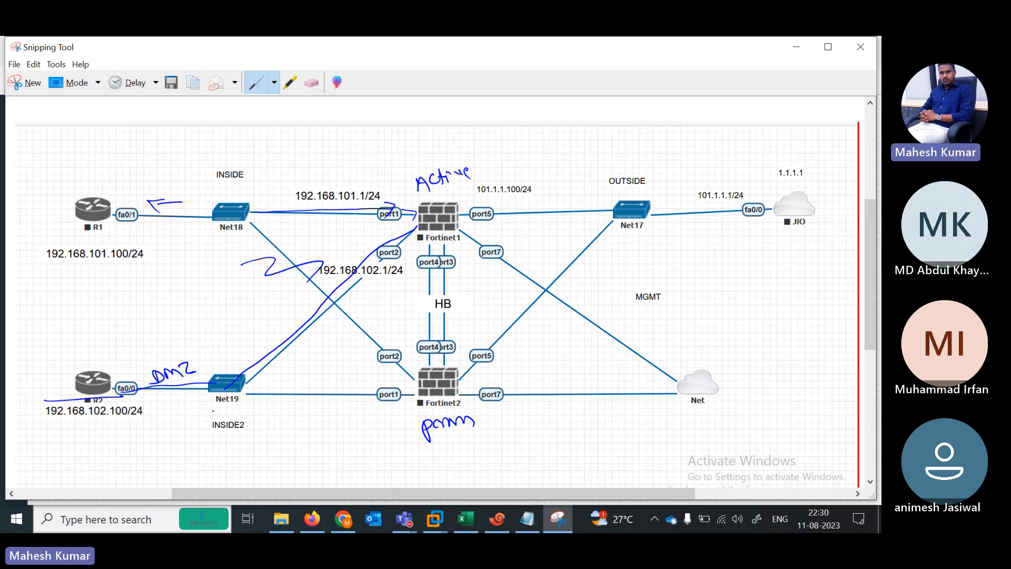
drag(232, 389, 409, 227)
drag(270, 217, 376, 210)
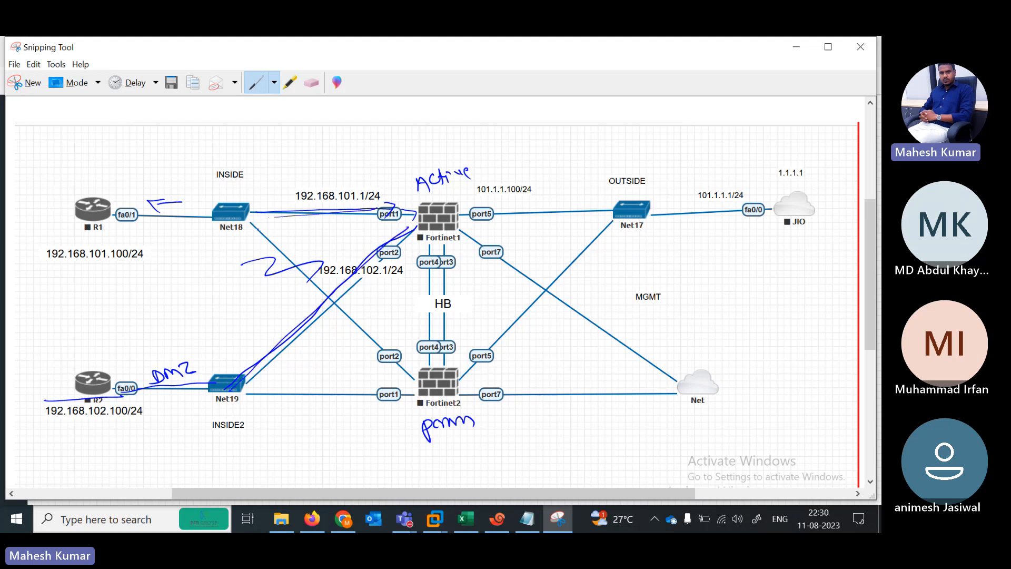
mouse_move(437, 362)
mouse_down()
mouse_move(464, 398)
mouse_move(404, 354)
mouse_up()
drag(339, 325, 356, 316)
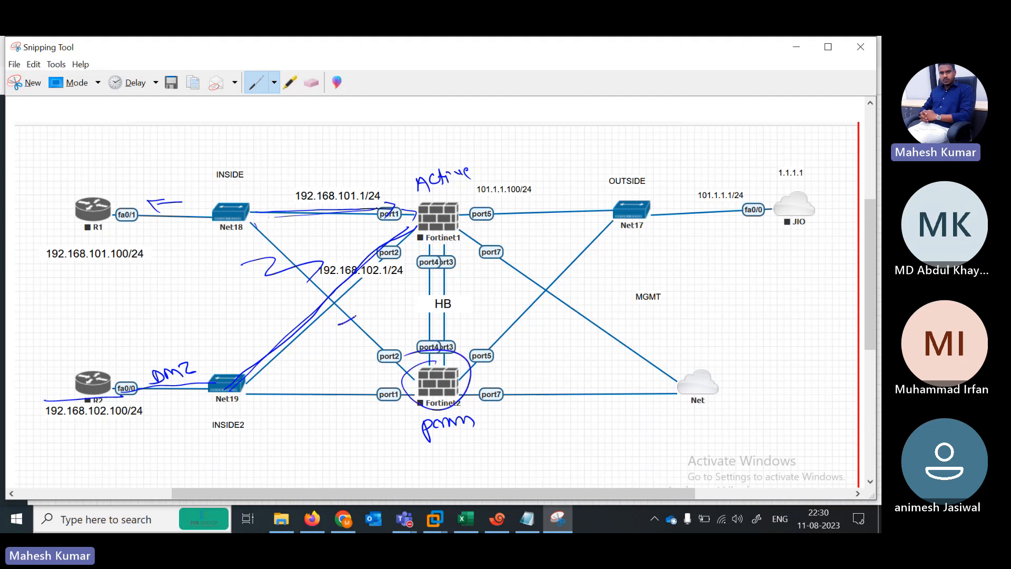
drag(335, 384, 326, 416)
mouse_move(345, 203)
mouse_down()
mouse_move(346, 221)
mouse_move(345, 209)
mouse_up()
Step: Circle the port1–port4 labels on both FortiGates and mark the HB heartbeat label
mouse_move(343, 391)
mouse_down()
mouse_move(342, 407)
mouse_move(345, 393)
mouse_move(404, 391)
mouse_move(378, 385)
mouse_up()
mouse_move(400, 344)
mouse_down()
mouse_move(372, 348)
mouse_move(261, 233)
mouse_up()
mouse_move(414, 224)
mouse_down()
mouse_move(373, 249)
mouse_move(406, 248)
mouse_move(416, 270)
mouse_up()
drag(446, 251, 454, 263)
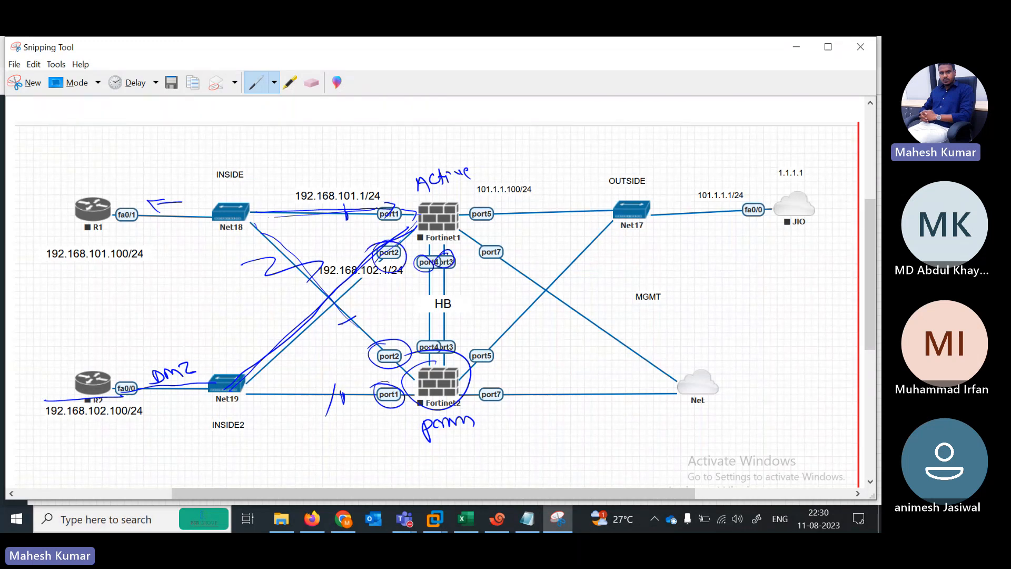
drag(427, 340, 416, 350)
drag(444, 334, 455, 348)
drag(411, 315, 456, 309)
drag(414, 300, 475, 301)
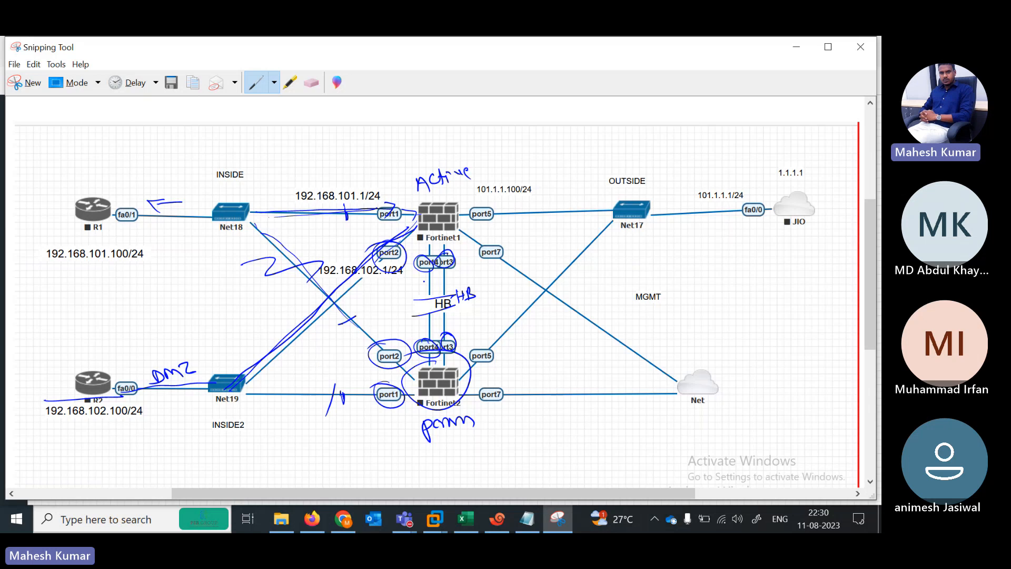
Step: Mark the port1 and heartbeat ports, write Pri above the Active note, and add notes under Fortinet2
drag(370, 203, 380, 210)
drag(434, 240, 431, 265)
drag(444, 240, 445, 252)
mouse_move(427, 355)
mouse_down()
mouse_move(415, 363)
mouse_move(453, 370)
mouse_move(415, 367)
mouse_up()
drag(402, 174, 425, 159)
mouse_move(428, 447)
mouse_down()
mouse_move(433, 459)
mouse_move(458, 447)
mouse_up()
drag(453, 448, 473, 438)
Step: Trace outbound paths from R1 and R2 through both FortiGates and Net17 to JIO
mouse_move(55, 224)
mouse_down()
mouse_move(69, 248)
mouse_move(764, 200)
mouse_up()
mouse_move(71, 380)
mouse_down()
mouse_move(71, 392)
mouse_move(242, 382)
mouse_move(372, 240)
mouse_move(544, 210)
mouse_move(697, 207)
mouse_up()
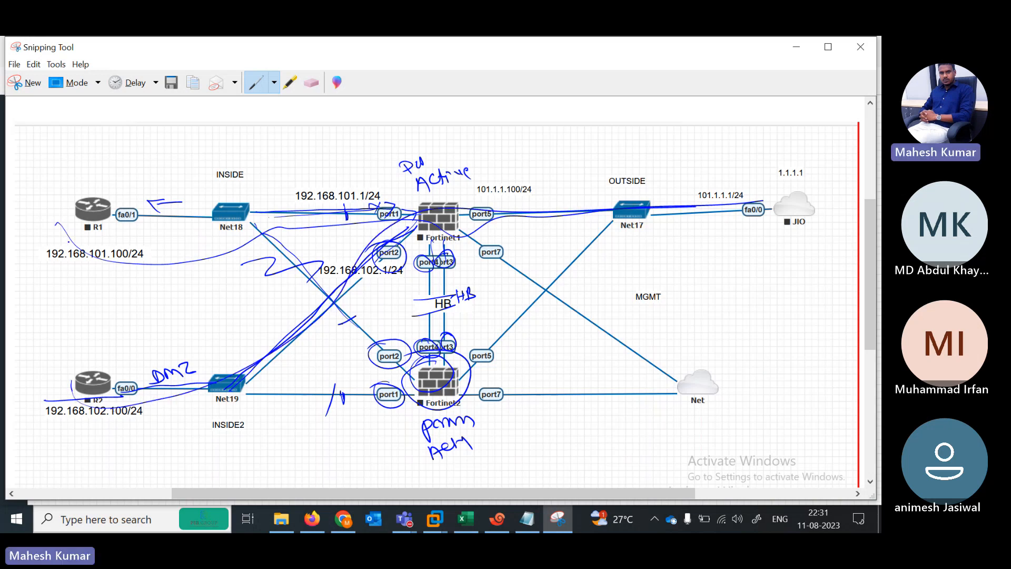
mouse_move(73, 220)
mouse_down()
mouse_move(104, 204)
mouse_move(207, 215)
mouse_move(435, 396)
mouse_move(543, 279)
mouse_move(633, 224)
mouse_up()
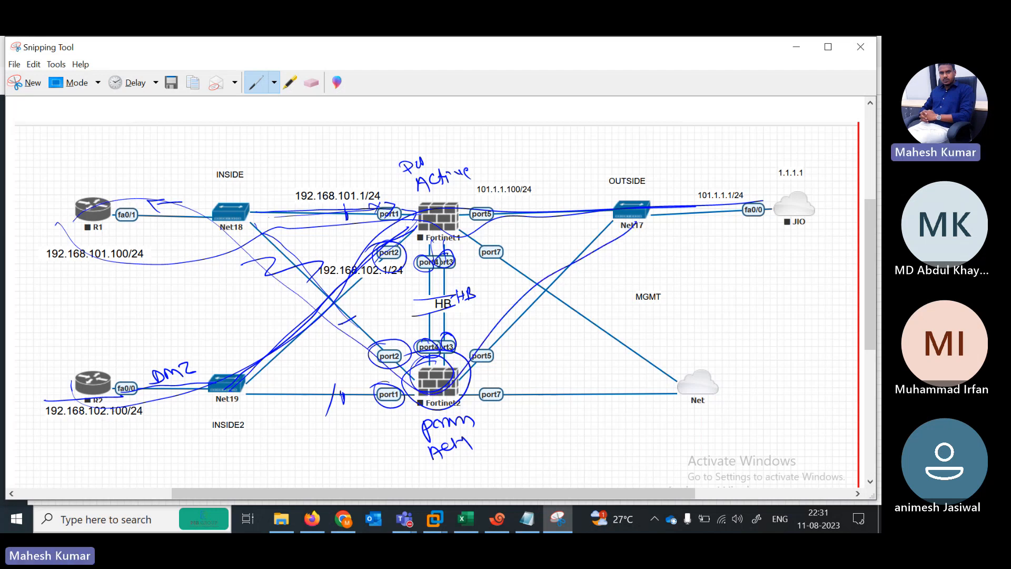
mouse_move(74, 392)
mouse_down()
mouse_move(337, 392)
mouse_move(452, 371)
mouse_move(596, 240)
mouse_move(587, 231)
mouse_up()
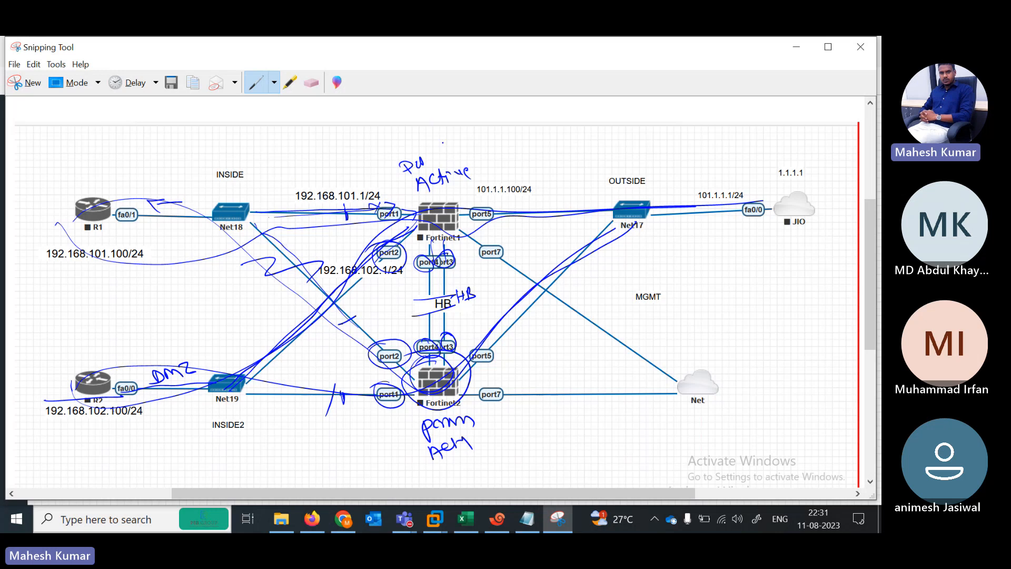
Step: Handwrite the 'modern' heading with notes beneath it and a NAT note at the top right
mouse_move(485, 138)
mouse_down()
mouse_move(548, 124)
mouse_move(555, 138)
mouse_up()
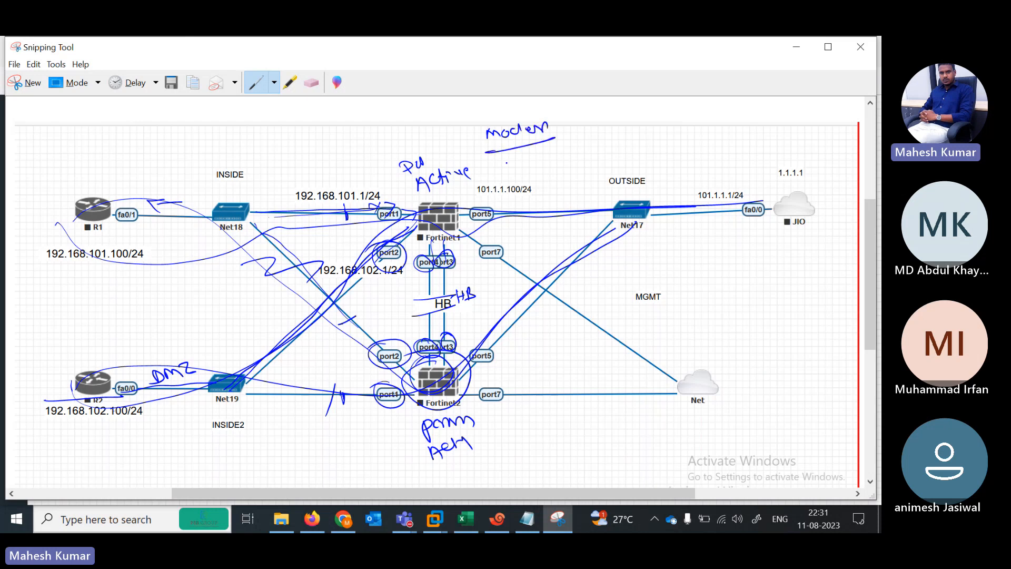
drag(498, 164, 615, 141)
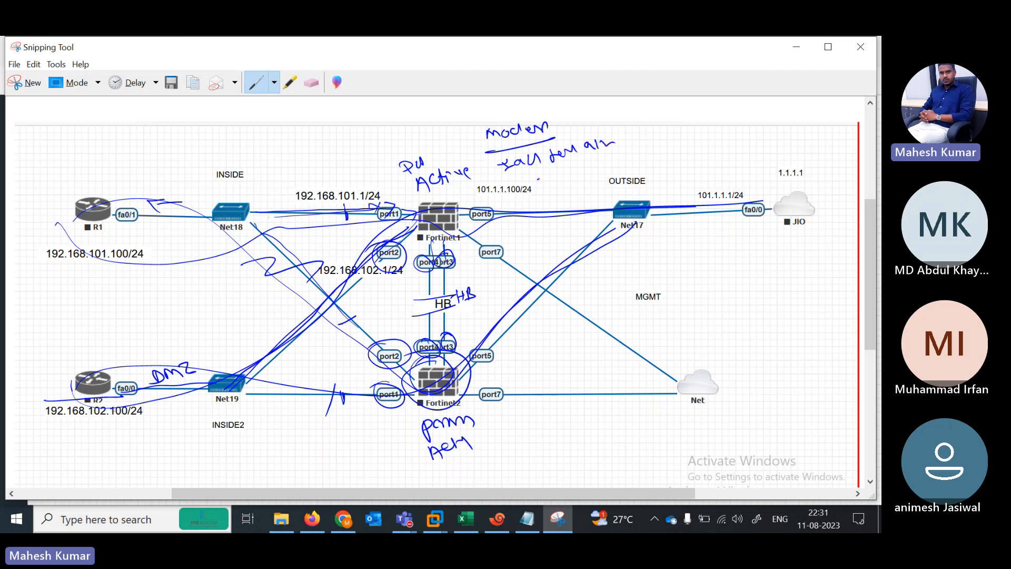
drag(538, 179, 633, 153)
mouse_move(367, 213)
mouse_down()
mouse_move(388, 223)
mouse_move(369, 207)
mouse_up()
mouse_move(305, 175)
mouse_down()
mouse_move(332, 180)
mouse_move(311, 216)
mouse_move(333, 207)
mouse_up()
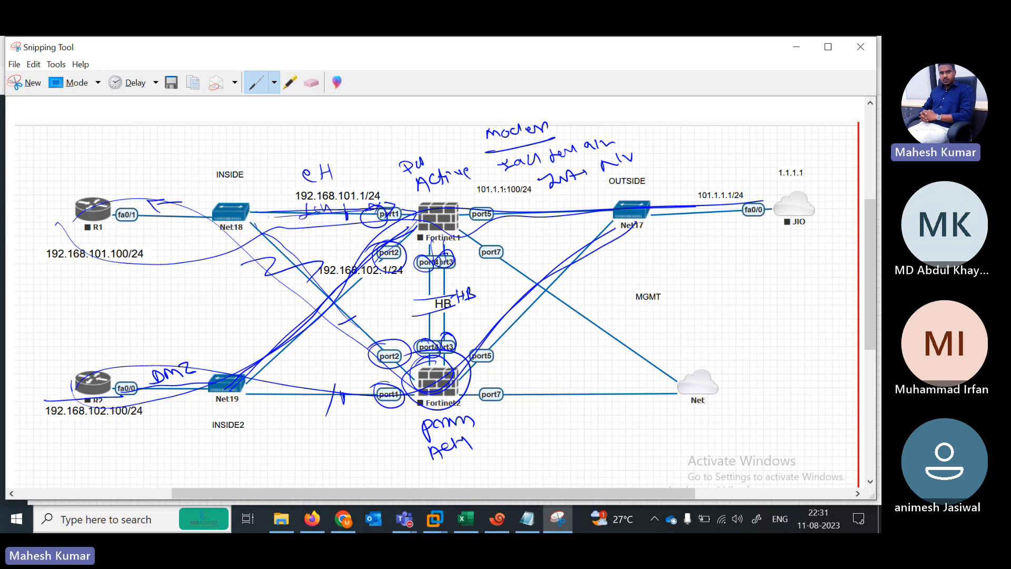
drag(556, 194, 646, 169)
drag(571, 211, 611, 192)
mouse_move(668, 161)
mouse_down()
mouse_move(699, 149)
mouse_move(714, 159)
mouse_move(762, 142)
mouse_move(774, 149)
mouse_up()
Step: Add final strokes over Fortinet1 and Fortinet2, then minimize the annotated capture
drag(411, 196, 456, 190)
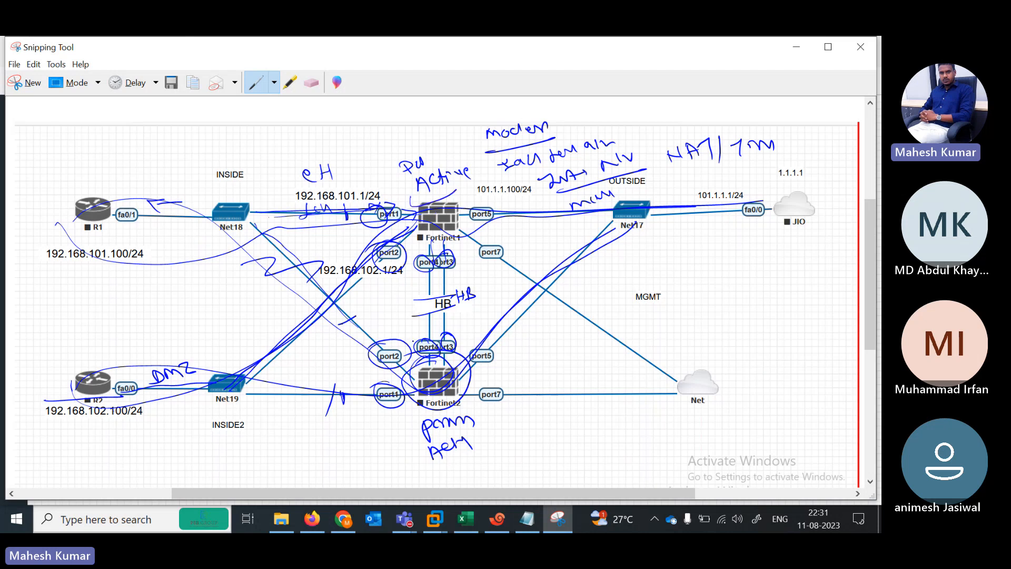
drag(433, 341, 402, 359)
drag(425, 406, 456, 384)
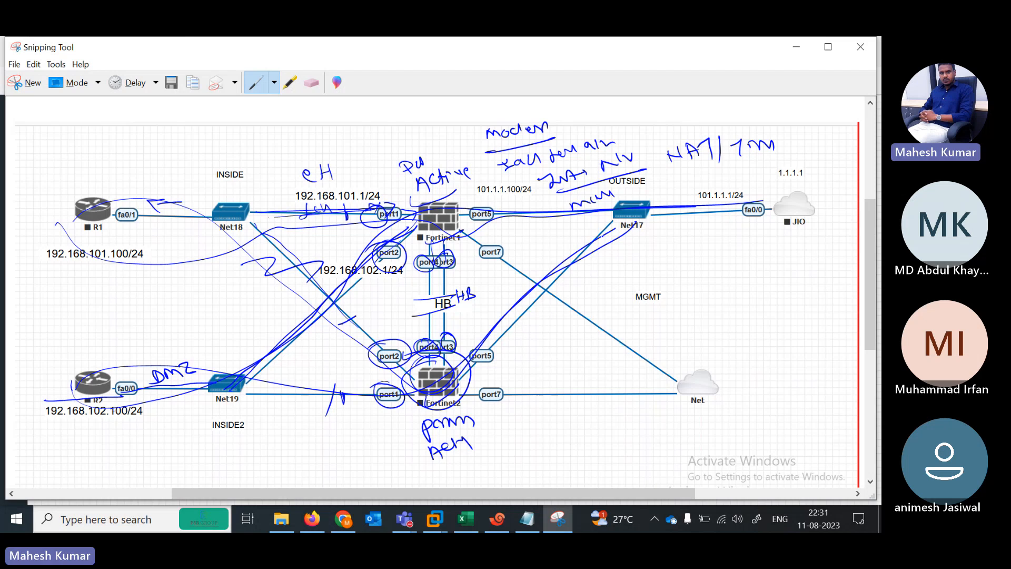
click(795, 48)
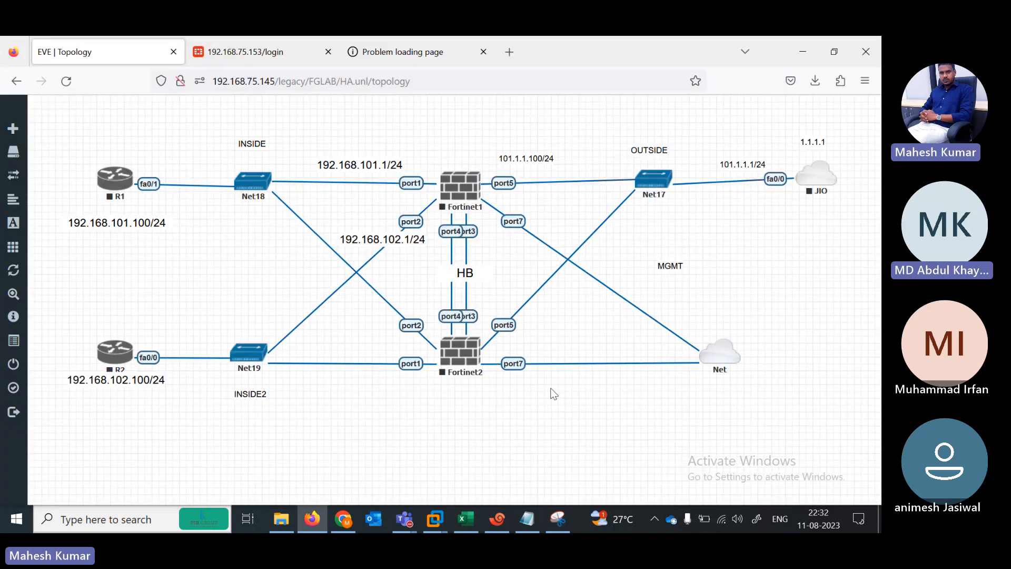
Step: Wipe all nodes of the HA lab from More actions and confirm with Yes
click(554, 521)
click(554, 522)
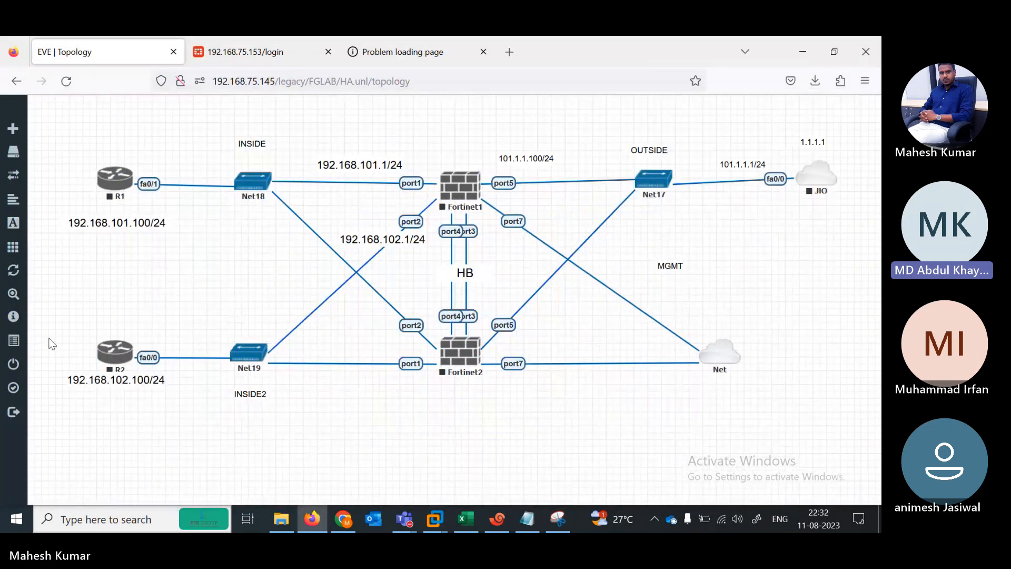
mouse_move(4, 312)
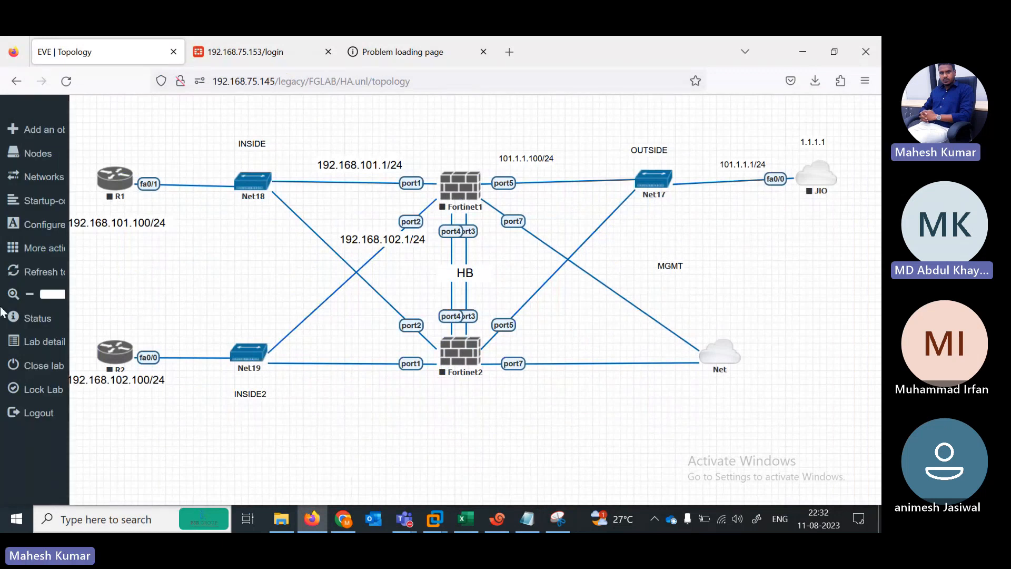
click(45, 255)
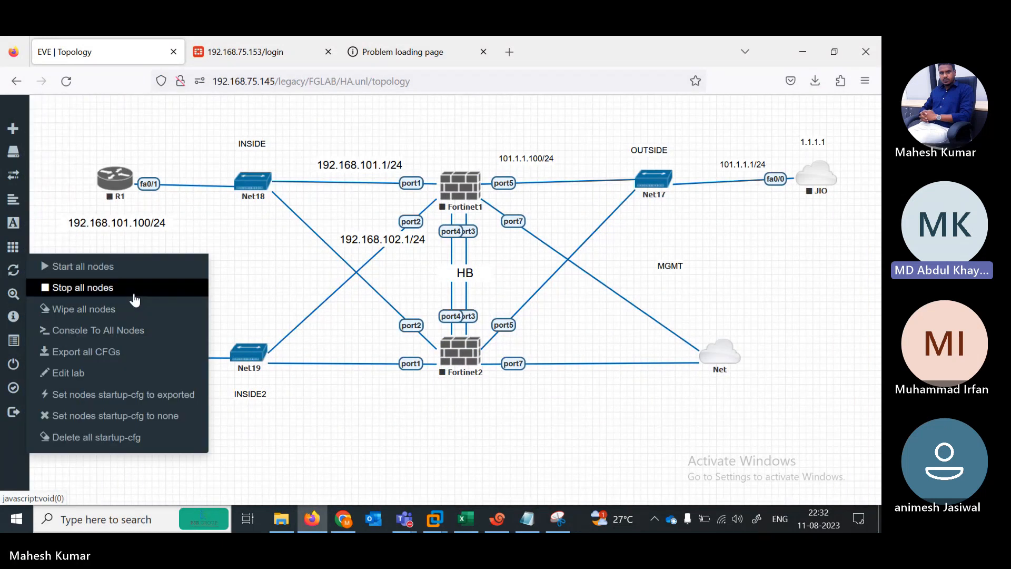
click(97, 308)
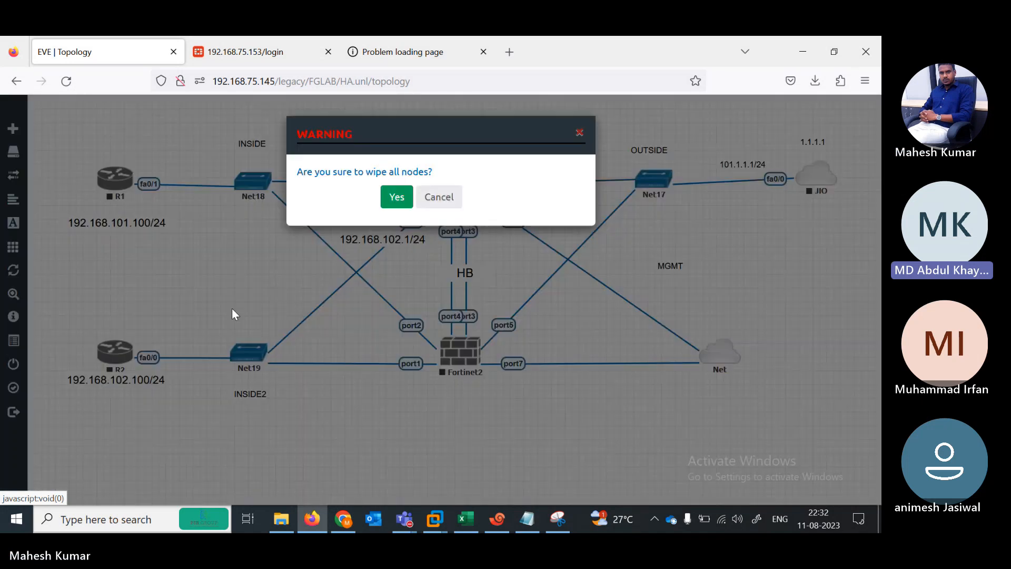
click(396, 207)
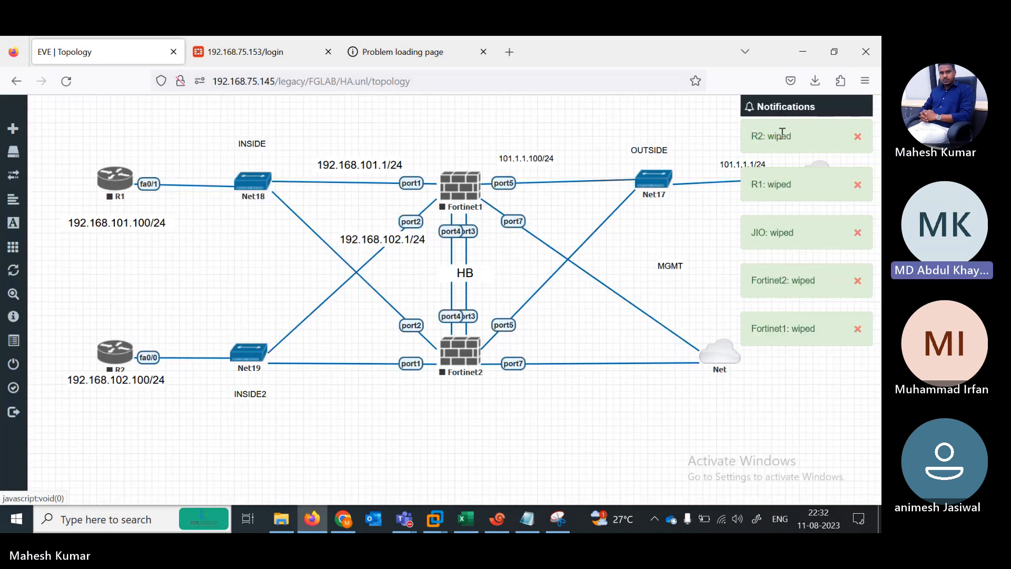
Step: Dismiss the wiped notifications for R2, R1, JIO, Fortinet2 and Fortinet1
click(858, 137)
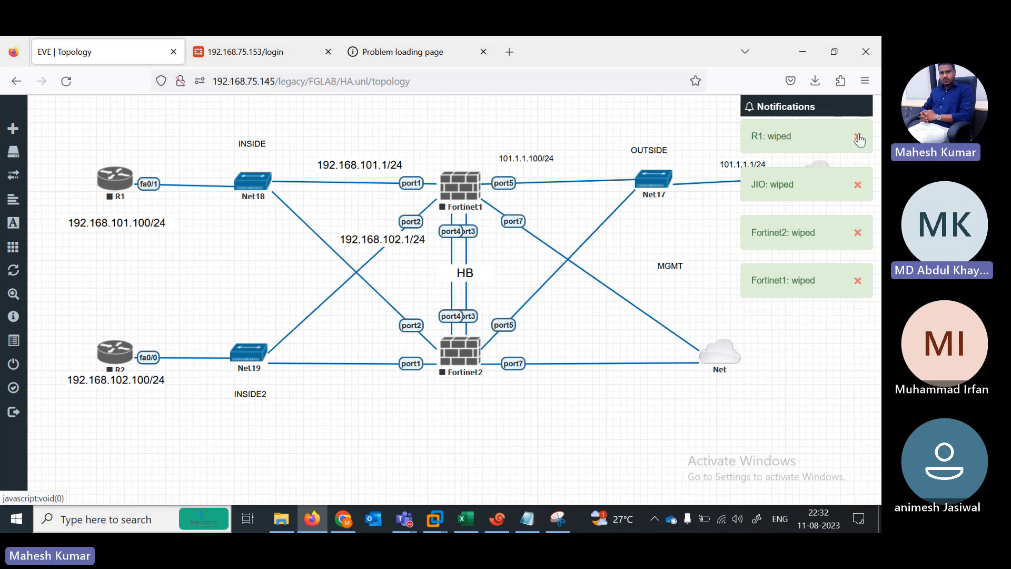
click(858, 137)
click(858, 138)
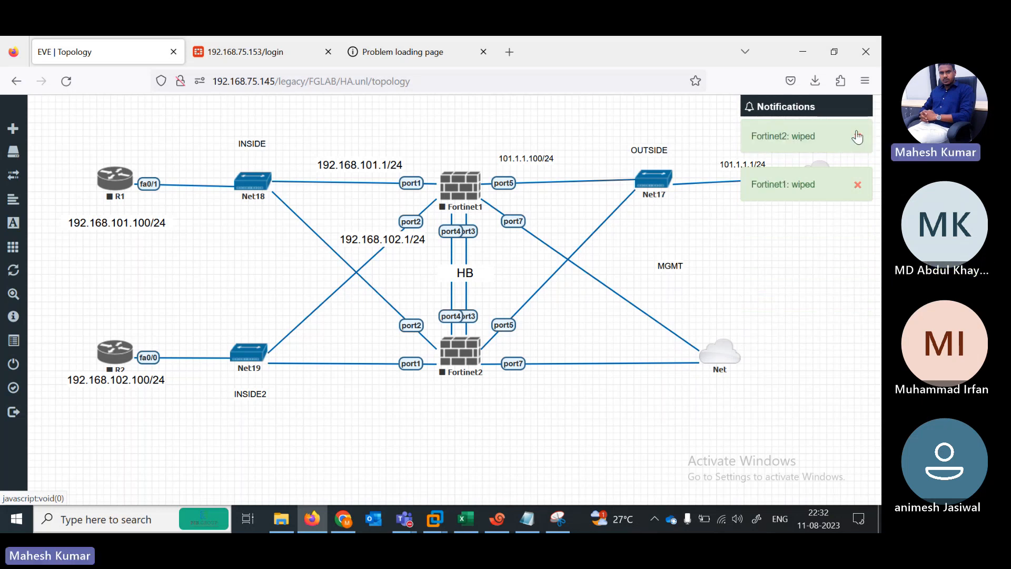
click(858, 138)
click(858, 139)
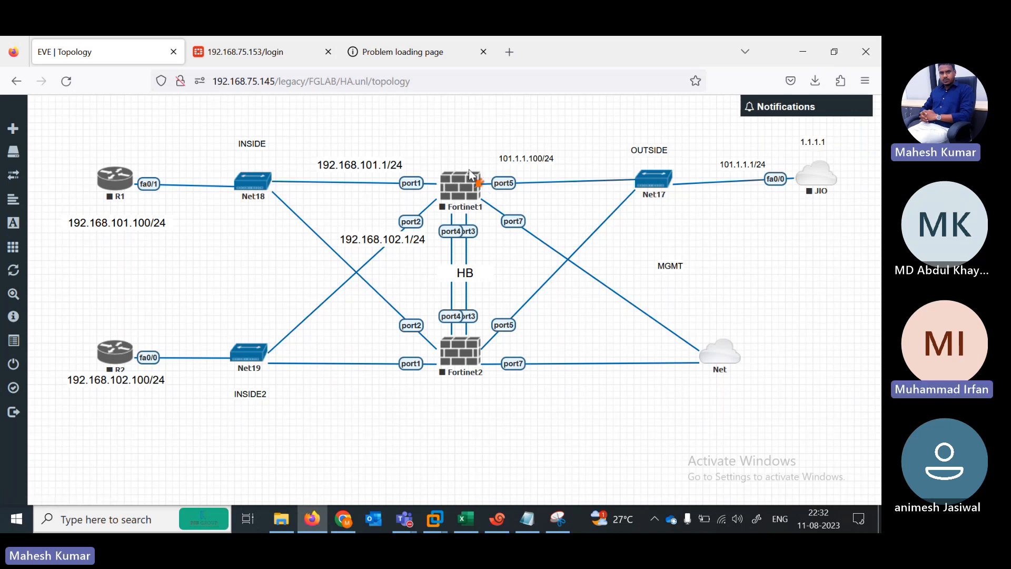
click(738, 519)
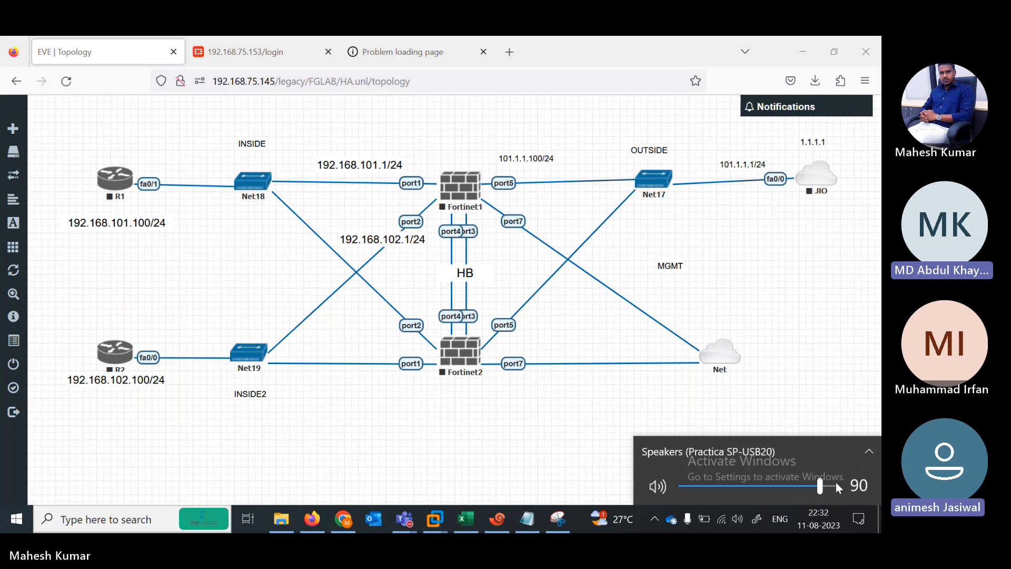
click(835, 485)
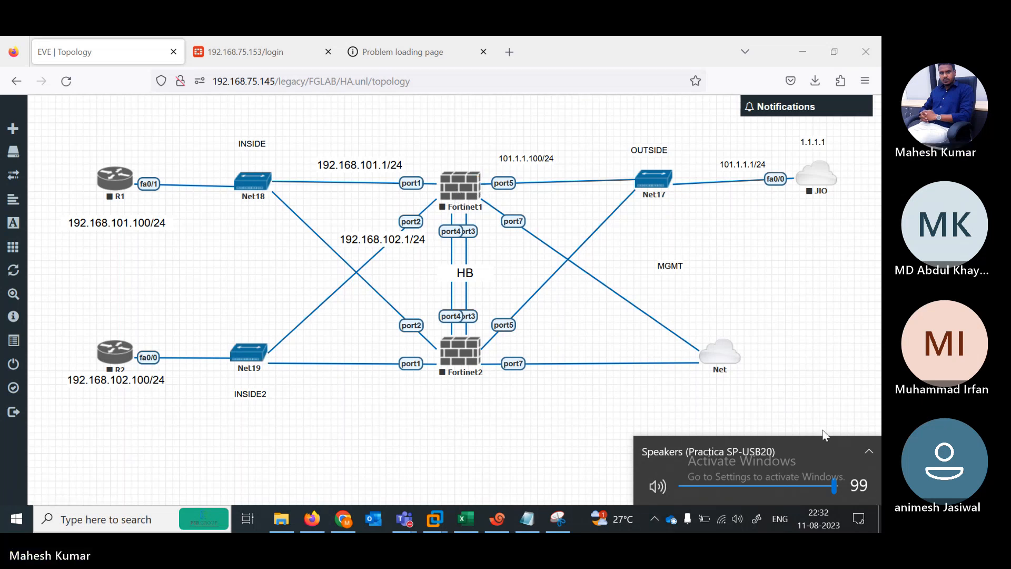
click(782, 417)
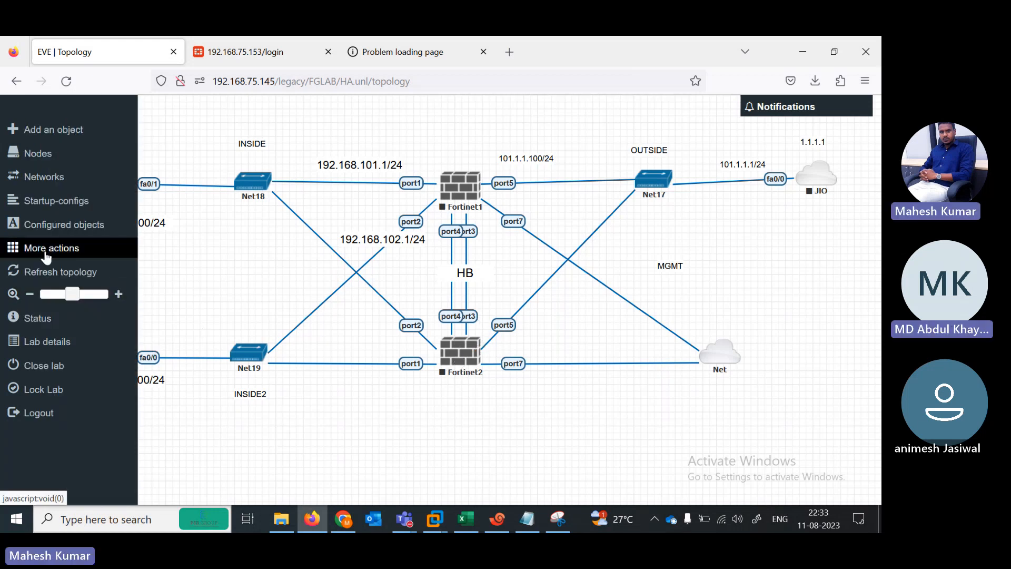
Step: Wipe all lab nodes, confirm, then start all nodes from More actions
click(47, 247)
click(86, 314)
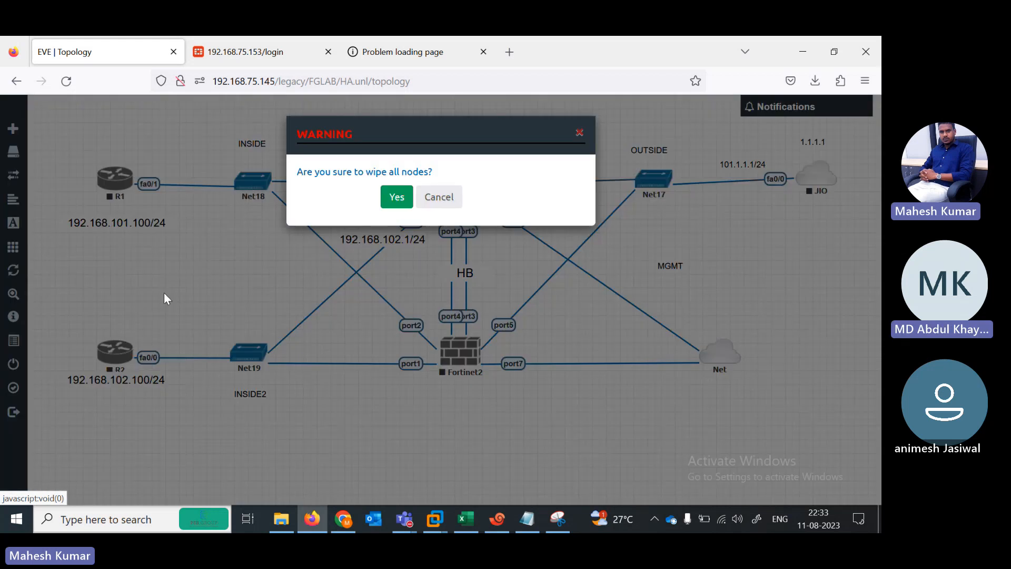
click(395, 196)
click(47, 247)
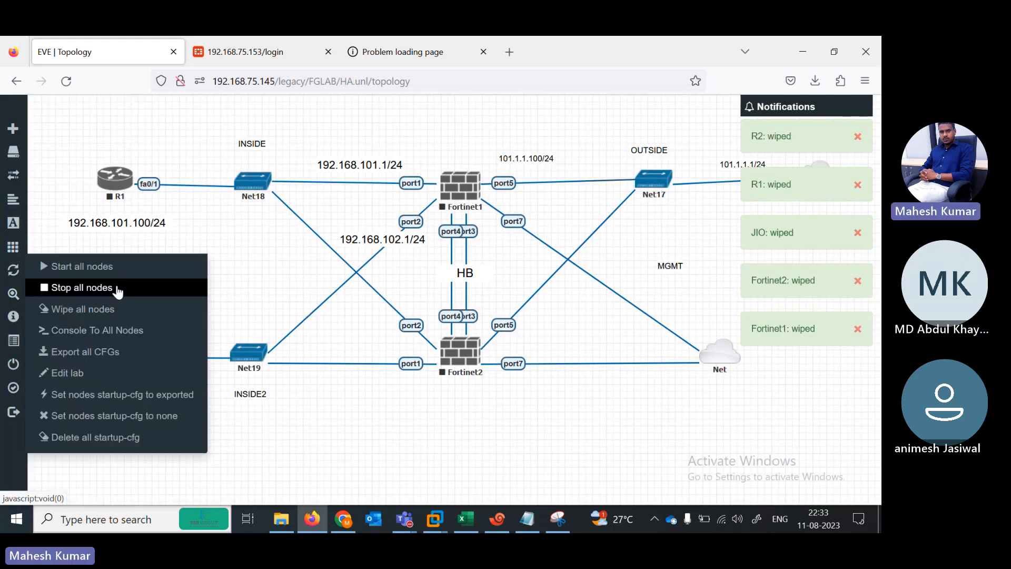
click(74, 268)
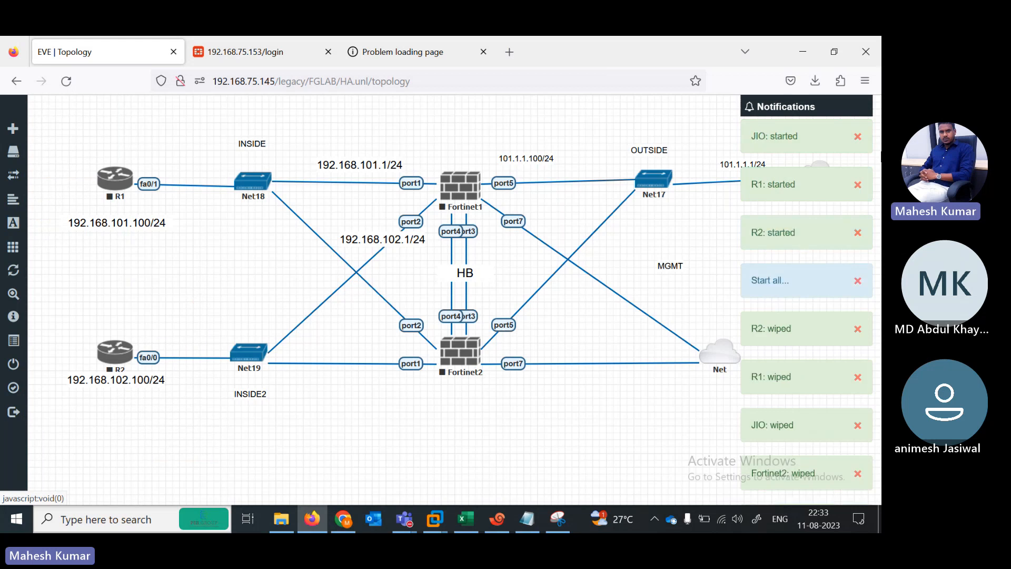
Step: Clear the node started and wiped notifications and bring the Teams meeting forward
click(857, 140)
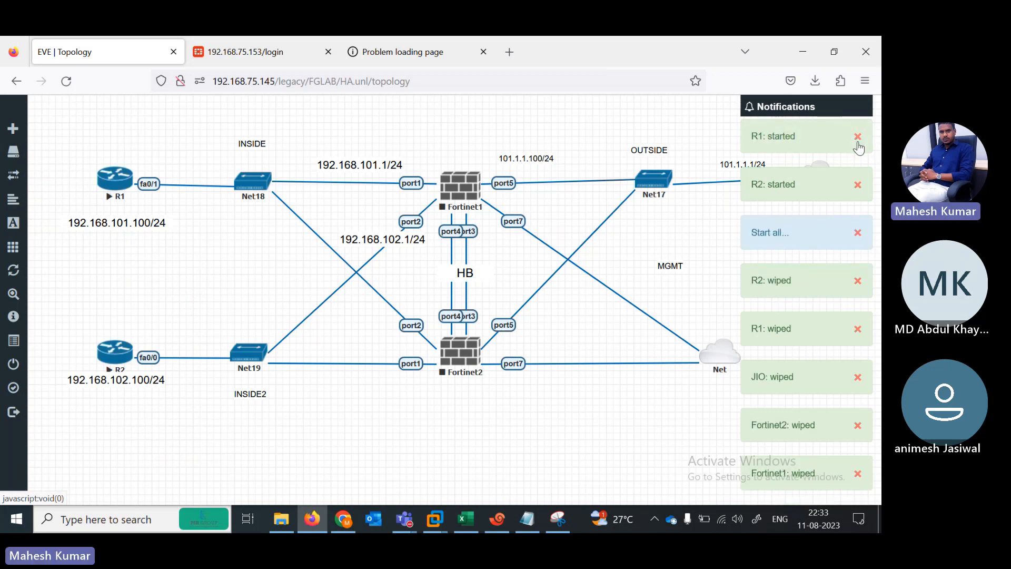
click(857, 141)
click(857, 141)
click(857, 141)
click(858, 141)
click(857, 141)
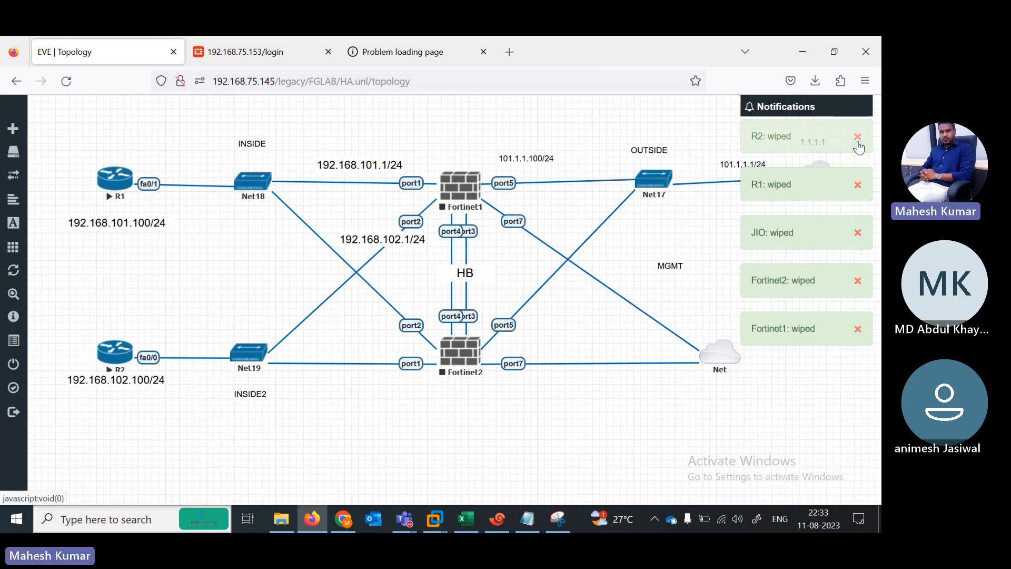
click(858, 141)
click(857, 141)
click(857, 137)
click(858, 137)
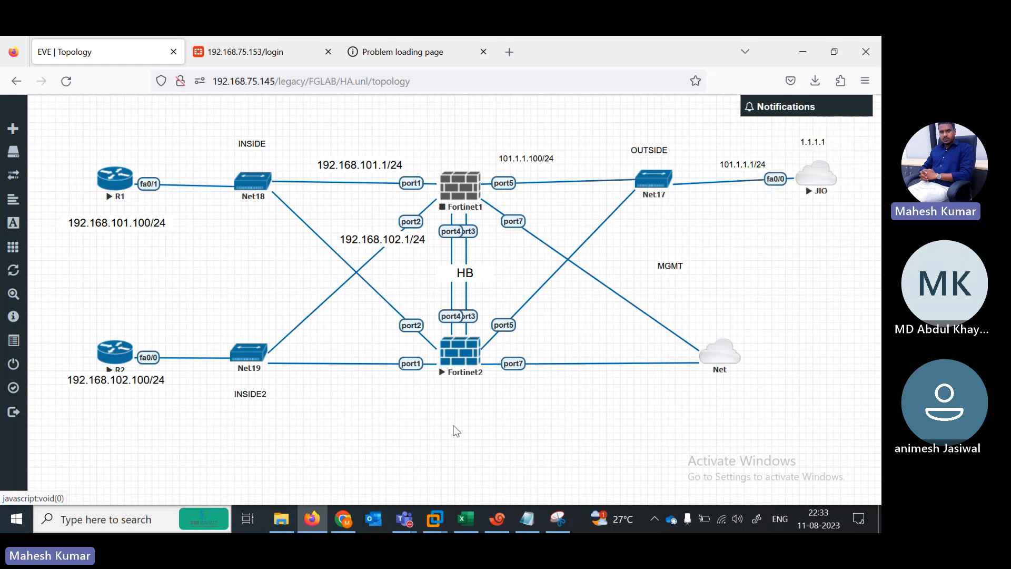
mouse_move(406, 520)
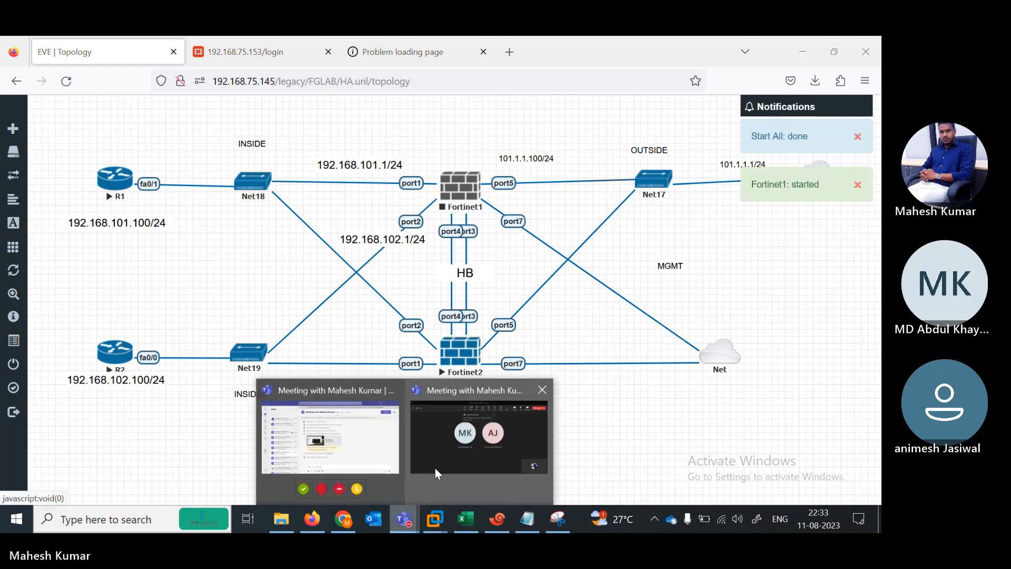
click(435, 468)
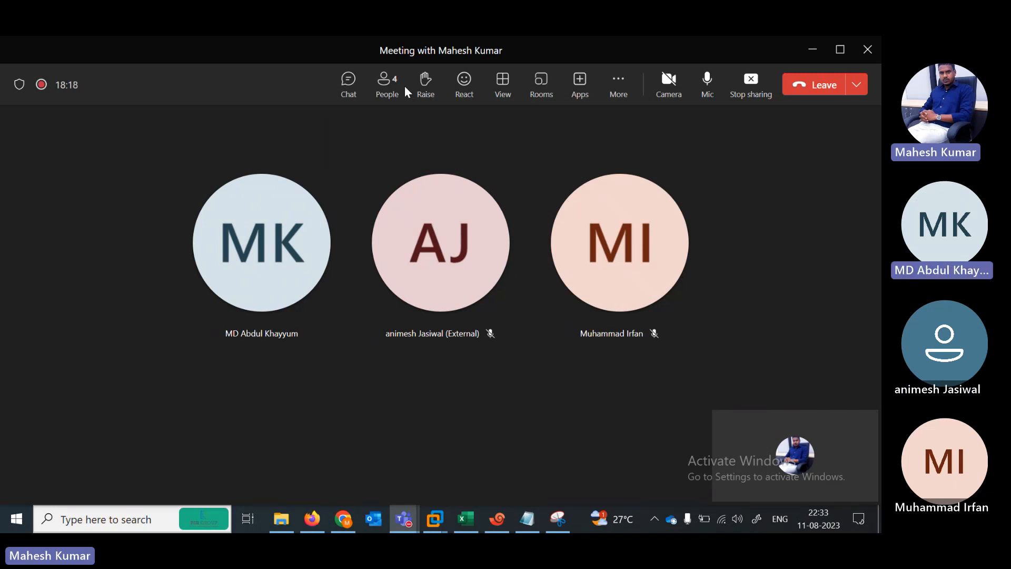
Step: Show the meeting's People list, then minimize Teams to return to the EVE topology
click(402, 94)
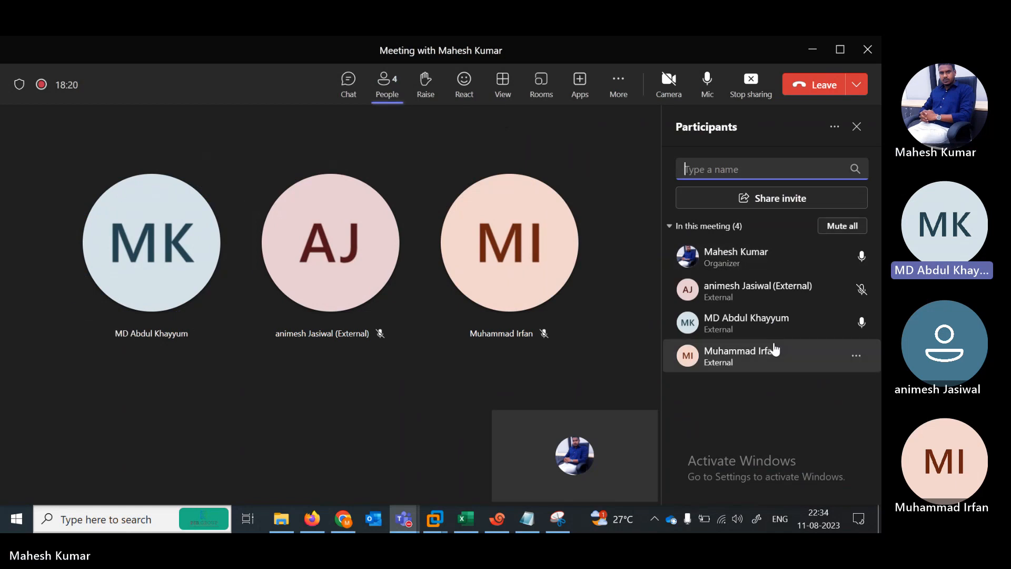
click(813, 51)
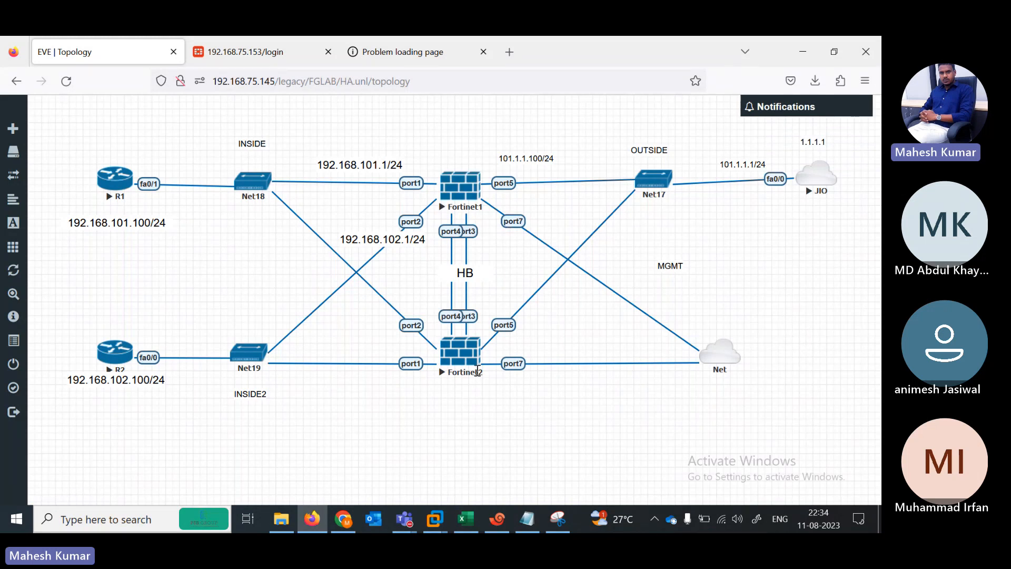
Step: Open R1's telnet console from the topology and close the old R1, R2 and JIO tabs
click(115, 187)
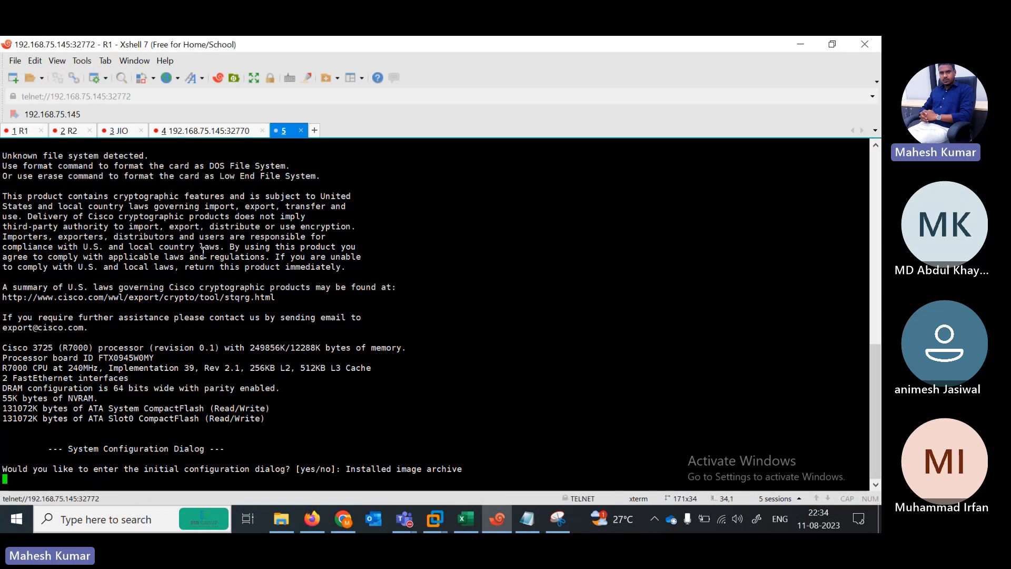
click(43, 131)
click(44, 131)
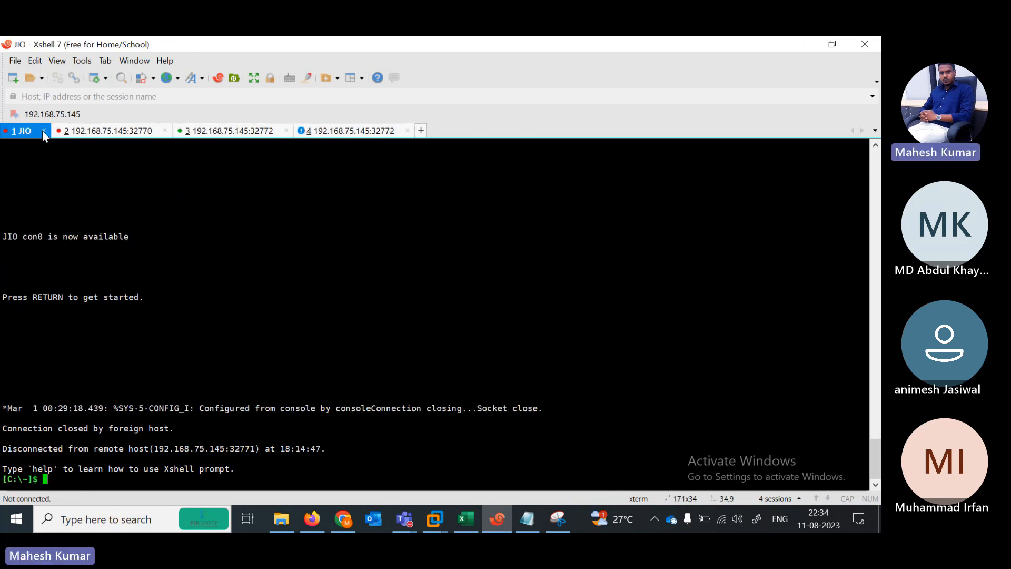
click(43, 130)
Step: Close the remaining stale FortiGate session tabs, confirming the disconnect
click(113, 131)
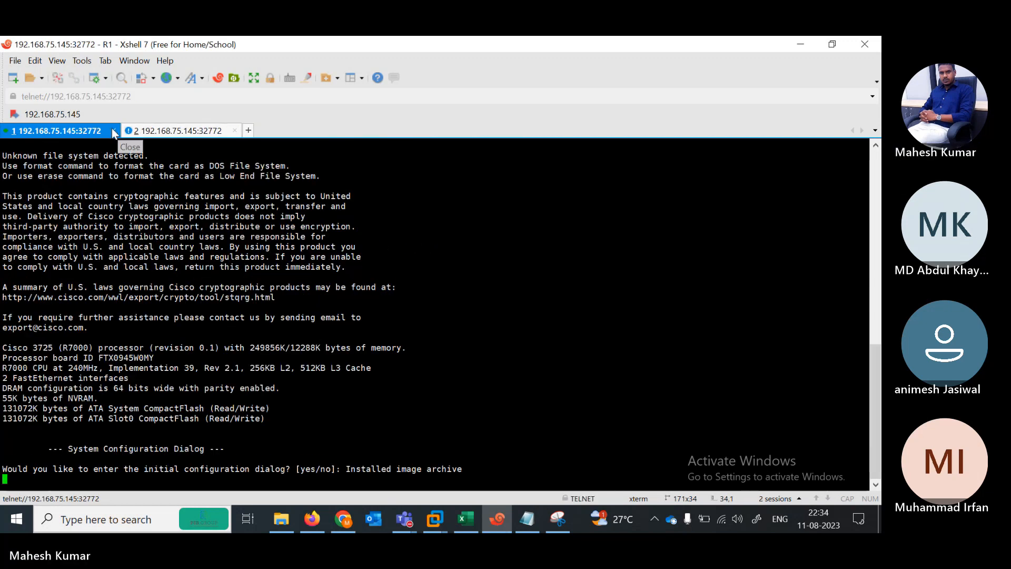
click(113, 130)
click(458, 306)
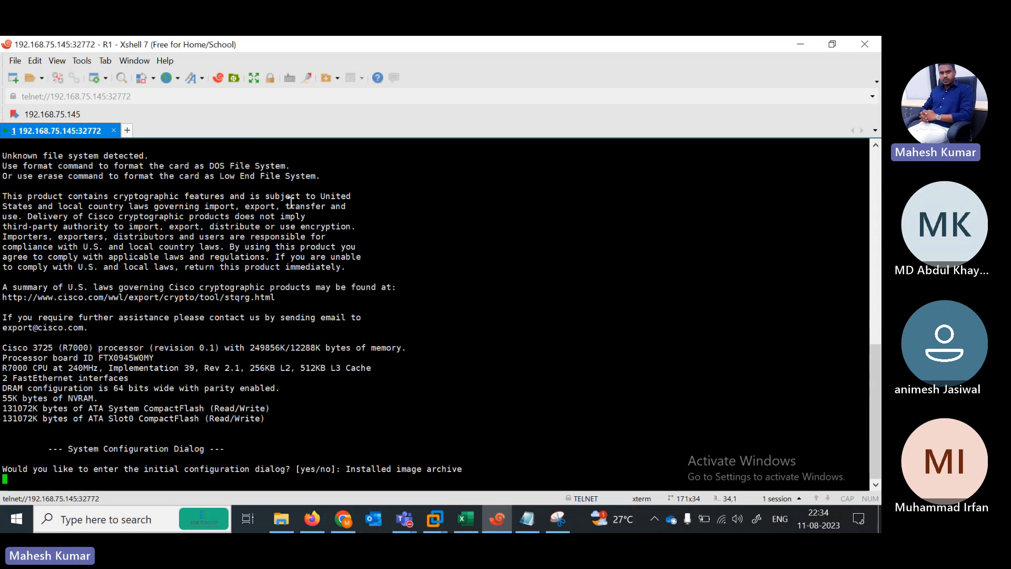
Step: Rename the remaining session tab R1 and answer N to its initial configuration dialog
right_click(68, 127)
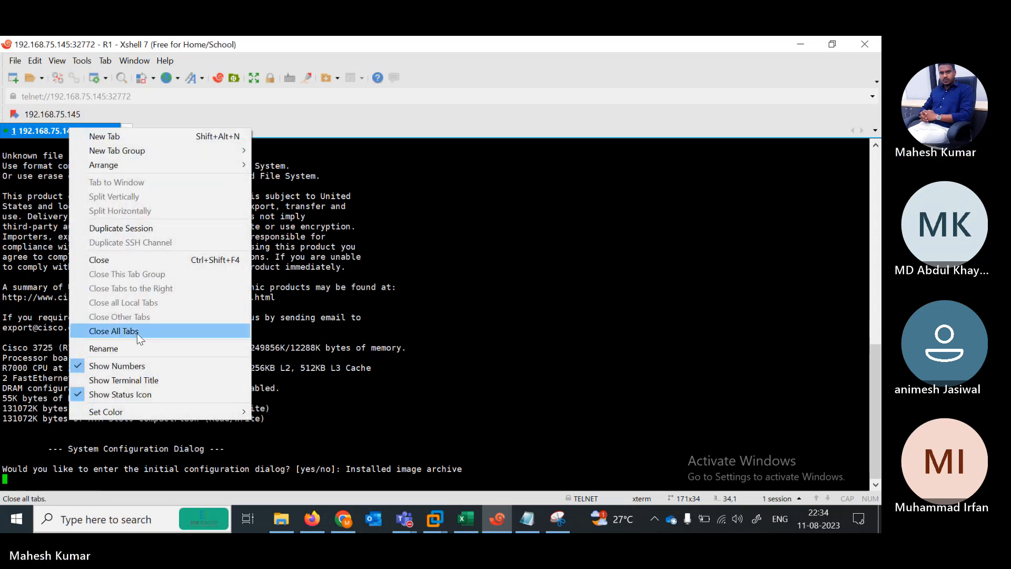
click(143, 348)
text(R1)
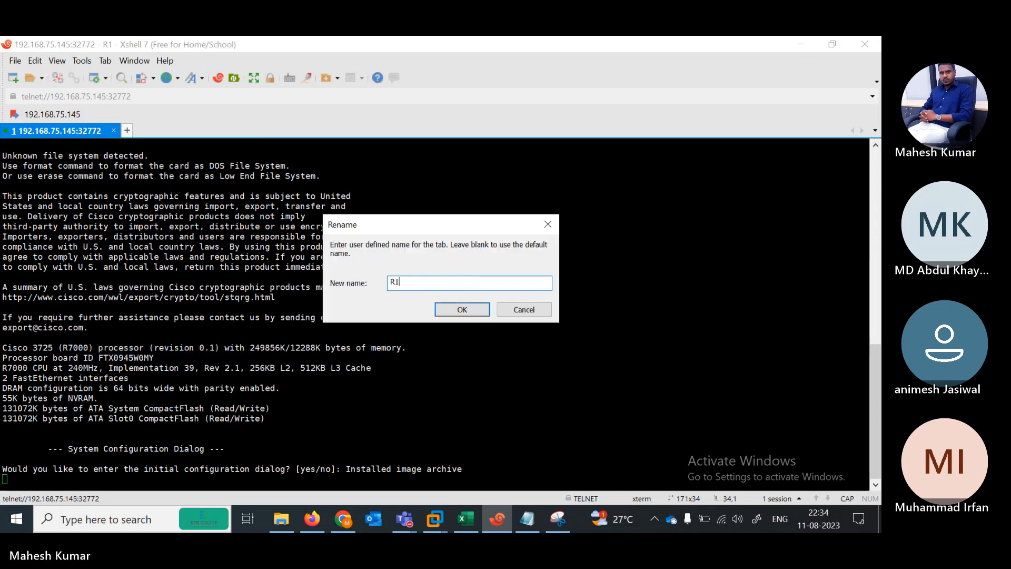
key(Return)
key(Return)
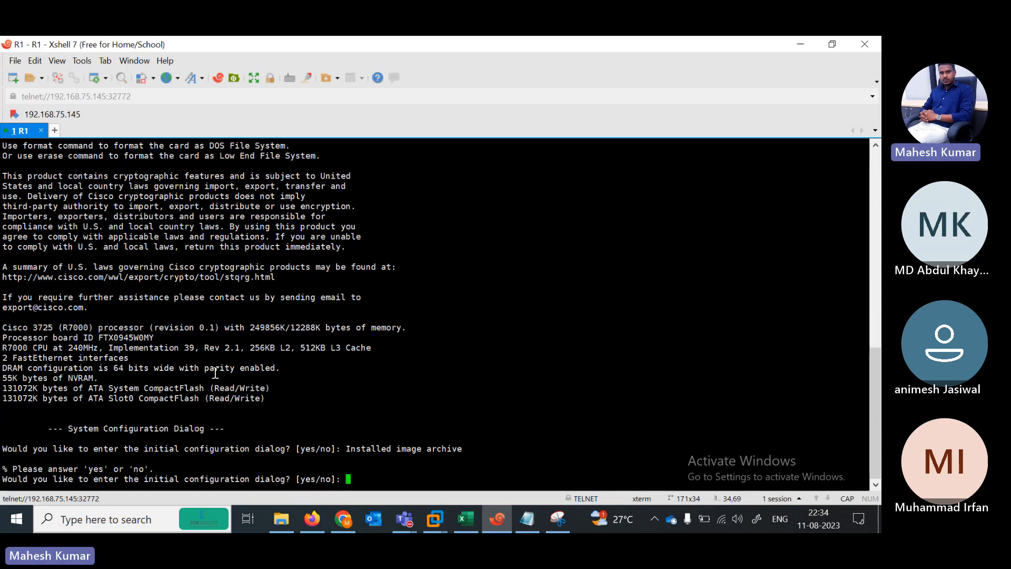
text(N)
key(Return)
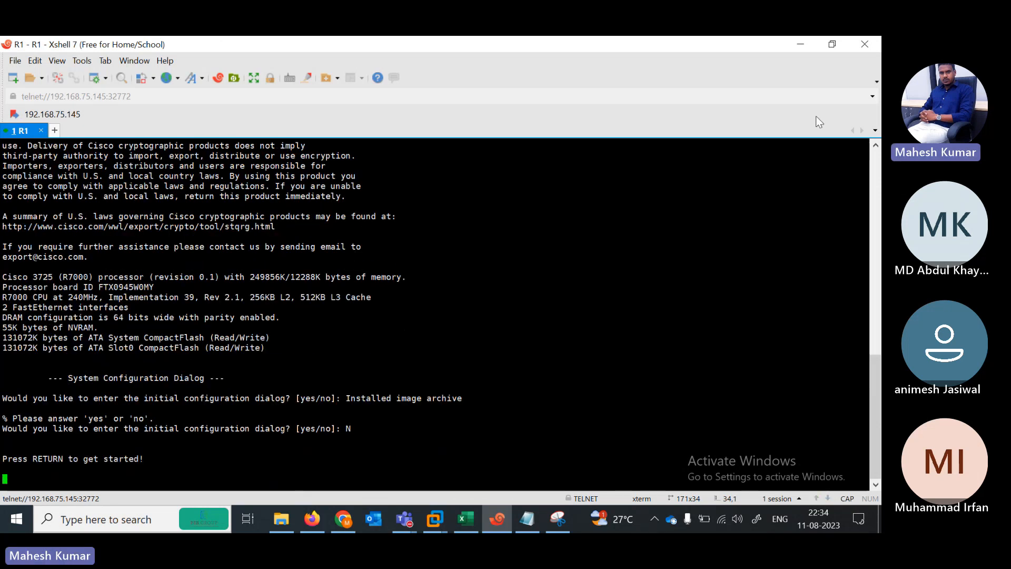
click(801, 44)
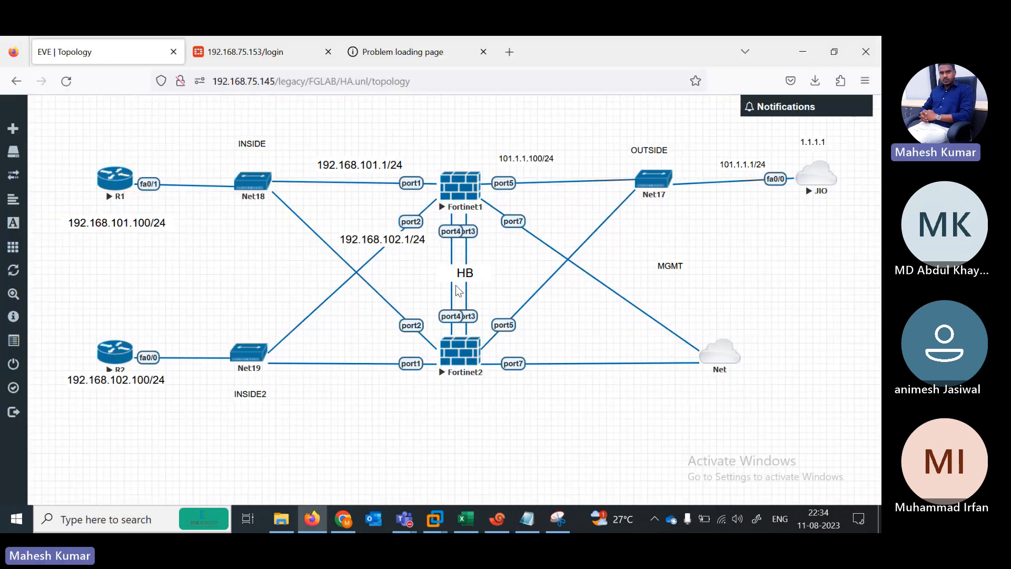
Step: Open R2's console, rename its tab R2, and decline the initial configuration dialog with N
click(110, 358)
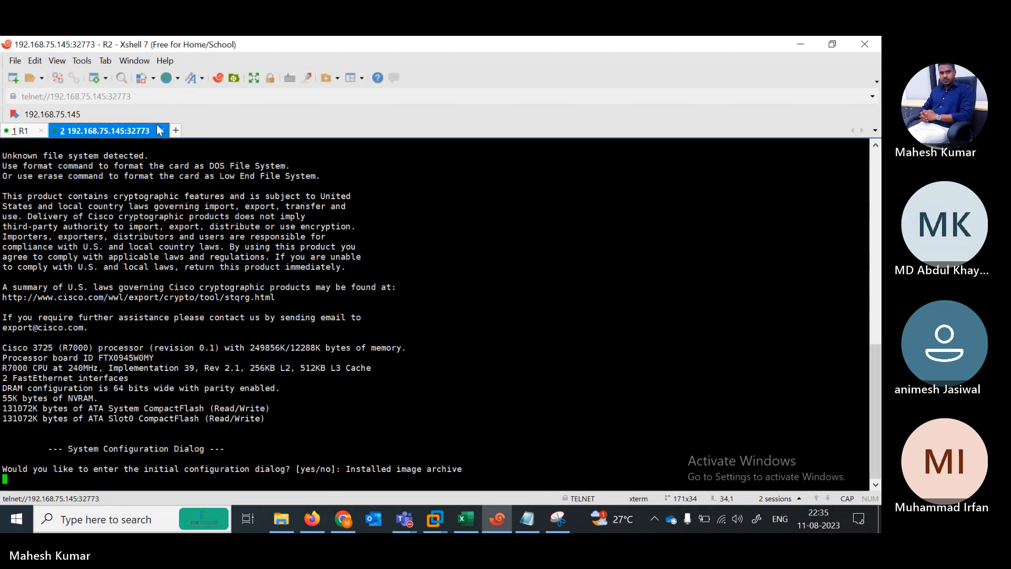
right_click(127, 133)
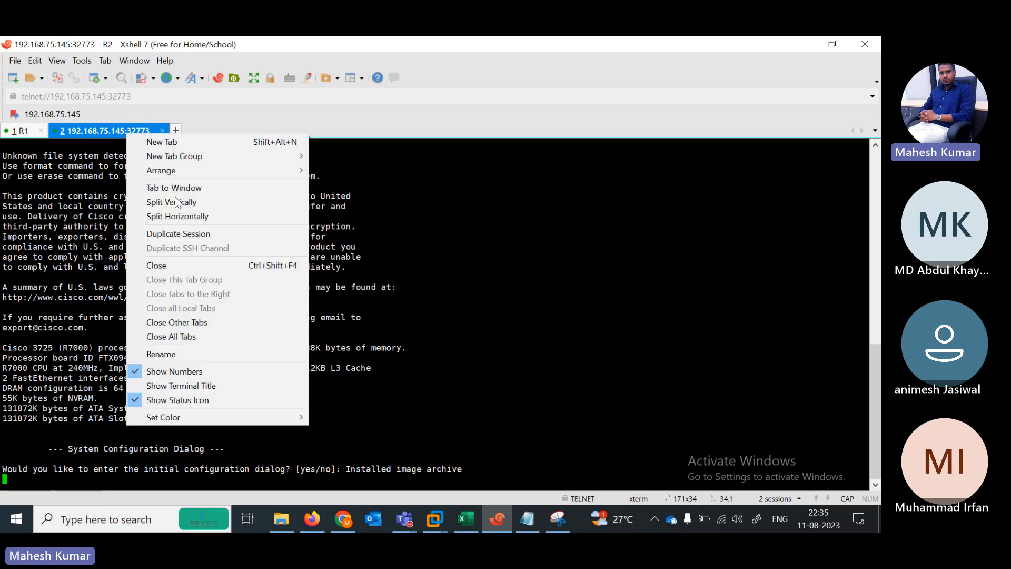
click(179, 353)
text(R2)
key(Return)
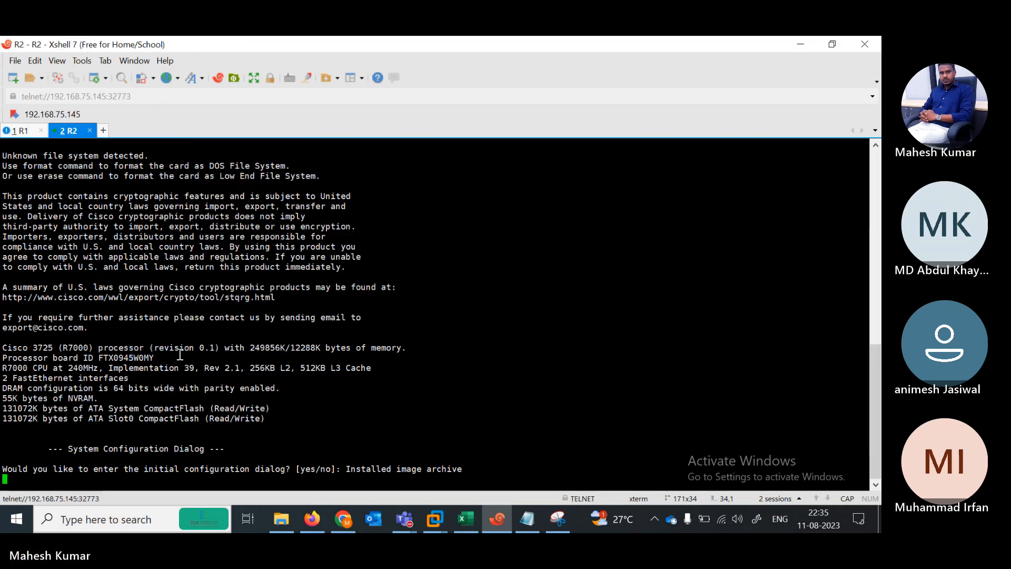
key(Return)
text(N)
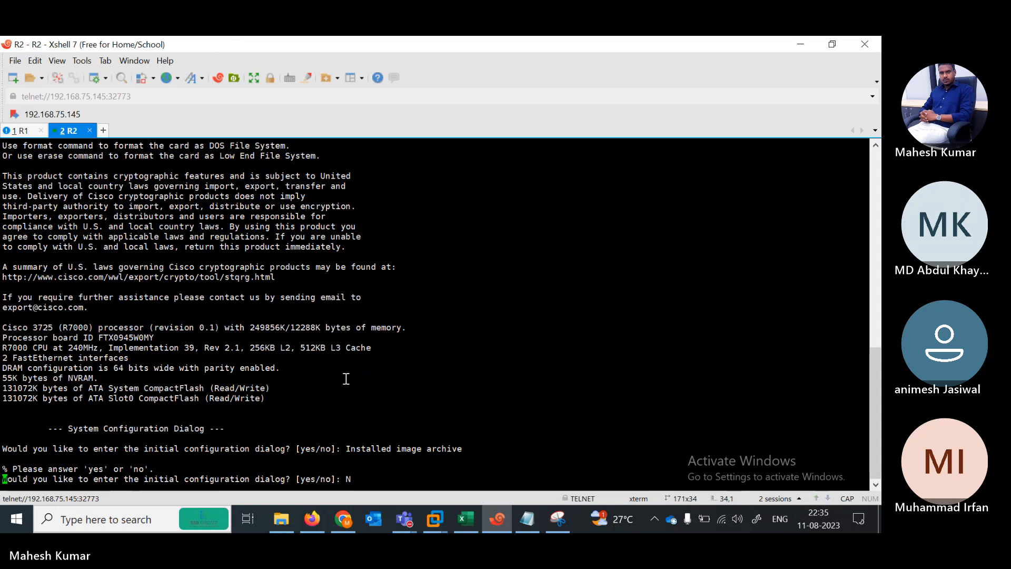
click(807, 43)
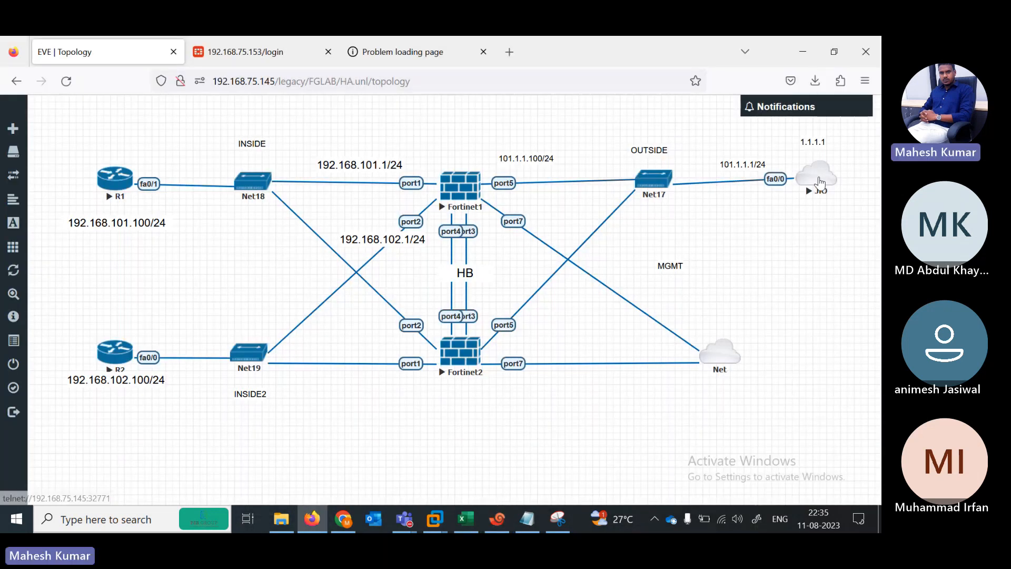
Step: Open the JIO console, rename its tab ISP, decline setup with N, and move the terminal aside
click(821, 183)
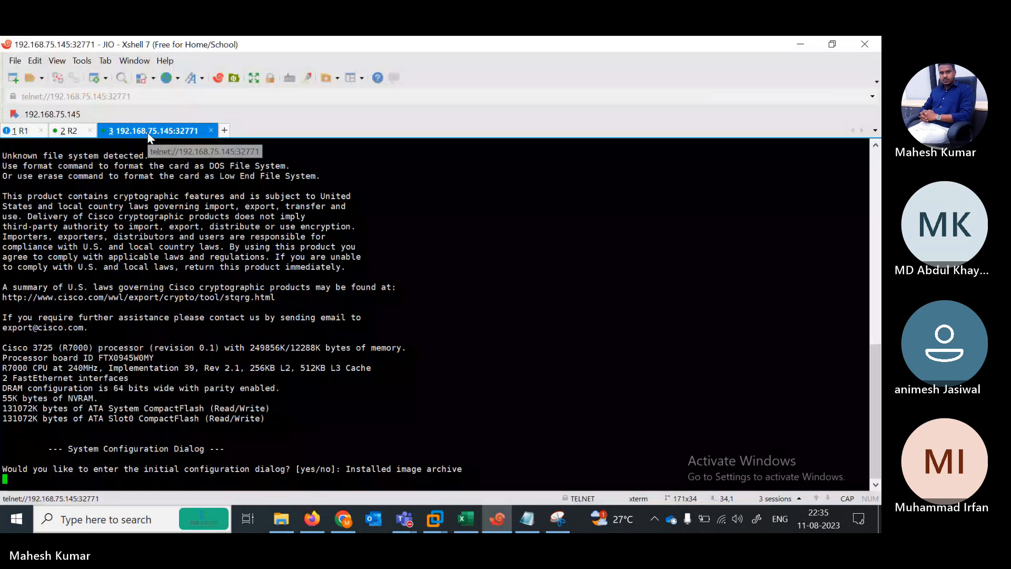
right_click(150, 135)
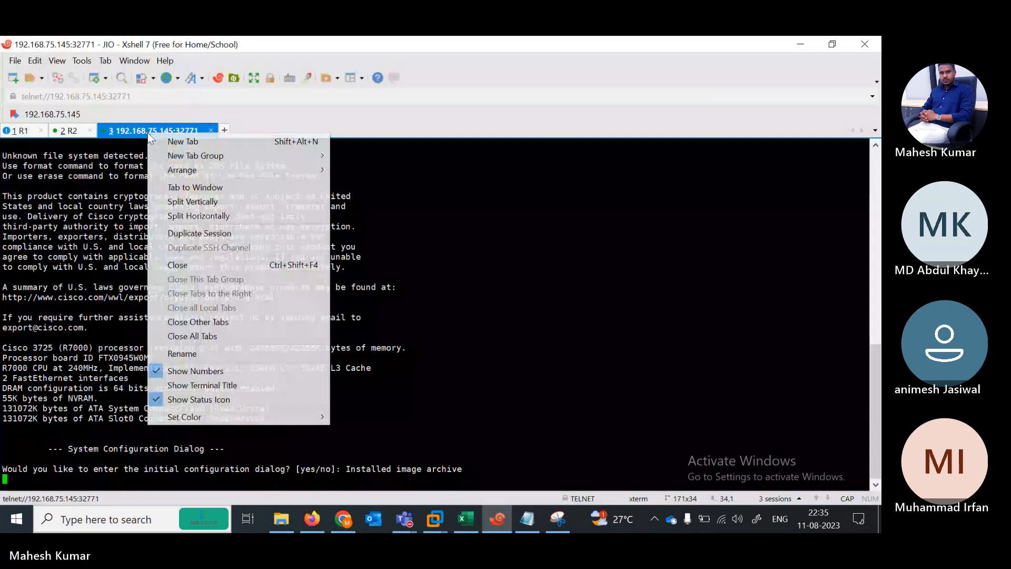
click(204, 352)
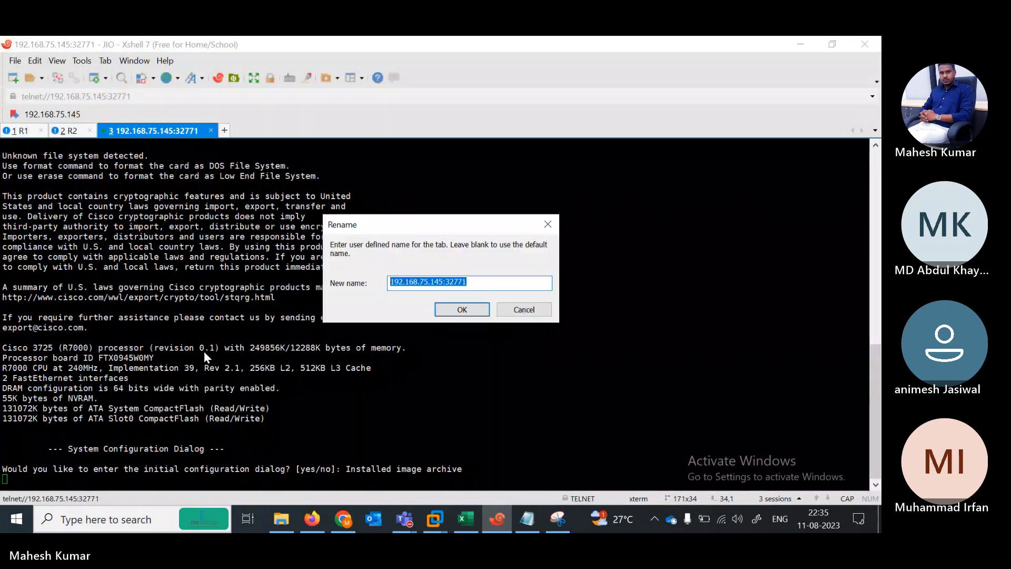
text(ISP)
click(456, 311)
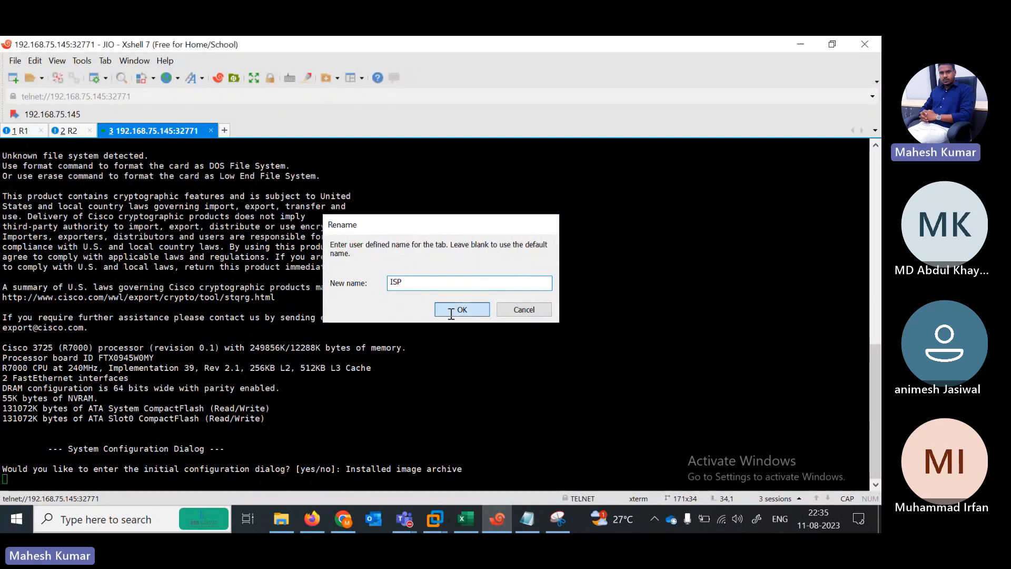
key(Return)
text(N)
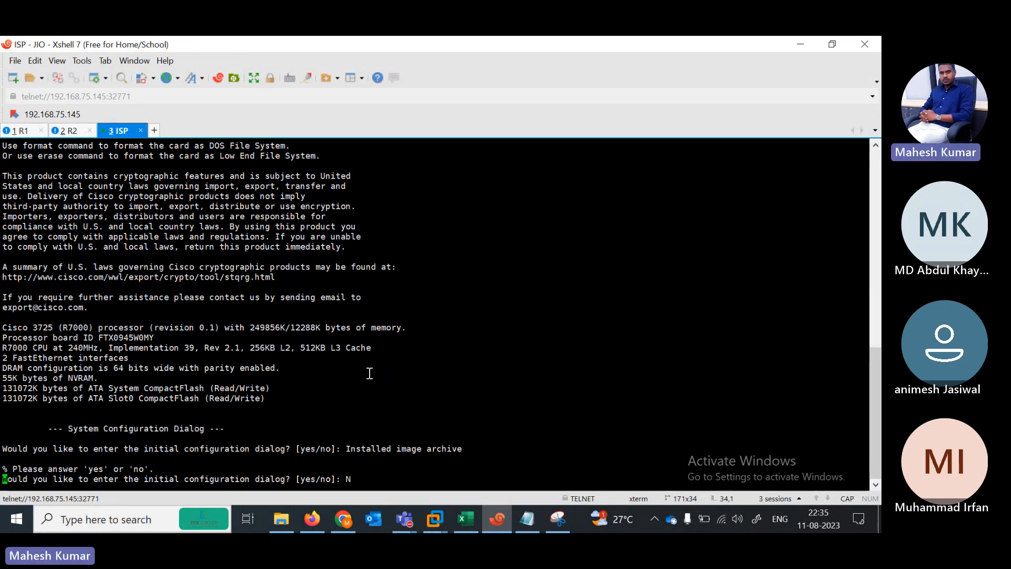
key(Return)
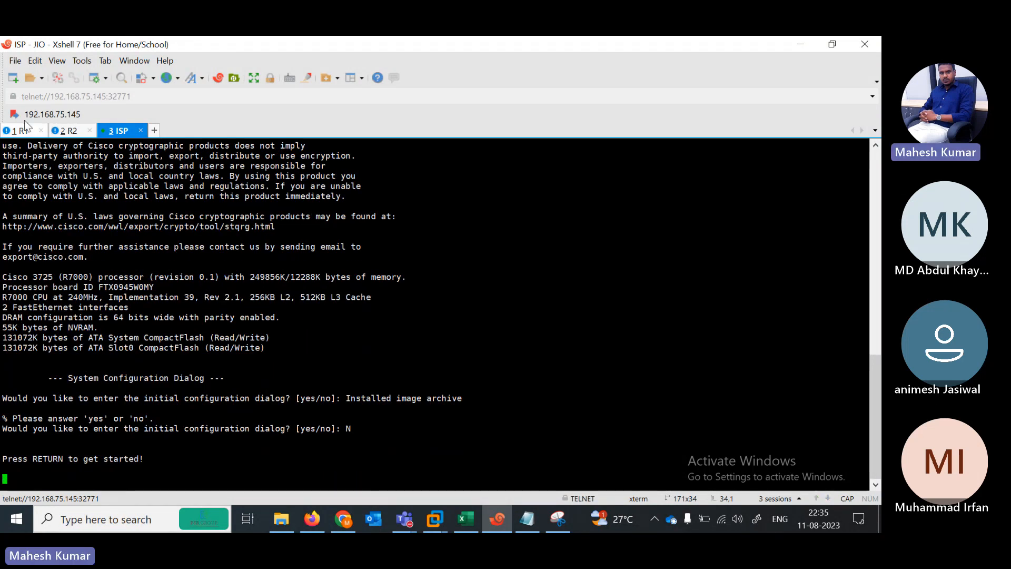
click(833, 44)
drag(395, 109, 315, 215)
Step: On R1, enter global configuration mode and disable IP domain lookup
click(149, 302)
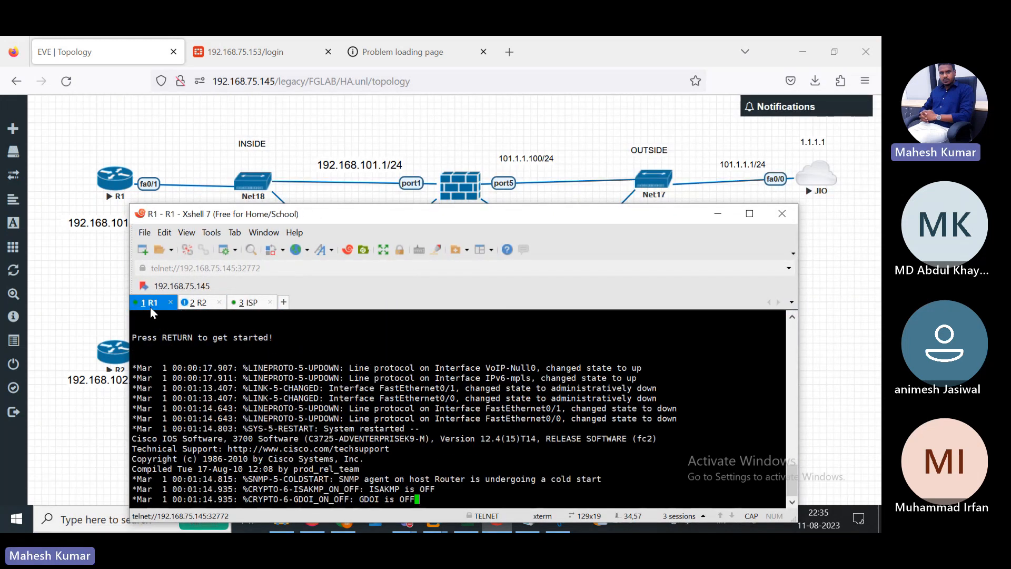
key(Return)
key(Return)
key(Return)
key(Return)
key(Return)
text(EN)
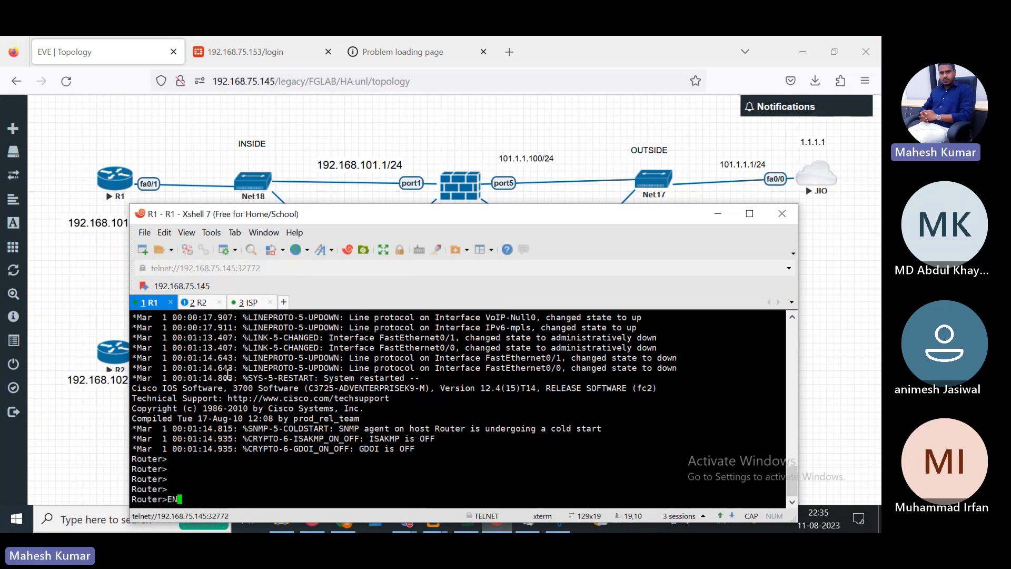
key(Return)
text(CONF TER)
key(Return)
text(NO IP )
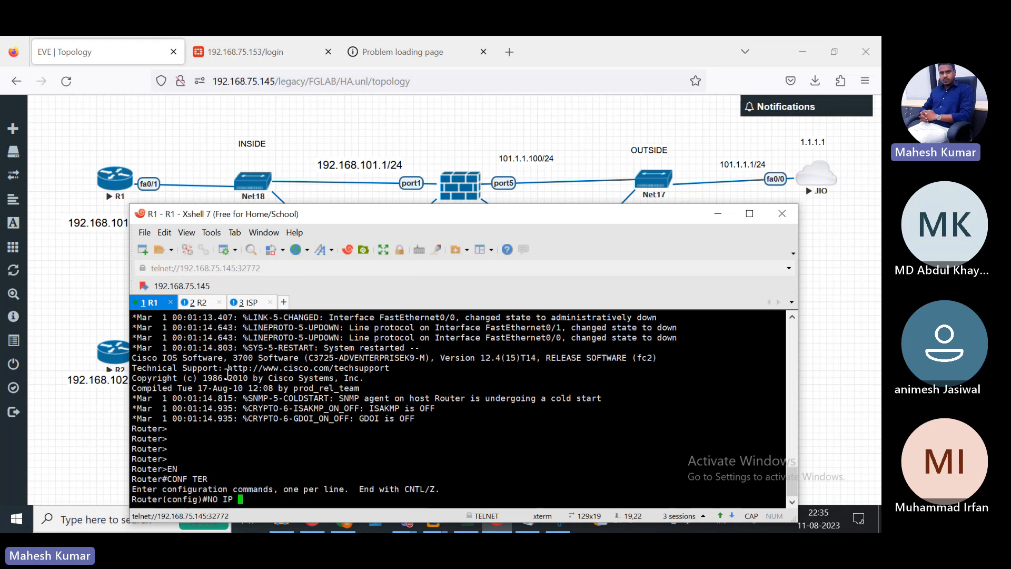
text( DOMA)
key(Tab)
text(in)
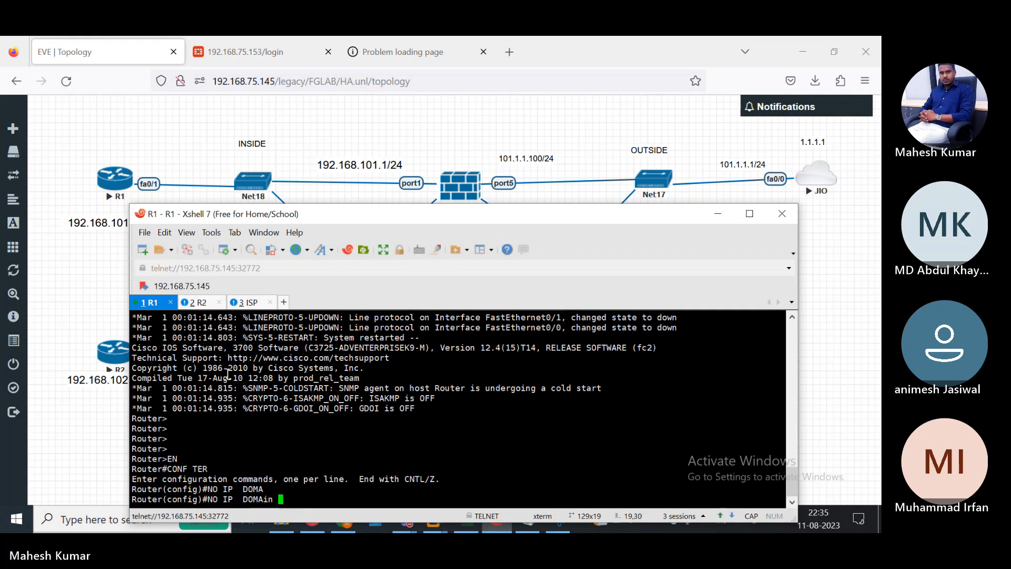
text( LO)
key(Tab)
key(Return)
key(Return)
key(Return)
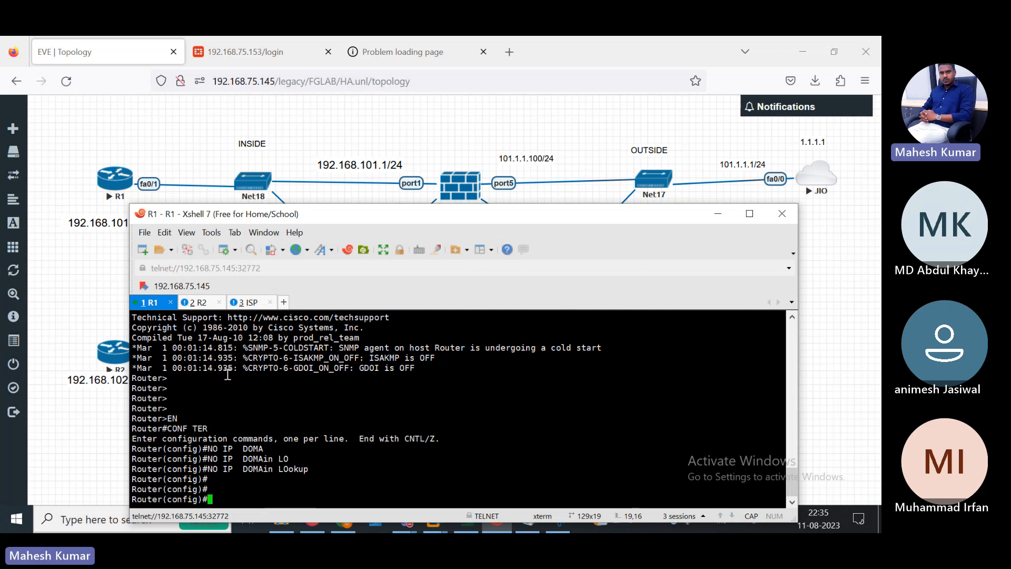
Step: Assign 192.168.101.100 255.255.255.0 to FastEthernet0/1 and bring the interface up
text(IN)
key(Tab)
text(FAS)
key(Tab)
text(0)
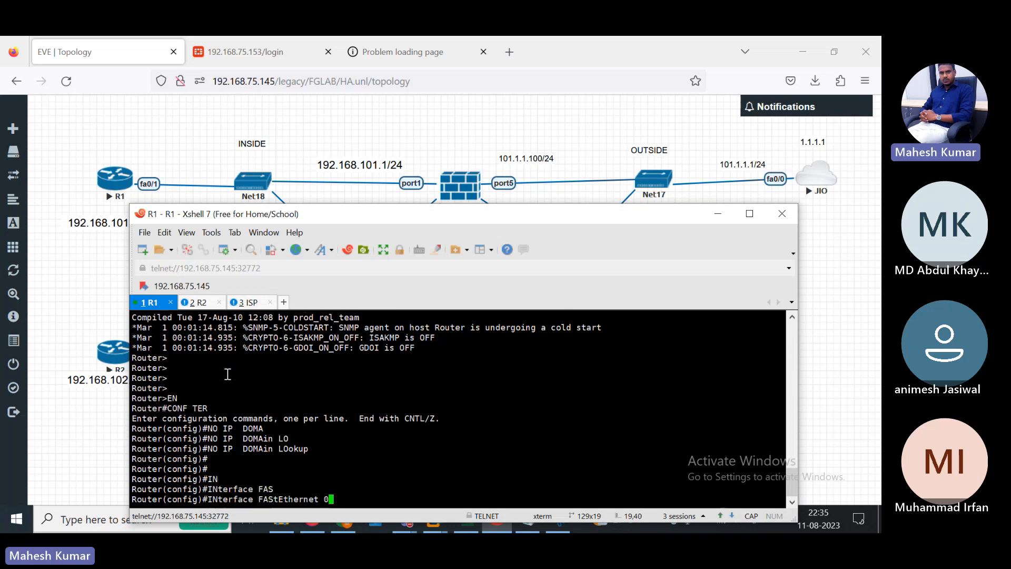
text(/1)
key(Return)
text(IP ADD)
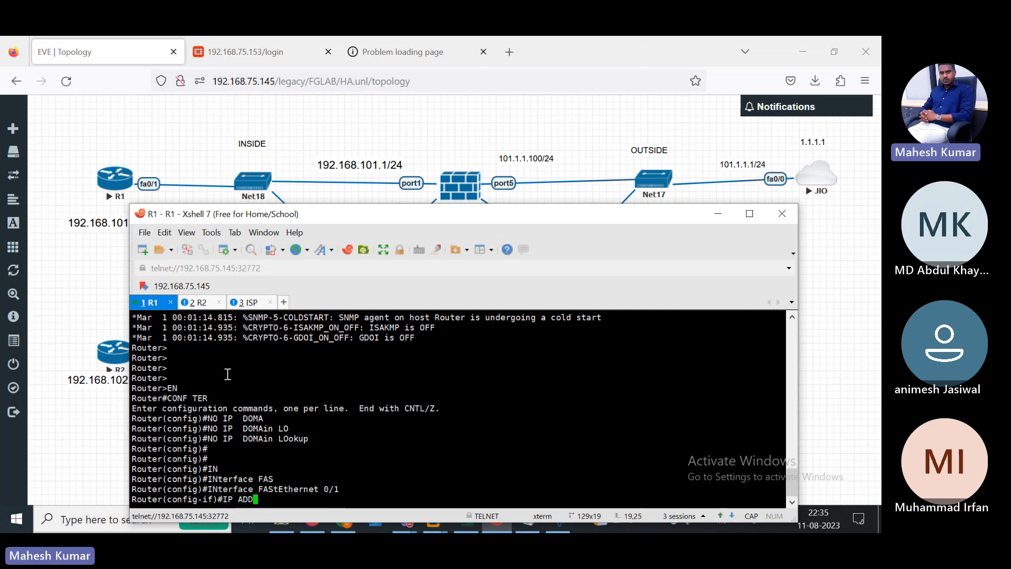
text( 192.168.101.)
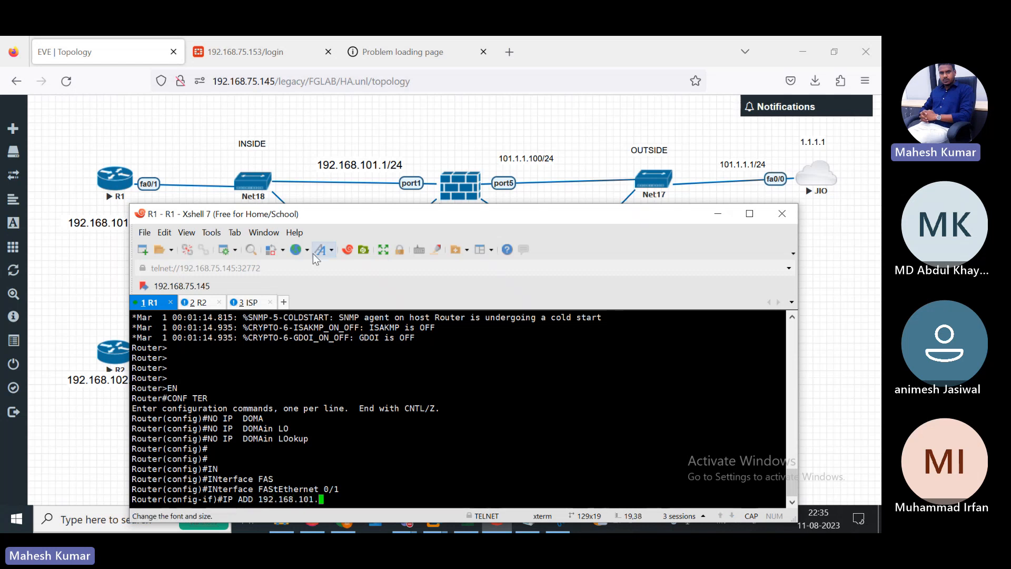
drag(341, 211, 383, 178)
text(68.101.)
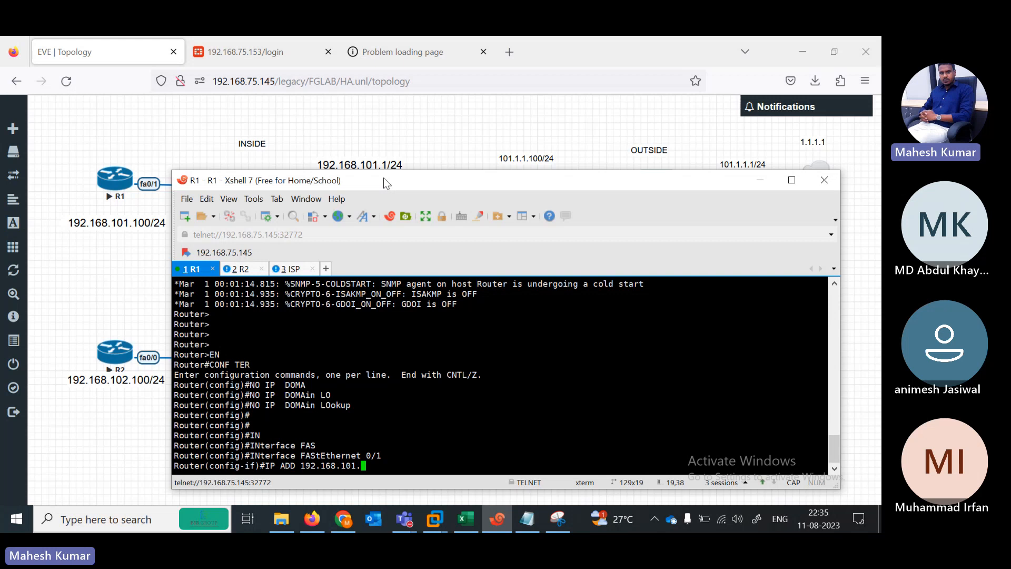
text(100 255.255.255.0)
key(Return)
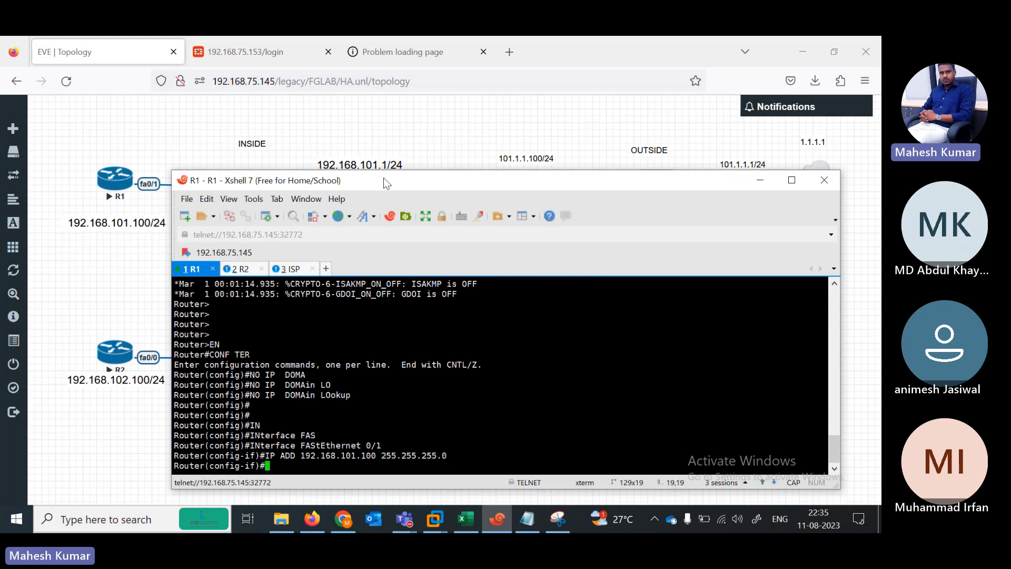
text(NO SH)
key(Return)
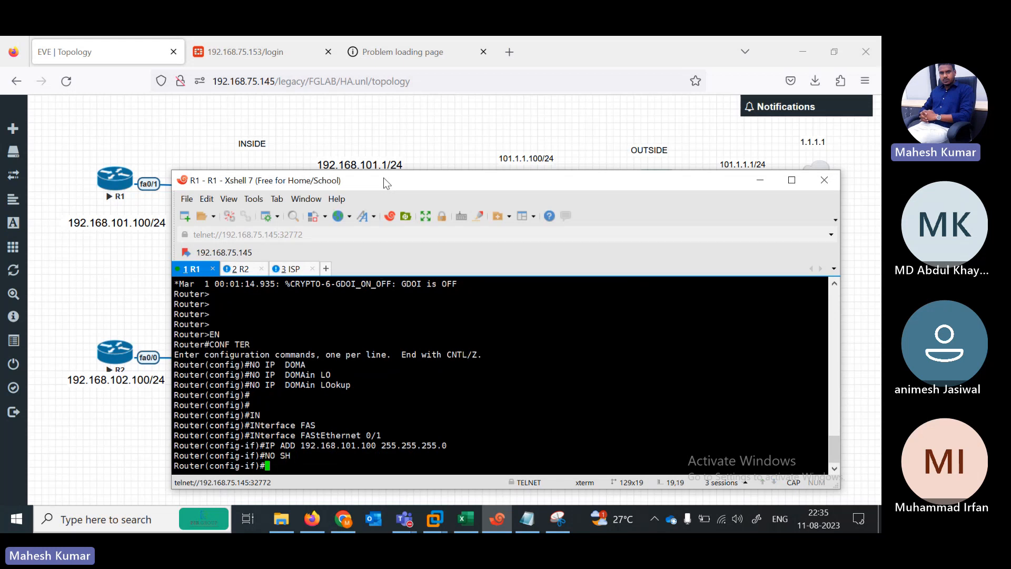
Step: Add the default route 0.0.0.0 0.0.0.0 via next hop 192.168.101.1 on R1
text(IP ROUTE)
key(Tab)
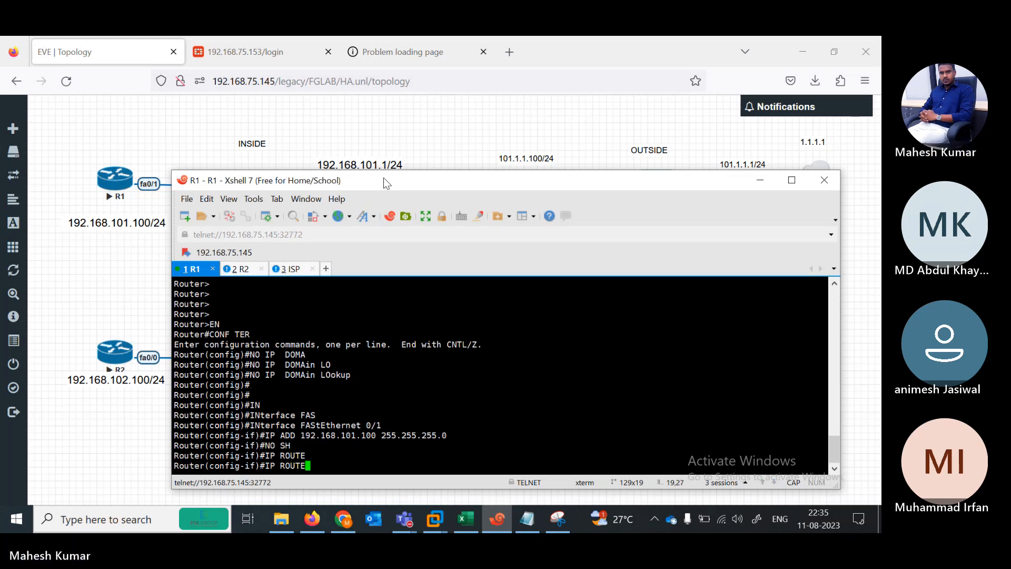
text(0)
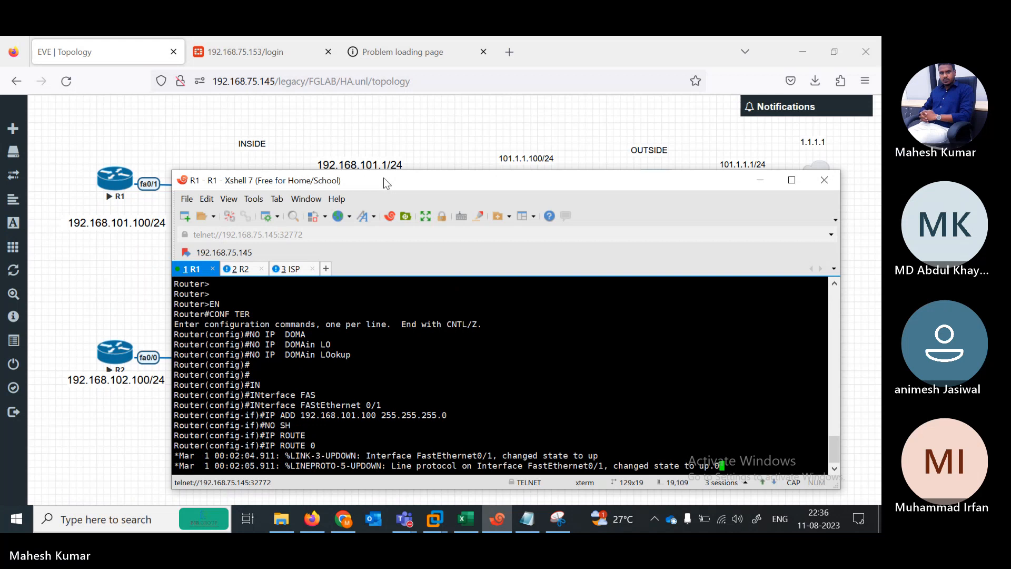
key(Return)
text(IP ROUTE)
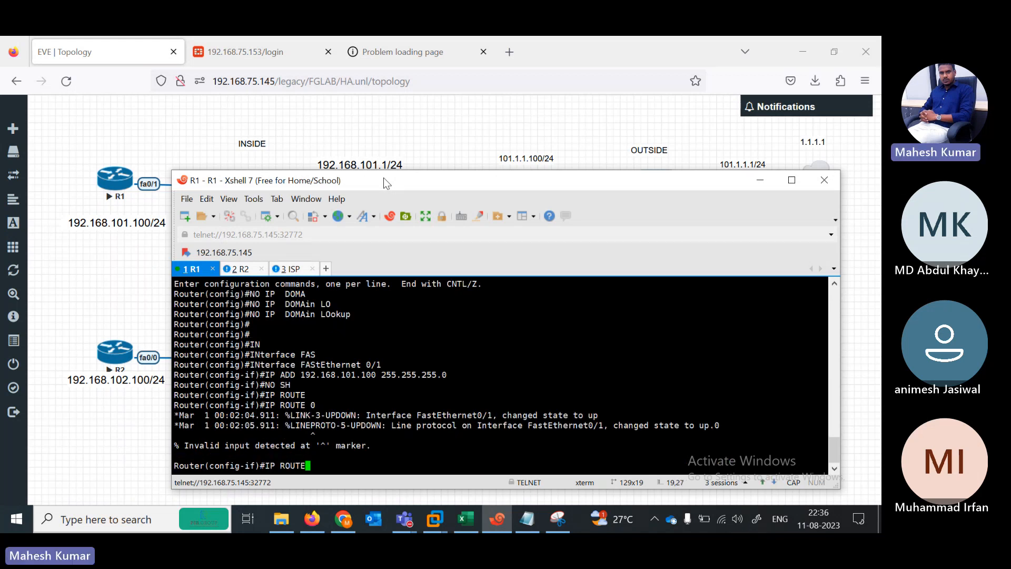
key(Tab)
text(0.0.0.)
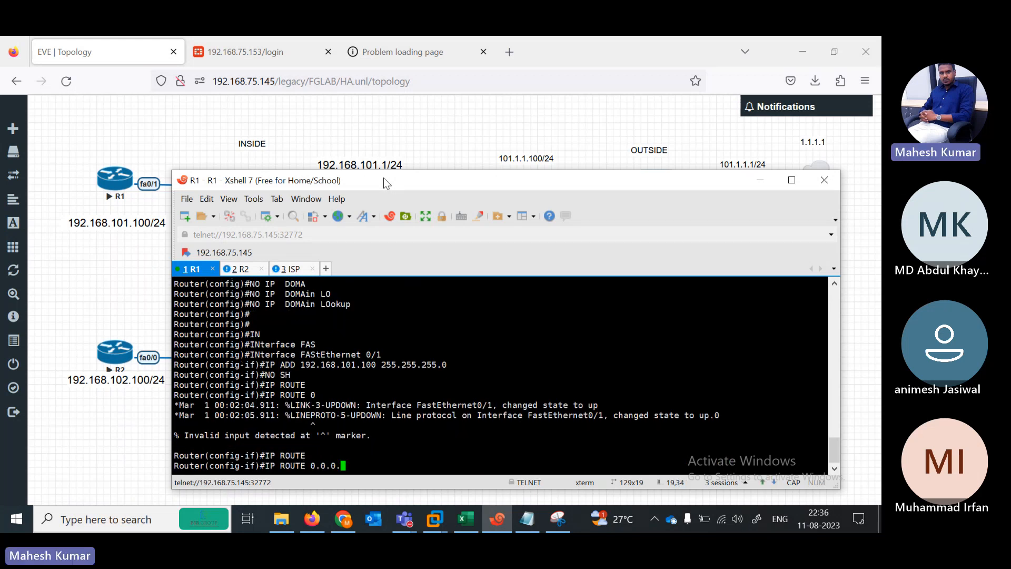
text(0 0.0.0.0 192)
text(16)
key(BackSpace)
key(BackSpace)
text(.)
key(BackSpace)
key(BackSpace)
text(169)
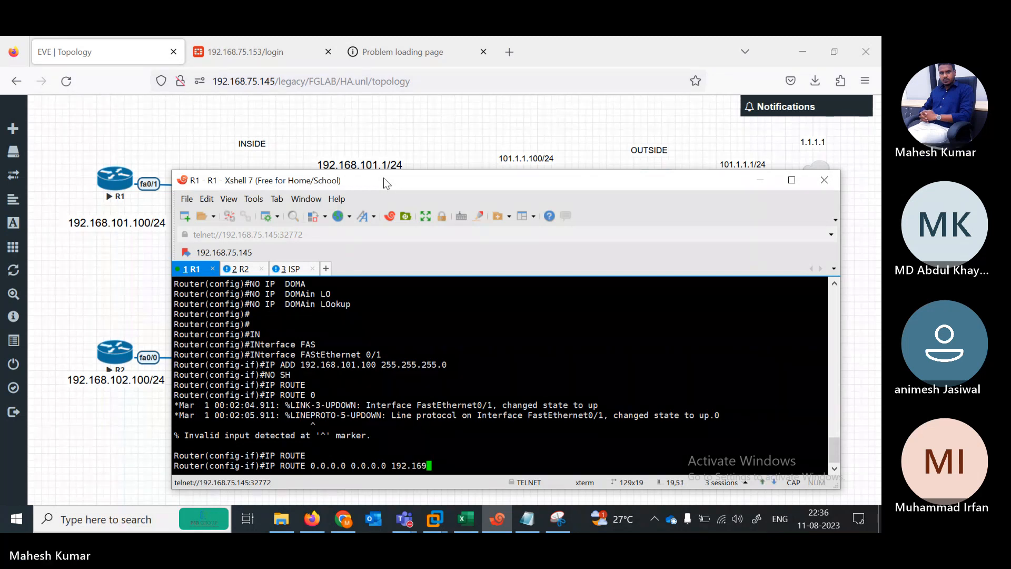
key(BackSpace)
text(8.)
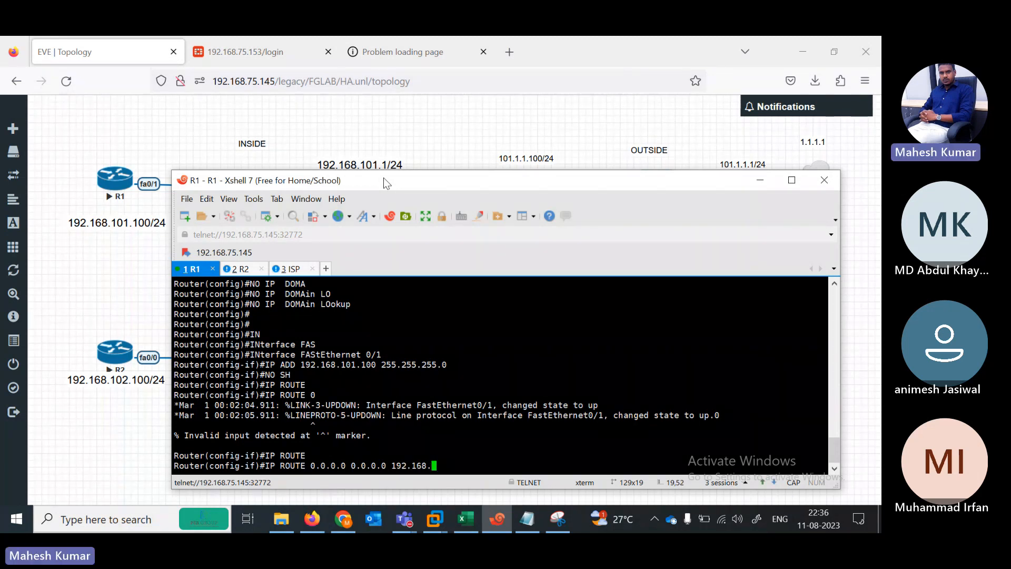
text(101.1)
key(Return)
key(Return)
key(Return)
key(Return)
key(Return)
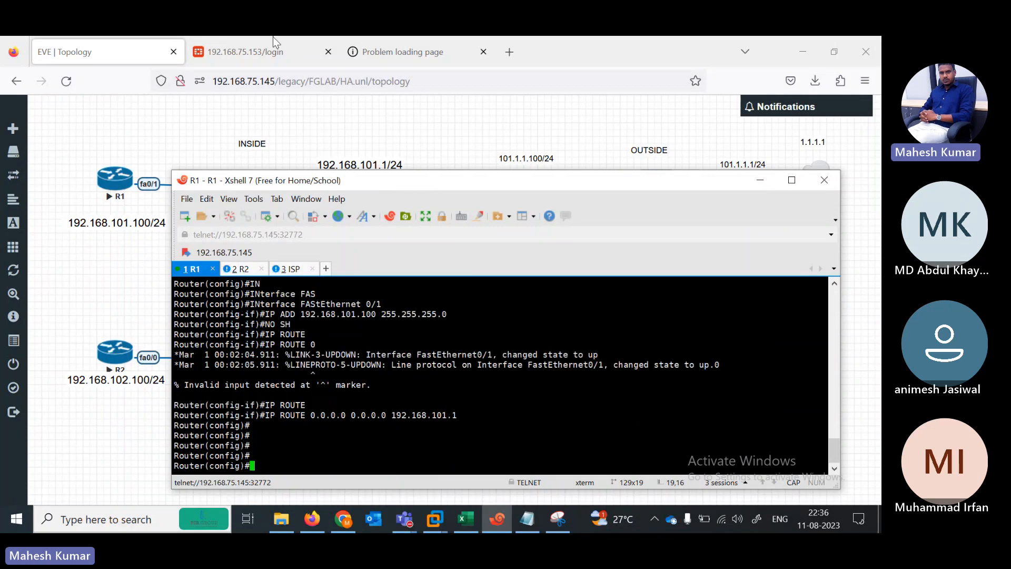
click(243, 269)
Step: On R2, enter global configuration mode and disable IP domain lookup
drag(350, 182, 435, 149)
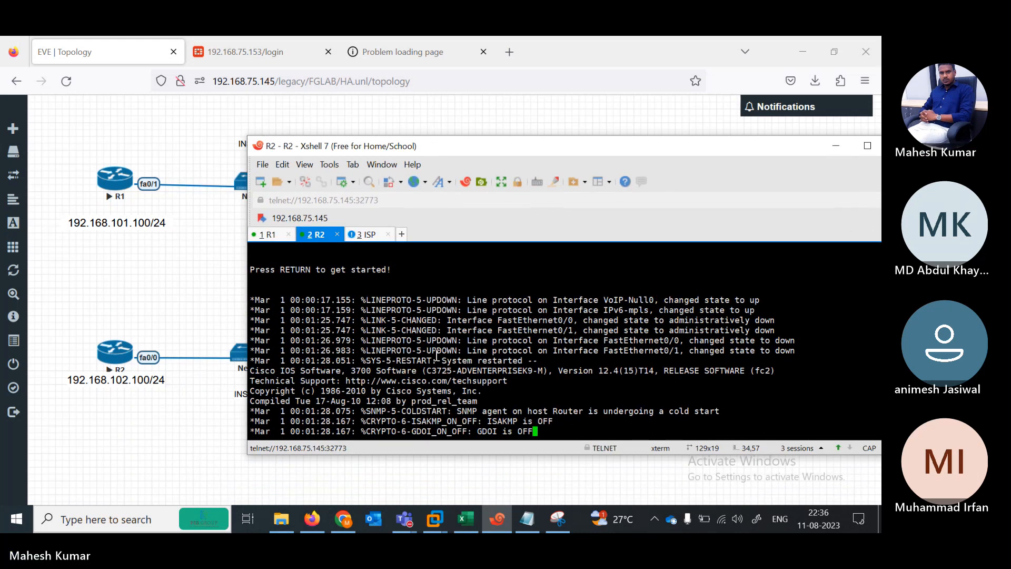
key(Return)
key(Return)
key(Return)
key(Return)
key(Return)
key(Return)
key(Return)
key(Return)
key(Return)
key(Return)
key(Return)
text(EN)
key(Return)
text(CONF)
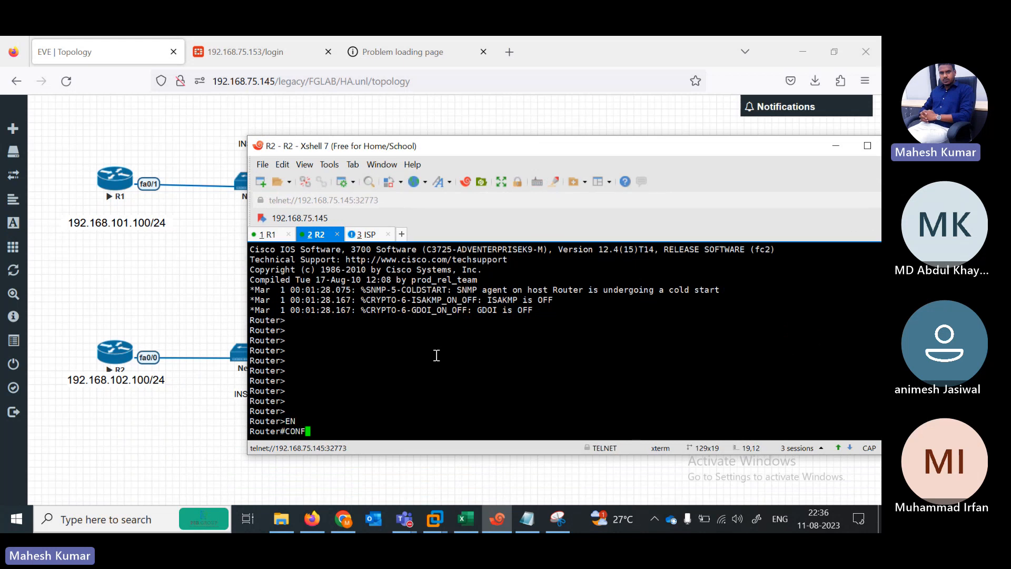
text( TER)
key(Return)
key(Return)
text(NO I)
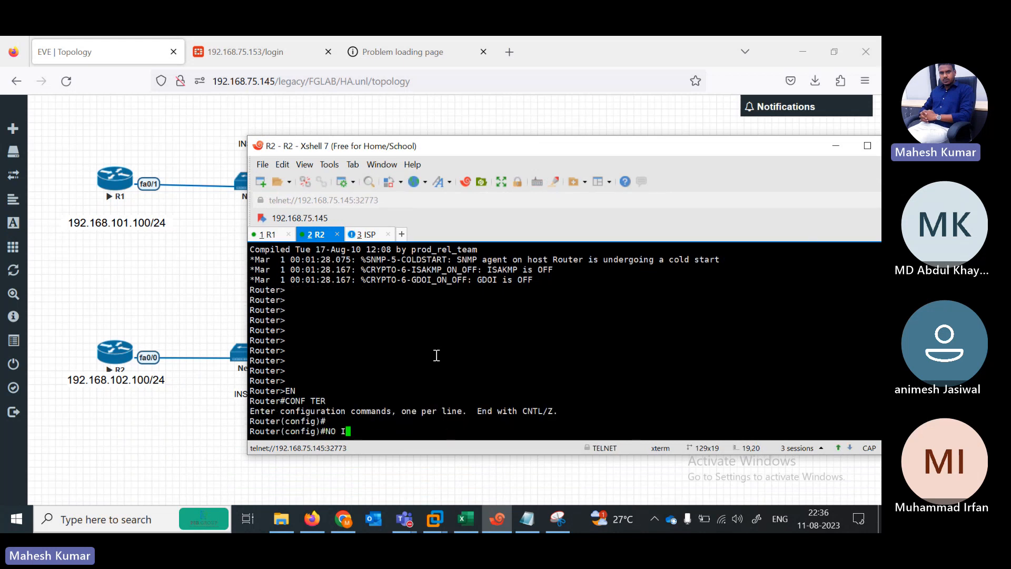
text(P DOMA)
key(Tab)
text(LO)
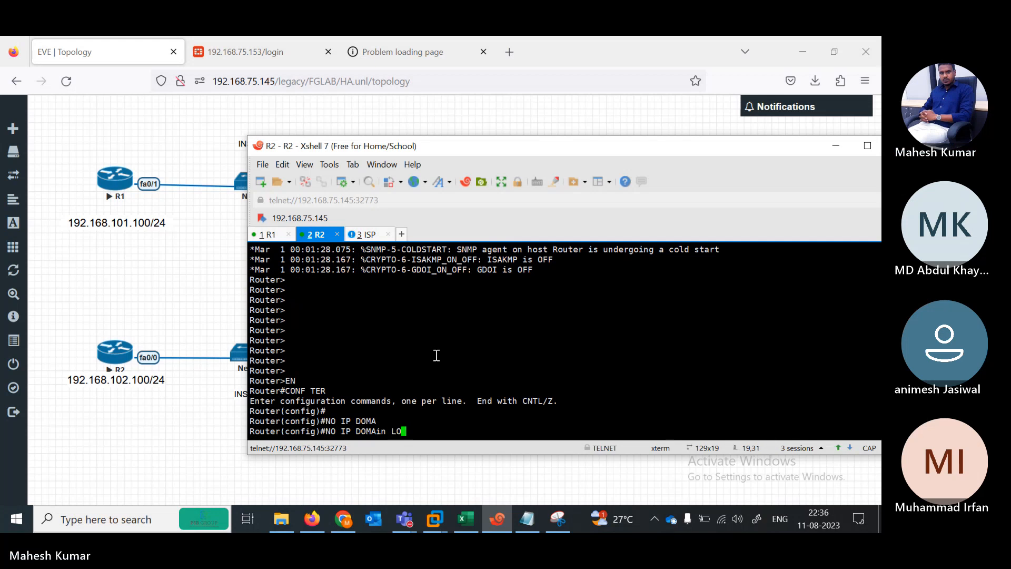
key(Tab)
key(Return)
key(Return)
key(Return)
Step: Give FastEthernet0/0 the address 192.168.102.100/24 and bring it up
text(IP)
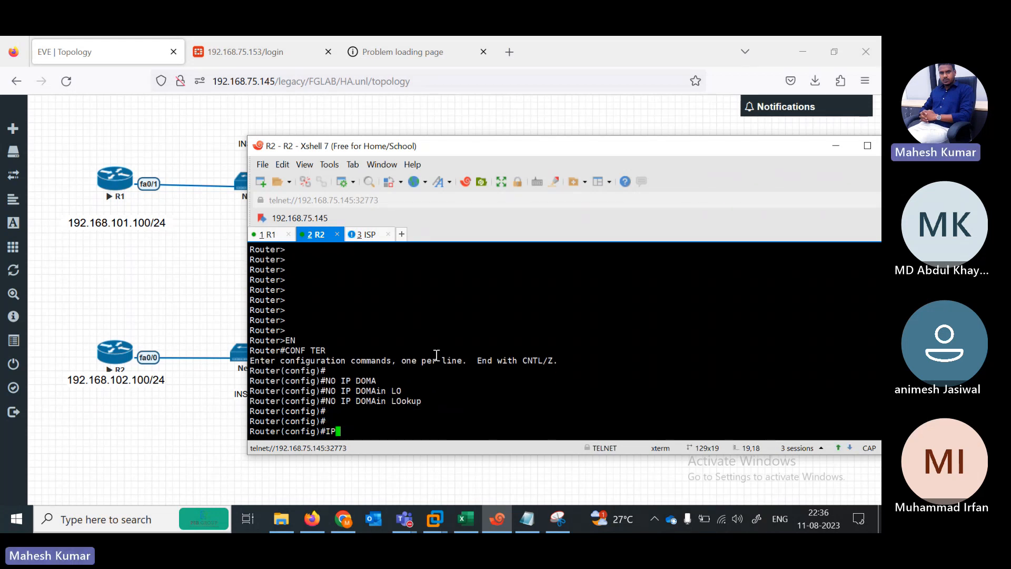
key(BackSpace)
key(Tab)
text(N)
key(Tab)
text(FA)
key(Tab)
text(0/0)
key(Return)
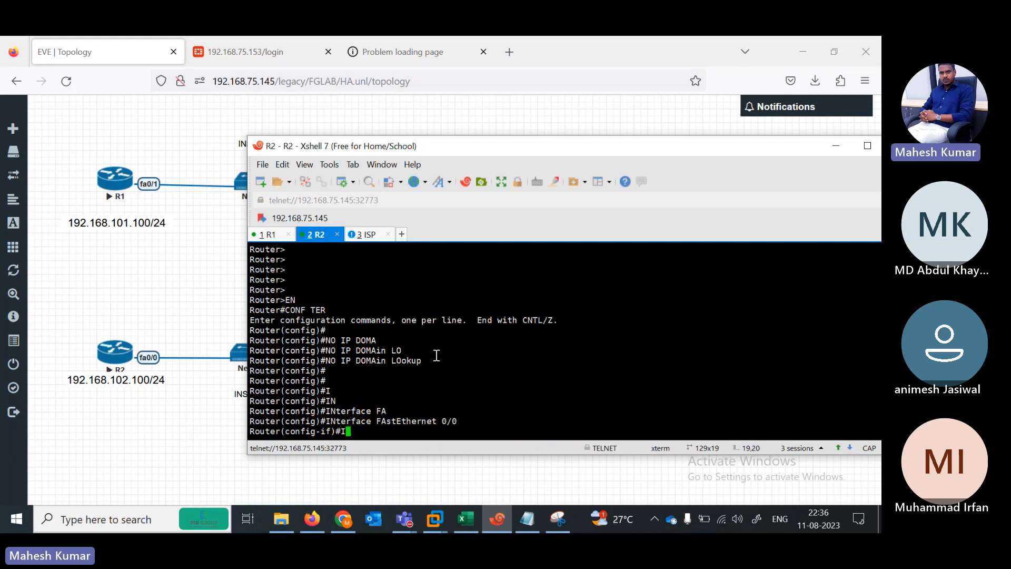
text(IP ADD 192.168.102.1100 2)
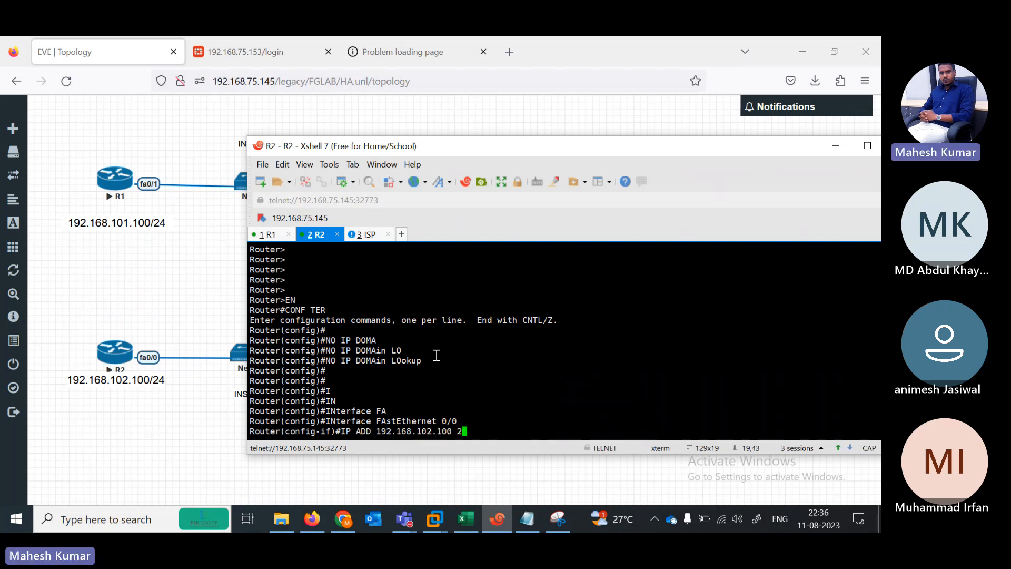
text(55.255.255.)
key(Return)
text(NO SH)
key(Tab)
key(Return)
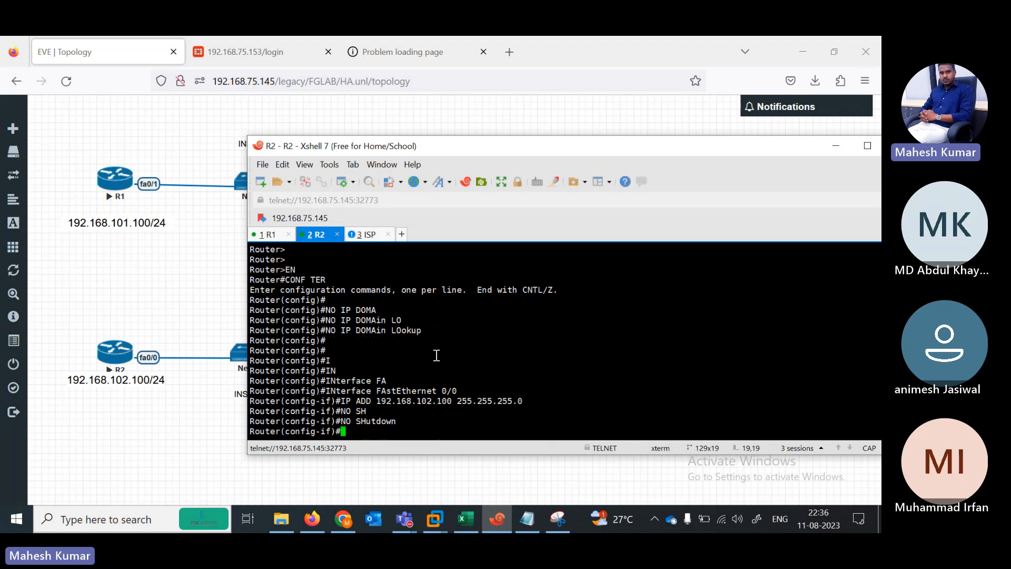
key(Return)
key(Return)
key(Return)
key(Return)
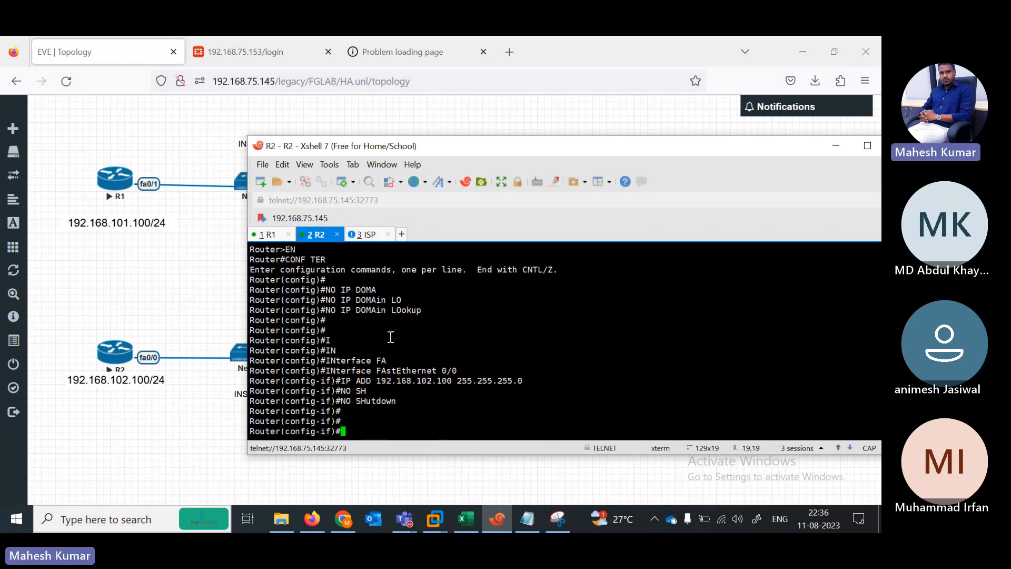
Step: Add the default route 0.0.0.0 0.0.0.0 via 192.168.102.1, then end configuration
text(IP)
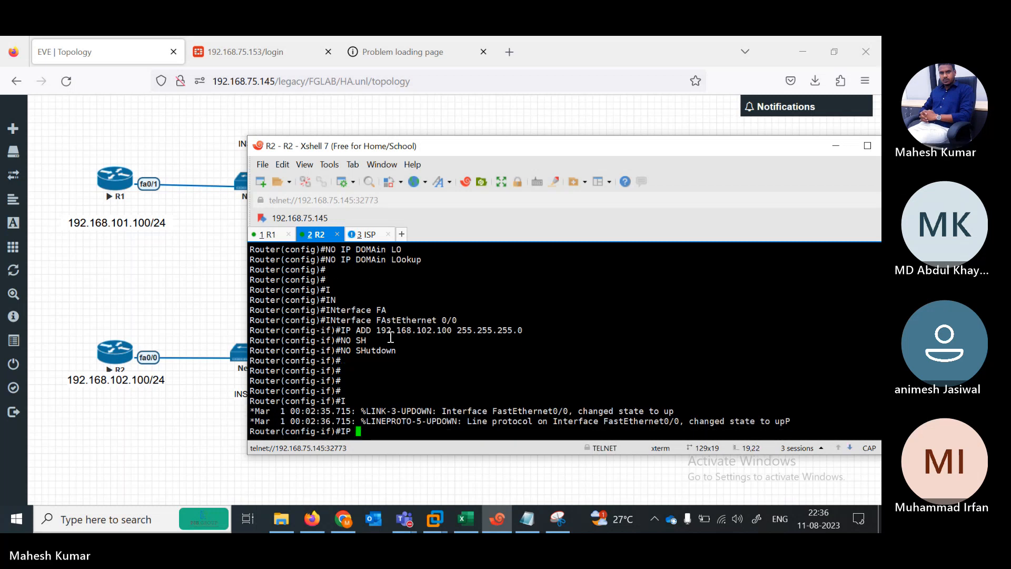
text( ROUTE 0.0)
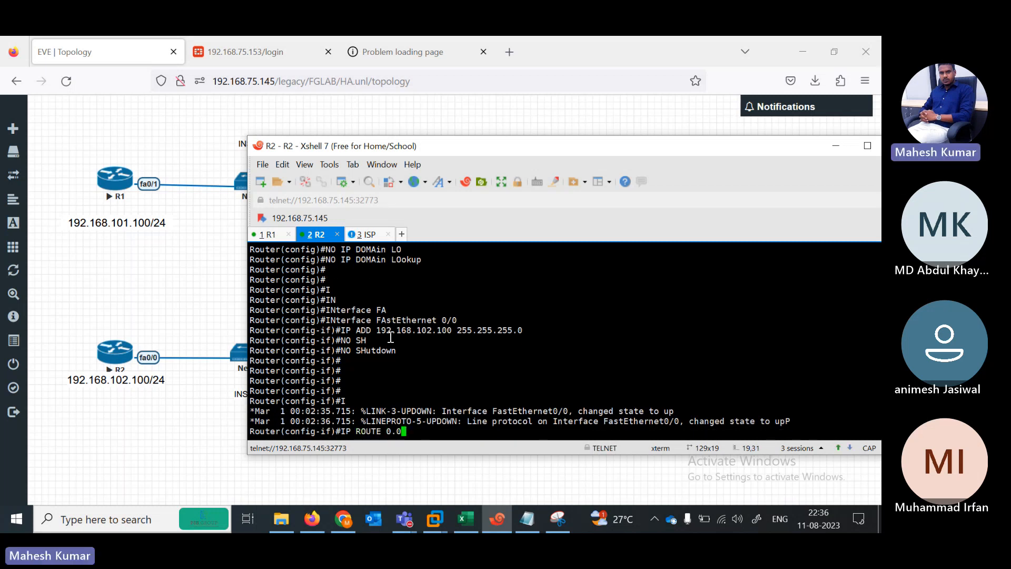
text(.0.0 0.0.0.0 192.168.102.1)
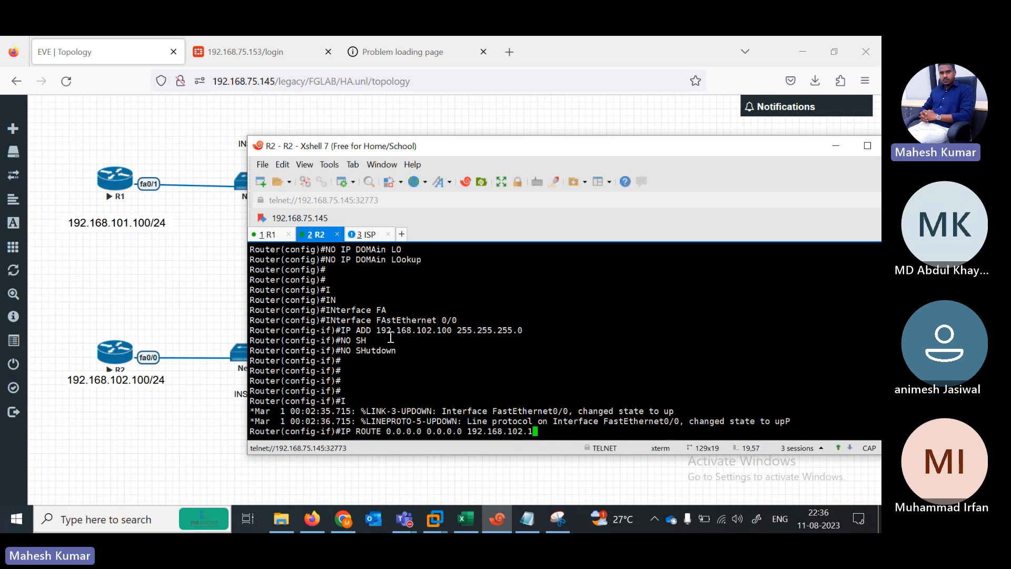
key(Return)
text(END)
key(Return)
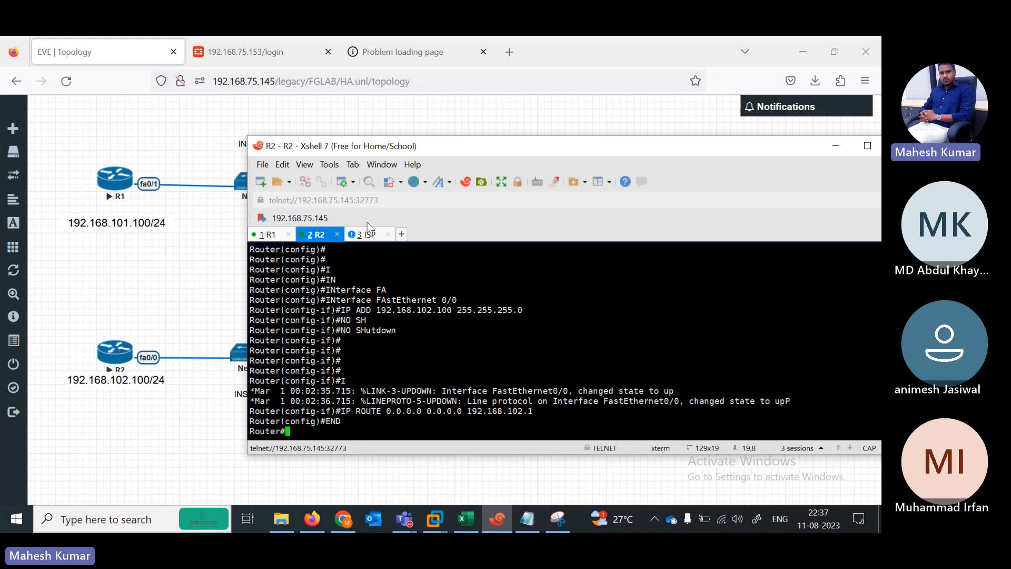
Step: On the ISP router console, enter privileged and global configuration mode
click(368, 233)
drag(513, 153, 253, 132)
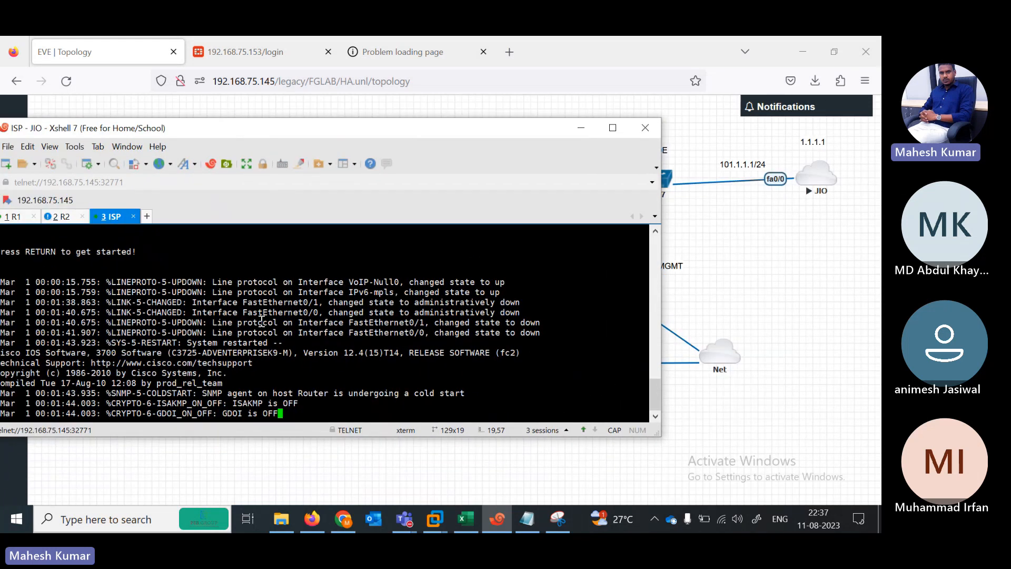
key(Return)
key(Return)
key(Return)
key(Return)
key(Return)
key(Return)
text(EN)
key(Return)
text(CONF)
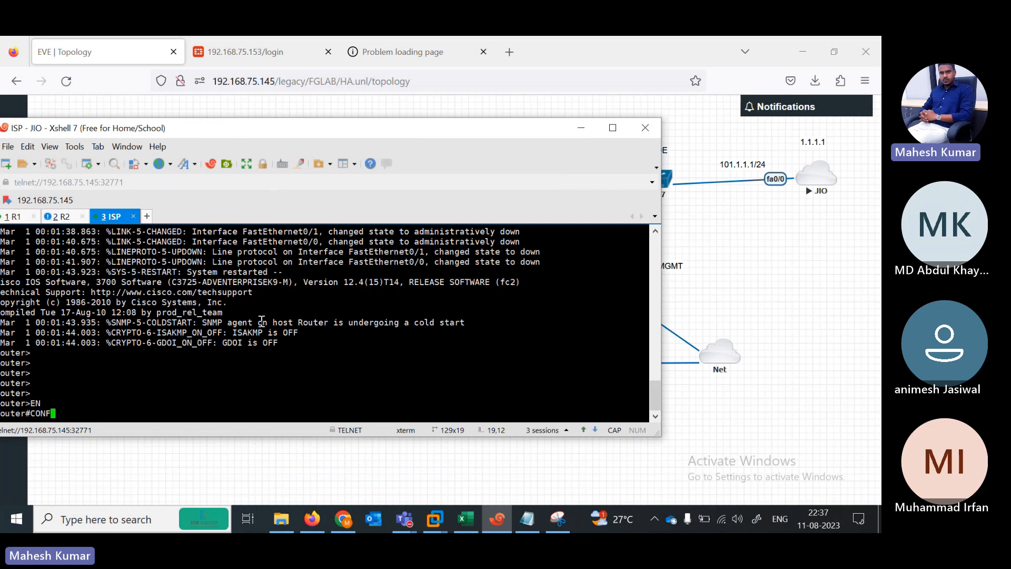
text( TER)
key(Return)
key(Return)
Step: Give FastEthernet0/0 the address 101.1.1.1 255.255.255.0 and bring it up
text(IN)
key(Tab)
text(FAS)
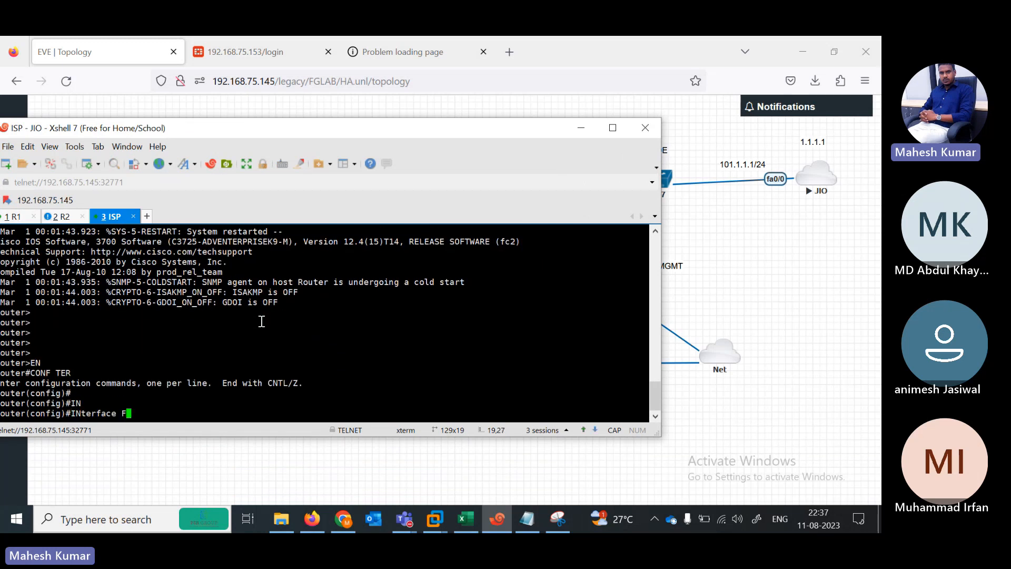
key(Tab)
text(0/0)
key(Return)
text(IP )
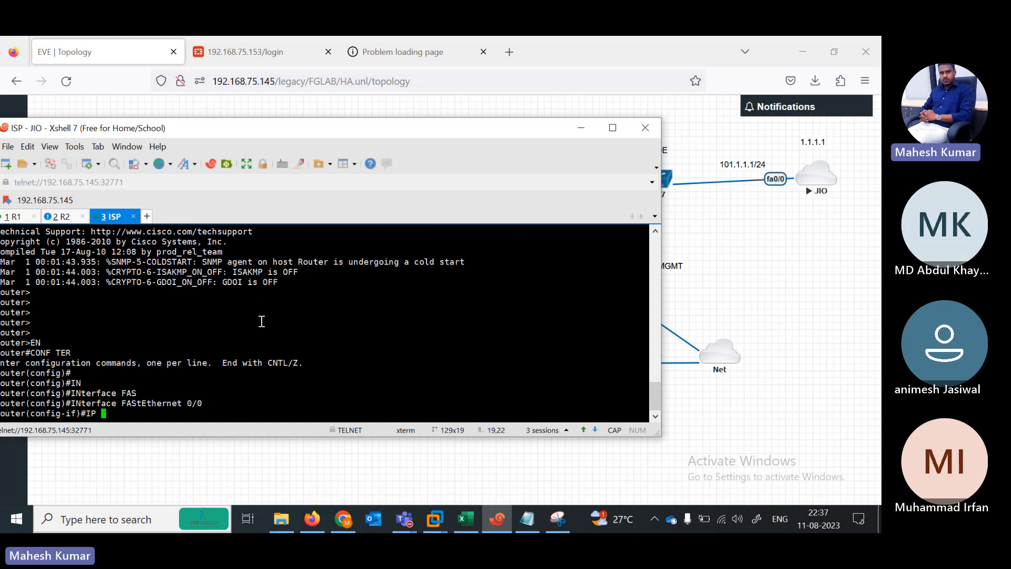
text(ADD 101.1.1.1 255.255)
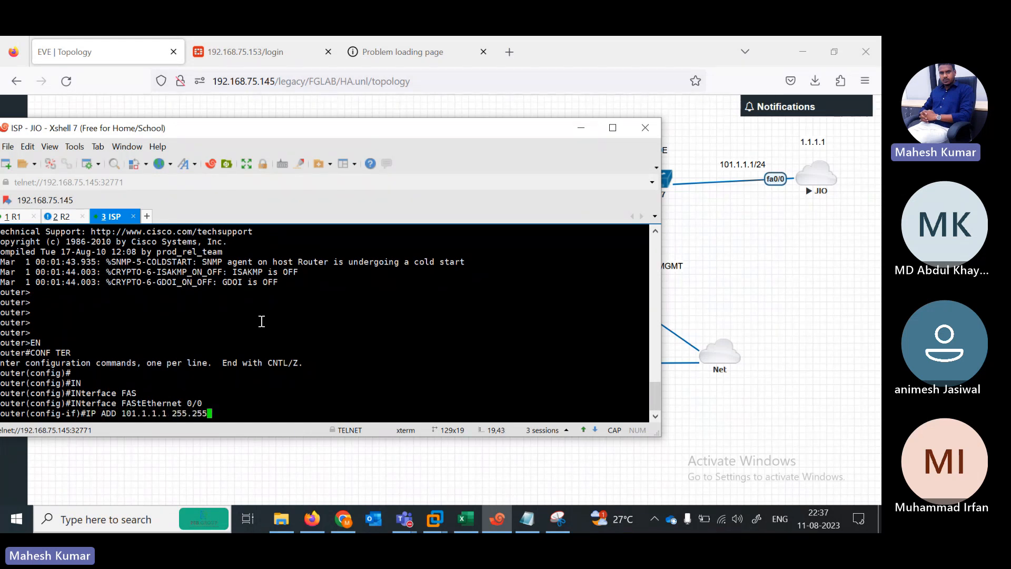
text(.255.0)
key(Return)
text(NO SH)
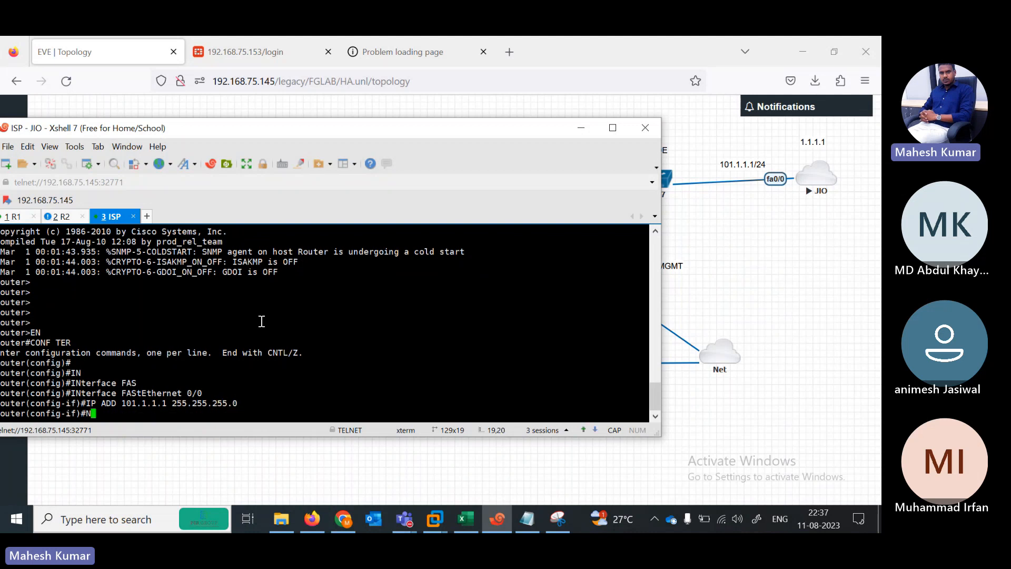
key(Tab)
key(Return)
key(Return)
key(Return)
key(Return)
Step: Create Loopback1 with address 1.1.1.1 255.255.255.0 and leave configuration mode
text(INT )
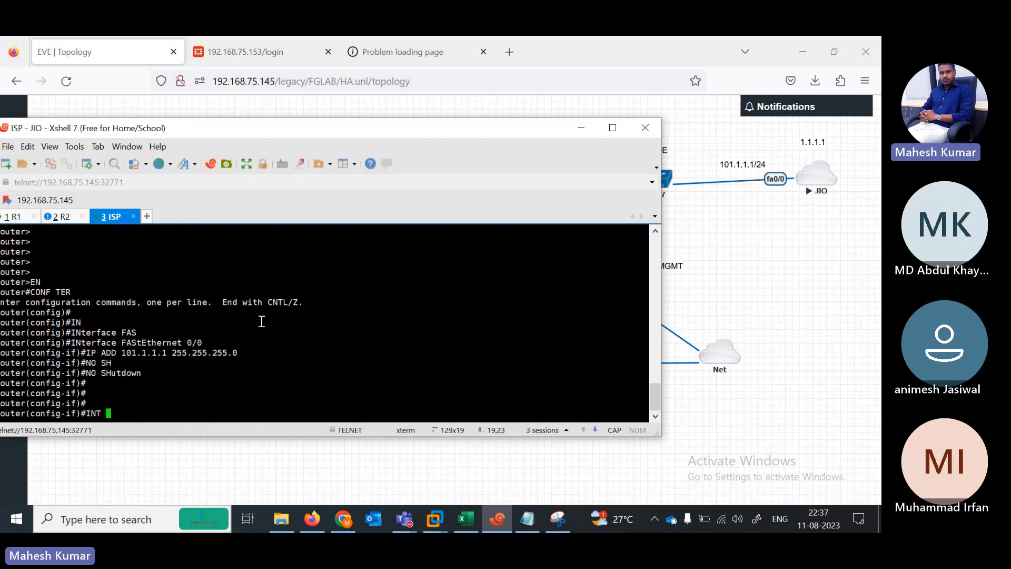
text(LOOPBAC)
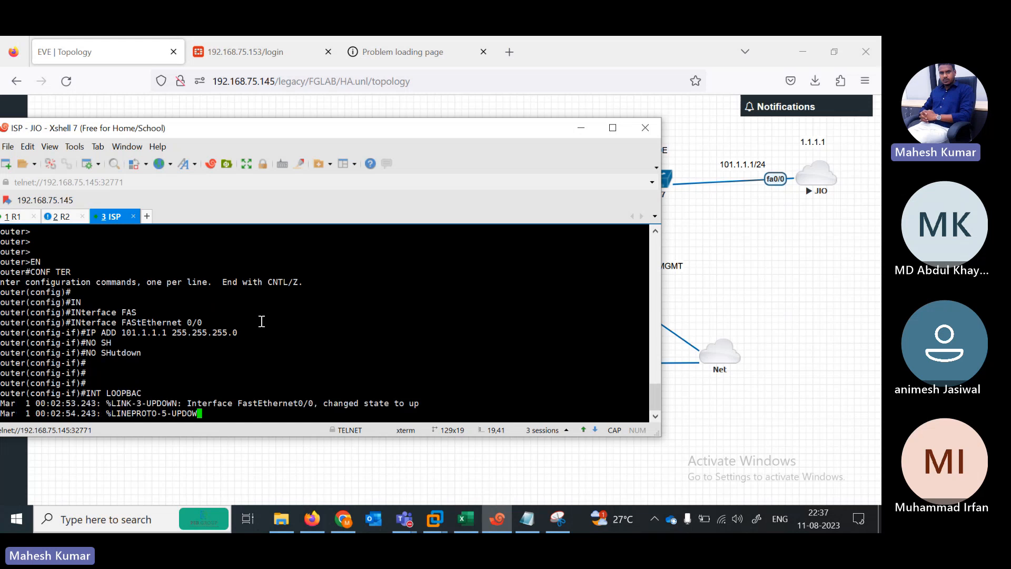
key(BackSpace)
key(BackSpace)
key(BackSpace)
key(BackSpace)
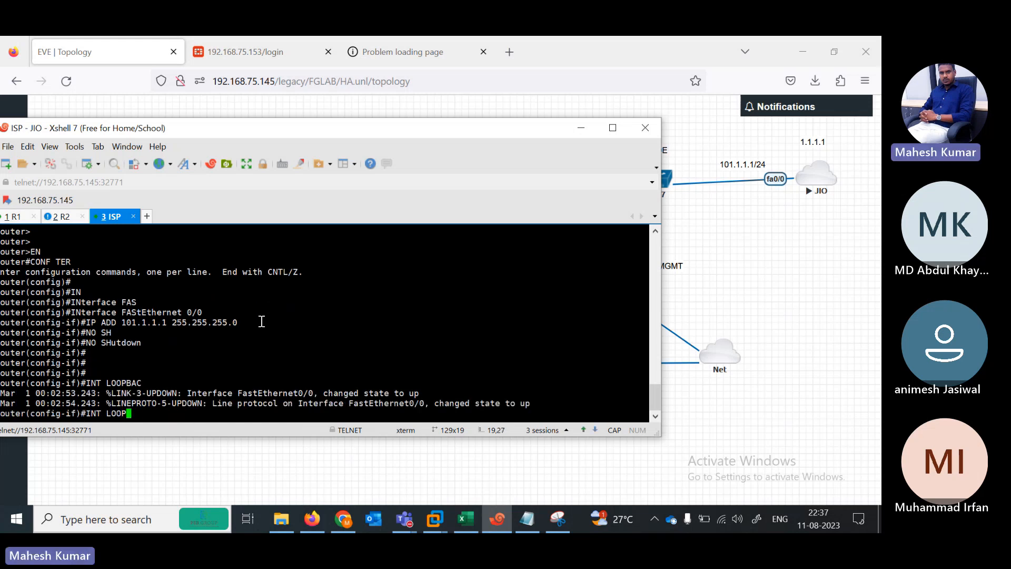
key(BackSpace)
key(BackSpace)
key(BackSpace)
key(BackSpace)
key(BackSpace)
key(BackSpace)
key(BackSpace)
text(EXIT)
key(Return)
text(IN)
key(Tab)
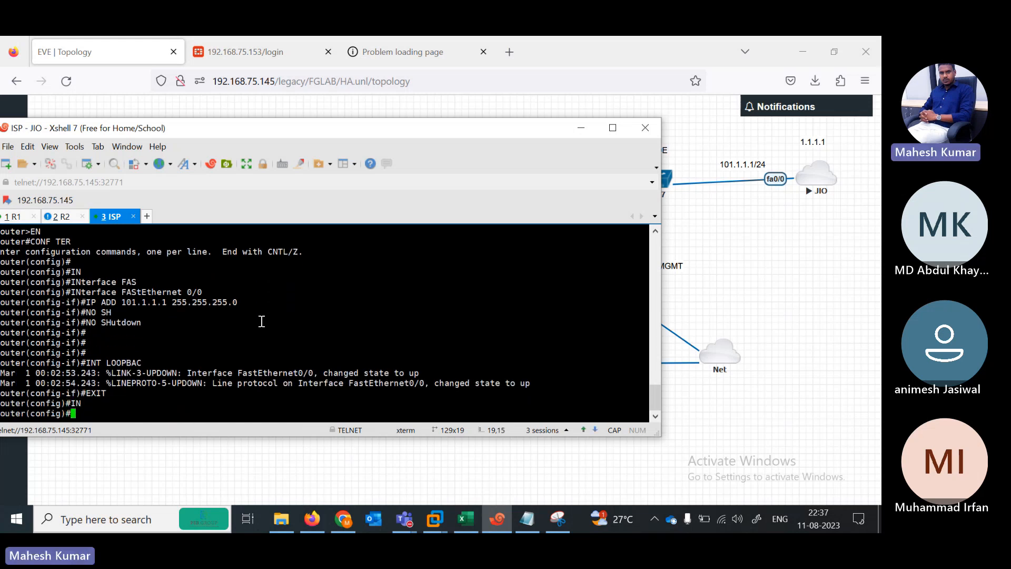
text(LO)
key(Tab)
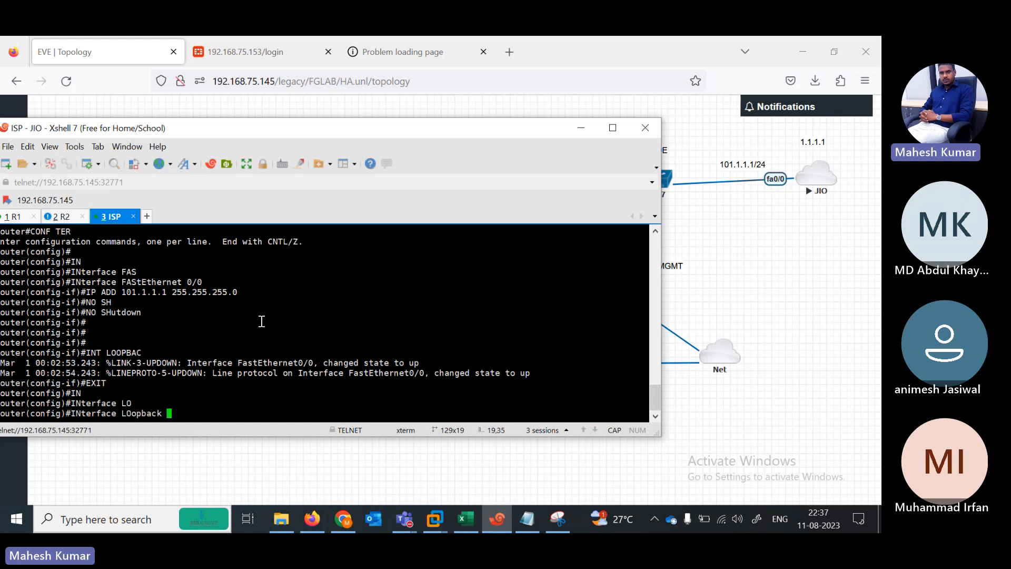
text(1)
key(Return)
text(IP ADD)
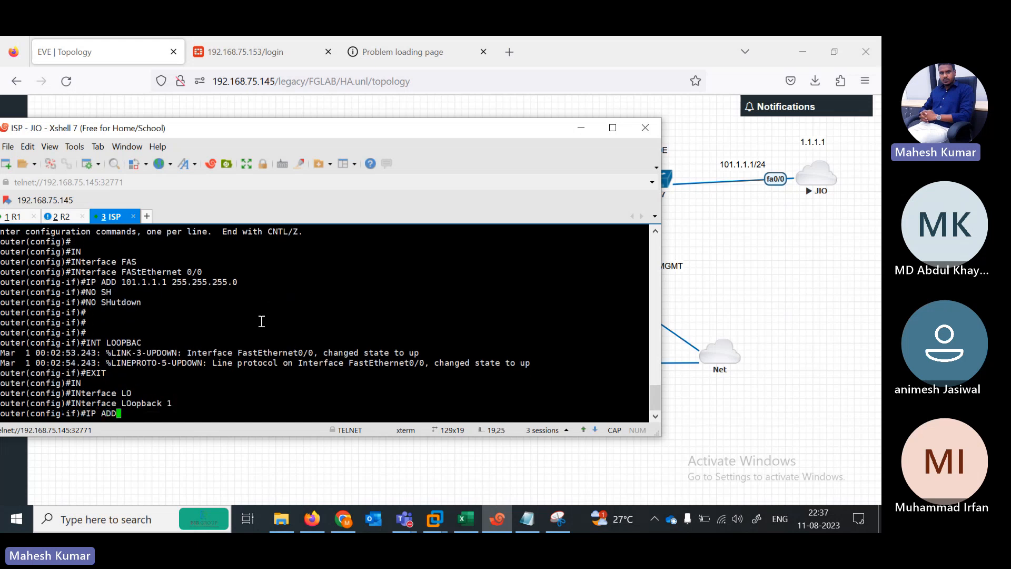
text( 1.1.1.1 255)
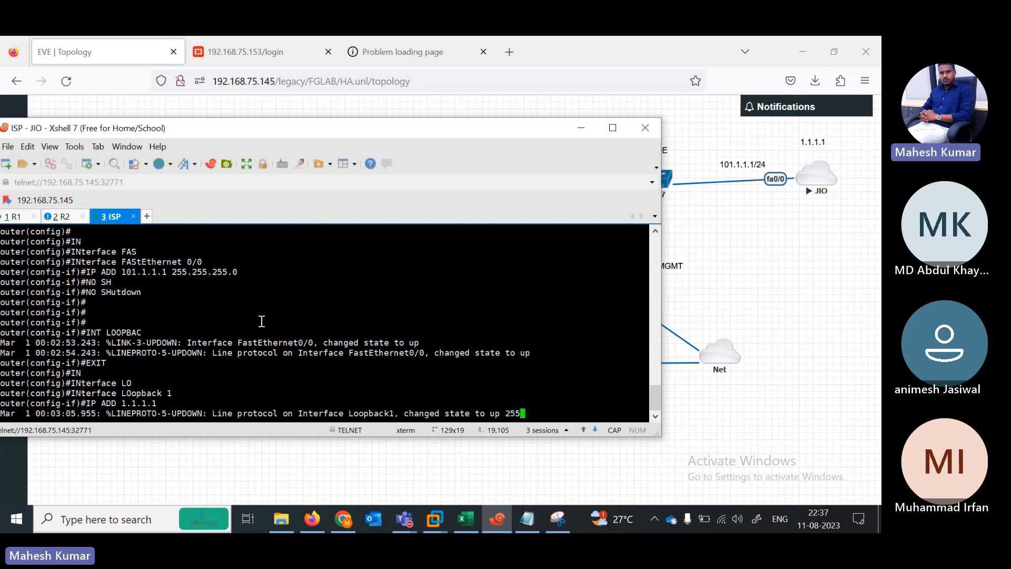
text(.)
key(Tab)
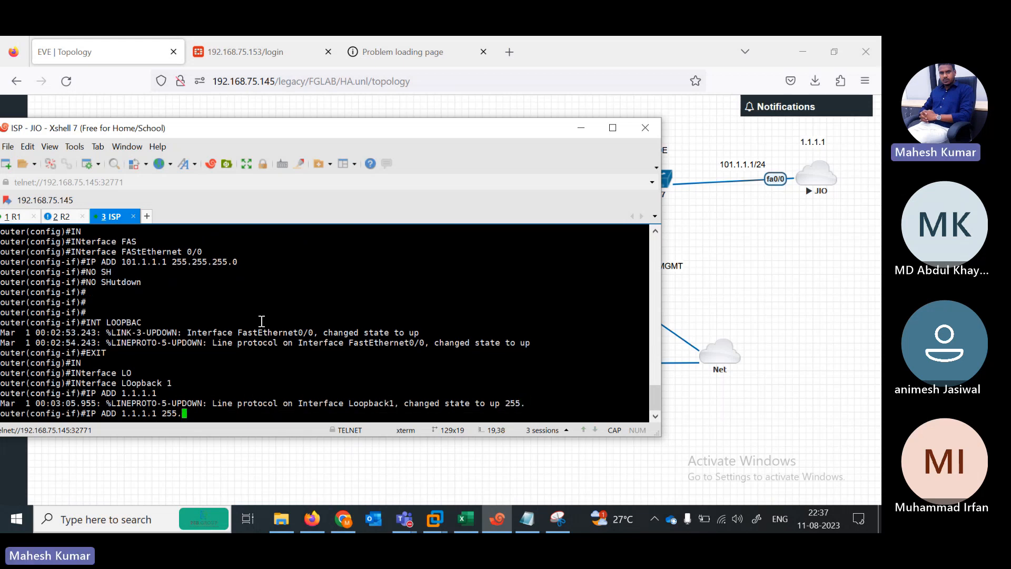
text(255.255.0)
key(Return)
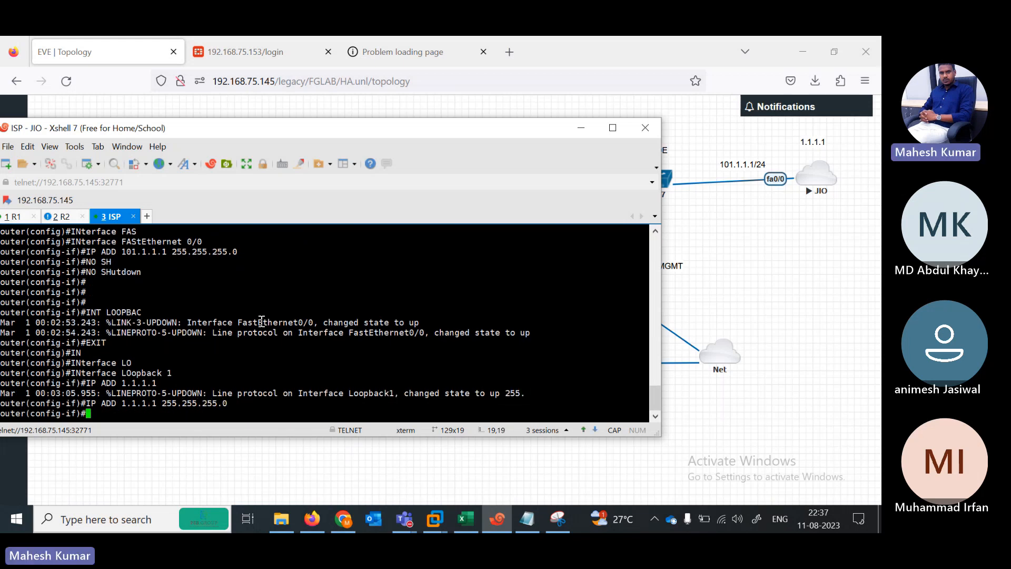
text(END)
key(Return)
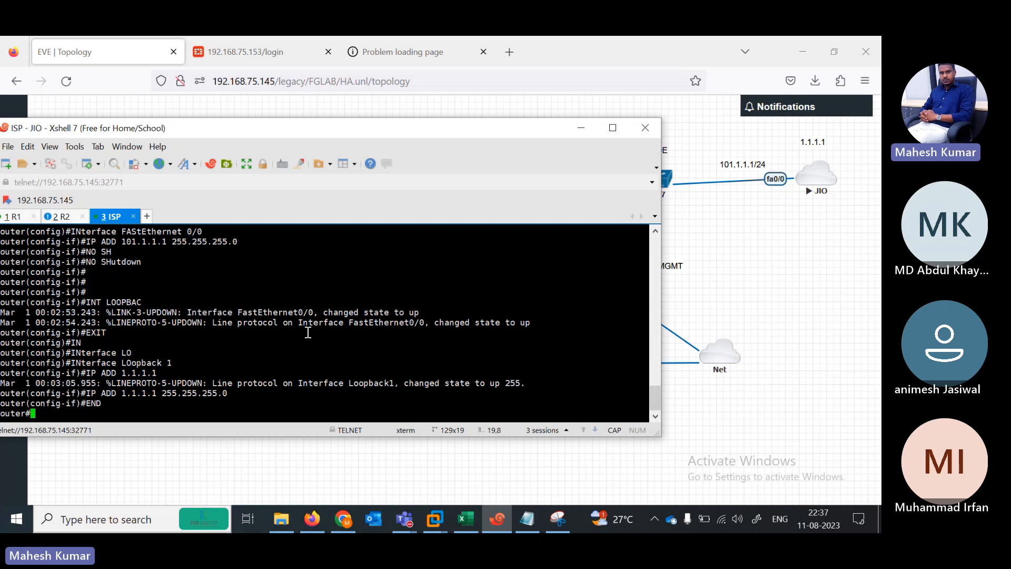
key(Return)
key(Return)
key(Return)
key(Return)
key(Return)
key(Return)
key(Return)
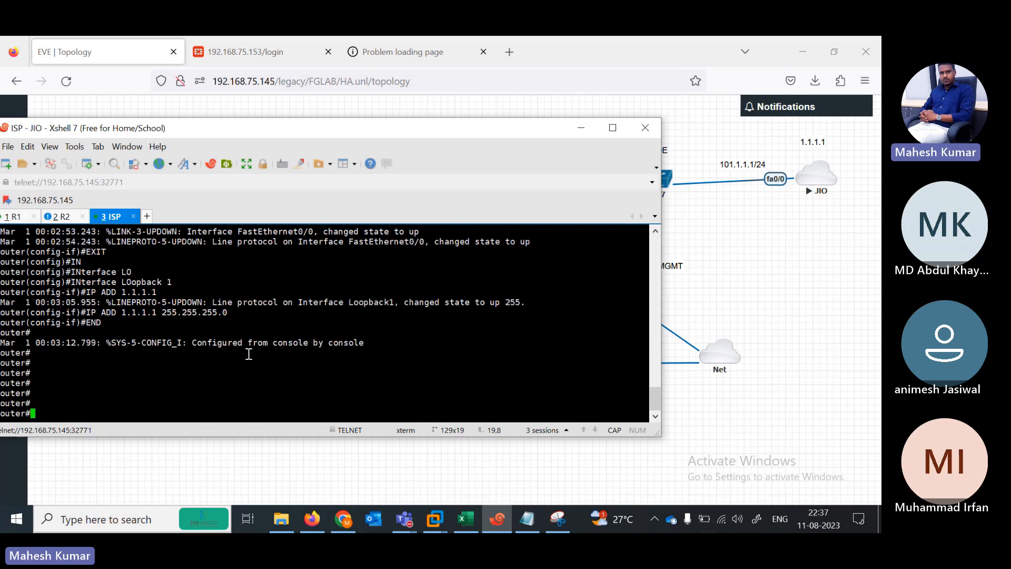
Step: Open the Fortinet1 console session and rename its tab to ACTIVE
click(582, 128)
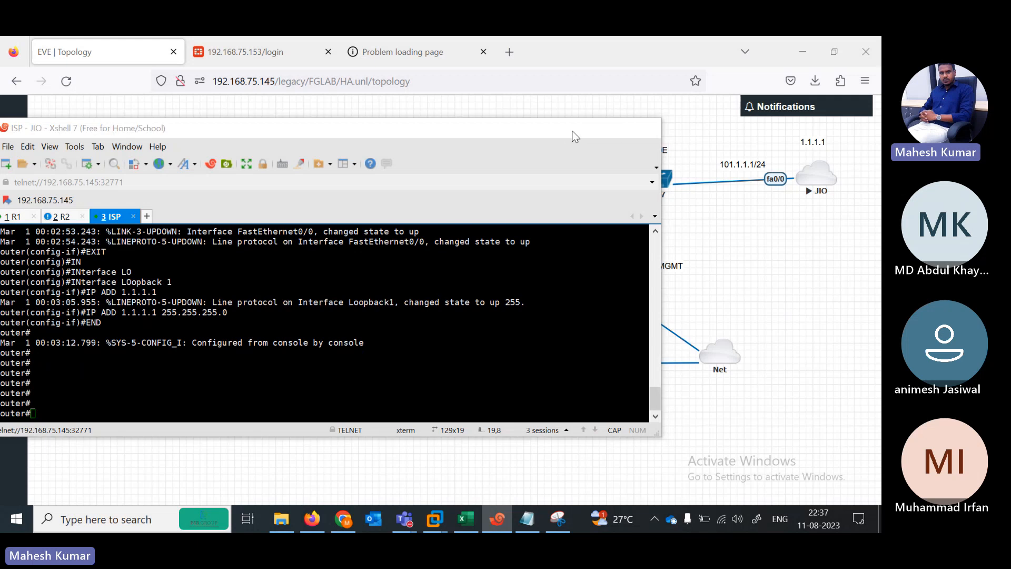
click(464, 194)
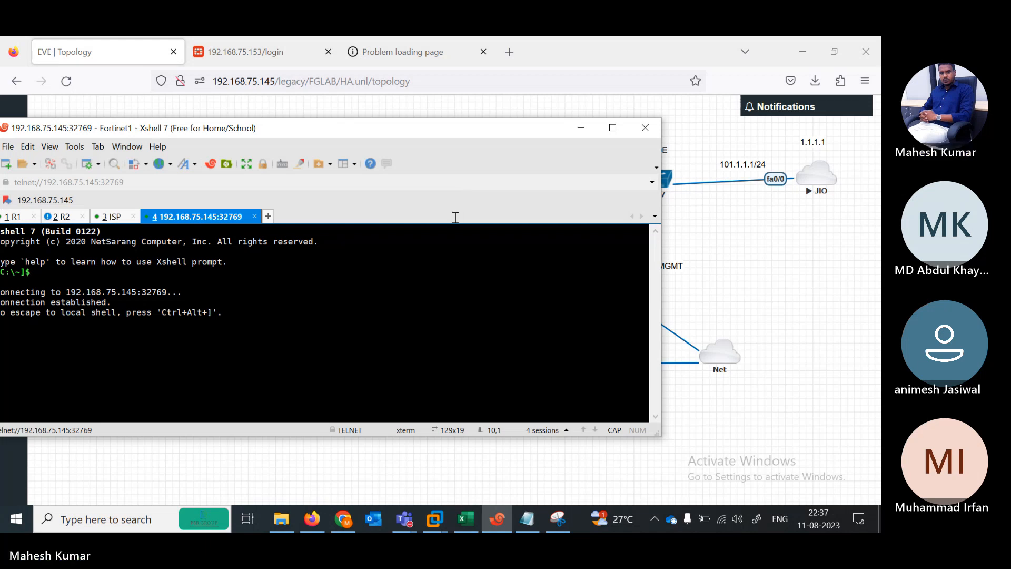
right_click(226, 216)
click(284, 434)
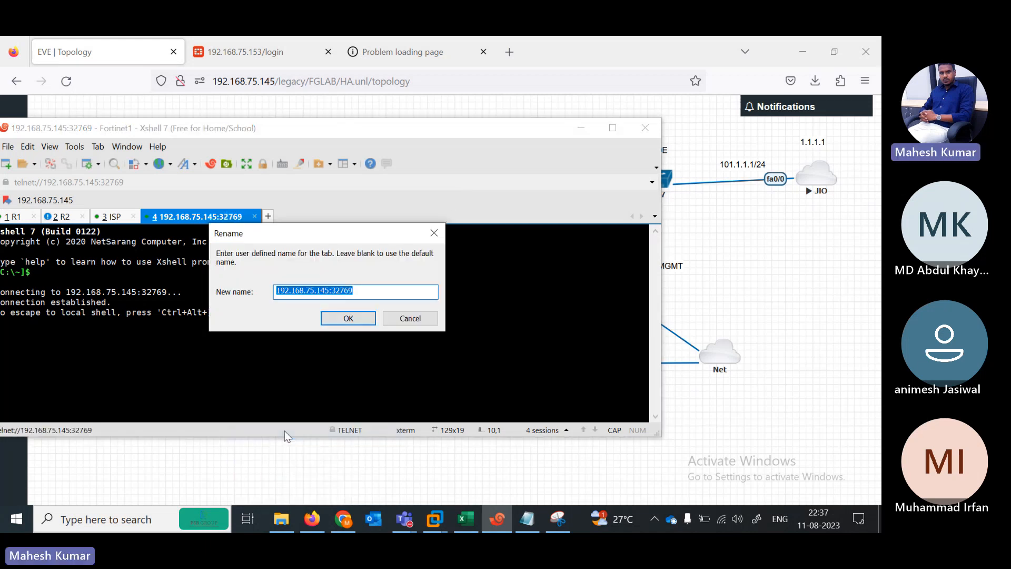
text(ACTIVE)
key(Return)
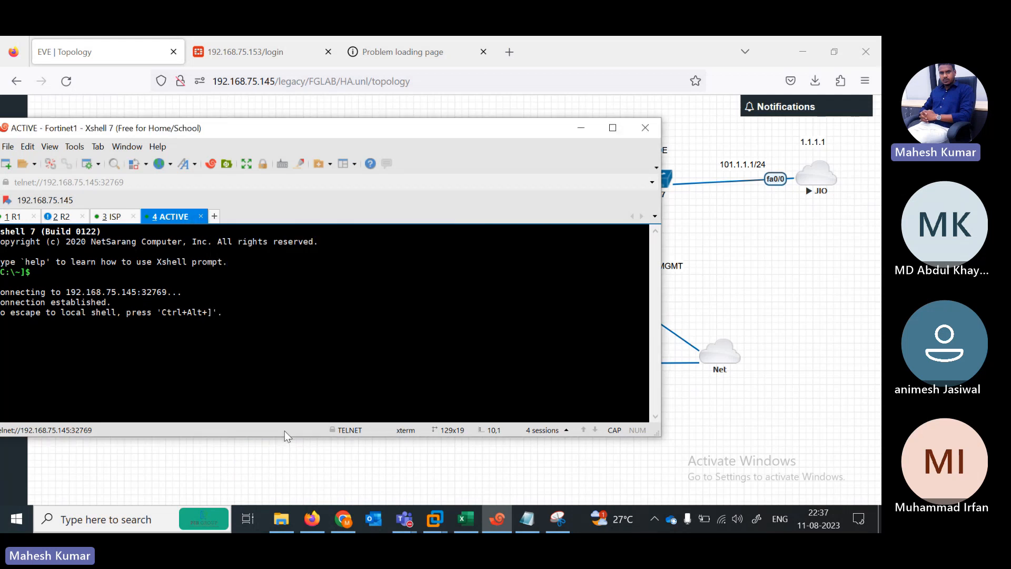
Step: Log in to Fortinet1 as admin with an empty password and set a new administrator password
key(Return)
key(Return)
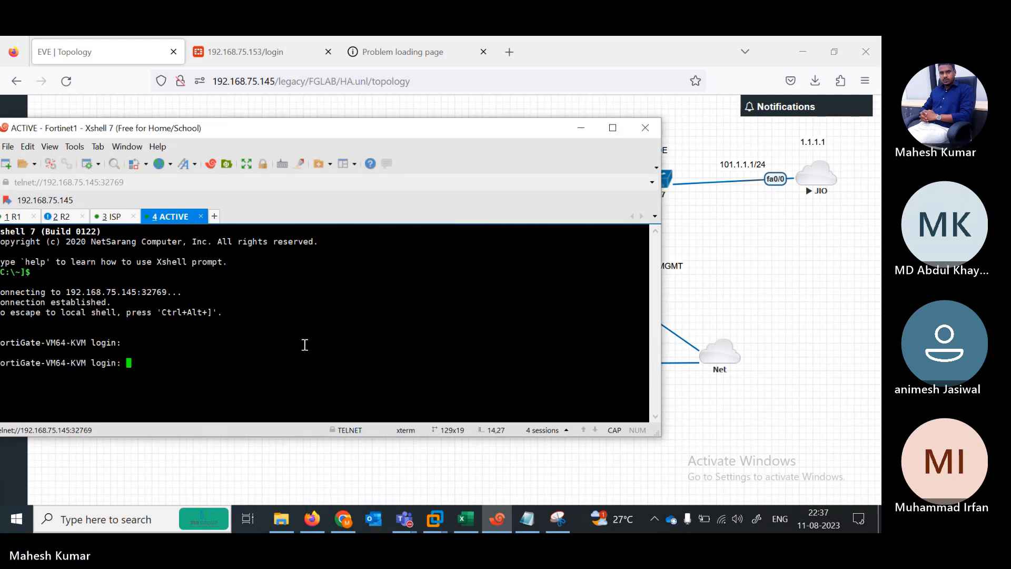
text(admin)
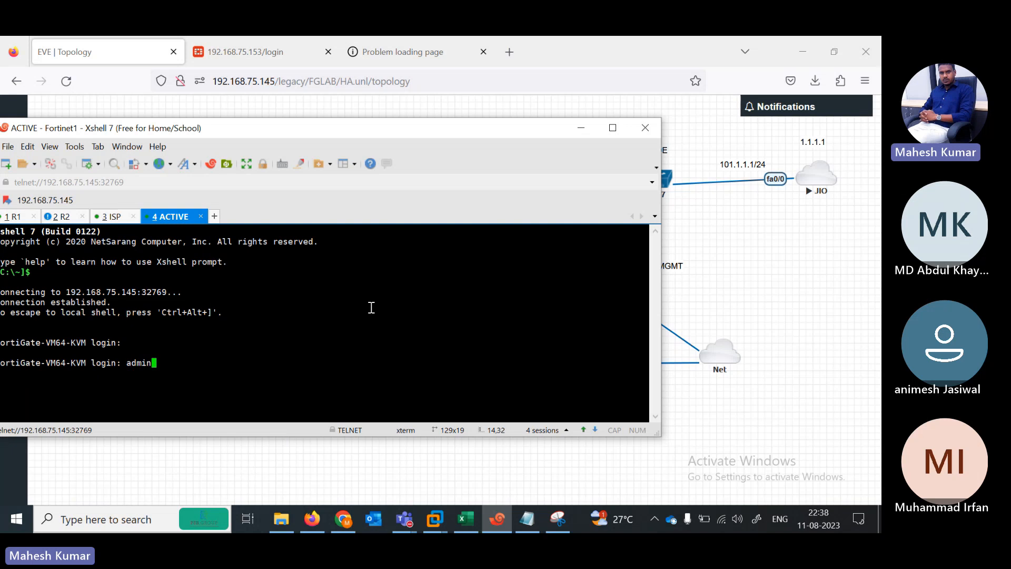
key(Return)
key(Return)
key(Return)
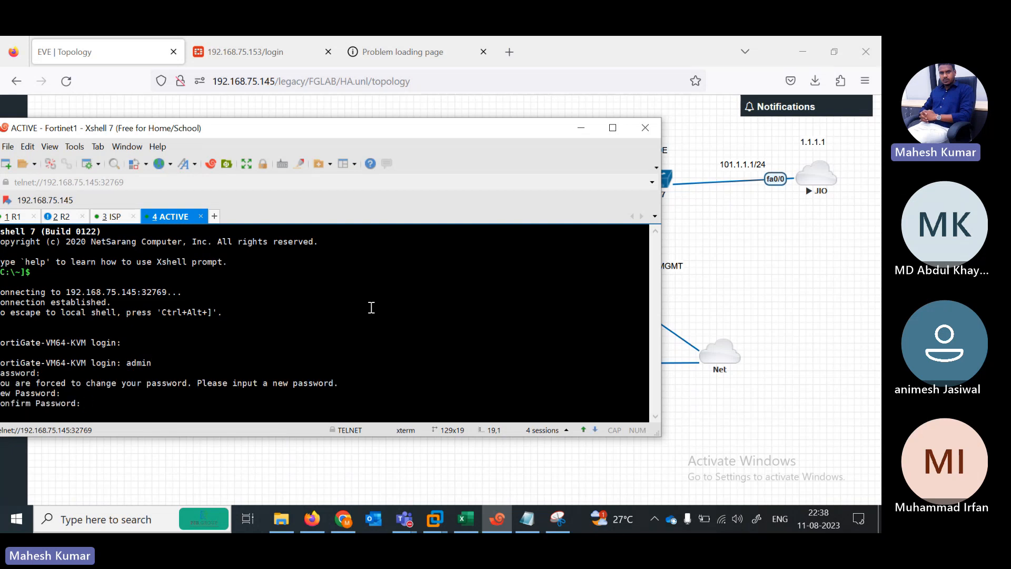
key(Return)
key(Return)
key(Return)
key(Return)
key(Return)
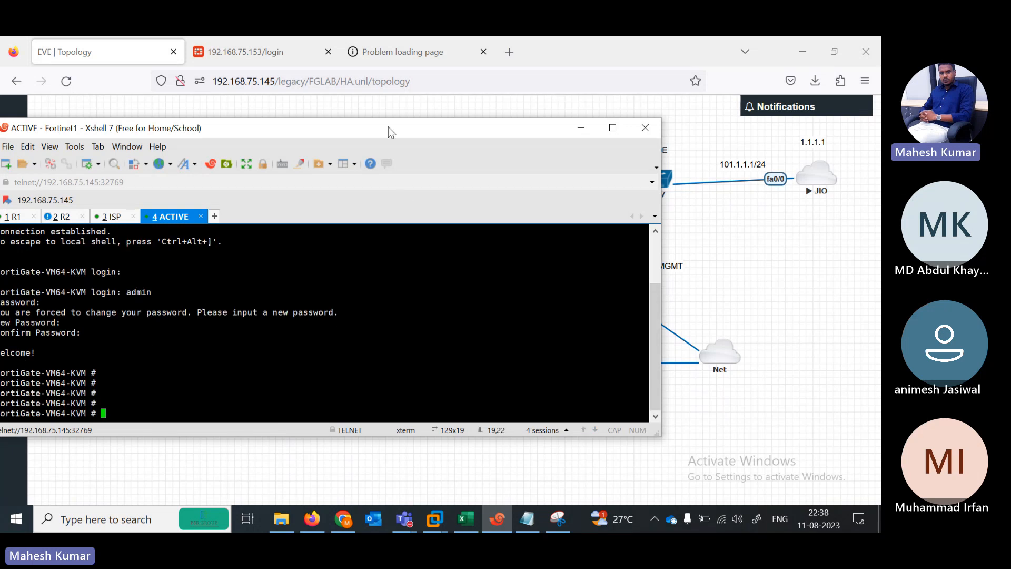
drag(388, 128, 534, 240)
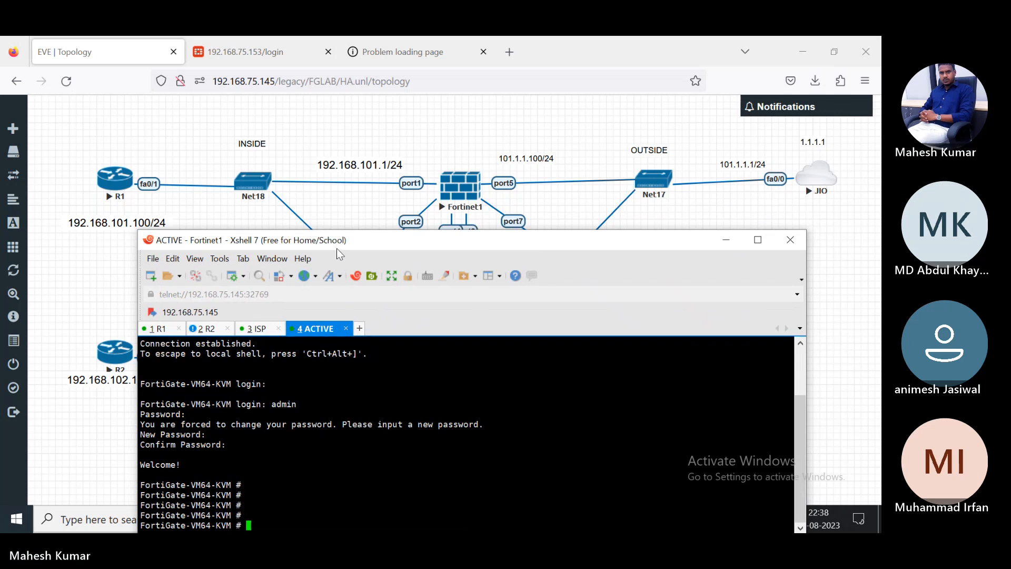
Step: Enter interface configuration on Fortinet1 and allow ping on port1
drag(337, 245, 337, 214)
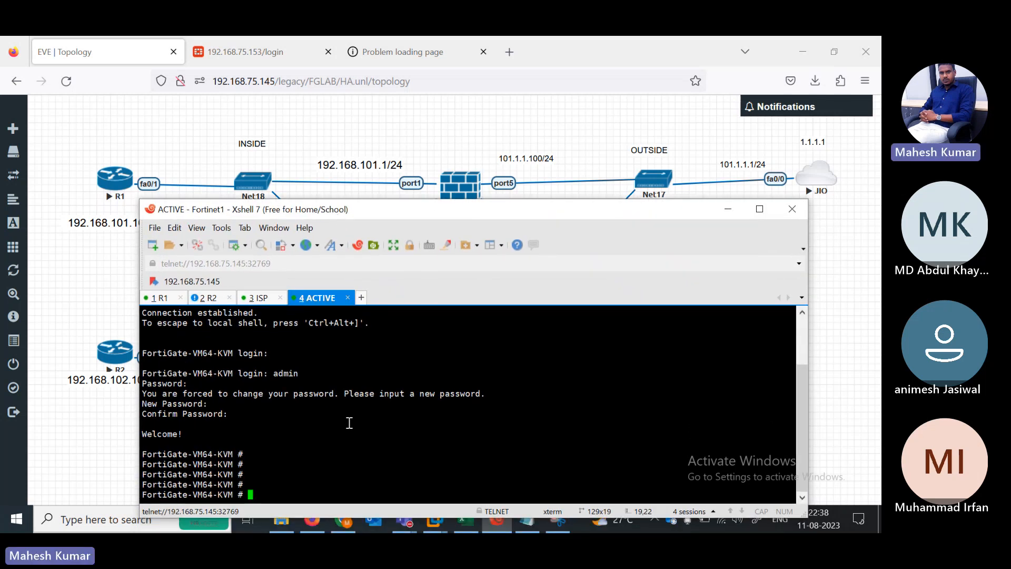
text(config system interface)
key(Return)
text(edit port1)
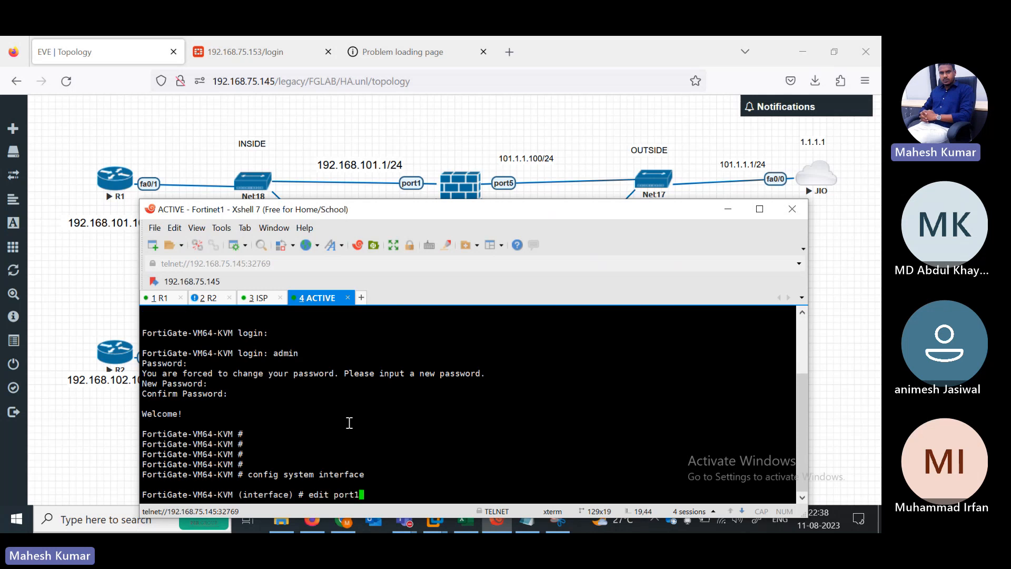
key(Return)
key(Return)
text(set al)
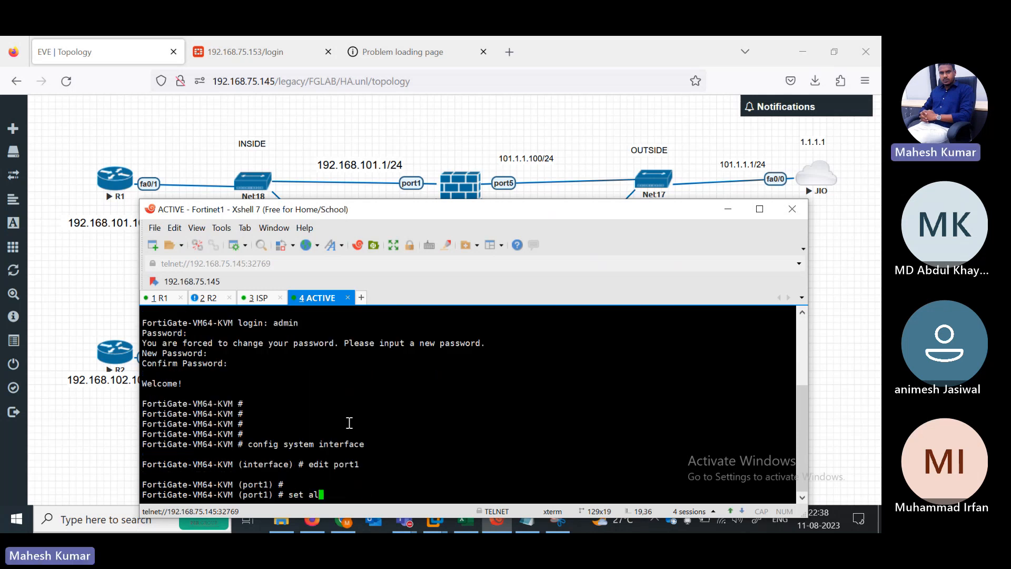
text(lowaccess pi httpsh)
key(BackSpace)
key(BackSpace)
key(BackSpace)
key(BackSpace)
key(BackSpace)
key(BackSpace)
key(BackSpace)
text(ng)
key(Return)
key(Return)
Step: Set port1 to static addressing with IP 192.168.101.1/24 and finish it
text(s)
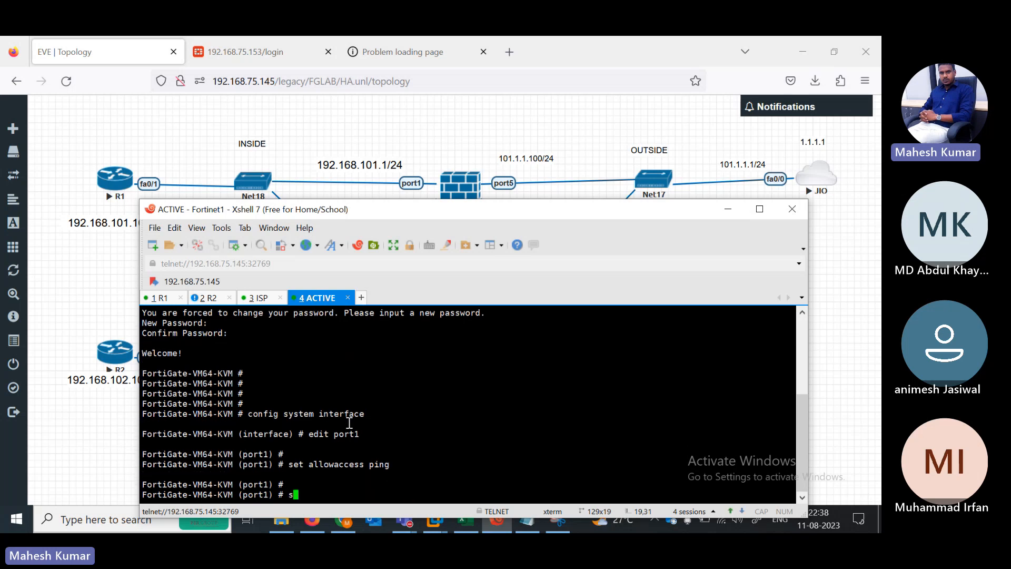
text(et mode static)
key(Return)
key(Return)
key(Return)
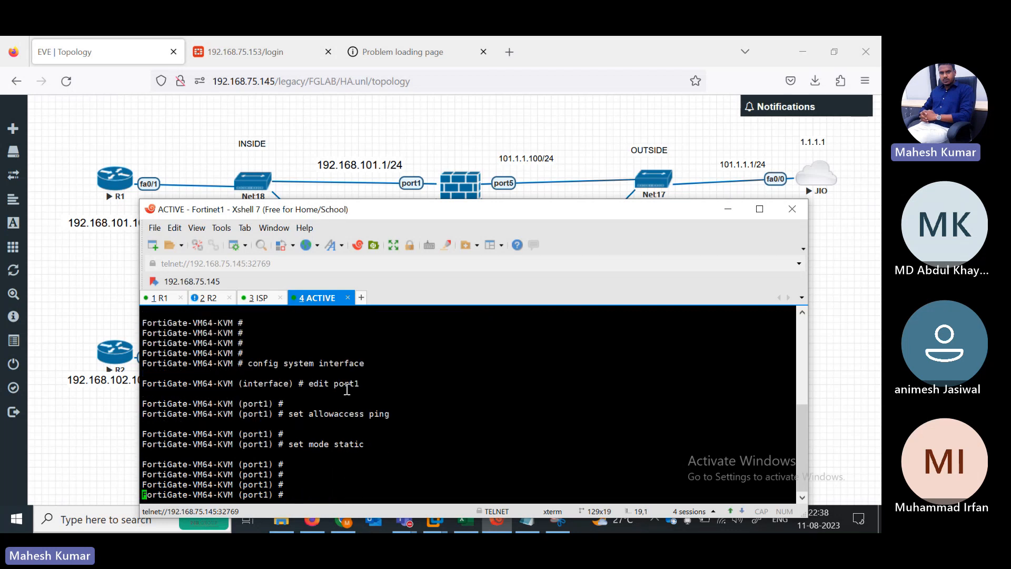
text(set ip 192.168.101.1 25)
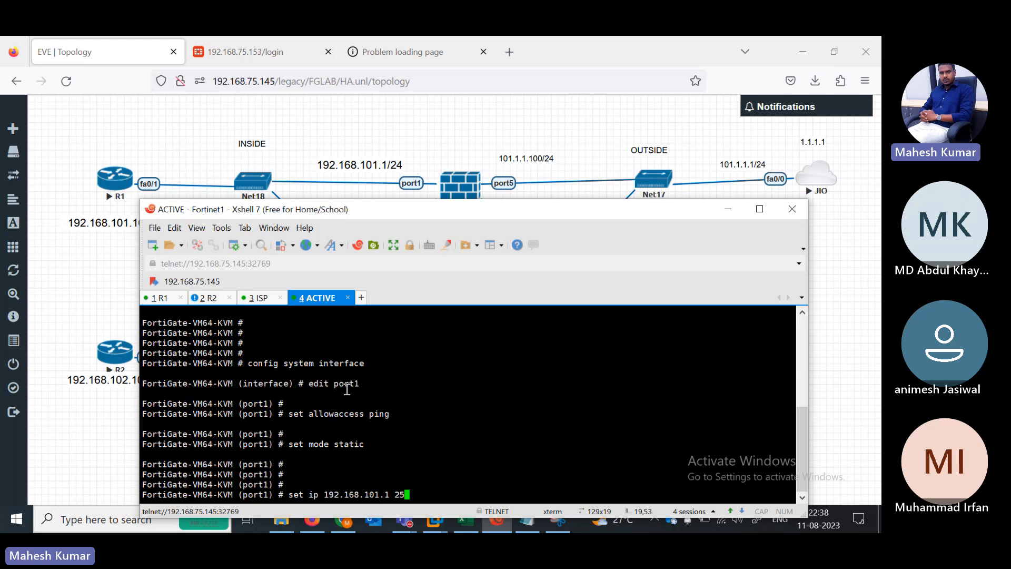
text(5.255.255.0)
key(Return)
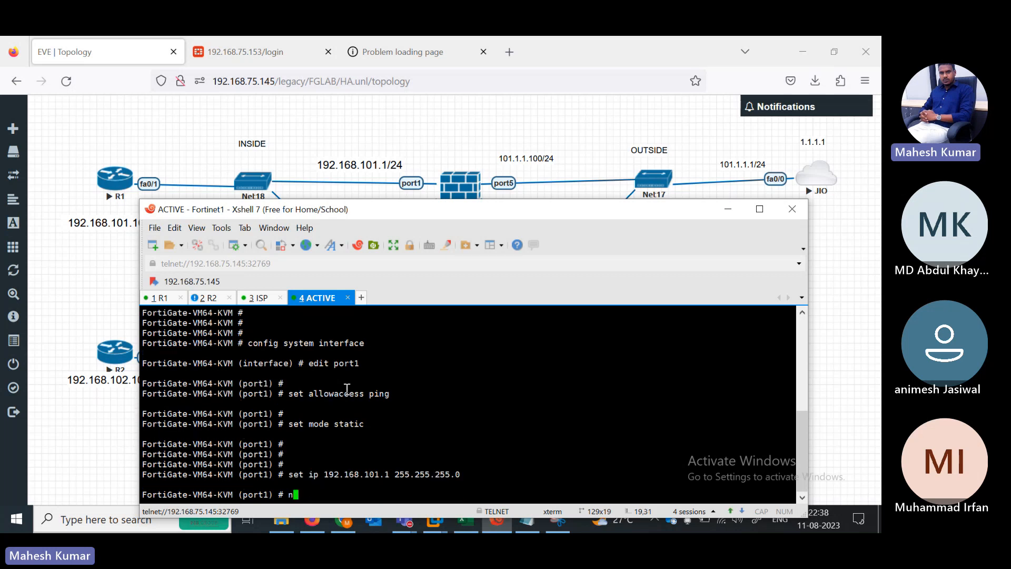
text(noext)
key(Return)
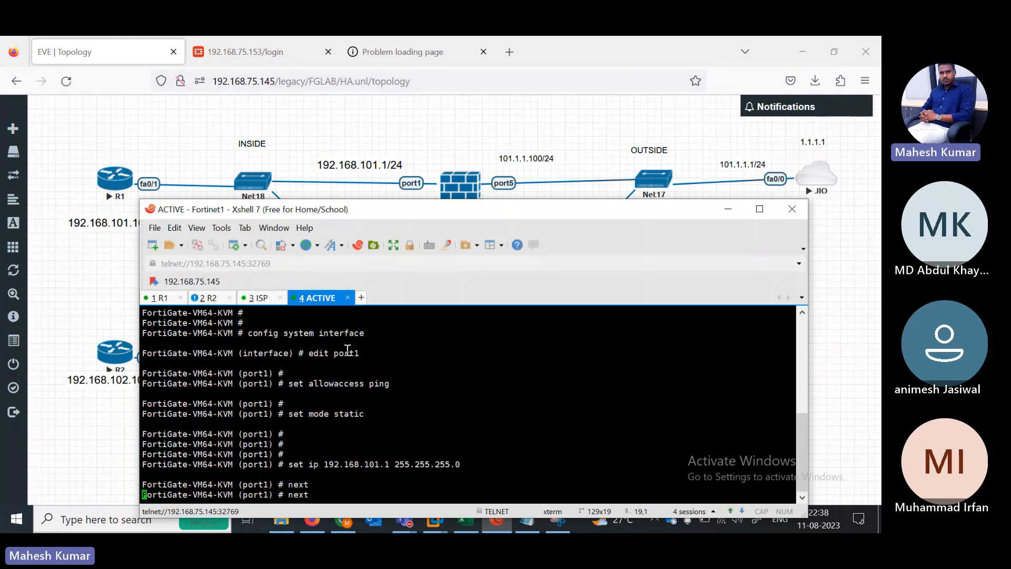
key(Return)
key(Return)
Step: Allow ping on port5 and give it the address 101.1.1.100/24
text(edit port1)
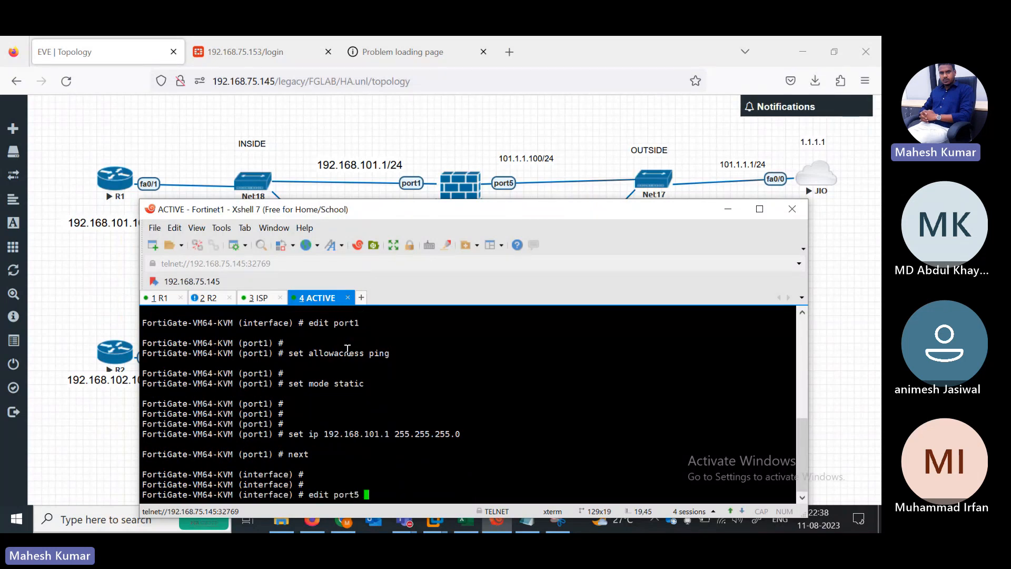
key(Return)
key(Return)
key(Return)
text(set allowaccess ping)
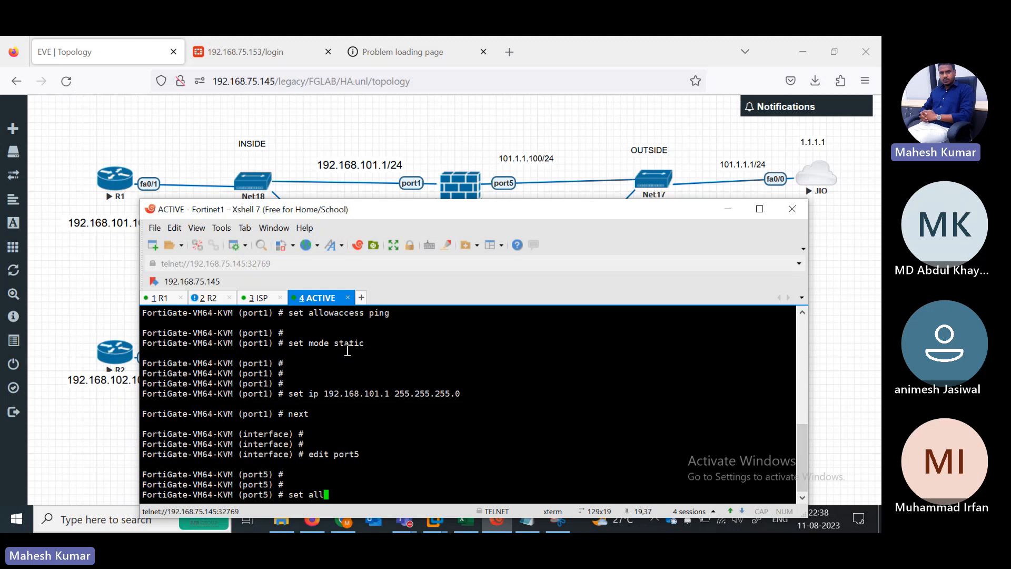
key(Return)
key(Return)
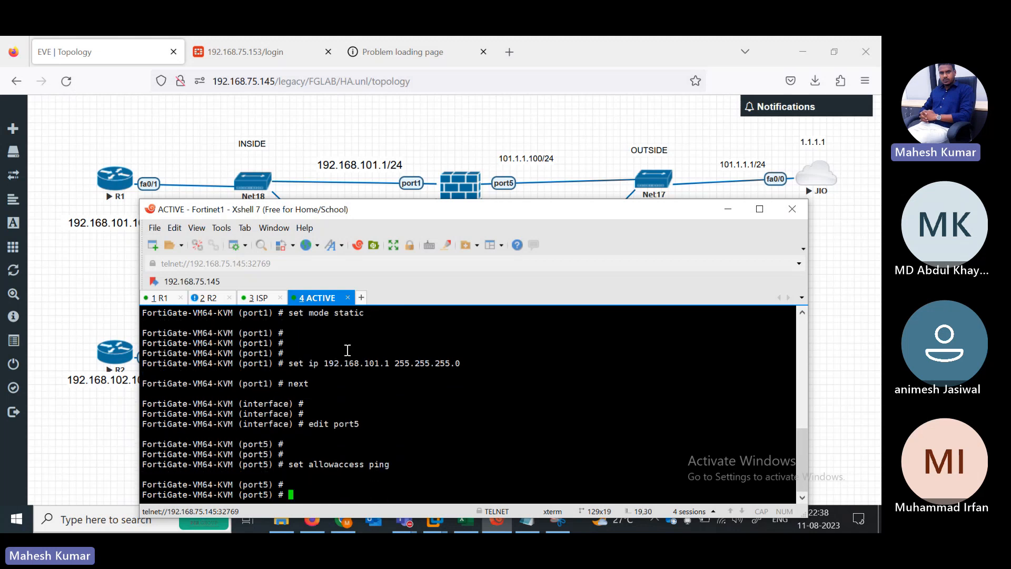
text(set ip 19)
text(1.1.1.100 255.255.255.0)
key(Return)
key(Return)
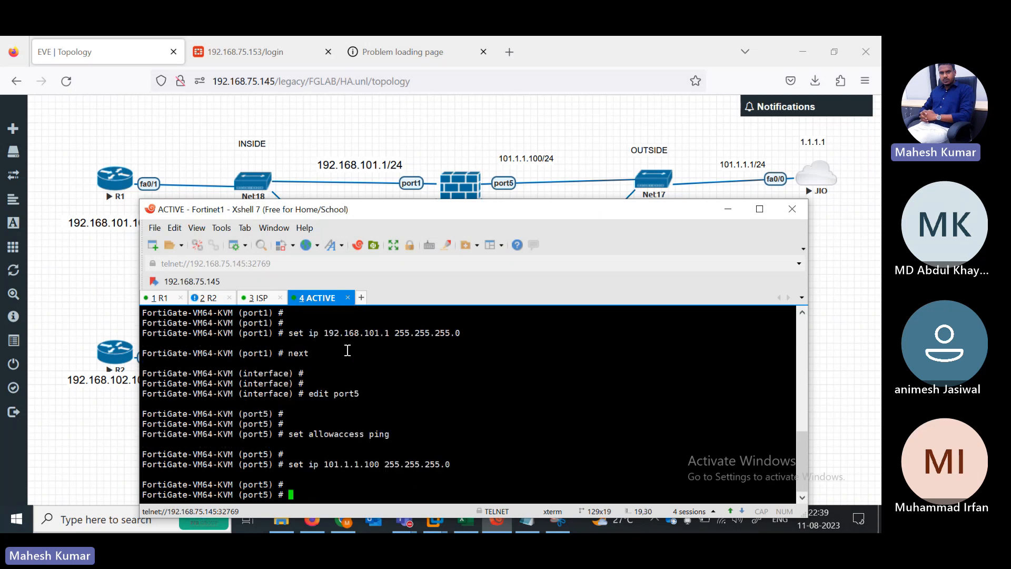
key(Return)
text(next)
key(Return)
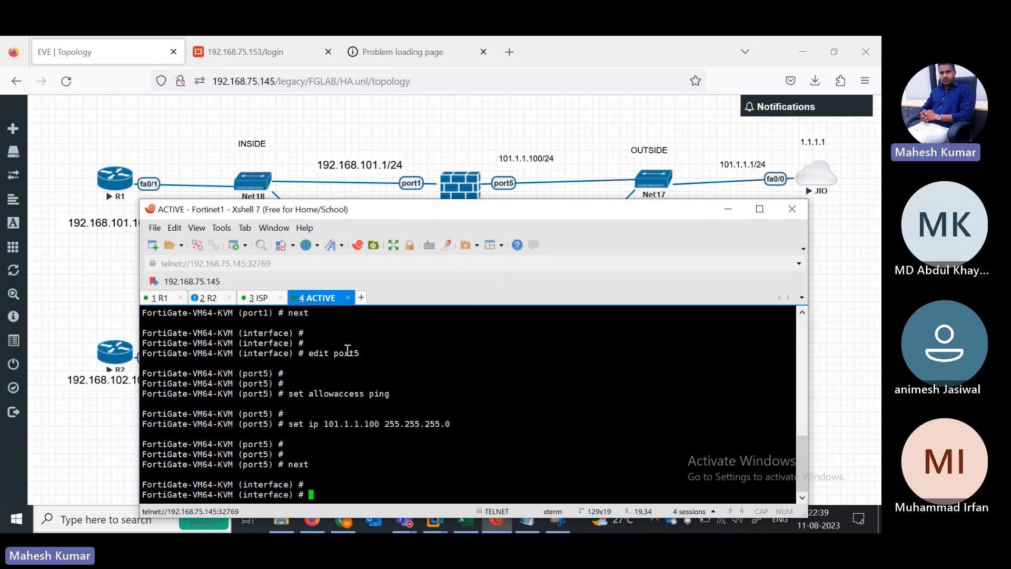
Step: Edit port2 and allow ping on it
text(edit po)
text(rt1)
key(BackSpace)
text(2)
key(Return)
text(set allowaccess ping)
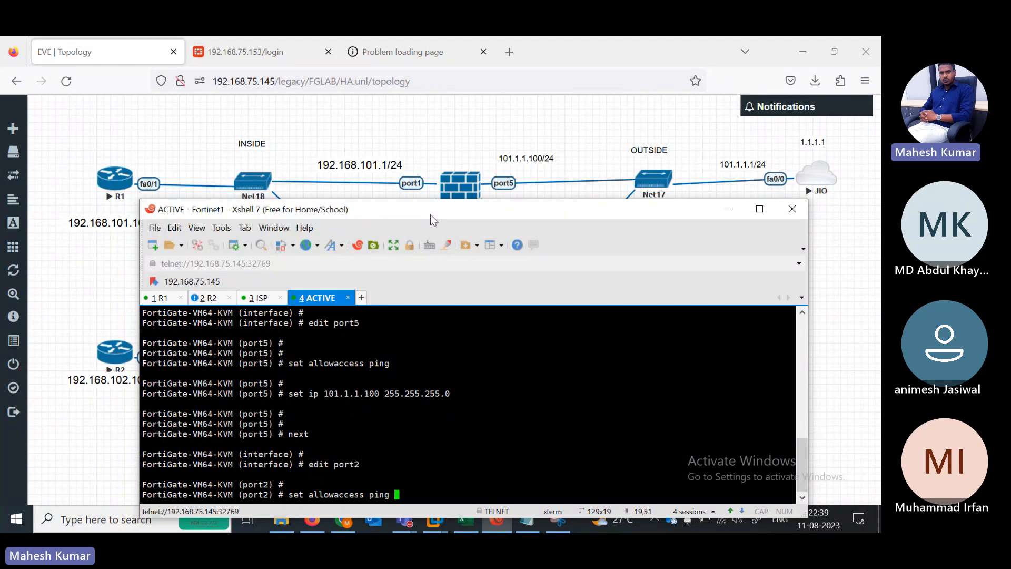
key(Return)
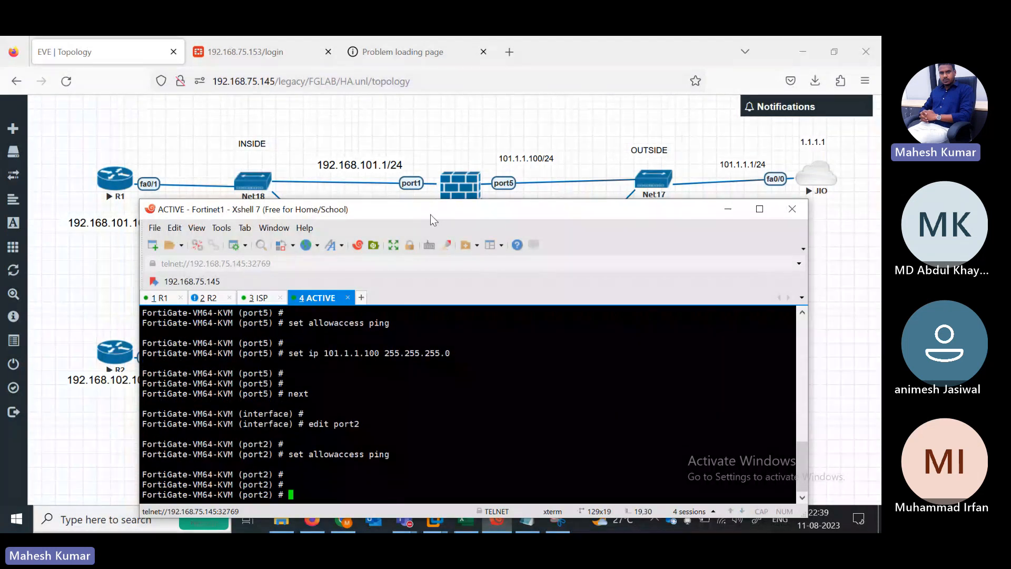
Step: Set port2's address to 192.168.102.2/24 and re-apply ping access
drag(431, 214, 473, 131)
text(set i)
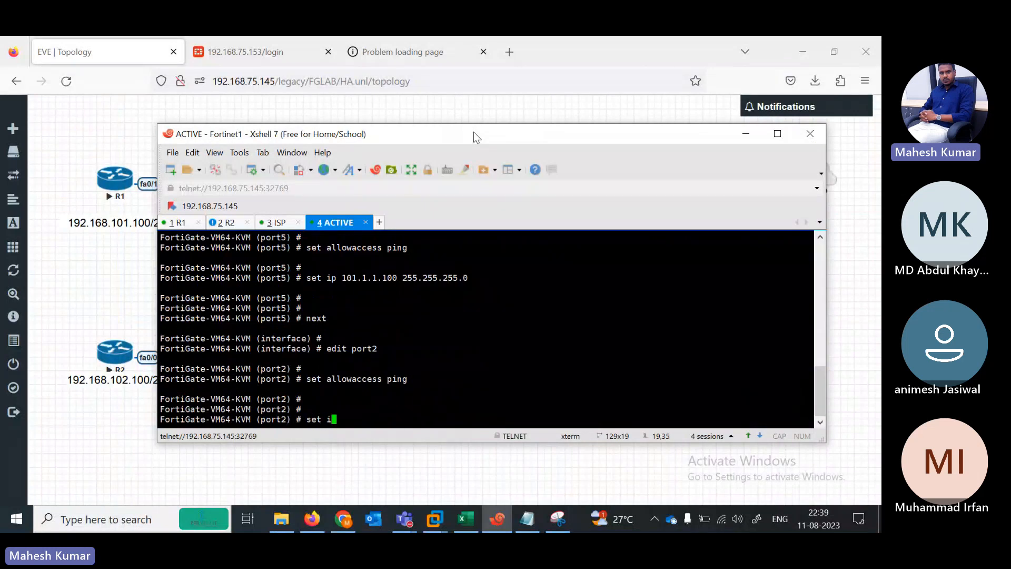
text(p 192.168.102.2 255.255)
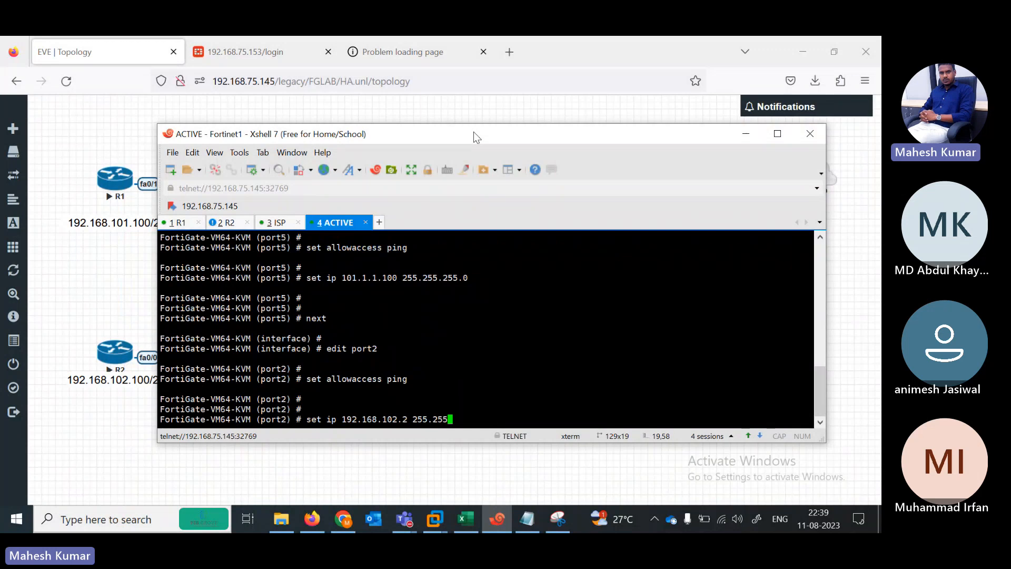
key(BackSpace)
key(BackSpace)
key(BackSpace)
key(BackSpace)
key(BackSpace)
key(BackSpace)
key(BackSpace)
key(BackSpace)
text(/24)
key(Return)
key(Return)
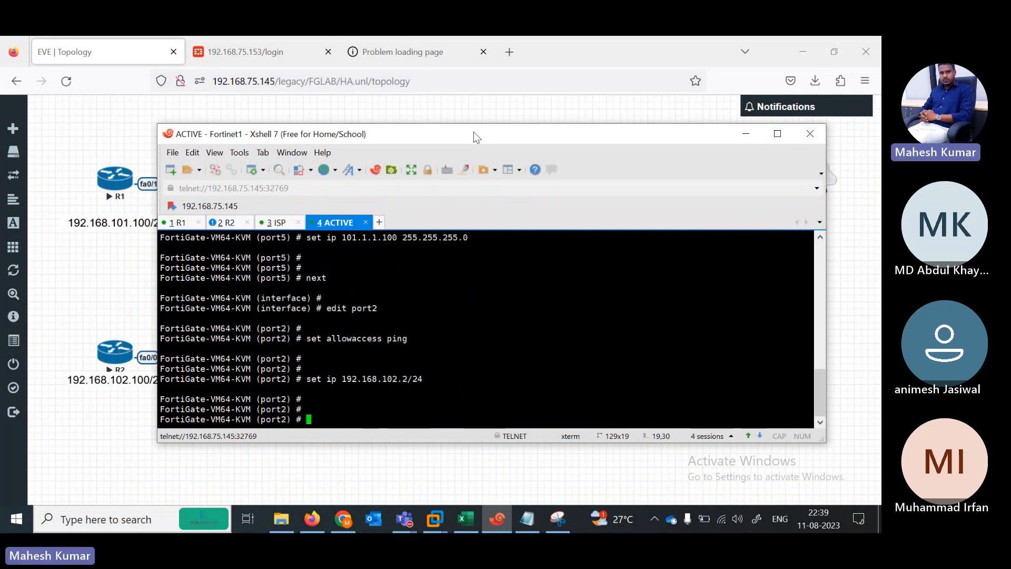
key(Return)
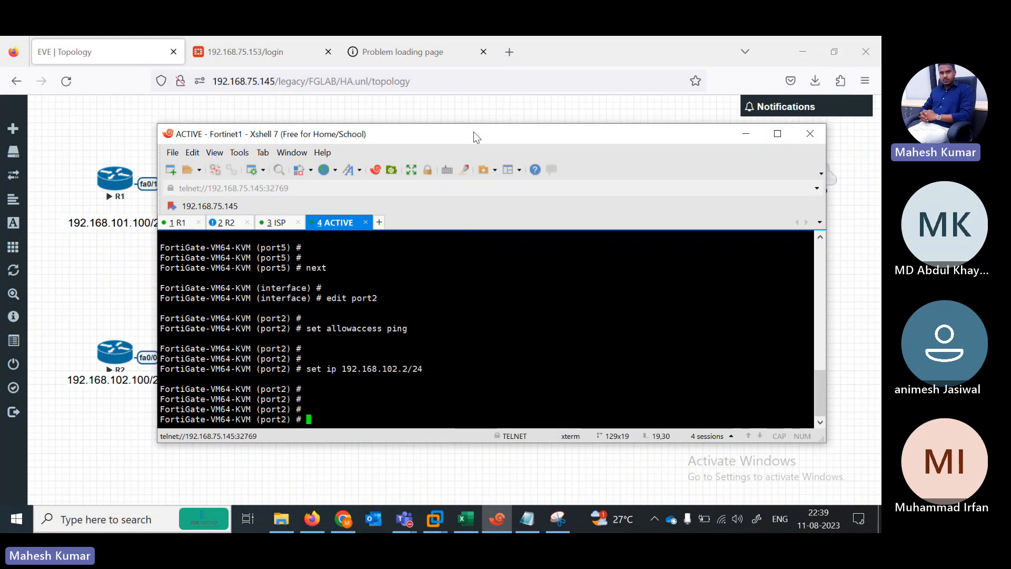
text(set allowaccess ping)
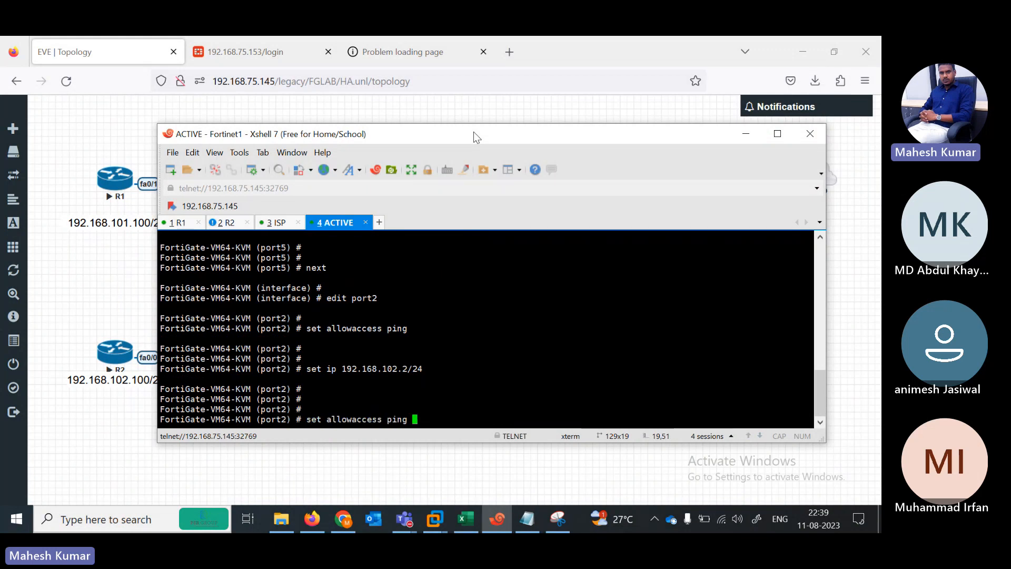
key(Return)
key(Return)
key(Return)
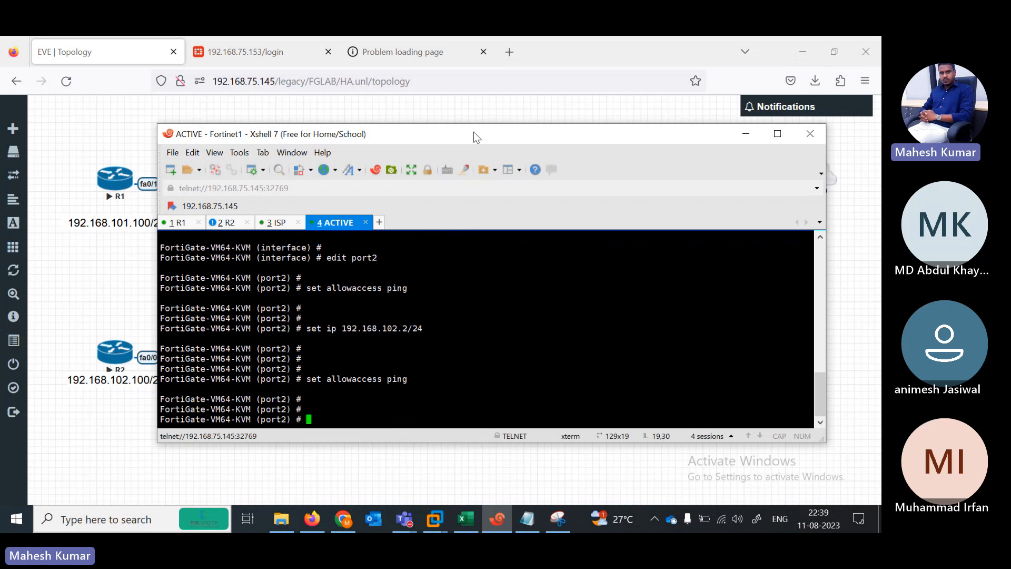
text(set allowaccess)
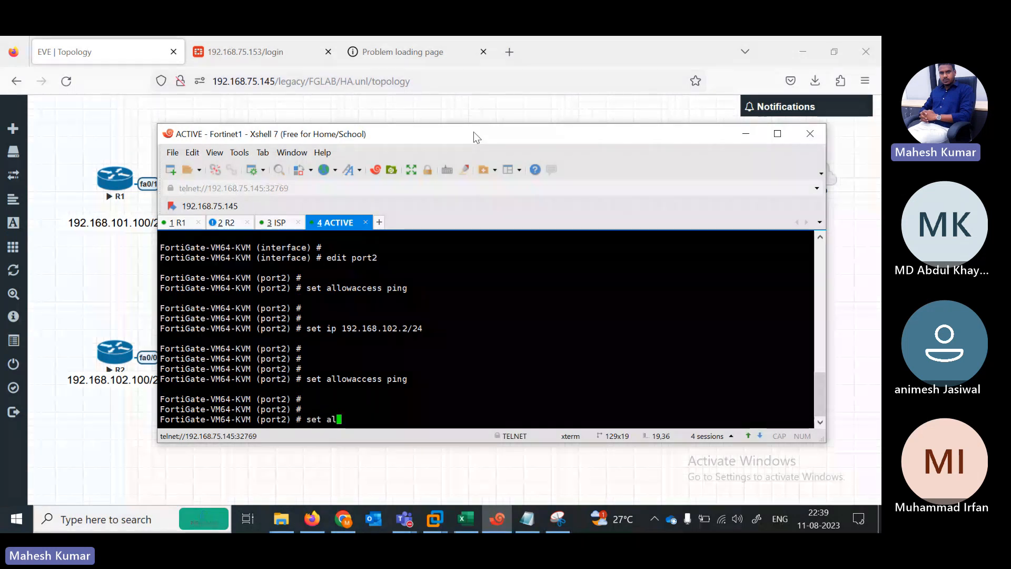
mouse_move(576, 138)
mouse_down()
mouse_move(501, 368)
mouse_move(523, 141)
mouse_up()
key(BackSpace)
key(BackSpace)
key(BackSpace)
key(BackSpace)
key(BackSpace)
key(BackSpace)
key(BackSpace)
key(BackSpace)
key(BackSpace)
key(BackSpace)
key(BackSpace)
key(BackSpace)
key(BackSpace)
key(BackSpace)
key(BackSpace)
Step: Finish port2, then switch port7 to DHCP addressing
text(next)
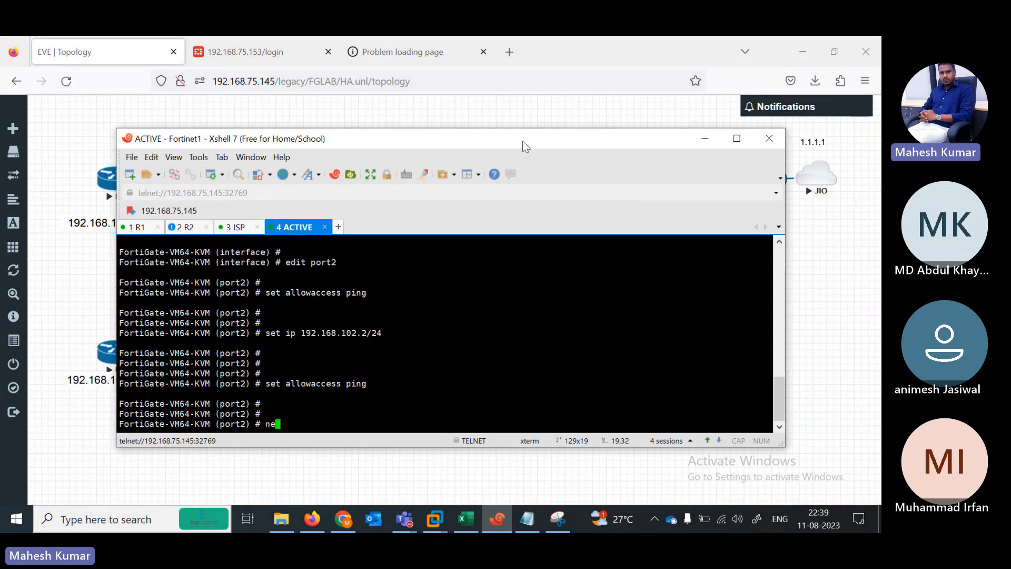
key(Return)
text(edit port1)
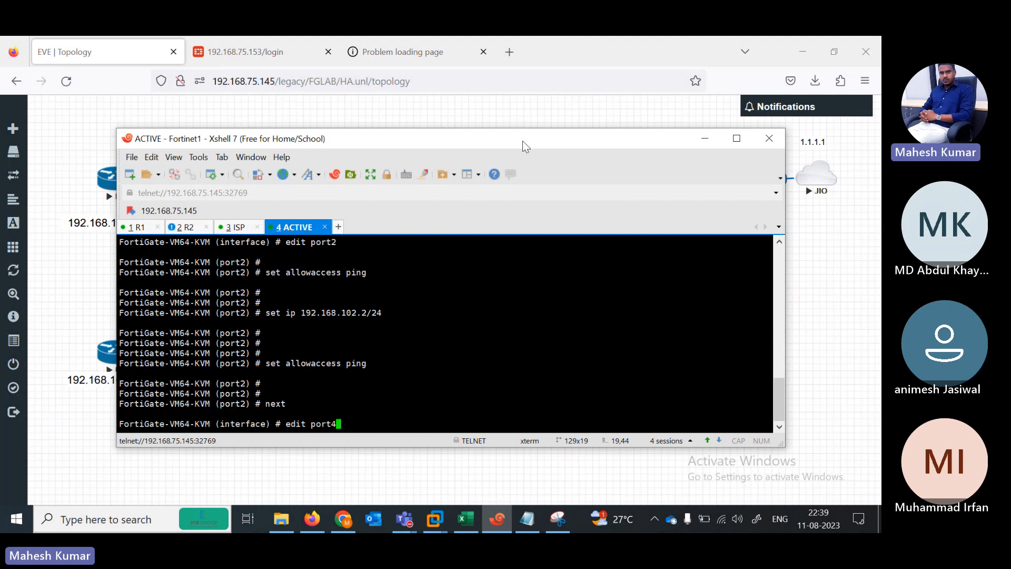
key(Return)
key(Return)
key(Return)
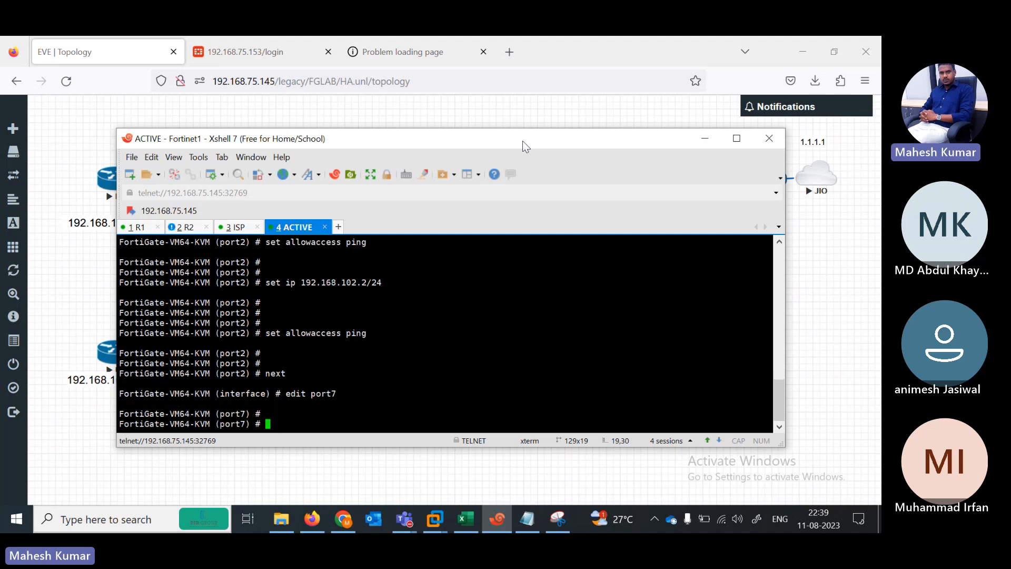
text(set a)
text(ode static)
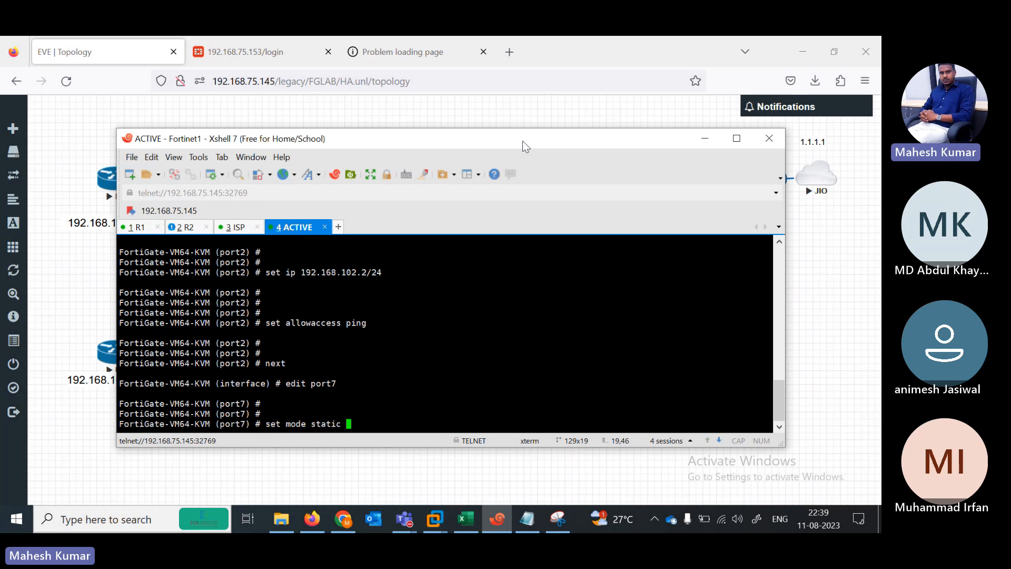
key(Return)
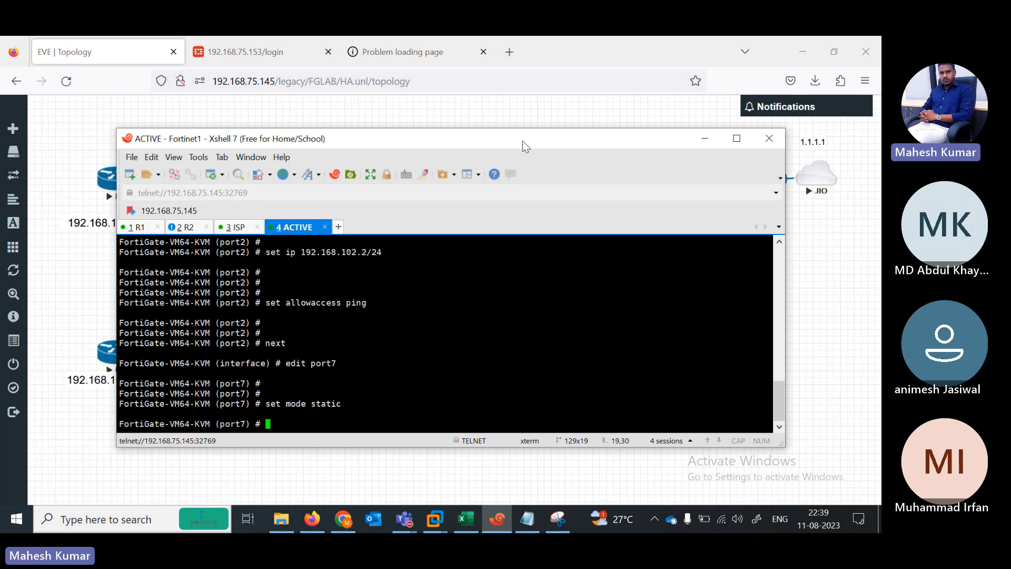
key(Up)
key(Up)
key(Down)
key(BackSpace)
key(BackSpace)
key(BackSpace)
key(BackSpace)
text(dhcp)
key(Return)
key(Return)
key(Return)
Step: Allow ping, HTTPS and HTTP on port7 and exit interface configuration
text(set allowaccess ping  https)
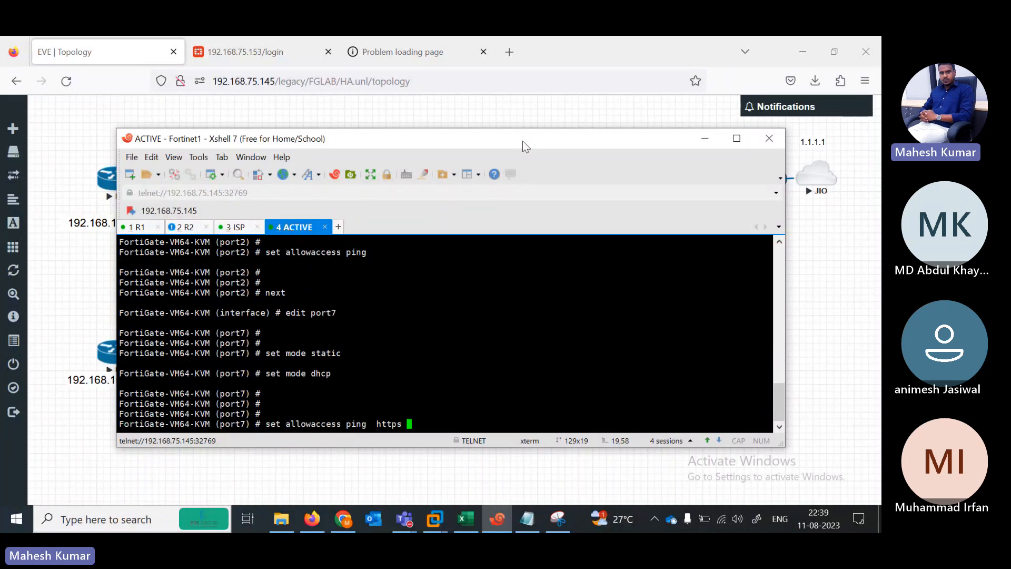
text( http)
key(Return)
key(Return)
text(end)
key(Return)
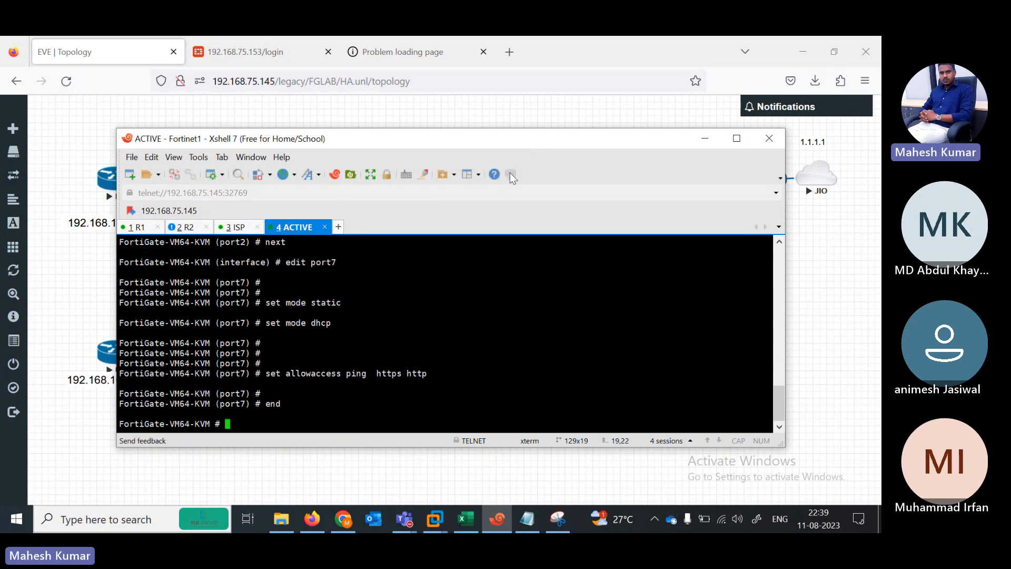
text(config system interface)
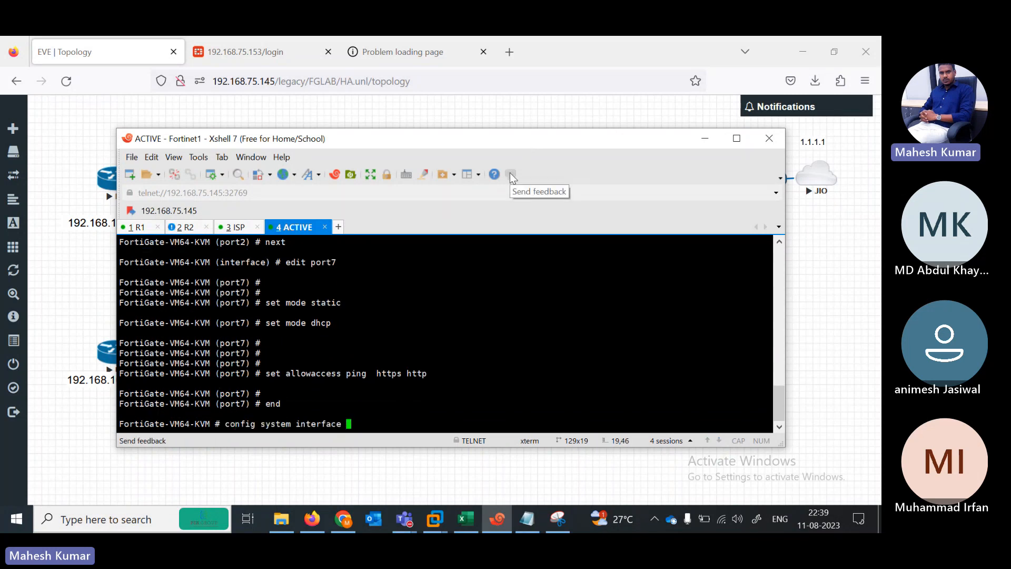
key(question)
key(BackSpace)
key(BackSpace)
key(BackSpace)
key(BackSpace)
key(BackSpace)
key(BackSpace)
key(BackSpace)
key(BackSpace)
key(BackSpace)
key(BackSpace)
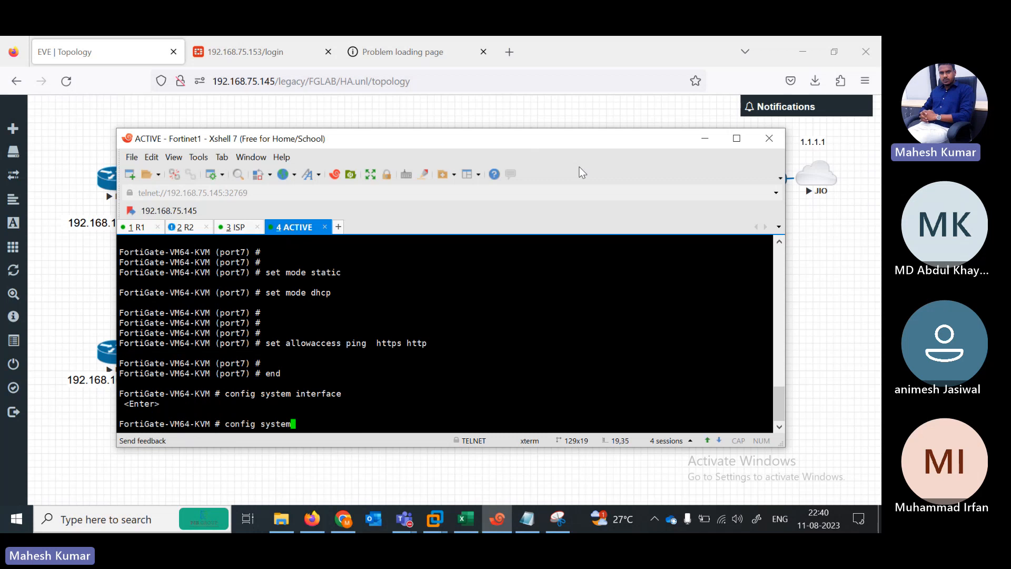
key(BackSpace)
key(BackSpace)
key(BackSpace)
key(BackSpace)
key(BackSpace)
key(BackSpace)
key(BackSpace)
key(BackSpace)
key(BackSpace)
key(BackSpace)
key(BackSpace)
key(BackSpace)
key(BackSpace)
Step: Resize the MGMT label beside the Net cloud larger and launch Fortinet2's telnet console
click(410, 466)
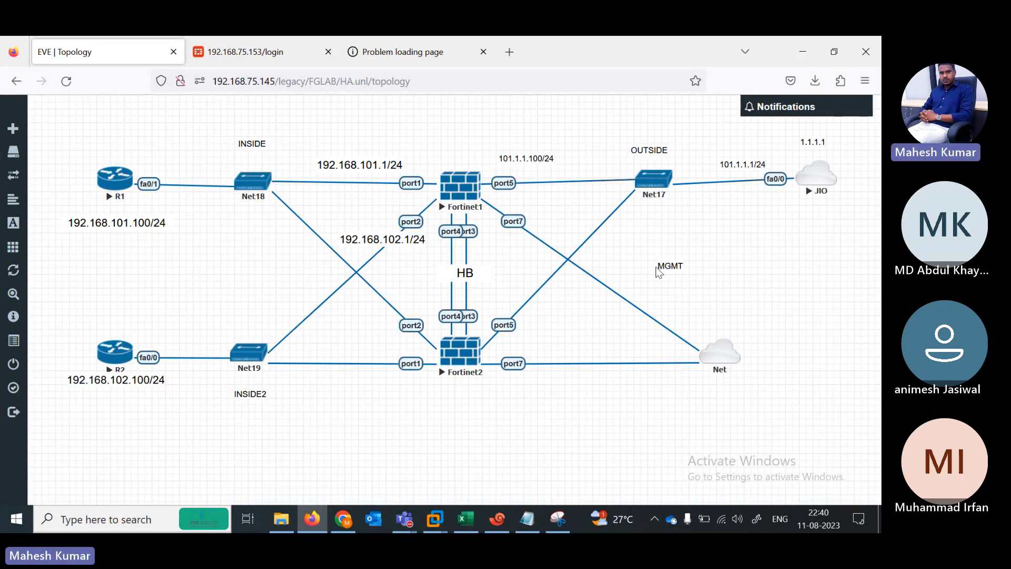
drag(680, 272, 711, 325)
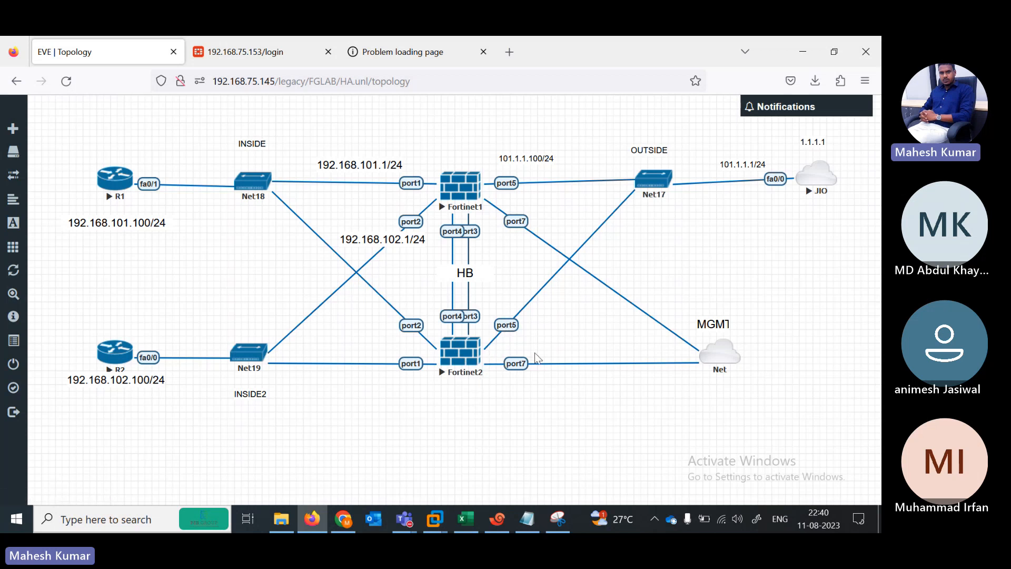
click(464, 358)
Step: Log in to Fortinet2 as admin, set a new password, and enter config system interface
key(Return)
key(Return)
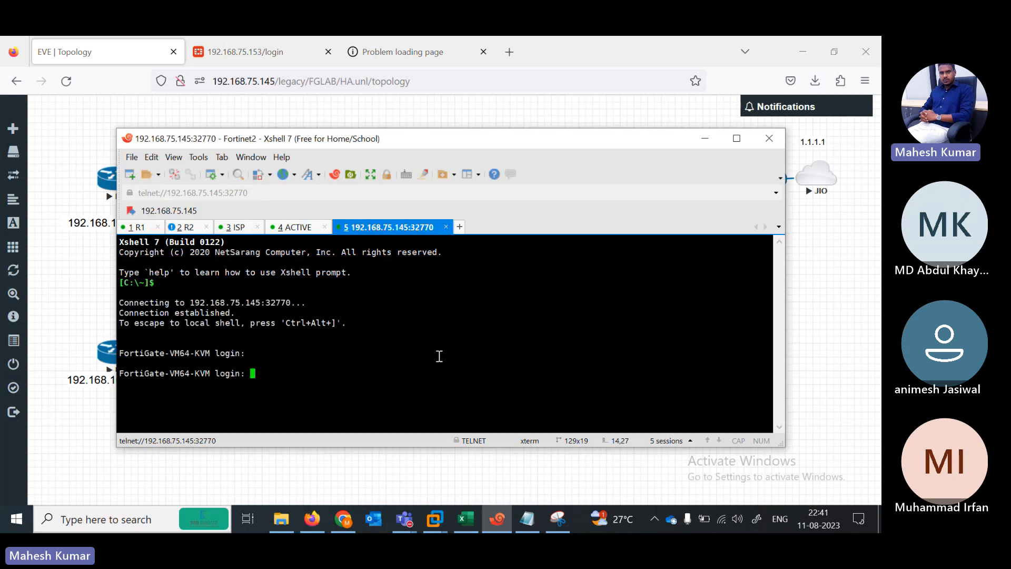
text(admin)
key(Return)
key(Return)
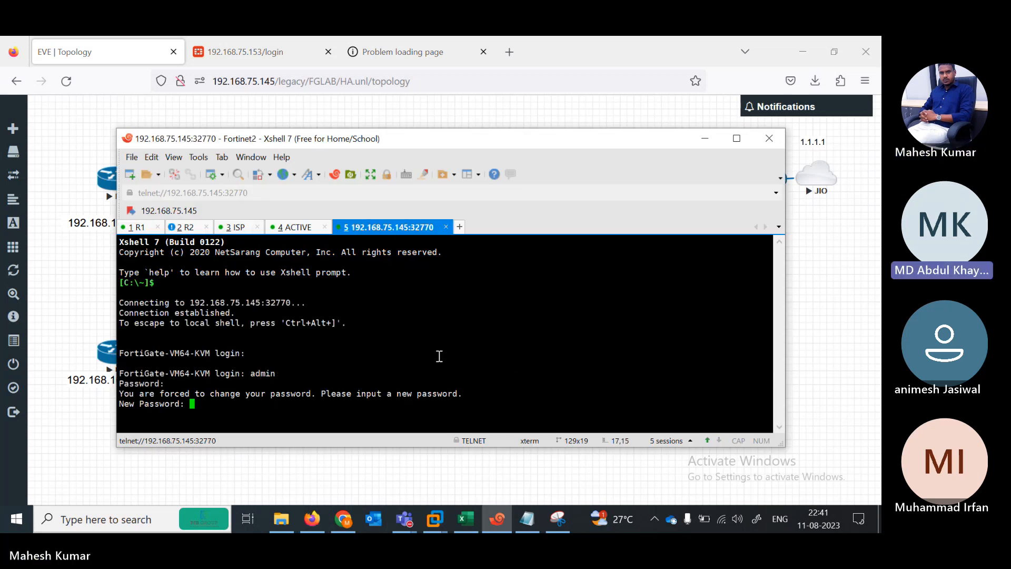
key(Return)
key(Return)
text(config system int)
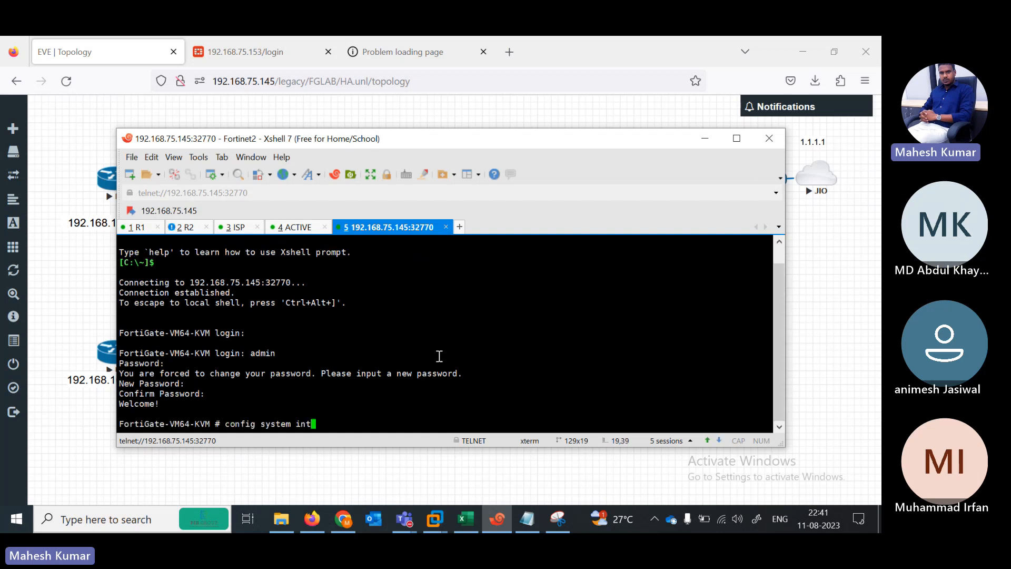
key(Tab)
key(Return)
Step: Edit port7 and set its addressing mode to DHCP
text(edit port1)
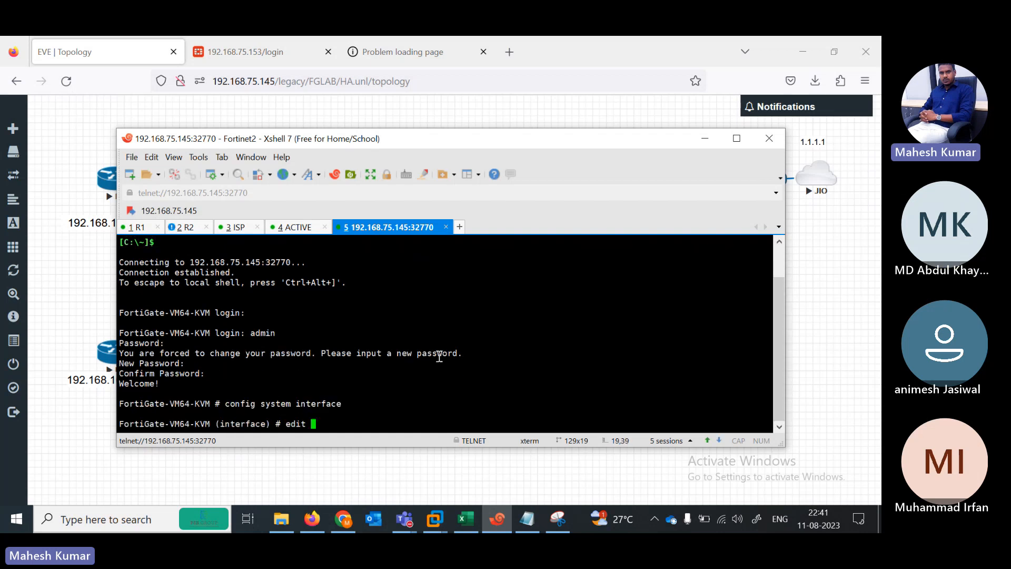
key(BackSpace)
text(6)
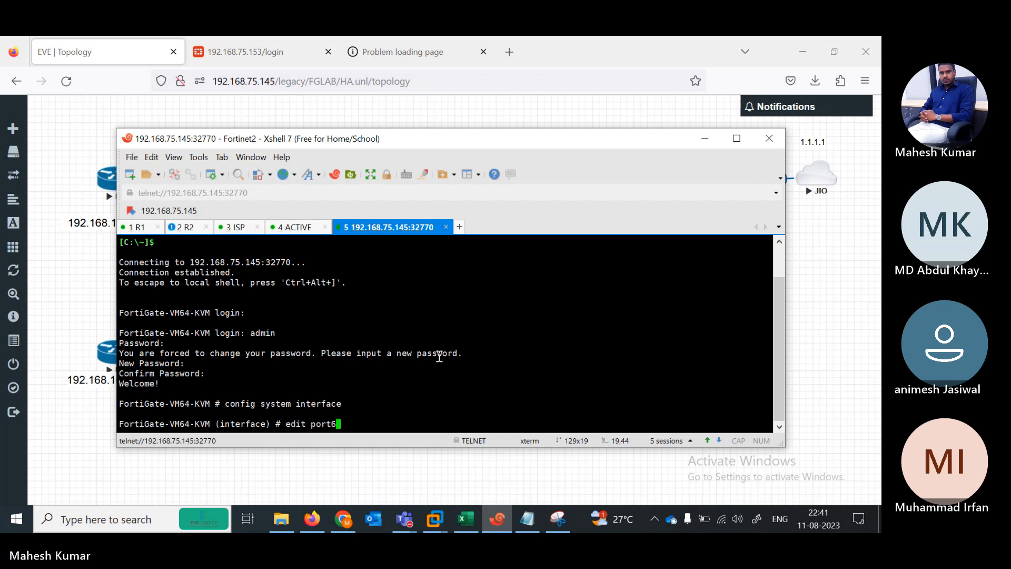
key(Return)
key(Return)
text(set mo)
key(Return)
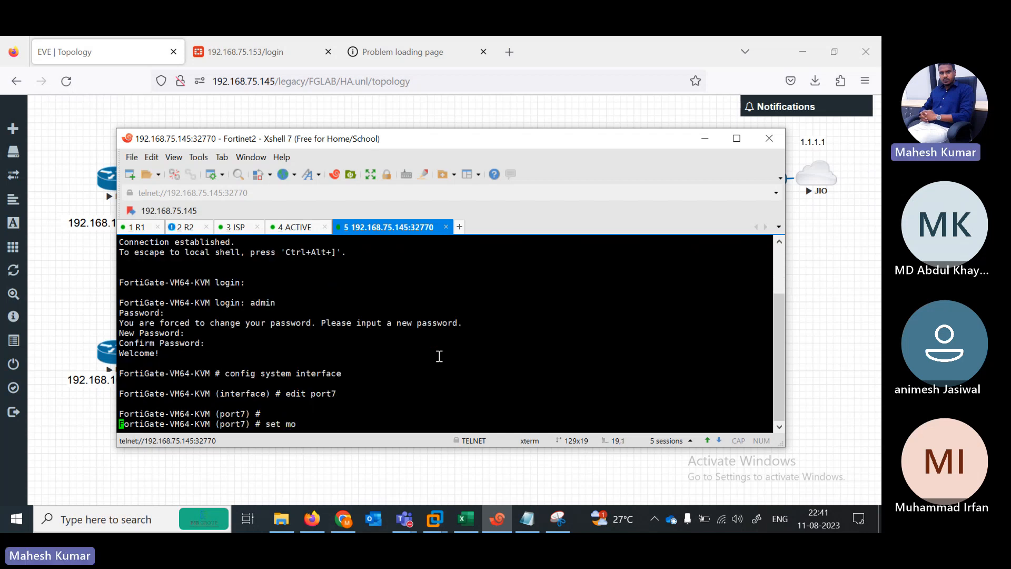
text(dh)
key(BackSpace)
key(BackSpace)
key(BackSpace)
text(de dhcp)
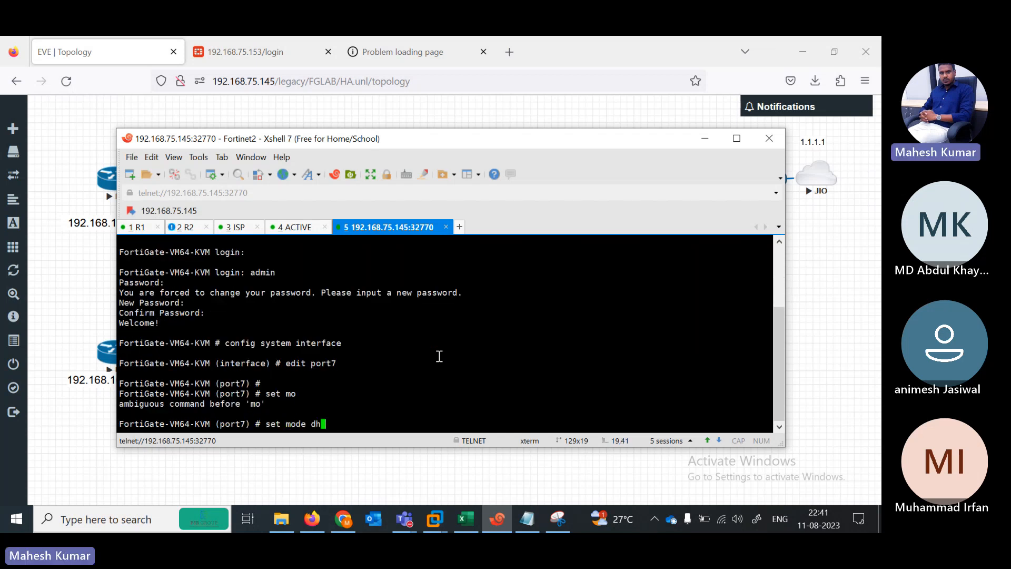
key(Return)
key(Return)
key(Return)
Step: Allow ping, HTTPS and HTTP on port7 and end interface configuration
text(set allowaccess p)
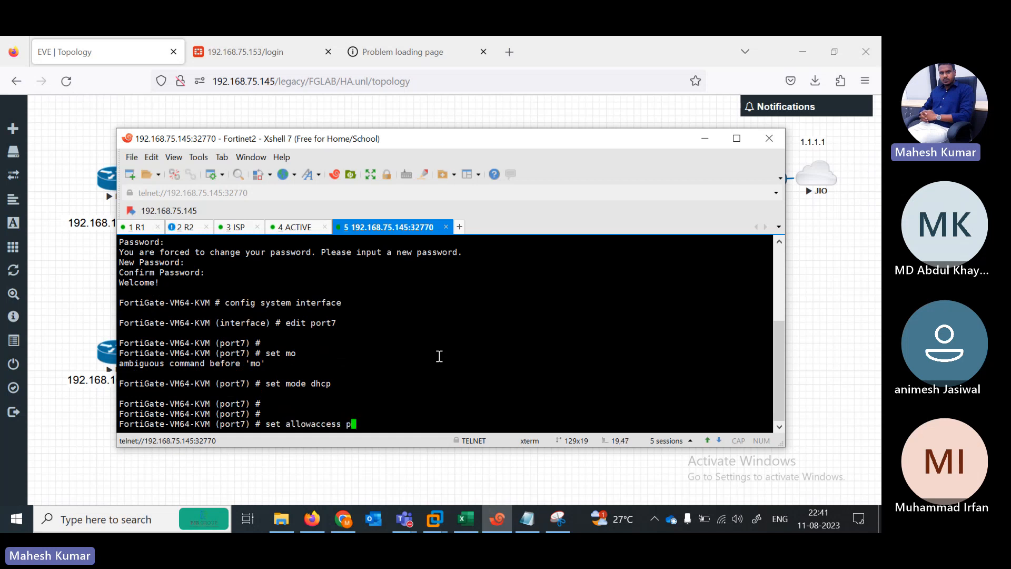
text(i httpsh)
key(BackSpace)
key(BackSpace)
key(BackSpace)
key(BackSpace)
key(BackSpace)
key(BackSpace)
text(ng https http)
key(Return)
key(Return)
key(Return)
text(end)
key(Return)
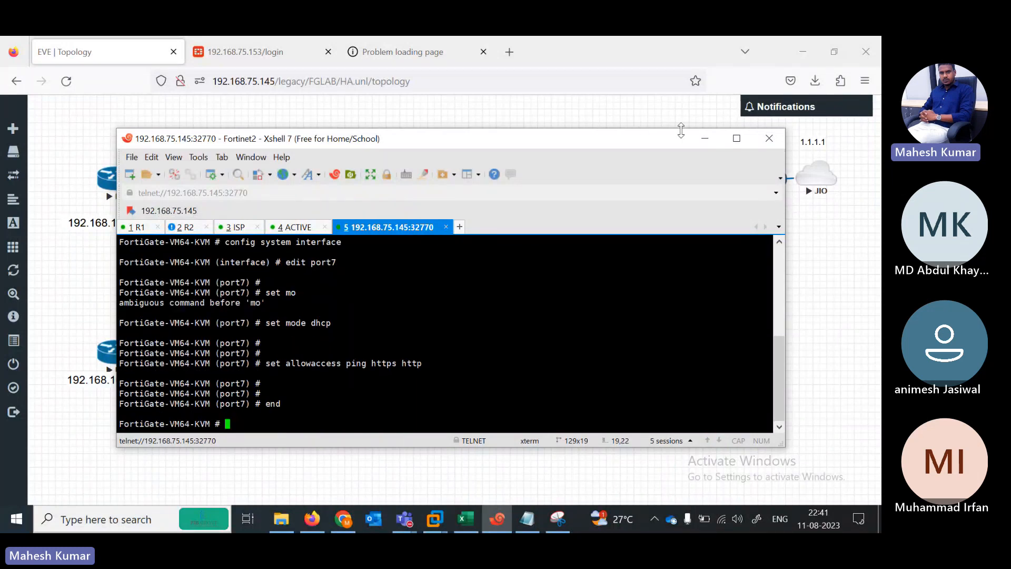
drag(571, 138, 608, 151)
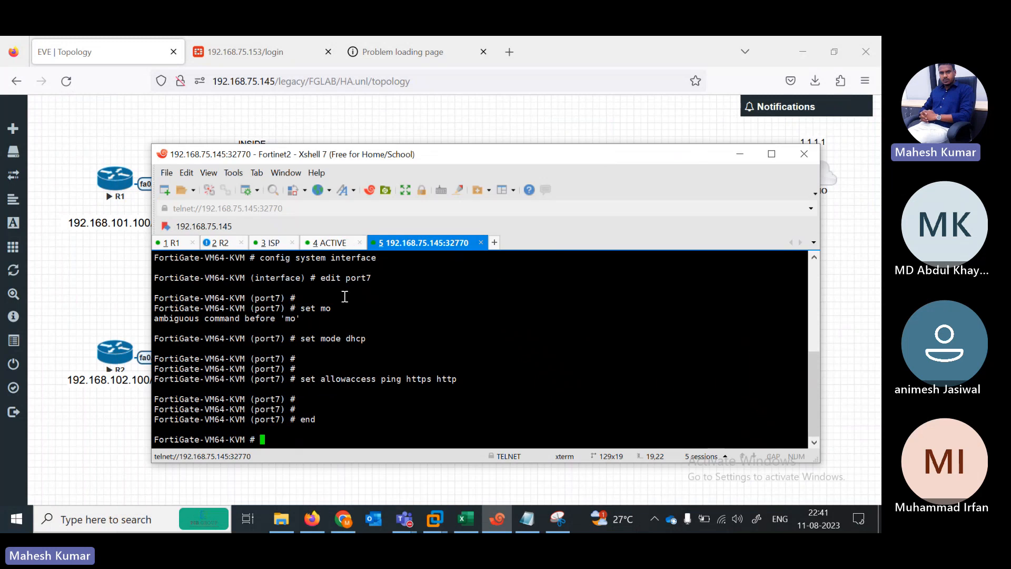
Step: Run show system interface on Fortinet2 and Fortinet1, highlighting port7's 192.168.75.153 address
text(show system interface)
key(question)
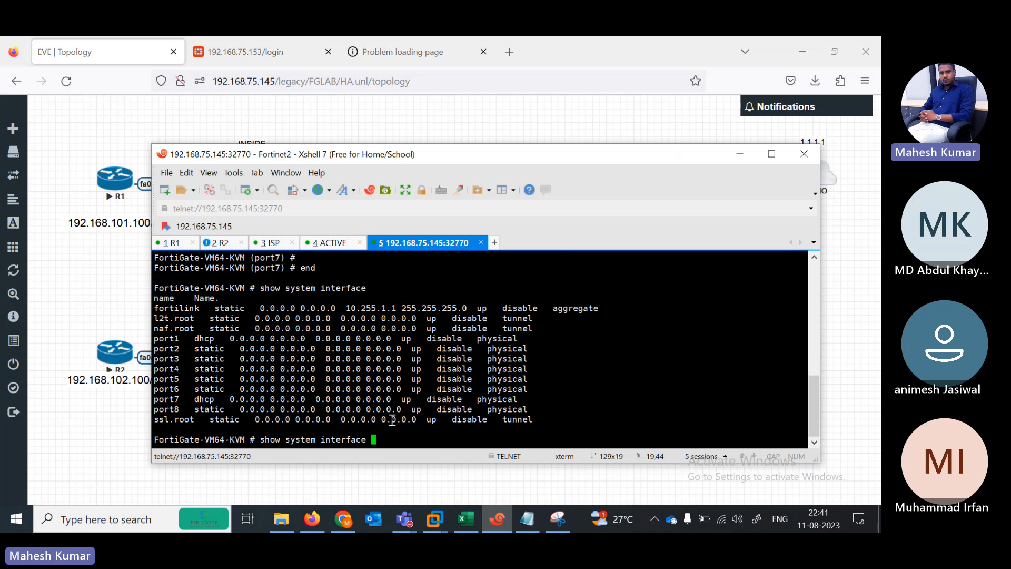
key(question)
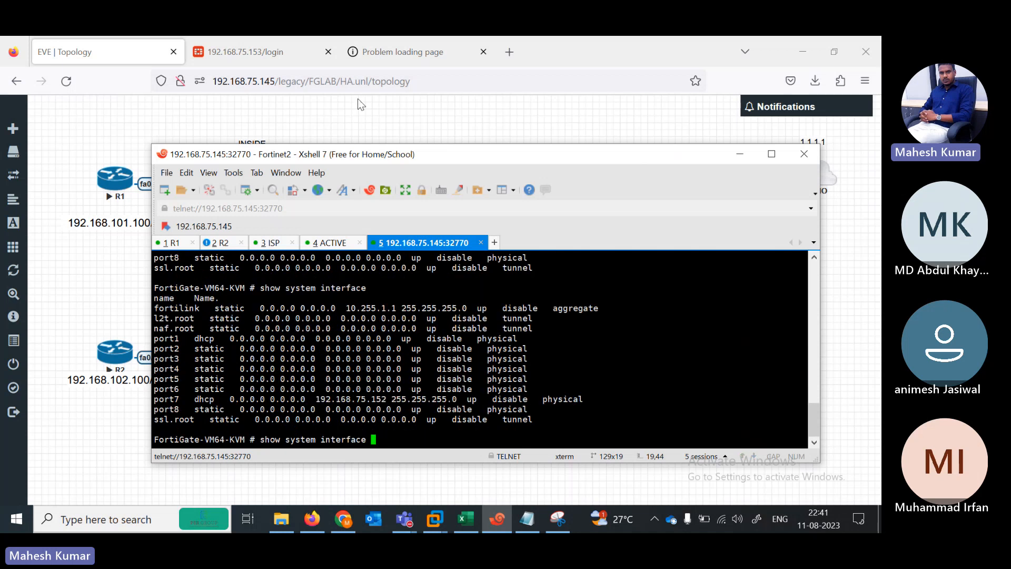
click(338, 243)
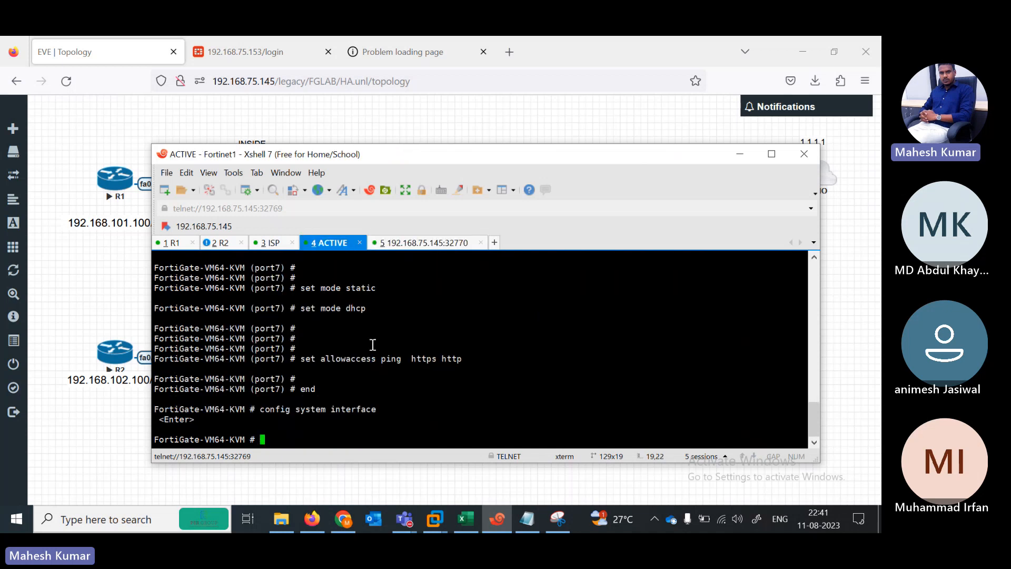
text(show system interface)
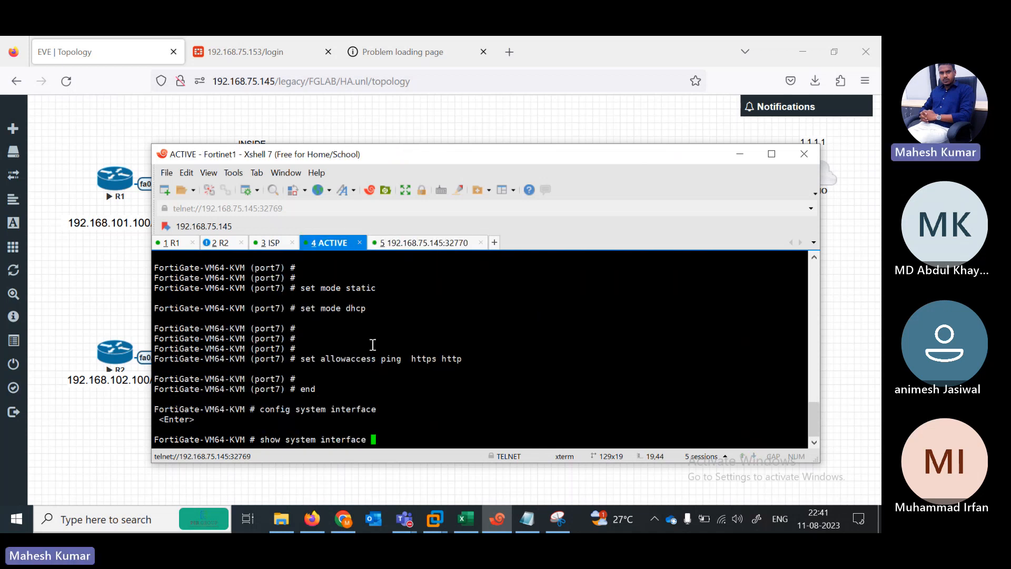
key(question)
drag(225, 409, 382, 399)
Step: Sign in to the 192.168.75.153 FortiGate GUI as admin, skipping password saving and setup
click(269, 46)
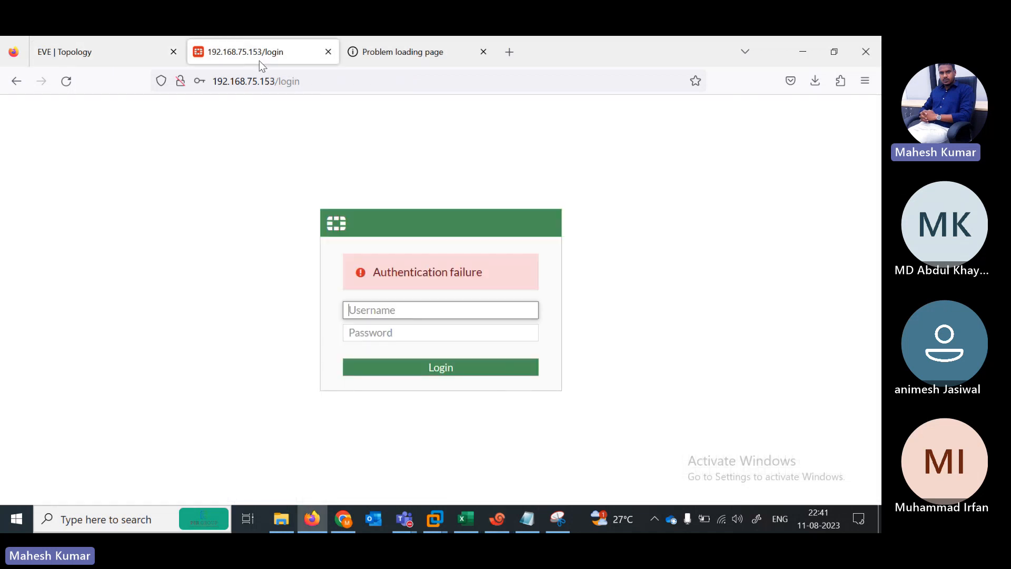
click(292, 86)
key(Return)
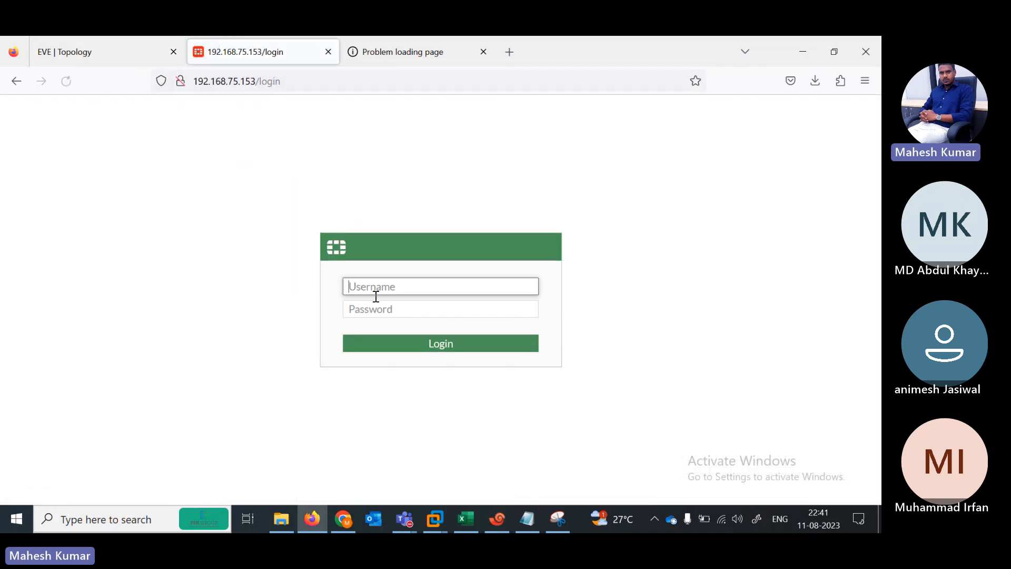
text(admin)
key(Tab)
text(admin)
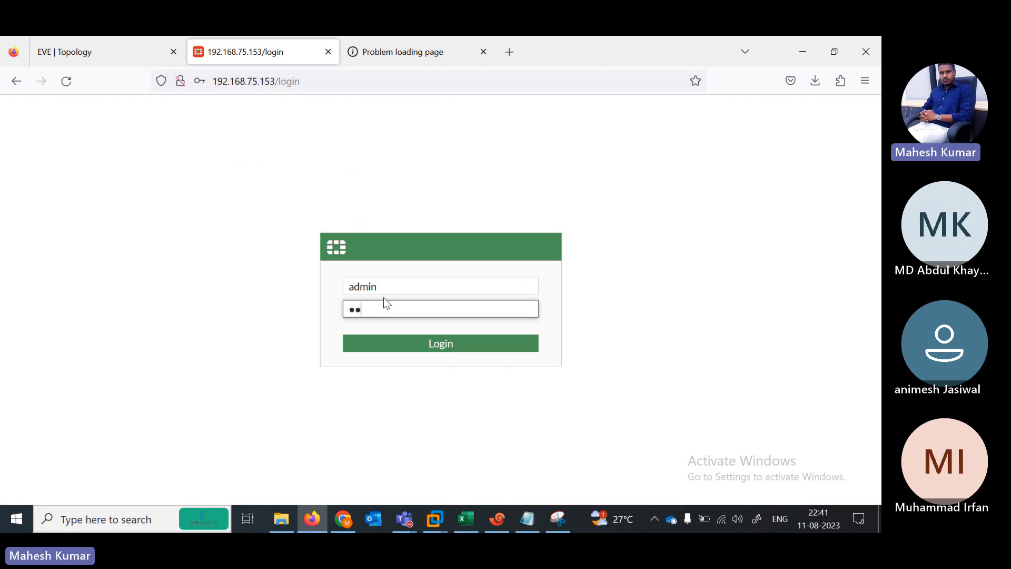
key(Return)
click(372, 261)
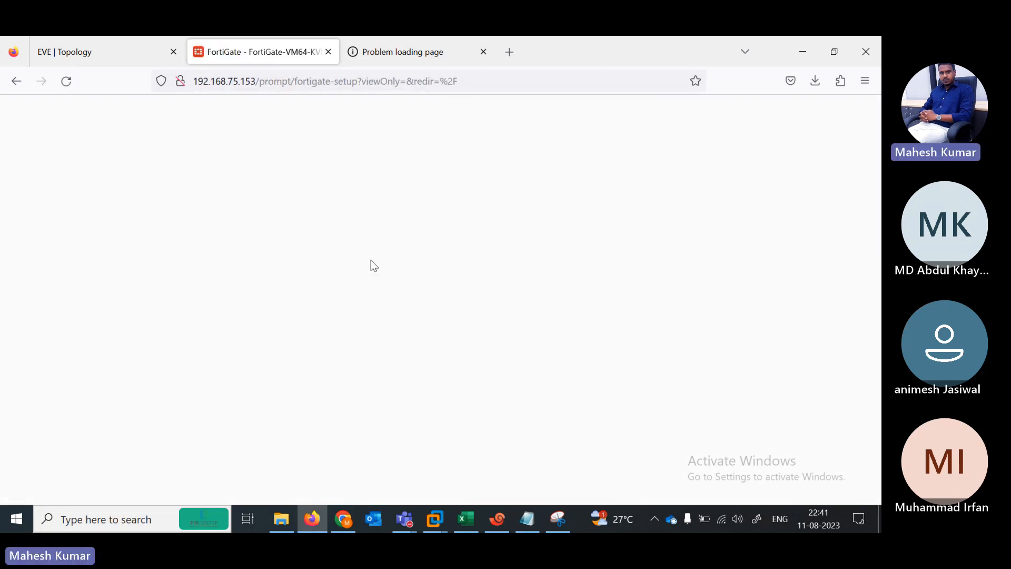
click(483, 371)
Step: Retry the timed-out 192.168.75.152 page, then return to Fortinet2's terminal session
click(406, 43)
click(287, 84)
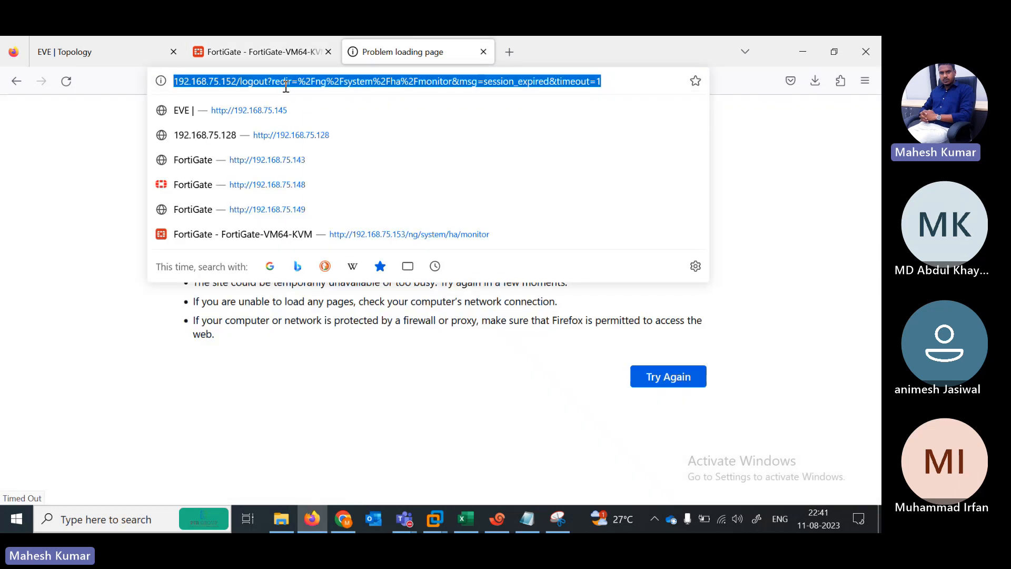
key(Return)
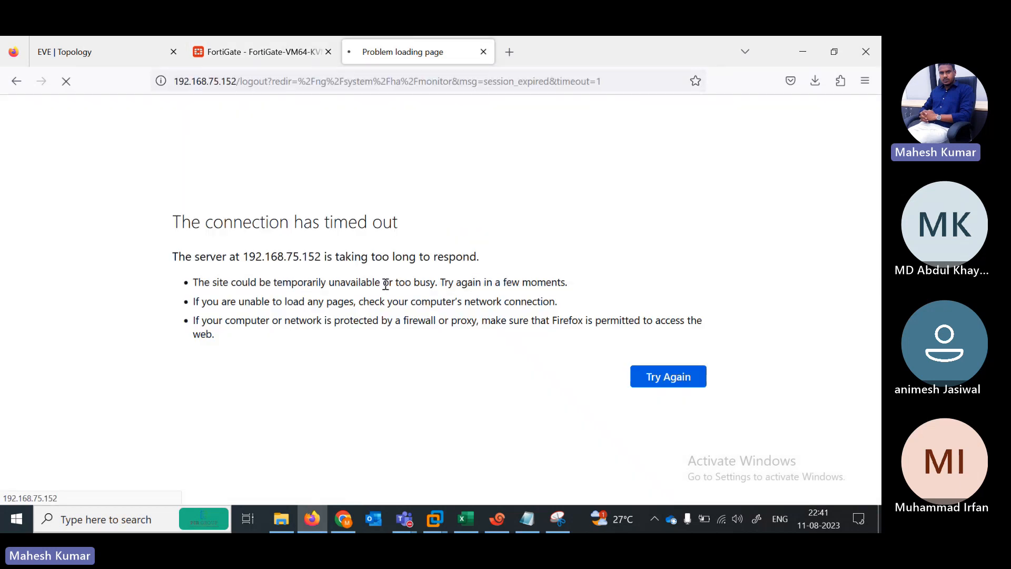
click(497, 519)
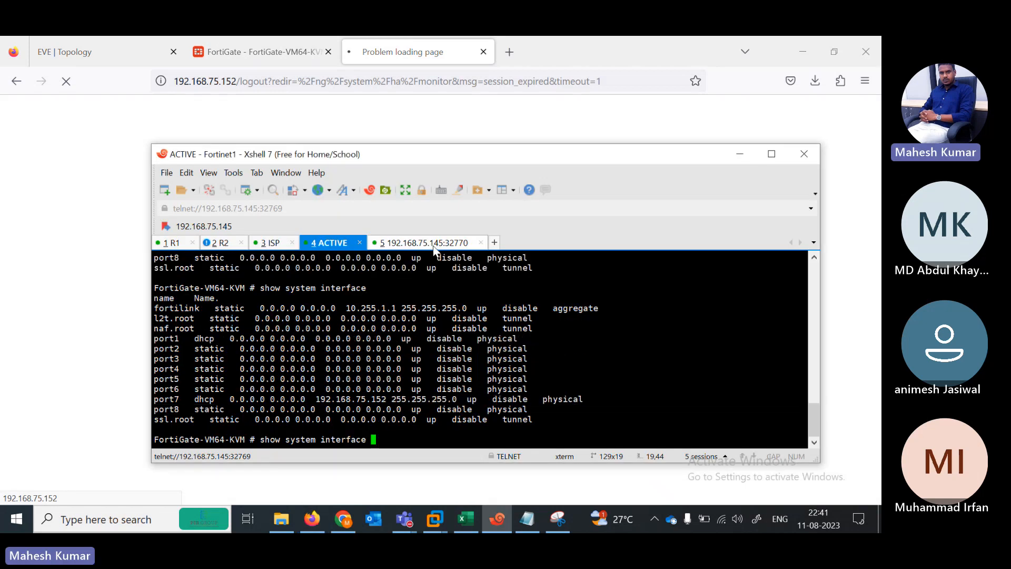
click(435, 247)
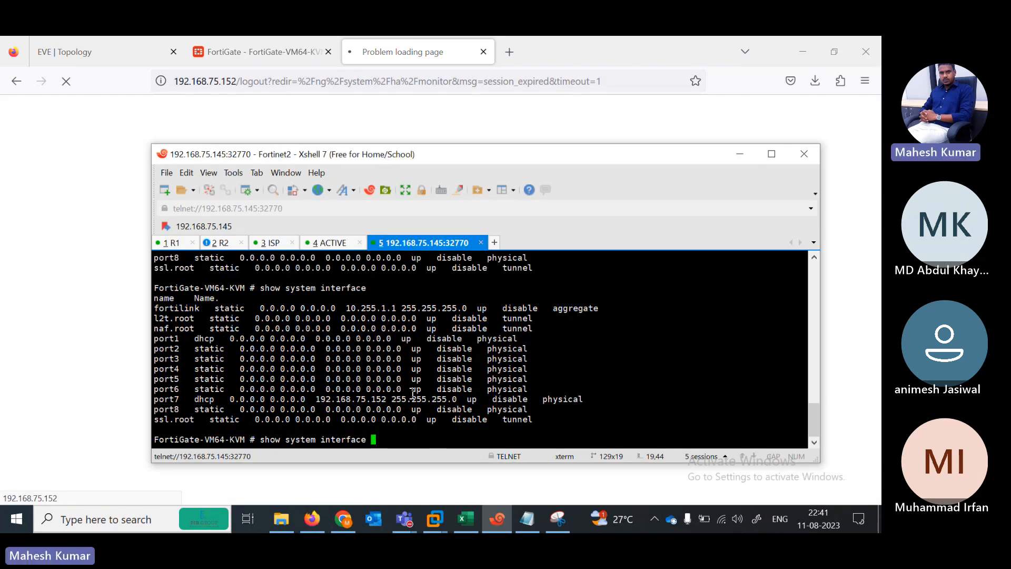
Step: Rename the Fortinet2 session tab to 'passive' and bring back the FortiGate dashboard tab
right_click(398, 242)
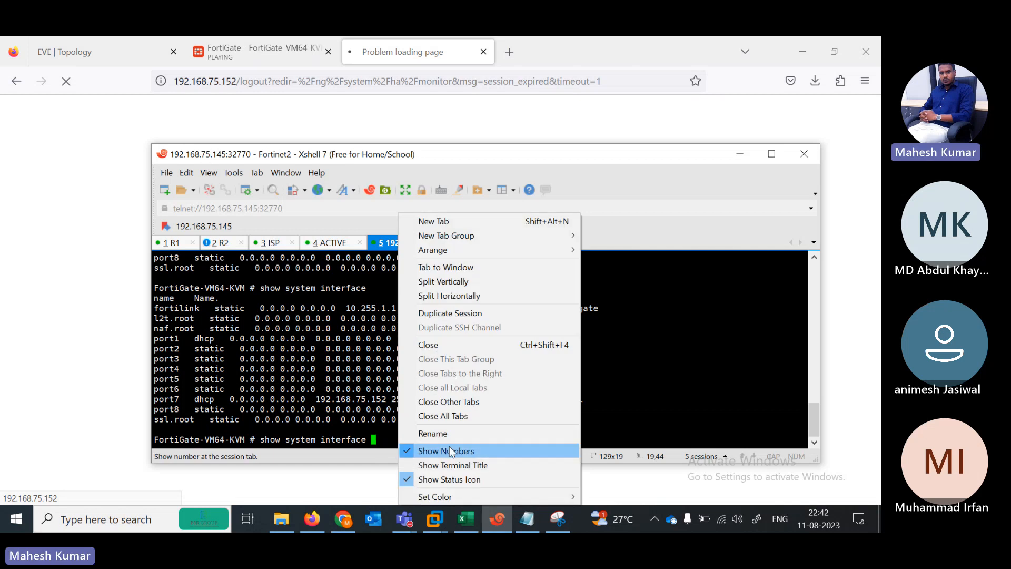
click(440, 432)
text(pa)
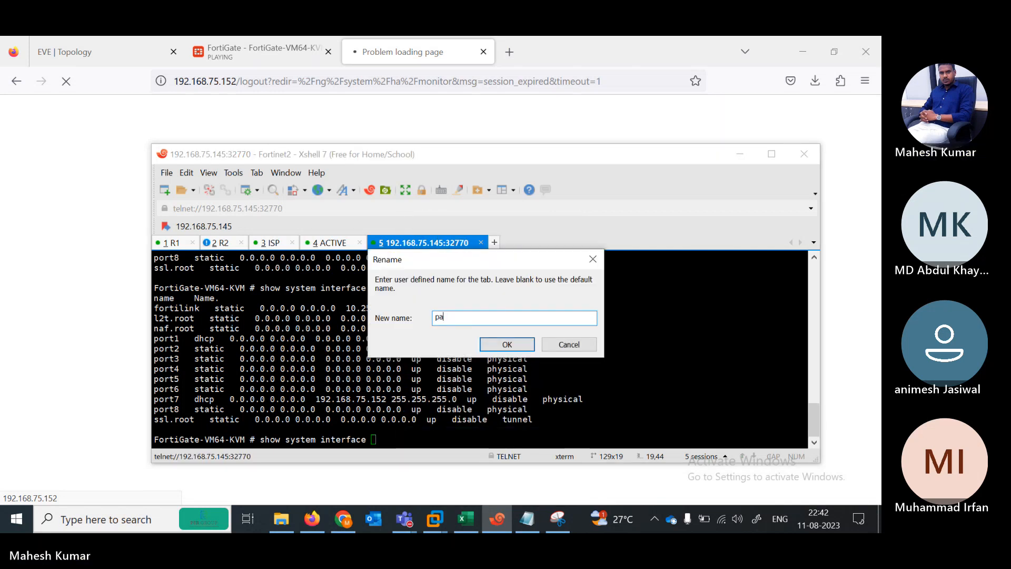
text(ssive)
key(Return)
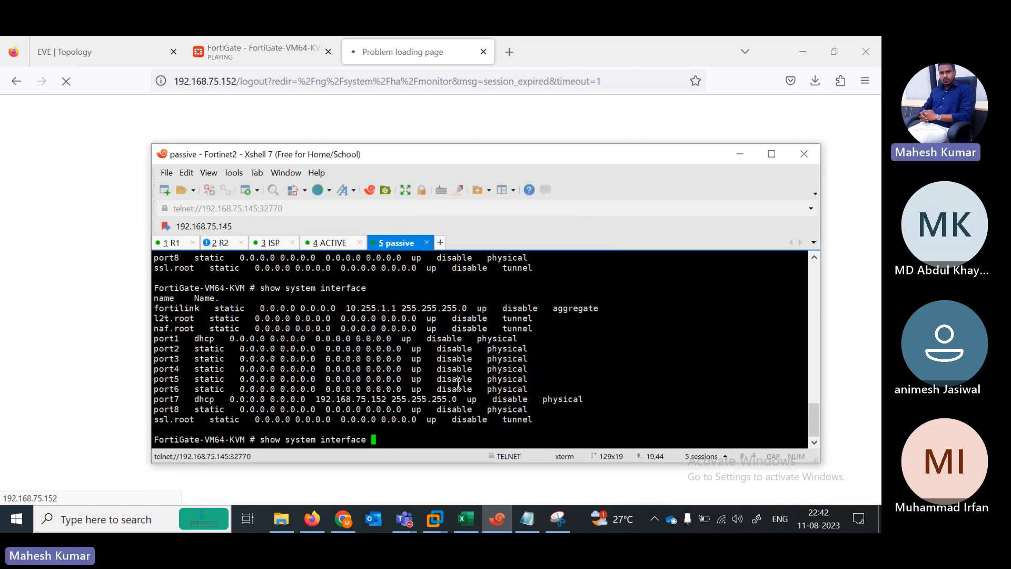
click(339, 129)
click(268, 49)
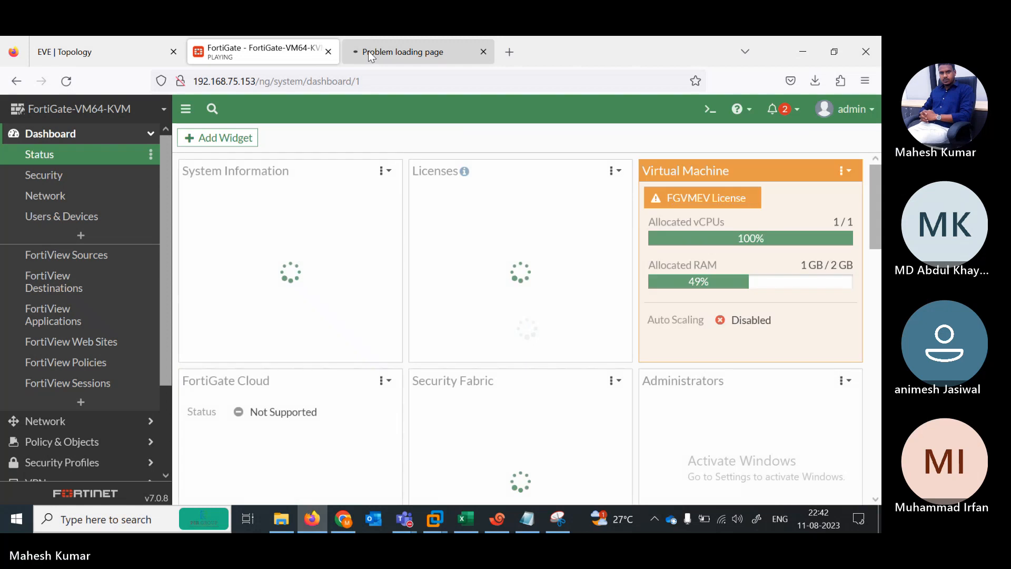
Step: Close the timed-out browser tab and clear the previous command in the terminal
click(371, 55)
click(484, 53)
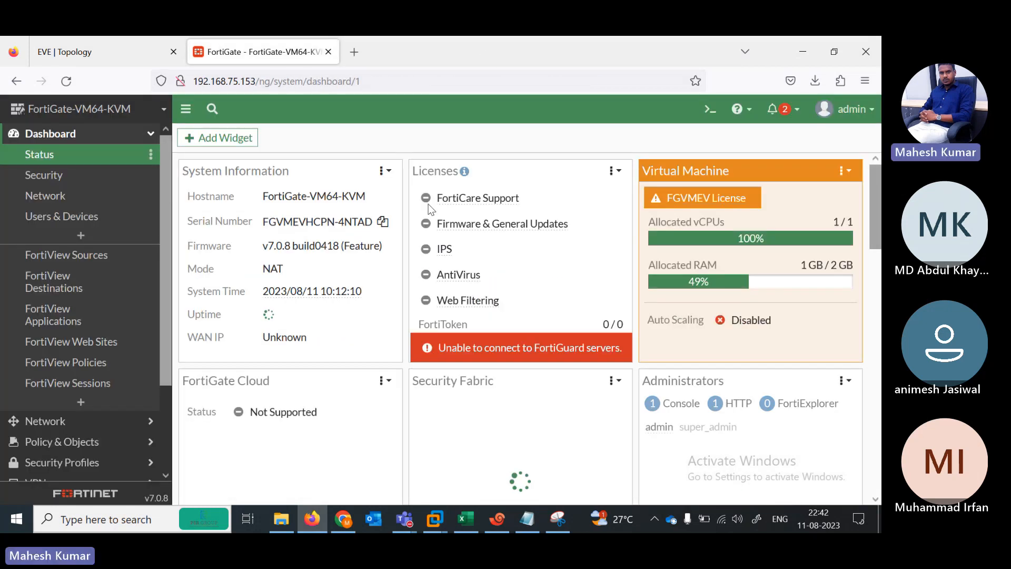
click(498, 520)
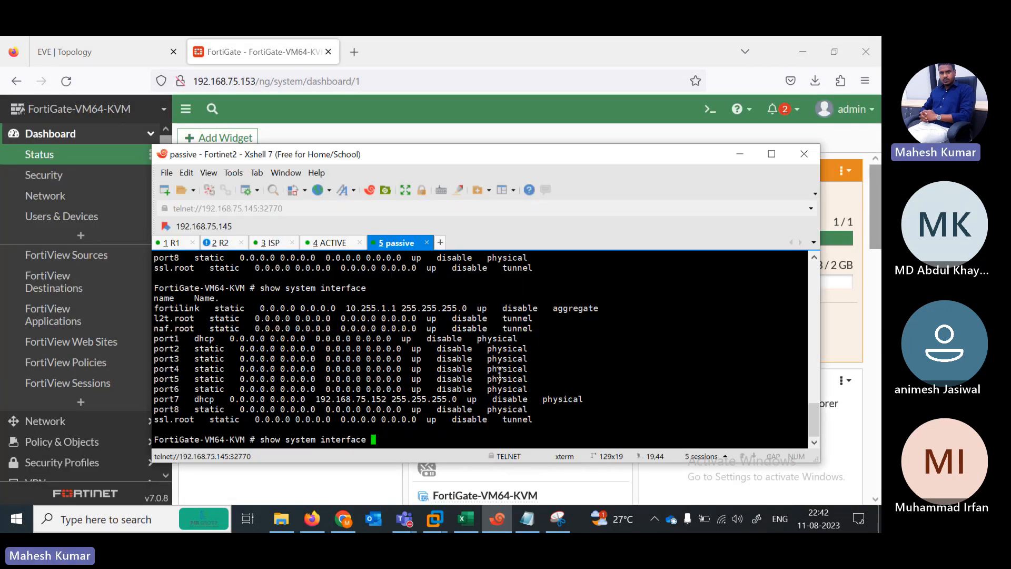
key(BackSpace)
key(BackSpace)
key(BackSpace)
key(BackSpace)
key(BackSpace)
key(BackSpace)
key(BackSpace)
key(BackSpace)
key(BackSpace)
key(BackSpace)
key(BackSpace)
key(BackSpace)
key(BackSpace)
key(BackSpace)
key(BackSpace)
key(BackSpace)
key(BackSpace)
key(BackSpace)
key(BackSpace)
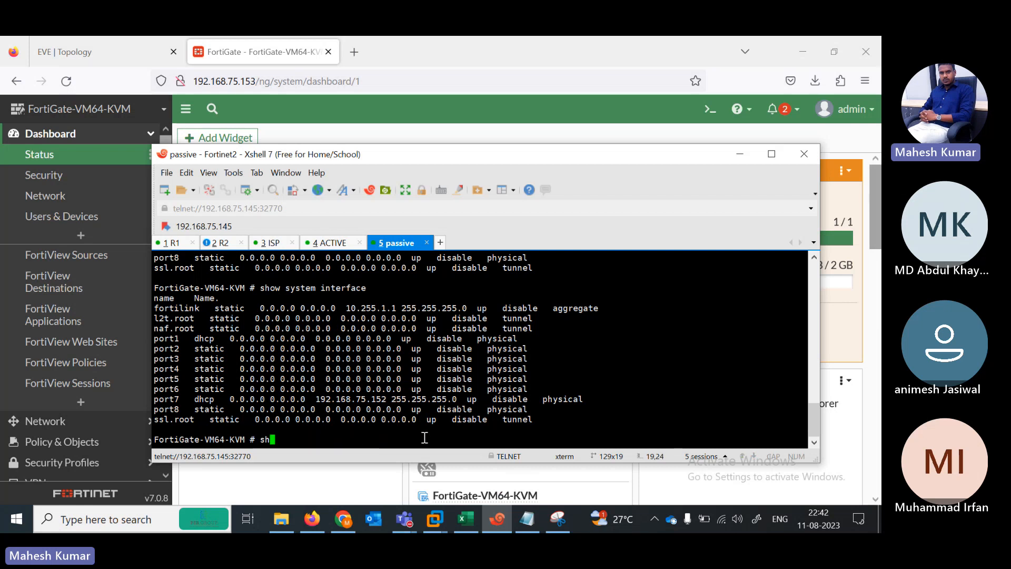
Step: Load 192.168.75.152 in a new browser tab, then show the EVE topology tab
click(354, 53)
click(355, 53)
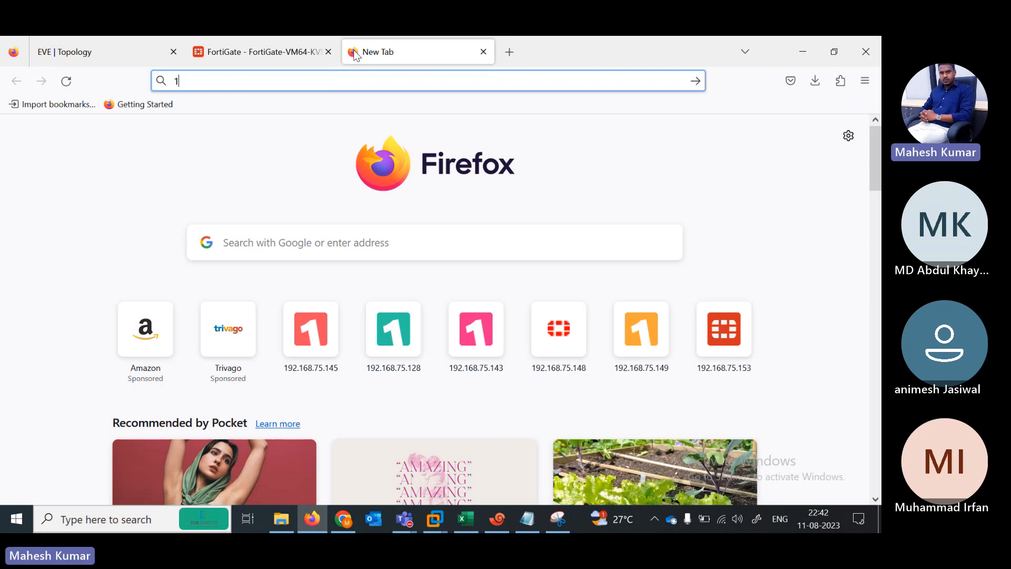
text(192.168.75.143/)
key(BackSpace)
key(BackSpace)
key(BackSpace)
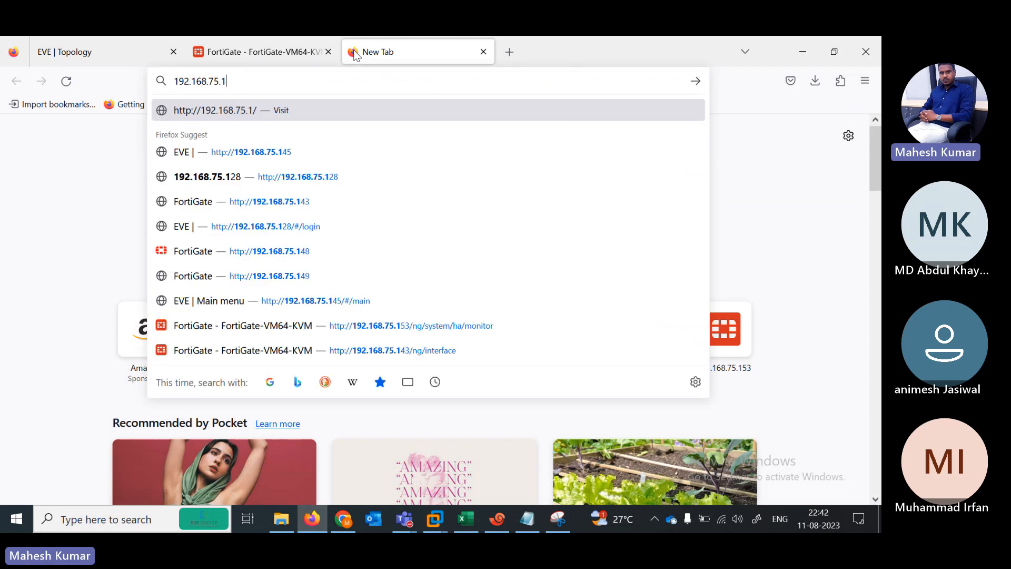
text(52)
key(Return)
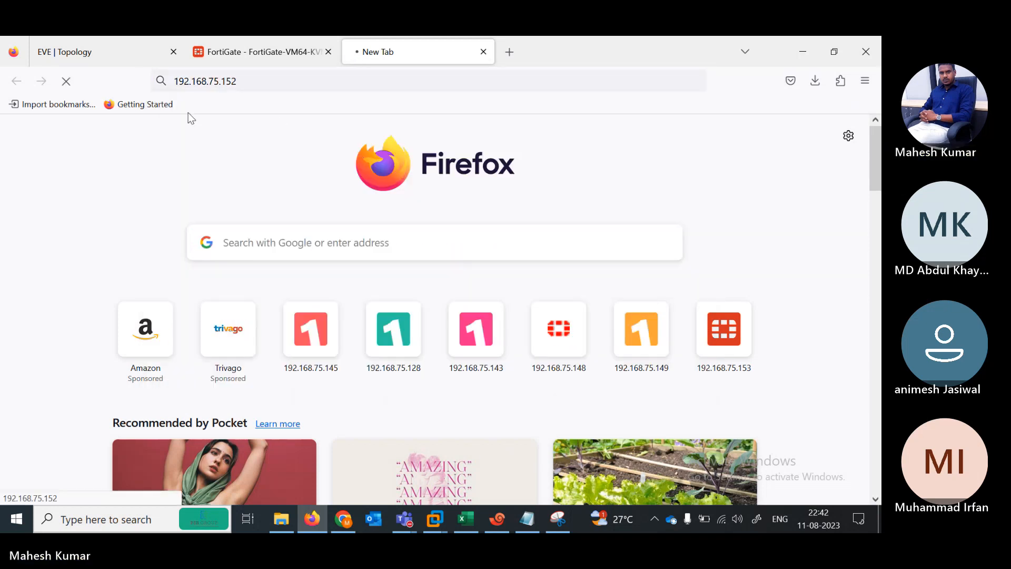
click(117, 53)
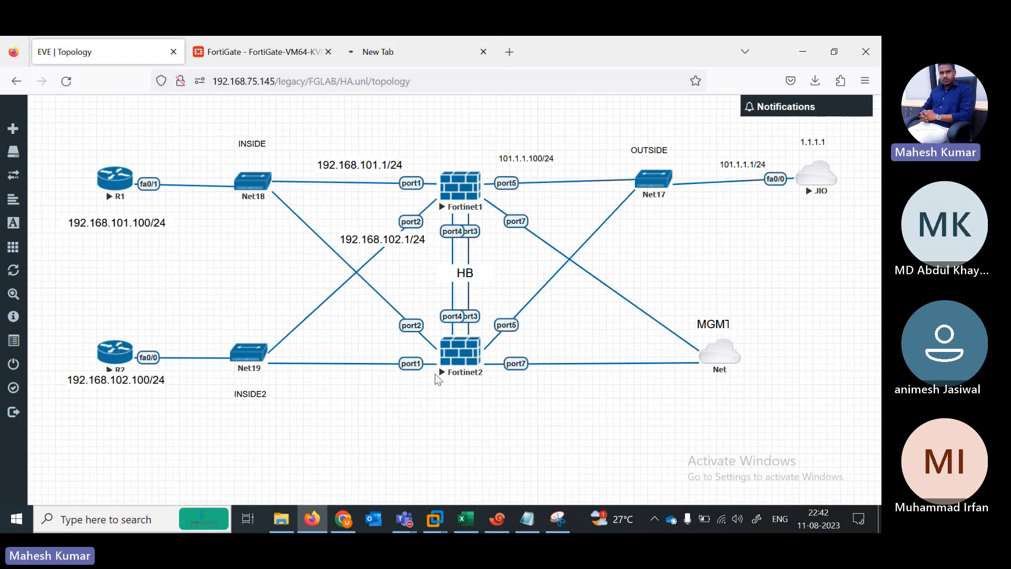
Step: Allow ping, HTTPS and HTTP on the passive FortiGate's port7 via config system interface
click(495, 528)
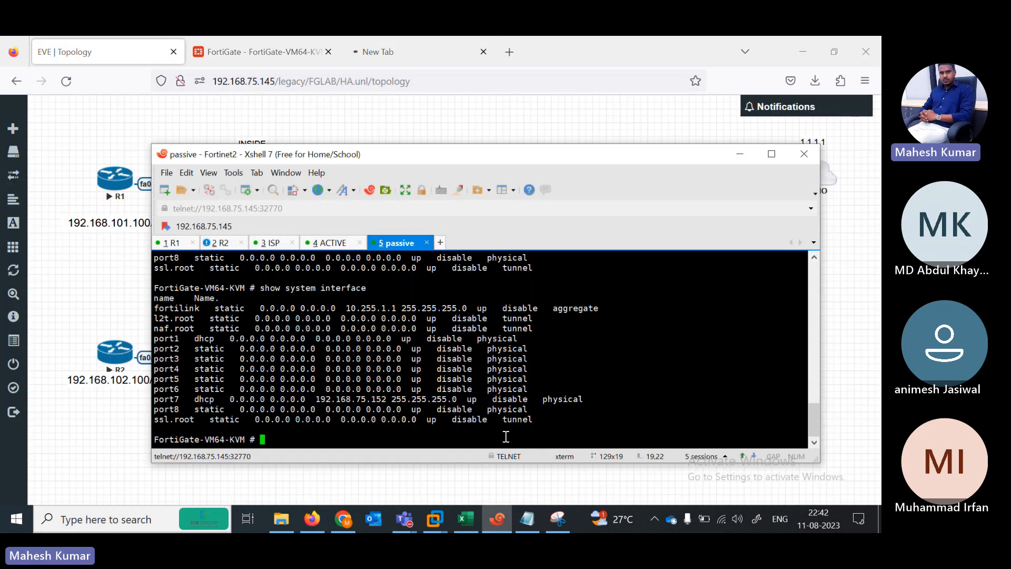
text(nfig system interface)
key(Return)
text(ed)
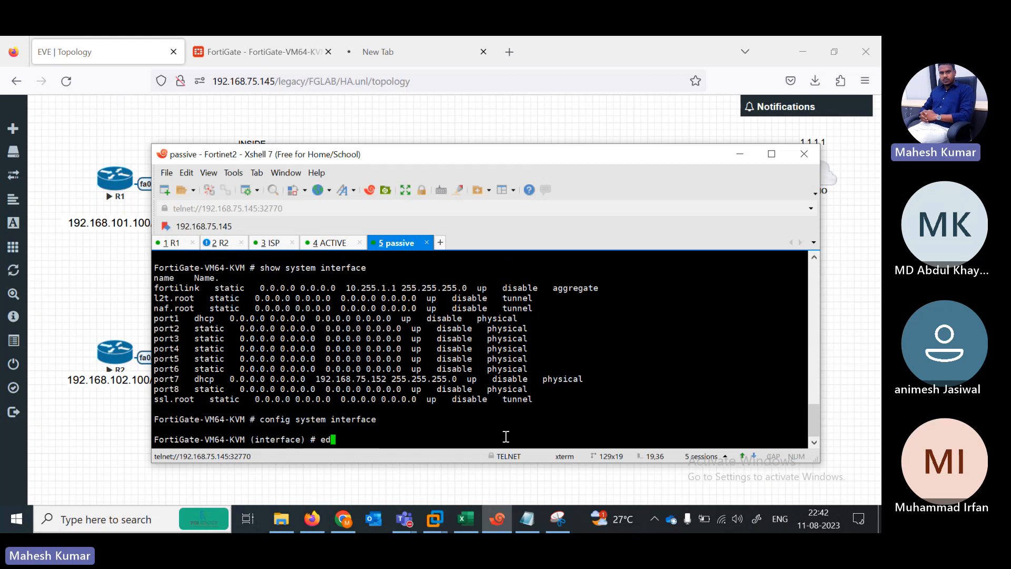
text(it port7)
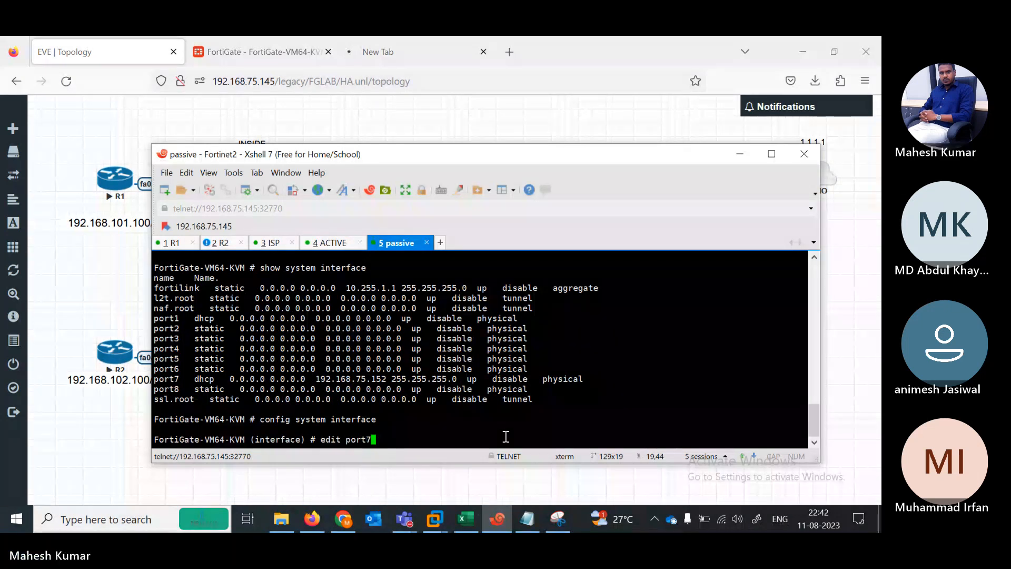
key(Return)
key(Return)
text(set allowaccess )
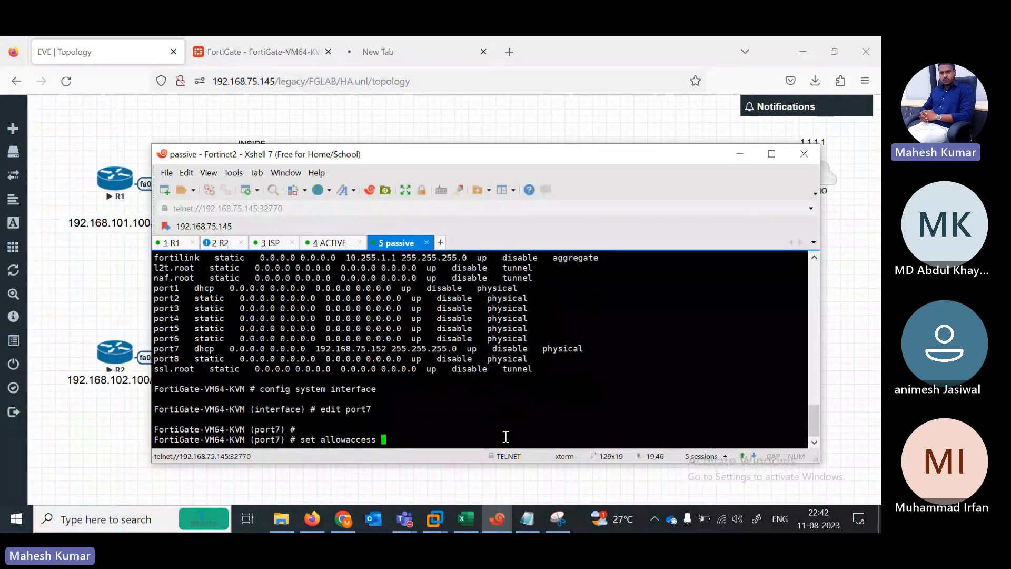
text(ping https http)
key(Return)
text(end)
key(Return)
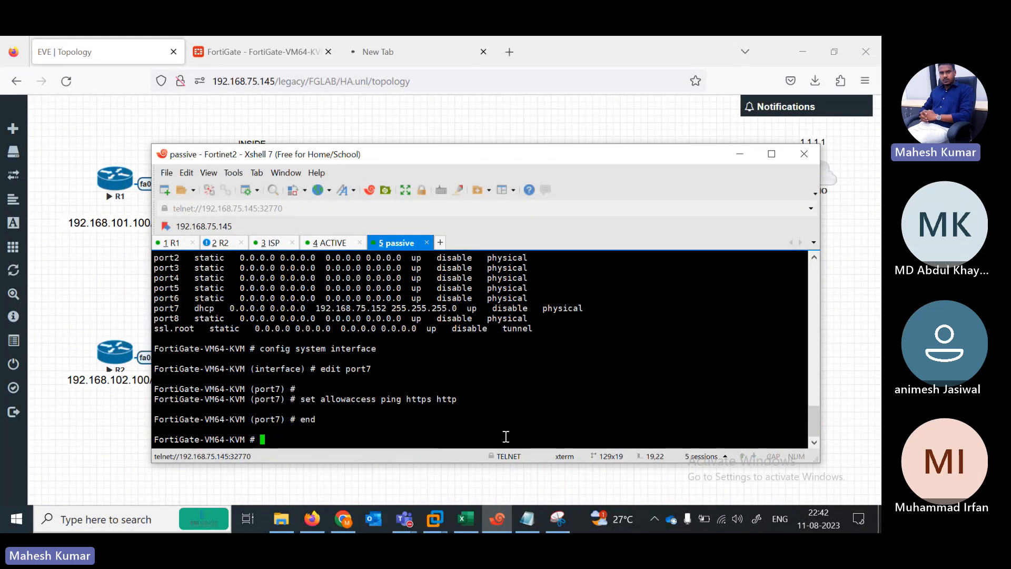
Step: List the system interfaces, then return to the 192.168.75.152 browser tab
text(show system interface)
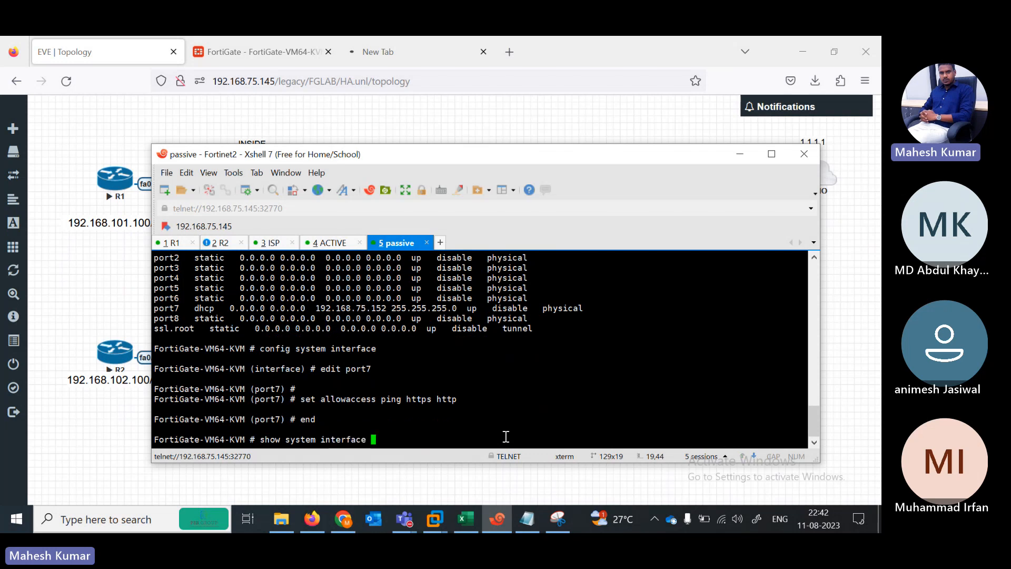
key(question)
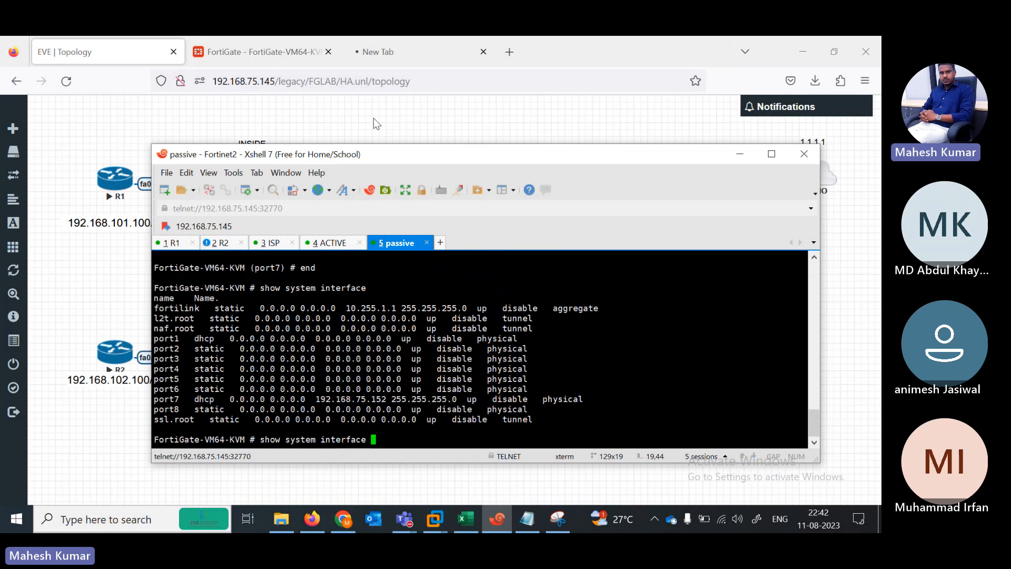
click(375, 48)
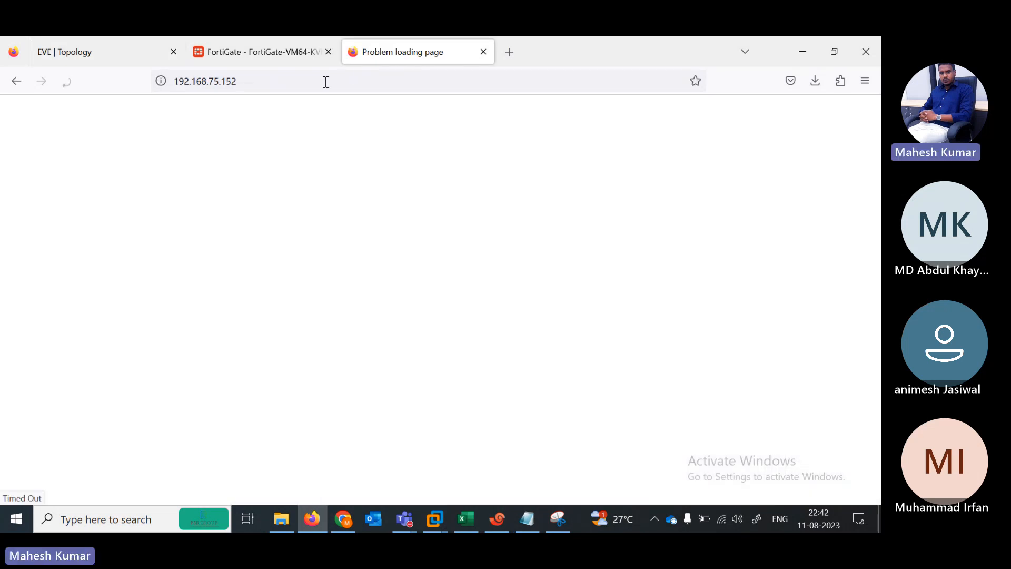
Step: Reload 192.168.75.152 and sign in with the admin credentials
click(309, 81)
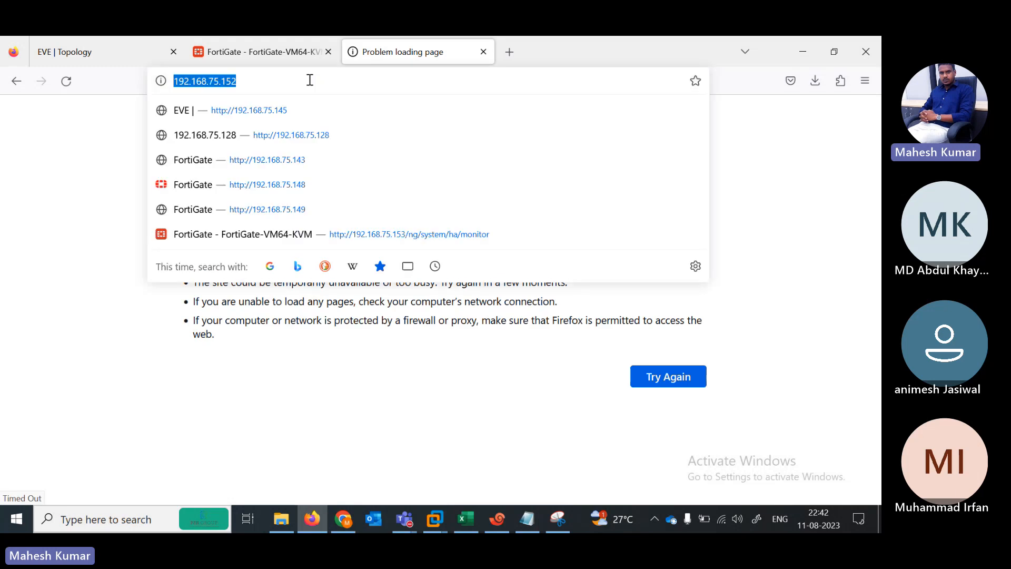
click(310, 80)
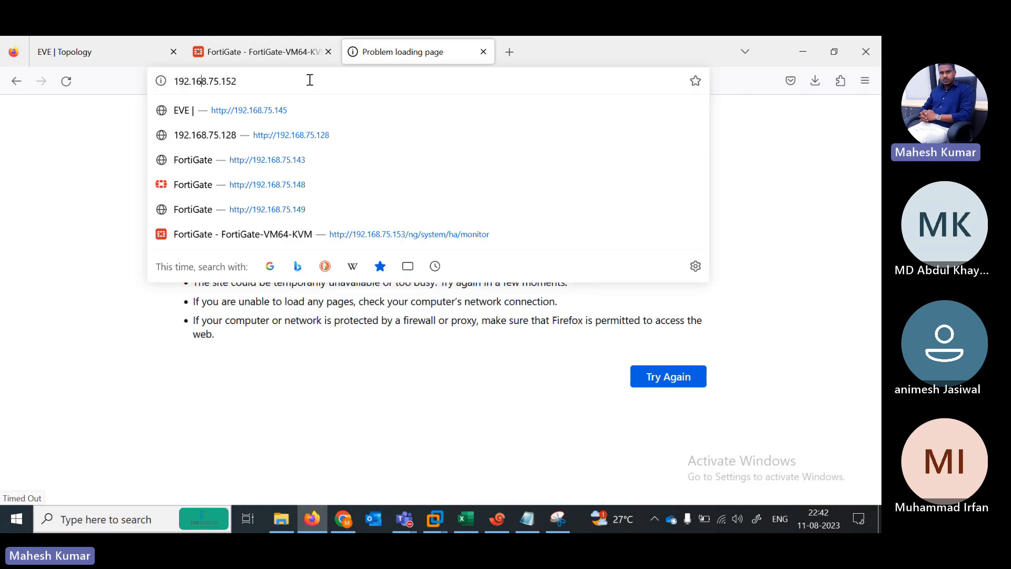
key(Return)
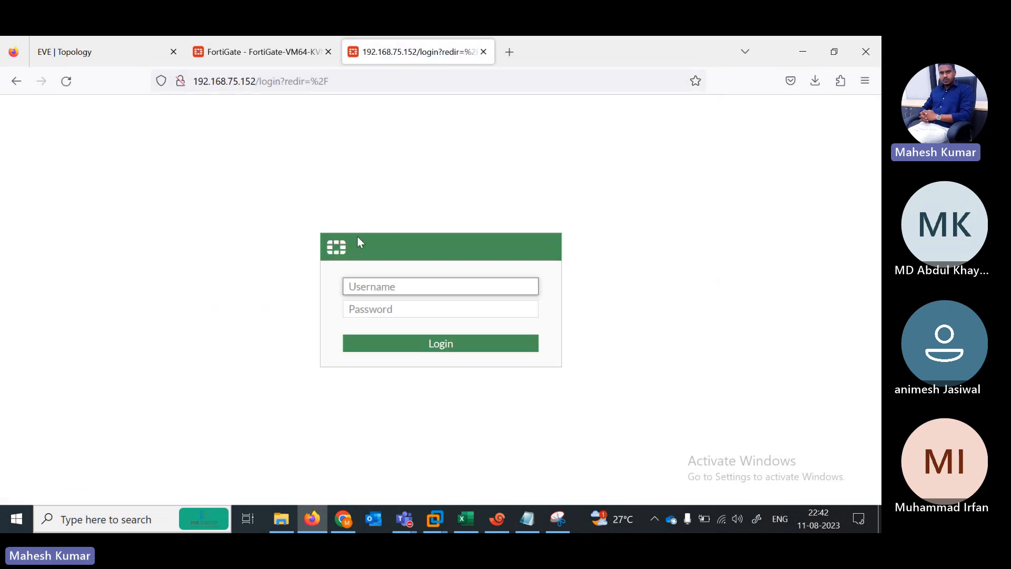
text(admin)
key(Tab)
text(admin)
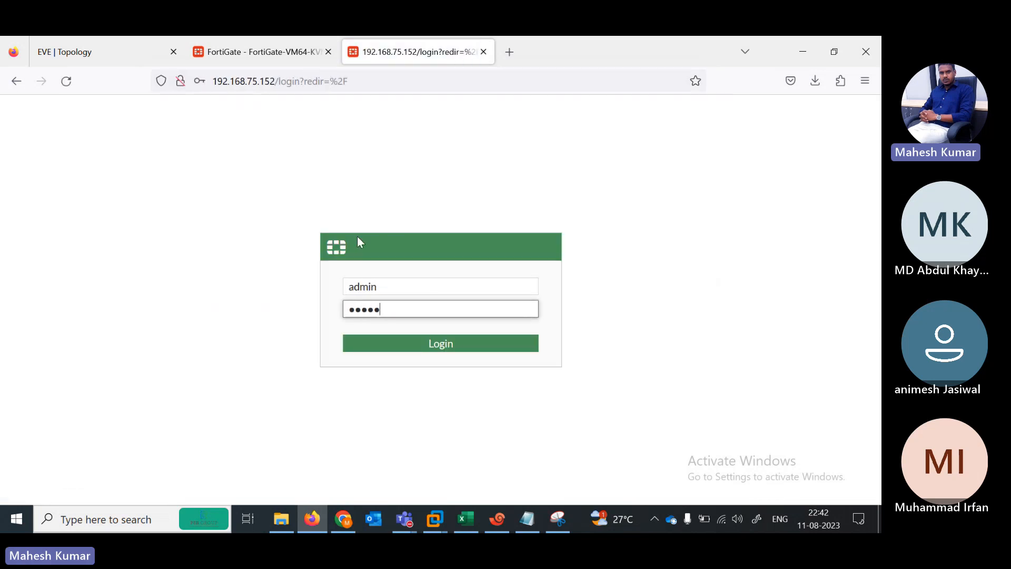
click(443, 343)
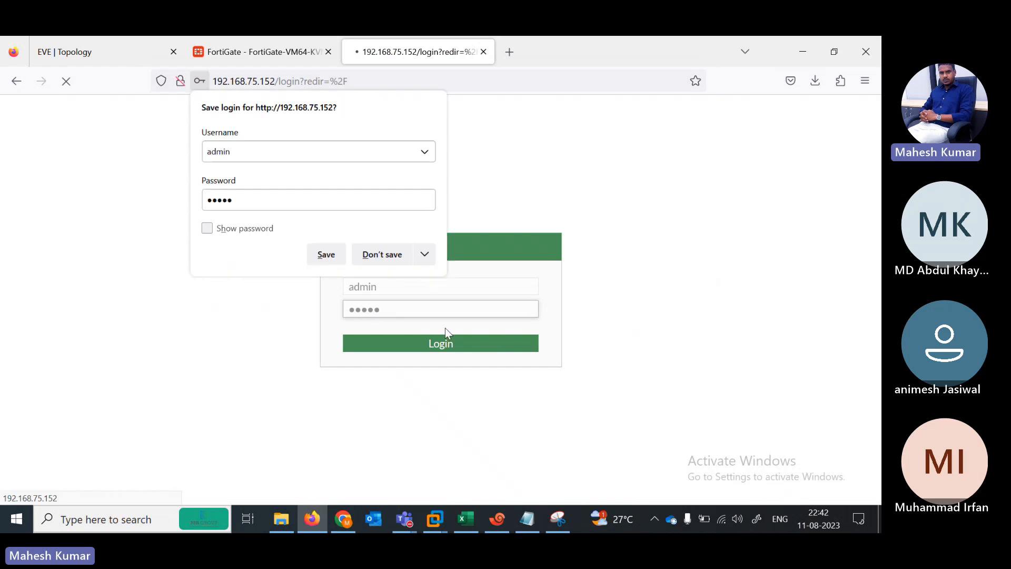
Step: Decline saving the login, postpone FortiGate Setup, and return to the 192.168.75.153 dashboard
click(389, 253)
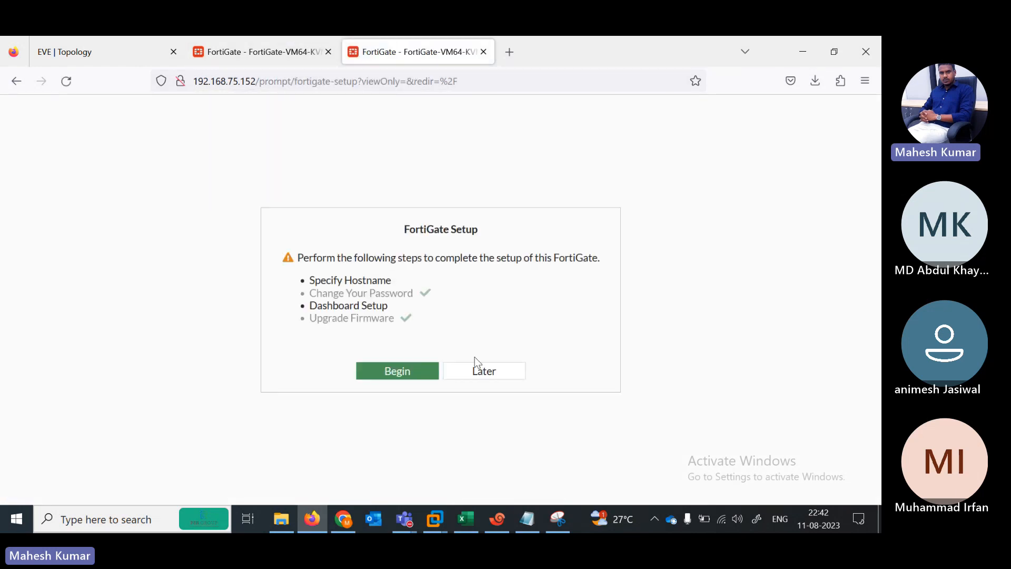
click(479, 380)
click(251, 50)
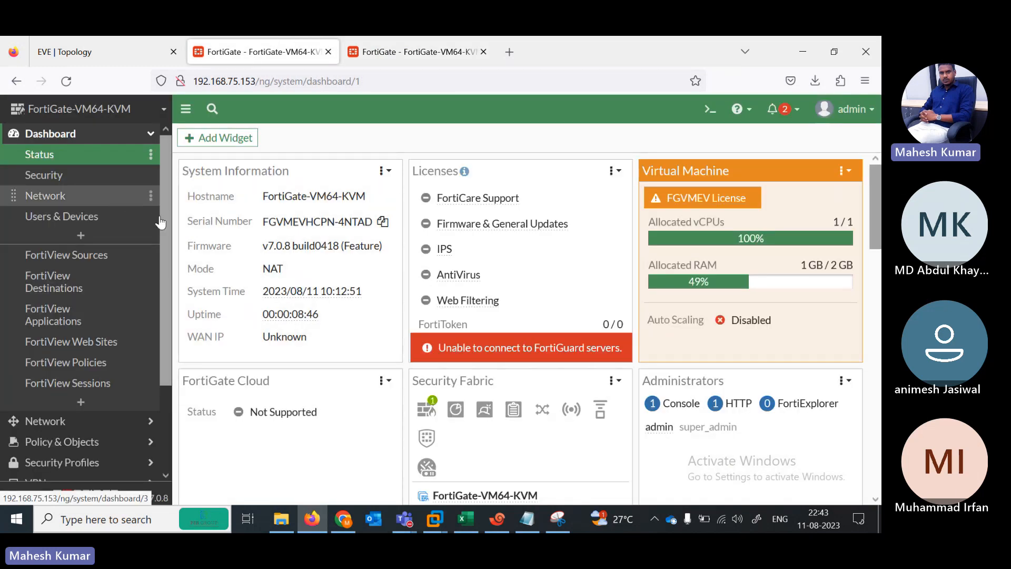
Step: Open the .153 Interfaces list showing port1 192.168.101.1, port2 192.168.102.2 and port5 101.1.1.100
scroll(160, 258, down, 3)
scroll(155, 305, up, 3)
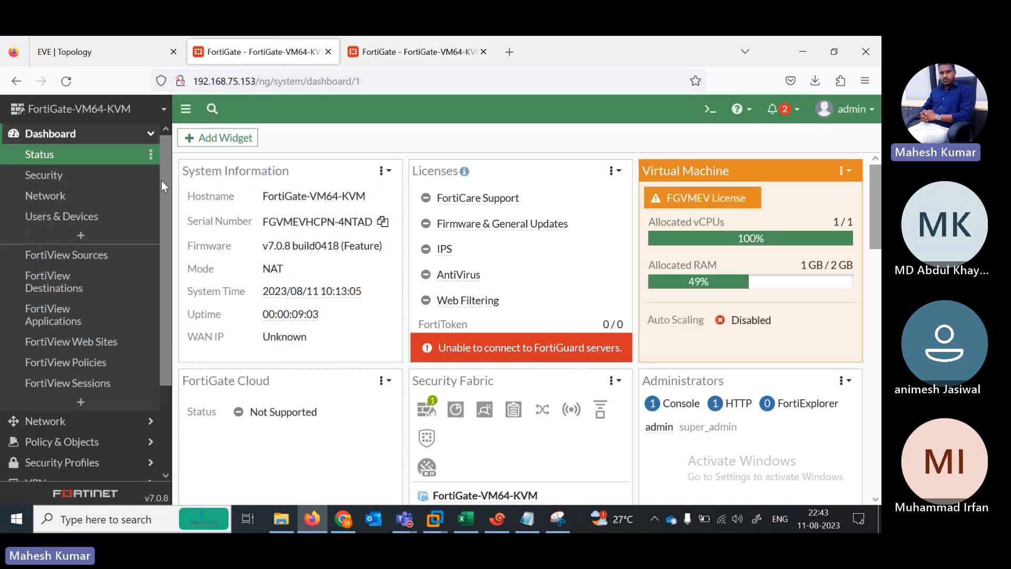
click(45, 196)
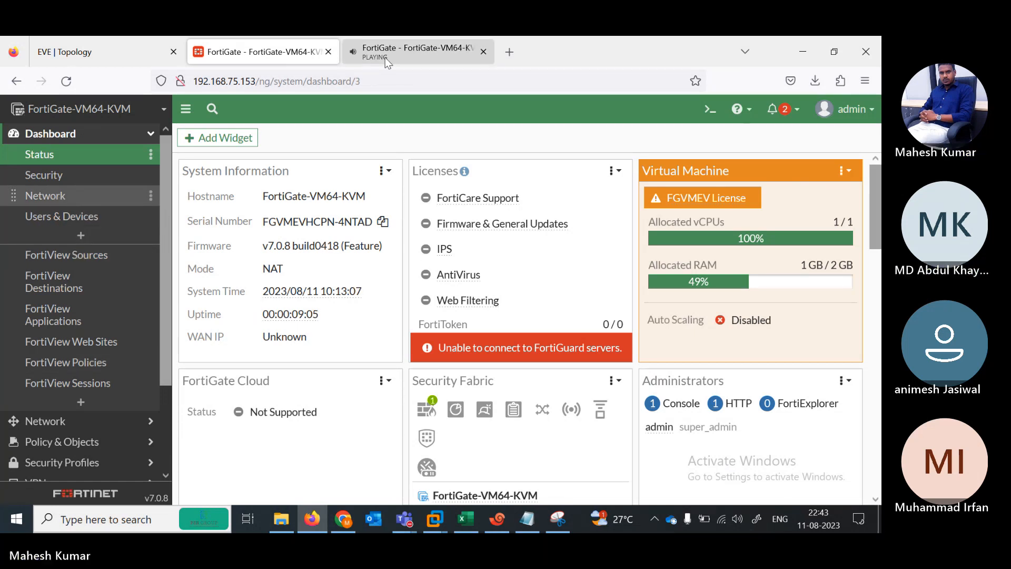
click(379, 49)
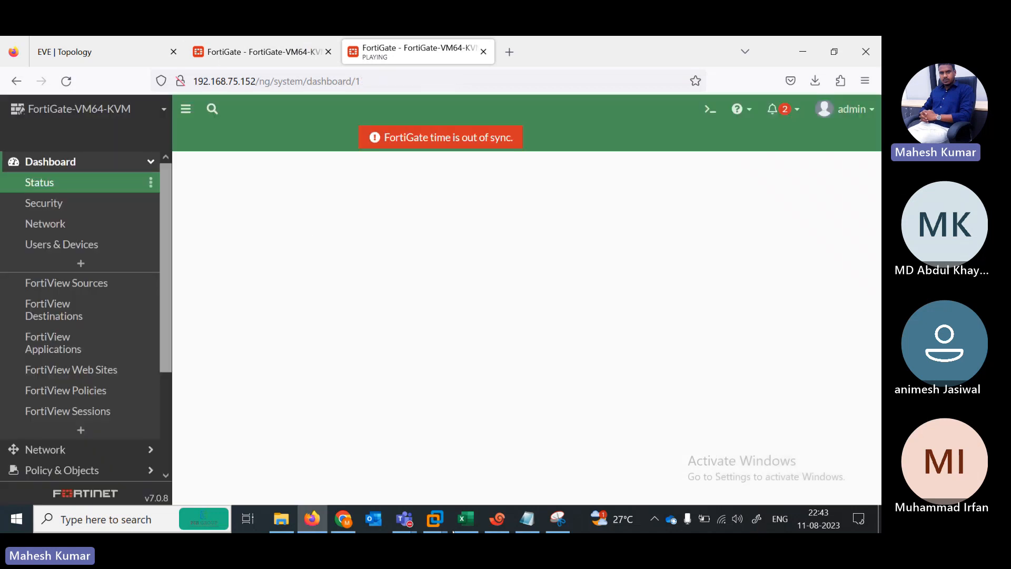
click(413, 525)
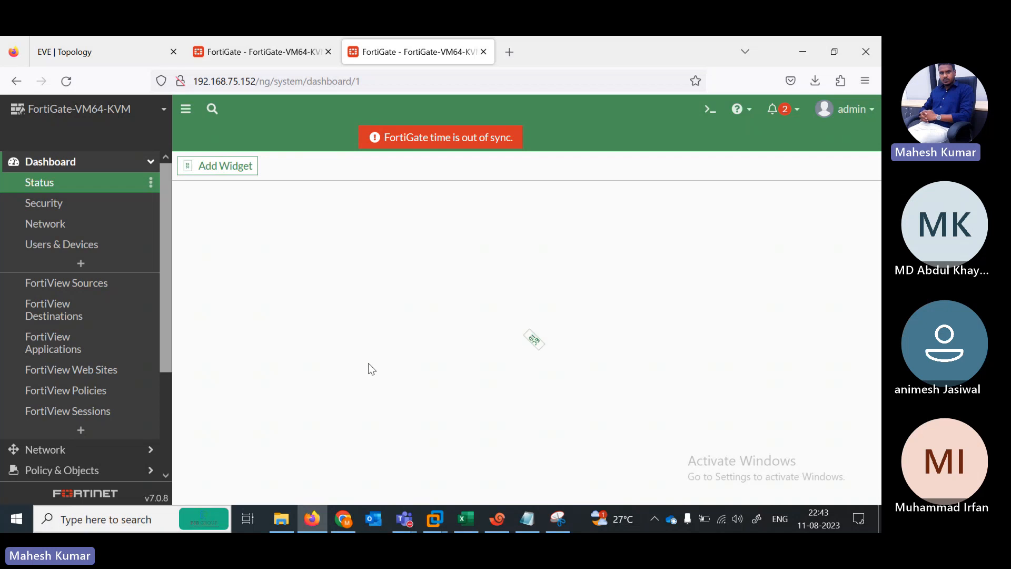
click(240, 51)
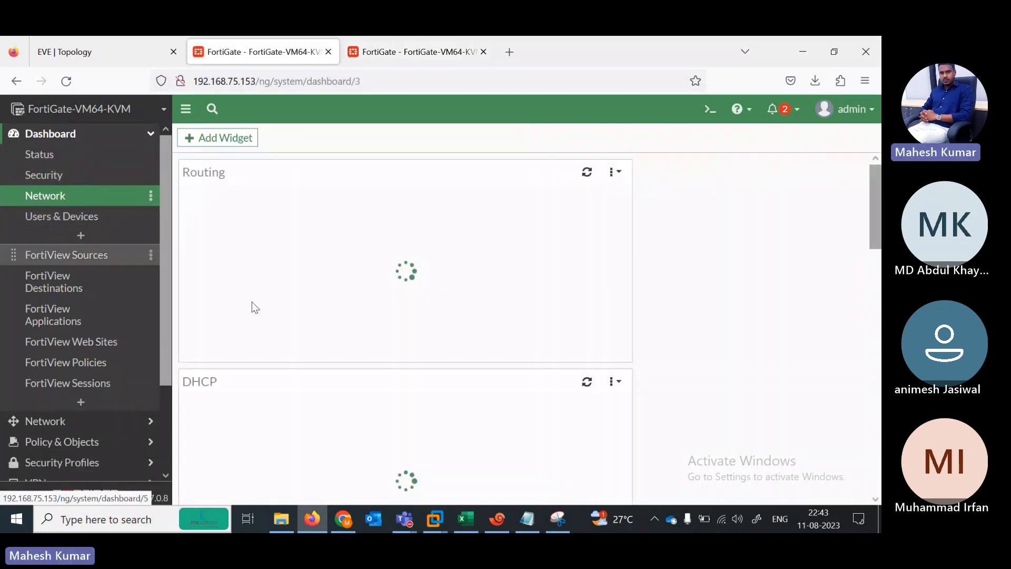
drag(873, 210, 874, 237)
click(75, 424)
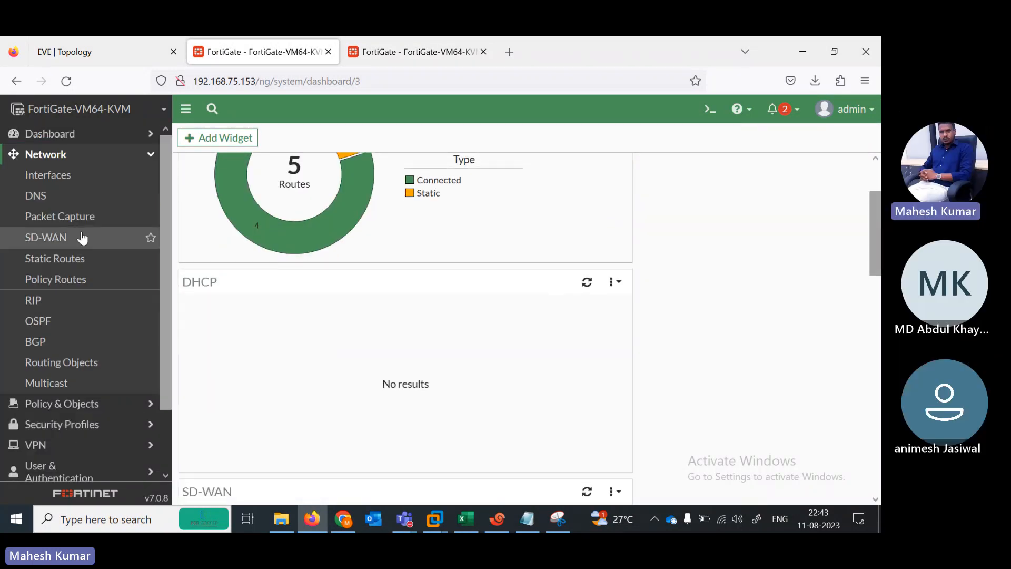
click(49, 179)
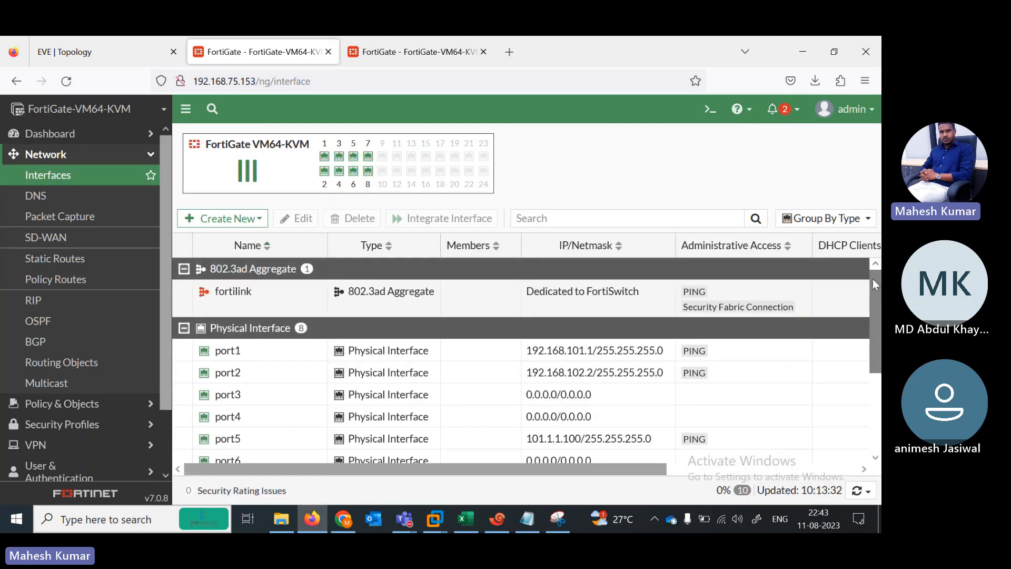
Step: Set port7 on .153 to Manual addressing with 192.168.75.153/255.255.255.0 and confirm the change
scroll(873, 279, down, 3)
double_click(369, 376)
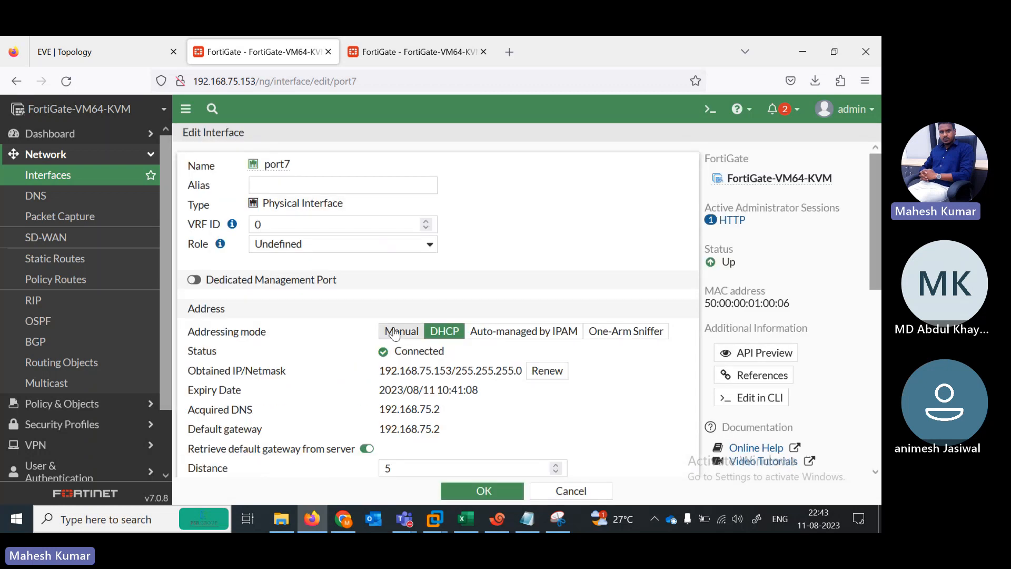
click(397, 333)
click(465, 492)
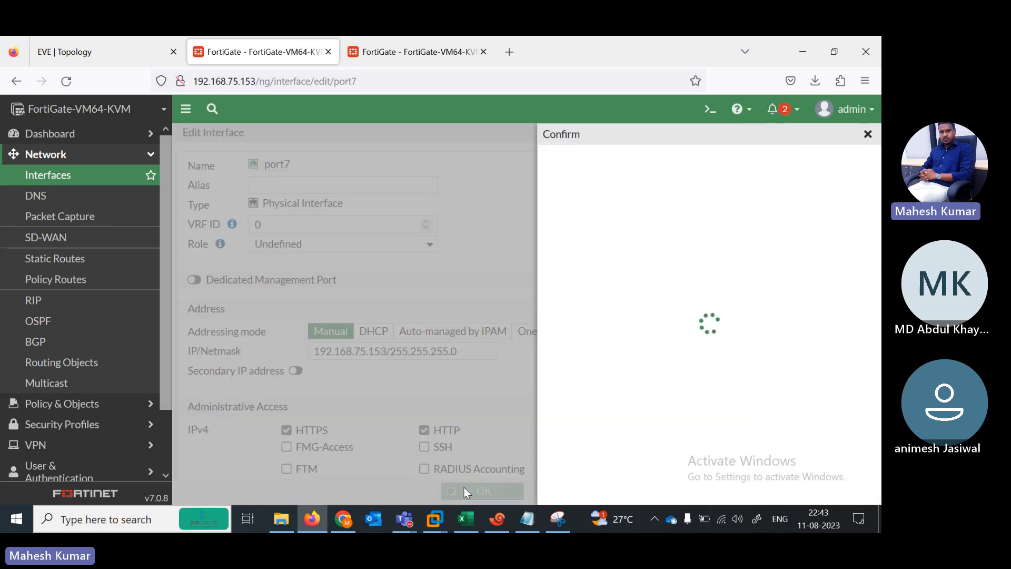
click(742, 491)
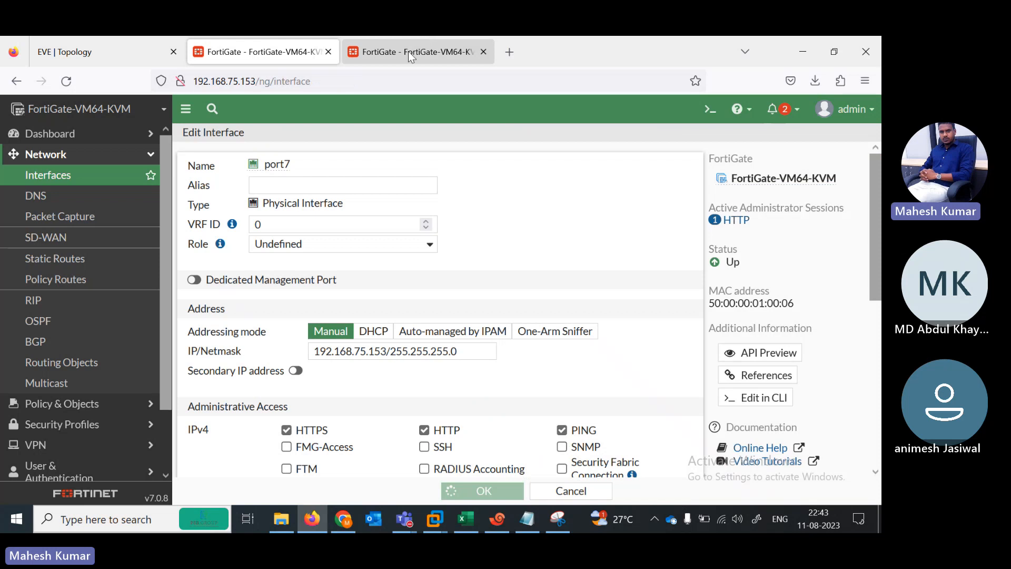
click(409, 52)
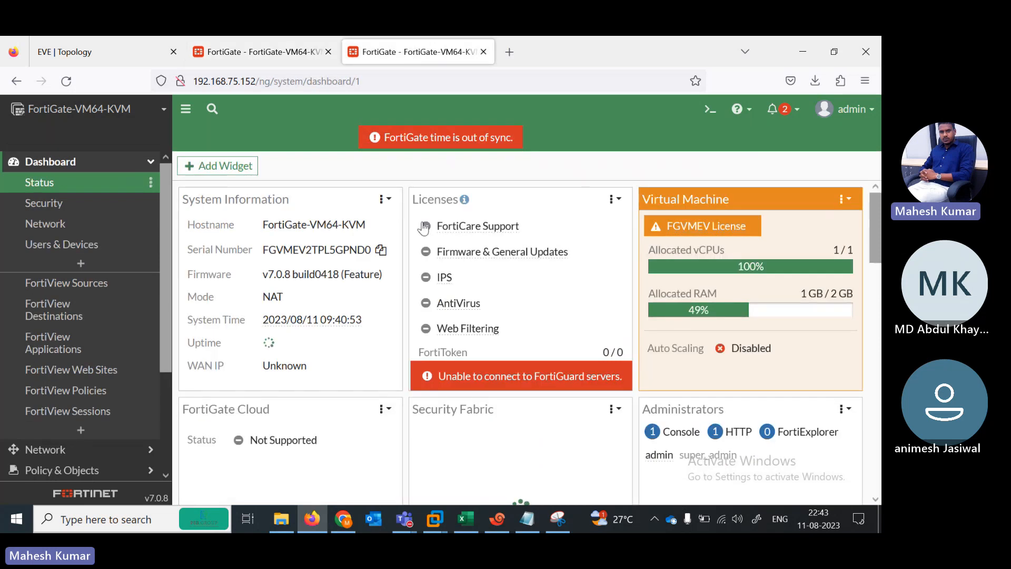
Step: Set port7 on .152 to Manual addressing with 192.168.75.152/255.255.255.0 and confirm the change
click(94, 454)
click(48, 202)
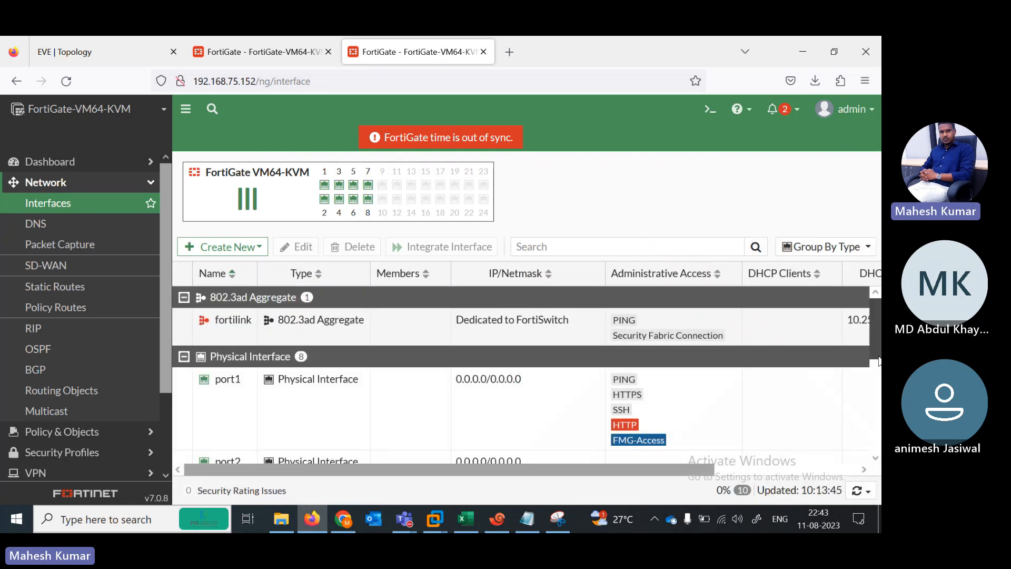
scroll(424, 384, down, 3)
double_click(368, 385)
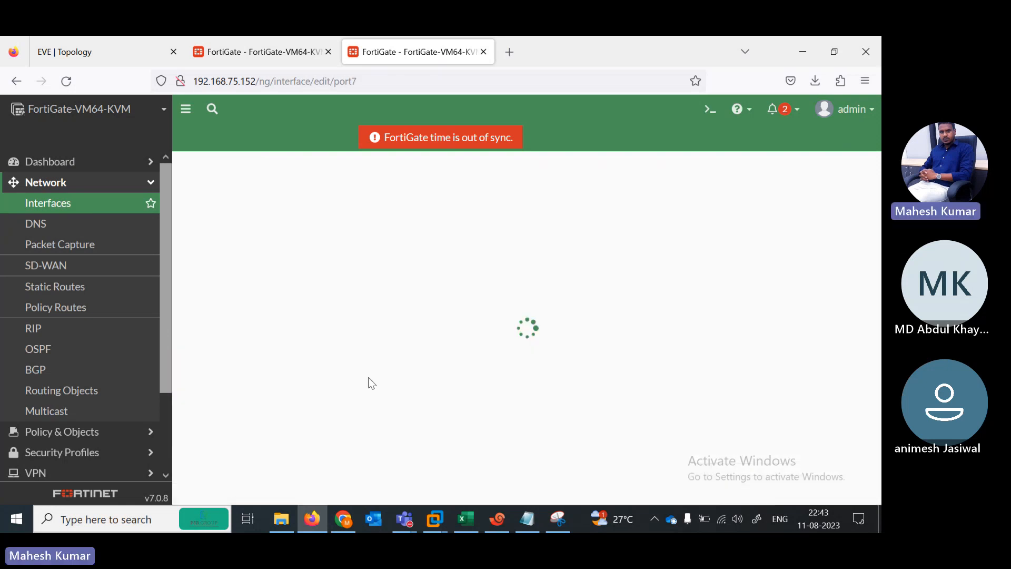
click(403, 361)
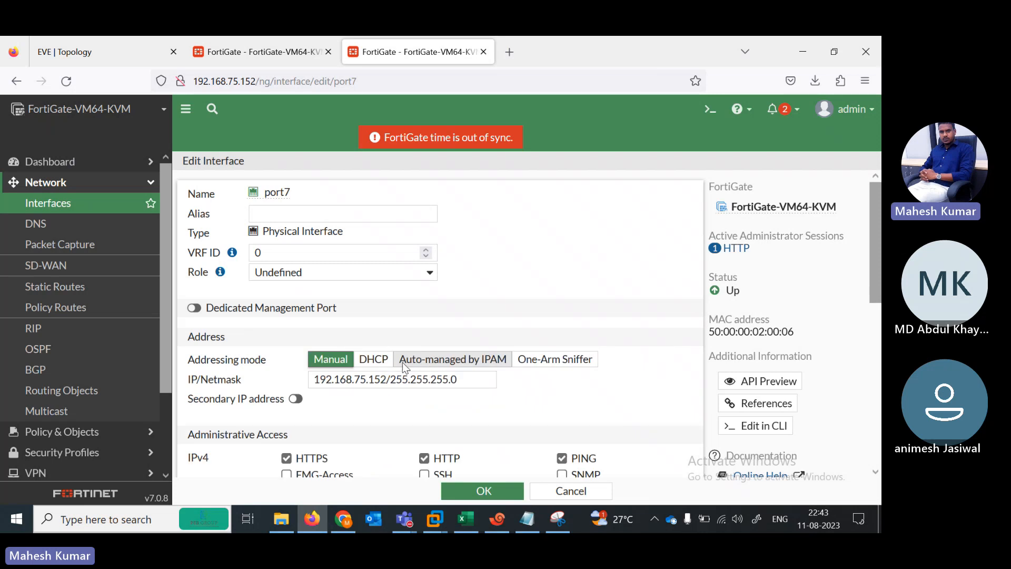
click(484, 495)
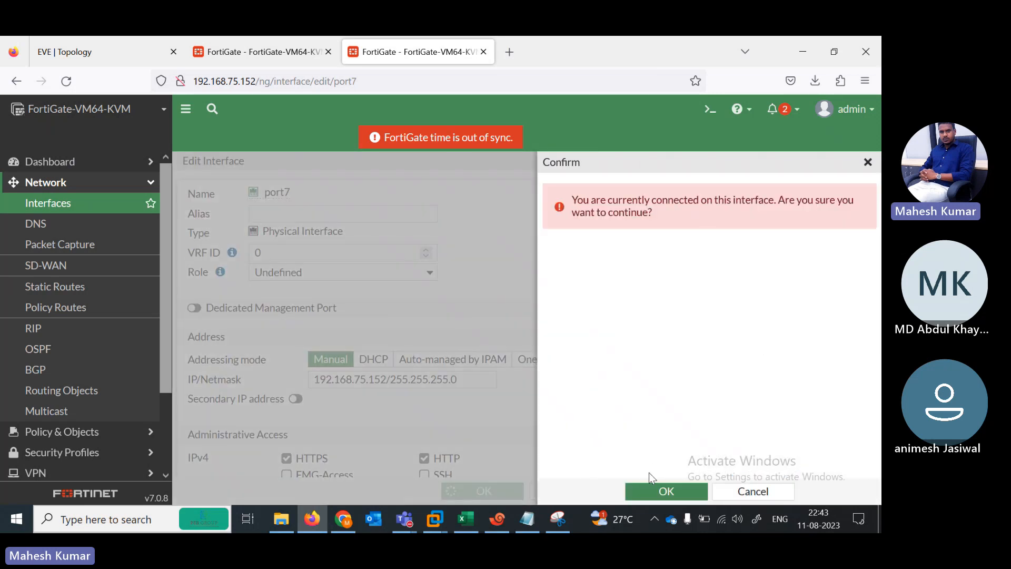
click(644, 491)
click(248, 52)
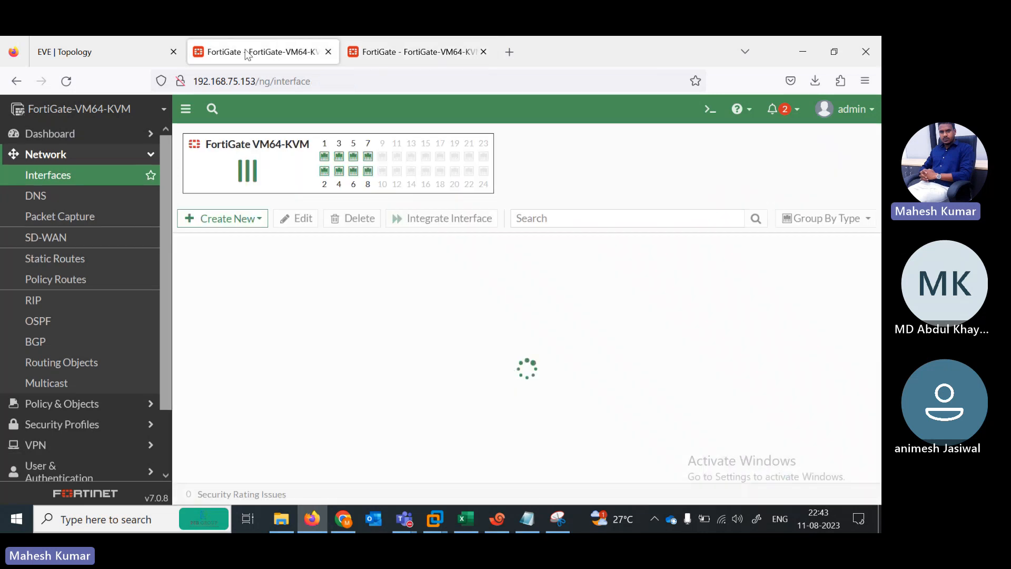
click(116, 44)
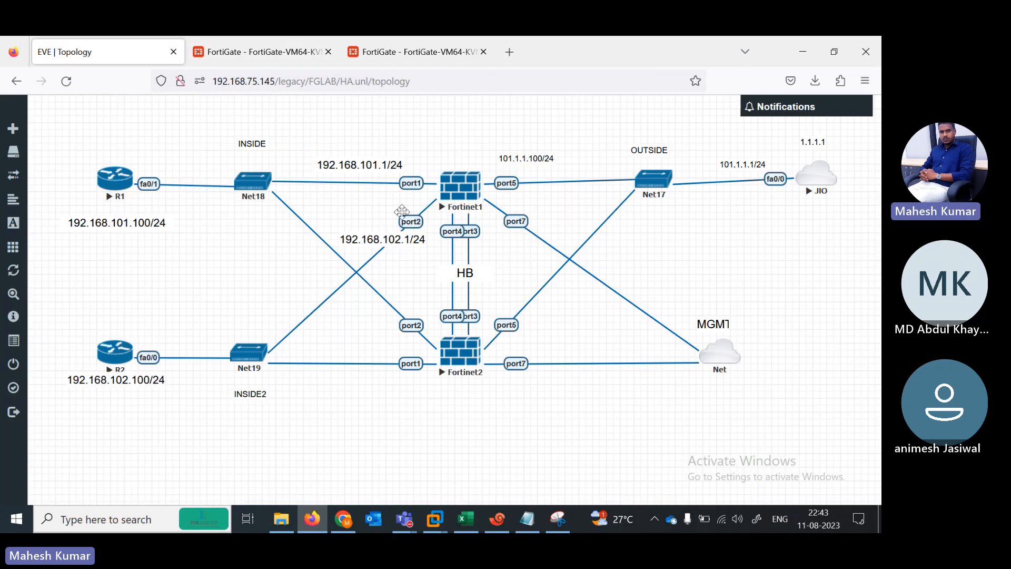
Step: Create a static route 0.0.0.0/0 via gateway 101.1.1.1 on port5 for the .153 unit
click(264, 39)
click(56, 258)
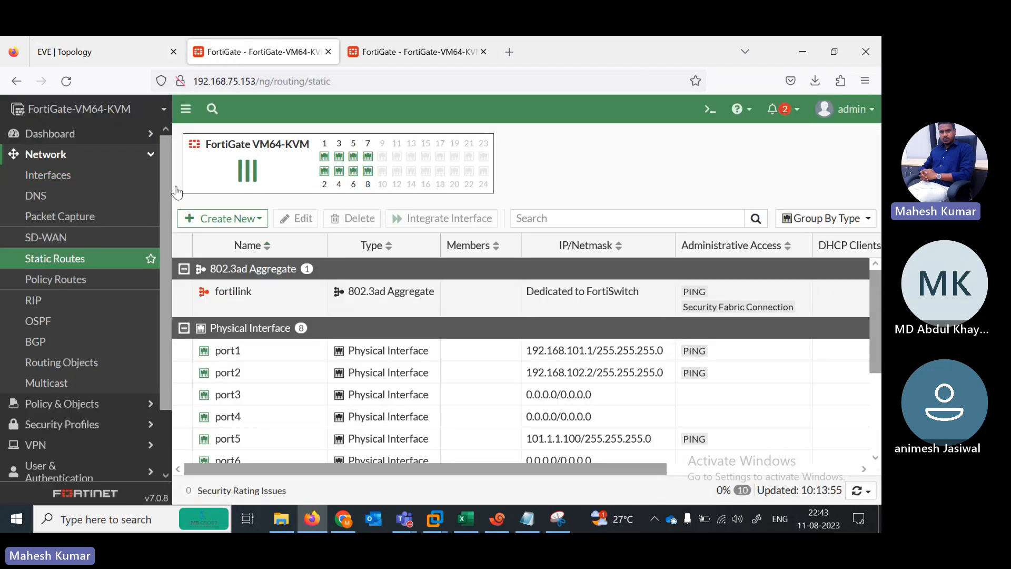
click(80, 52)
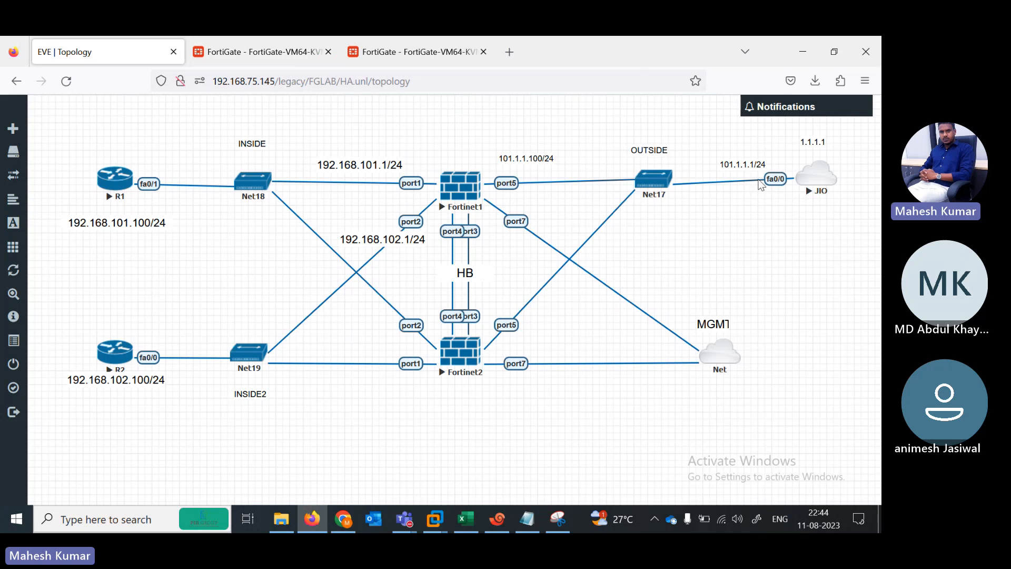
click(263, 52)
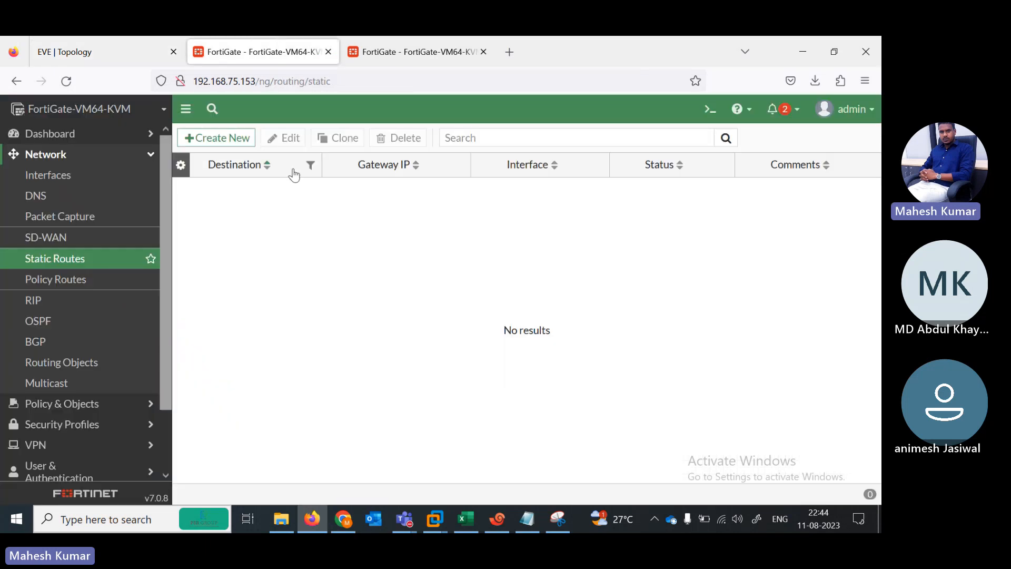
click(219, 138)
click(388, 207)
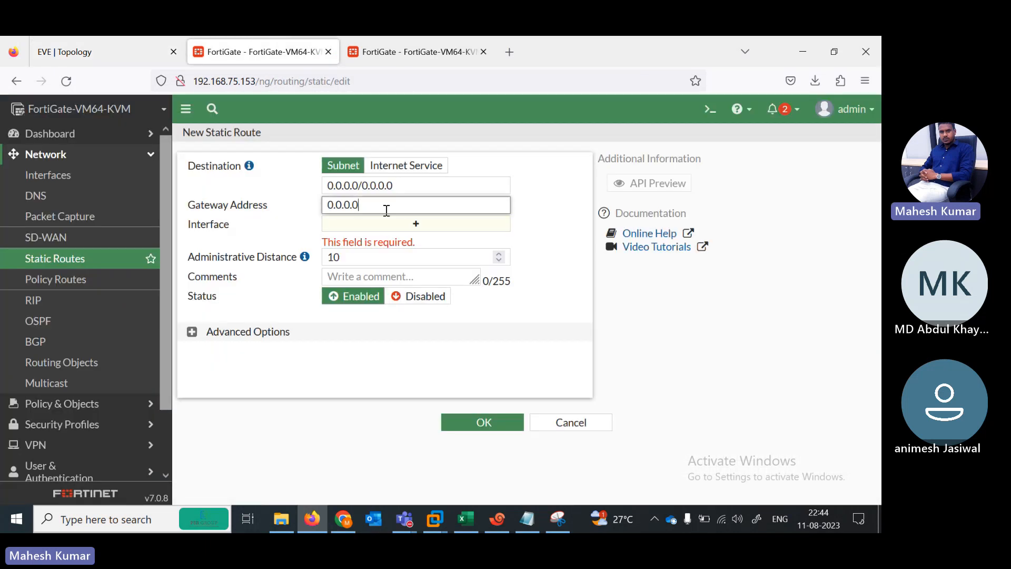
key(ctrl+a)
text(101)
key(Tab)
click(501, 423)
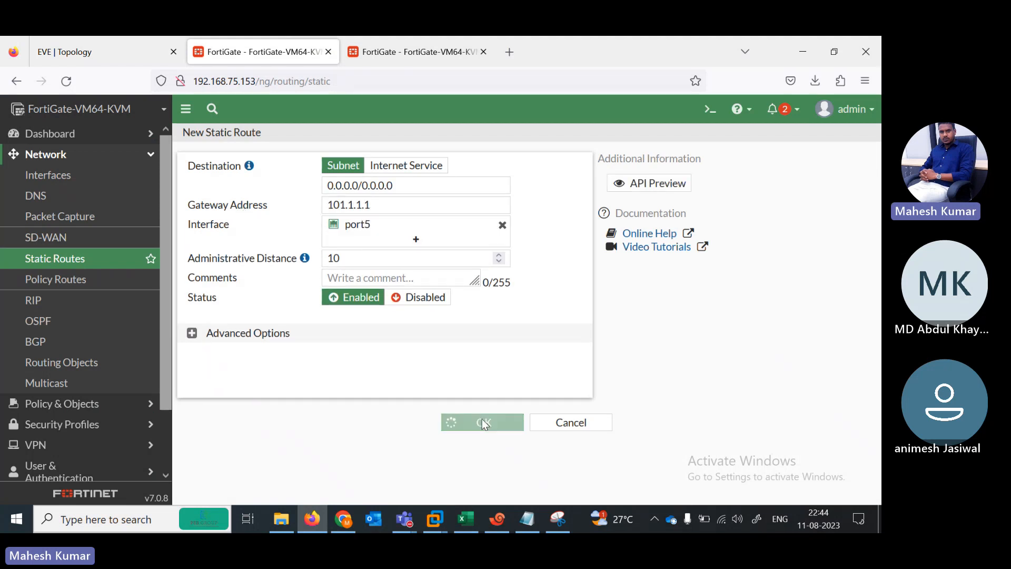
scroll(79, 350, down, 2)
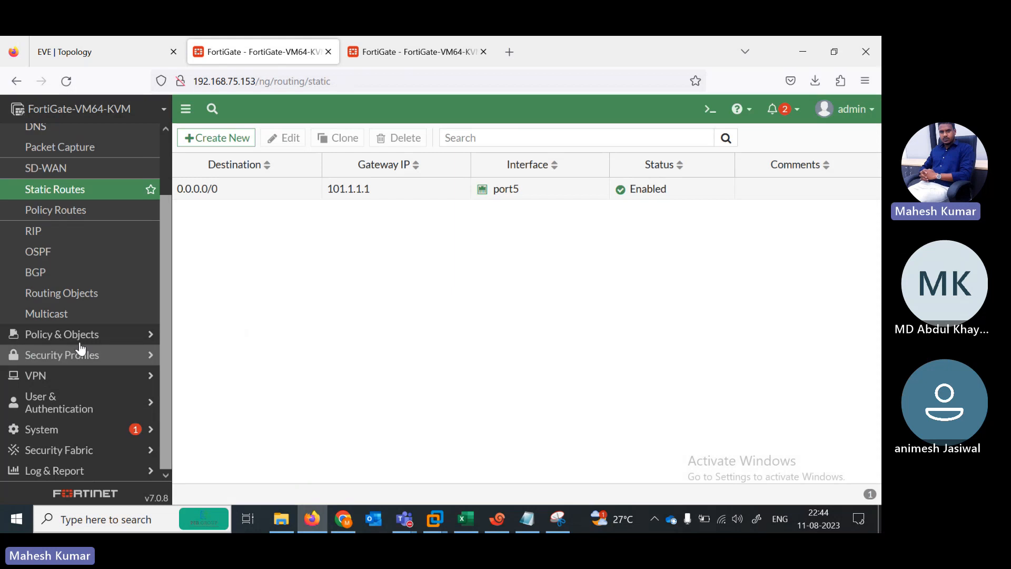
Step: Turn on Multiple Interface Policies in Feature Visibility and apply the change
click(72, 333)
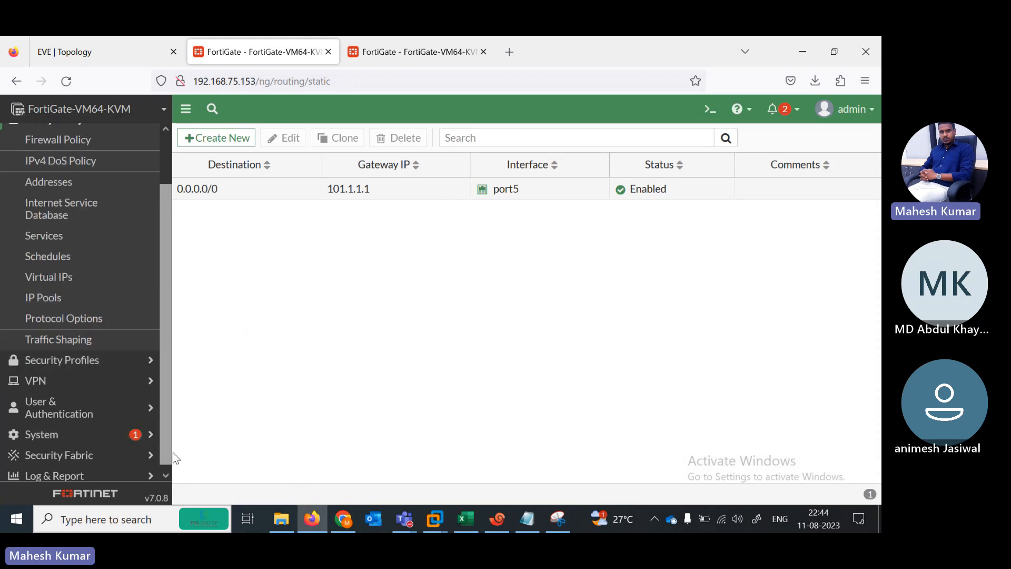
scroll(162, 450, down, 1)
click(36, 432)
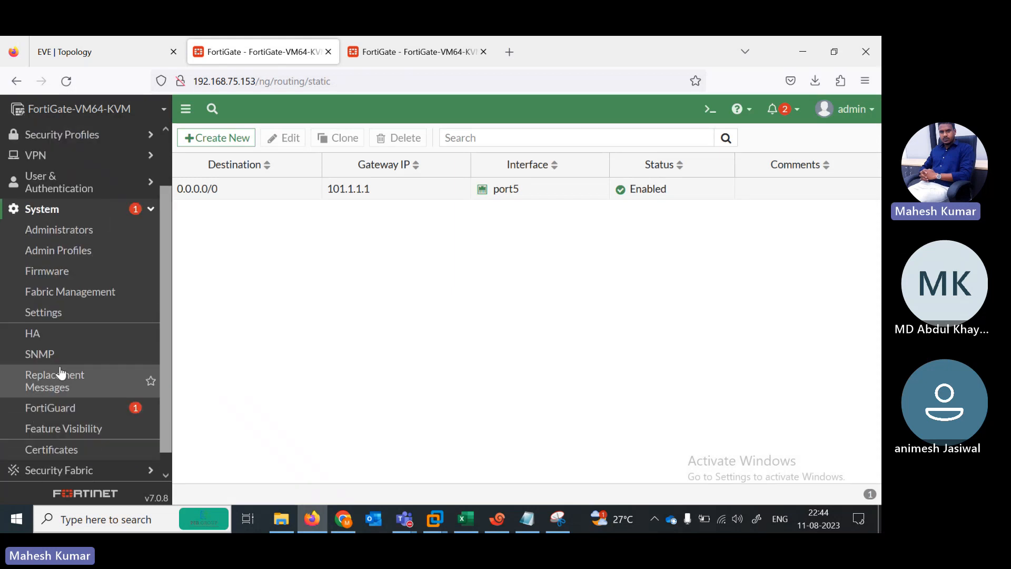
click(50, 427)
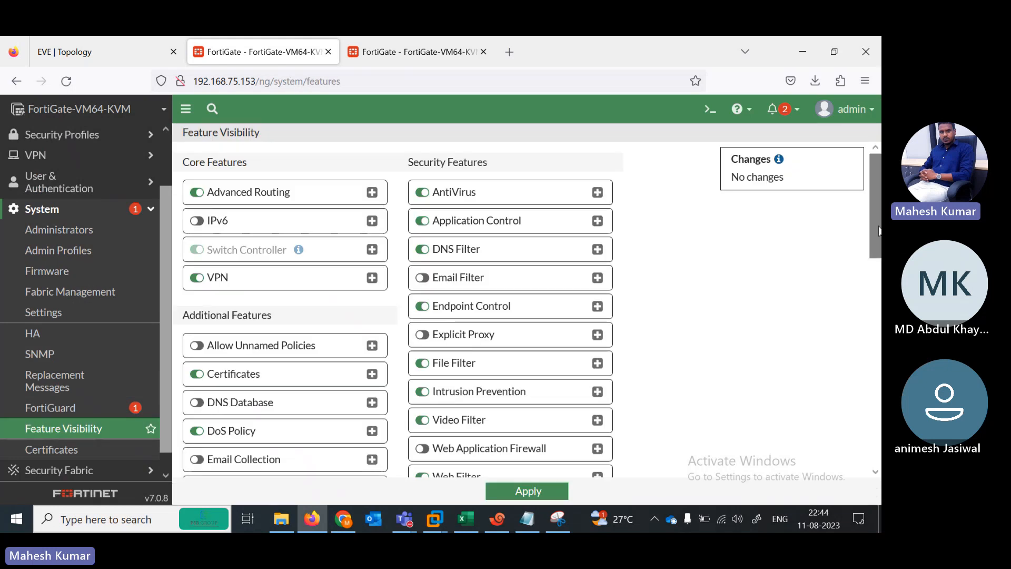
drag(877, 230, 879, 383)
click(197, 282)
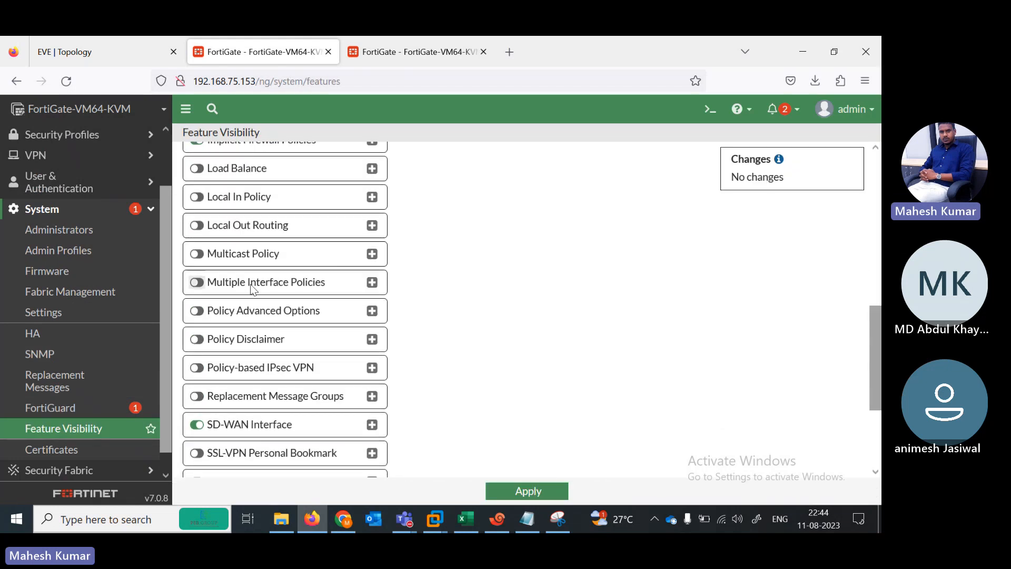
click(527, 491)
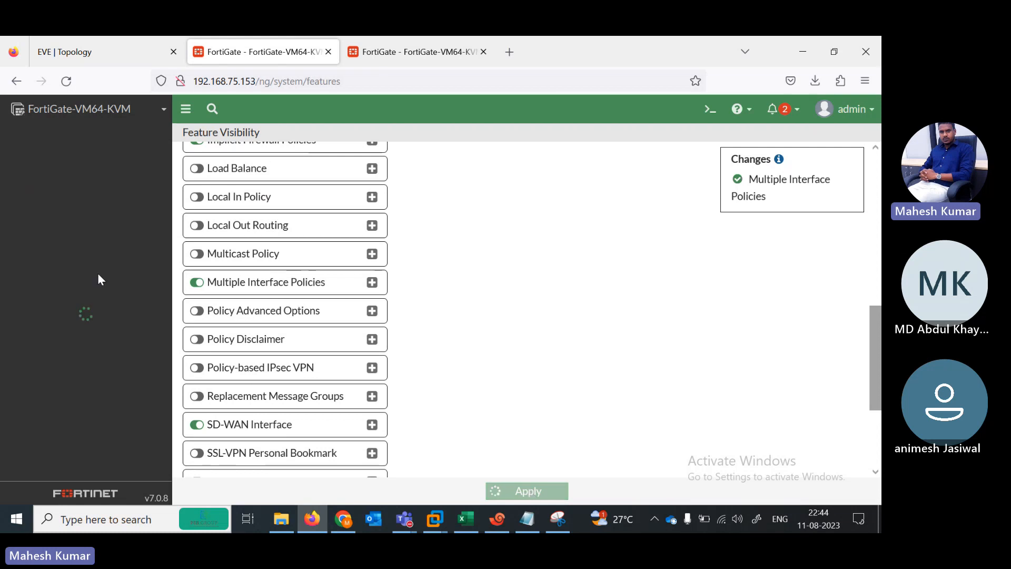
click(63, 175)
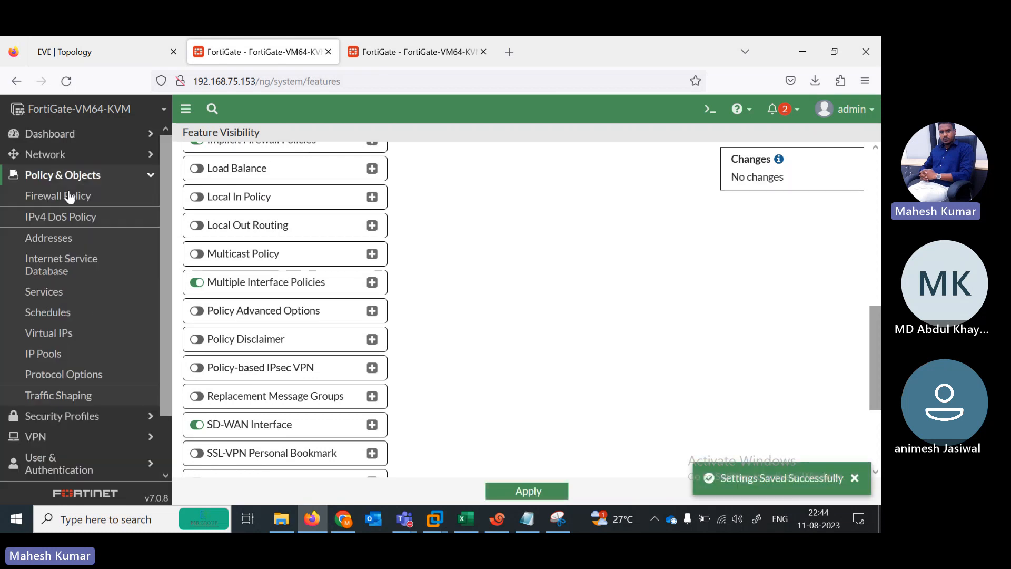
click(64, 195)
Step: Start a new firewall policy named HA with incoming port1 and port2, outgoing port5
click(219, 138)
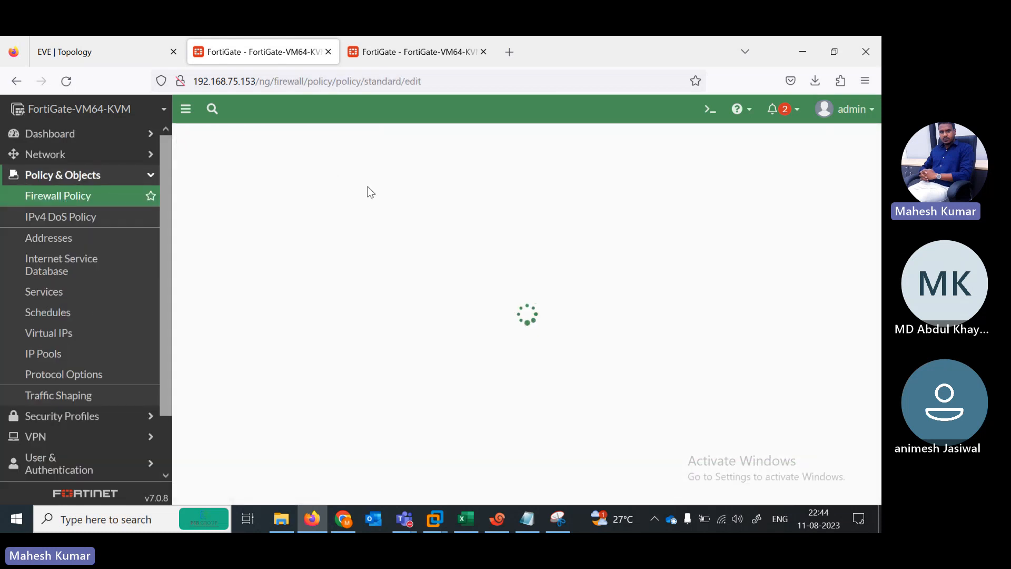
click(125, 53)
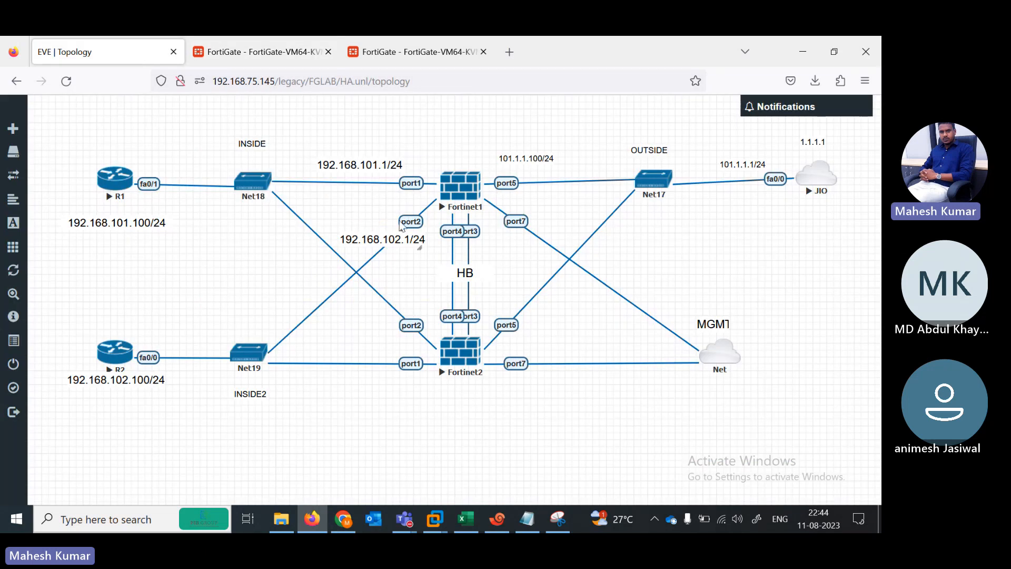
click(300, 53)
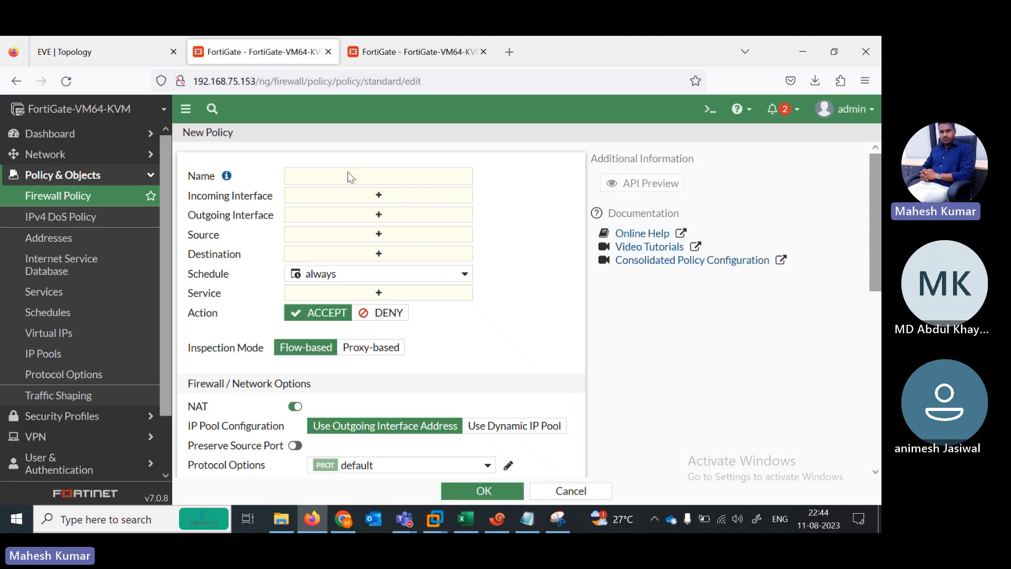
click(338, 179)
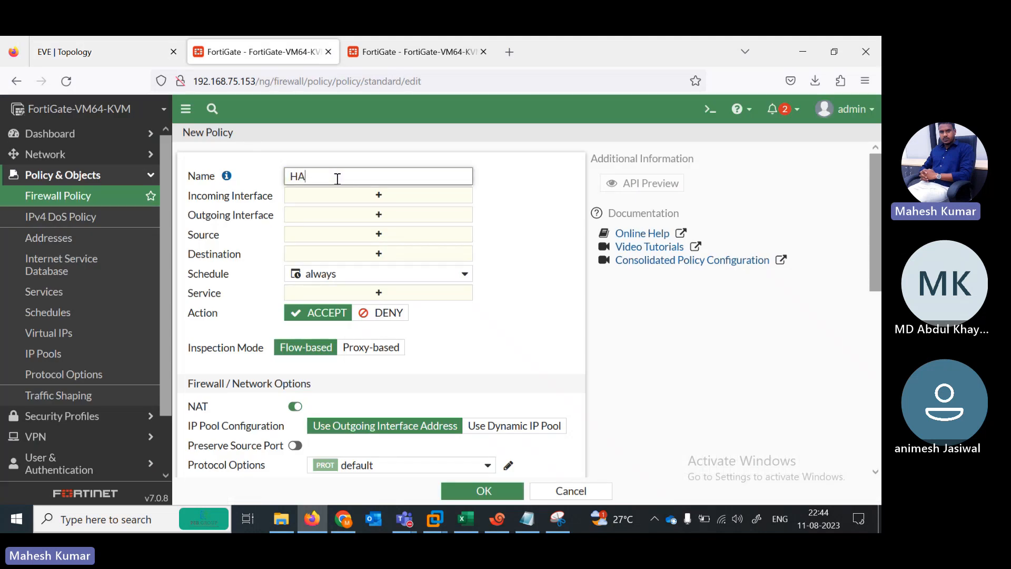
click(375, 197)
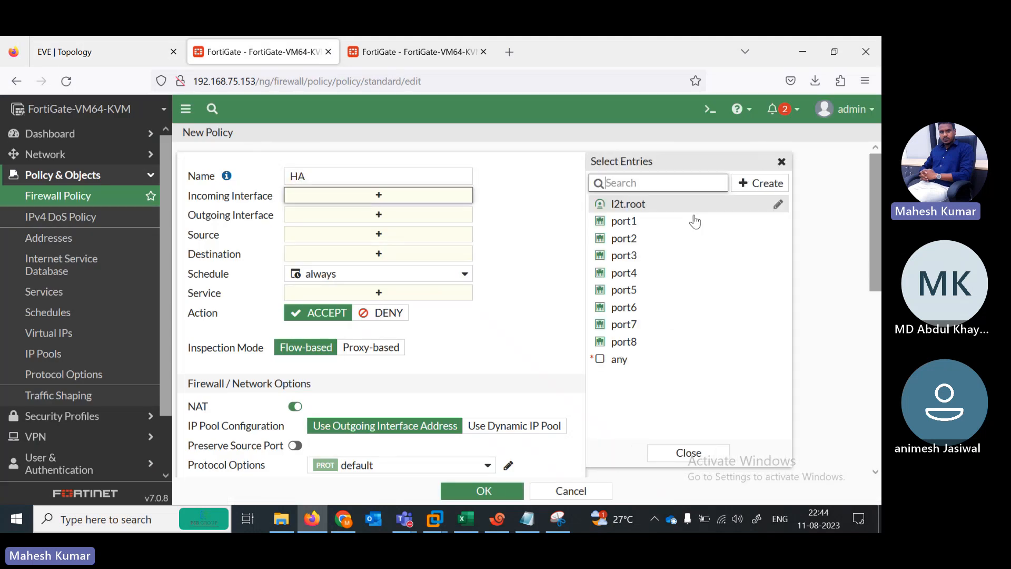
click(662, 224)
click(659, 239)
click(408, 246)
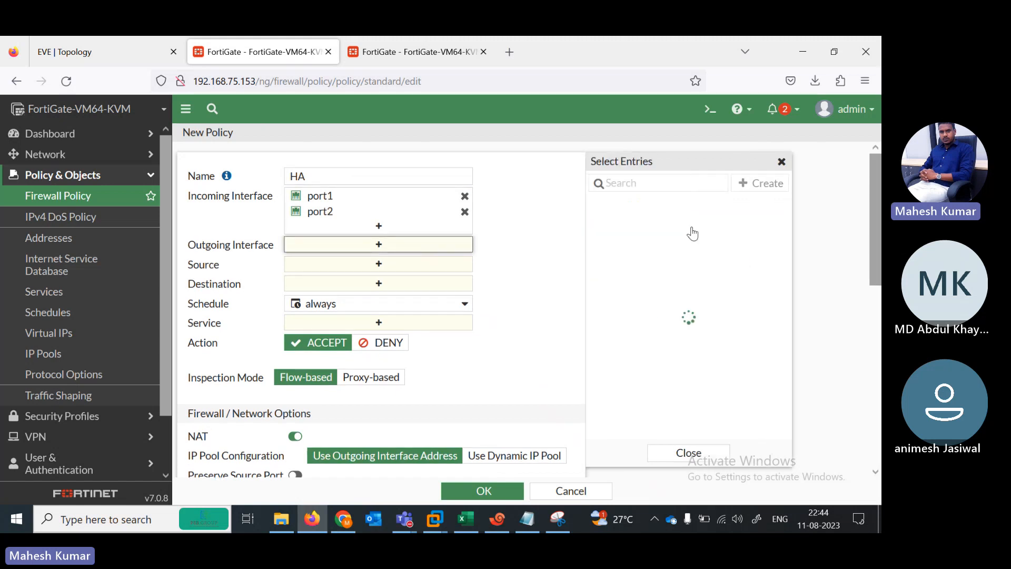
click(637, 291)
Step: Set source and destination to all and service to ALL, then save the policy
click(384, 279)
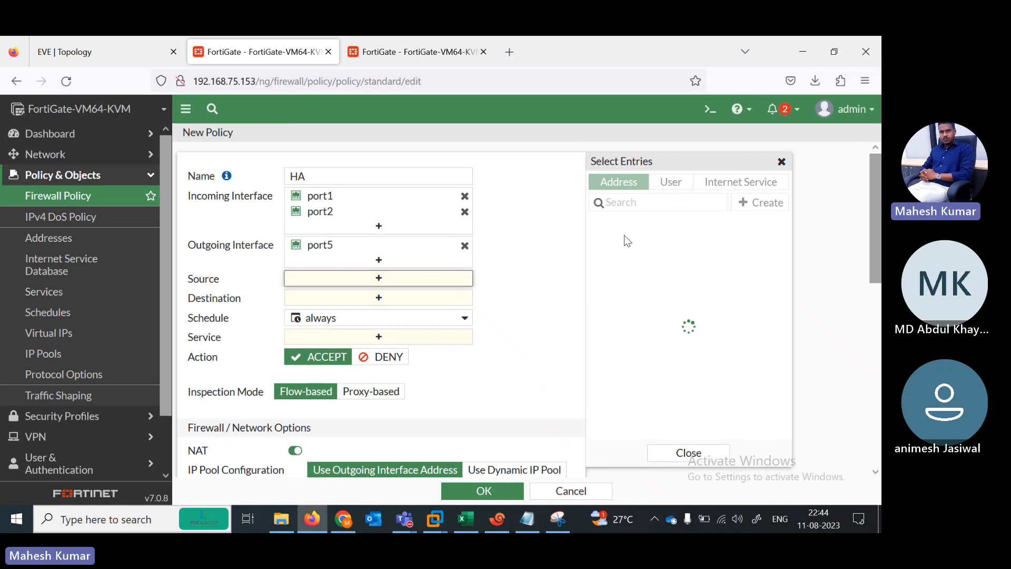
click(627, 241)
click(354, 312)
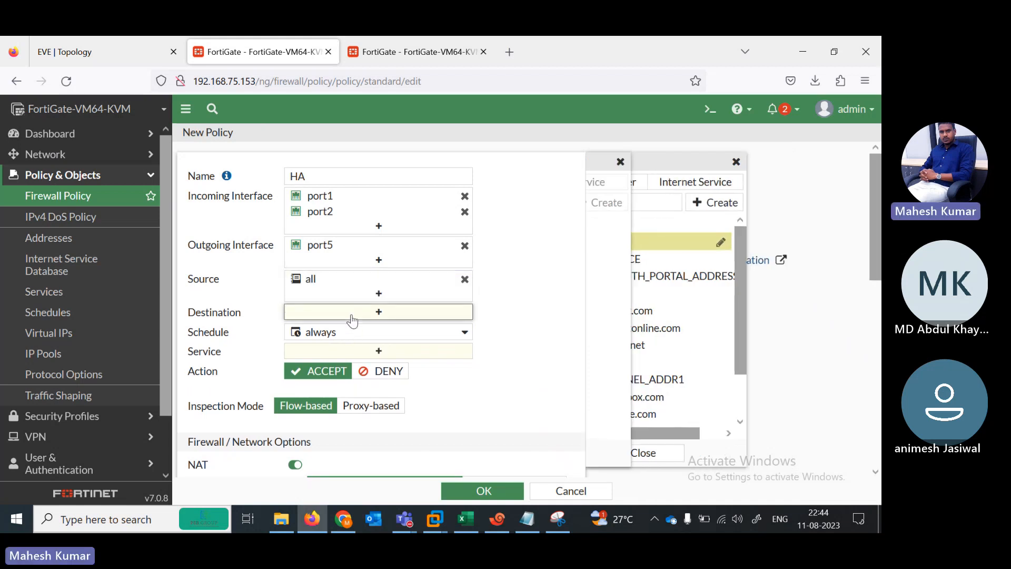
click(629, 244)
click(379, 363)
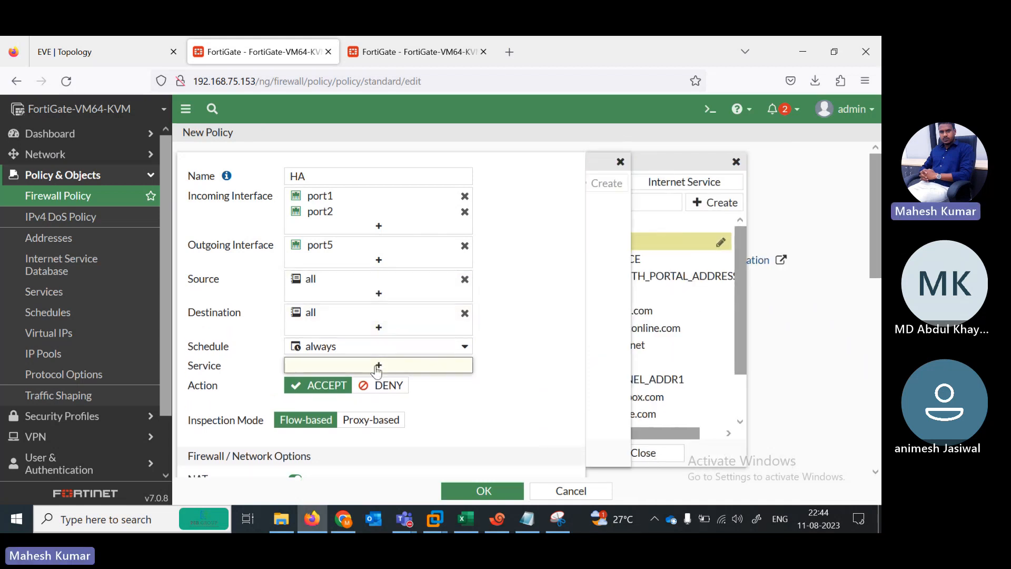
click(654, 241)
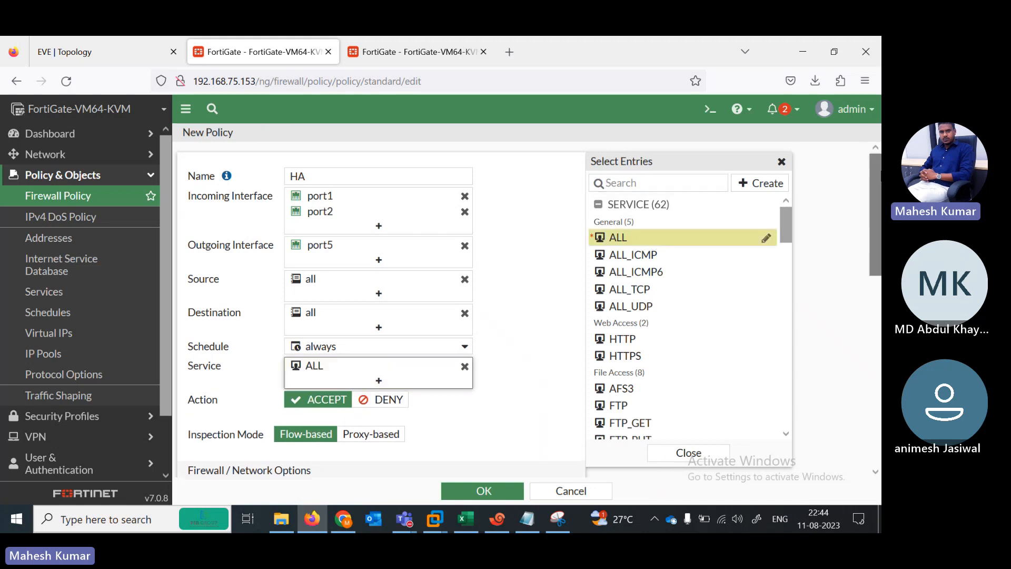
scroll(569, 274, down, 5)
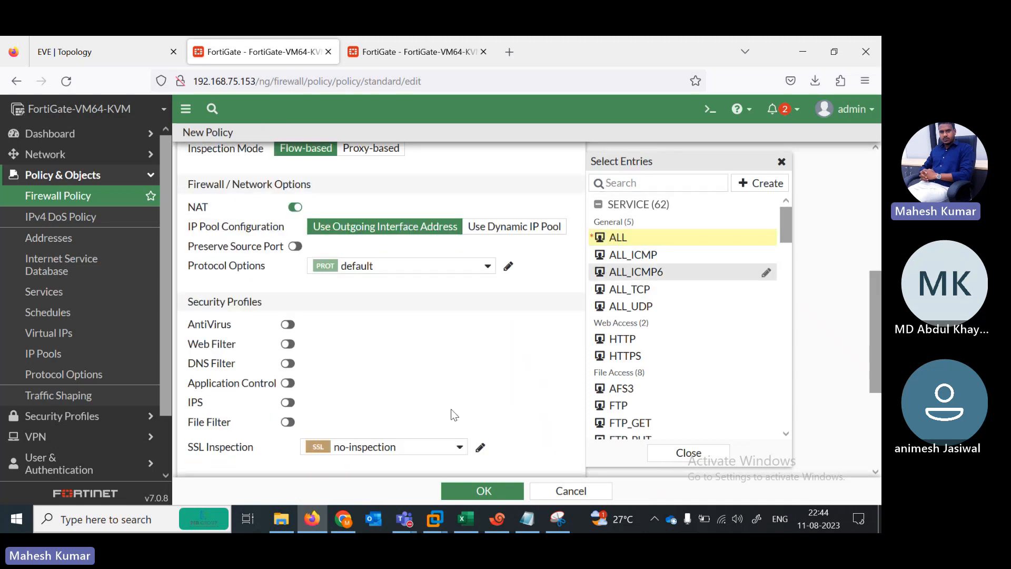
scroll(526, 429, down, 2)
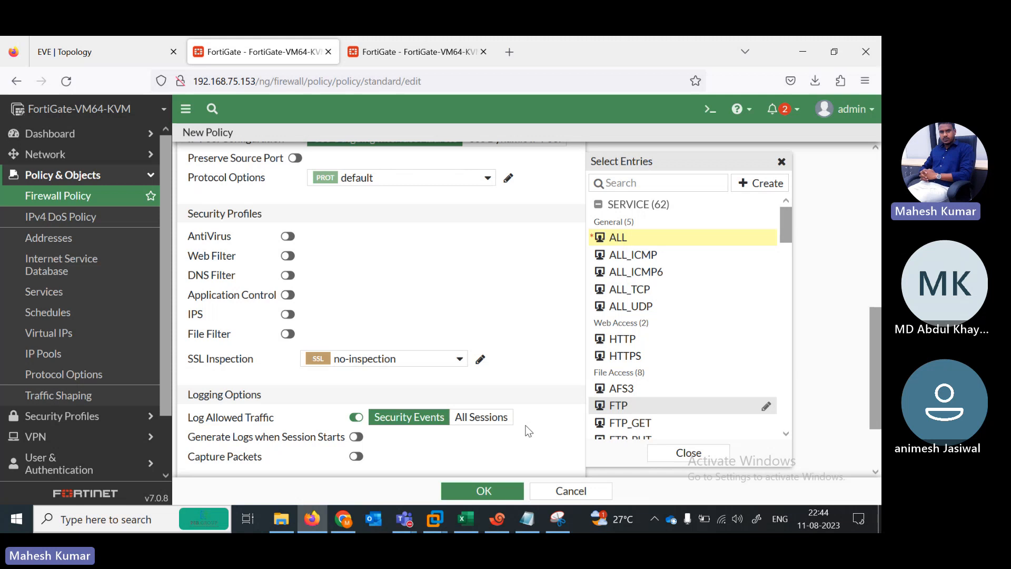
click(489, 490)
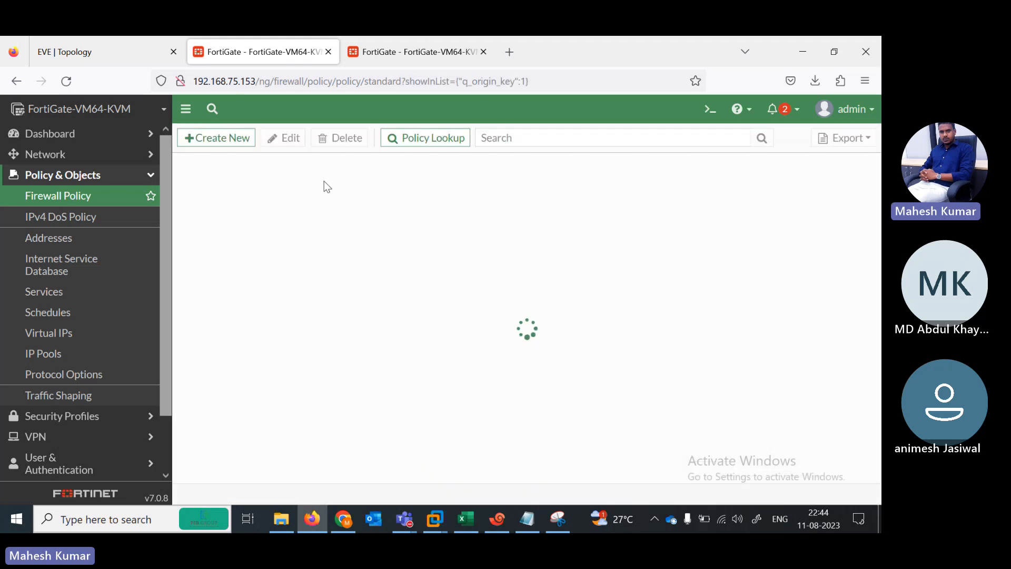
Step: Review the saved HA policy in the firewall policy list
scroll(168, 305, down, 1)
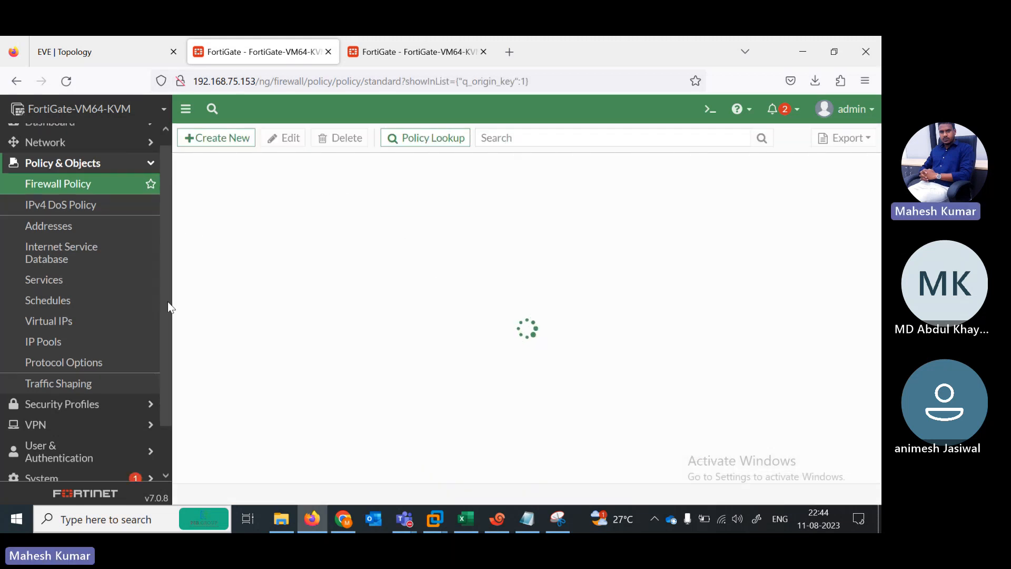
scroll(169, 337, down, 2)
scroll(162, 313, up, 3)
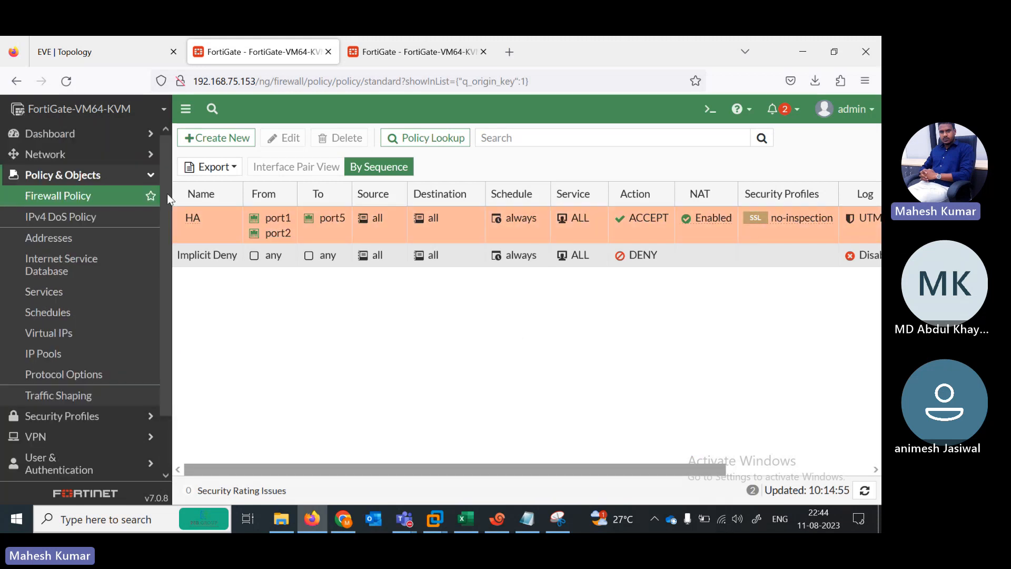
scroll(135, 338, down, 3)
click(381, 42)
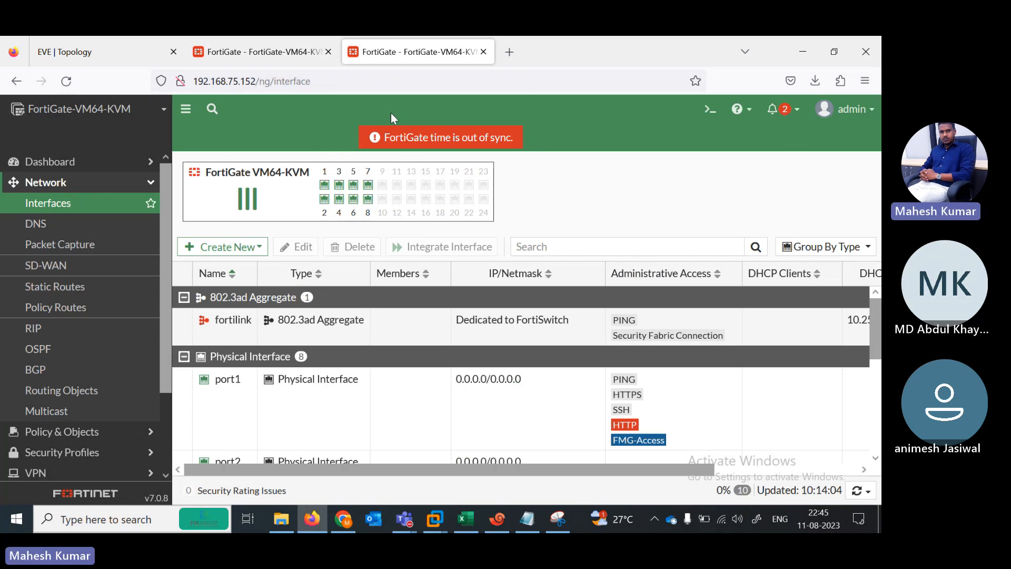
click(228, 51)
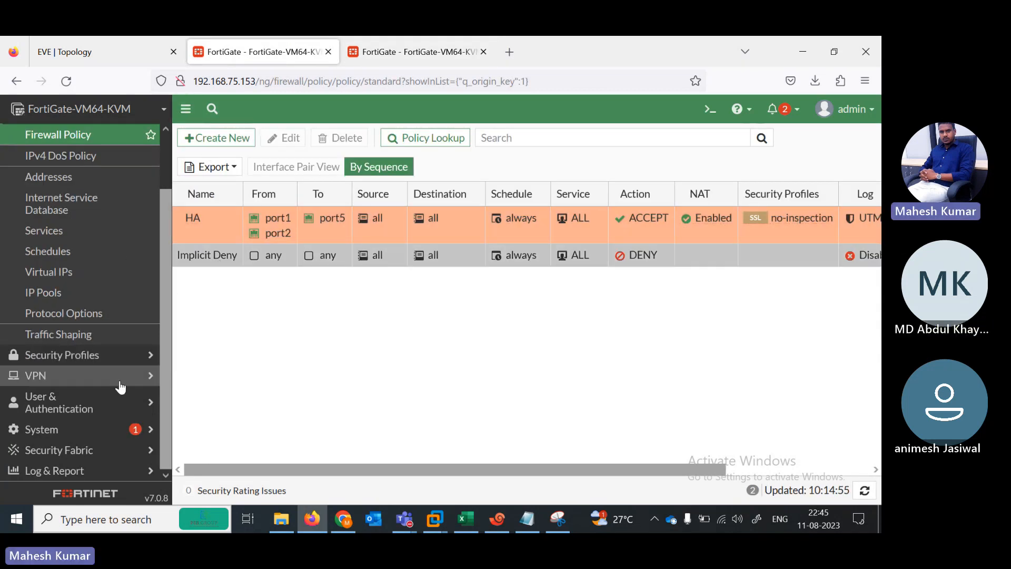
Step: Set the HA mode to Active-Passive with device priority 200
click(77, 441)
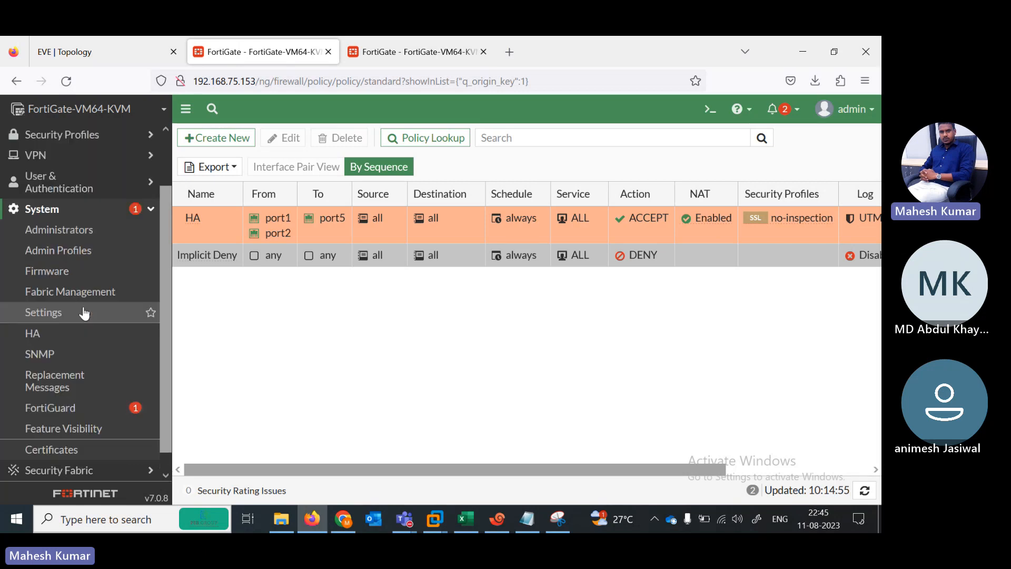
click(59, 338)
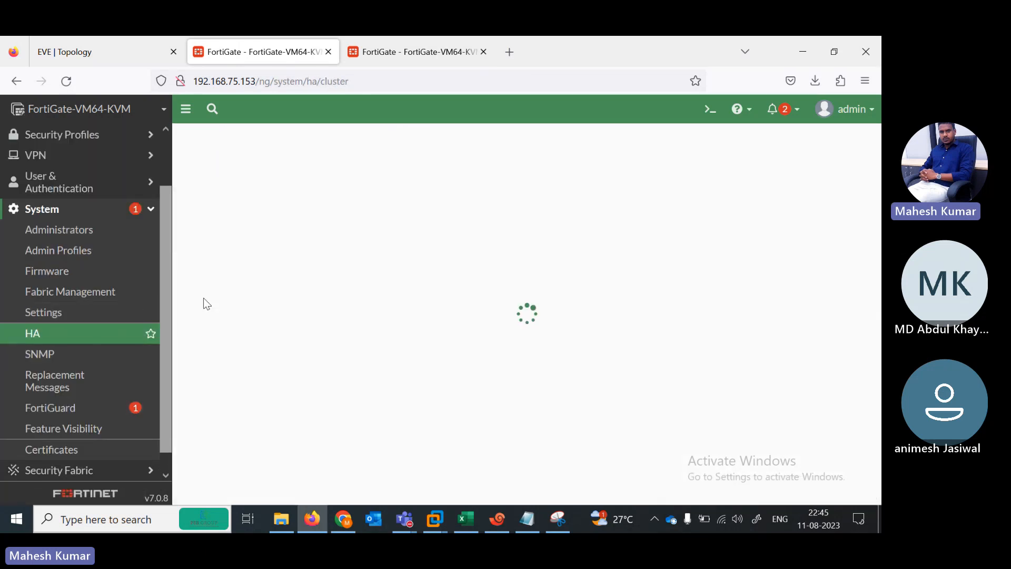
click(325, 169)
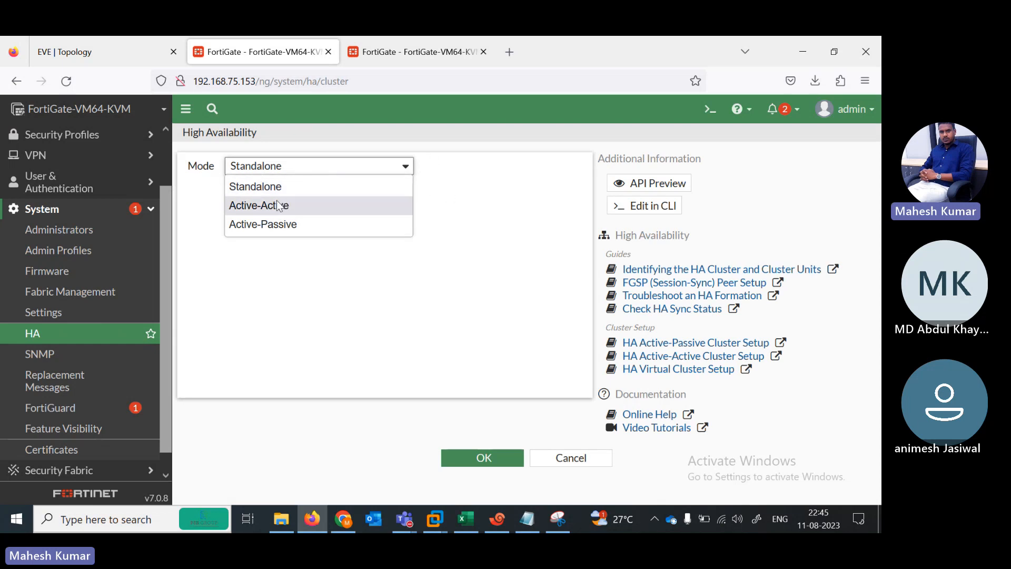
click(272, 227)
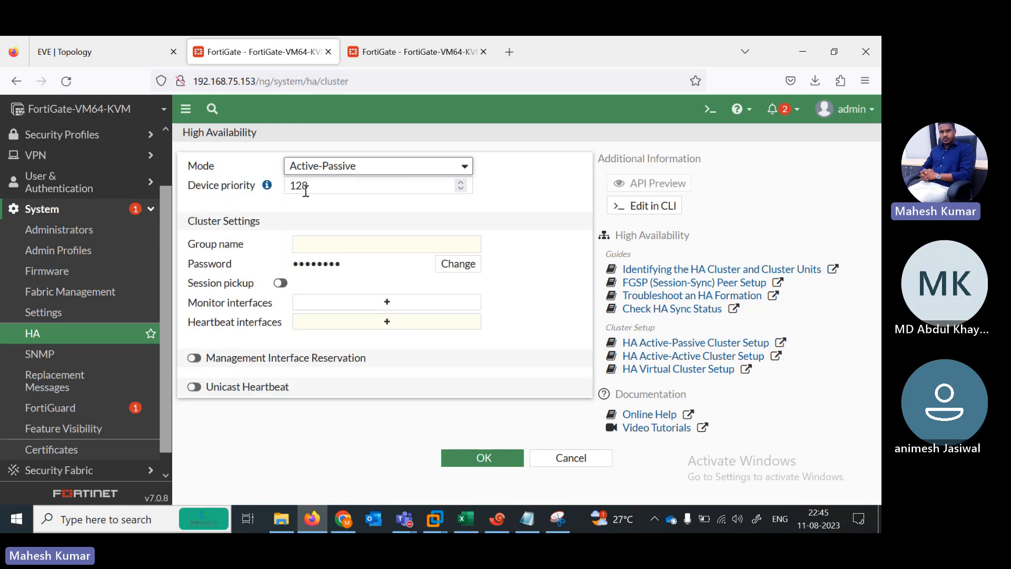
click(322, 187)
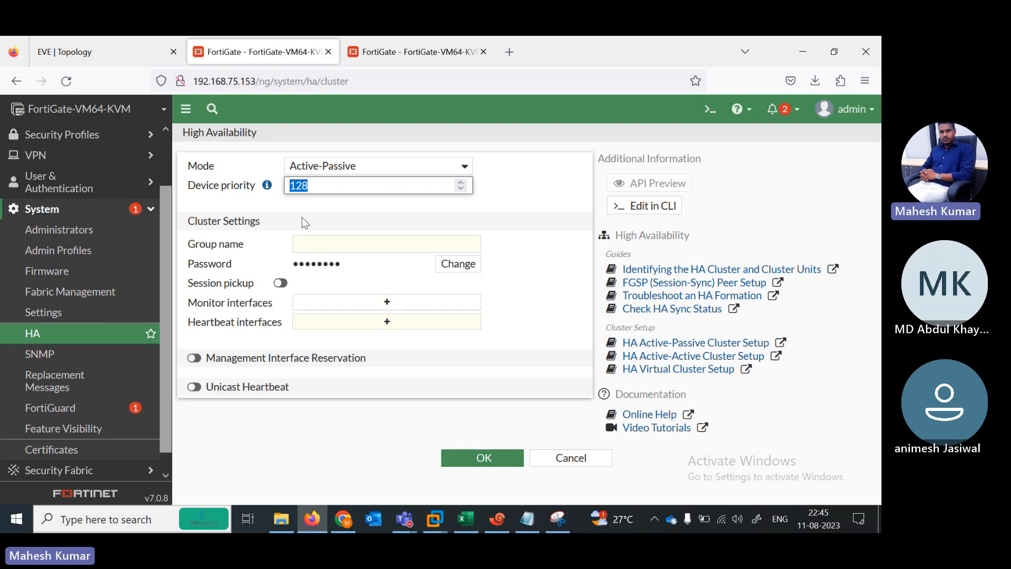
text(200)
Step: Set the group name LAB and a cluster password, then check monitored interfaces against the topology
click(368, 238)
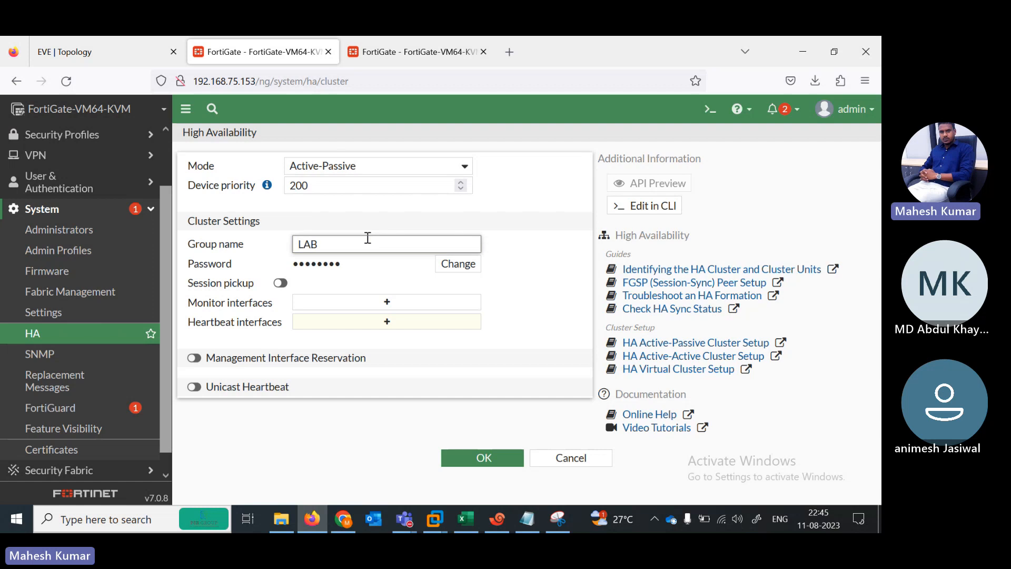
click(458, 264)
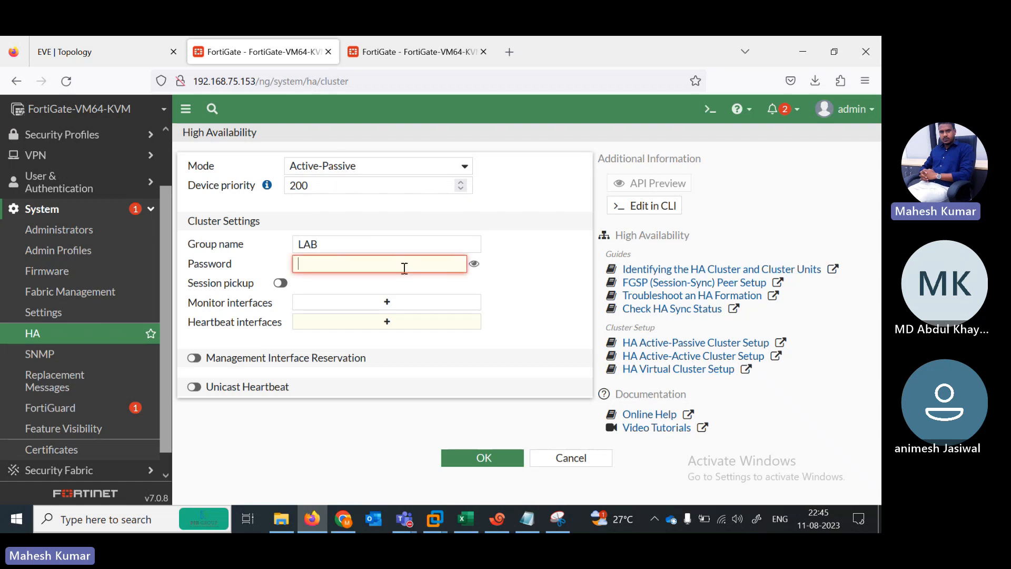
text(Lab@123)
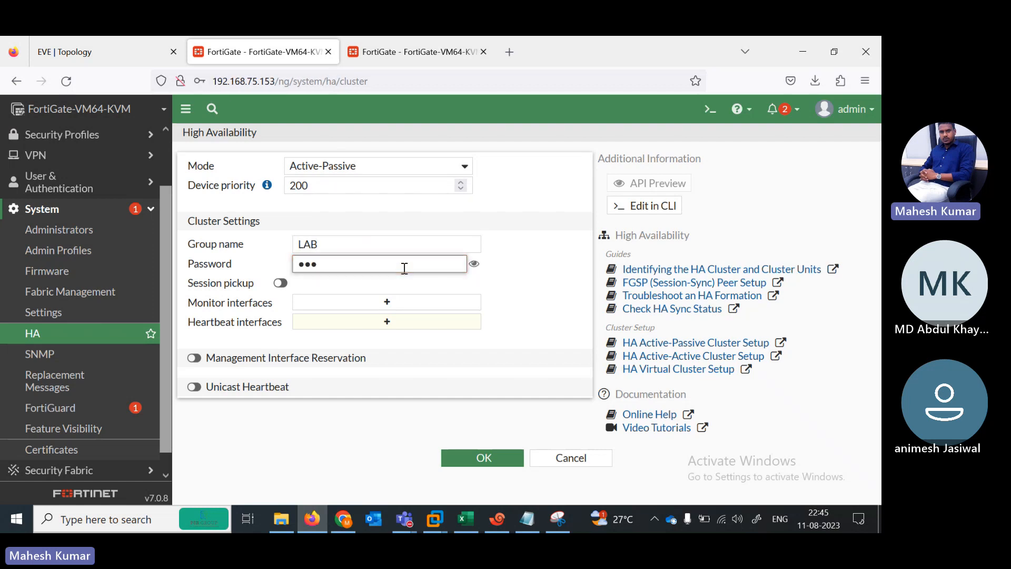
click(474, 264)
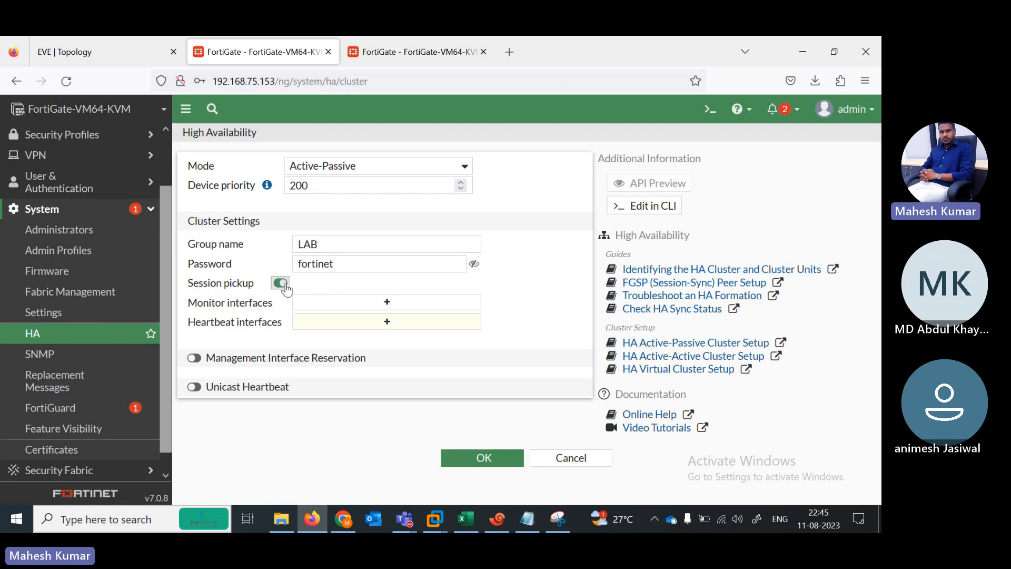
click(130, 59)
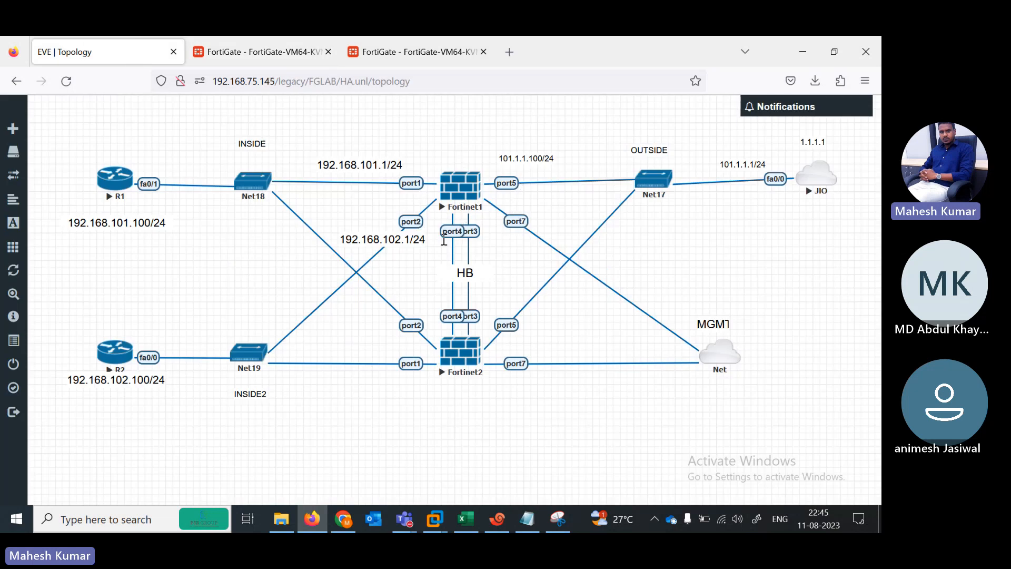
click(294, 58)
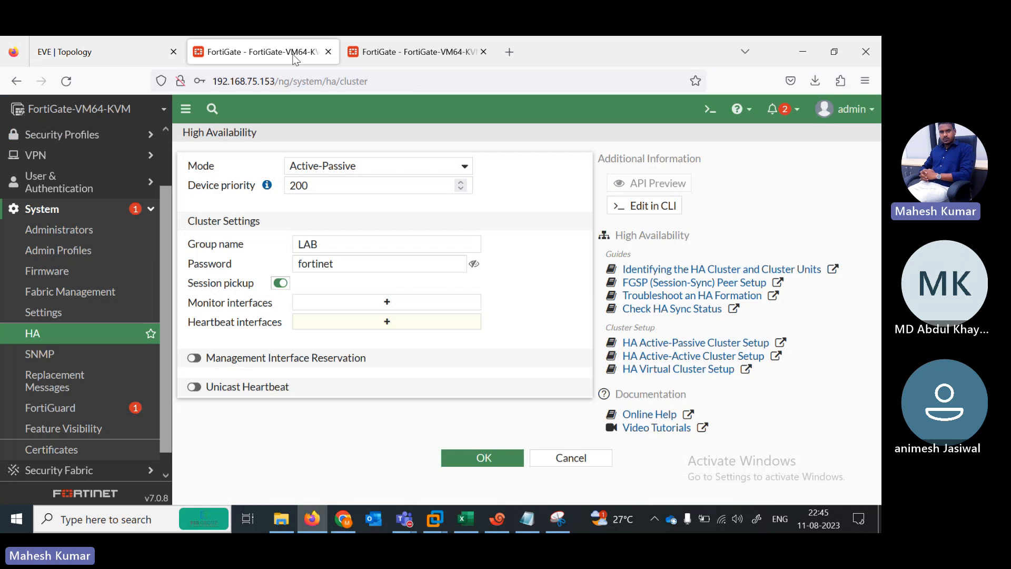
click(353, 307)
click(135, 37)
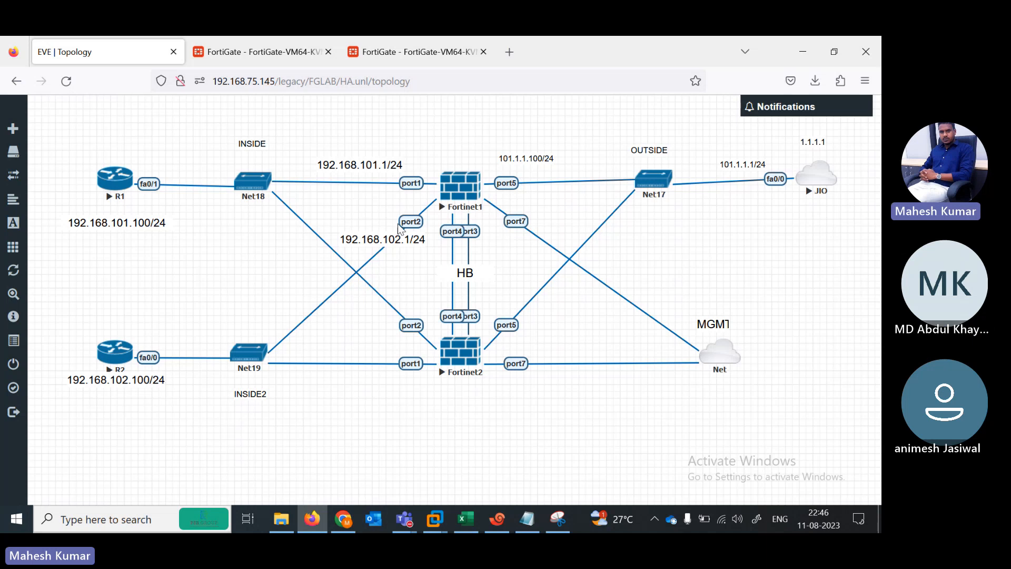
Step: On the HA page, add port1, port2 and port5 as monitored interfaces
click(309, 61)
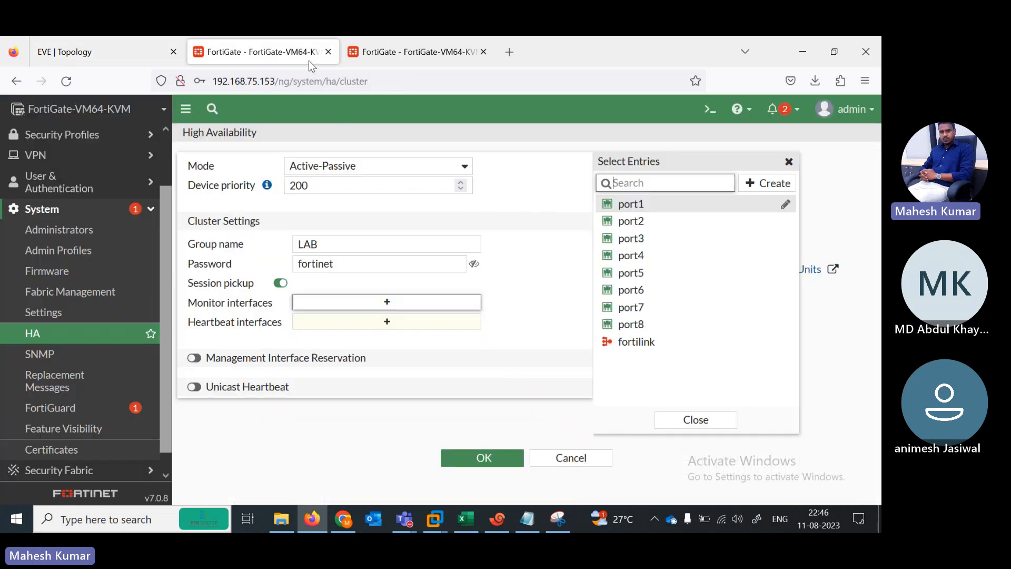
click(635, 206)
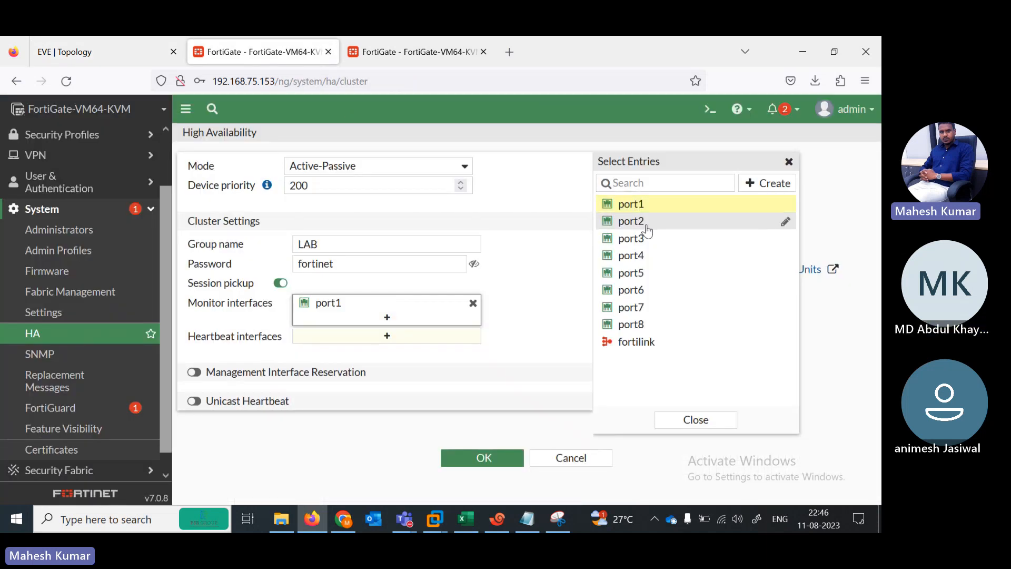
click(637, 222)
click(651, 275)
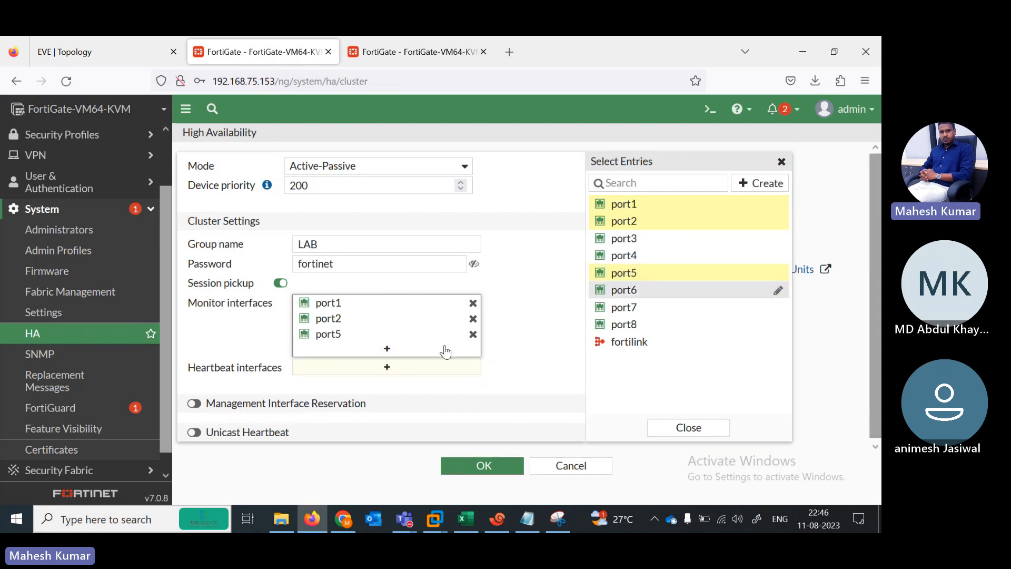
Step: Check the topology, then select port3 and port4 as the heartbeat interfaces
click(352, 368)
click(123, 46)
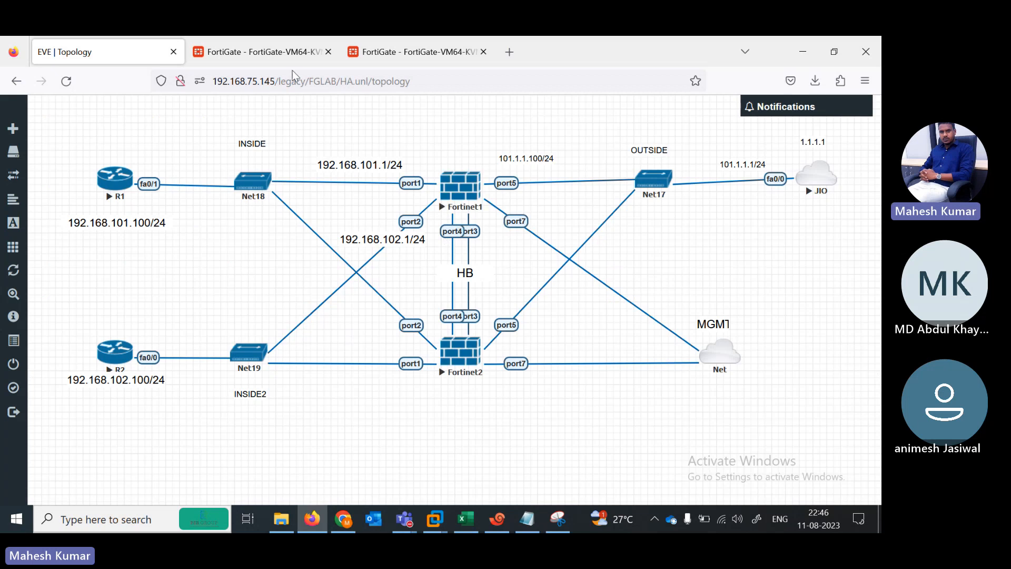
click(280, 59)
click(627, 255)
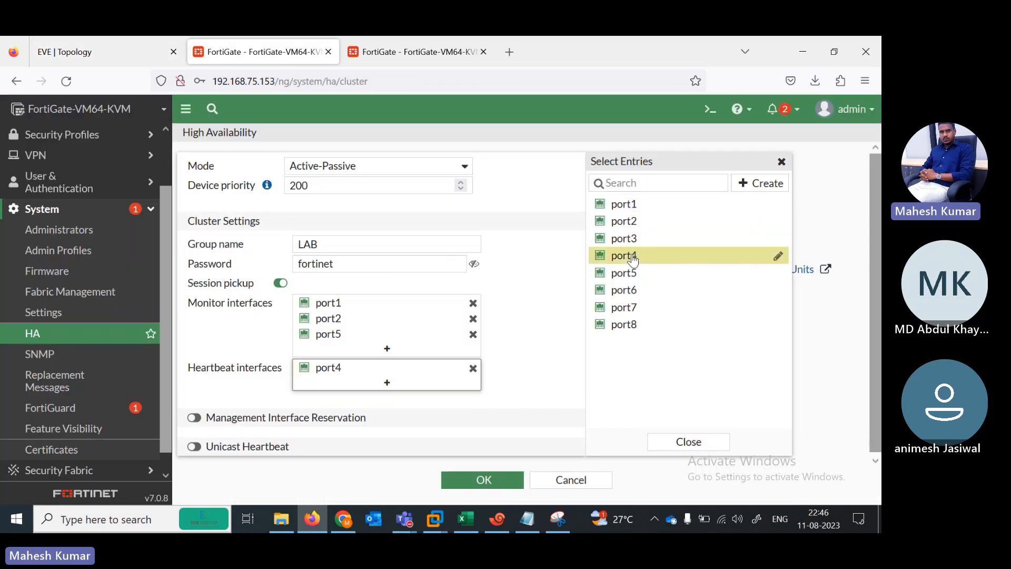
click(627, 238)
click(516, 323)
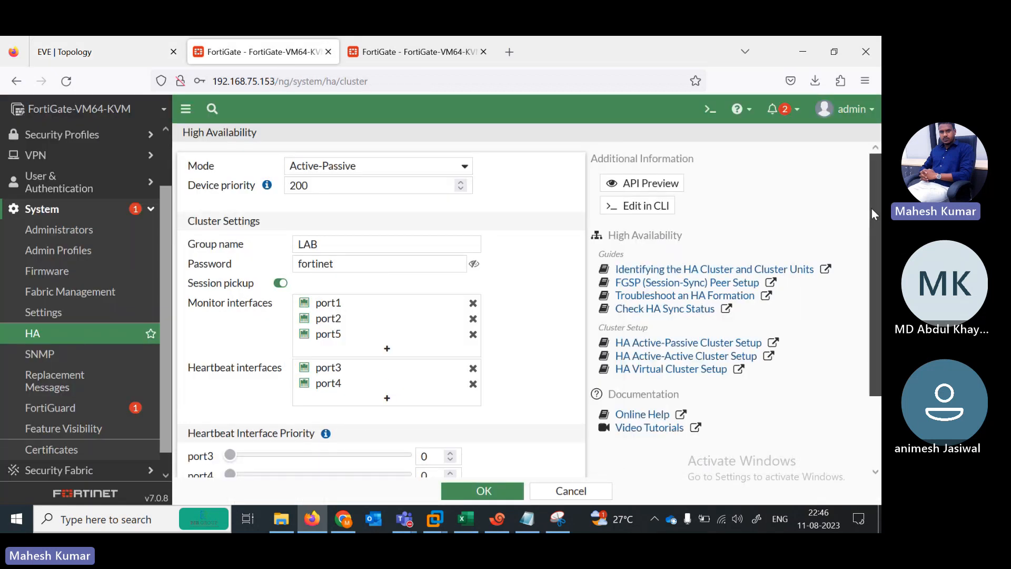
Step: Enter 100 as the port3 and port4 heartbeat priorities, then return to the EVE topology
scroll(382, 305, down, 2)
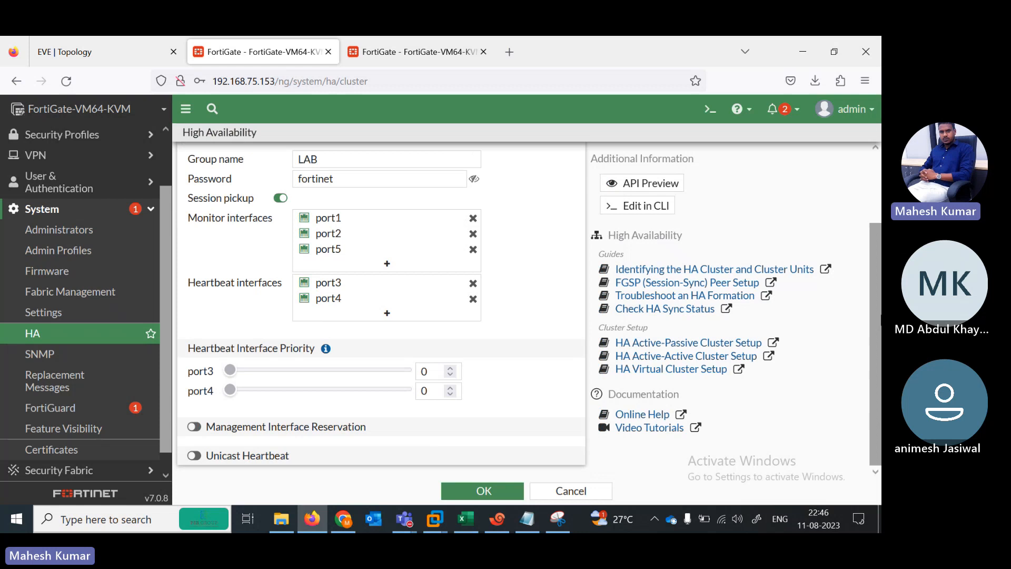
click(453, 372)
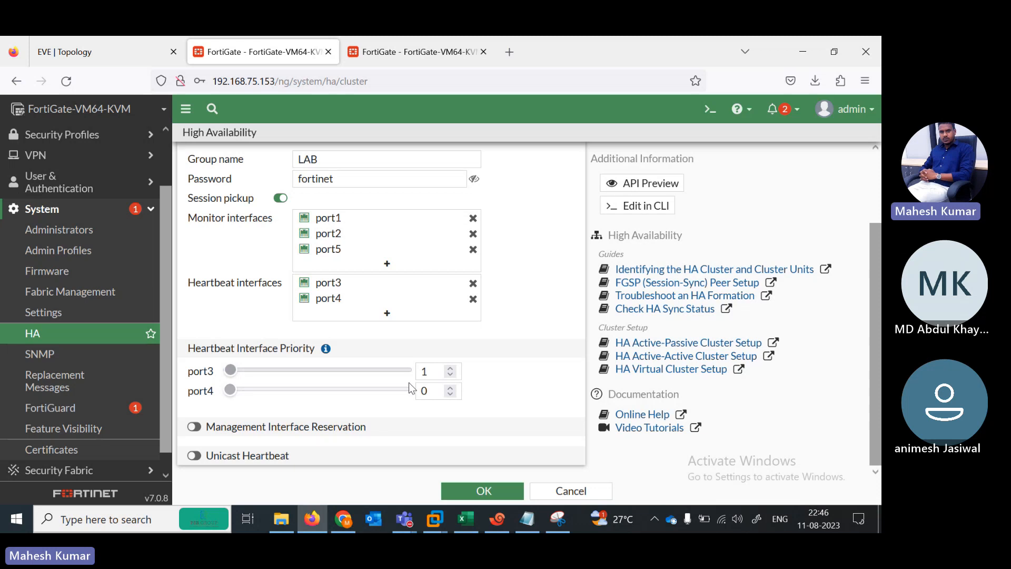
click(410, 521)
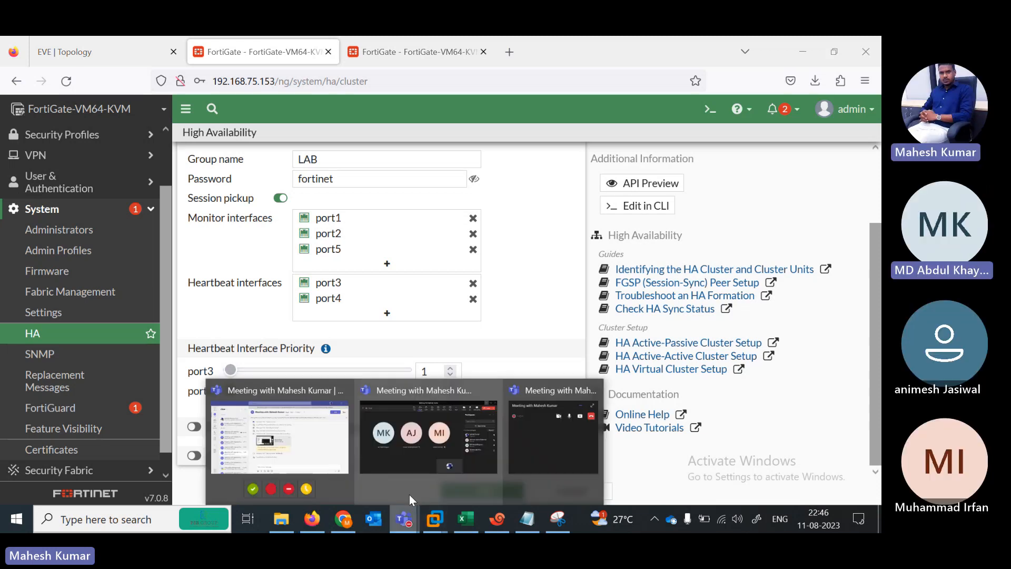
click(431, 371)
text(1)
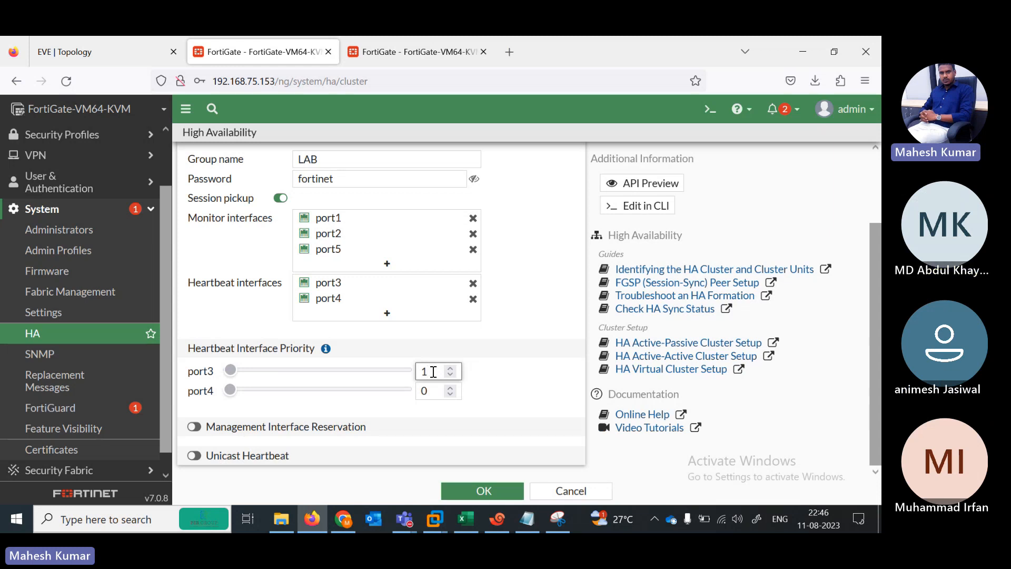
text(00)
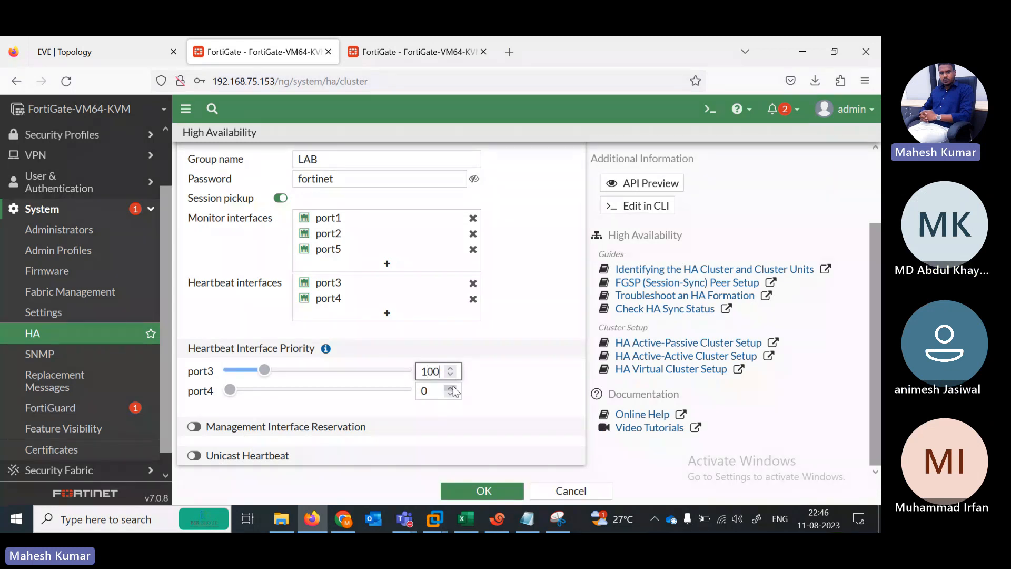
click(451, 387)
click(436, 391)
text(00)
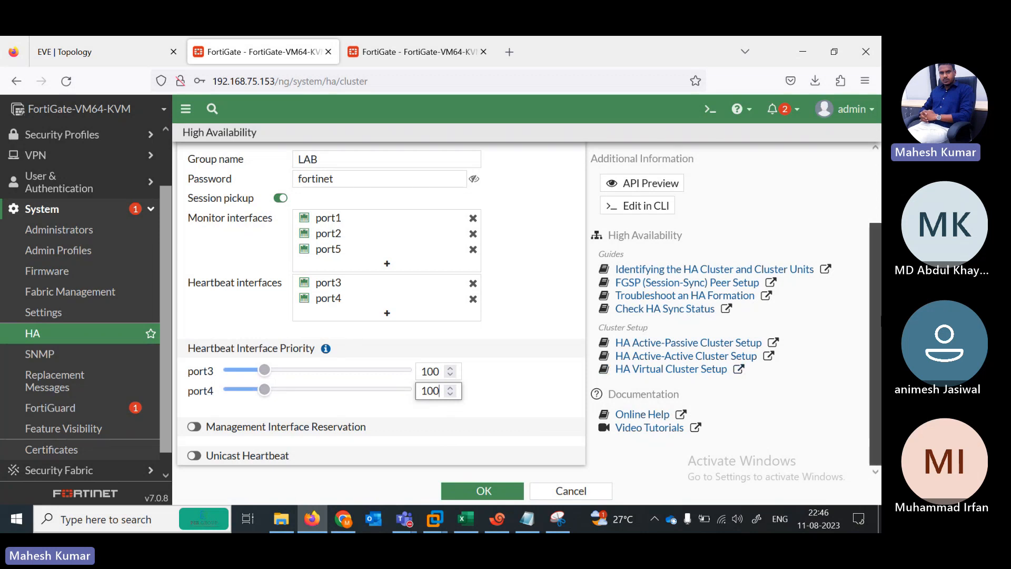
scroll(382, 311, up, 2)
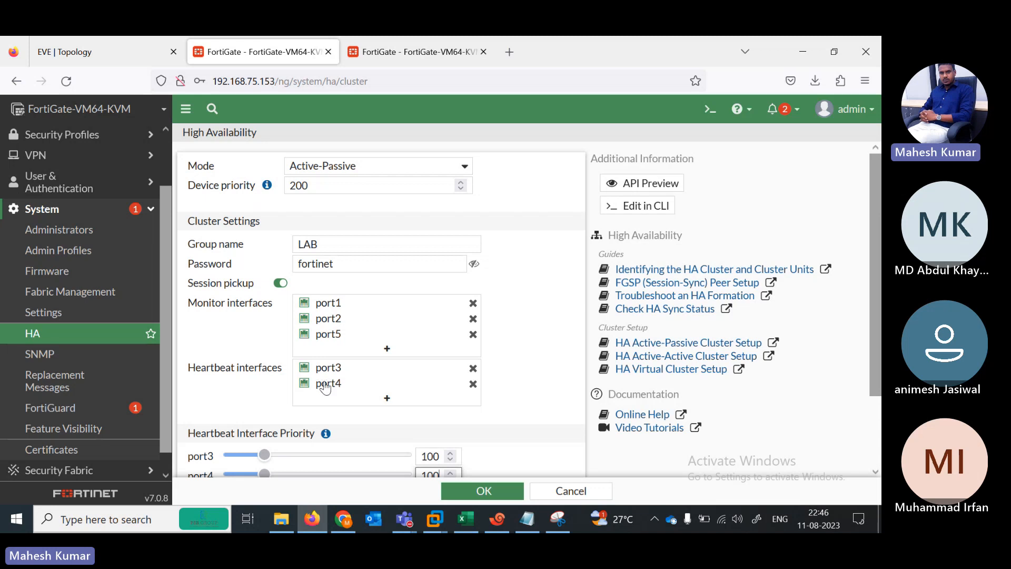
click(129, 58)
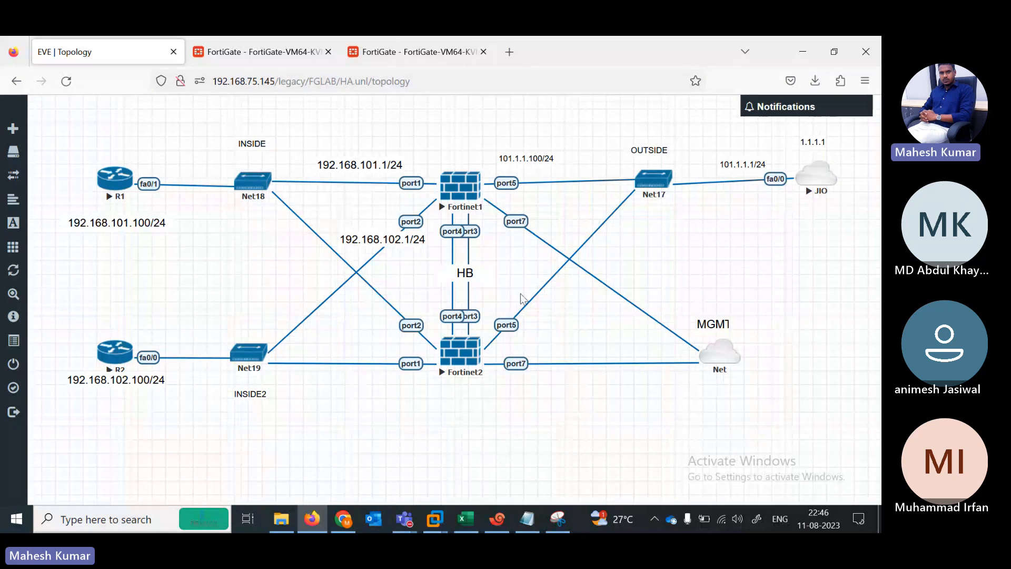
Step: Back on the HA form, start clearing the port3 and port4 heartbeat priority values
click(279, 51)
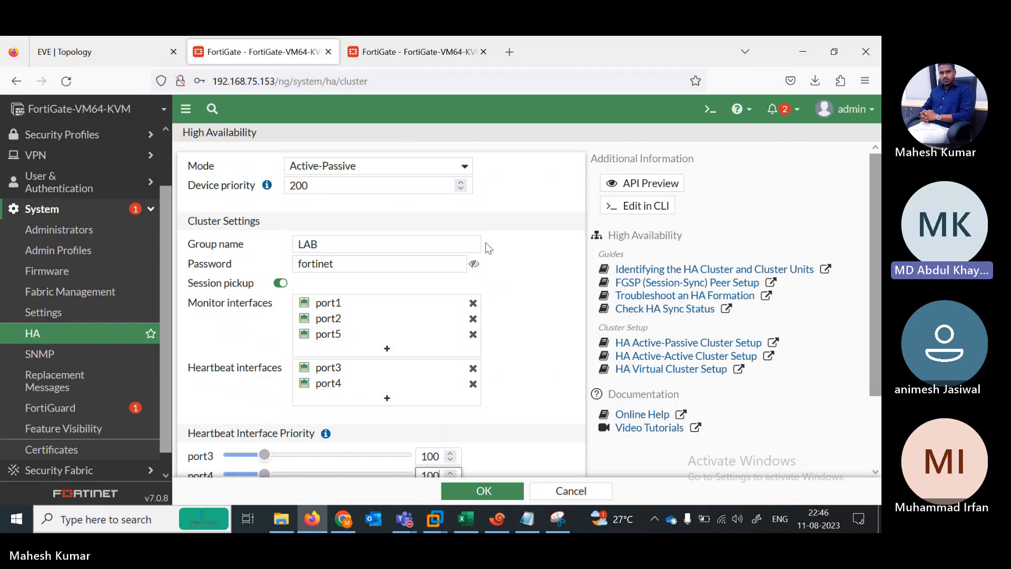
mouse_move(875, 179)
mouse_down()
mouse_move(875, 243)
mouse_move(871, 166)
mouse_up()
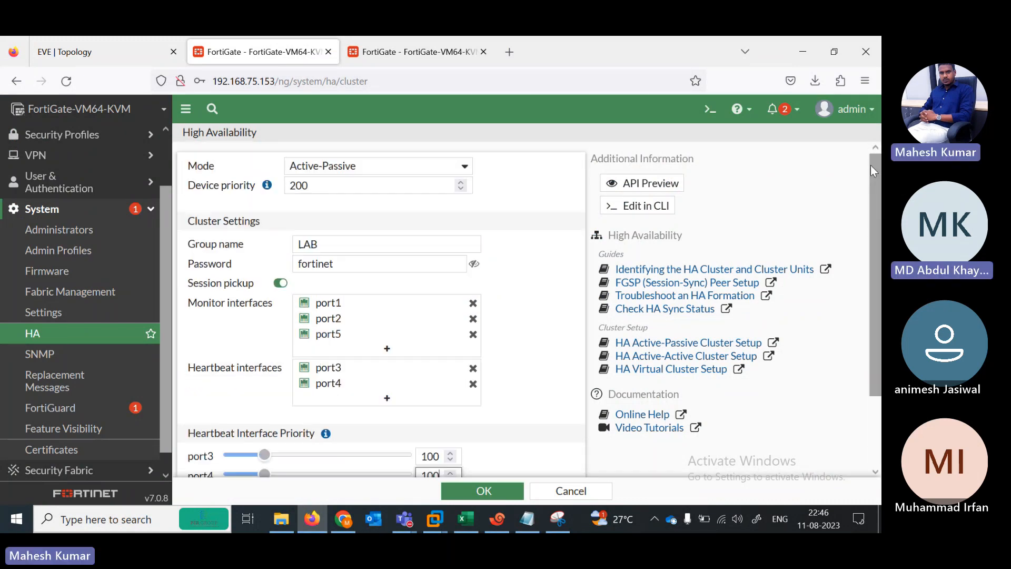
scroll(468, 416, down, 2)
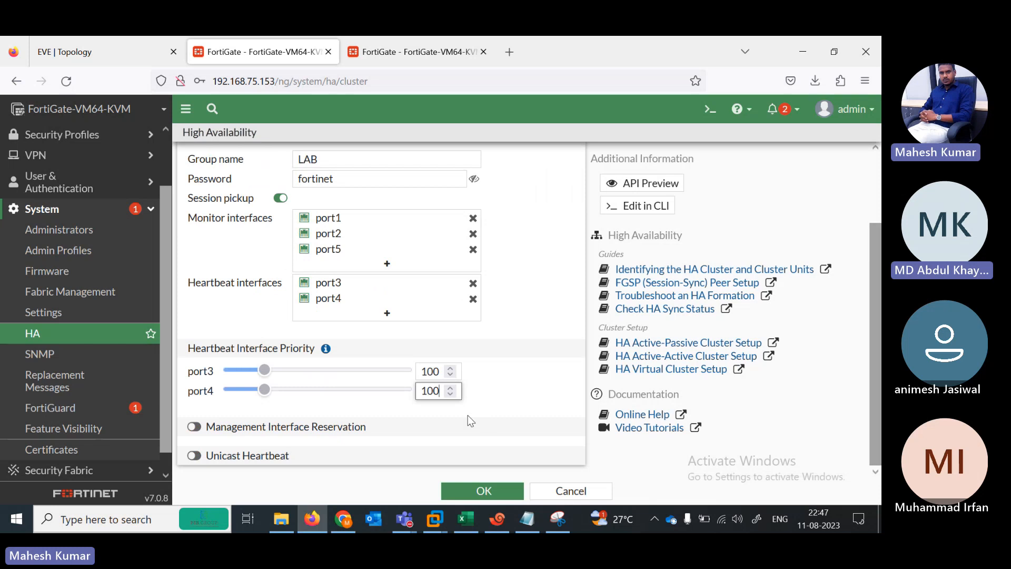
click(439, 375)
key(BackSpace)
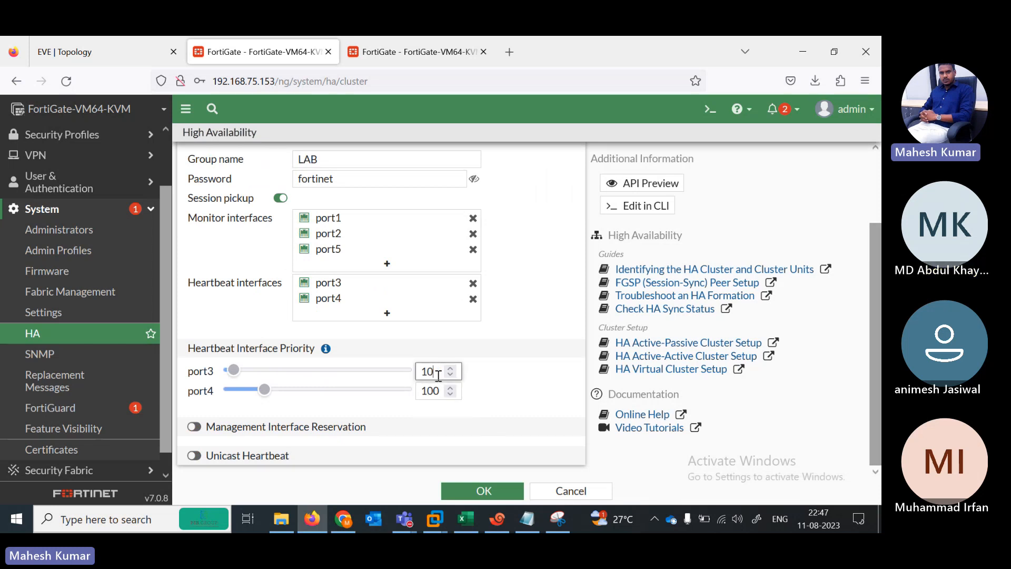
click(442, 388)
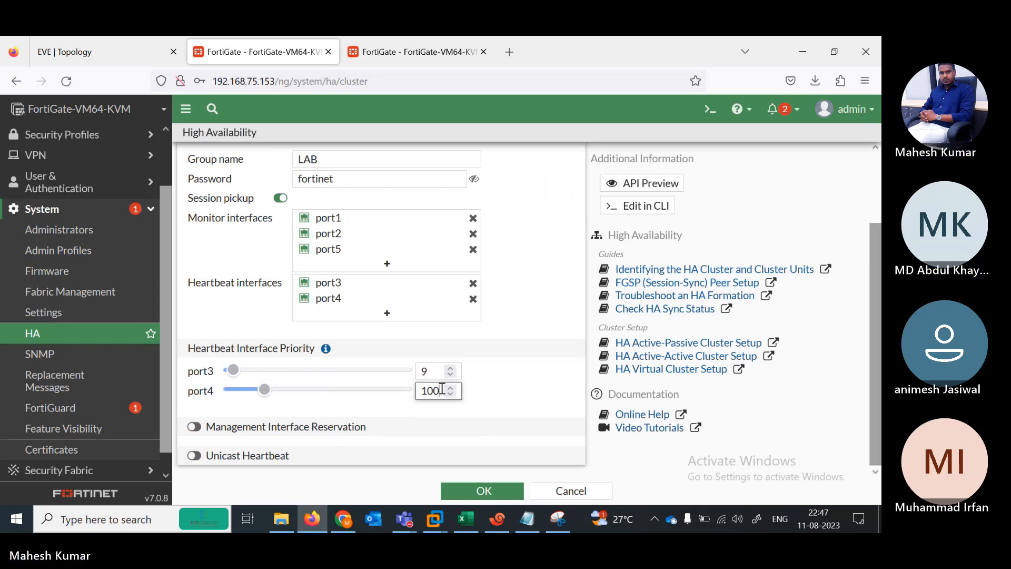
key(BackSpace)
key(BackSpace)
key(BackSpace)
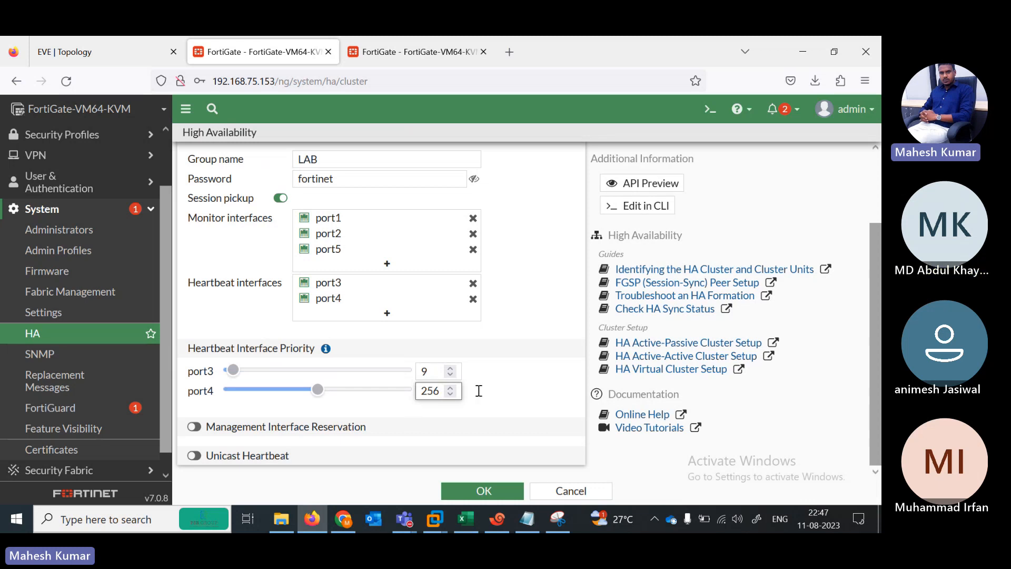
click(451, 387)
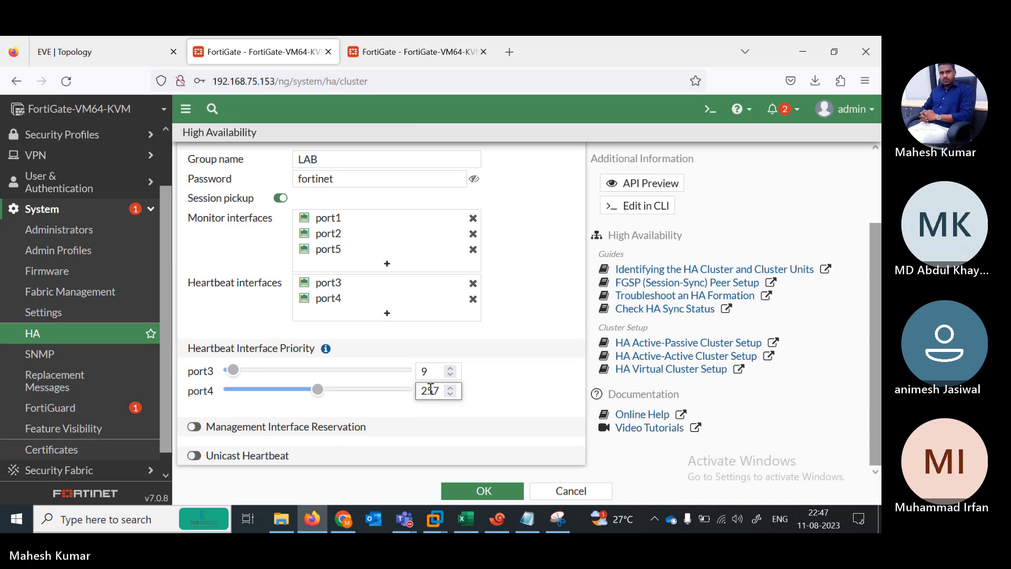
Step: Retype the port3 heartbeat priority over several attempts
click(433, 371)
key(BackSpace)
text(257)
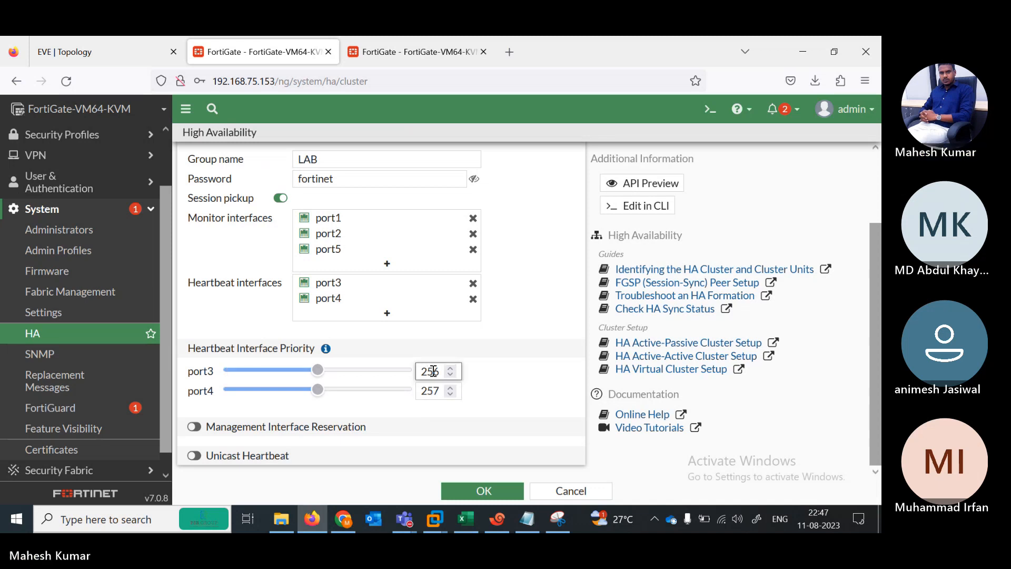
key(BackSpace)
key(BackSpace)
key(BackSpace)
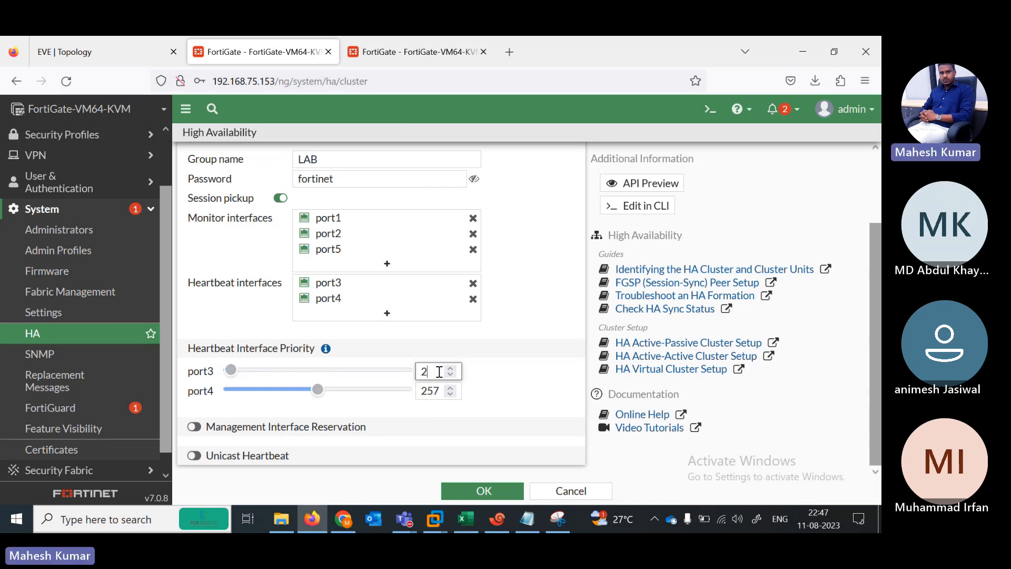
text(21)
key(BackSpace)
text(56)
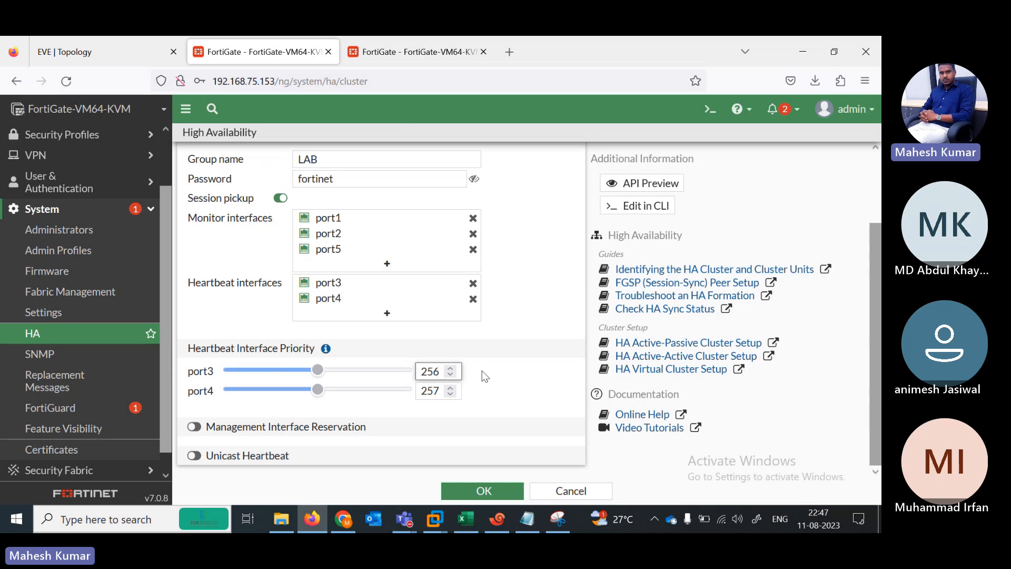
key(BackSpace)
key(BackSpace)
text(56)
key(BackSpace)
text(6)
Step: Bring the port3 and port4 heartbeat priority sliders down to 99 each
click(450, 369)
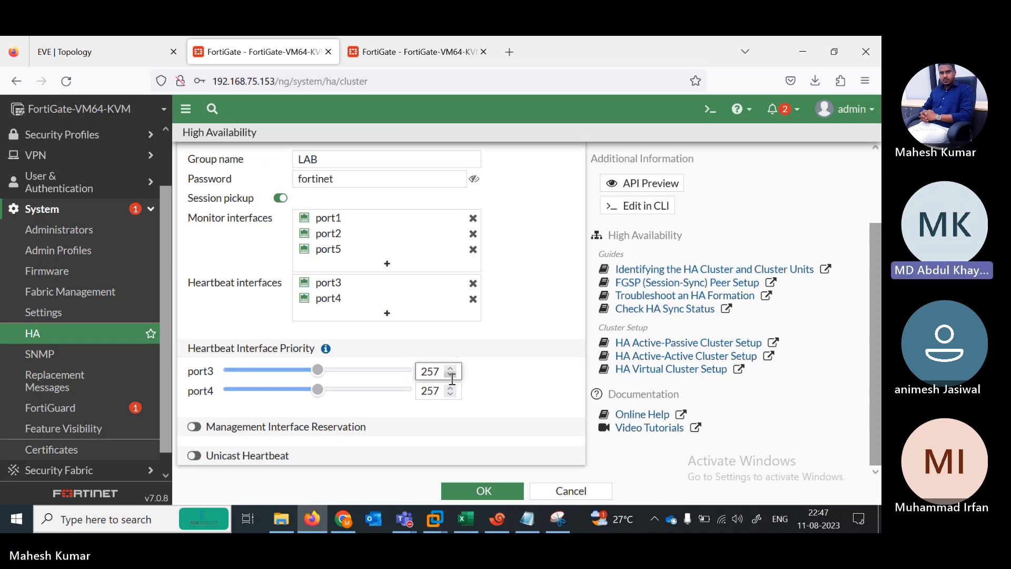
click(451, 376)
click(451, 376)
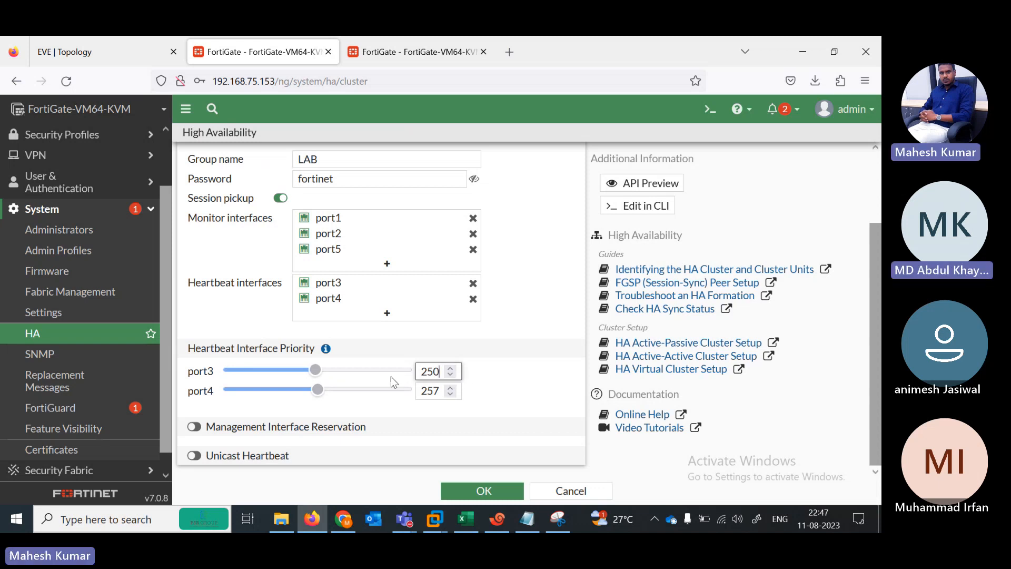
drag(315, 371, 265, 370)
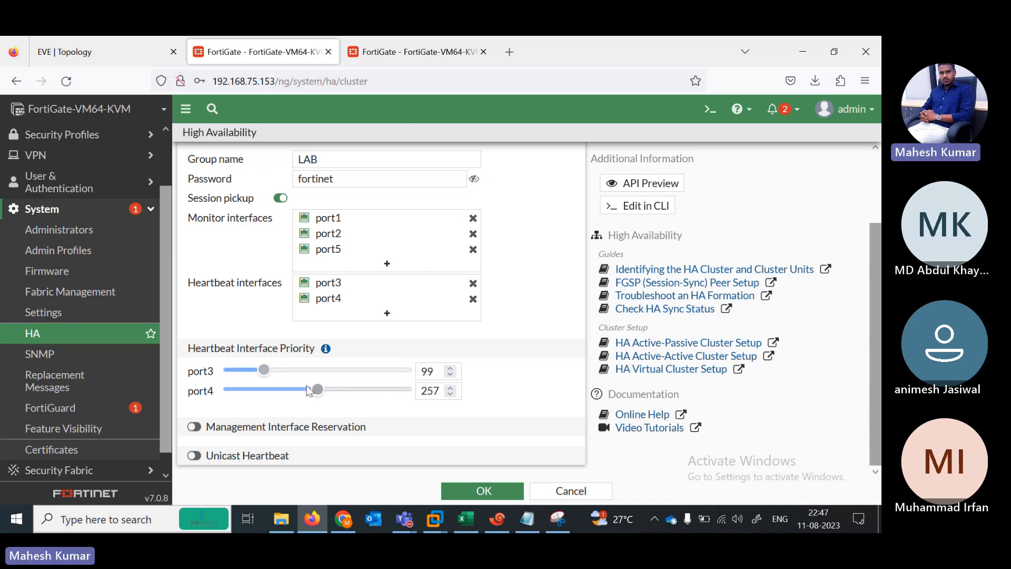
drag(318, 390, 266, 388)
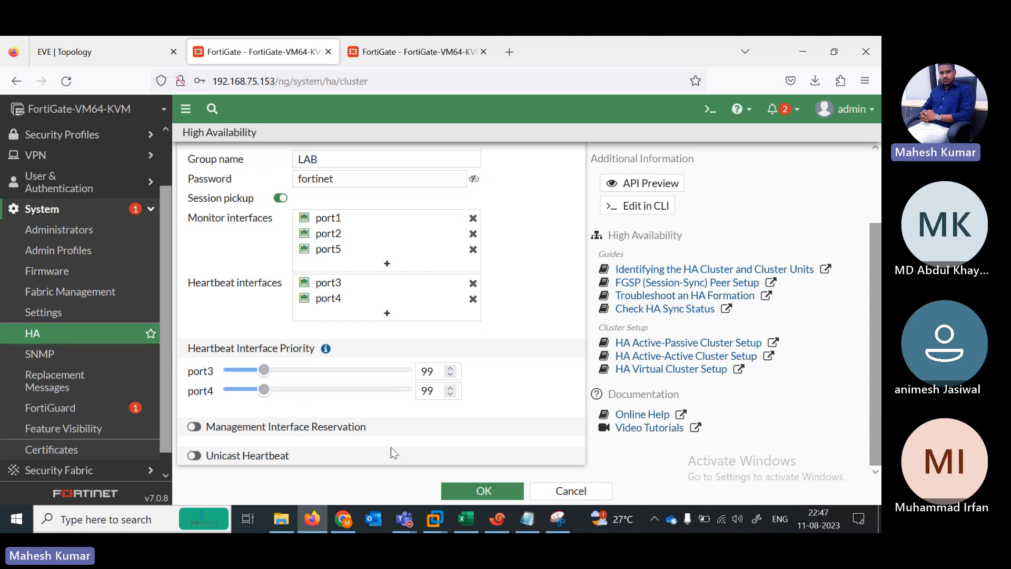
Step: Save the 192.168.75.153 HA settings and open System > HA on 192.168.75.152
click(463, 491)
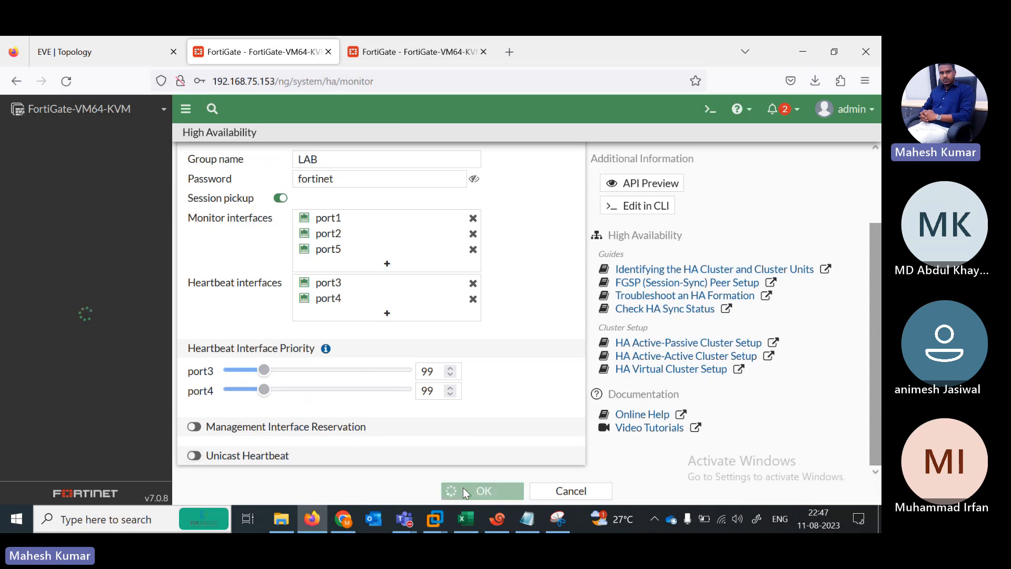
click(405, 48)
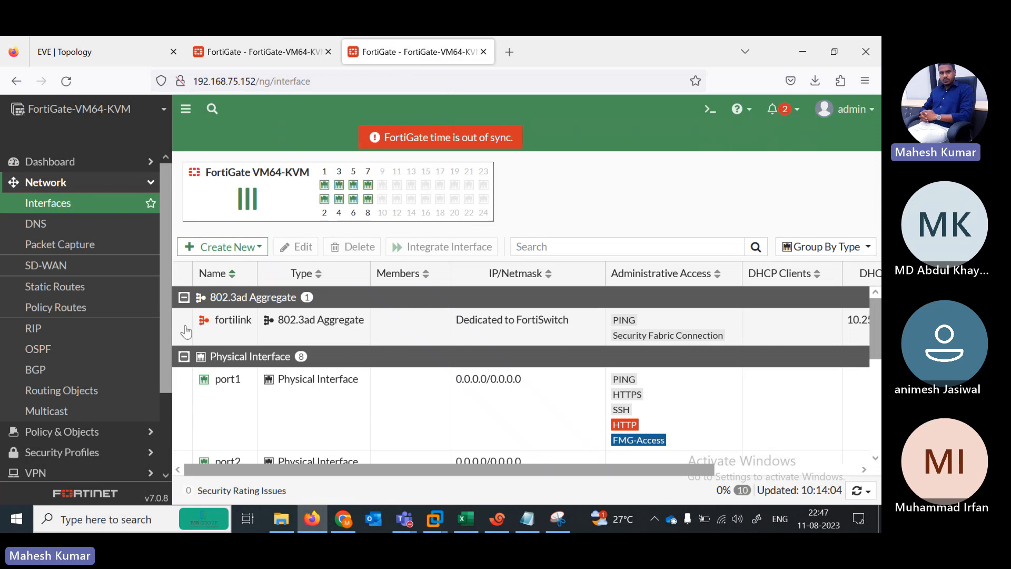
drag(162, 344, 162, 435)
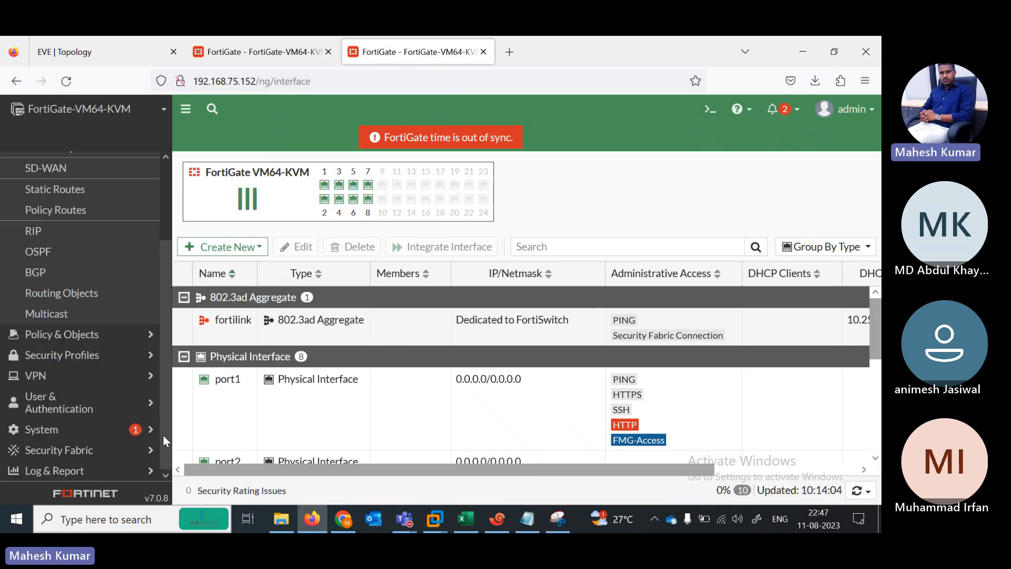
click(68, 429)
click(57, 326)
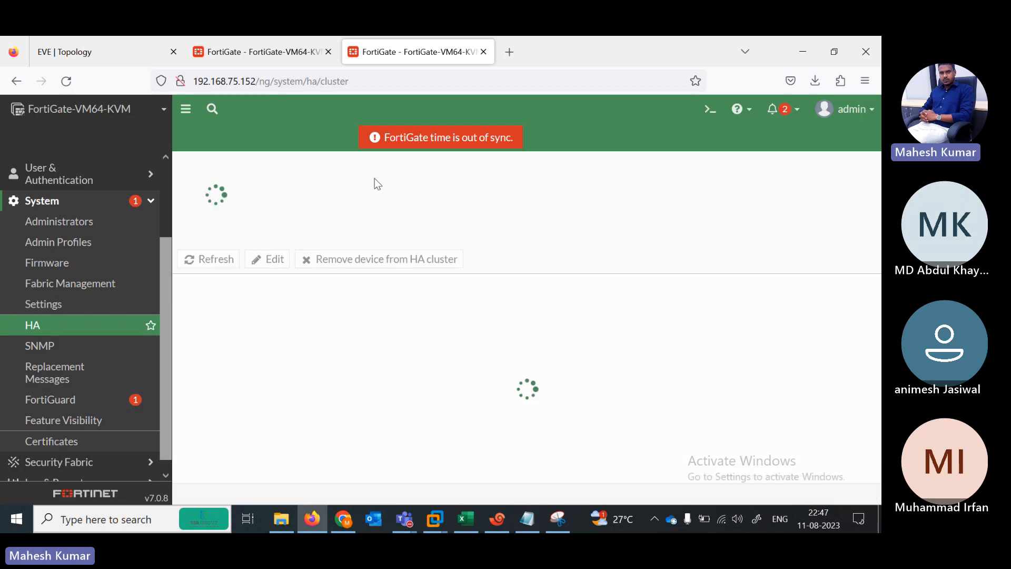
Step: Set 192.168.75.152's HA mode to Active-Passive and check its device priority
click(372, 195)
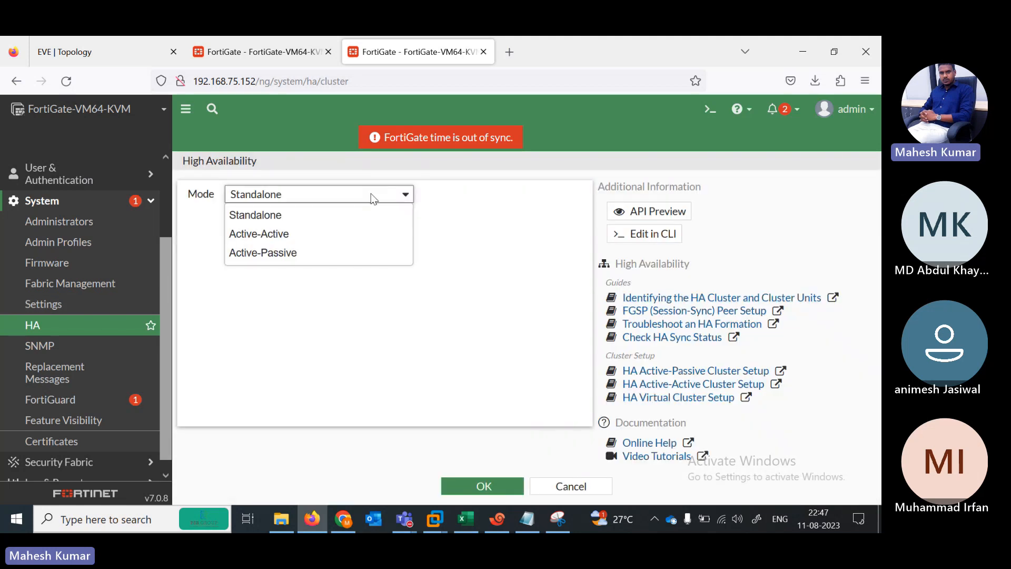
click(318, 254)
click(320, 220)
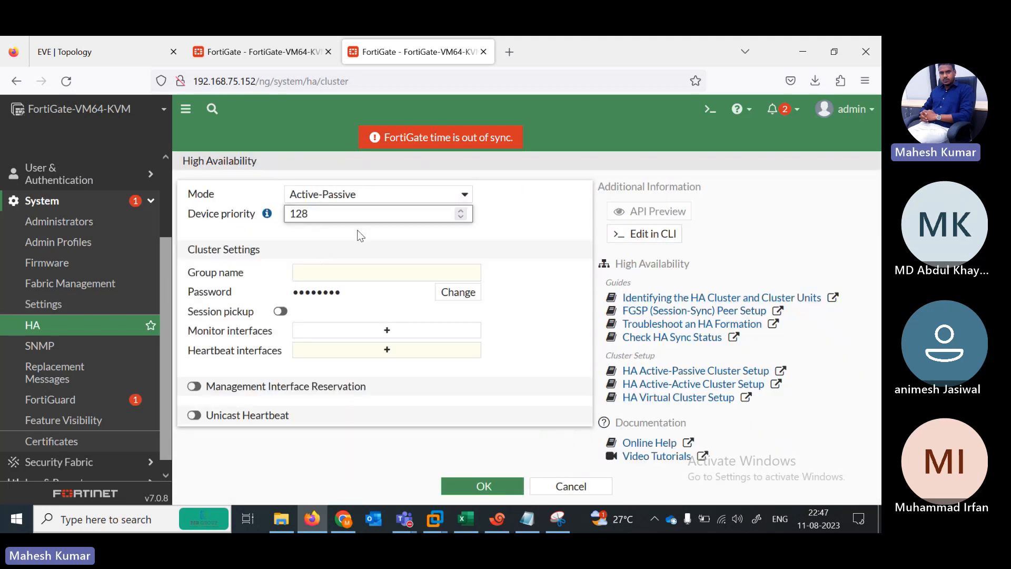
click(286, 48)
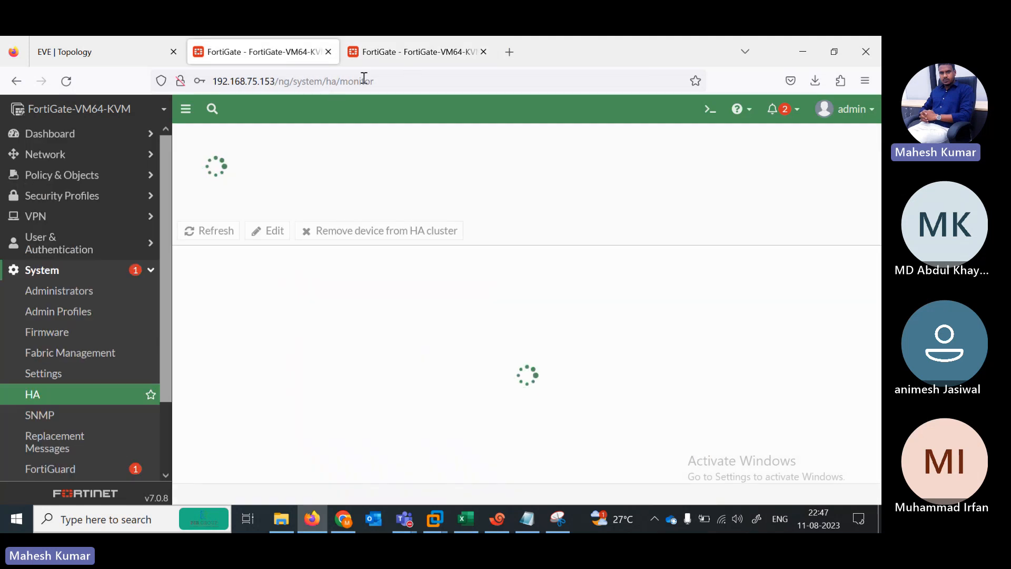
Step: Give 192.168.75.152 group name LAB and the cluster password, and enable session pickup
click(387, 60)
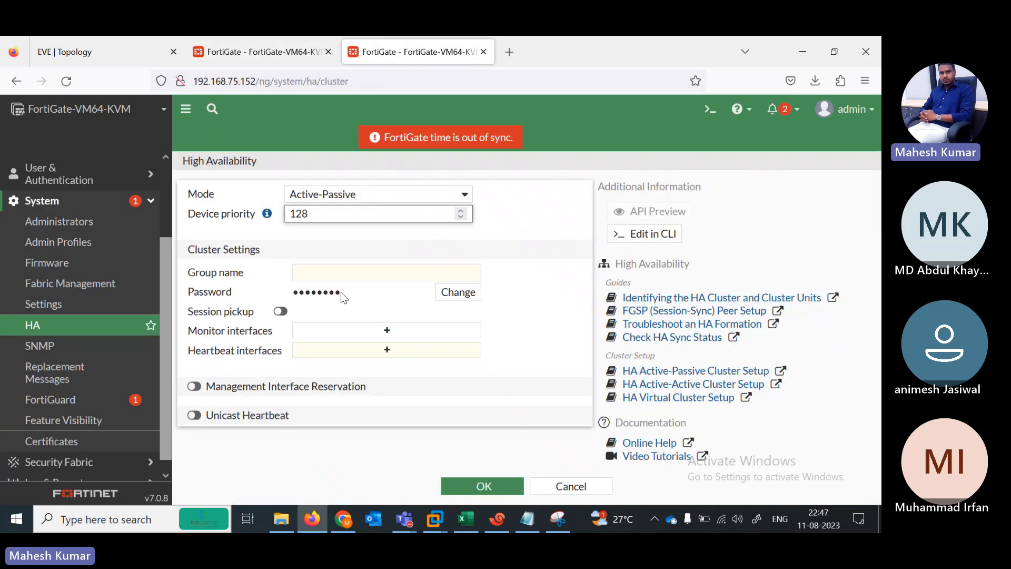
click(330, 279)
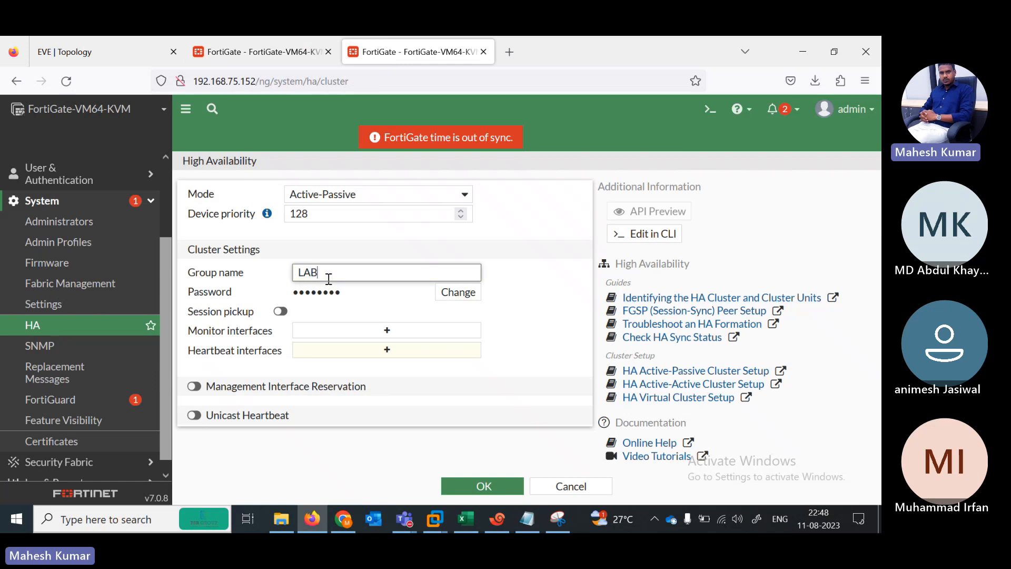
click(458, 291)
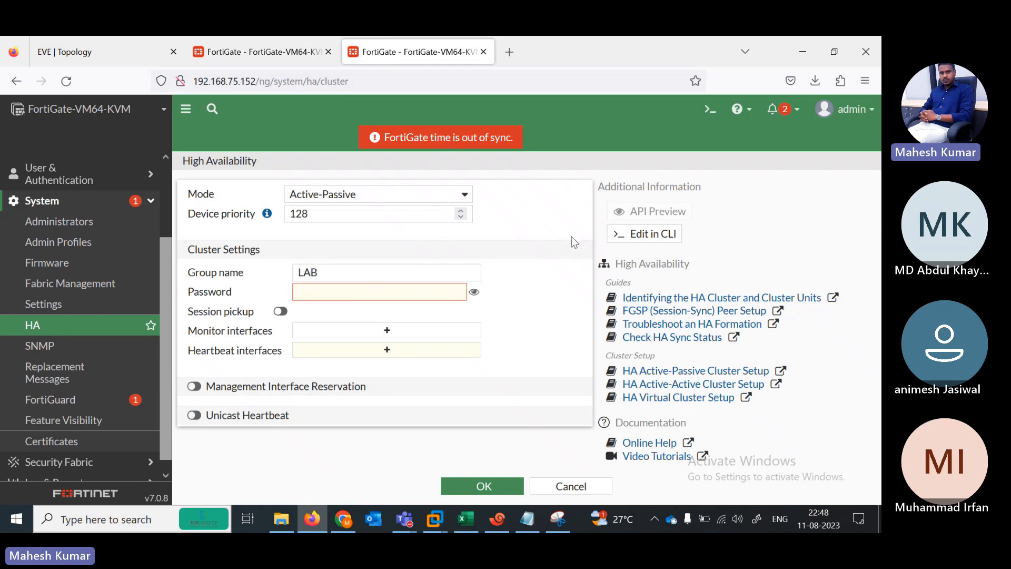
click(430, 290)
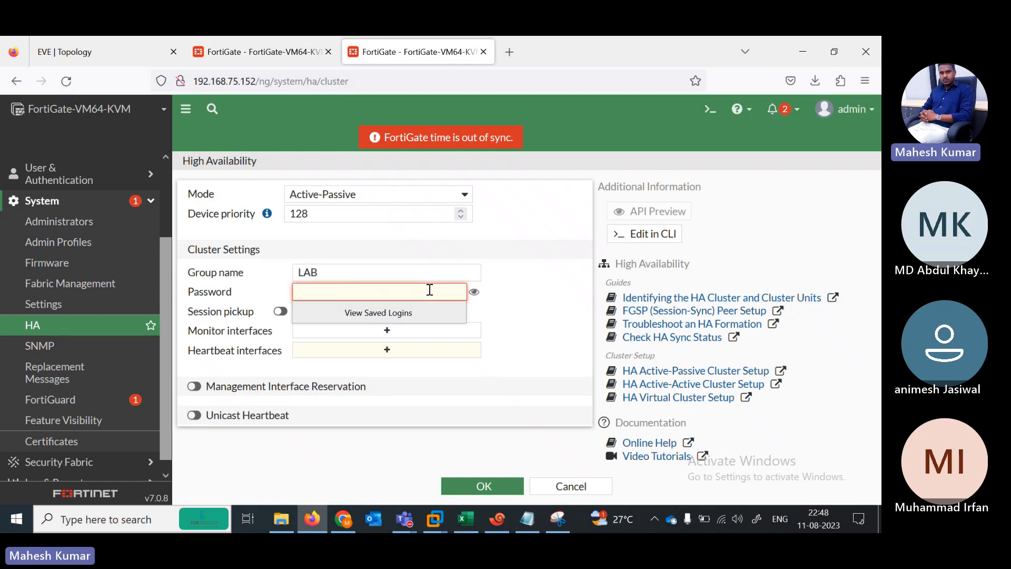
text(12)
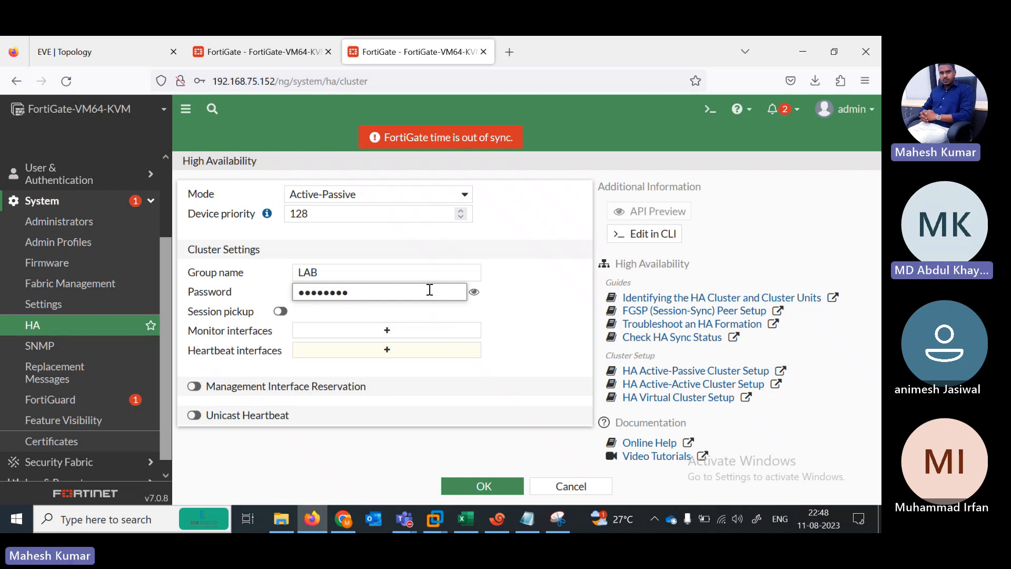
click(474, 291)
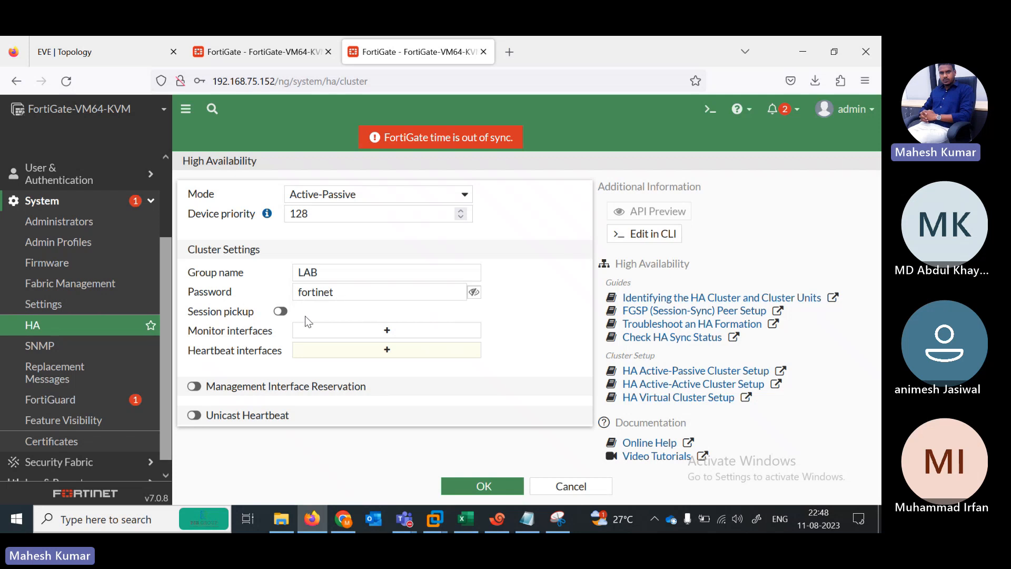
click(280, 312)
Step: Monitor port1, port2 and port5 and use port3 and port4 as heartbeat interfaces
click(380, 330)
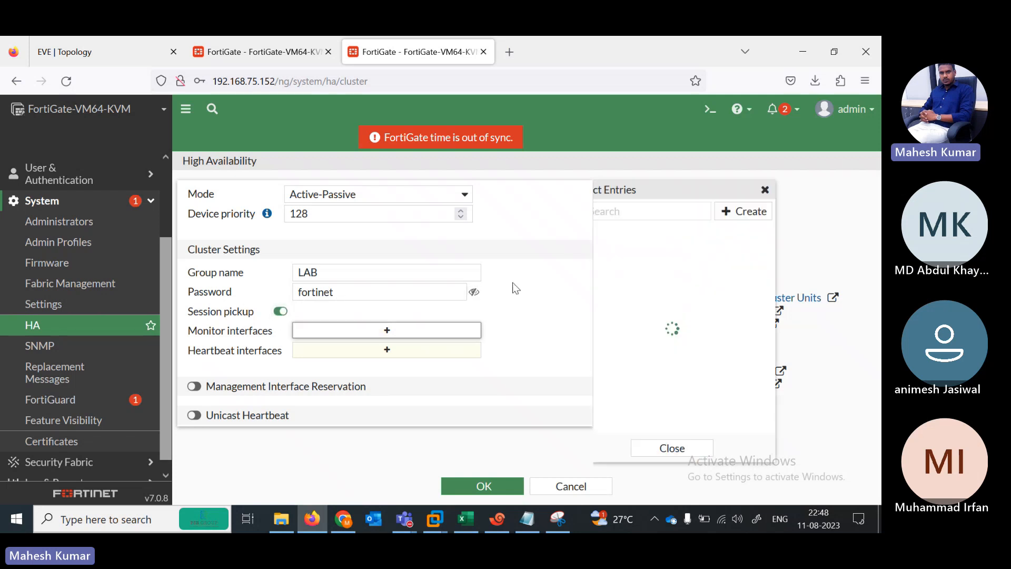
click(122, 44)
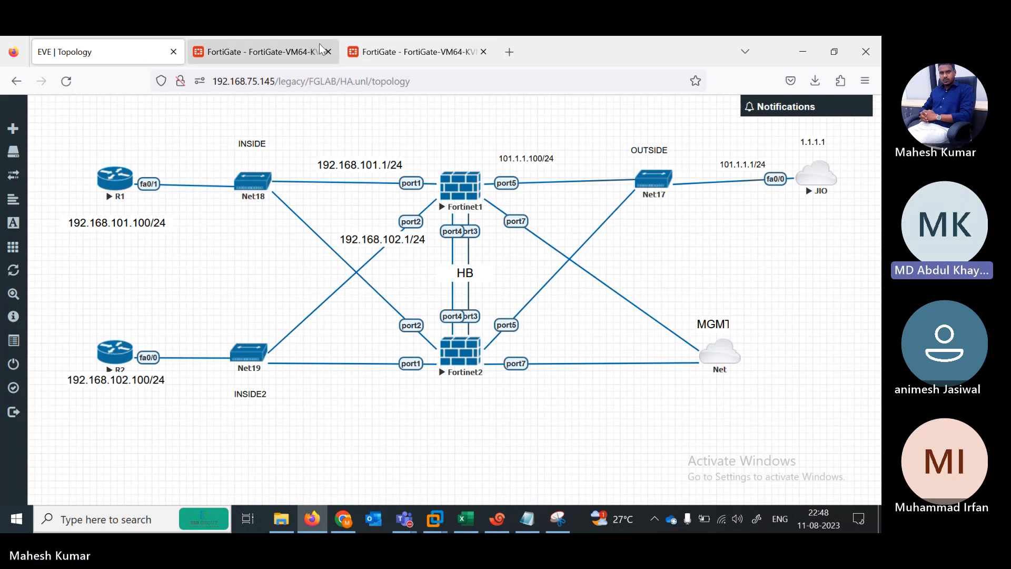
click(393, 43)
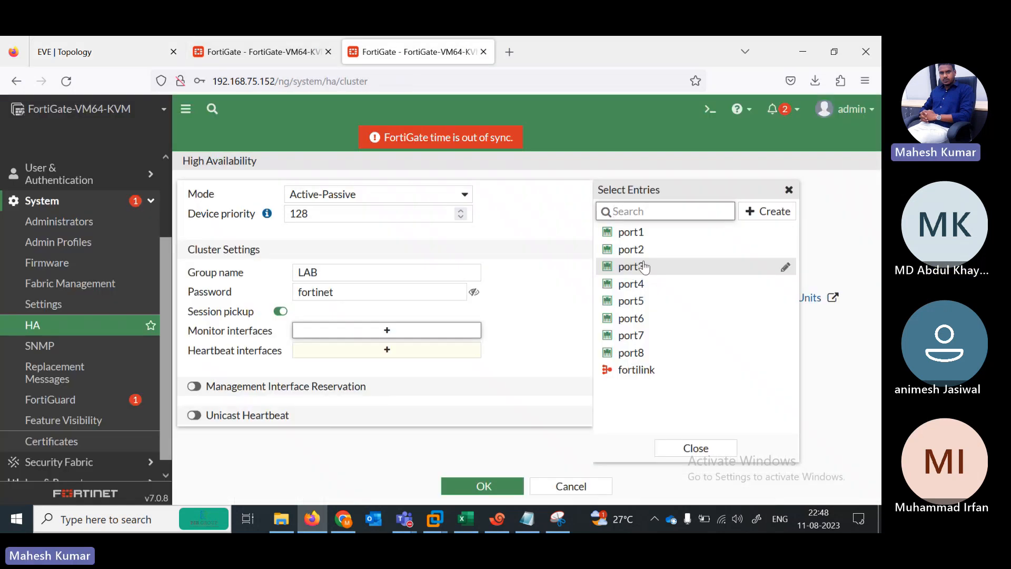
click(636, 232)
click(636, 250)
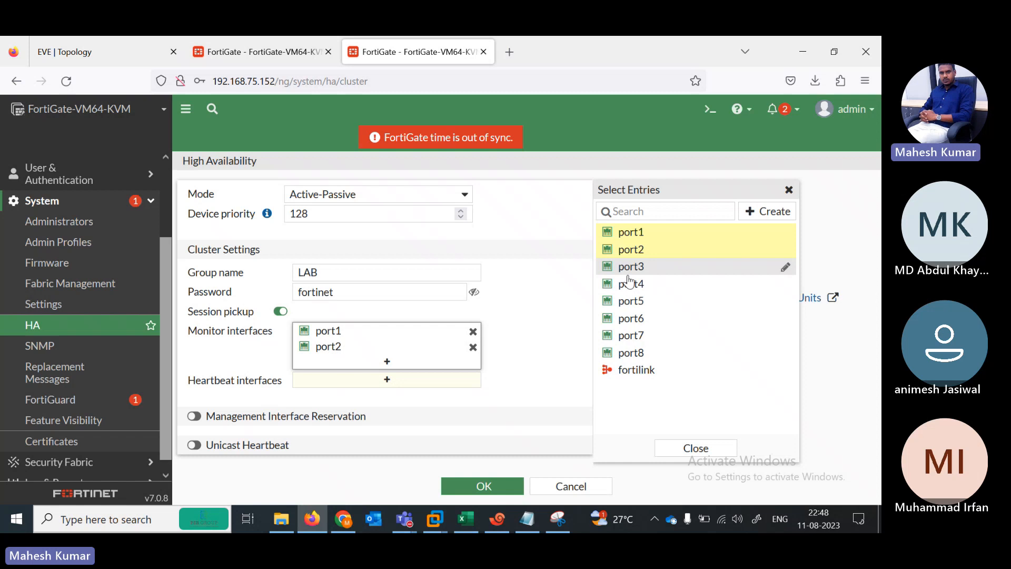
click(631, 306)
click(380, 396)
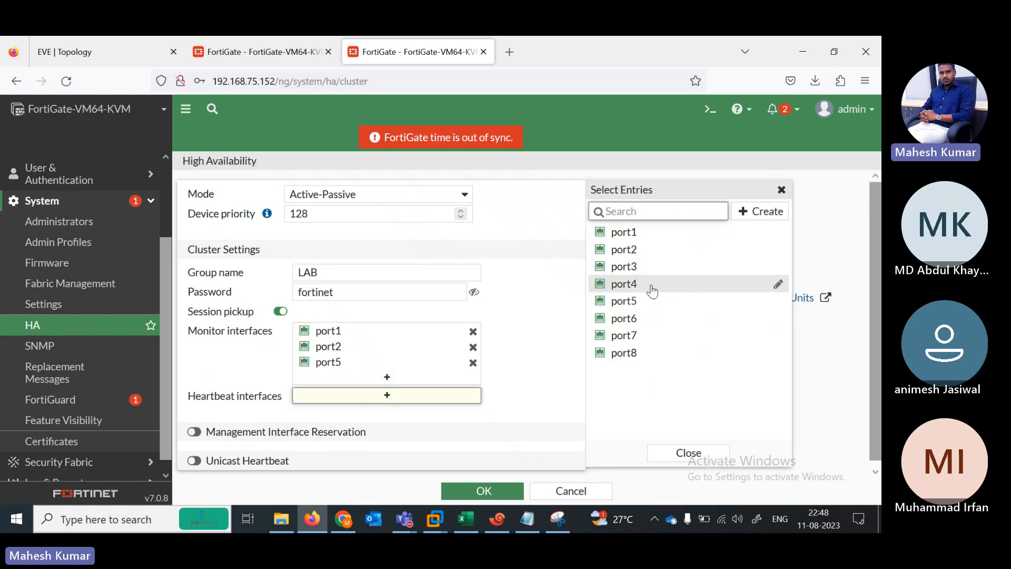
click(652, 287)
click(636, 267)
Step: Set the port3 and port4 heartbeat priorities to 99
scroll(874, 285, down, 1)
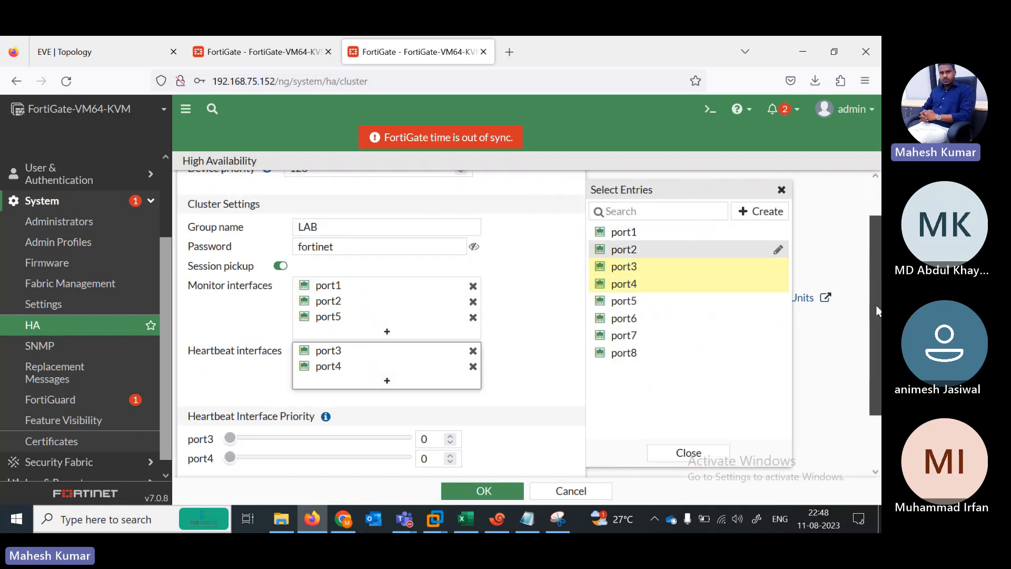
scroll(877, 311, down, 1)
drag(230, 370, 267, 377)
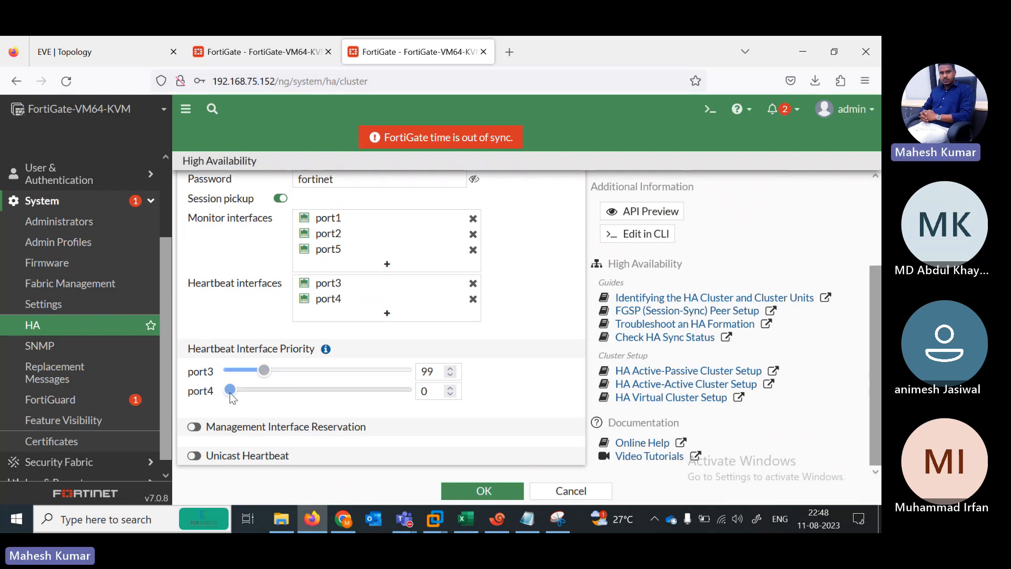
drag(255, 396, 264, 396)
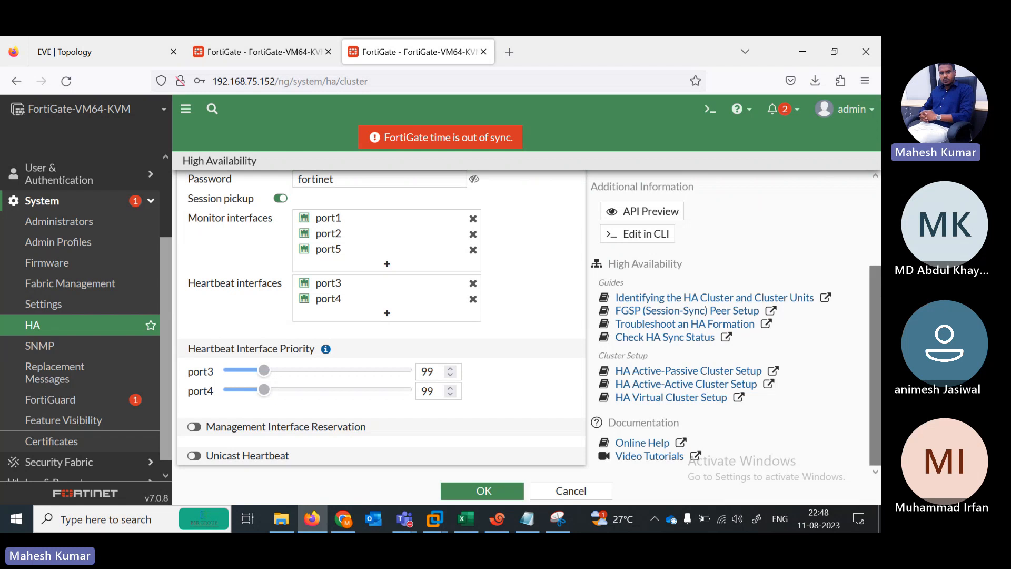
Step: Apply the 192.168.75.152 HA settings and view 192.168.75.153's HA status as Primary
click(463, 491)
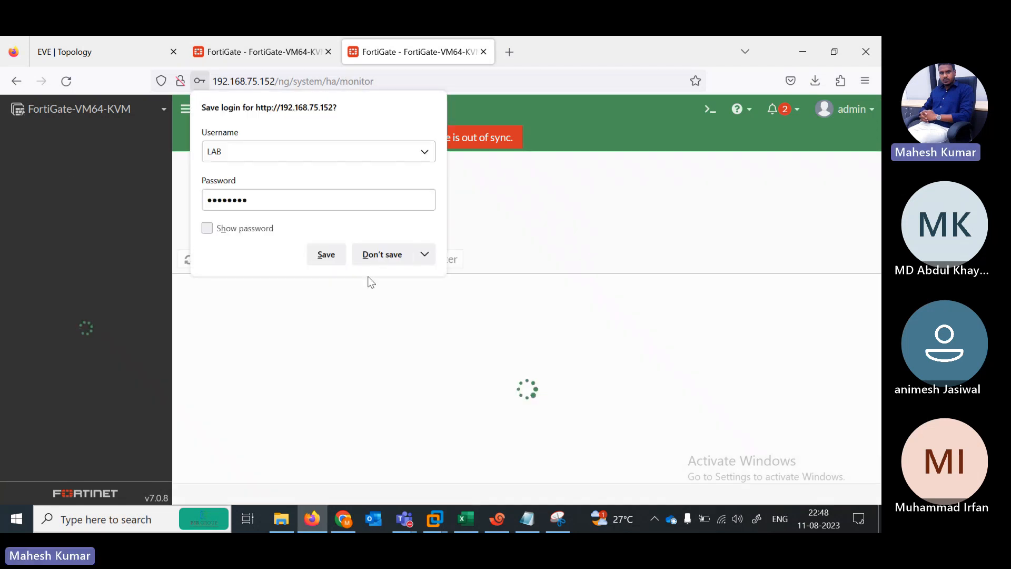
click(404, 519)
click(401, 456)
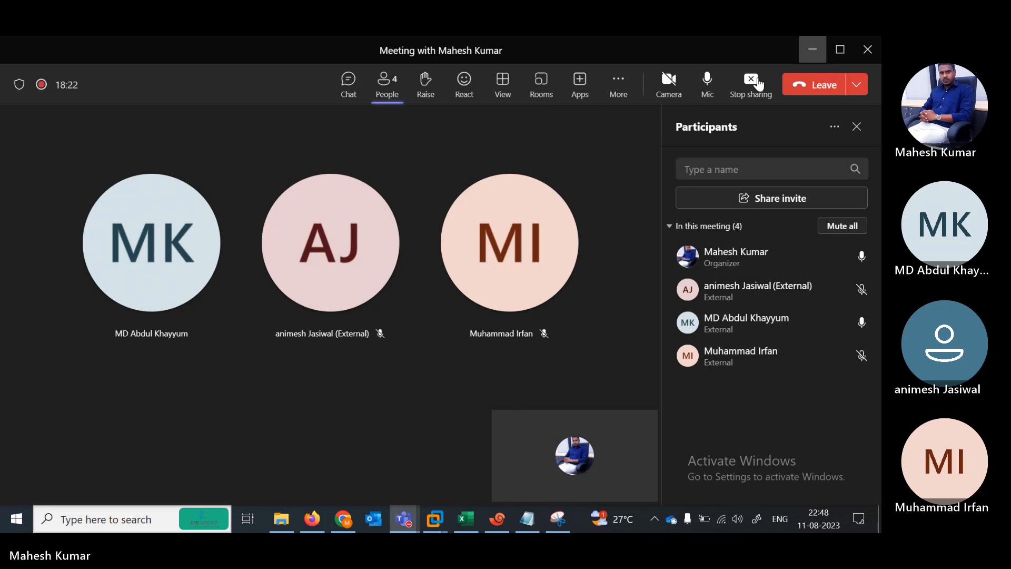
click(751, 83)
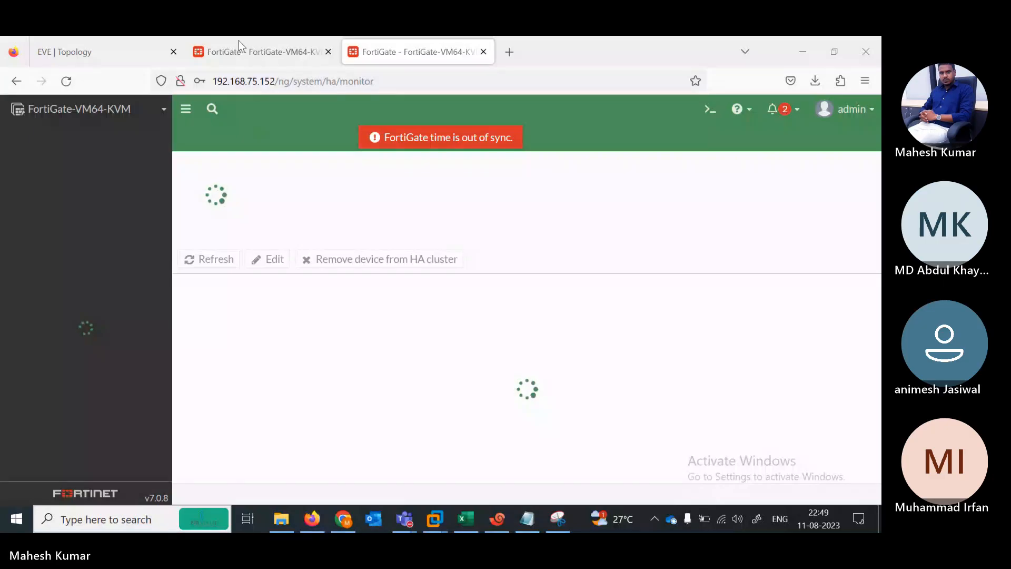
click(239, 51)
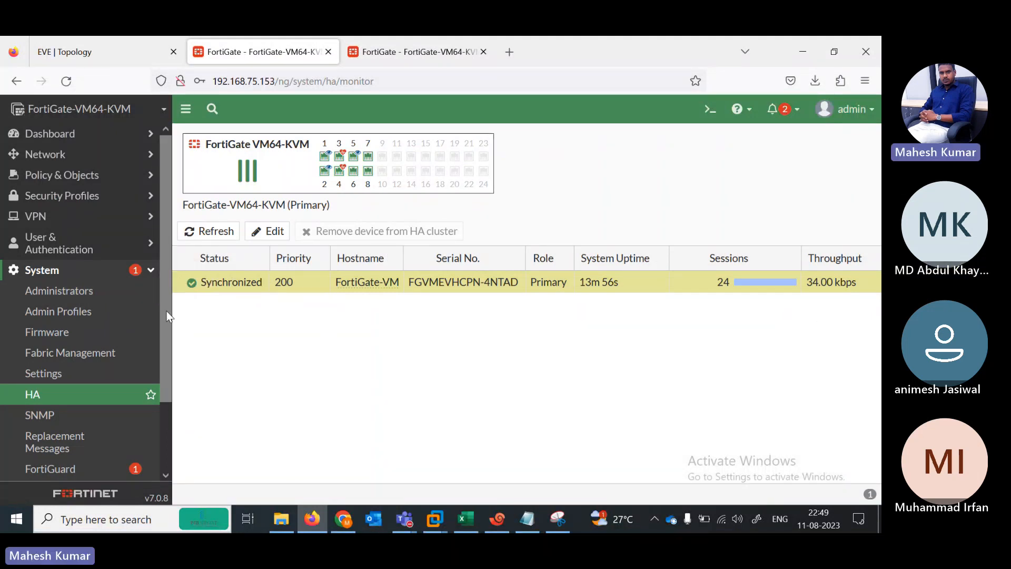
Step: Confirm 192.168.75.152 shows Lost Connection, then reload 192.168.75.153's HA monitor showing the new Secondary
drag(166, 316, 172, 269)
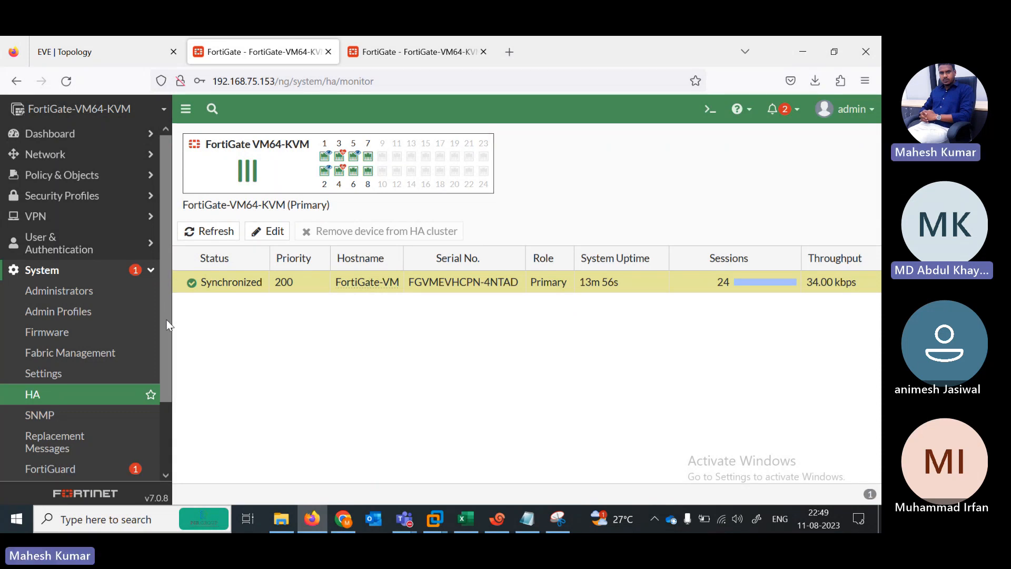
drag(166, 302, 174, 224)
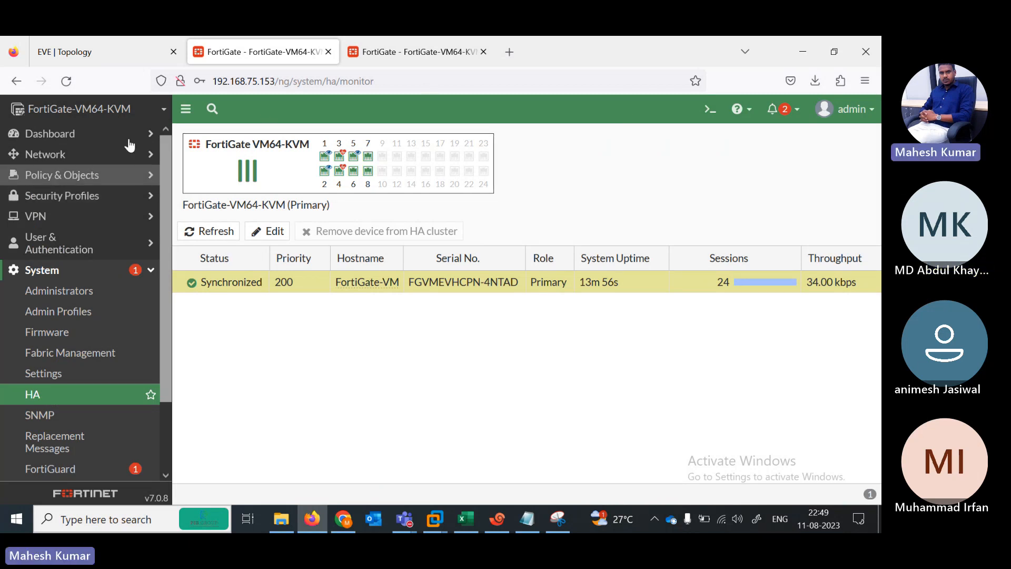
click(65, 82)
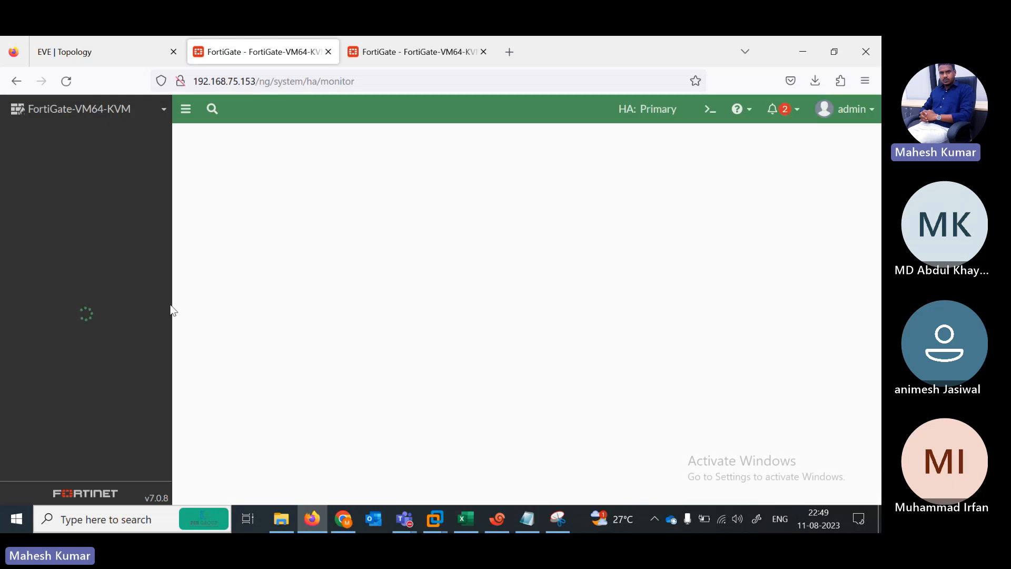
click(405, 520)
click(421, 481)
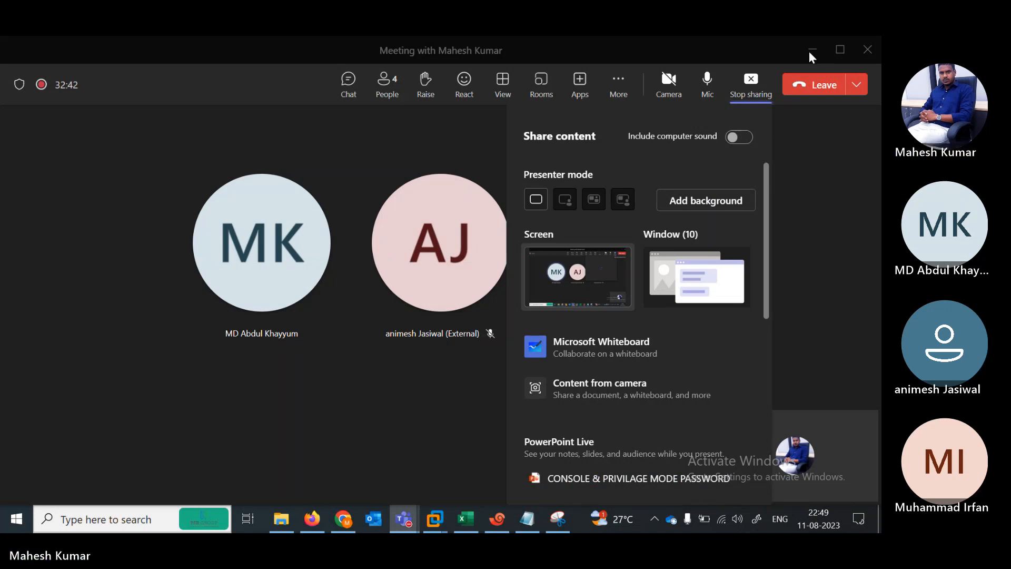
click(344, 519)
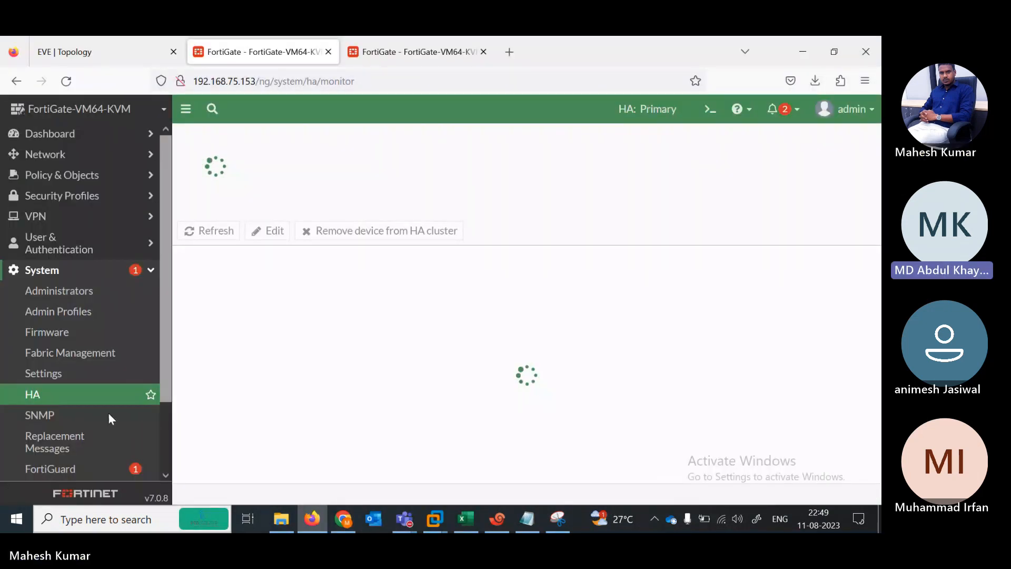
click(401, 52)
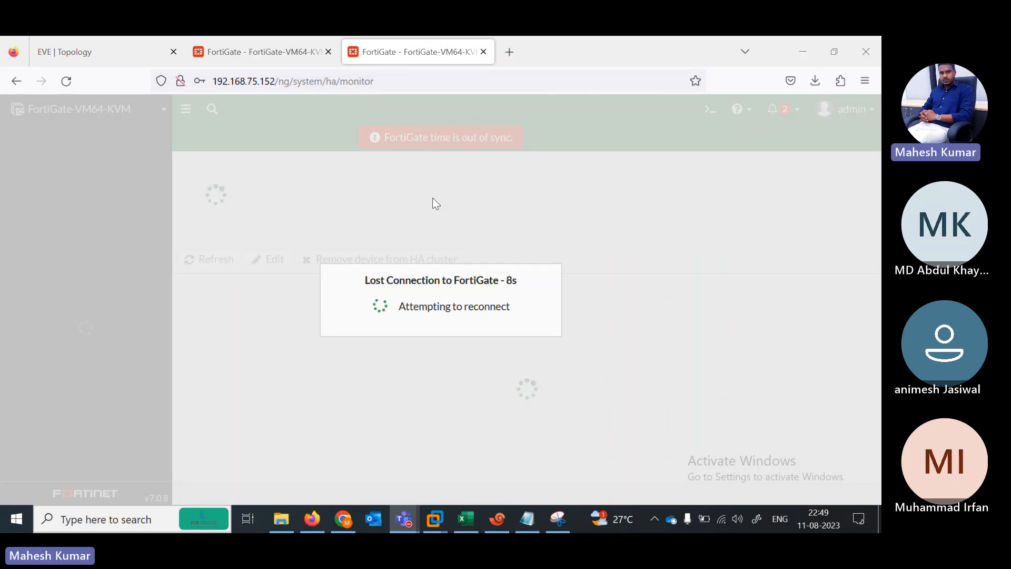
click(396, 233)
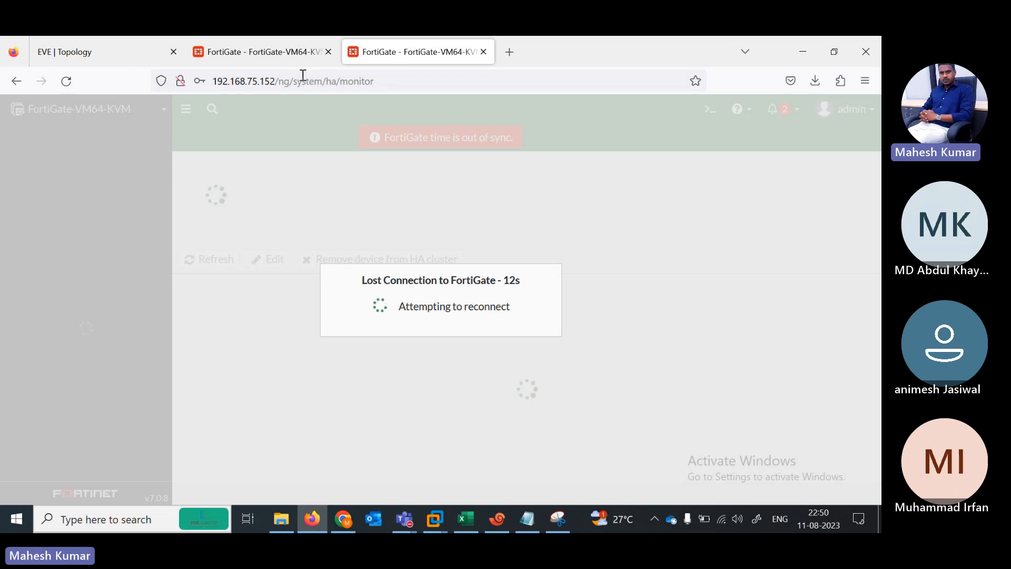
click(276, 57)
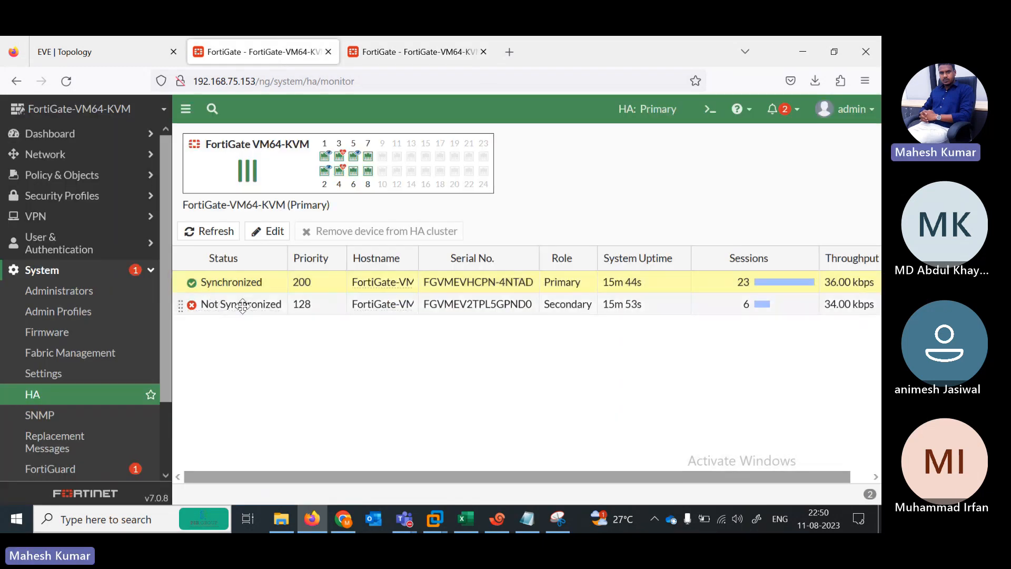
Step: Refresh the HA monitor repeatedly; the priority-128 Secondary remains Not Synchronized
click(303, 311)
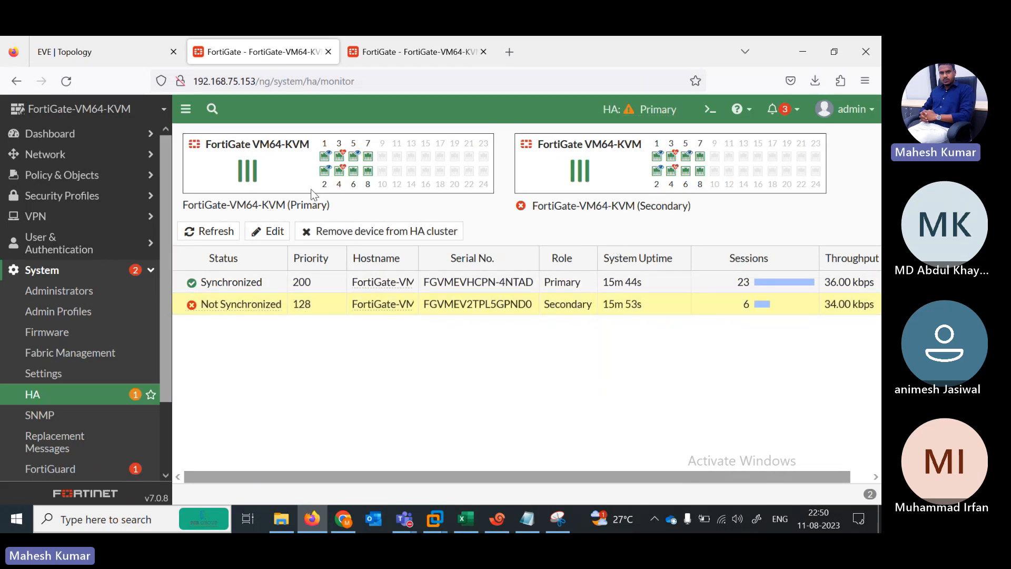
click(210, 236)
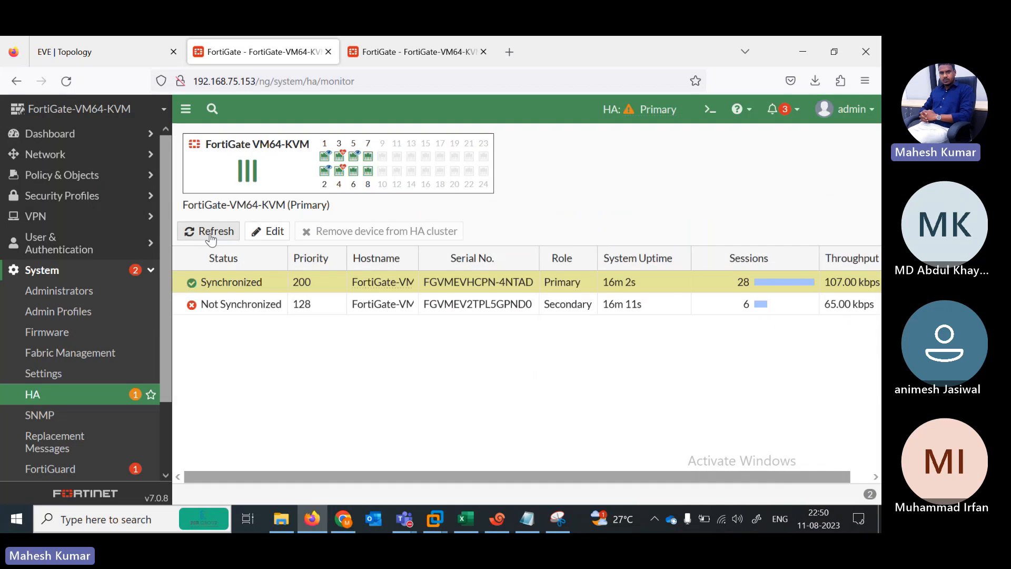
click(210, 236)
click(211, 237)
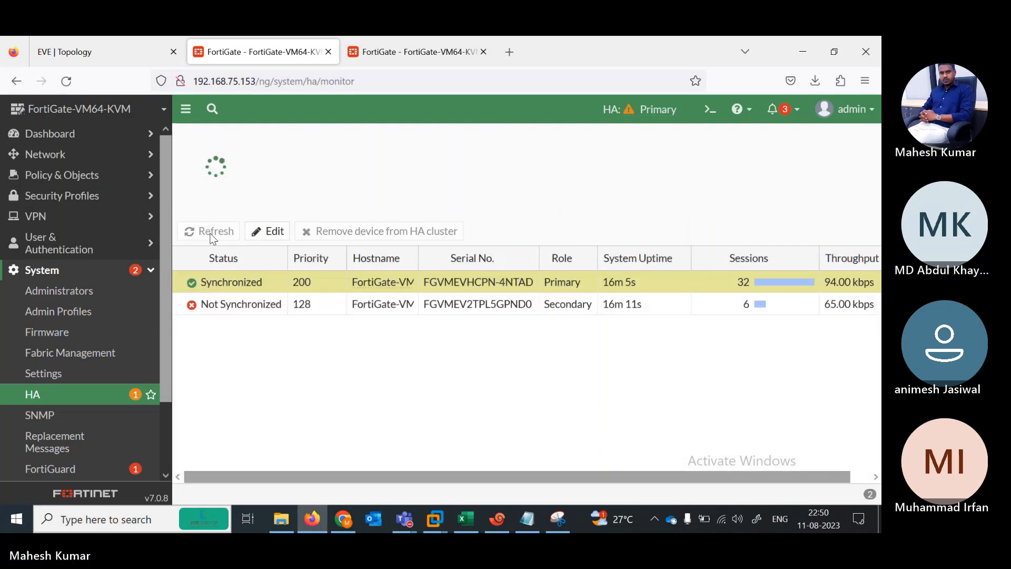
click(211, 236)
click(211, 236)
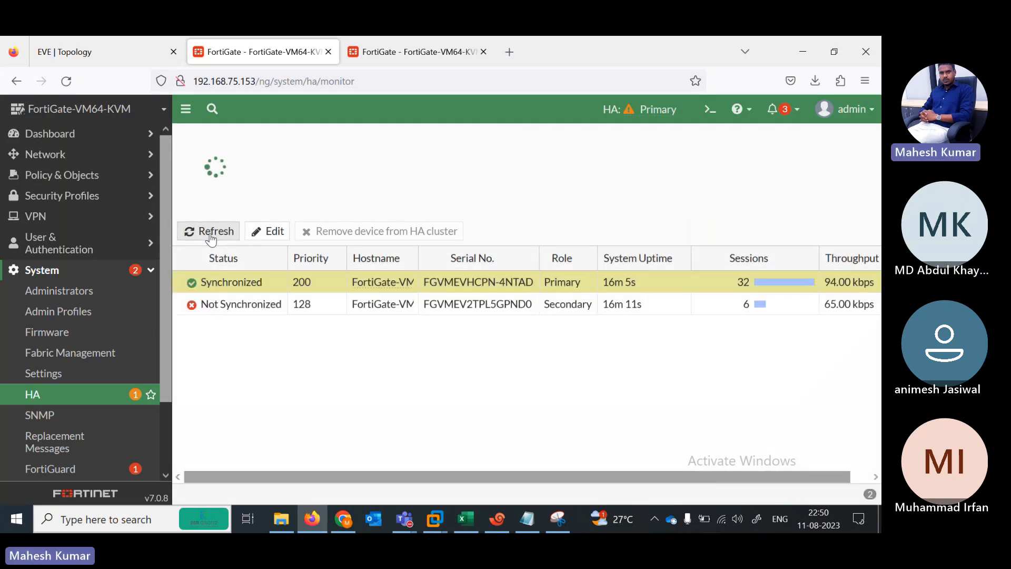
click(211, 236)
click(212, 236)
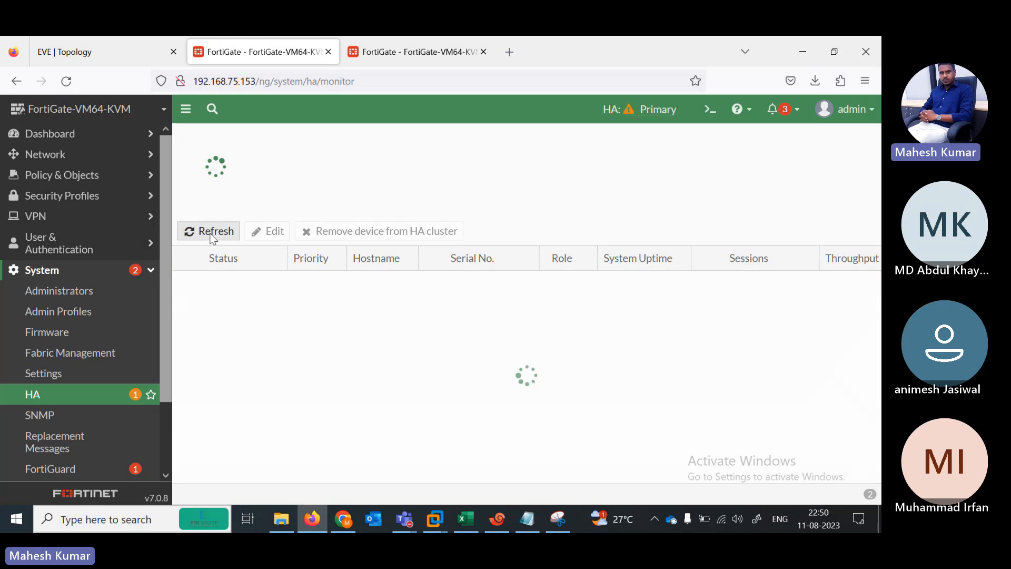
click(120, 51)
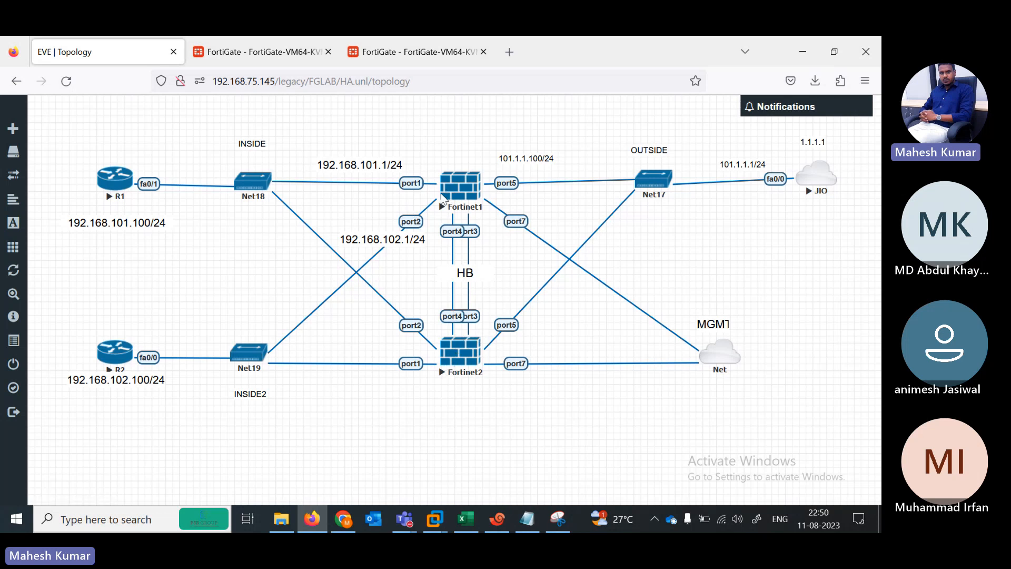
click(252, 62)
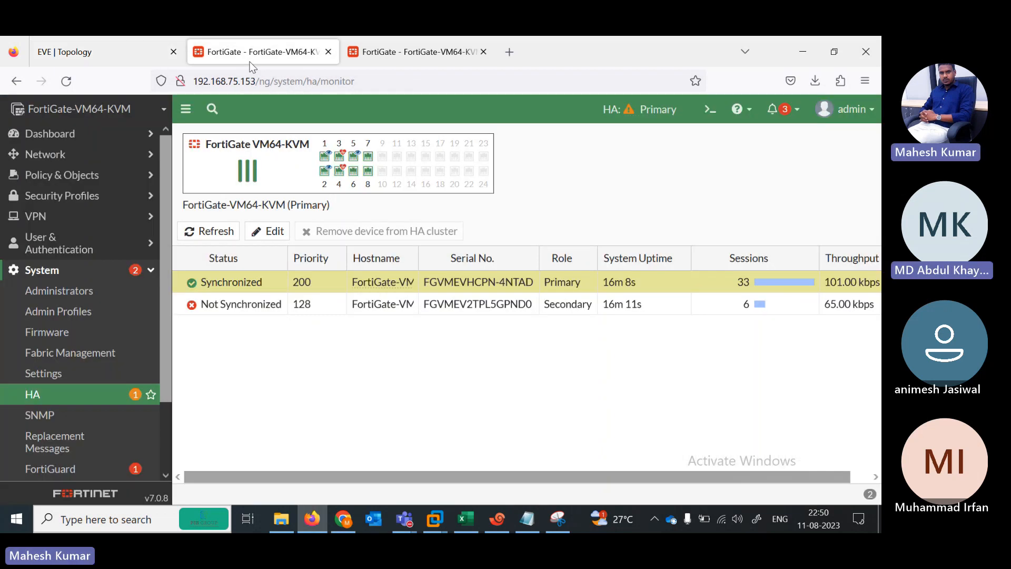
Step: Keep refreshing the HA monitor: Primary Synchronized, priority-128 Secondary still Not Synchronized
click(196, 237)
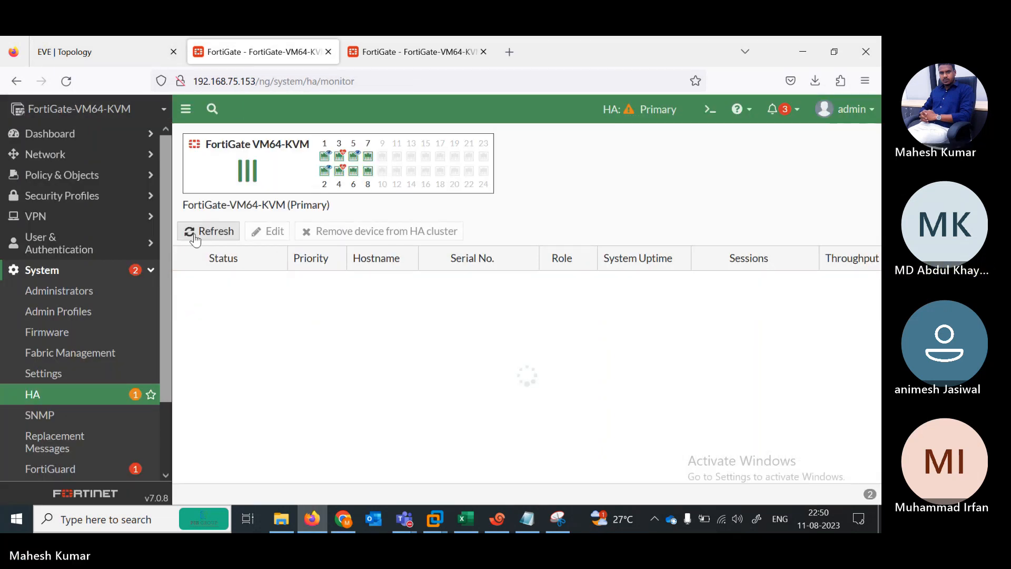
click(195, 237)
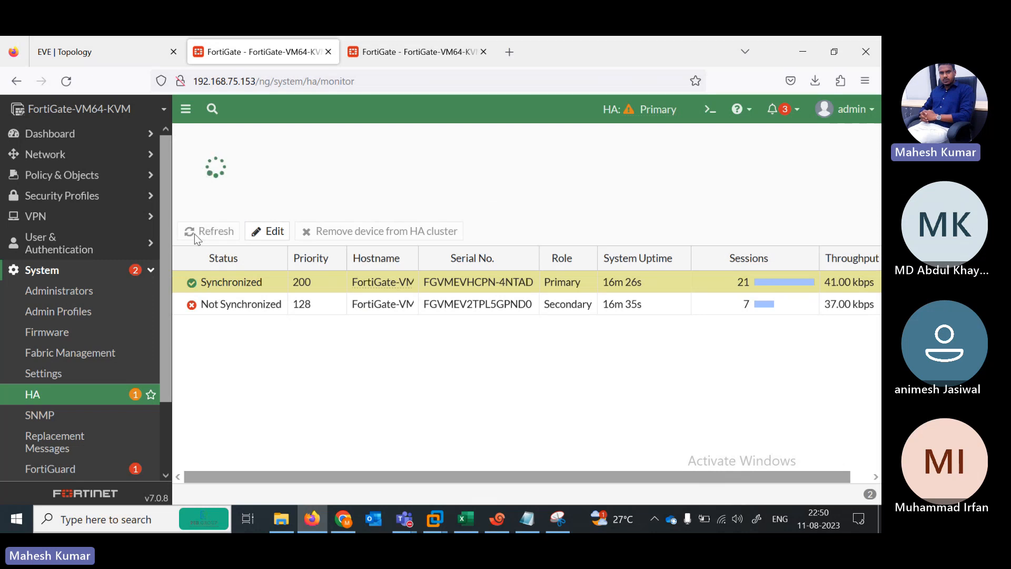
click(194, 238)
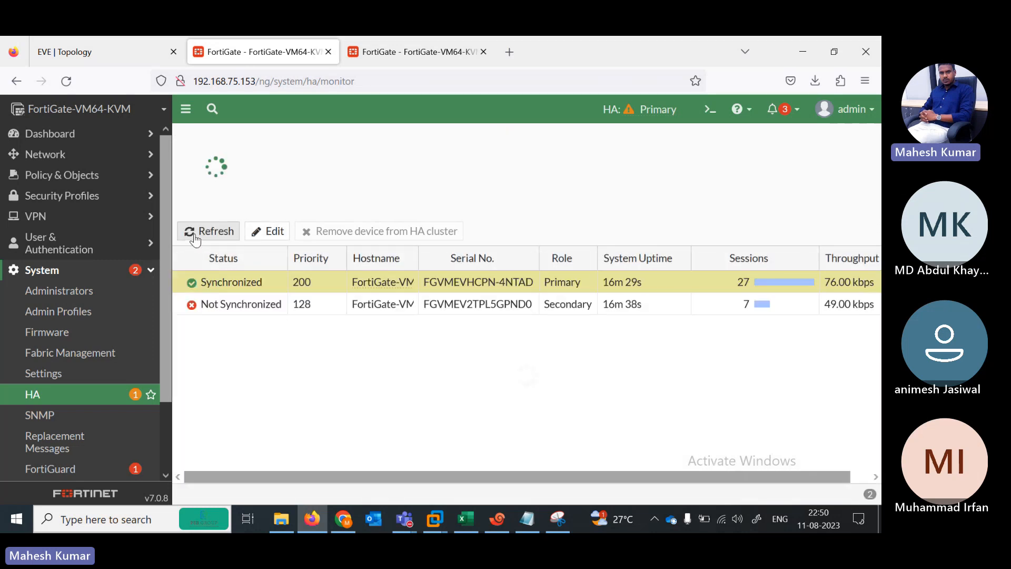
click(195, 238)
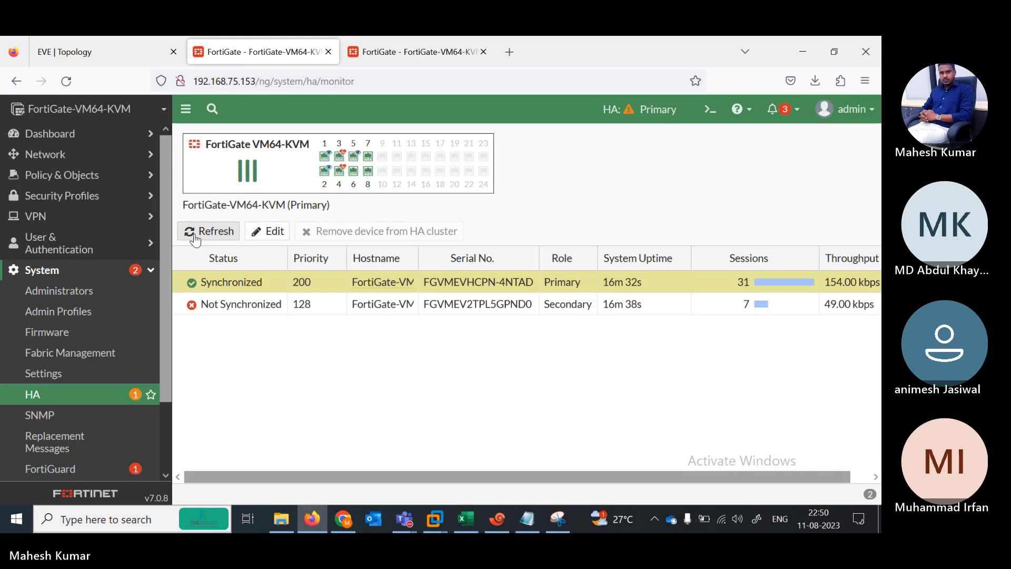
click(195, 238)
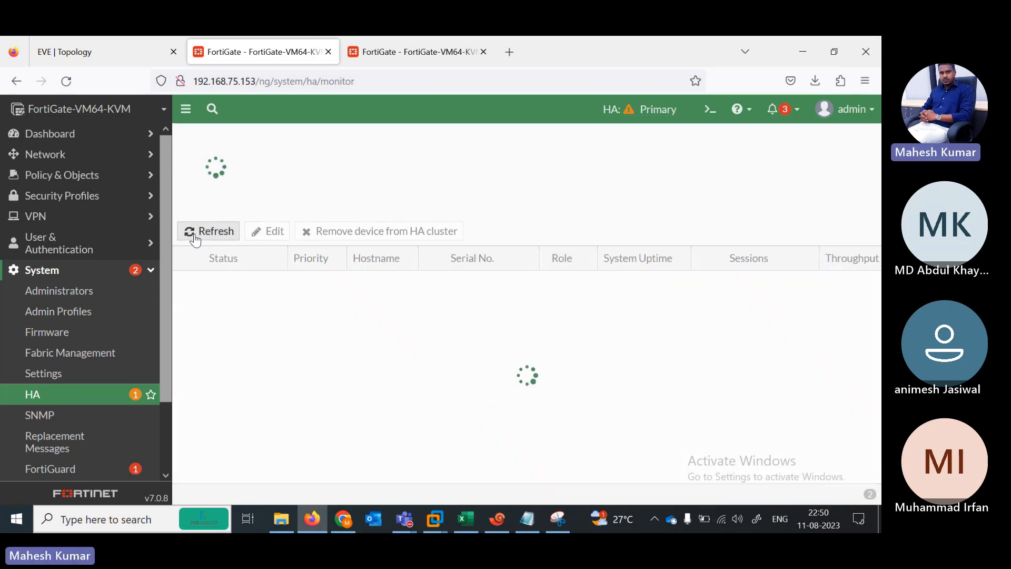
click(194, 238)
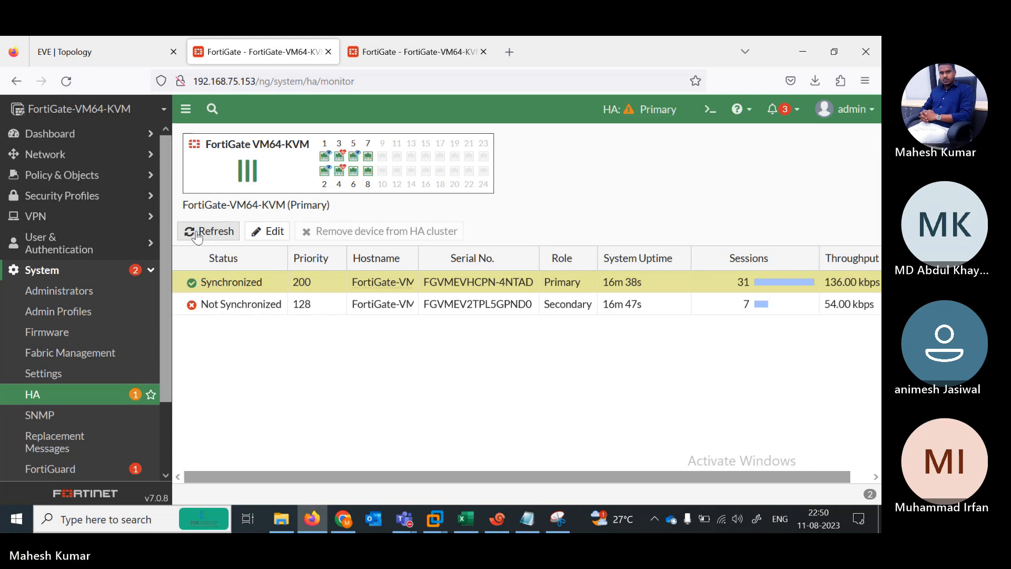
click(221, 231)
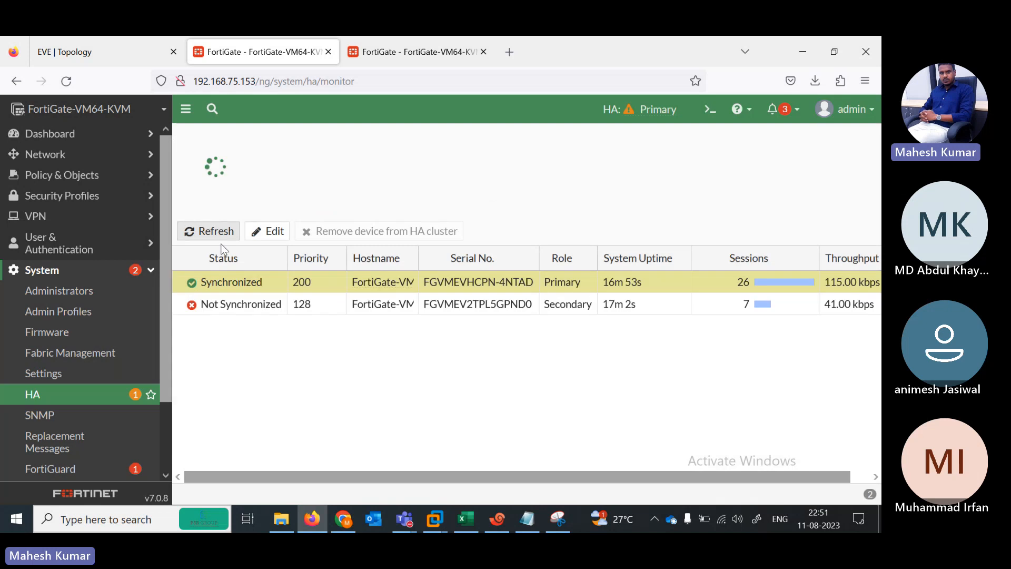
click(200, 232)
click(209, 235)
click(214, 234)
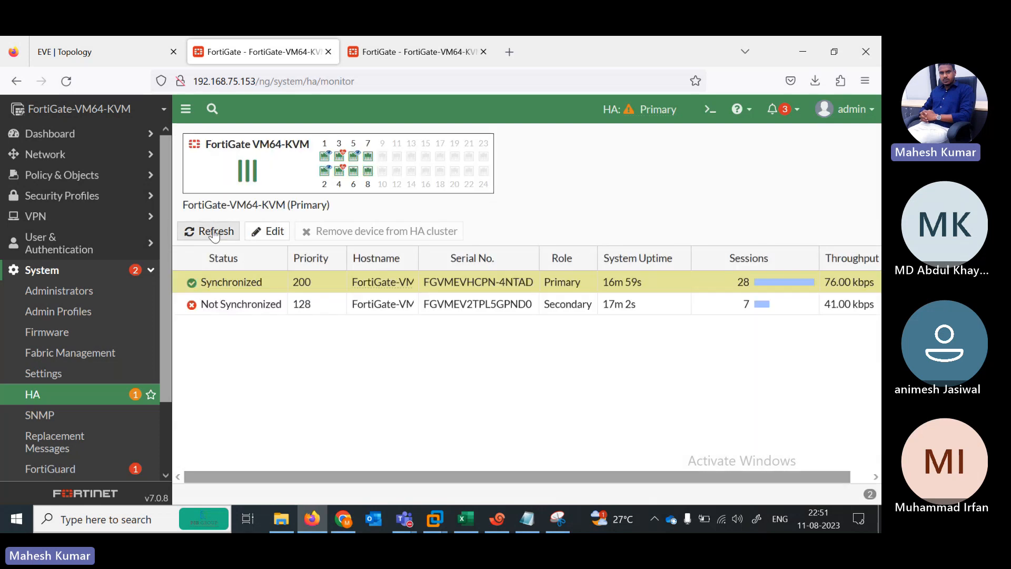
click(213, 235)
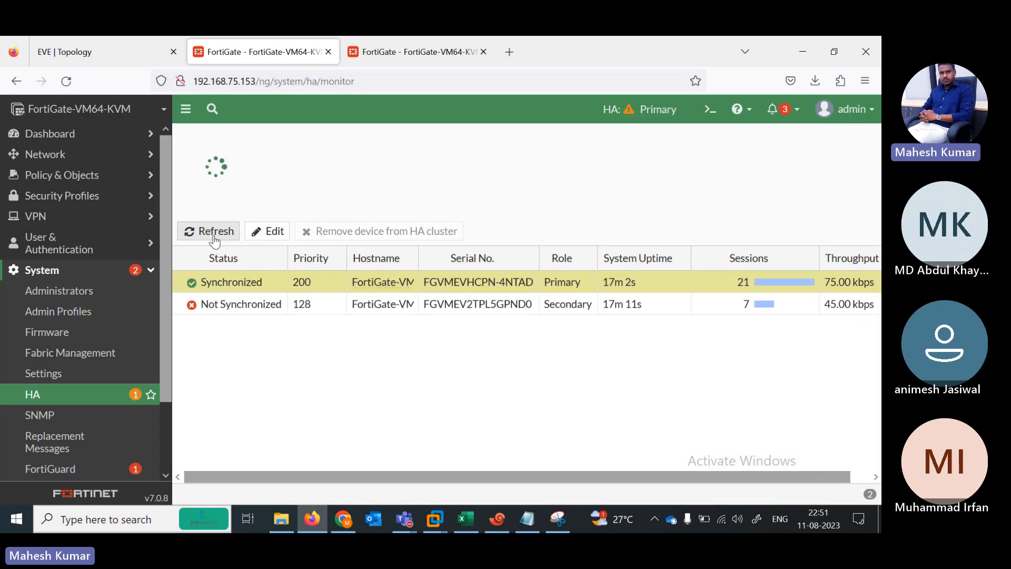
click(208, 233)
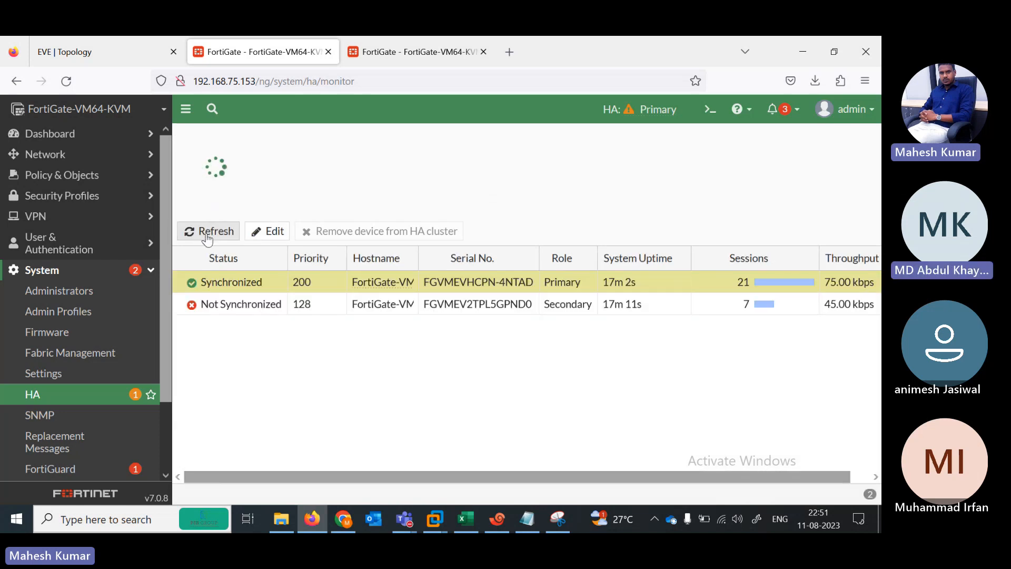
click(197, 235)
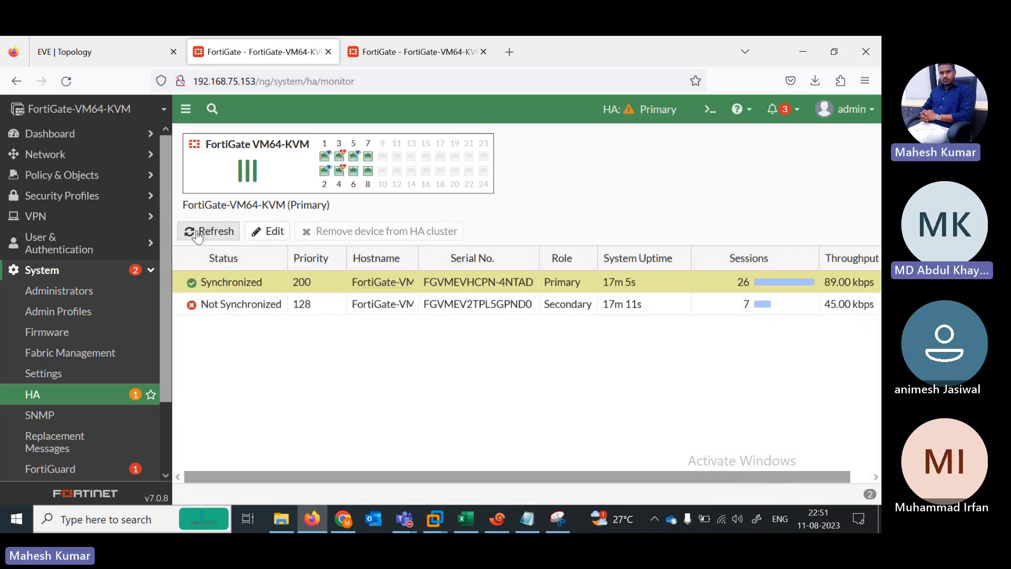
click(205, 235)
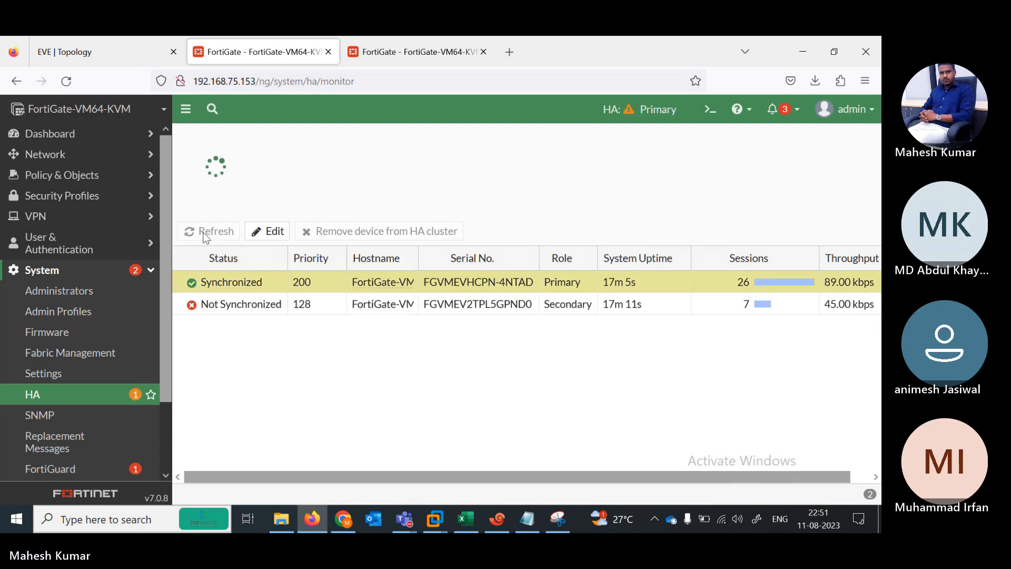
click(204, 235)
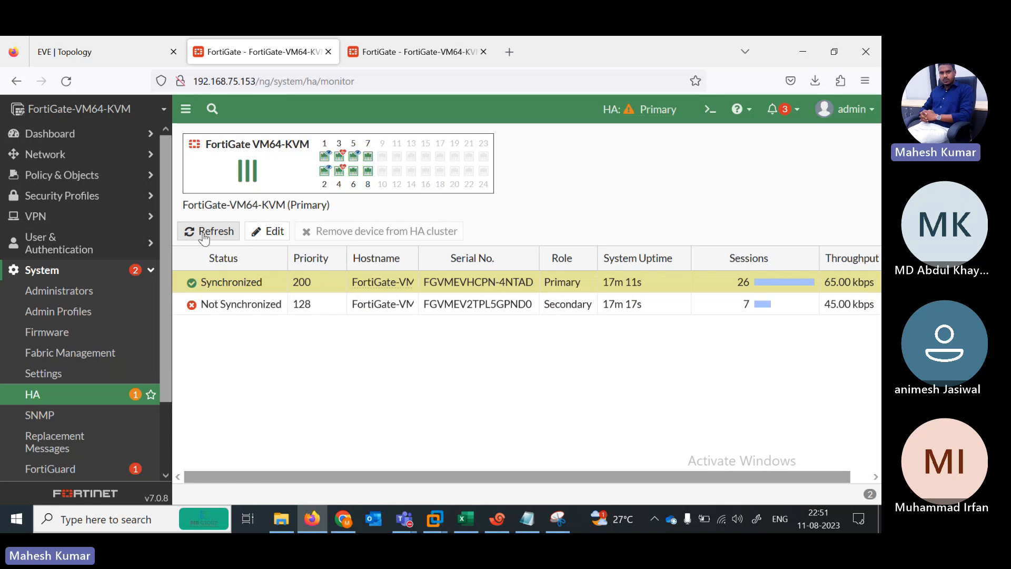
click(204, 235)
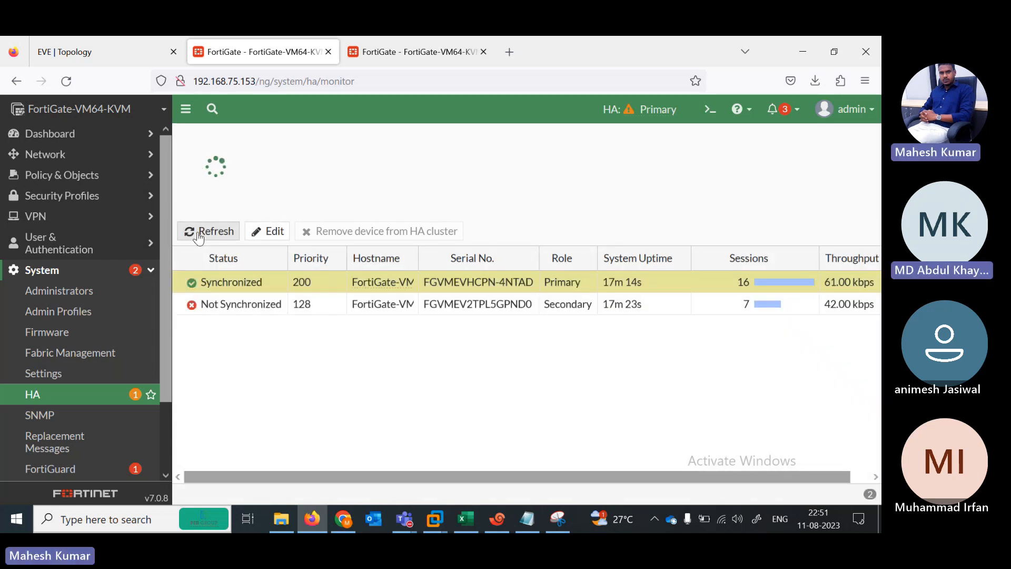
click(199, 235)
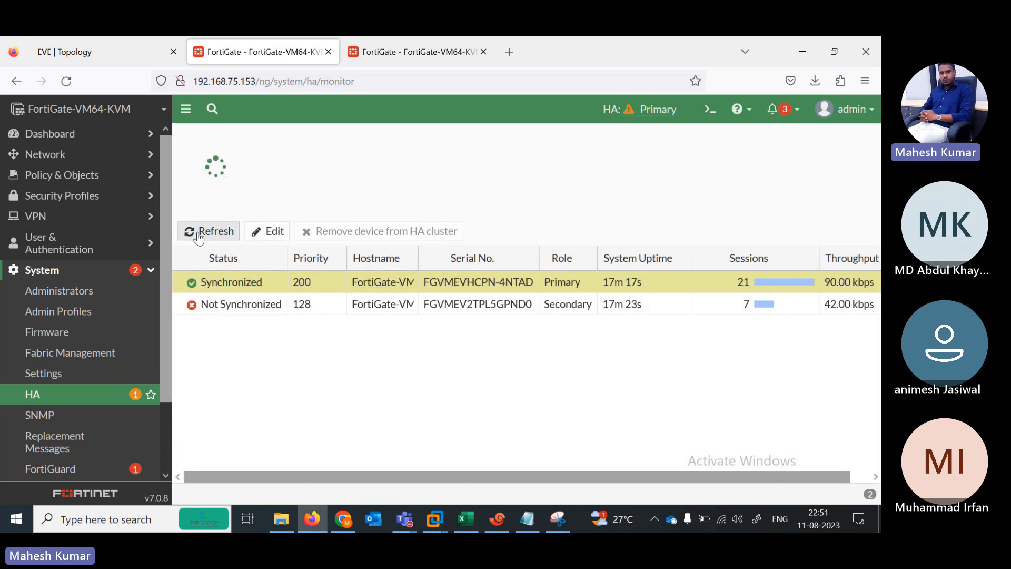
click(199, 235)
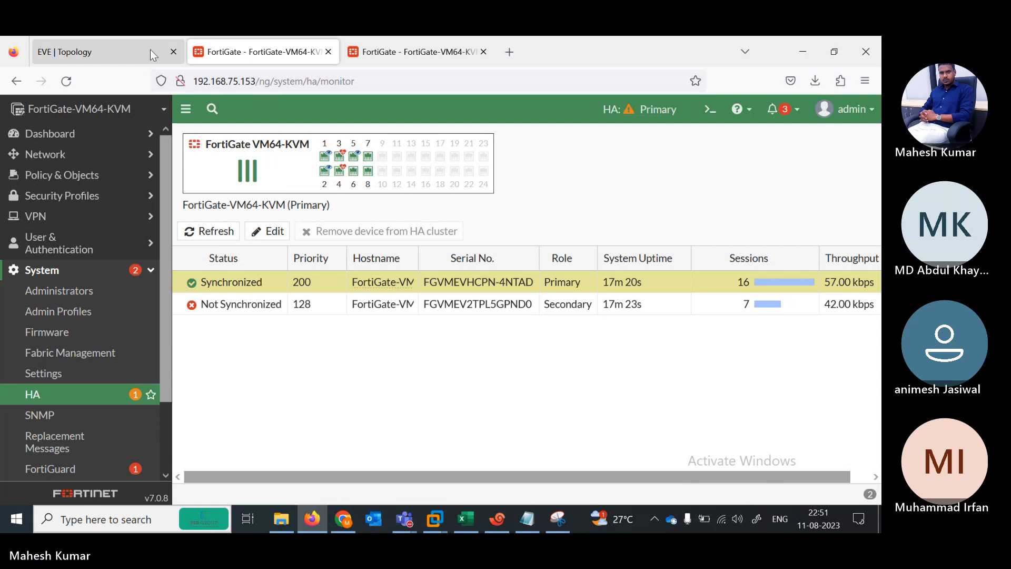
click(206, 235)
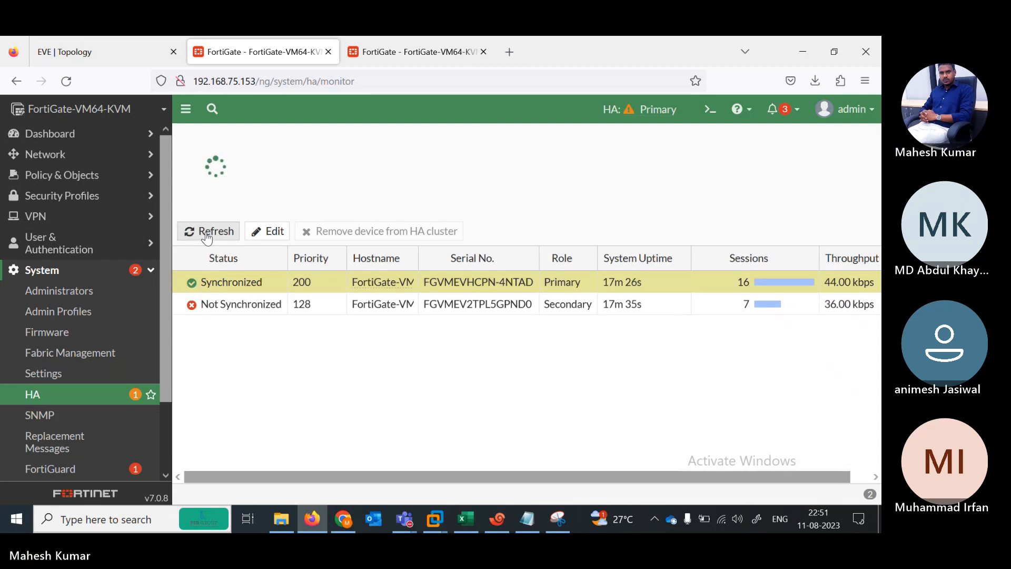
click(211, 236)
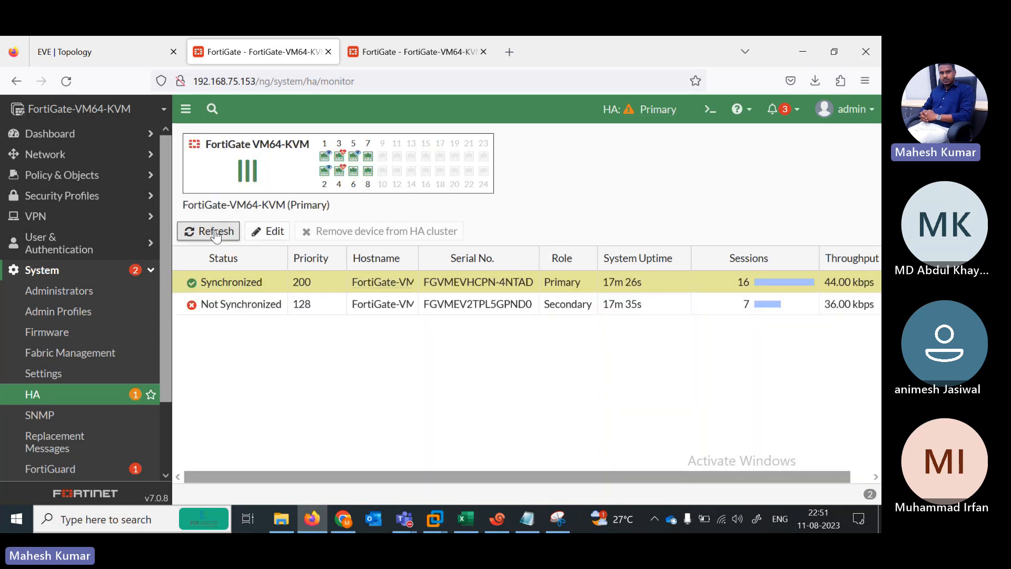
click(215, 235)
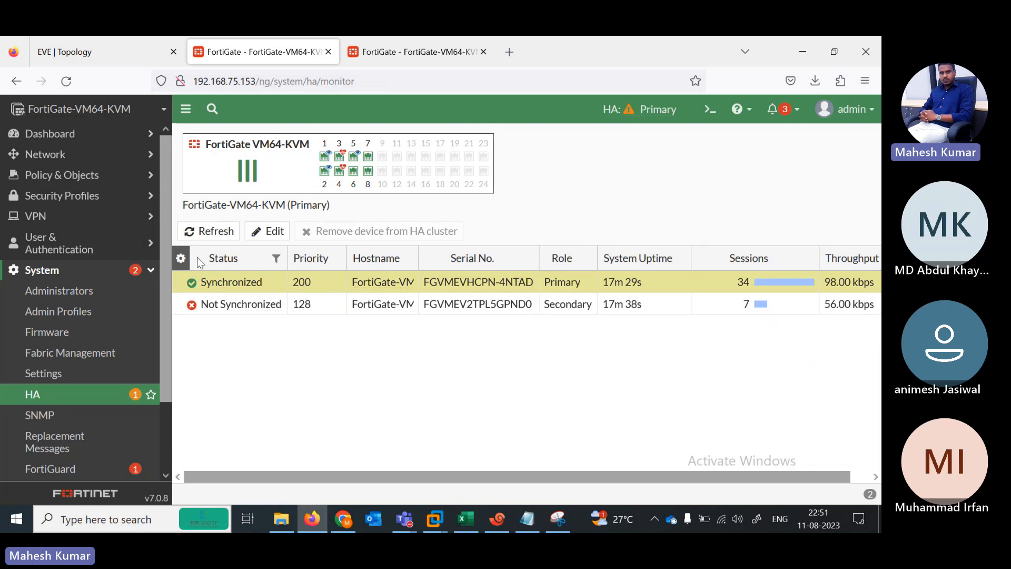
Step: Inspect the Not Synchronized Secondary's ports and refresh the HA monitor twice more
click(242, 304)
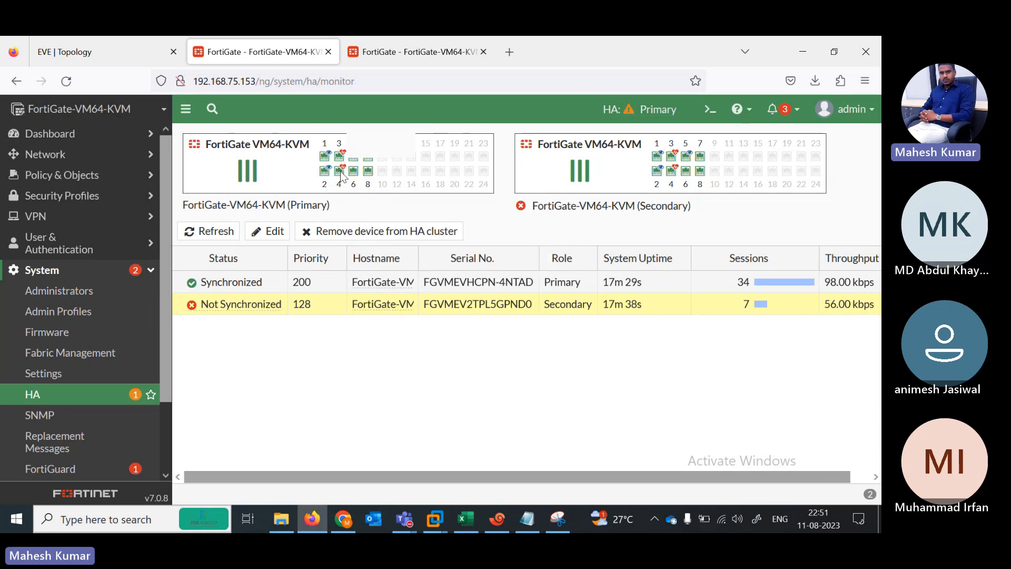
mouse_move(343, 154)
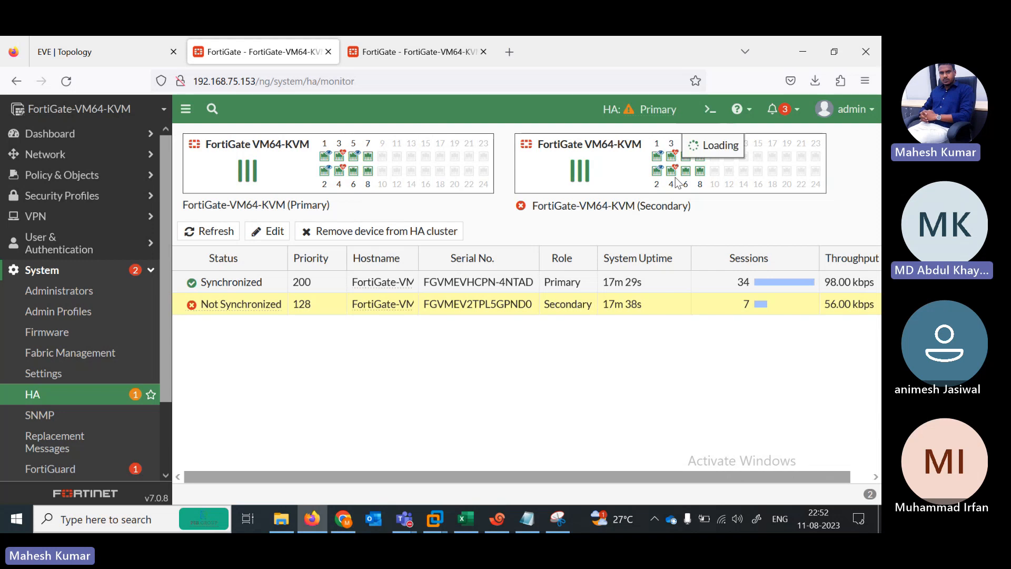
mouse_move(674, 157)
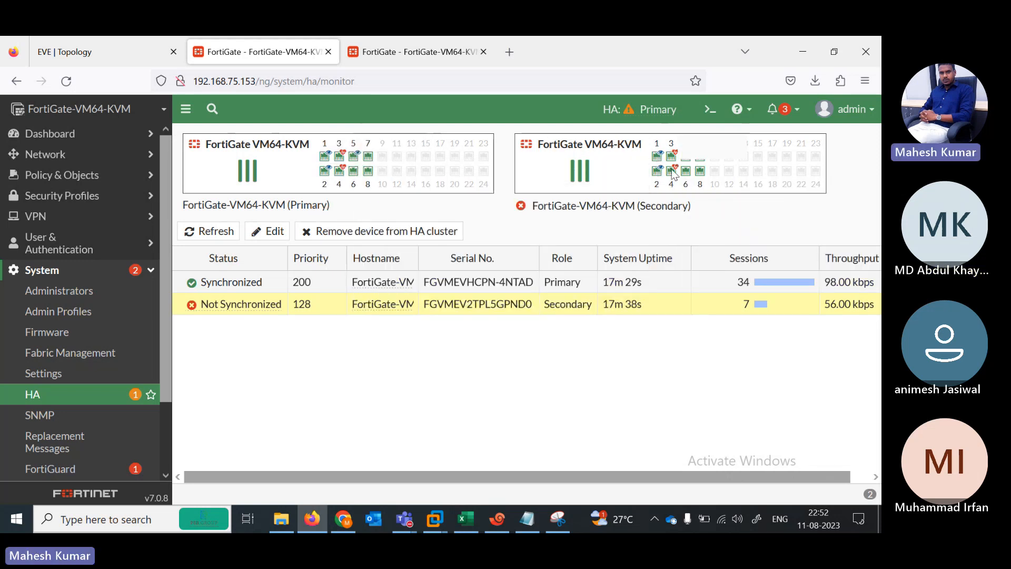
mouse_move(669, 192)
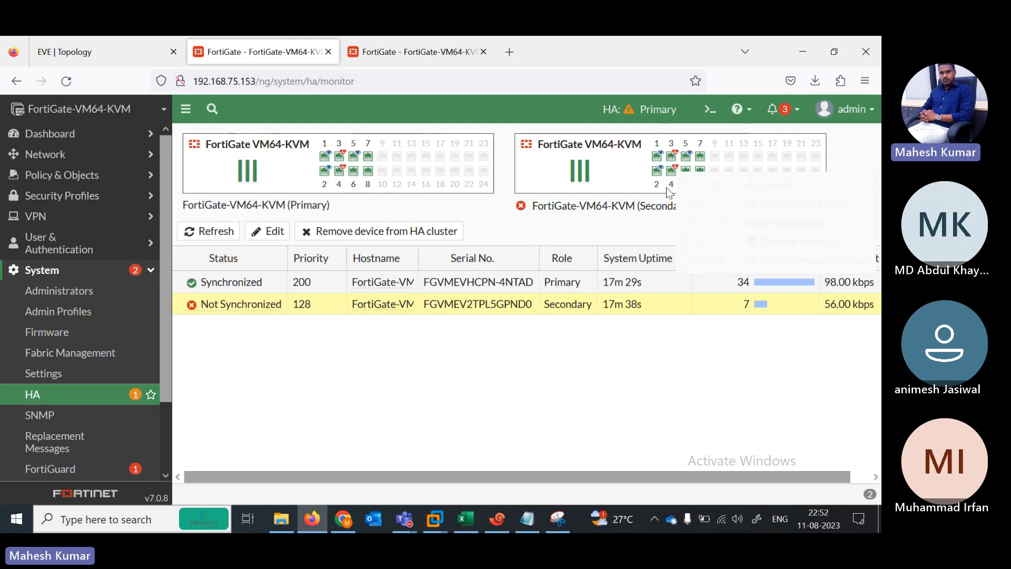
click(207, 237)
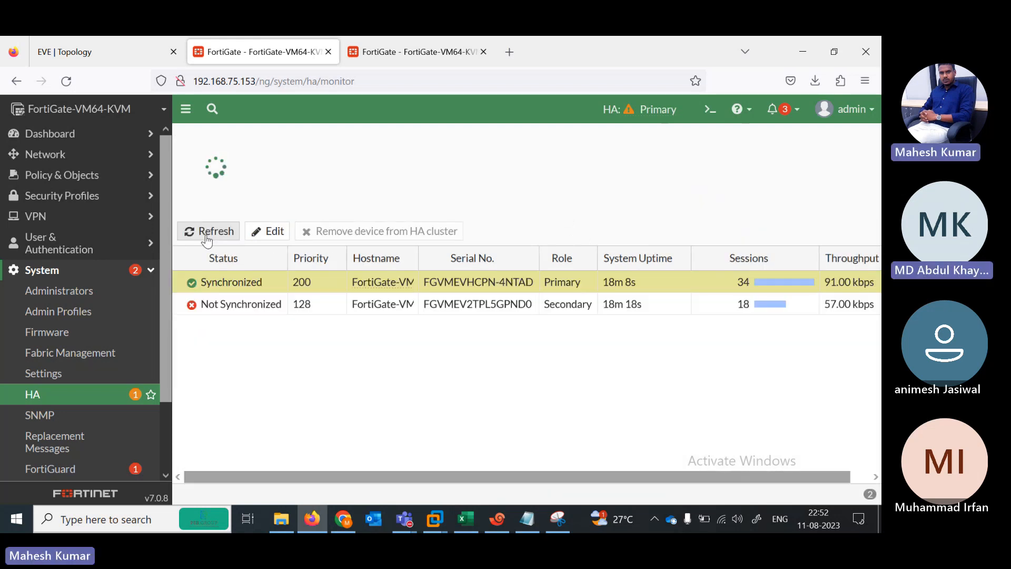
click(207, 237)
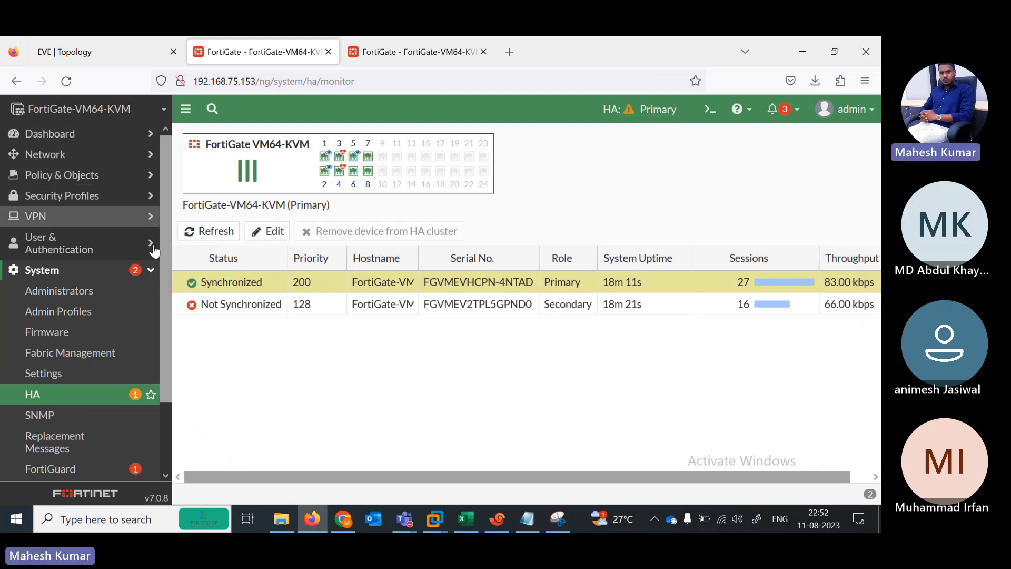
drag(164, 279, 163, 432)
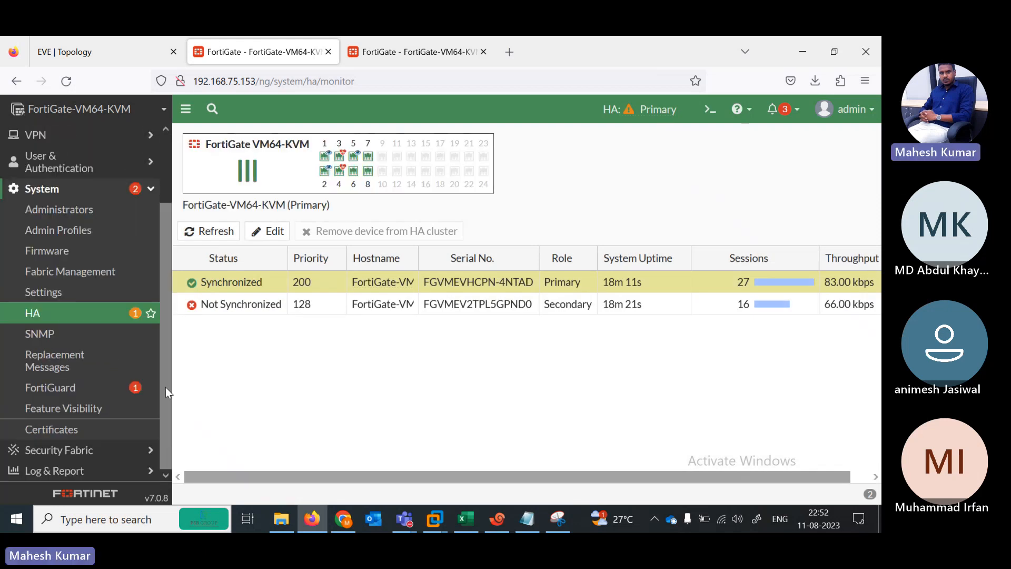
scroll(158, 337, up, 3)
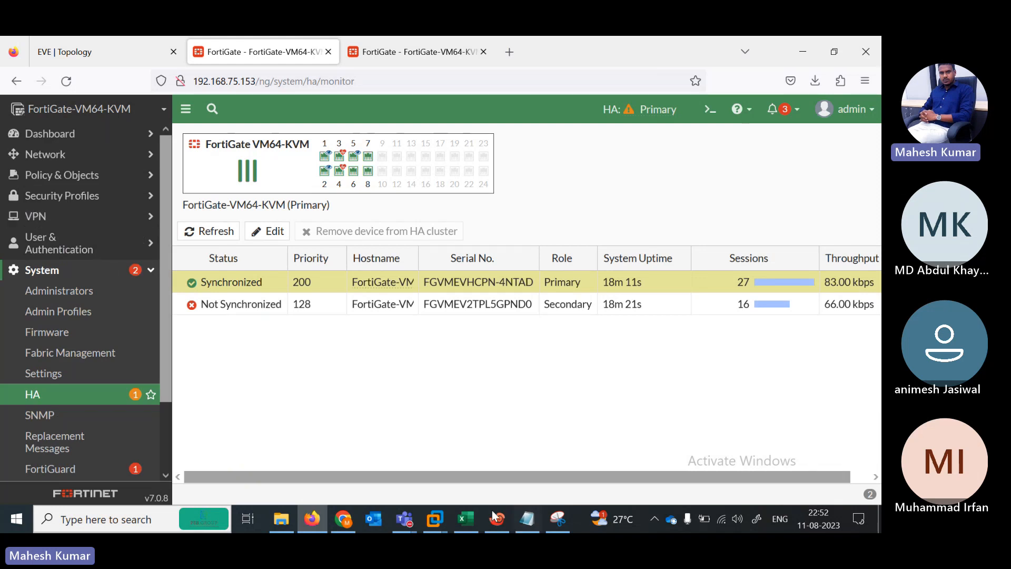
click(474, 525)
click(473, 523)
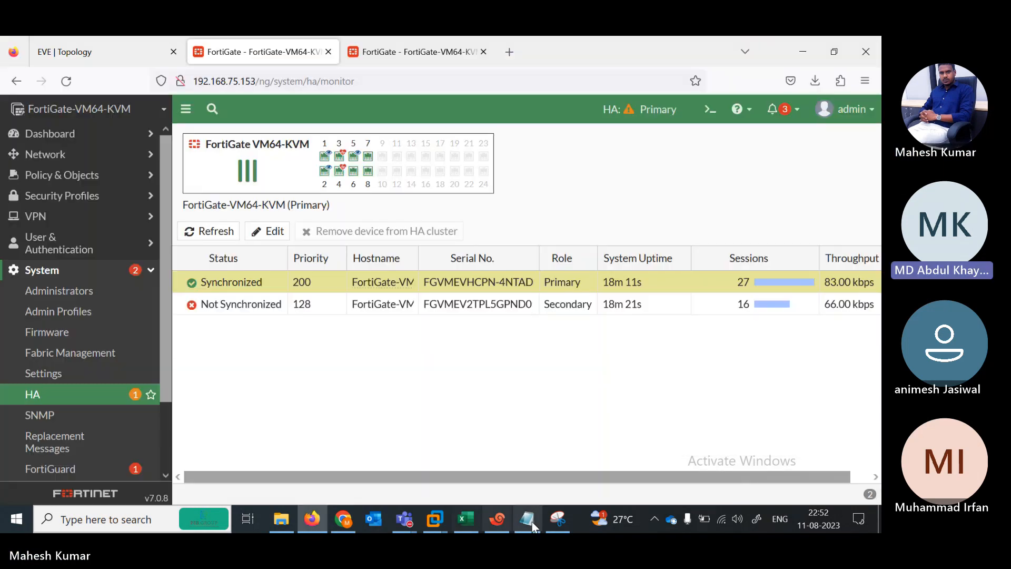
Step: Open the ISP router console and enter privileged global configuration mode with en and conf ter
click(534, 521)
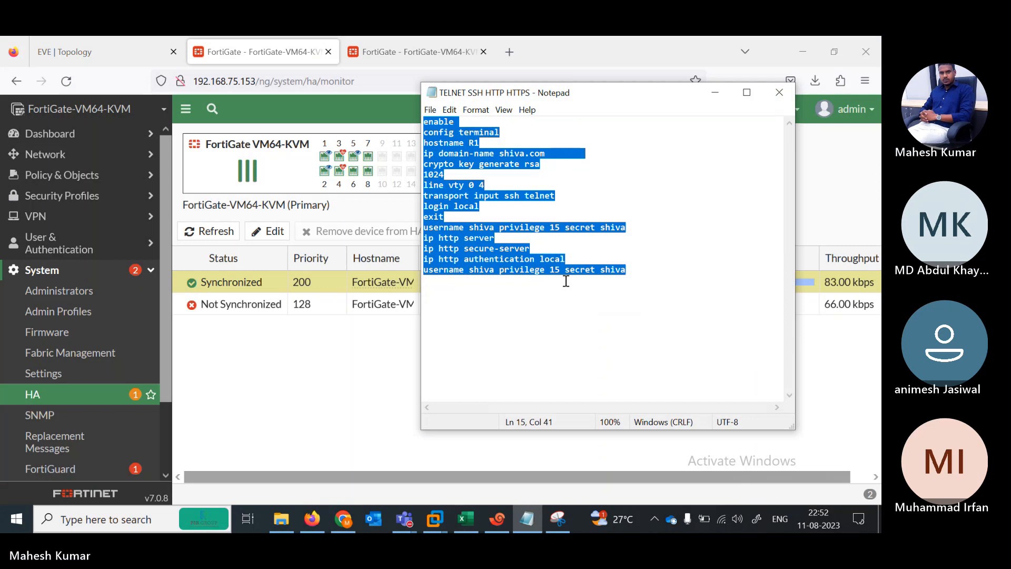
click(497, 522)
click(270, 243)
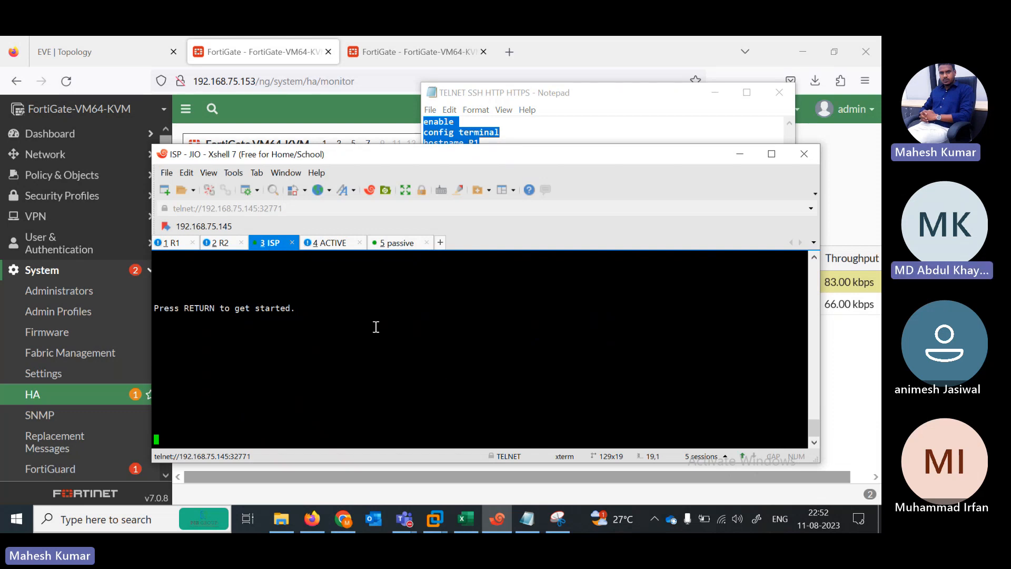
key(Return)
key(Return)
key(Return)
key(Return)
key(Return)
key(Return)
key(Return)
key(Return)
key(Return)
text(er>e)
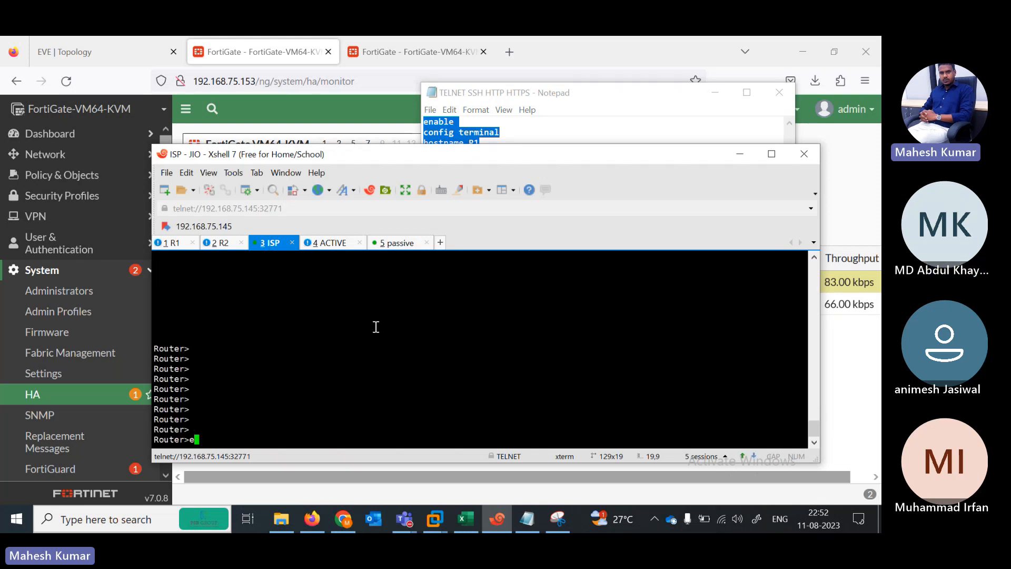
text(n)
key(Return)
text(conf ter)
key(Return)
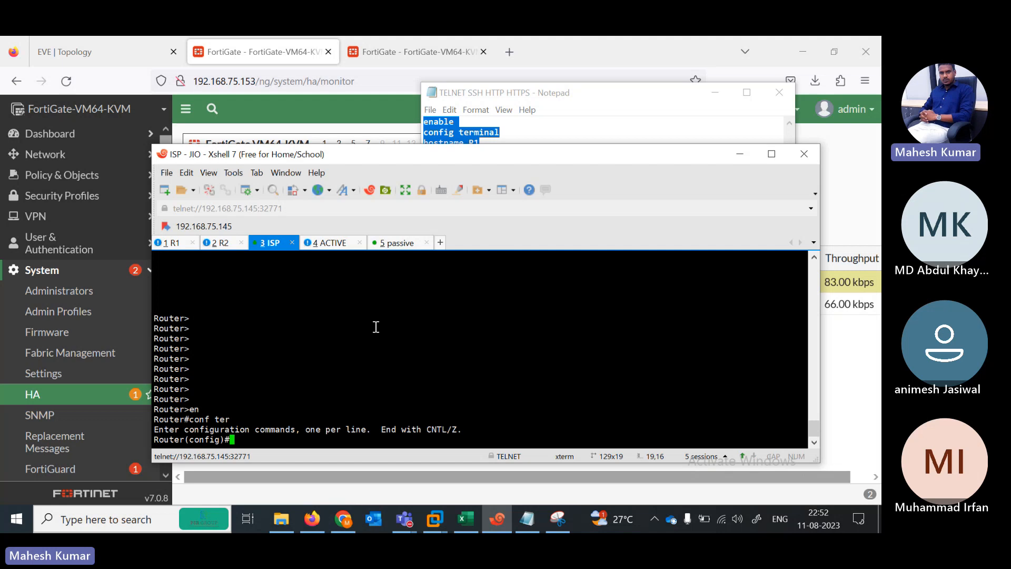
Step: Paste the R1 config: 1024-bit RSA keys, SSH/telnet VTY login, local admin, HTTP/HTTPS servers
text(\)
key(Return)
key(Return)
key(Return)
key(Return)
key(Return)
key(Return)
key(Return)
key(Return)
key(Return)
key(Return)
key(Return)
key(Return)
key(Return)
key(Return)
key(Return)
key(Return)
key(Return)
key(Return)
key(Return)
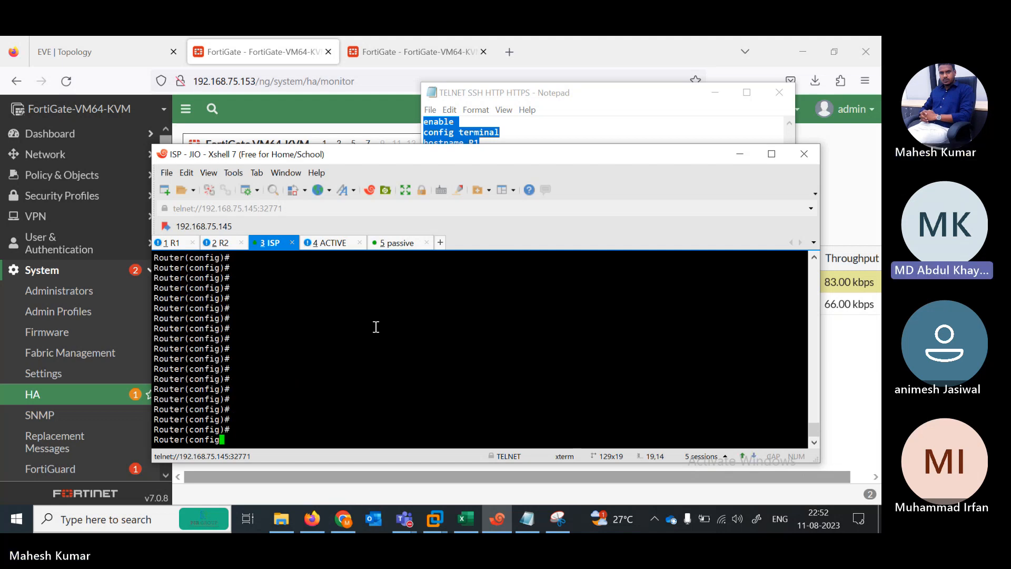
right_click(375, 326)
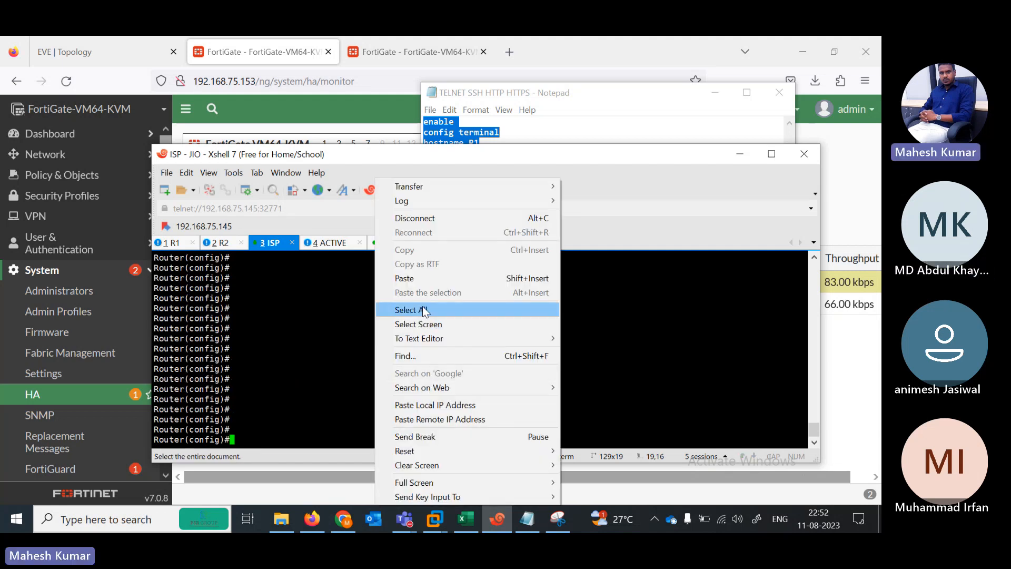
click(403, 278)
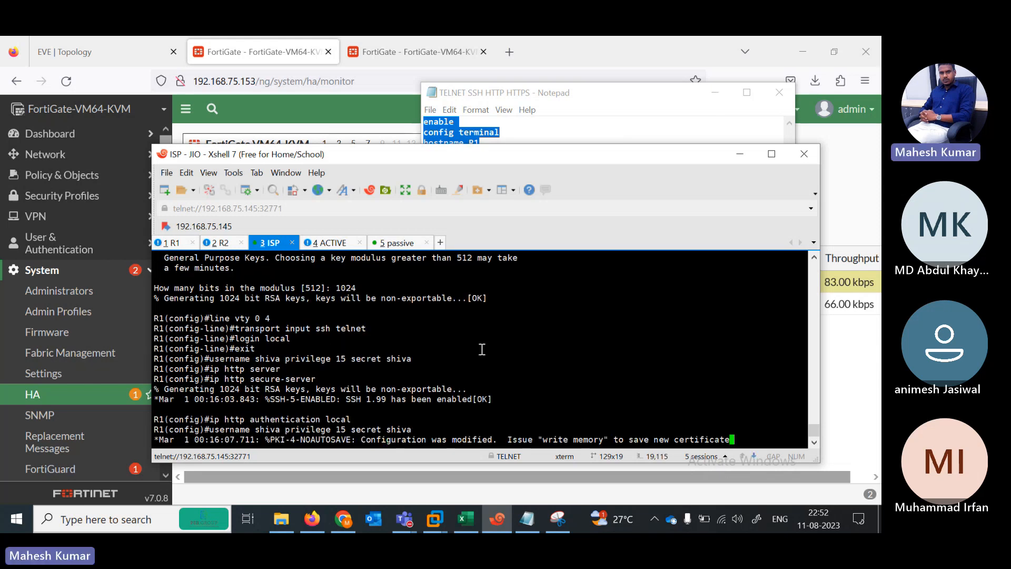
click(527, 519)
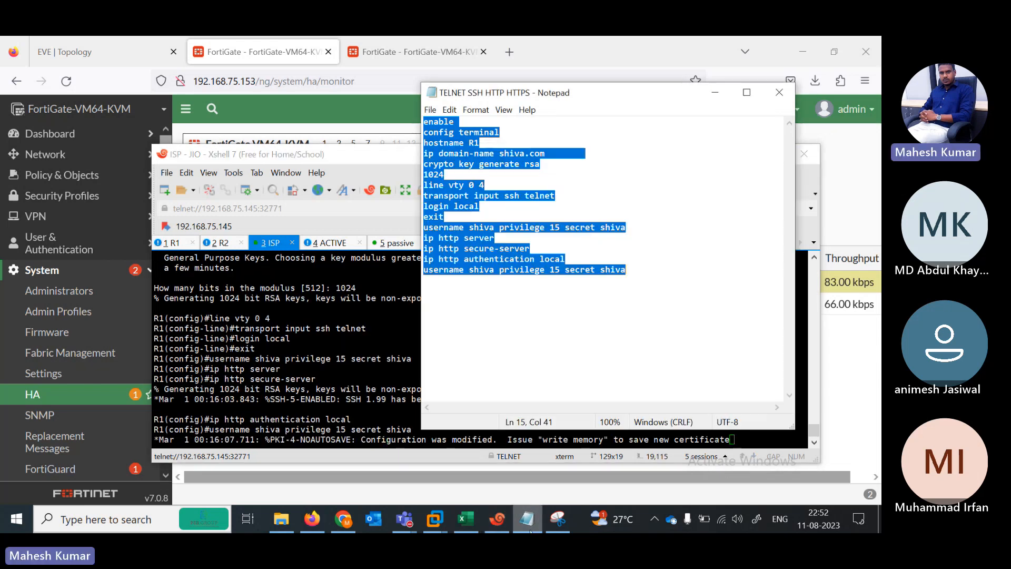
click(378, 452)
key(Return)
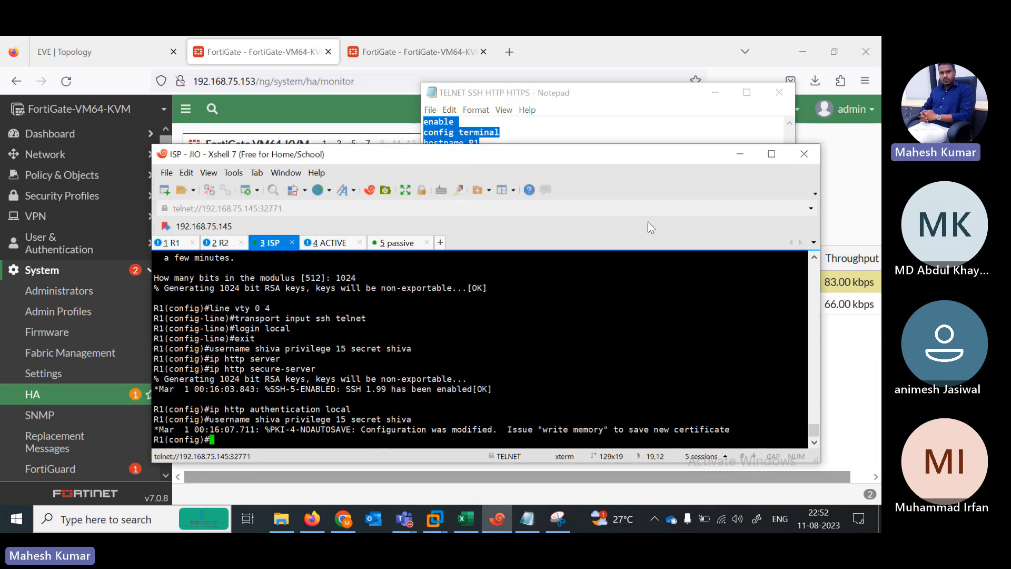
Step: Return to the 192.168.75.153 HA monitor and refresh it repeatedly; Secondary stays Not Synchronized
click(739, 154)
click(304, 283)
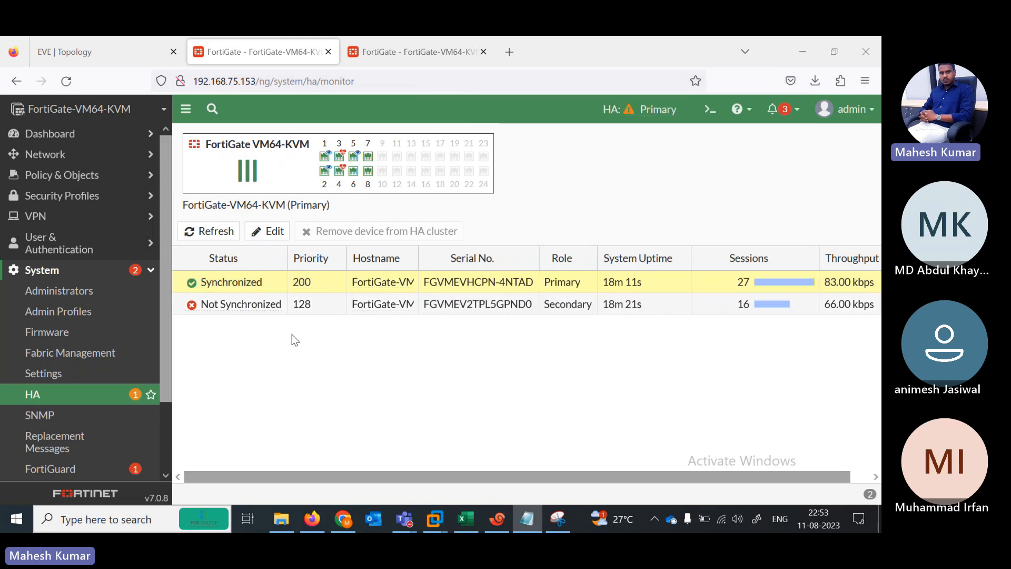
click(206, 232)
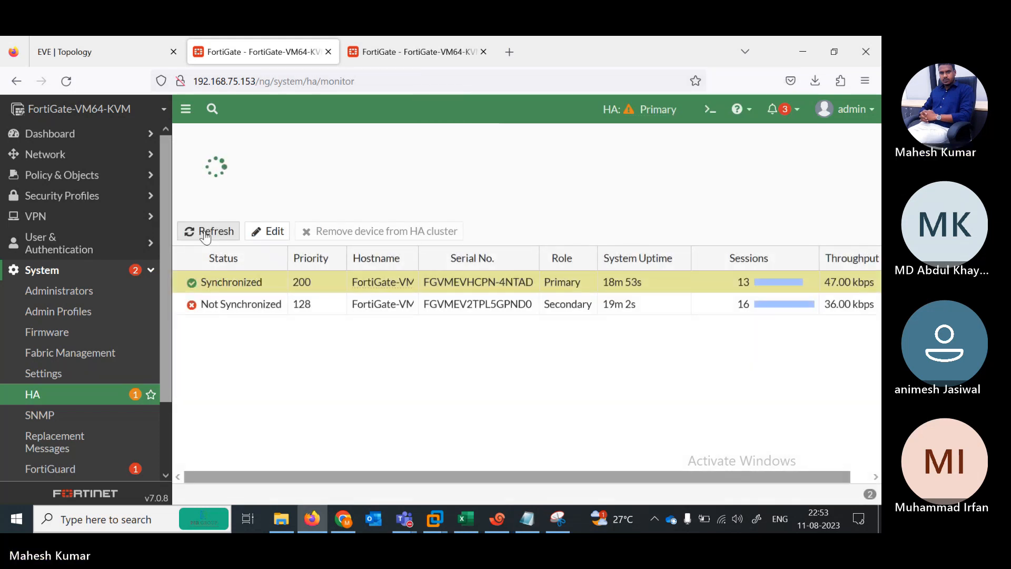
click(196, 234)
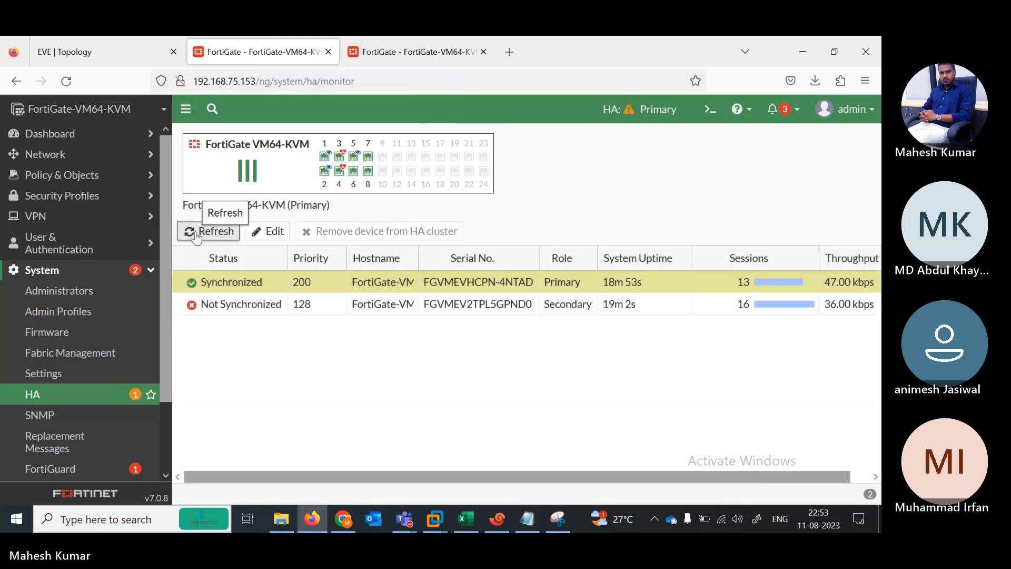
click(196, 234)
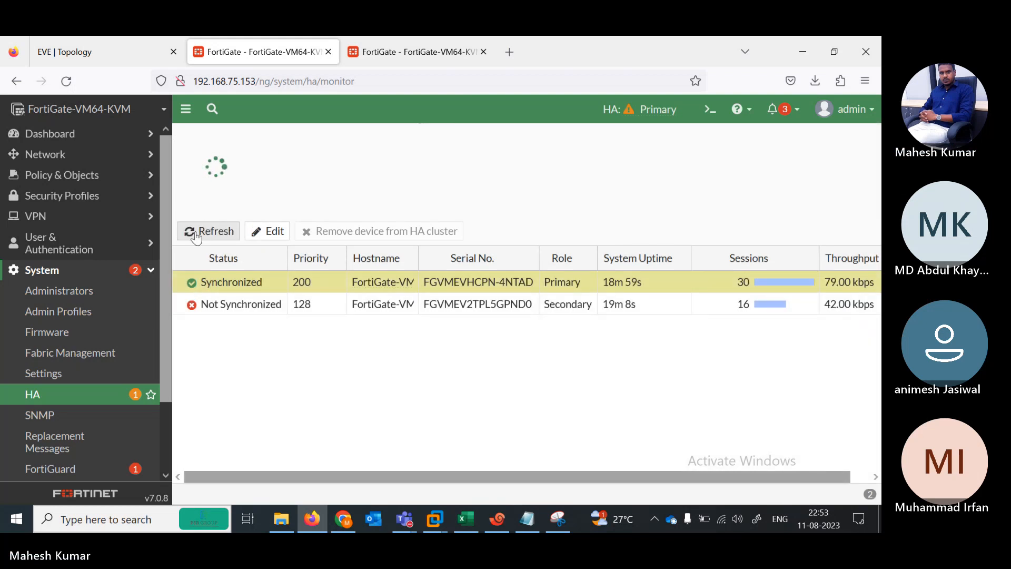
click(196, 235)
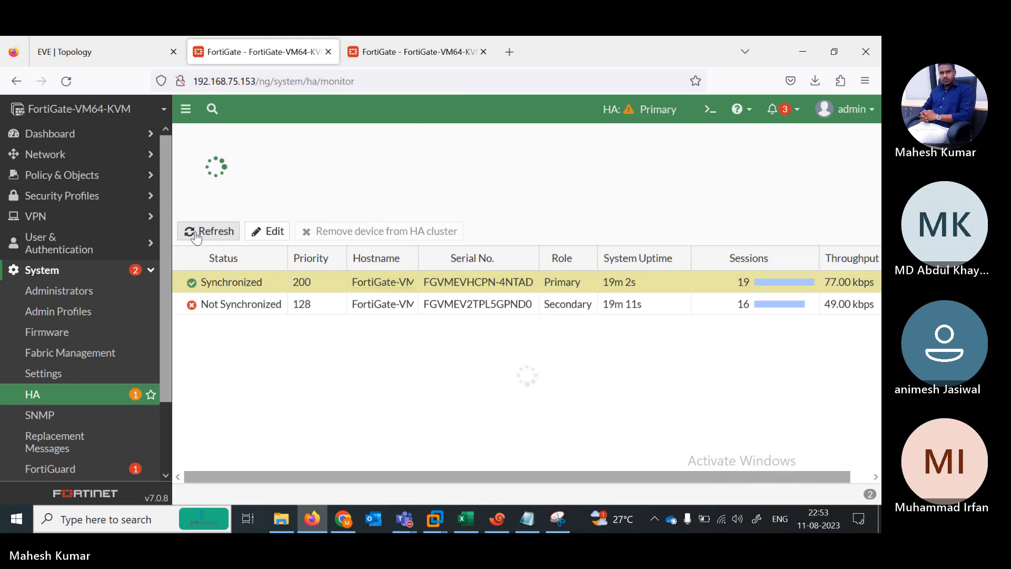
click(195, 235)
click(195, 234)
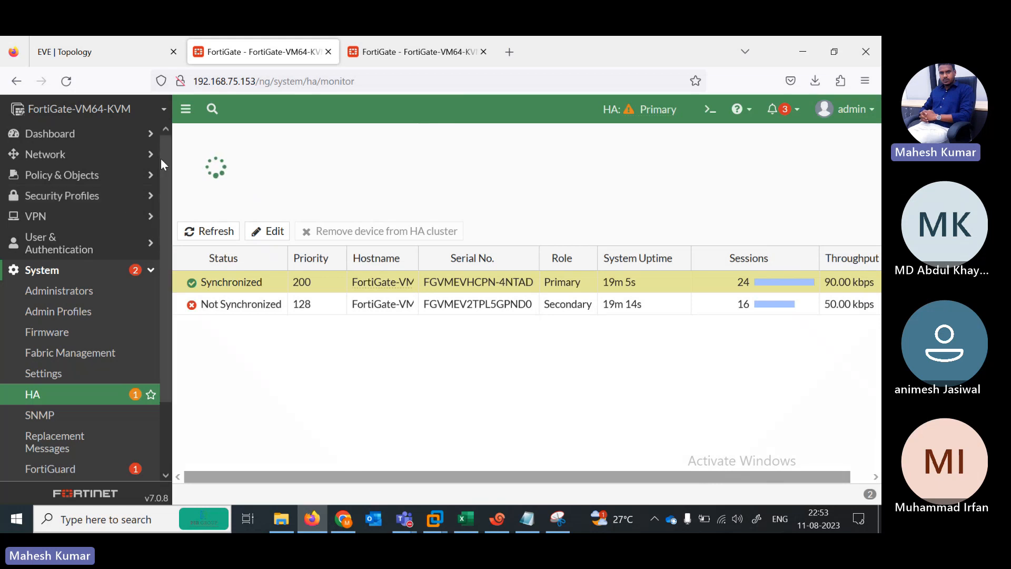
Step: View the FortiView Sources, Destinations, Applications, Web Sites, Policies and Sessions dashboards
click(100, 156)
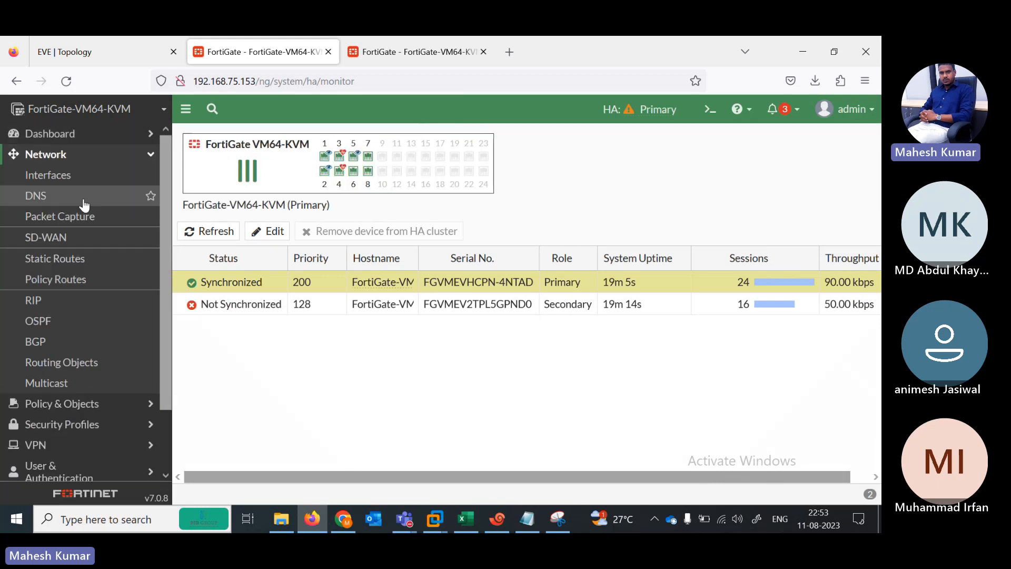
mouse_move(166, 169)
mouse_down()
mouse_move(162, 213)
mouse_move(160, 149)
mouse_up()
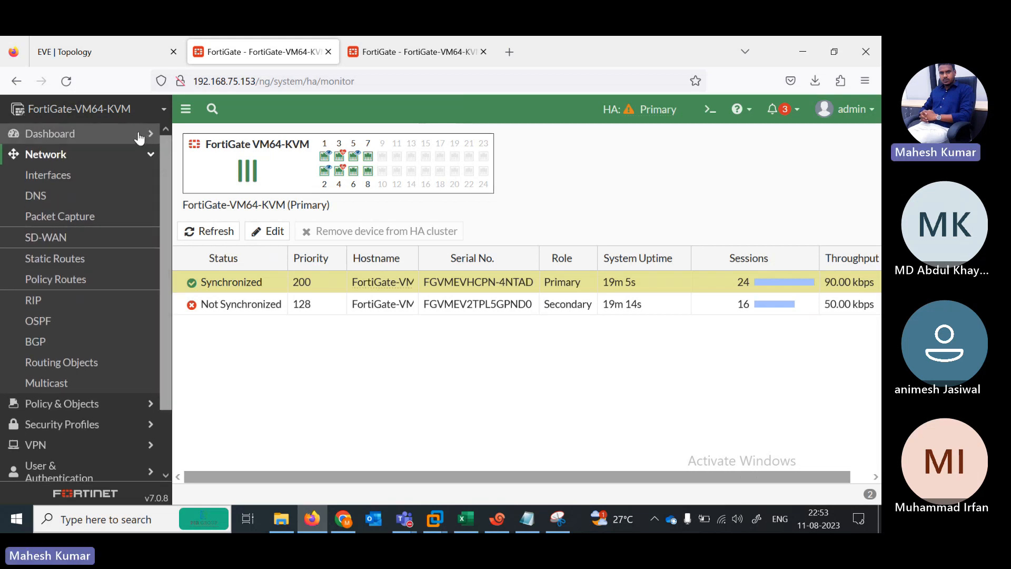
click(139, 134)
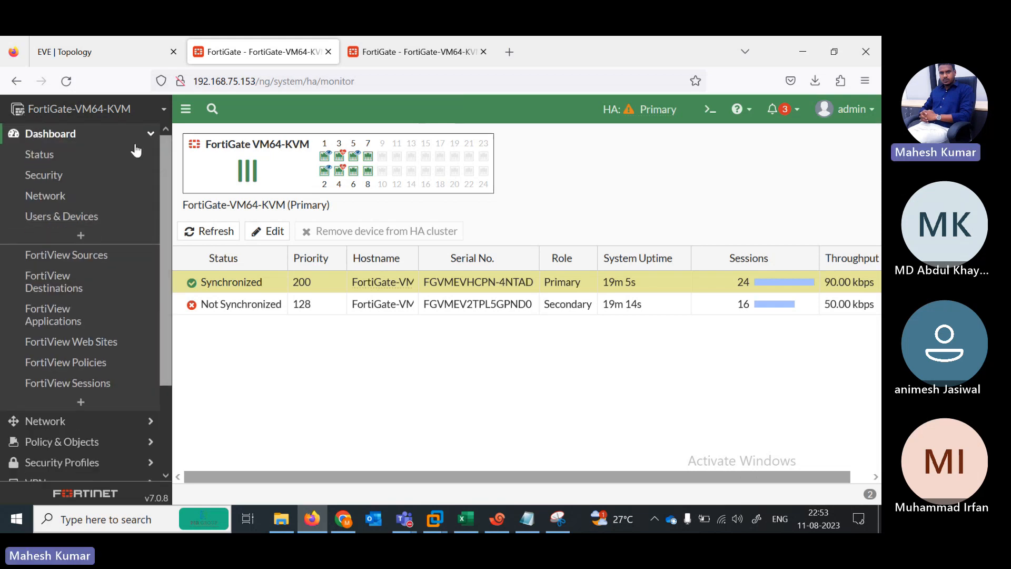
click(74, 257)
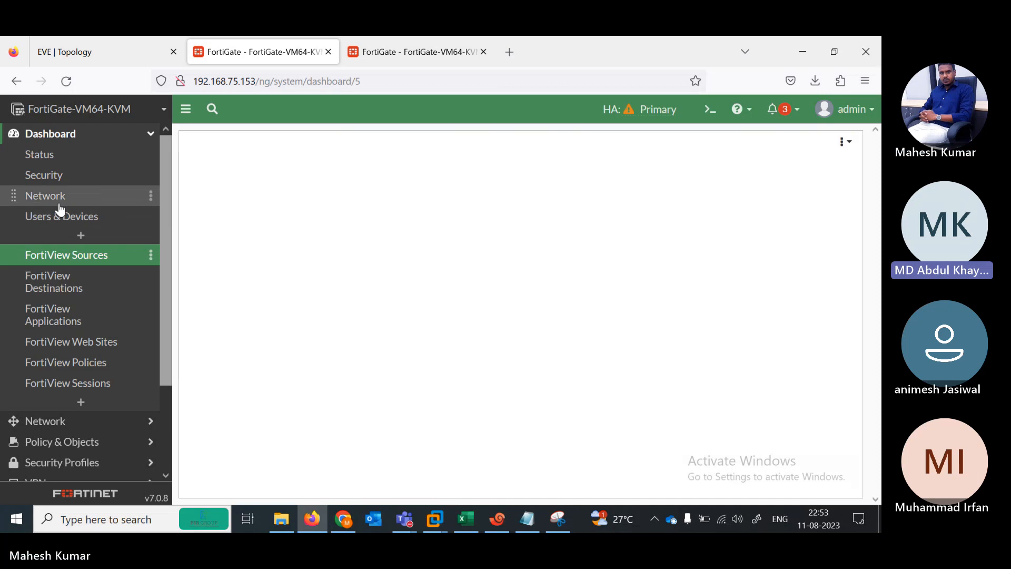
click(60, 291)
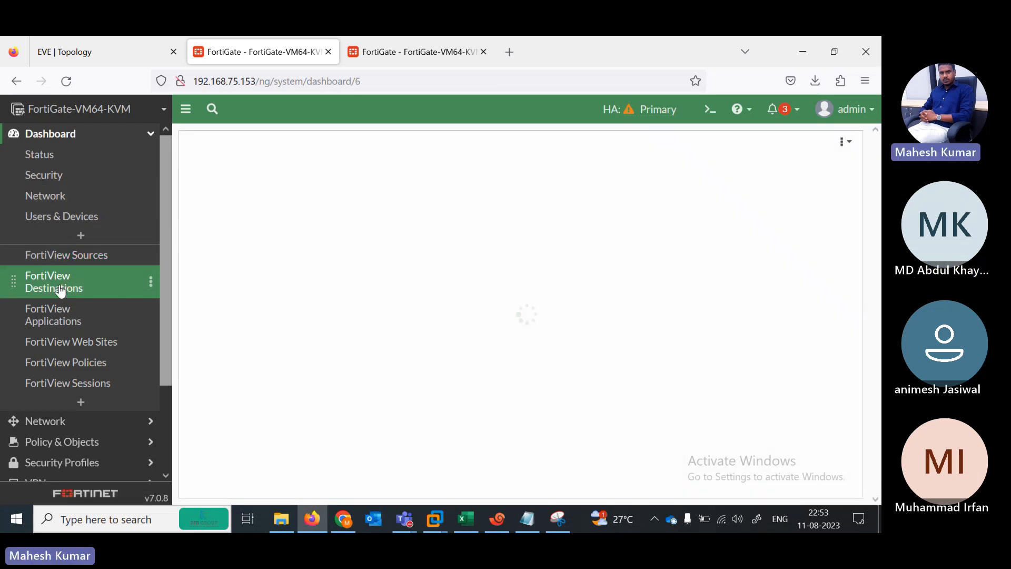
click(60, 320)
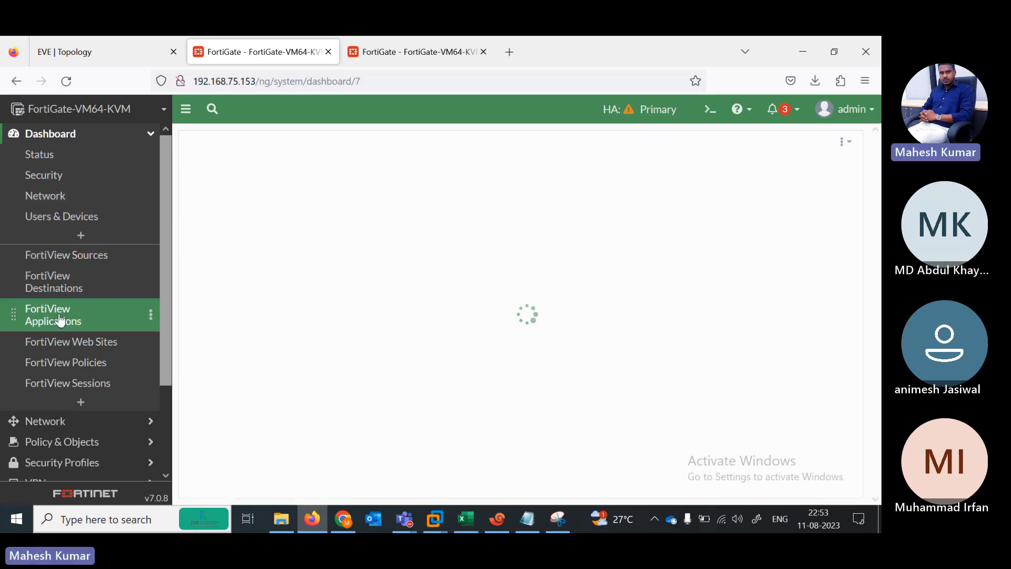
click(67, 352)
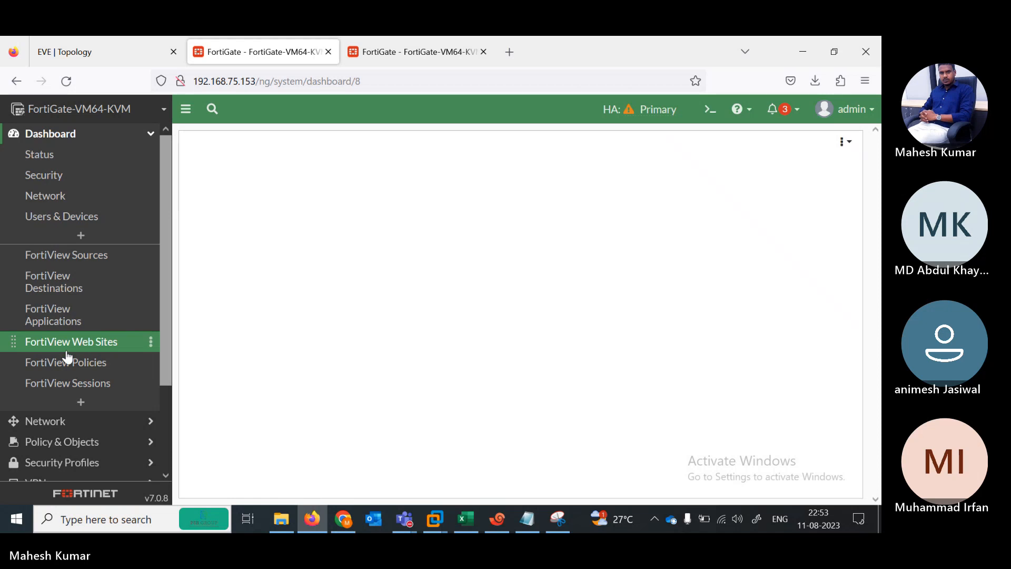
click(67, 363)
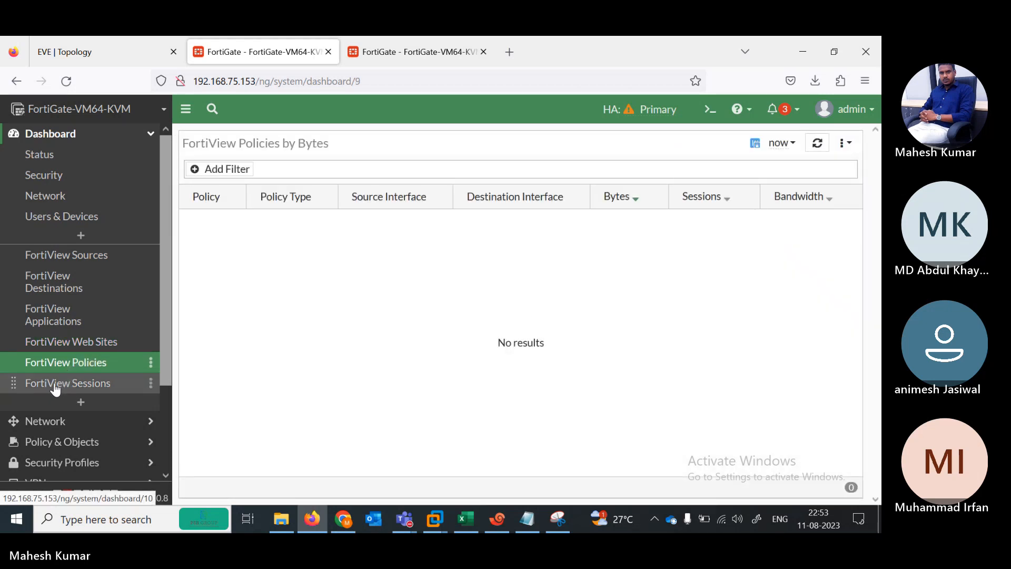
click(53, 389)
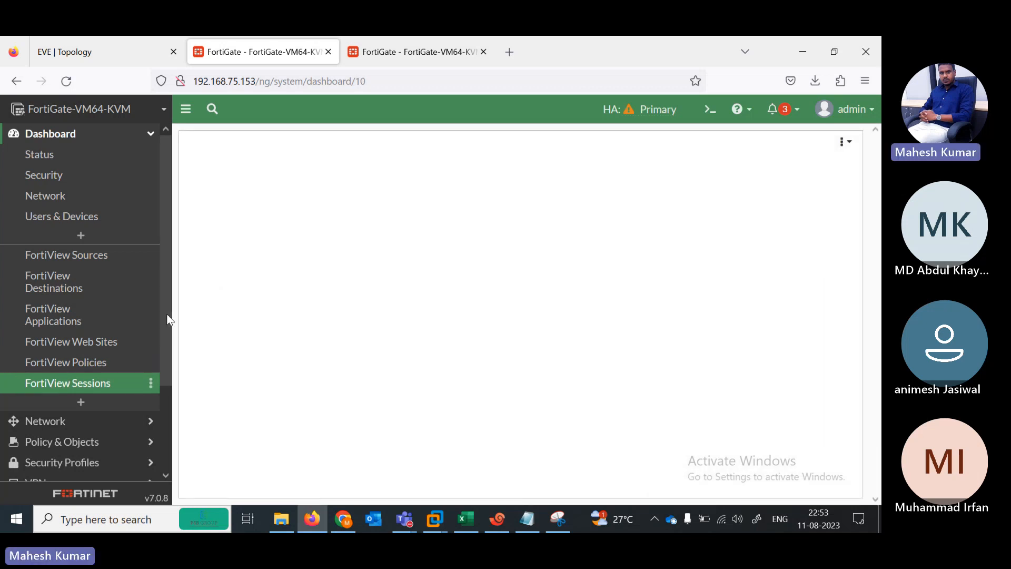
mouse_move(165, 316)
mouse_down()
mouse_move(162, 409)
mouse_move(168, 300)
mouse_up()
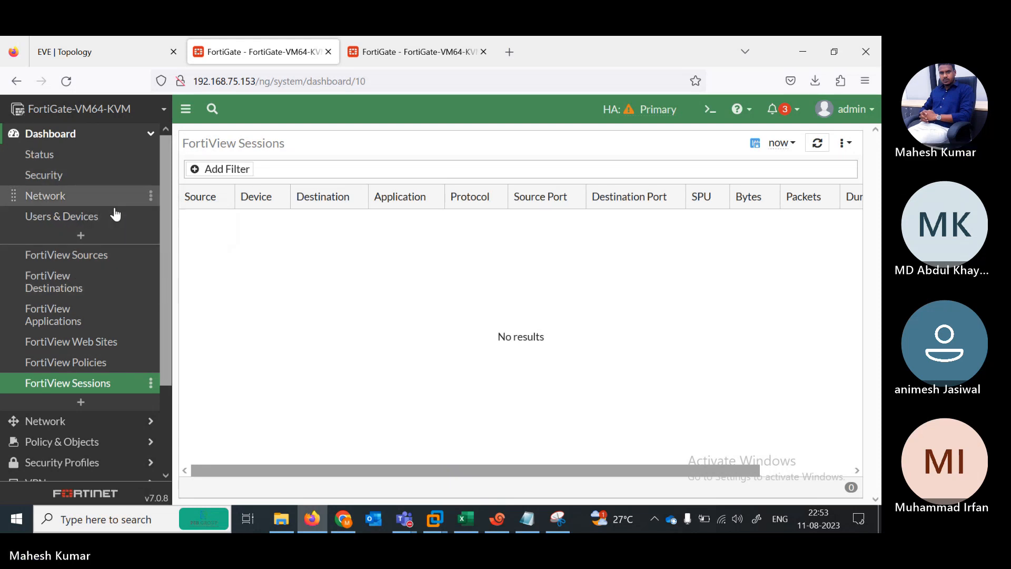
Step: Add an empty dashboard named 'ha', then delete it to return to Status
click(82, 235)
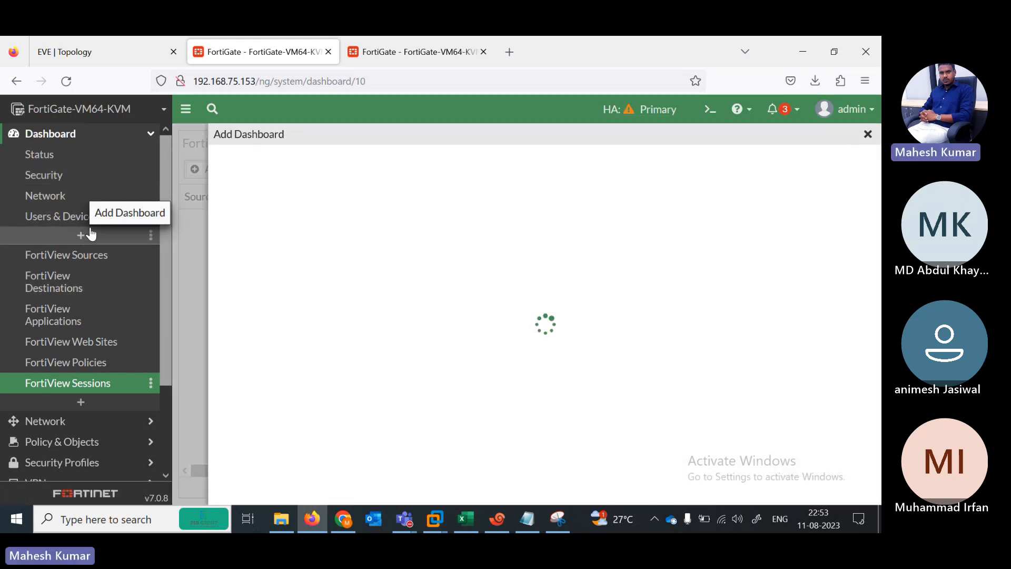
click(312, 168)
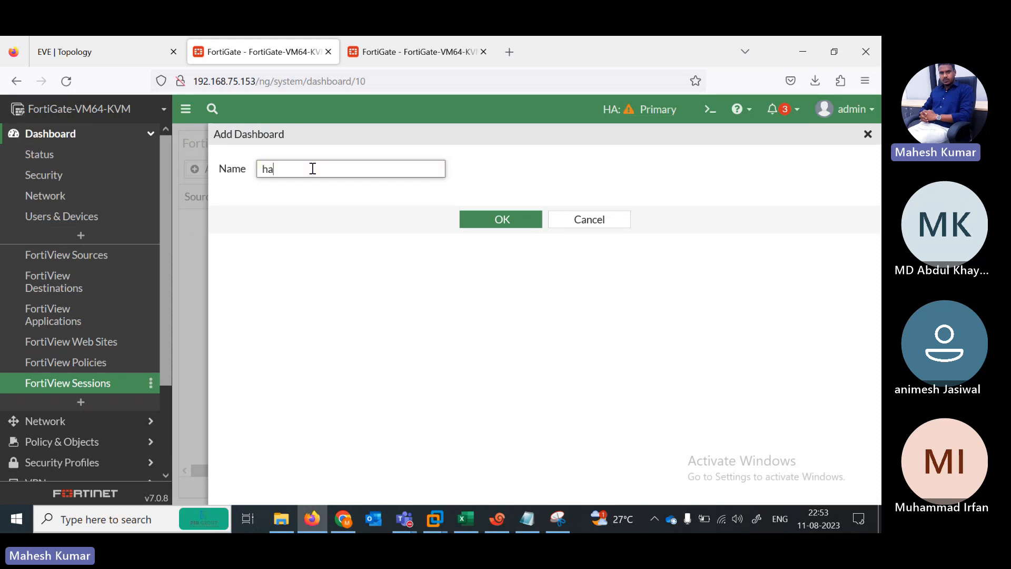
text(ha)
key(Return)
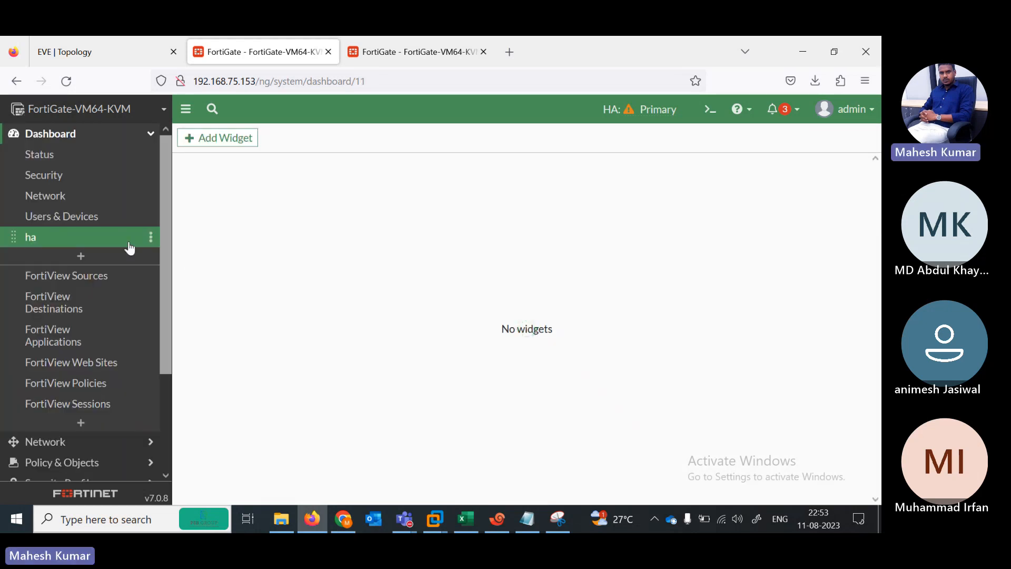
click(151, 237)
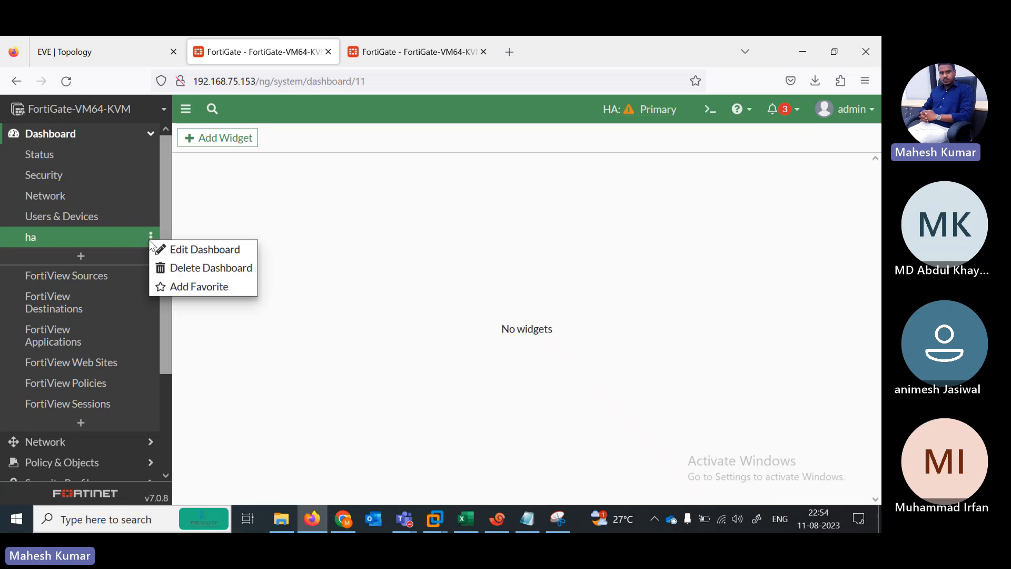
click(196, 280)
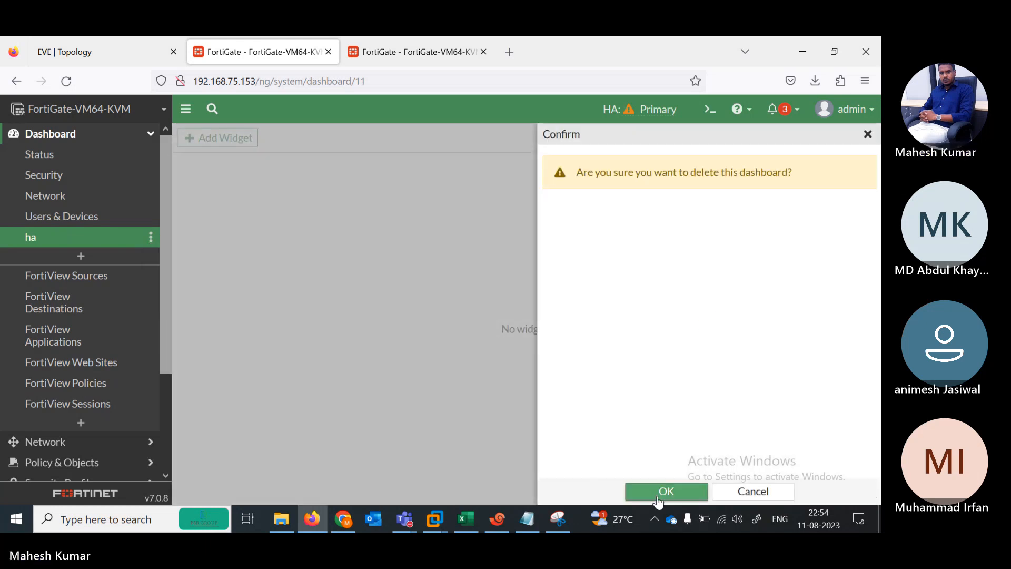
click(665, 490)
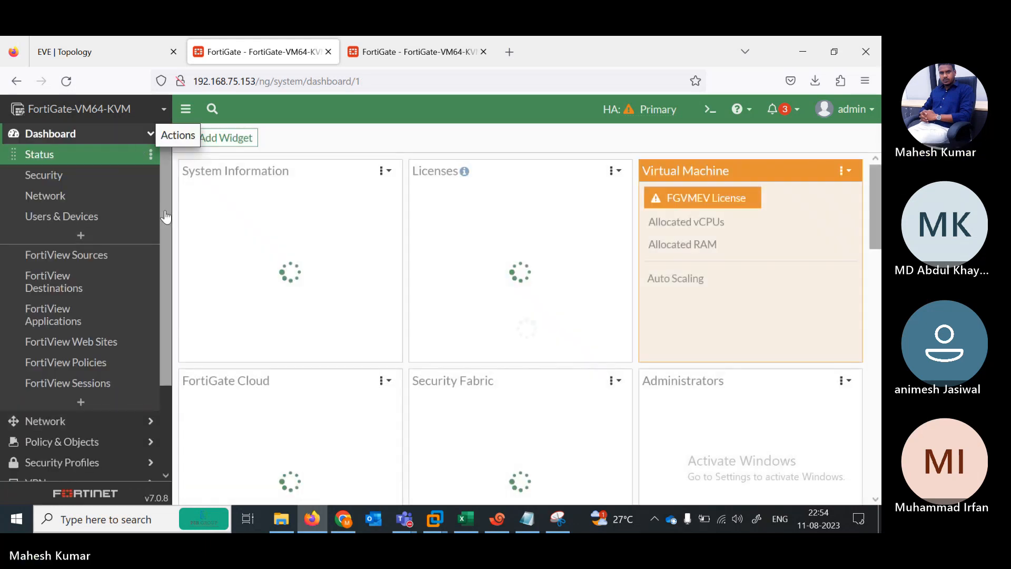
scroll(163, 343, down, 3)
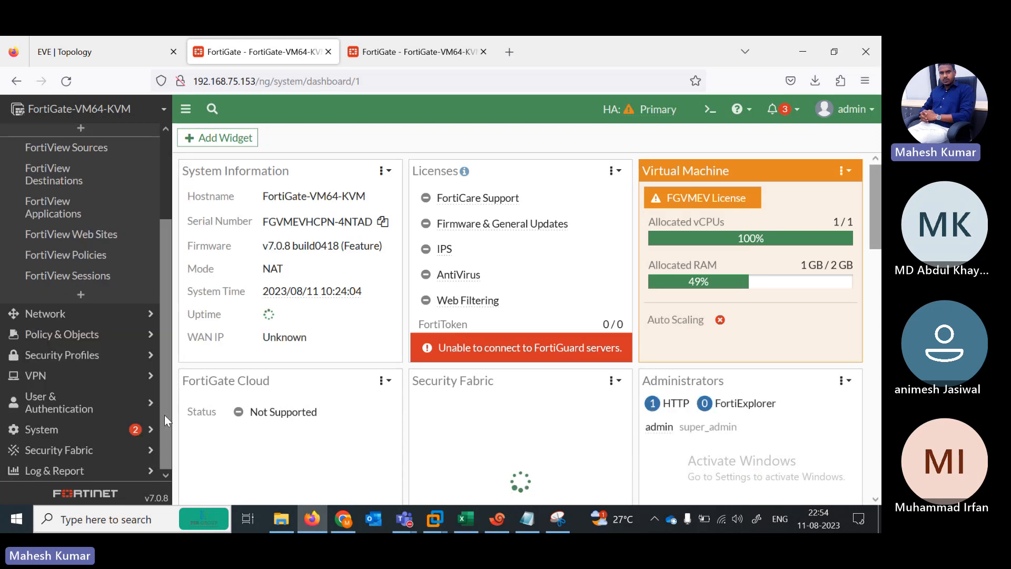
Step: Open System > HA to confirm both units Synchronized, then show the EVE lab topology
click(55, 429)
click(59, 369)
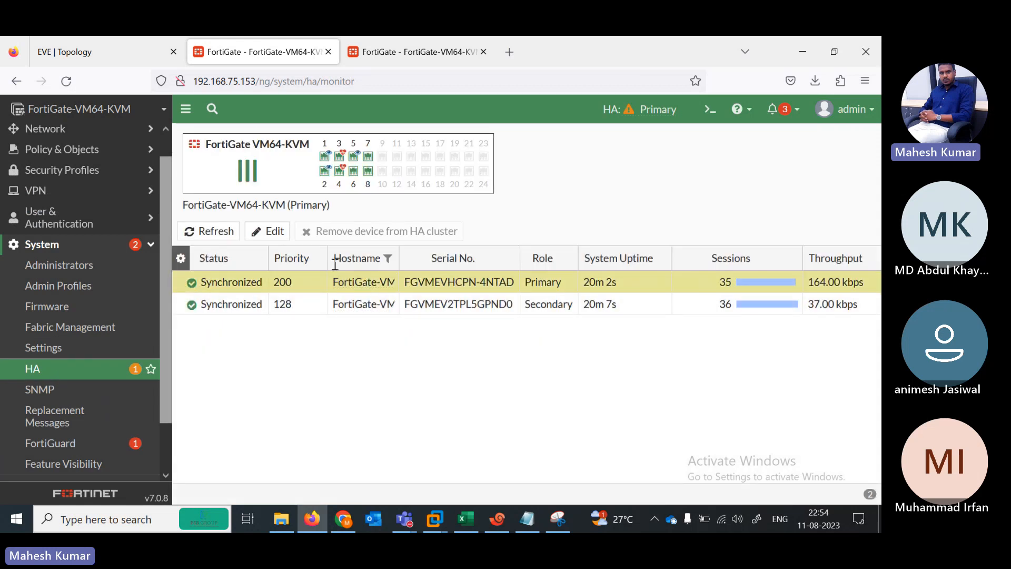
click(280, 305)
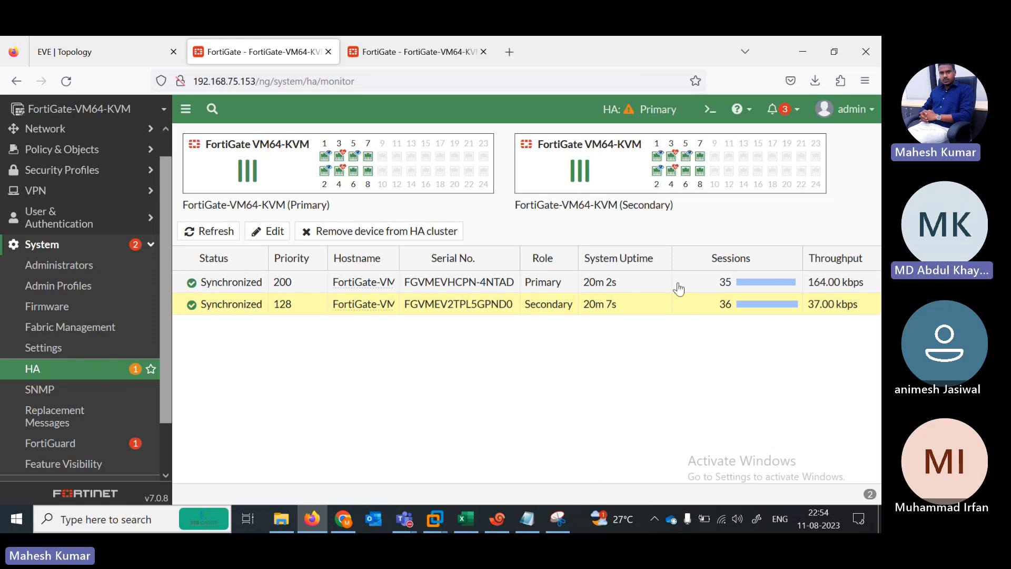
click(131, 55)
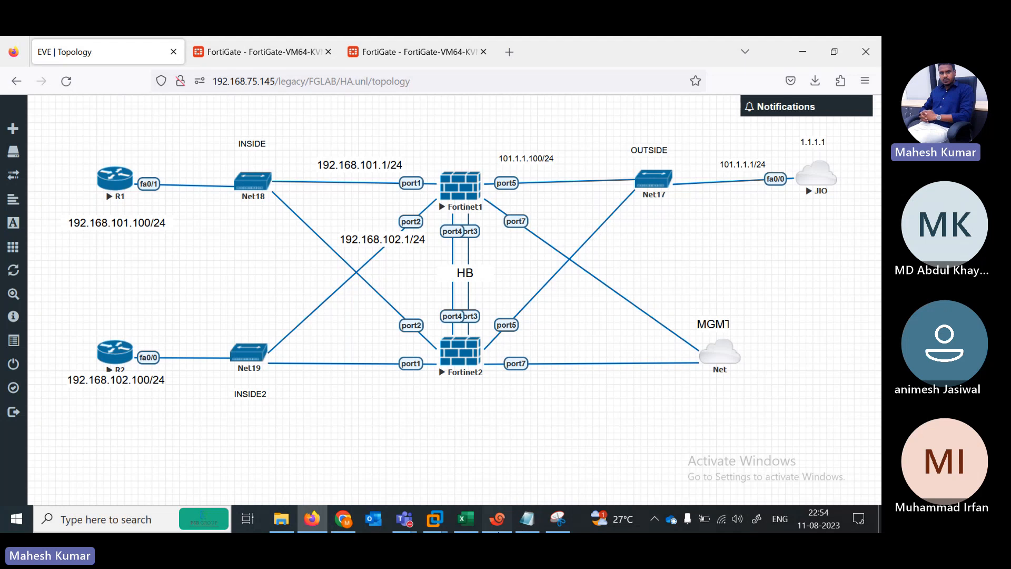
Step: On R1's console, enter privileged mode and ping 101.1.1.1
click(497, 518)
click(180, 241)
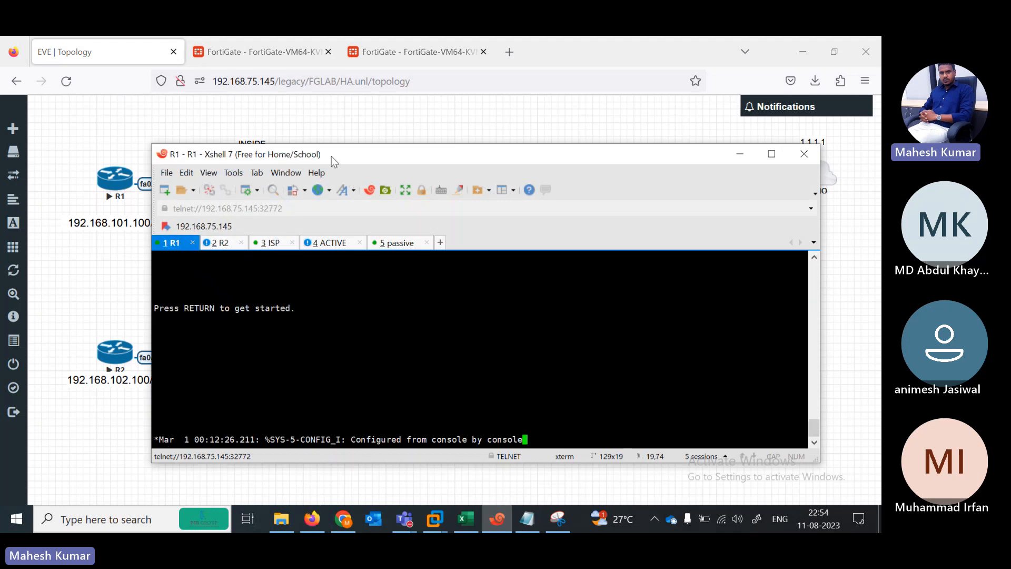
drag(328, 154, 458, 116)
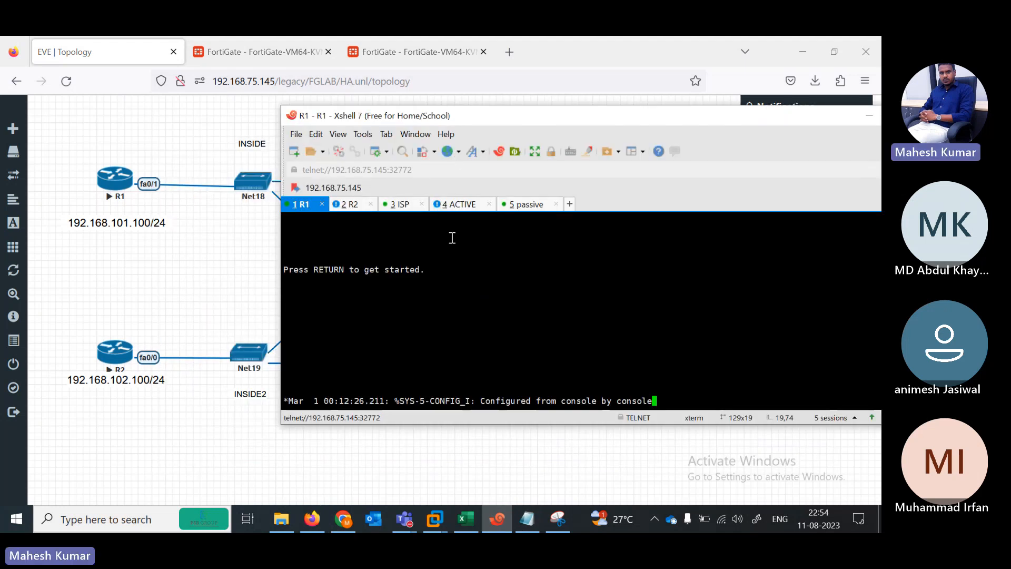
key(Return)
key(Return)
key(Return)
key(Return)
key(Return)
key(Return)
key(Return)
key(Return)
key(Return)
key(Return)
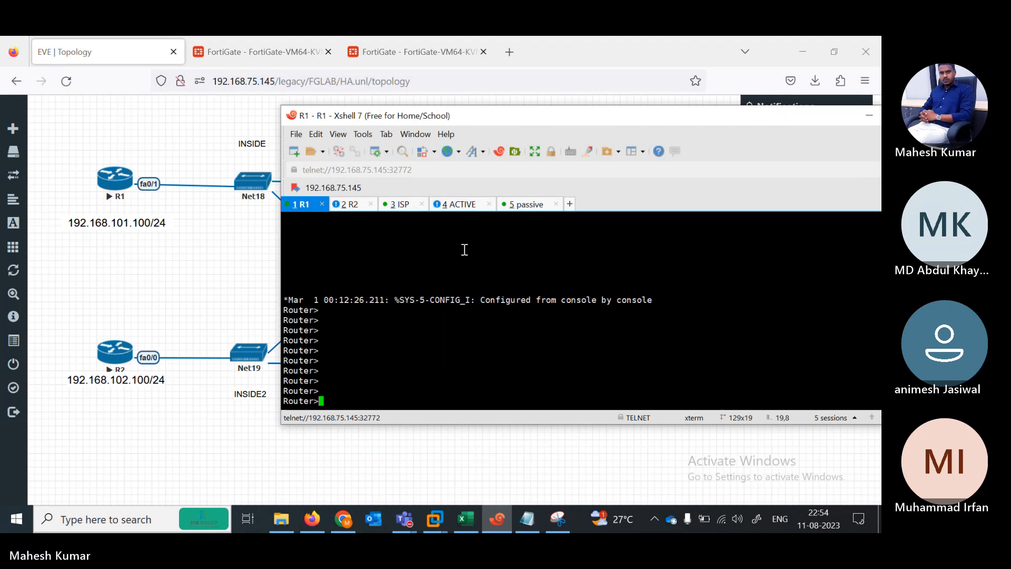
text(en)
key(Return)
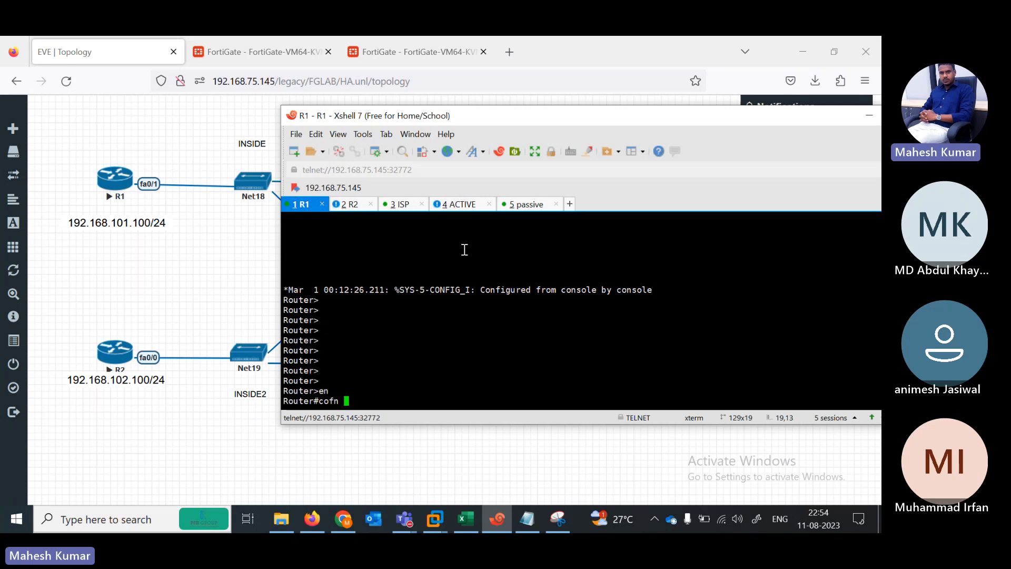
text(pi)
key(Tab)
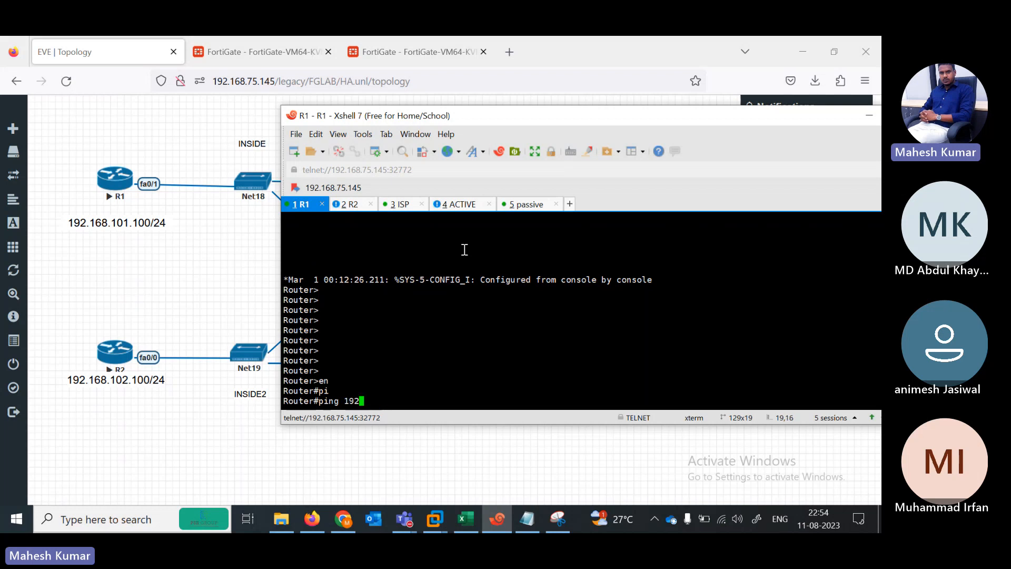
drag(590, 115, 488, 100)
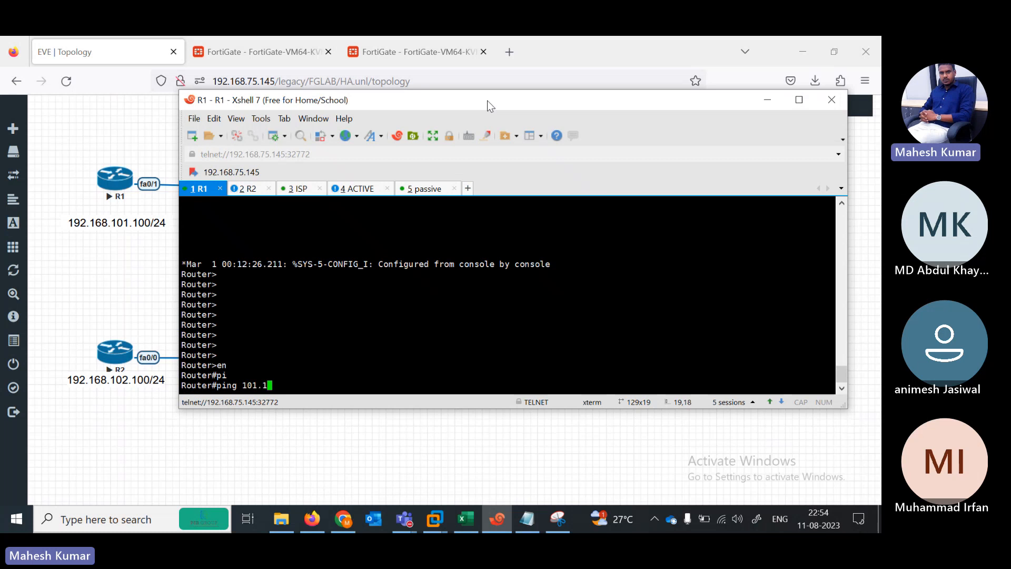
text(101.1.1.1)
key(Return)
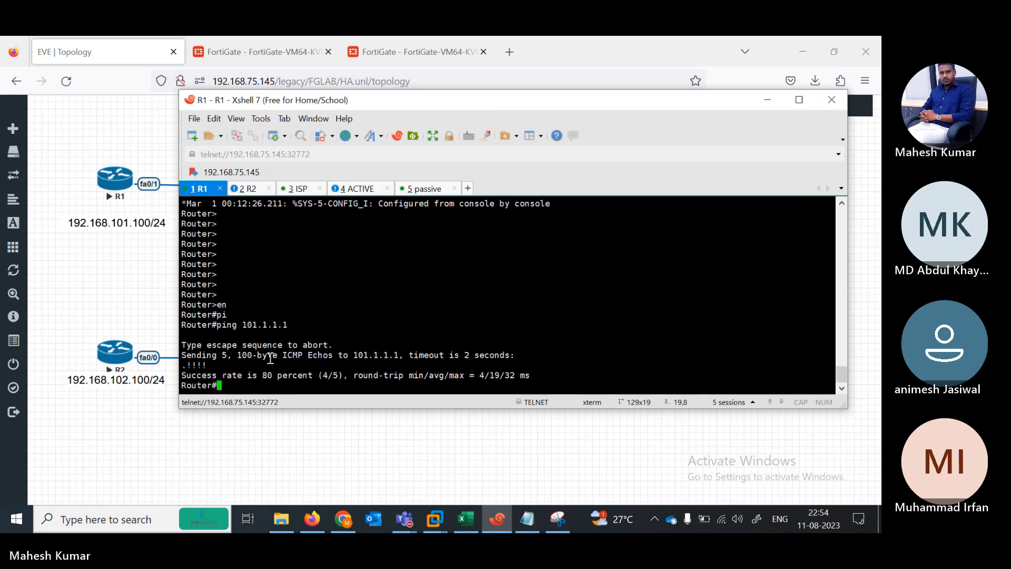
Step: Rerun the ping to 101.1.1.1 with repeat 1000
key(Up)
text(re)
key(Tab)
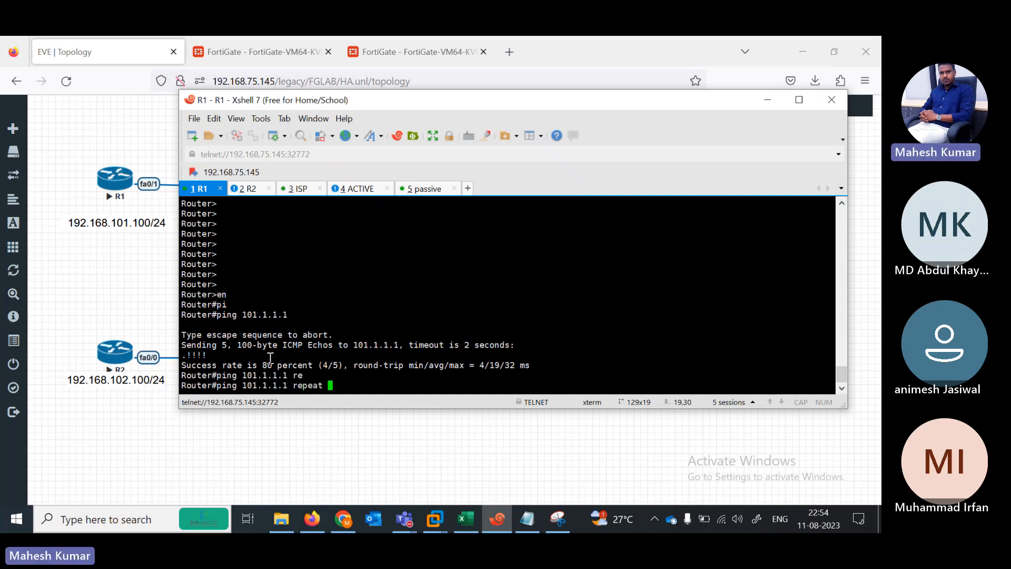
text(1000)
key(Return)
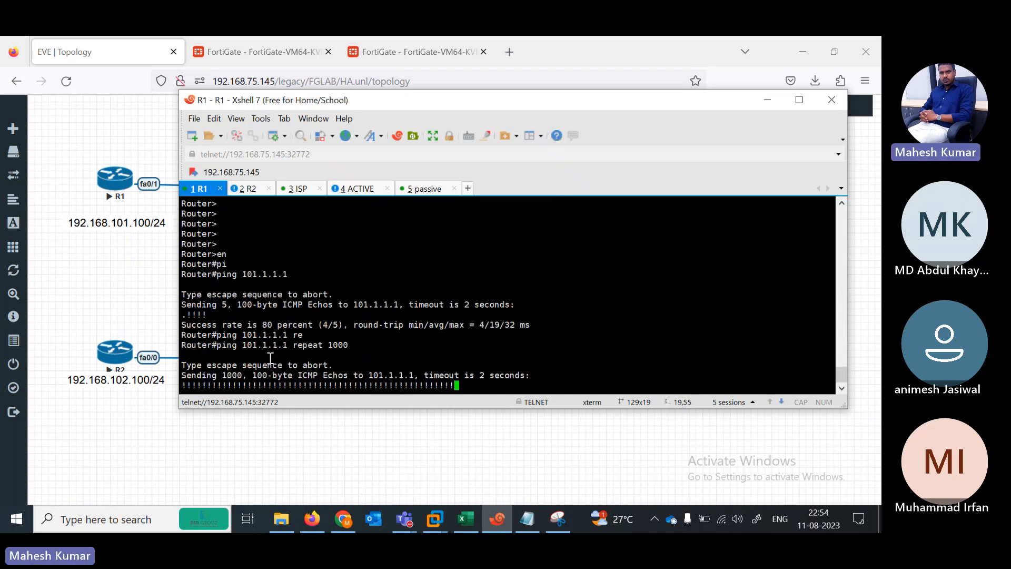
Step: Log in to the ACTIVE FortiGate console as admin
click(356, 188)
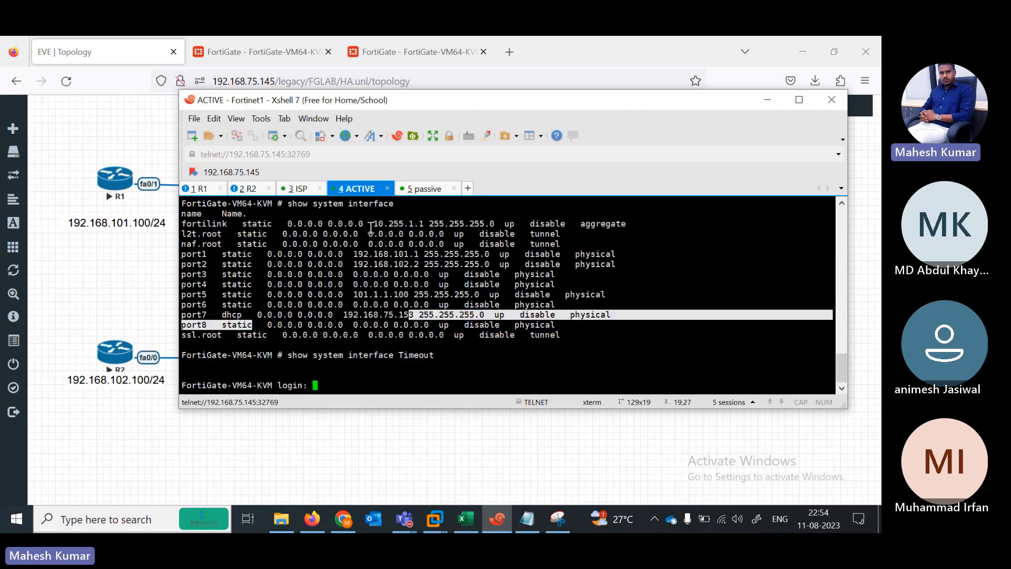
text(admin)
key(Return)
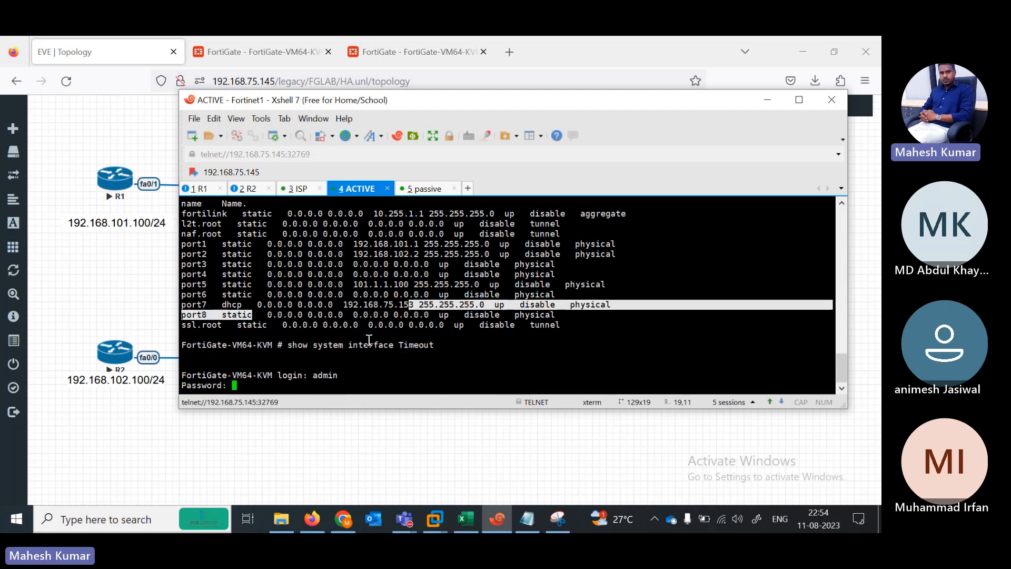
key(Return)
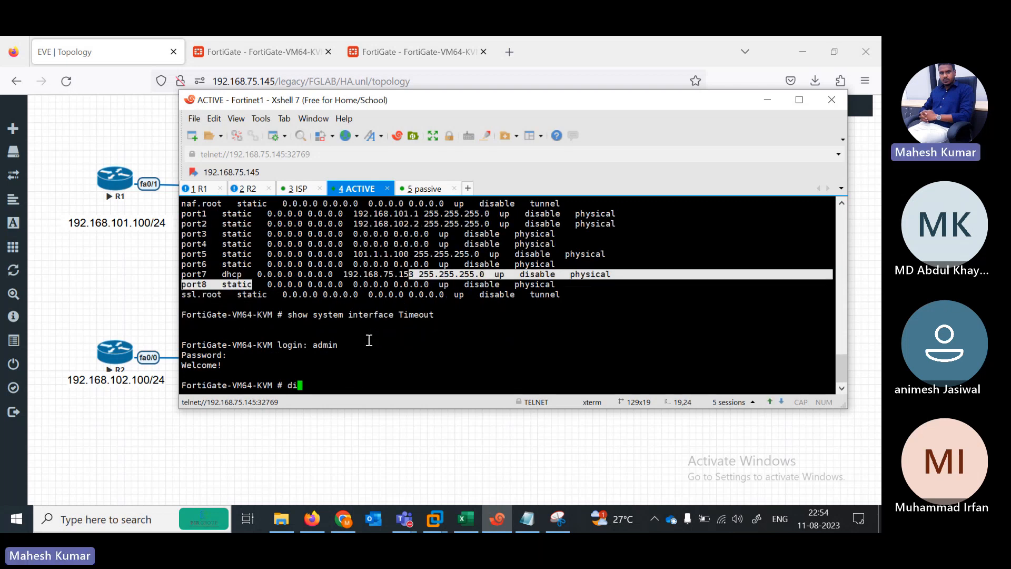
Step: Enable debug output and run 'diagnose debug flow trace start' on the active FortiGate
text(di)
key(Tab)
text(debug en)
key(Return)
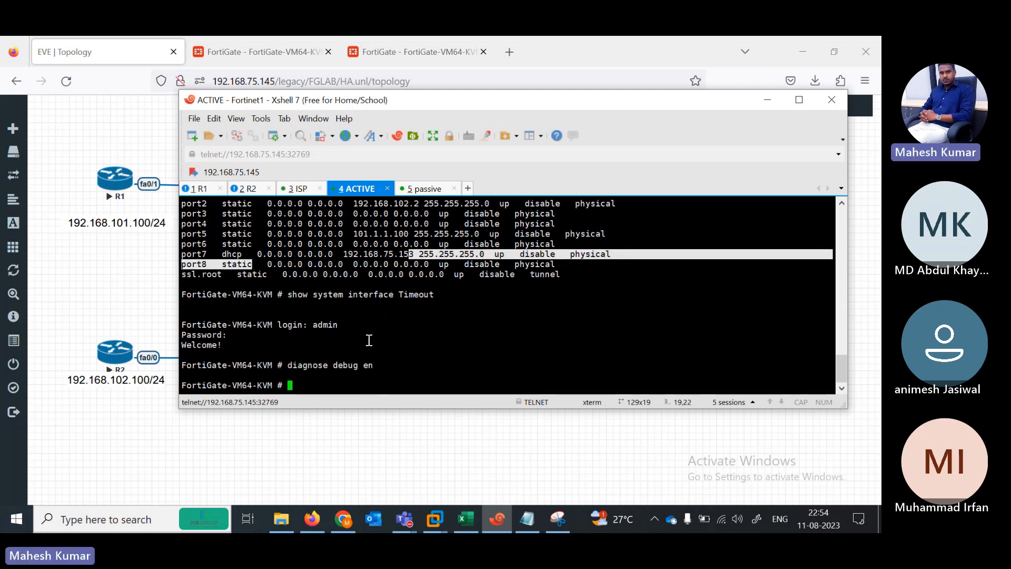
text(diagnose debug)
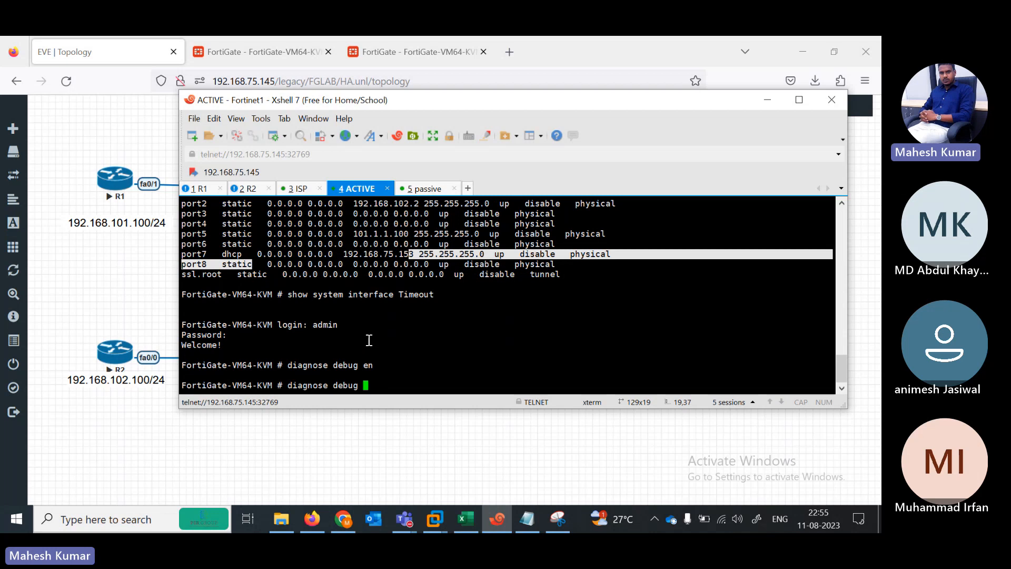
text( flow t)
key(Tab)
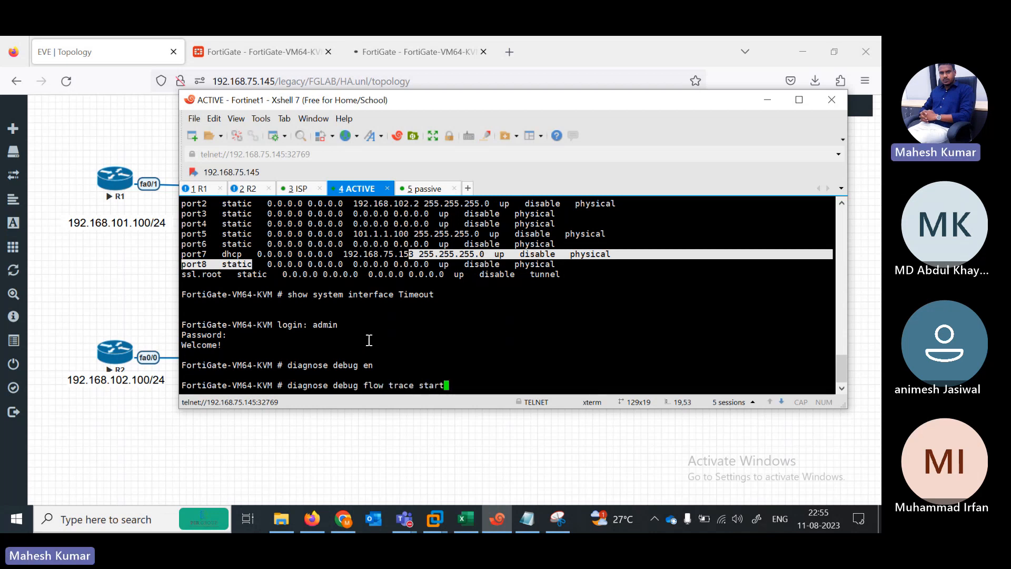
text(start)
key(Return)
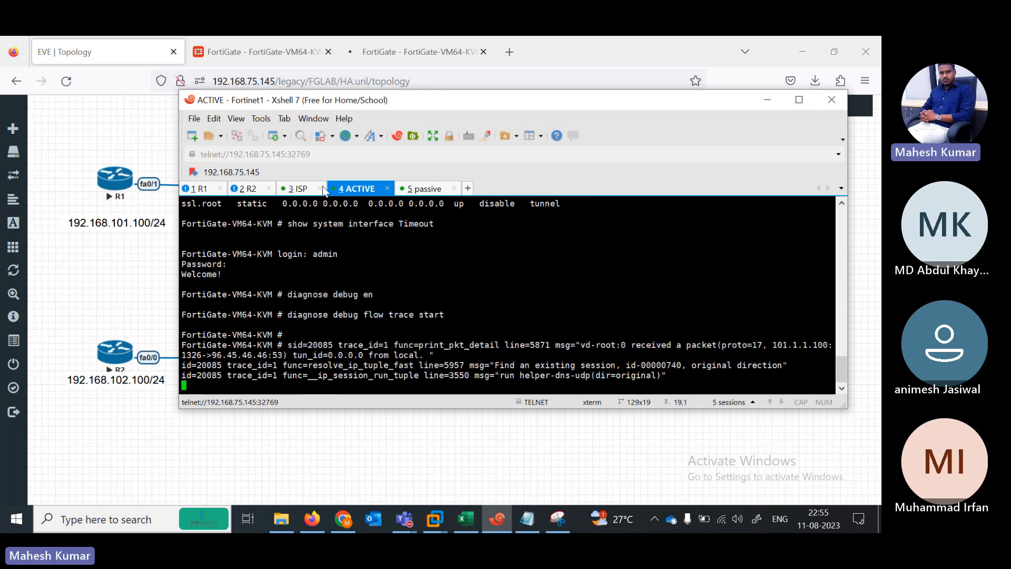
Step: Attempt the ICMP debug command on the ISP router from configuration mode, which fails
click(298, 189)
key(Return)
key(Return)
key(Return)
key(Return)
key(Return)
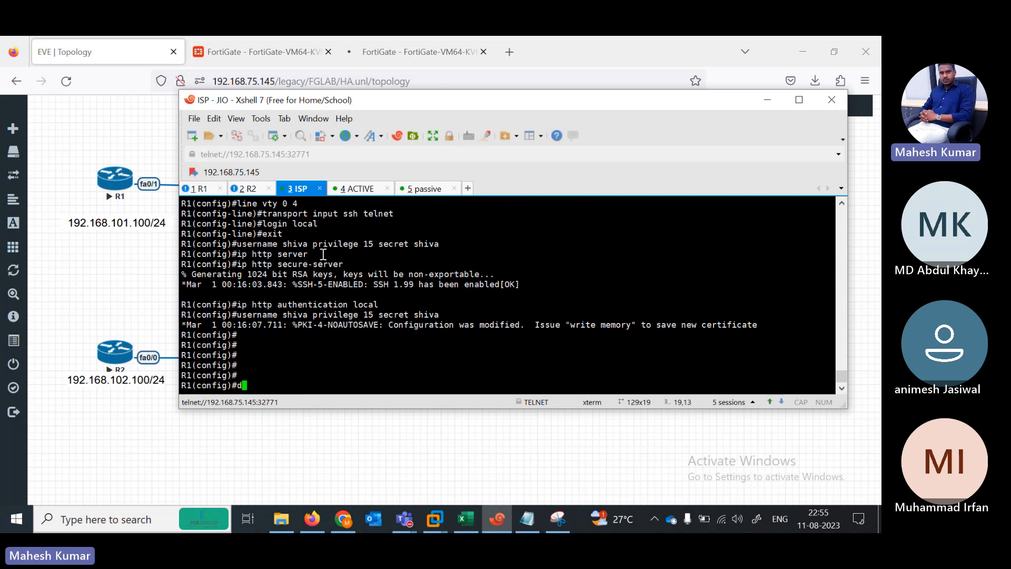
text(debu)
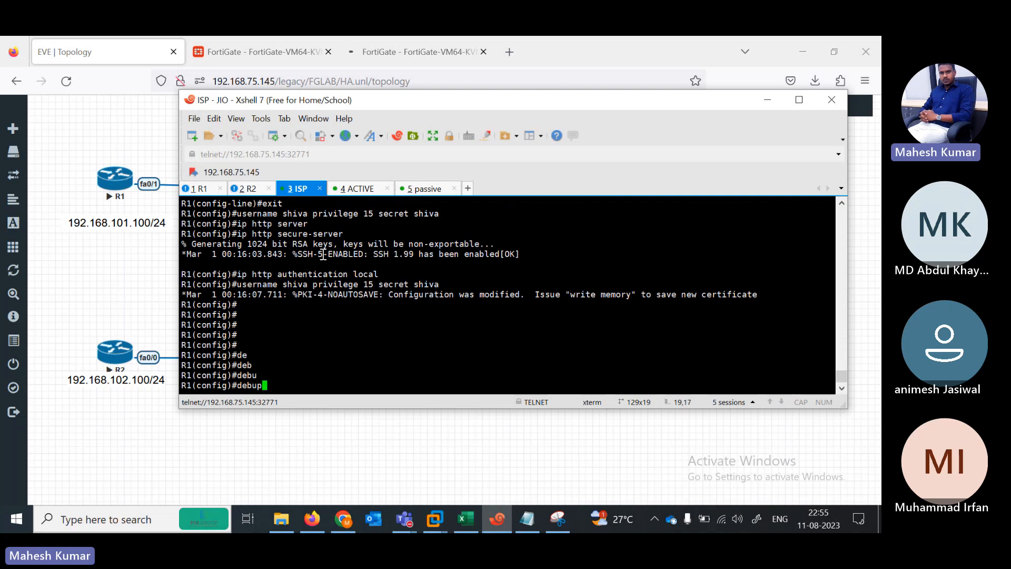
text(b ip icmp)
key(Return)
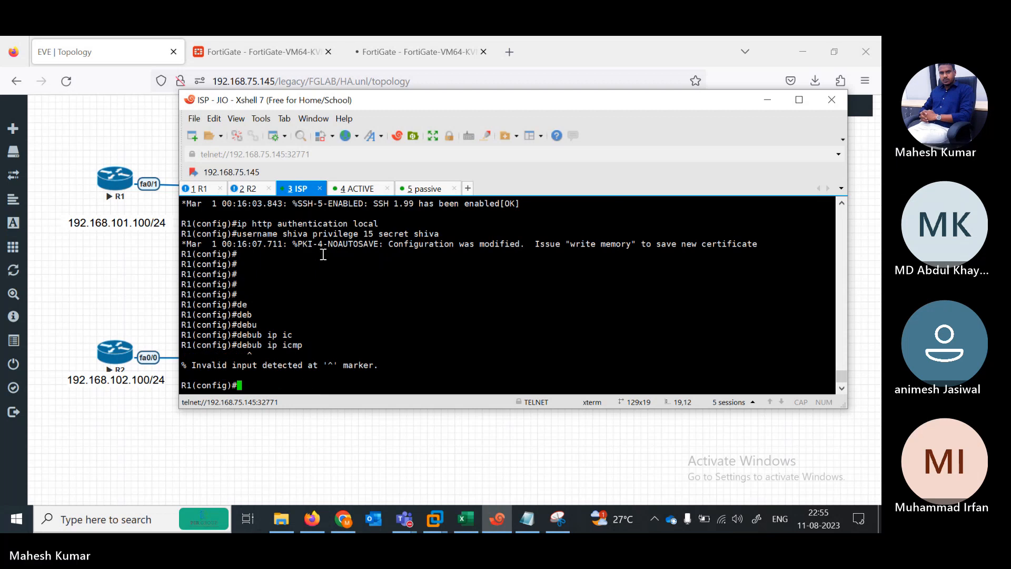
text(ig)#debug)
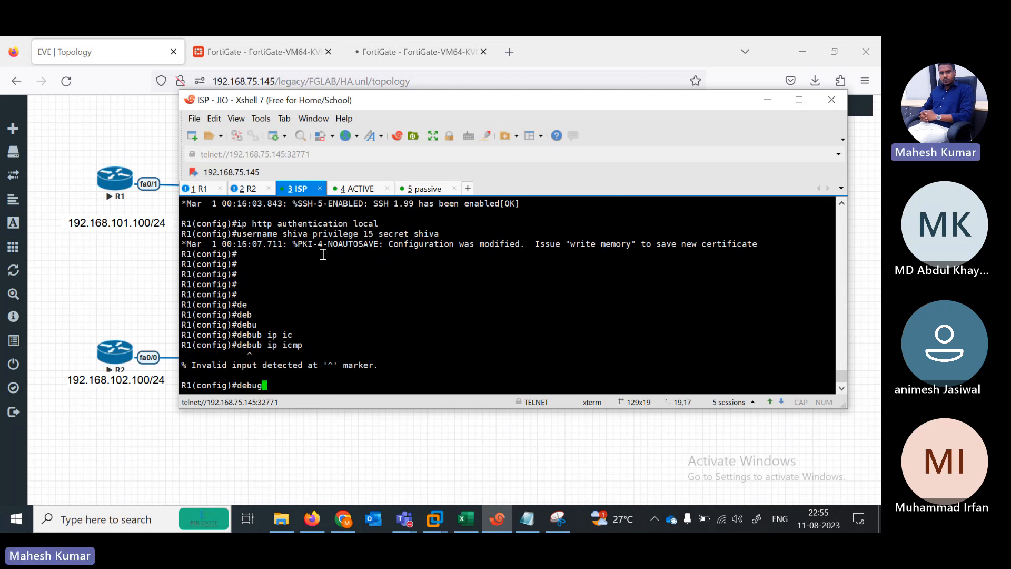
text( icm)
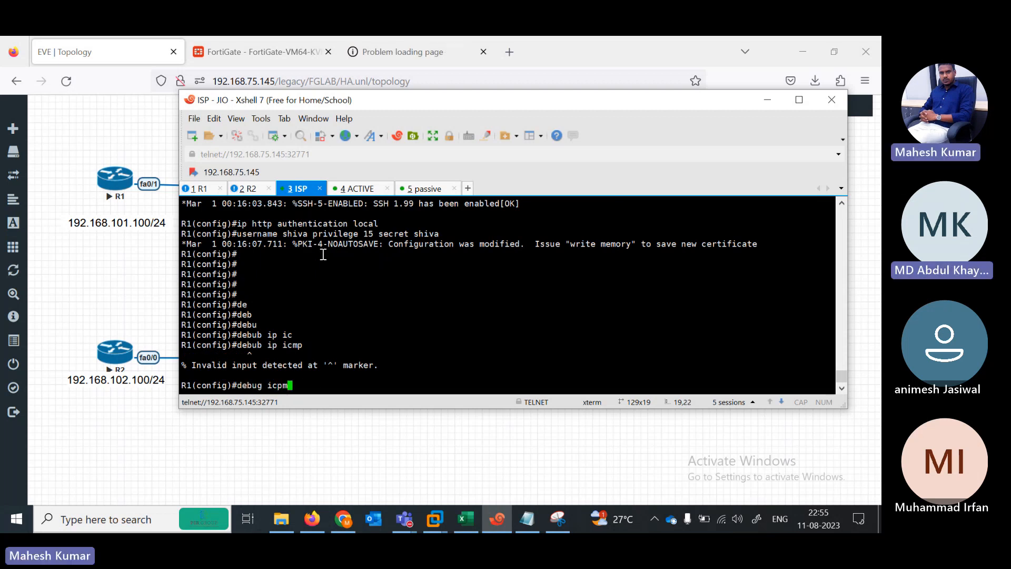
text(p ip)
key(Return)
Step: Exit config mode, enable 'debug ip icmp' on the ISP router, then bring up R1's session
text(e)
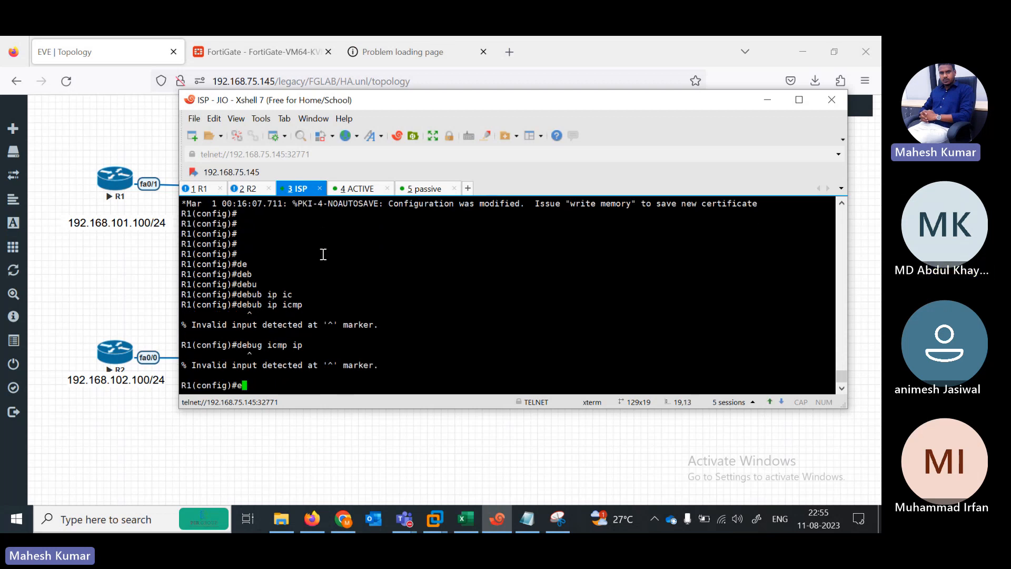
text(xit)
key(Return)
key(Return)
key(Return)
text(deb)
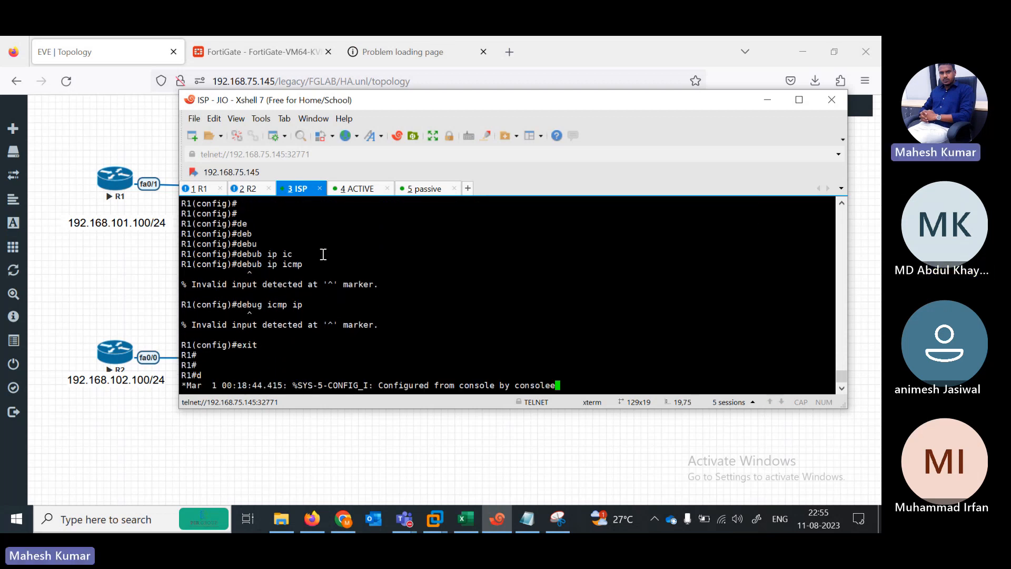
key(Tab)
text(ip)
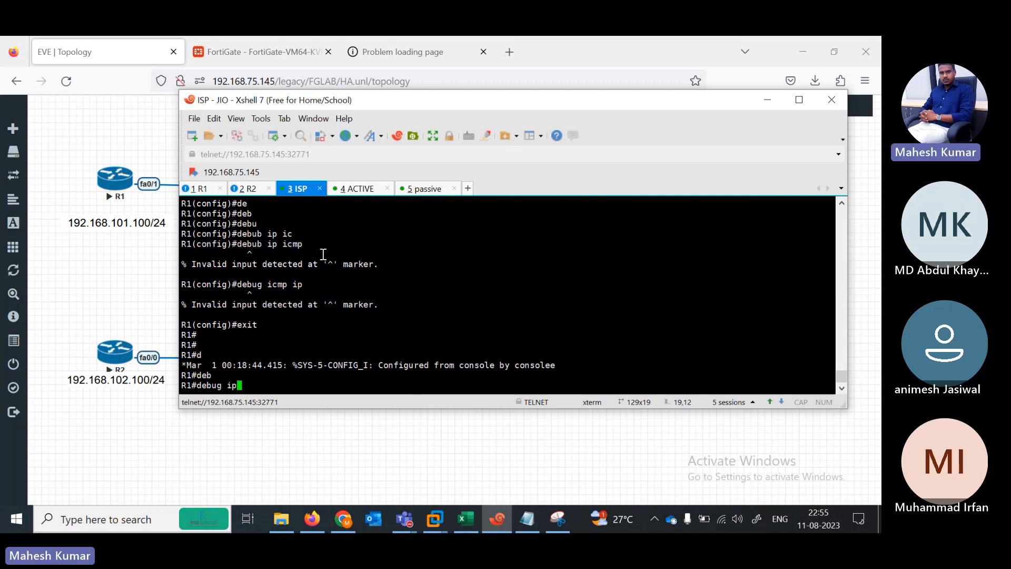
key(Tab)
text(i)
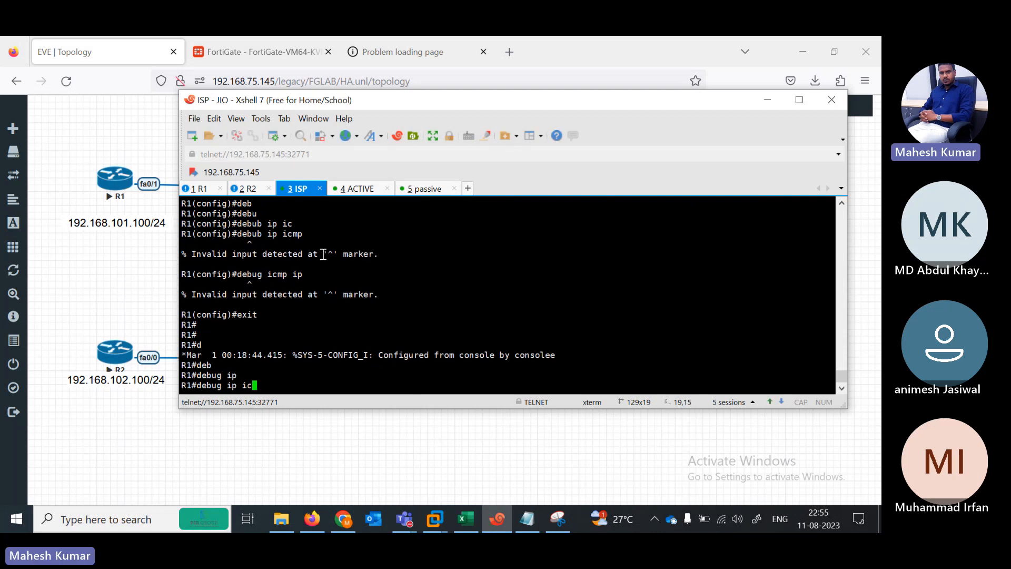
text(c)
key(Tab)
key(Return)
key(Return)
key(Return)
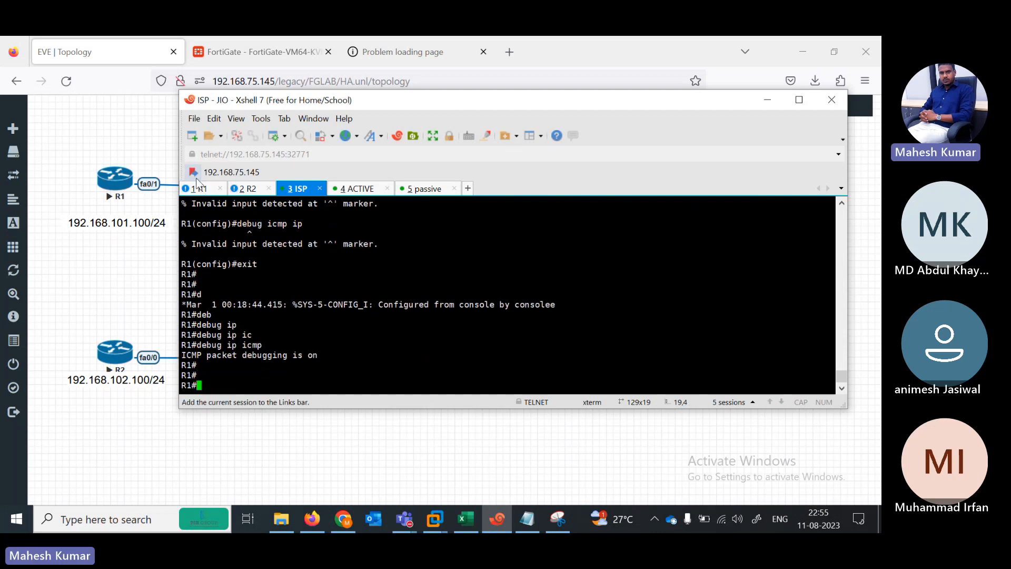
click(199, 188)
Step: Rerun R1's 1000-packet ping to 101.1.1.1, watch ISP echo-reply debugs, then return to ACTIVE
key(Up)
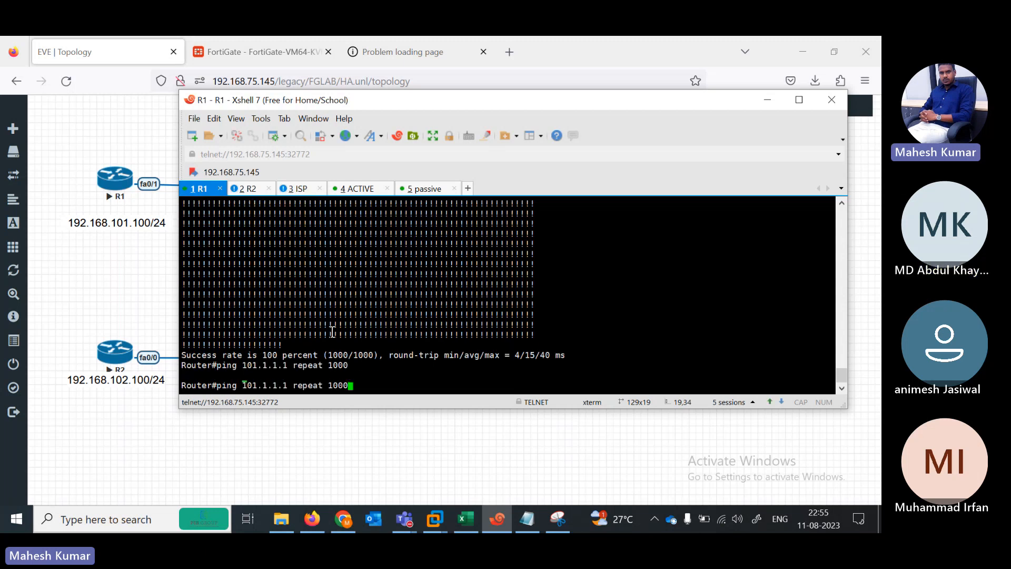
key(Return)
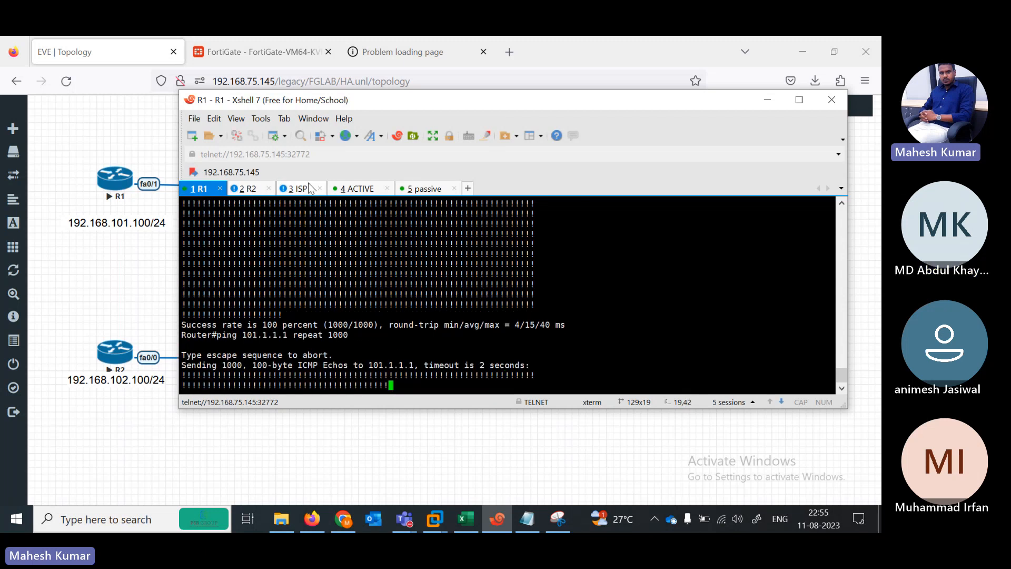
click(298, 189)
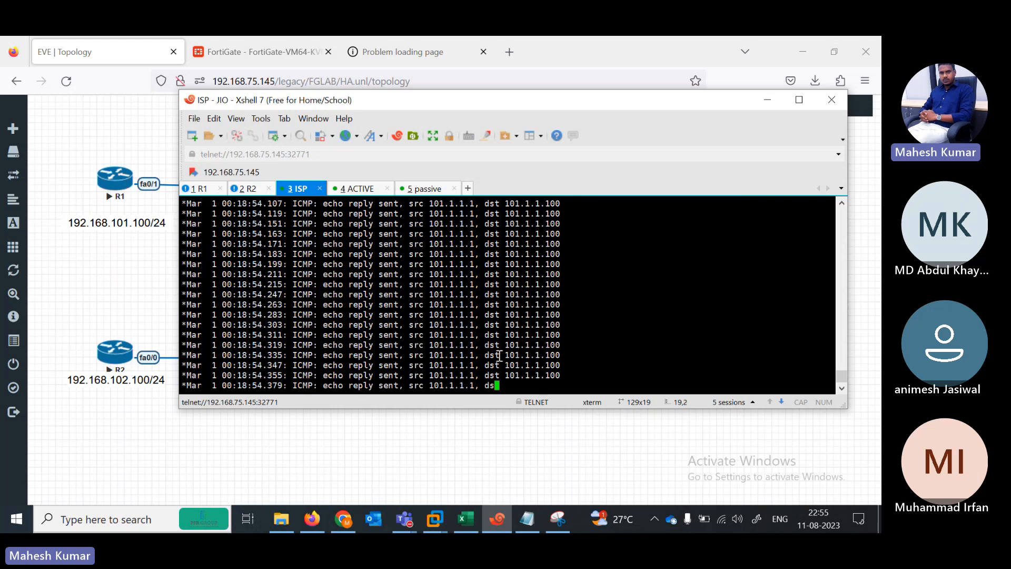
drag(379, 100, 348, 250)
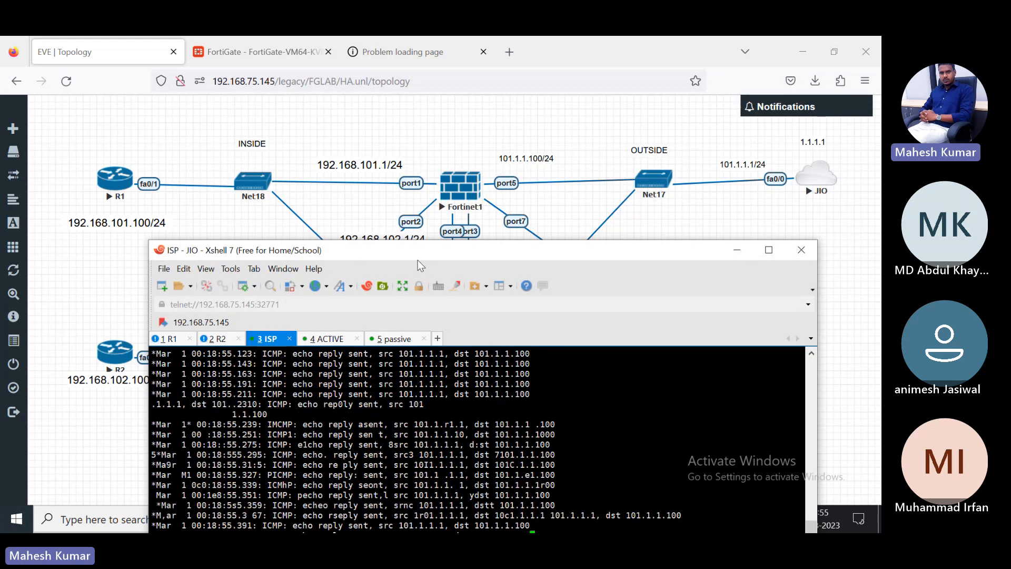
drag(418, 259, 333, 178)
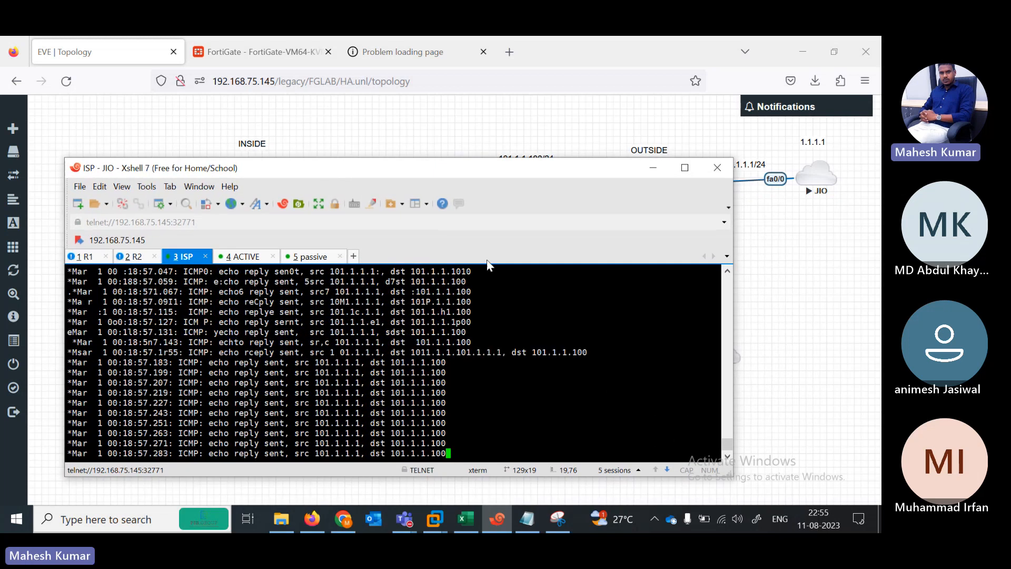
drag(477, 172, 494, 179)
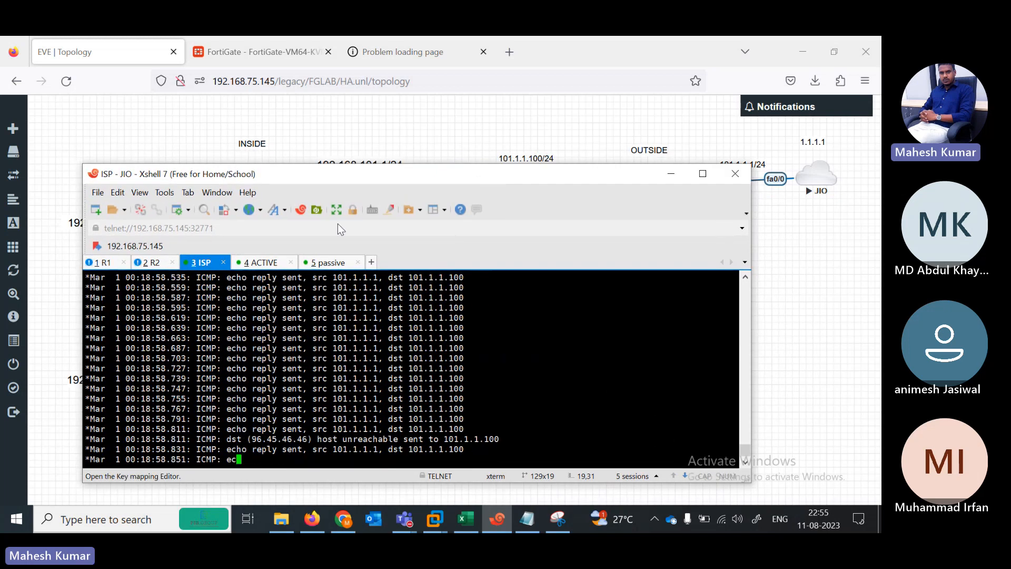
click(264, 266)
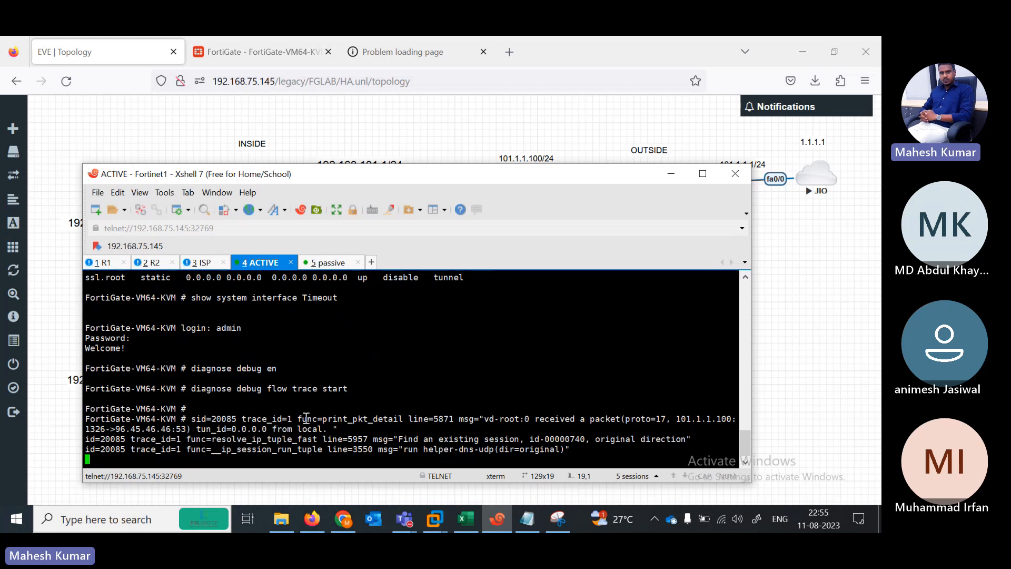
Step: Run 'show' on the active FortiGate and page through to the FreshBooks internet-service entries
text(show)
key(Return)
key(space)
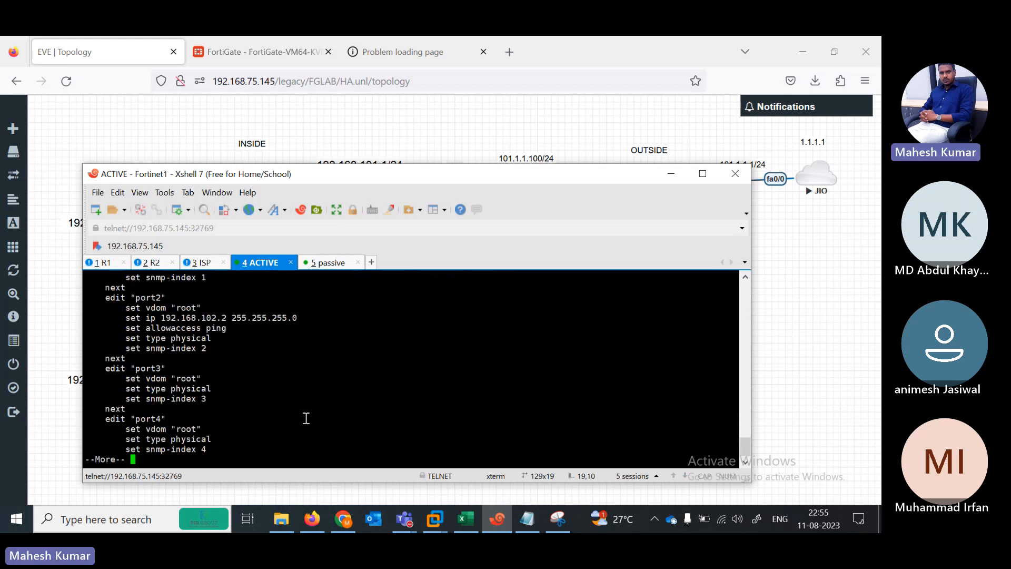
key(space)
key(space)
key(space)
key(space)
key(space)
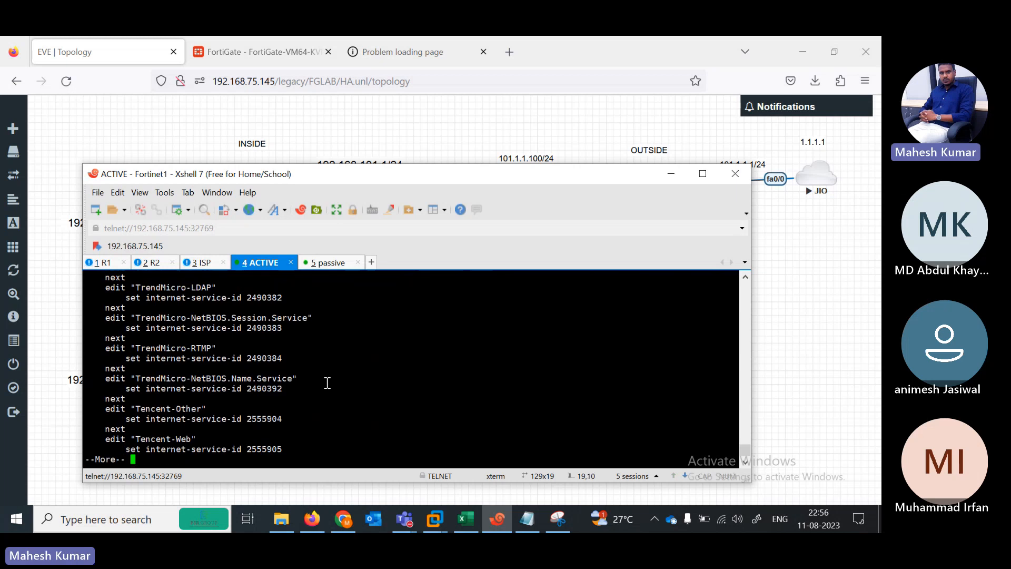
key(Return)
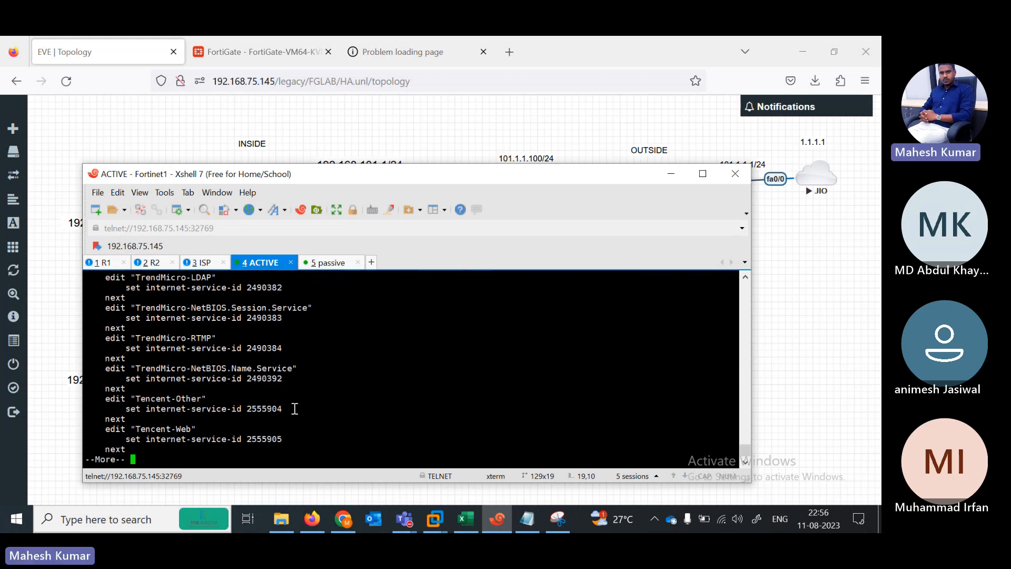
key(space)
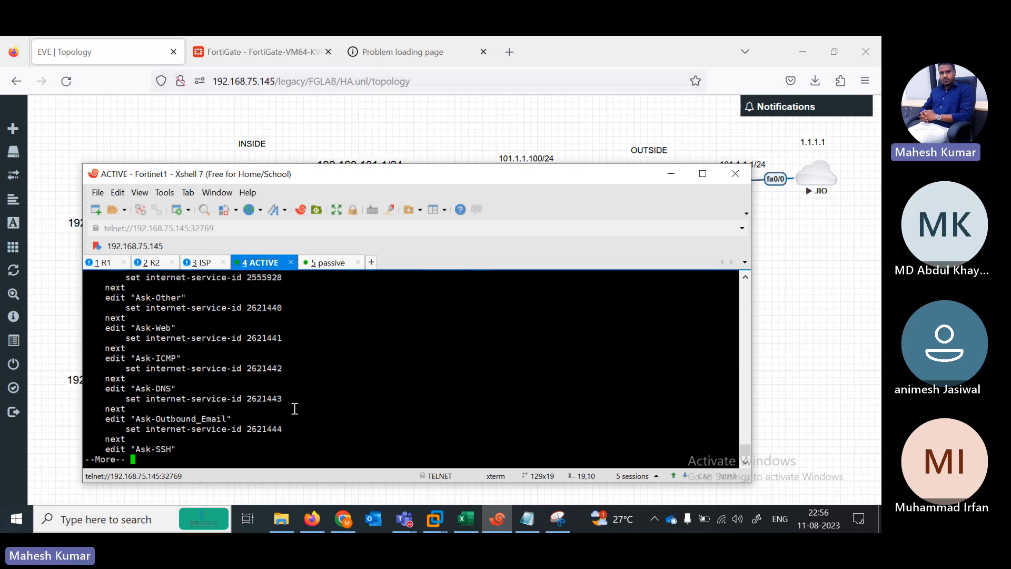
key(space)
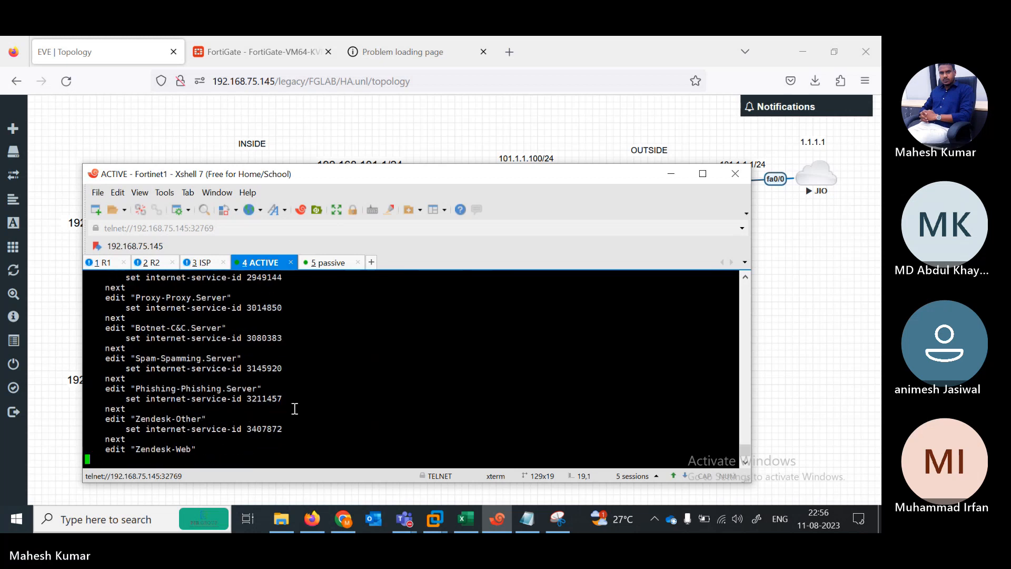
key(Return)
key(Return)
key(Return)
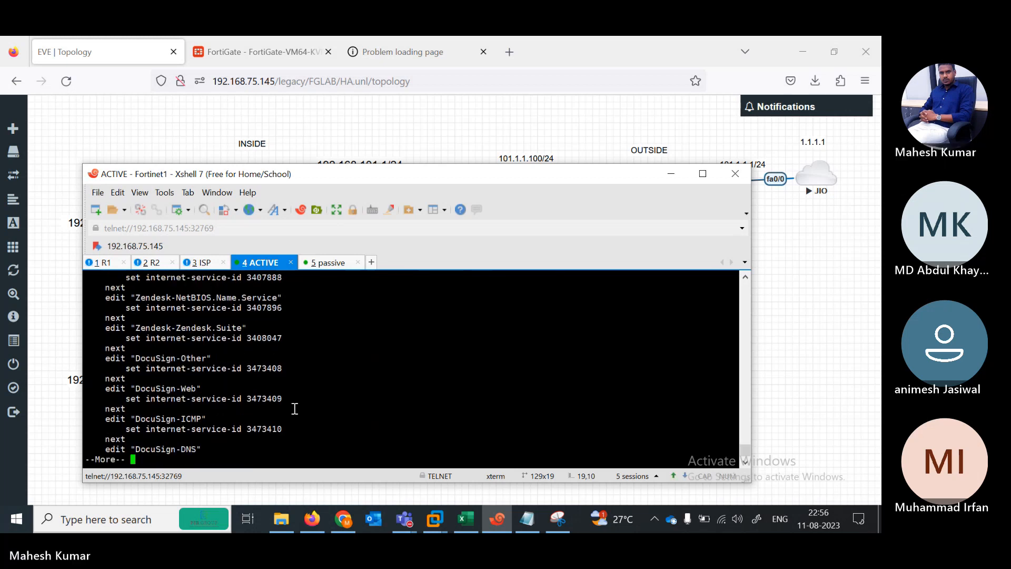
key(space)
key(space)
key(space)
key(space)
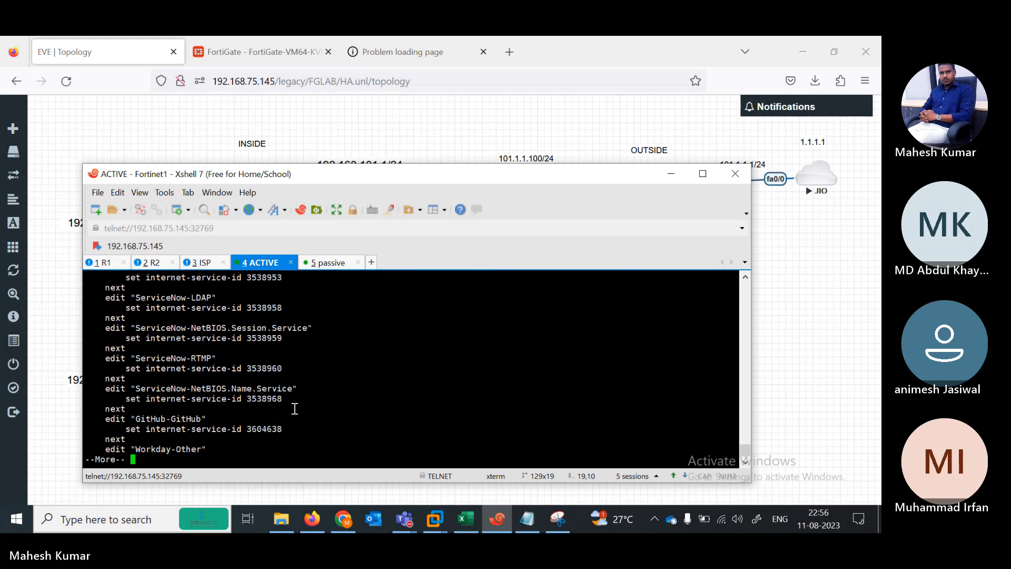
key(space)
key(space)
key(space)
key(space)
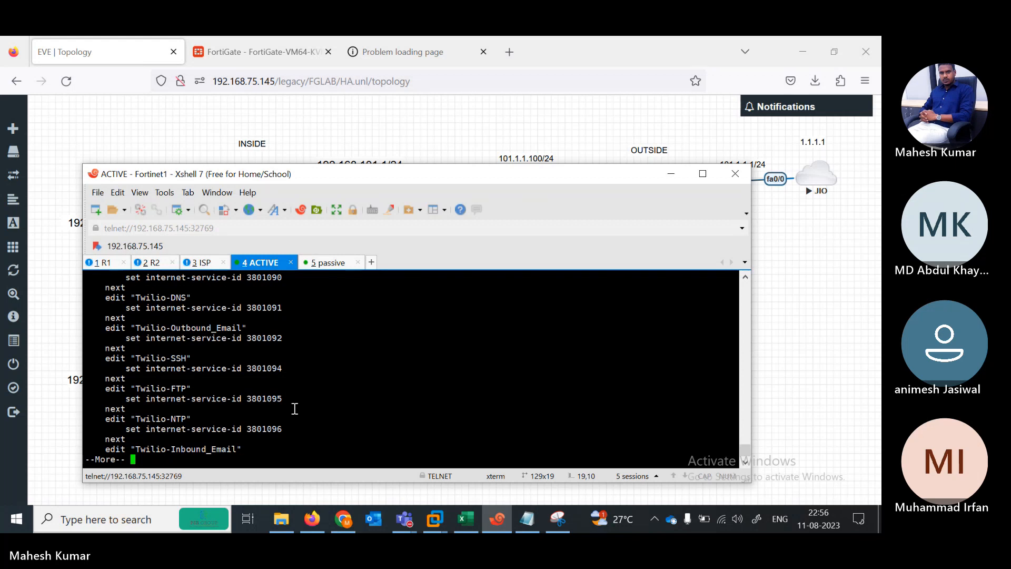
key(space)
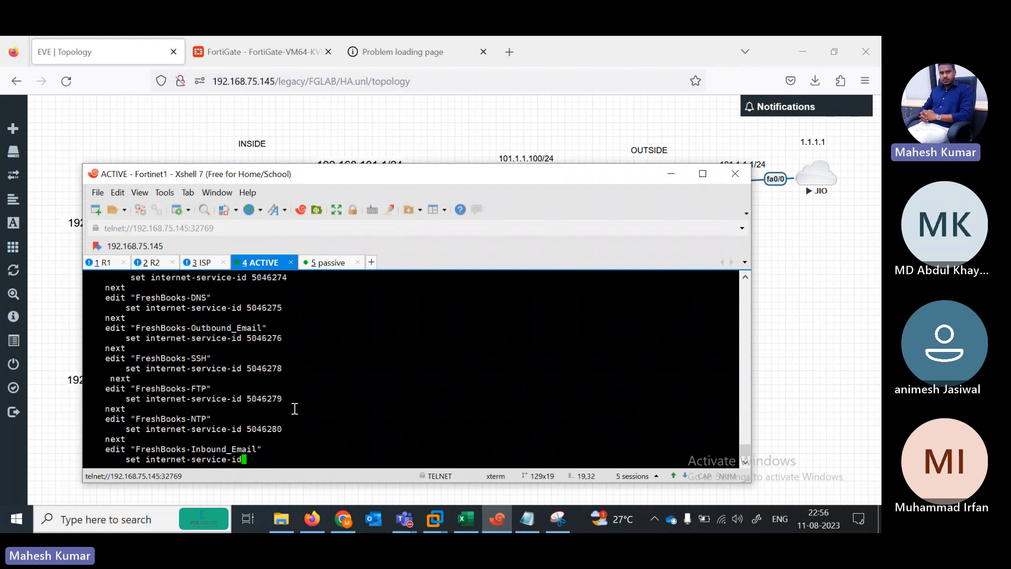
Step: Log in to the passive FortiGate as admin and list 'show system interface'
click(320, 264)
key(Return)
key(Return)
key(Return)
key(Return)
key(Return)
text(admin)
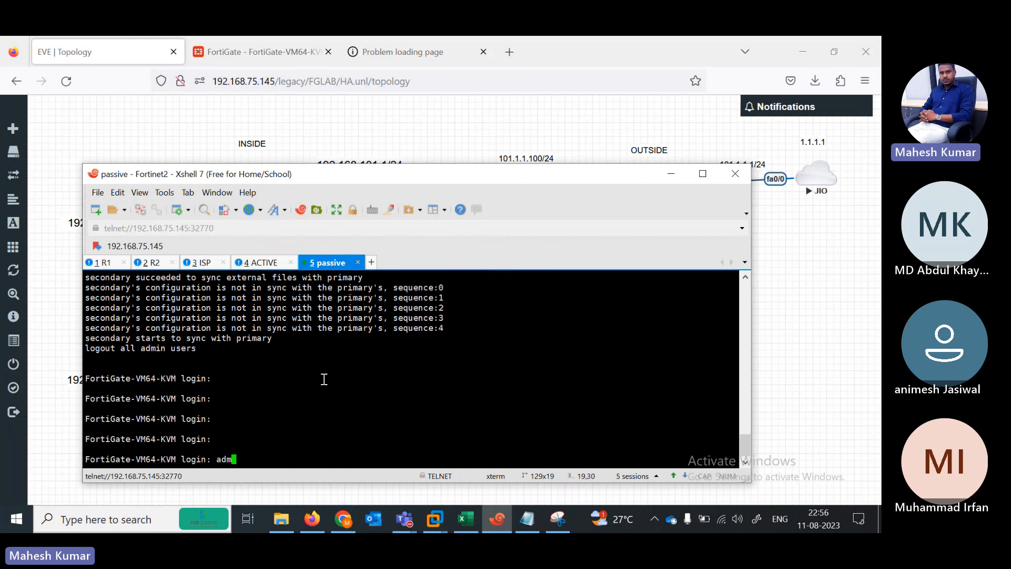
key(Return)
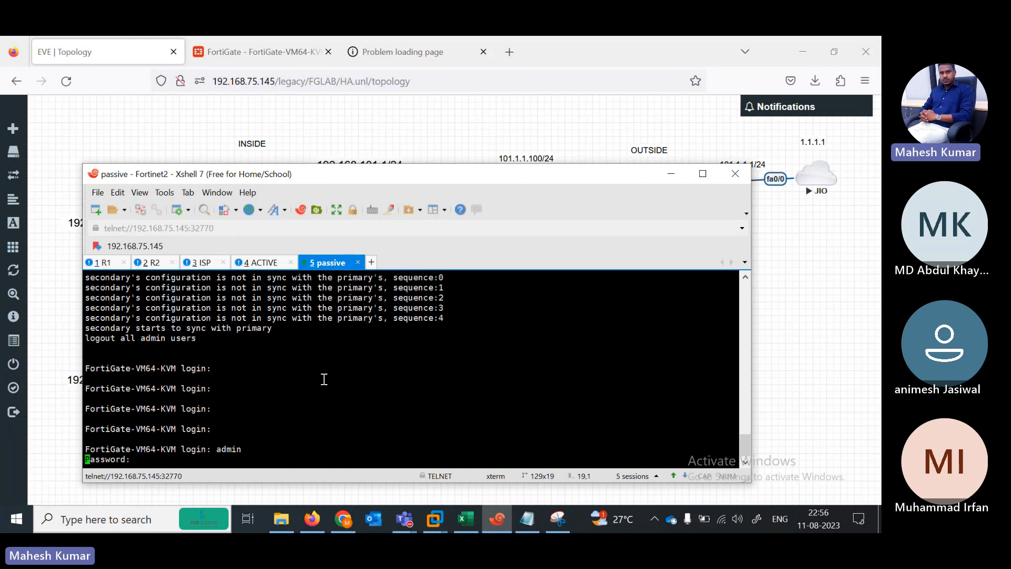
key(Return)
text(show system interface)
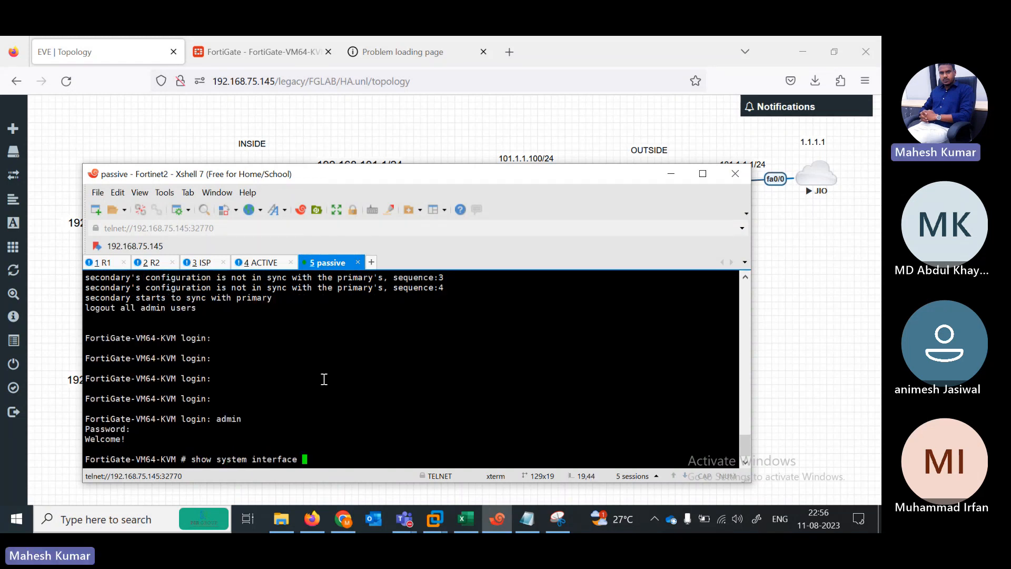
key(question)
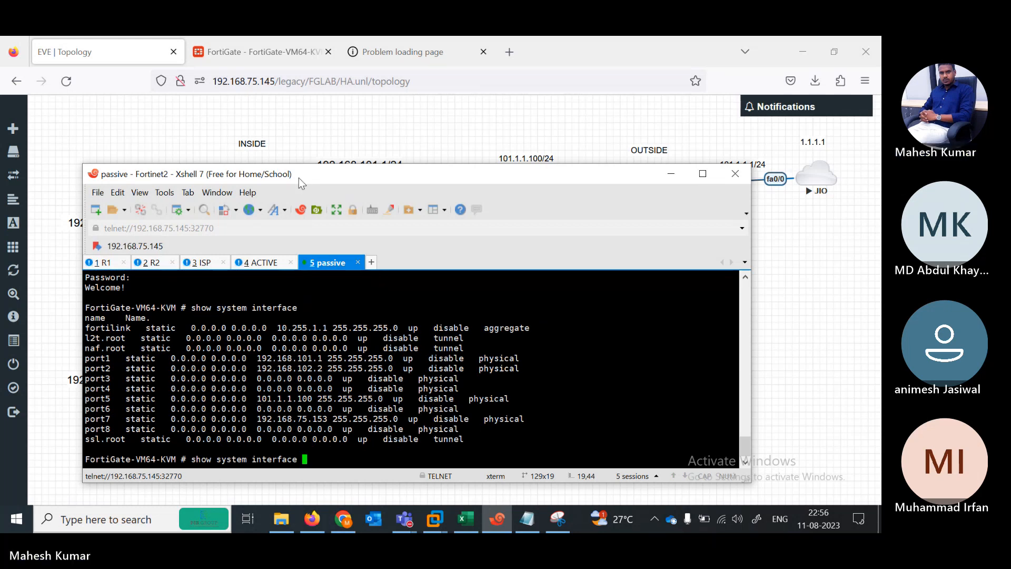
Step: Highlight port5's 101.1.1.100 and port2's 192.168.102.2 addresses in the interface listing
drag(299, 178, 463, 160)
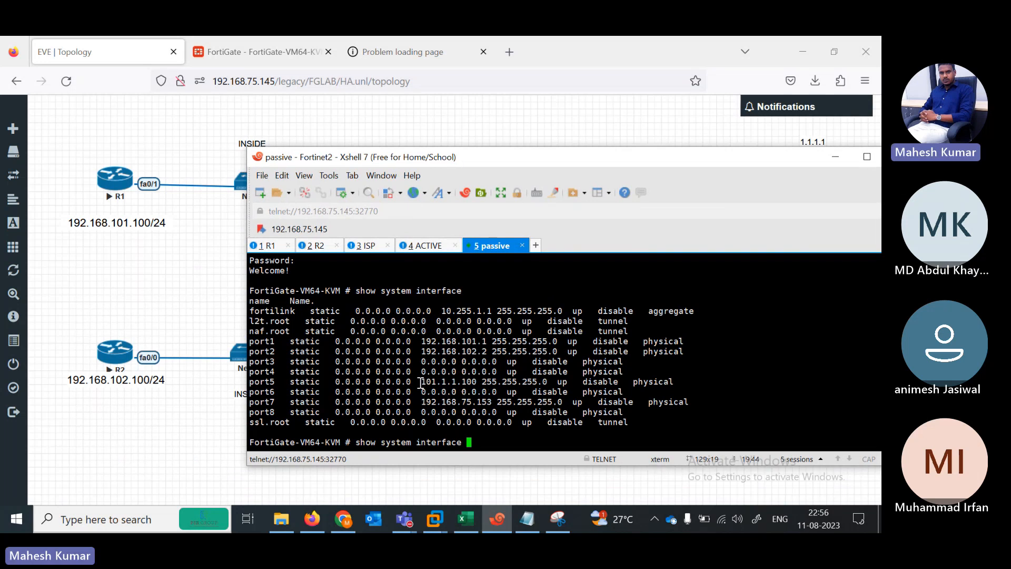
drag(421, 383, 532, 383)
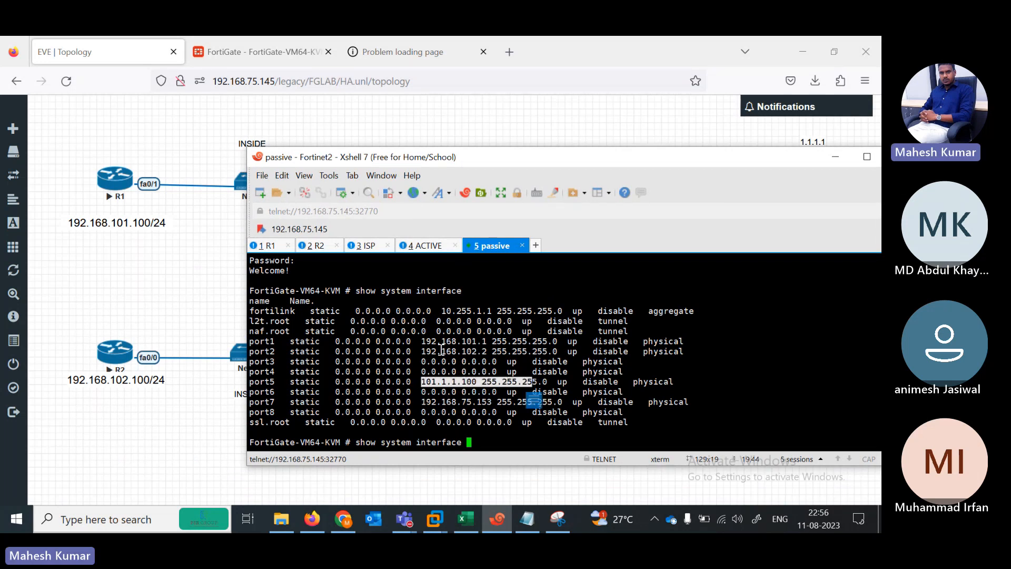
drag(418, 341, 503, 341)
drag(411, 351, 552, 351)
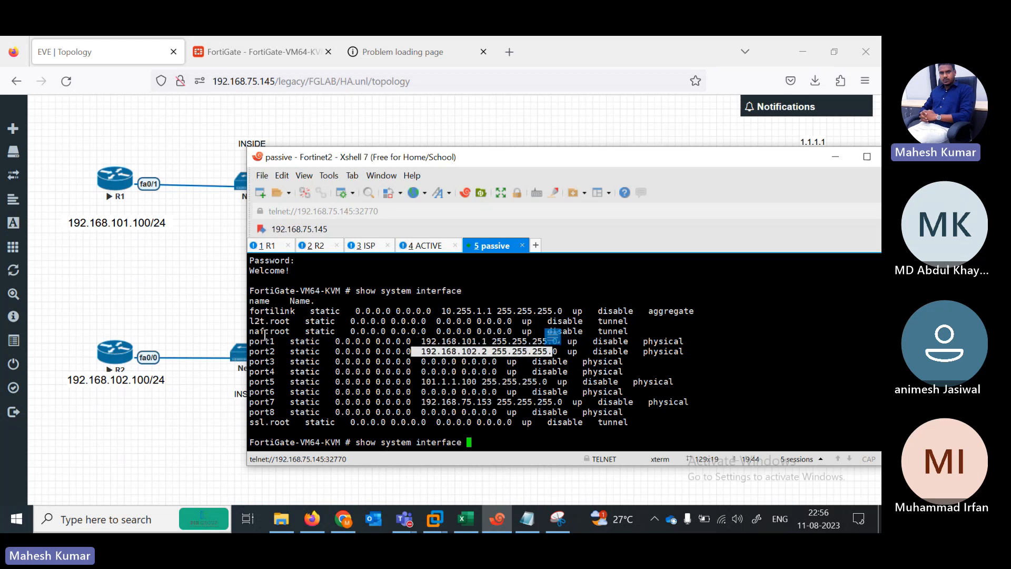
Step: On the ACTIVE FortiGate console, page the configuration listing ahead to the Symantec-Endpoint-Protection entries
click(426, 246)
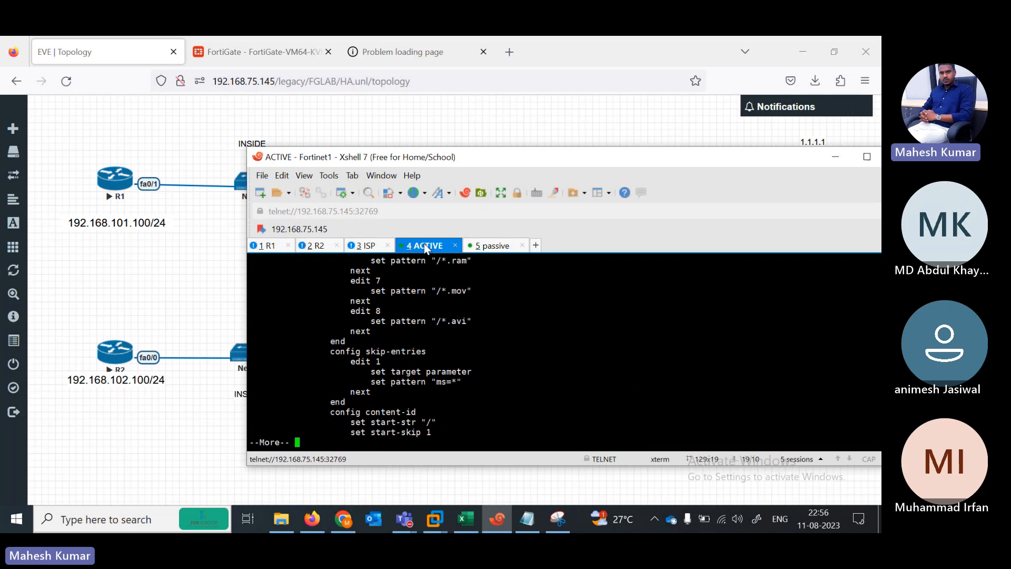
key(Return)
key(Return)
key(Return)
key(Return)
key(Return)
key(Return)
key(Return)
key(Return)
key(Return)
key(Return)
key(Return)
key(Return)
key(Return)
key(Return)
key(Return)
key(Return)
key(Return)
key(Return)
key(Return)
key(Return)
key(Return)
key(Return)
key(Return)
key(Return)
key(Return)
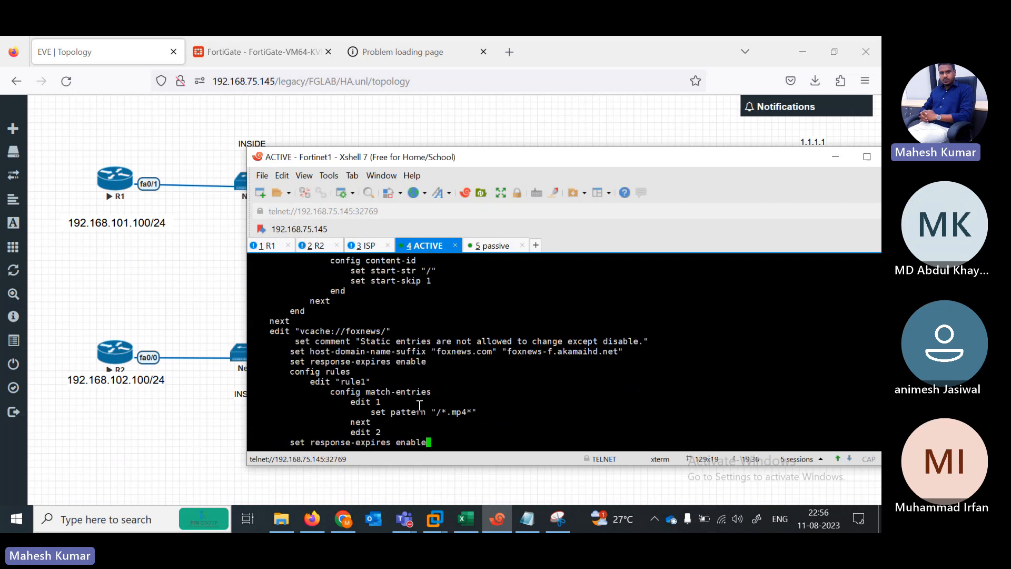
key(Return)
key(Return)
key(Return)
key(Return)
key(Return)
key(Return)
key(Return)
key(Return)
key(Return)
key(Return)
key(Return)
key(Return)
key(Return)
key(Return)
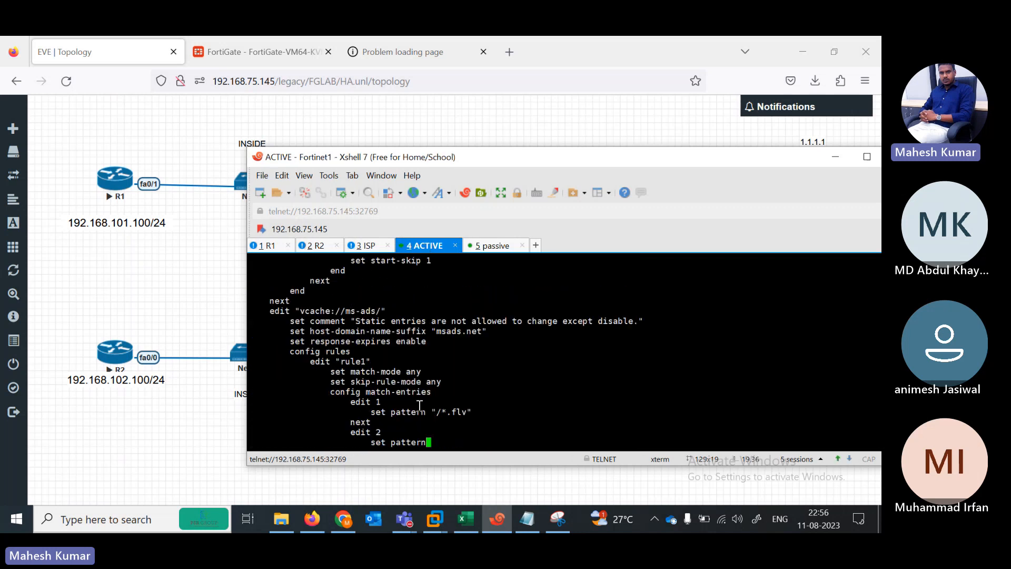
key(Return)
key(Return)
key(Return)
key(Return)
key(Return)
key(Return)
key(Return)
key(Return)
key(Return)
key(Return)
key(Return)
key(Return)
key(Return)
key(Return)
key(Return)
key(Return)
key(Return)
key(Return)
key(Return)
key(Return)
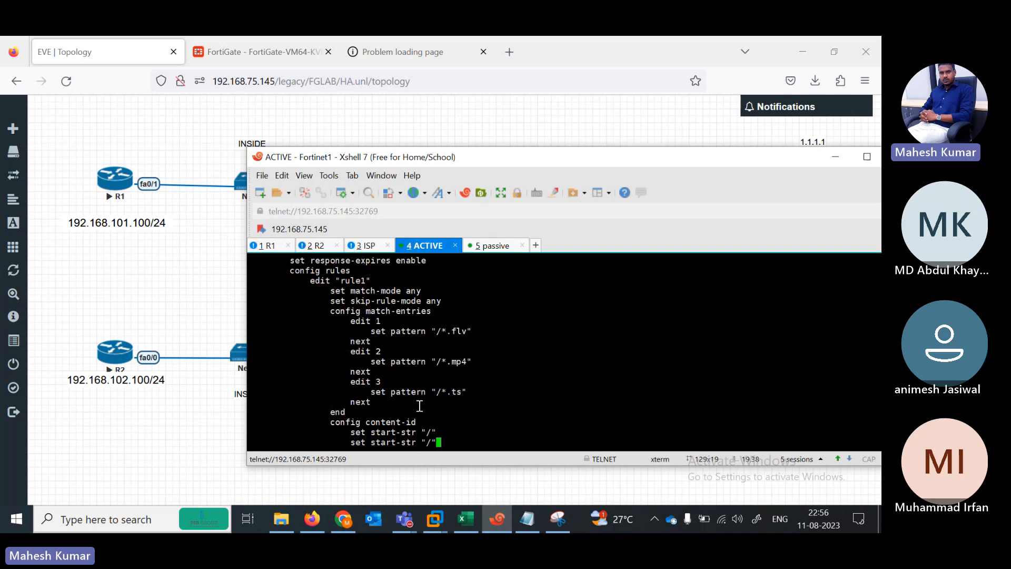
key(space)
key(space)
key(space)
key(space)
key(space)
key(space)
key(space)
key(space)
key(space)
key(space)
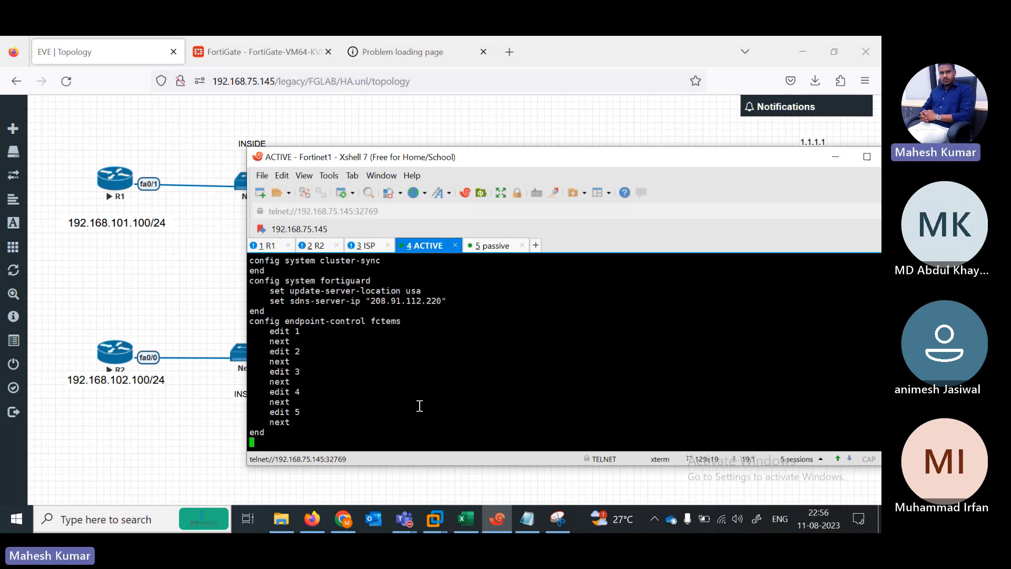
key(space)
key(space)
key(space)
key(space)
key(space)
key(space)
key(space)
key(space)
key(space)
key(space)
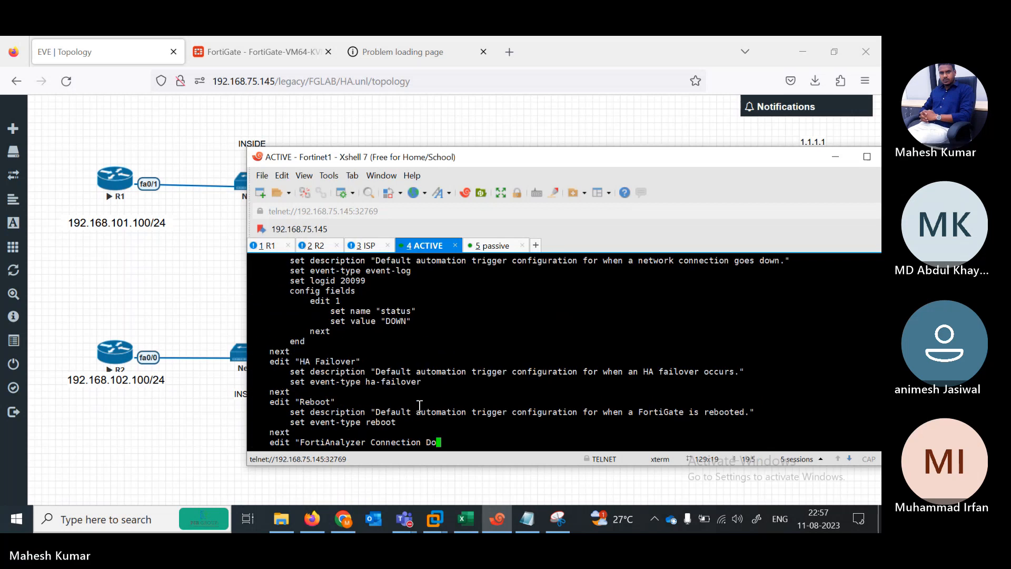
key(space)
key(space)
key(space)
key(space)
key(space)
key(space)
key(space)
key(space)
key(space)
key(space)
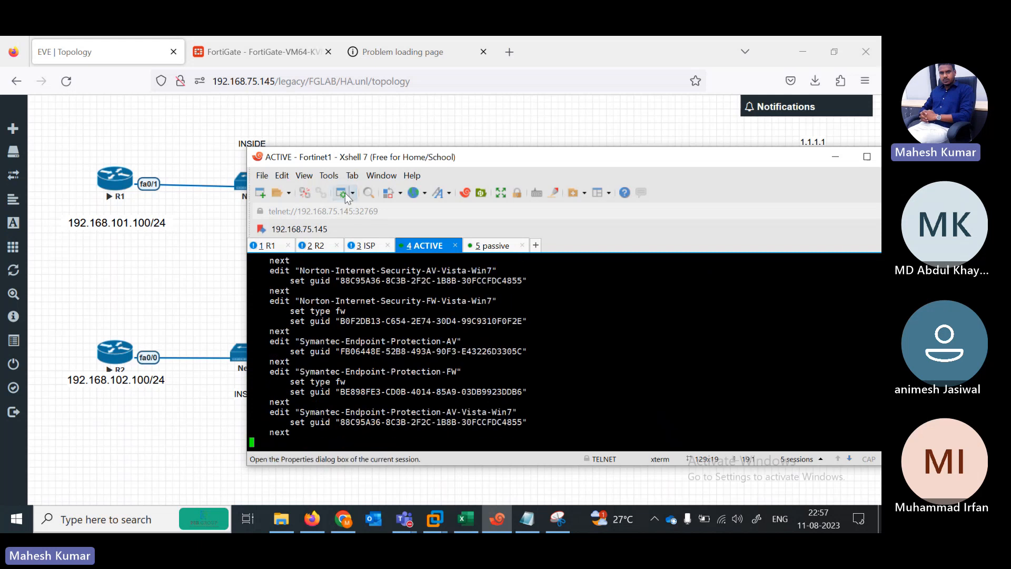
Step: Rerun 'ping 101.1.1.1 repeat 1000' from R1
click(267, 245)
key(Up)
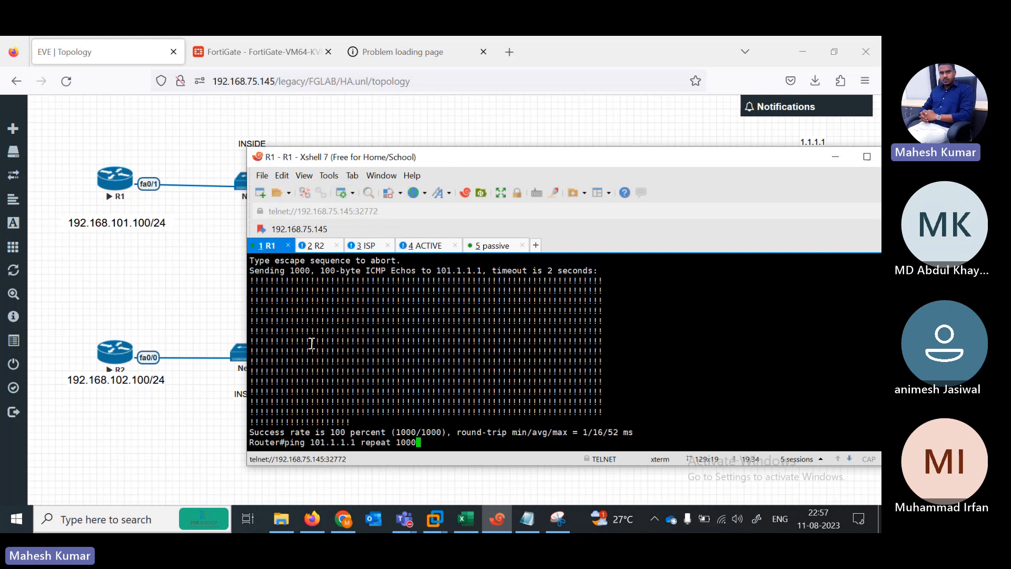
key(Return)
Step: Stop the Fortinet1 node in EVE-NG and watch R1's ping drop a few packets
click(156, 472)
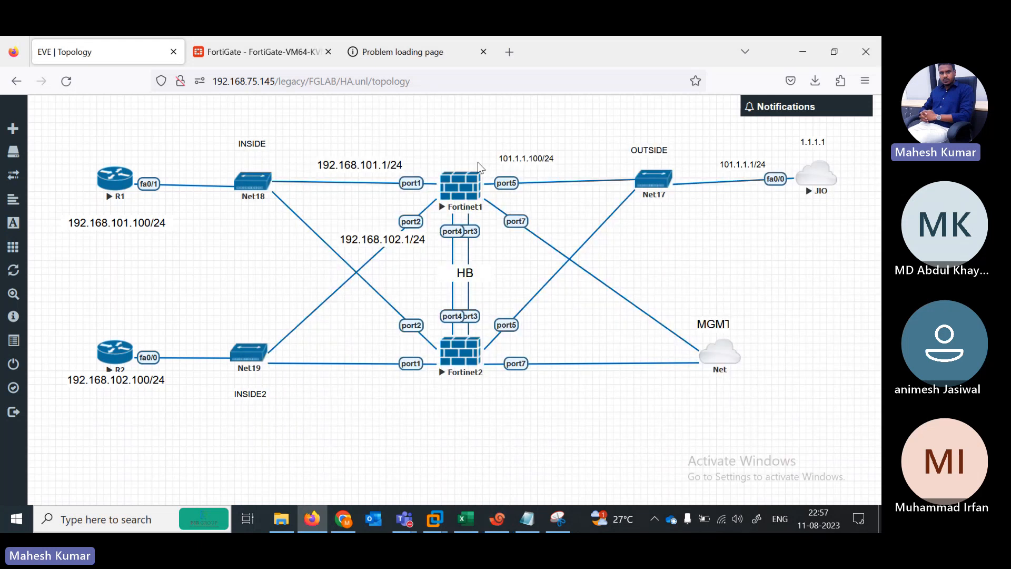
right_click(459, 199)
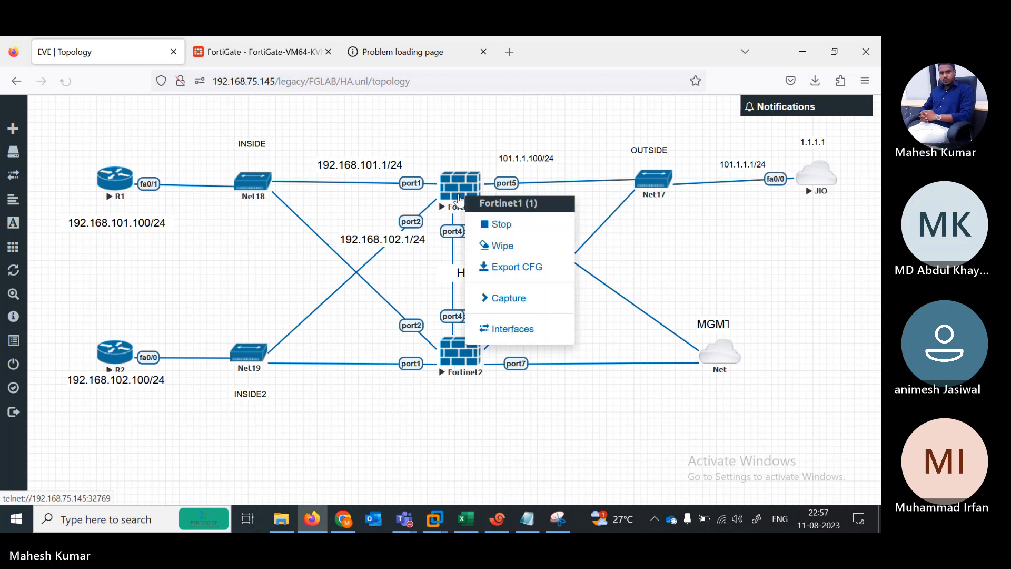
click(495, 223)
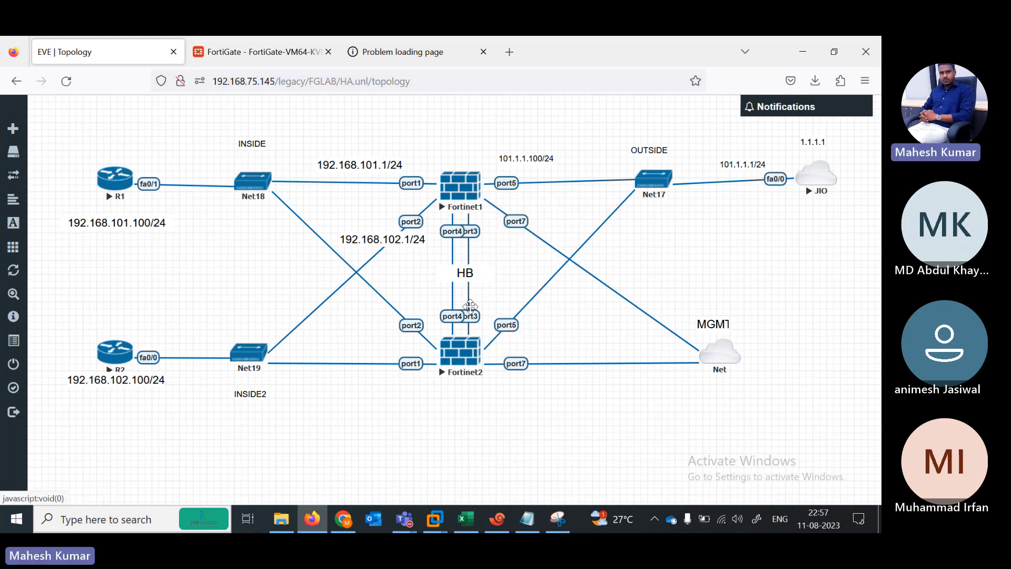
click(497, 519)
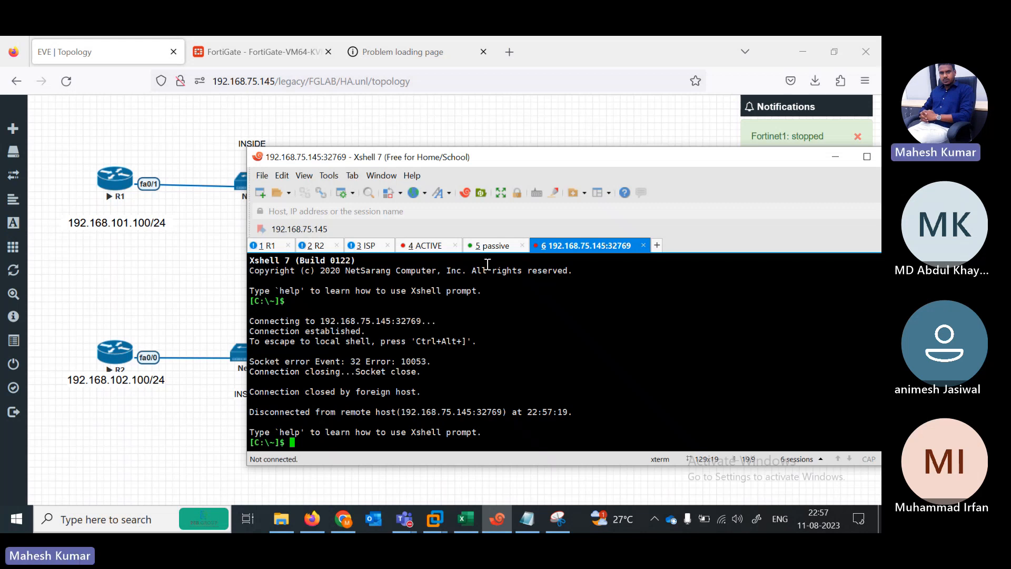
click(282, 249)
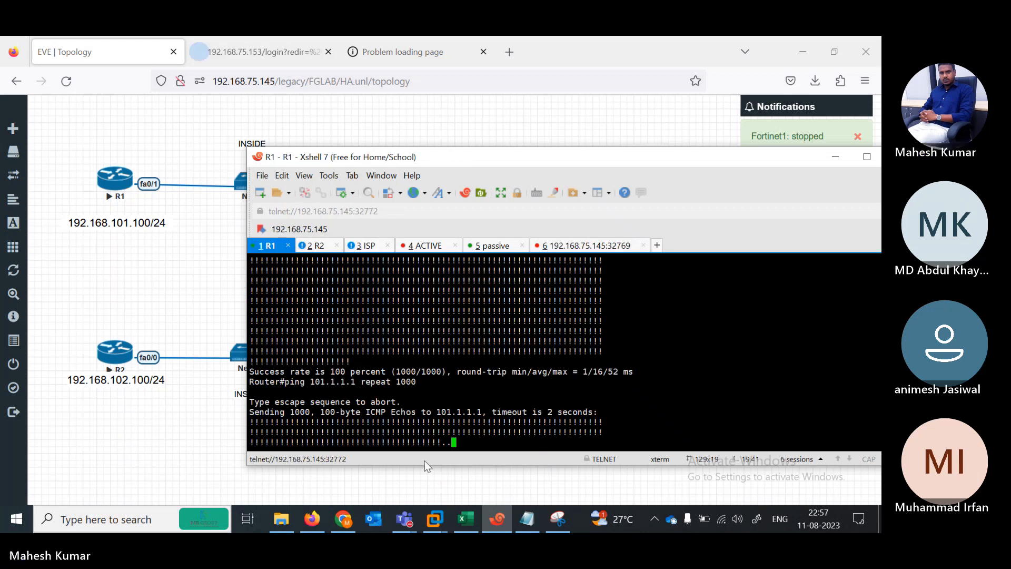
click(161, 468)
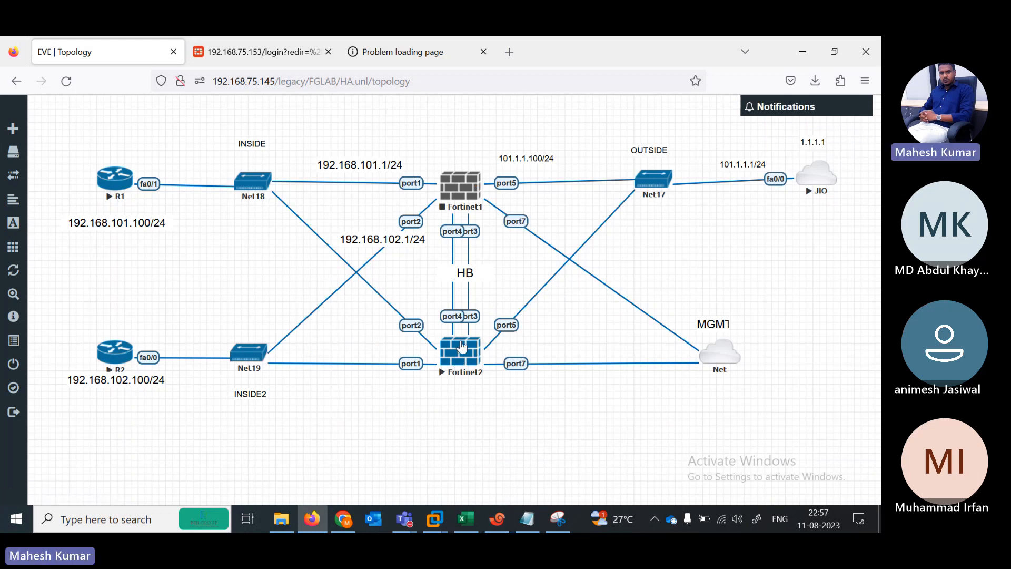
click(482, 511)
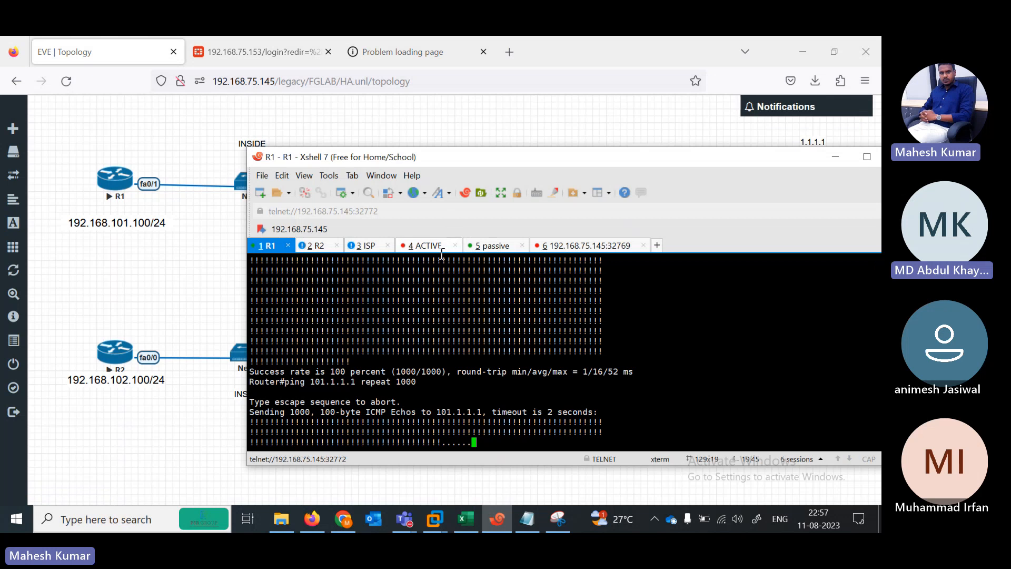
Step: On the passive FortiGate, enter 'config system ha' and run 'show'
click(476, 248)
key(BackSpace)
key(BackSpace)
key(BackSpace)
key(BackSpace)
key(BackSpace)
key(BackSpace)
key(BackSpace)
key(BackSpace)
key(BackSpace)
key(BackSpace)
key(BackSpace)
key(BackSpace)
key(BackSpace)
key(BackSpace)
key(BackSpace)
key(BackSpace)
key(BackSpace)
key(BackSpace)
key(BackSpace)
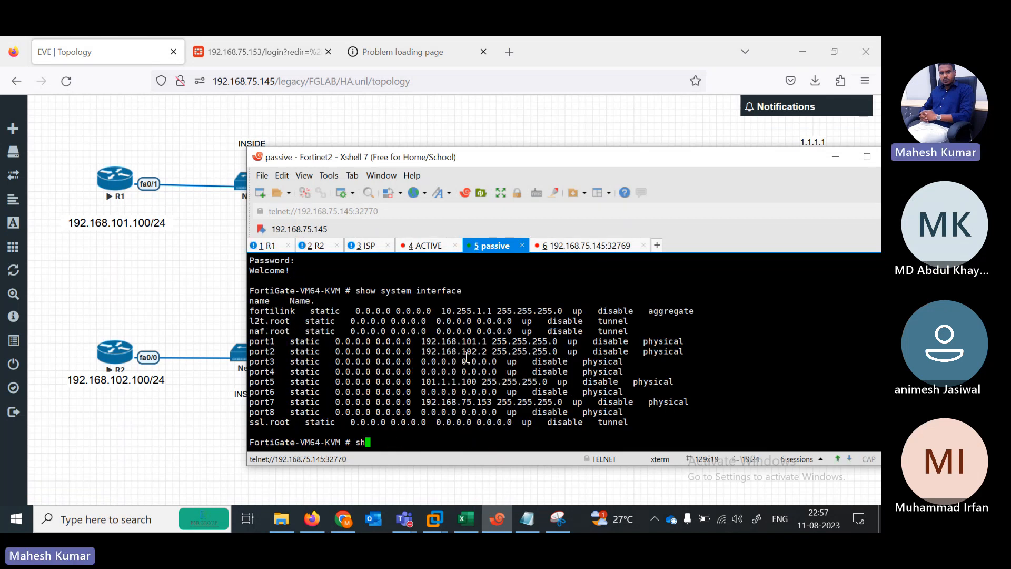
key(BackSpace)
key(BackSpace)
text(config system ha)
key(Return)
text(show)
key(Return)
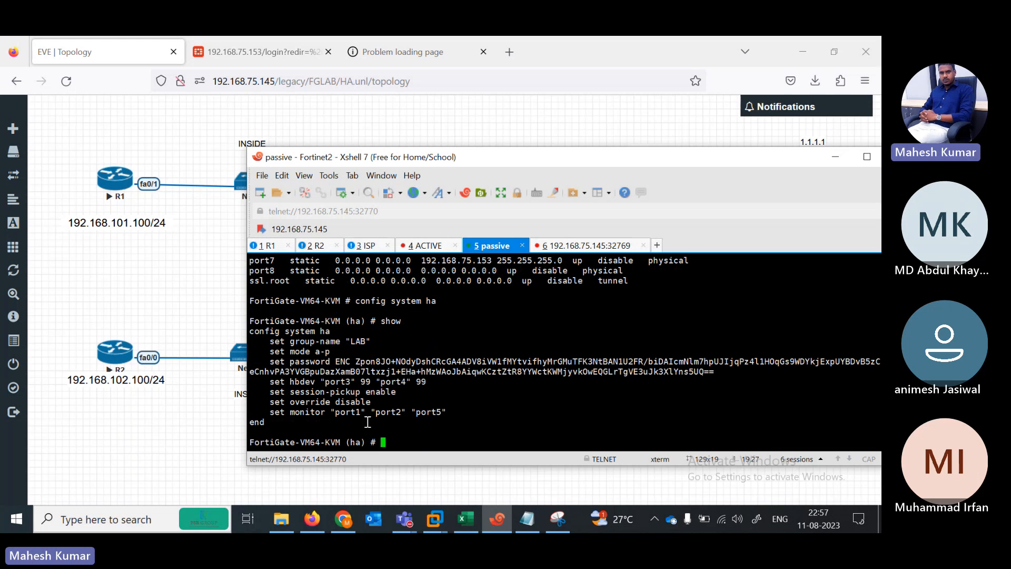
Step: Highlight the group-name, mode and password HA lines, then check the disconnected ACTIVE session
drag(306, 352, 342, 360)
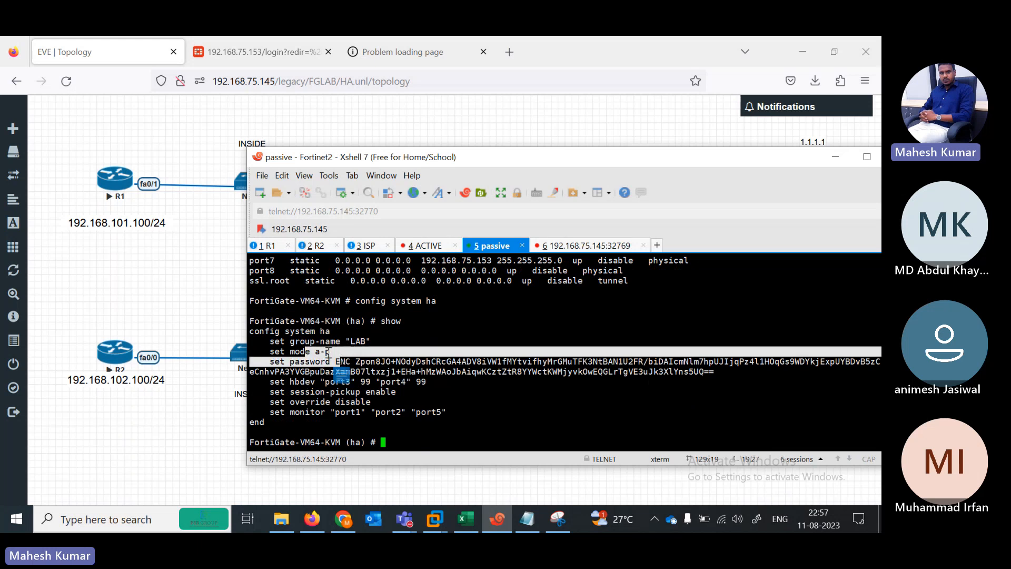
drag(270, 341, 413, 401)
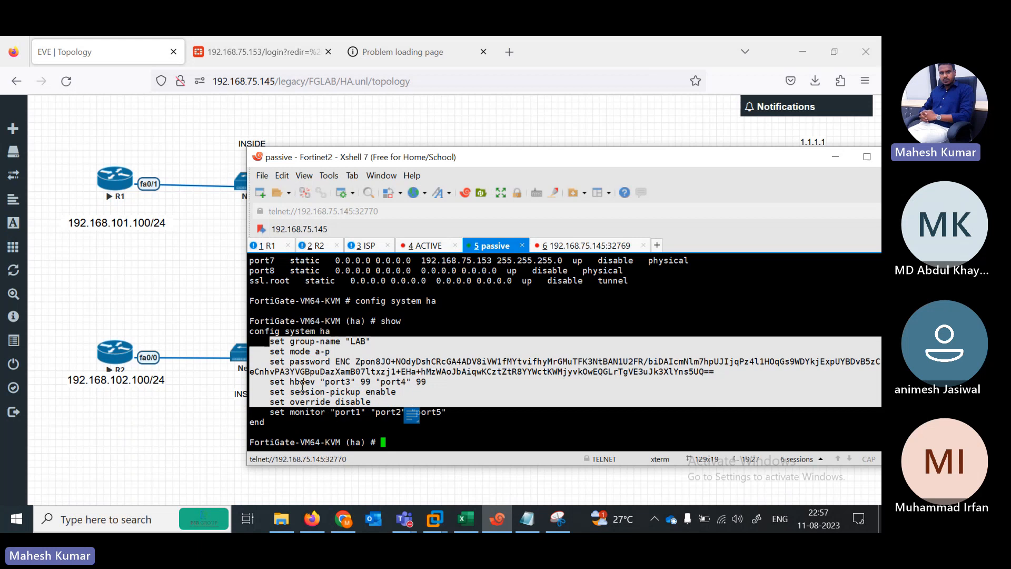
drag(301, 362, 310, 361)
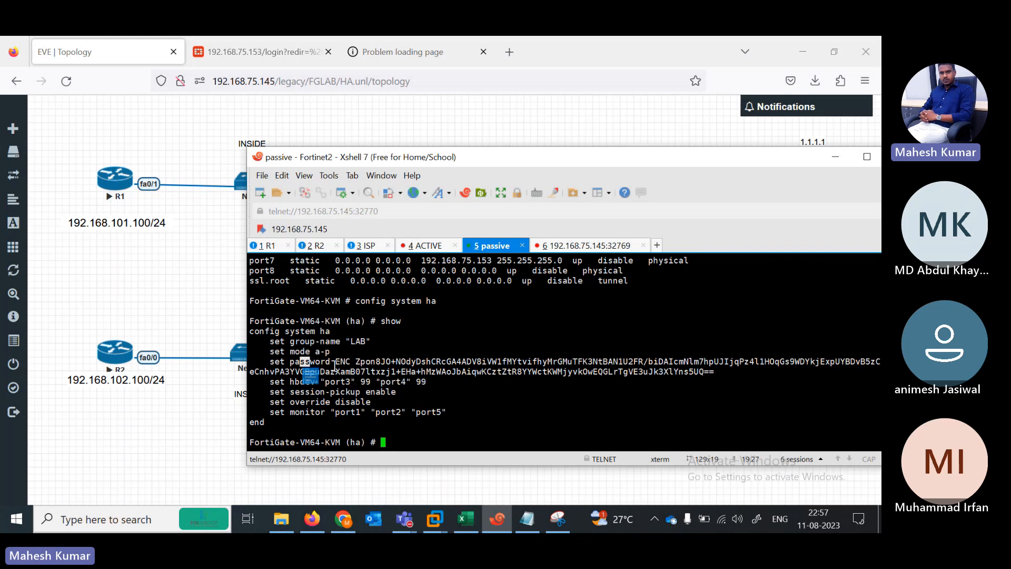
click(428, 246)
Step: Inspect the stopped Fortinet1 node in EVE-NG, then return to the passive Fortinet2 session
click(205, 451)
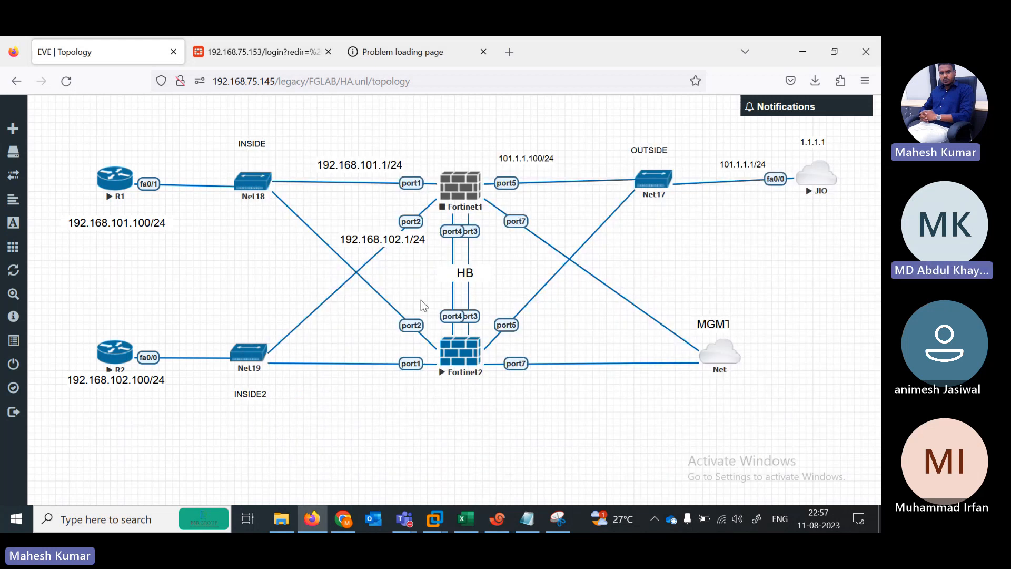
right_click(456, 205)
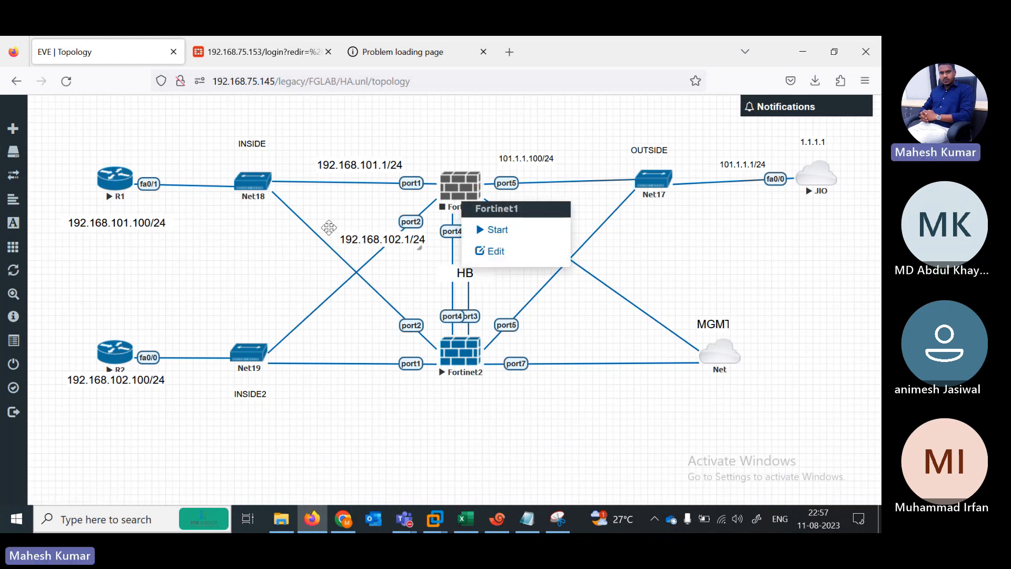
click(419, 140)
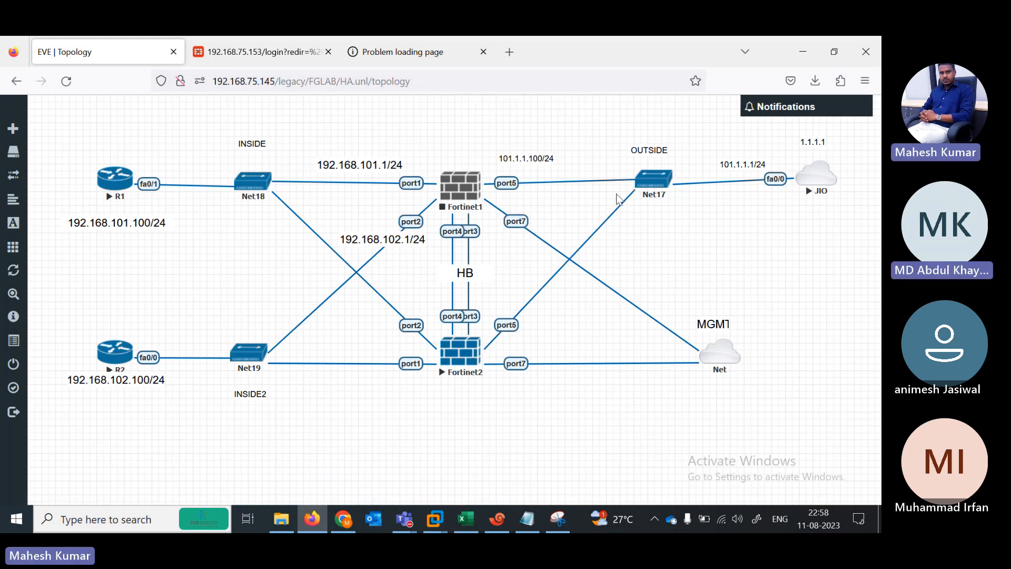
click(497, 519)
click(495, 246)
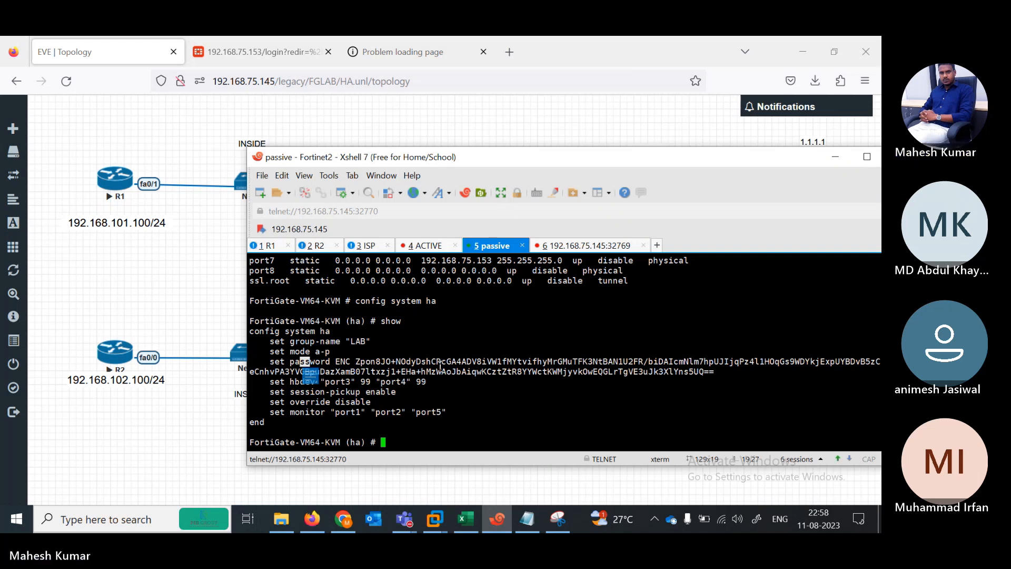
Step: Exit HA config with 'end' and run 'show system interface', showing port5 at 101.1.1.100
text(ndend)
key(Return)
key(Return)
key(Return)
text(show system interface)
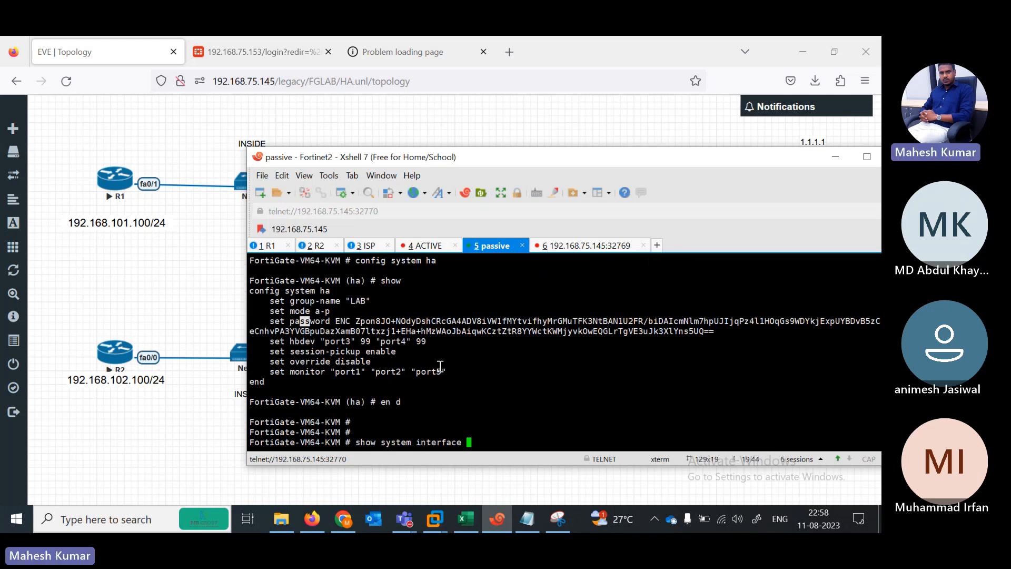
key(question)
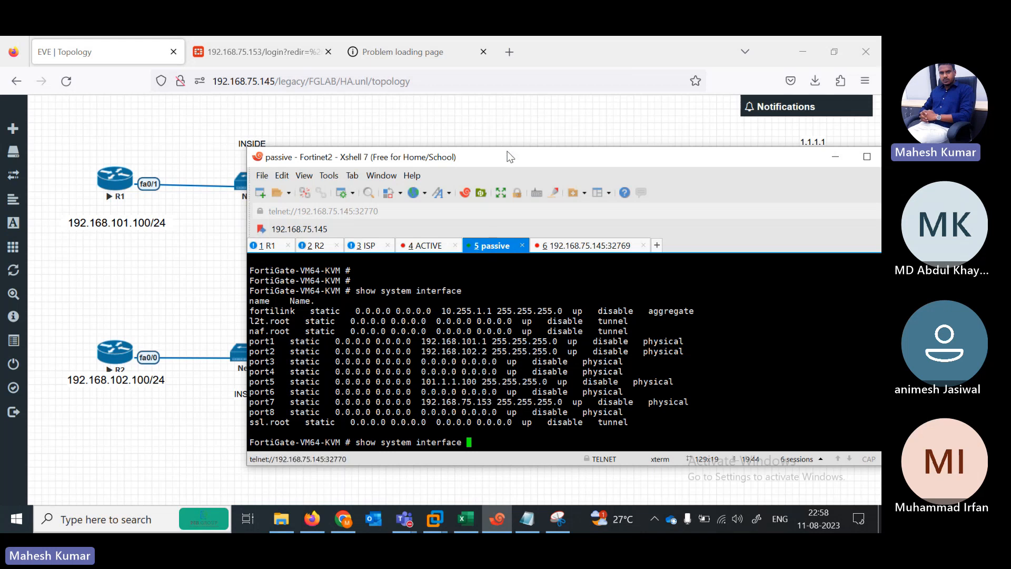
drag(507, 157, 330, 433)
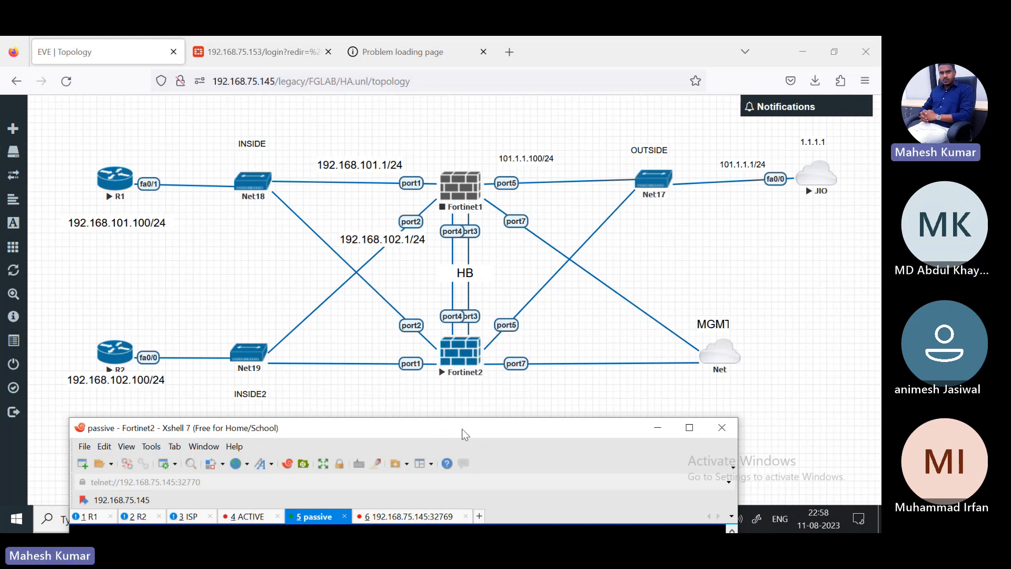
drag(457, 433, 488, 156)
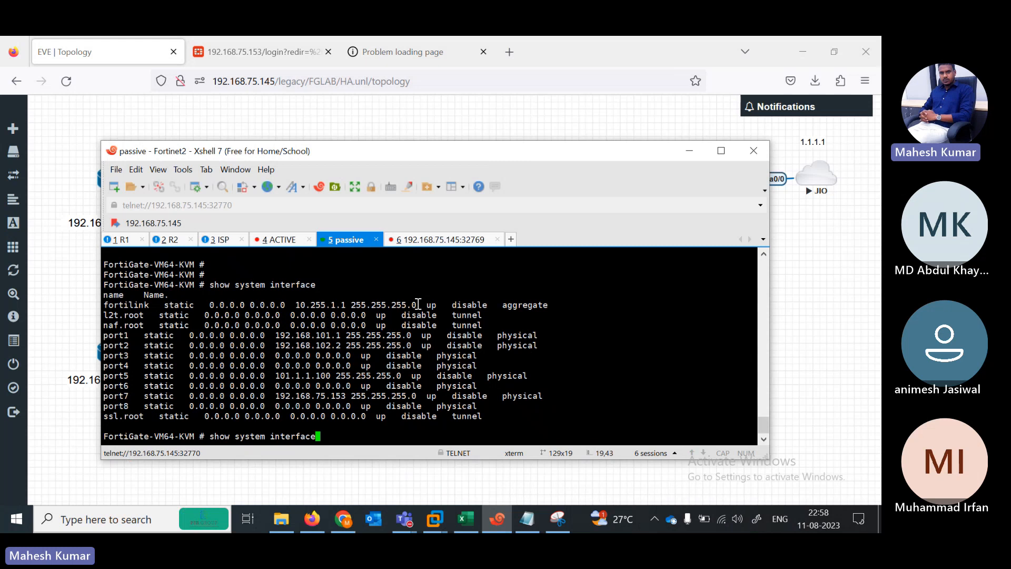
Step: Enter 'config system interface' and open port5 for editing
key(BackSpace)
key(BackSpace)
key(BackSpace)
key(BackSpace)
key(BackSpace)
key(BackSpace)
key(BackSpace)
key(BackSpace)
key(BackSpace)
key(BackSpace)
key(BackSpace)
key(BackSpace)
key(BackSpace)
key(BackSpace)
key(BackSpace)
key(BackSpace)
key(BackSpace)
key(BackSpace)
key(BackSpace)
key(BackSpace)
key(BackSpace)
text(config system in)
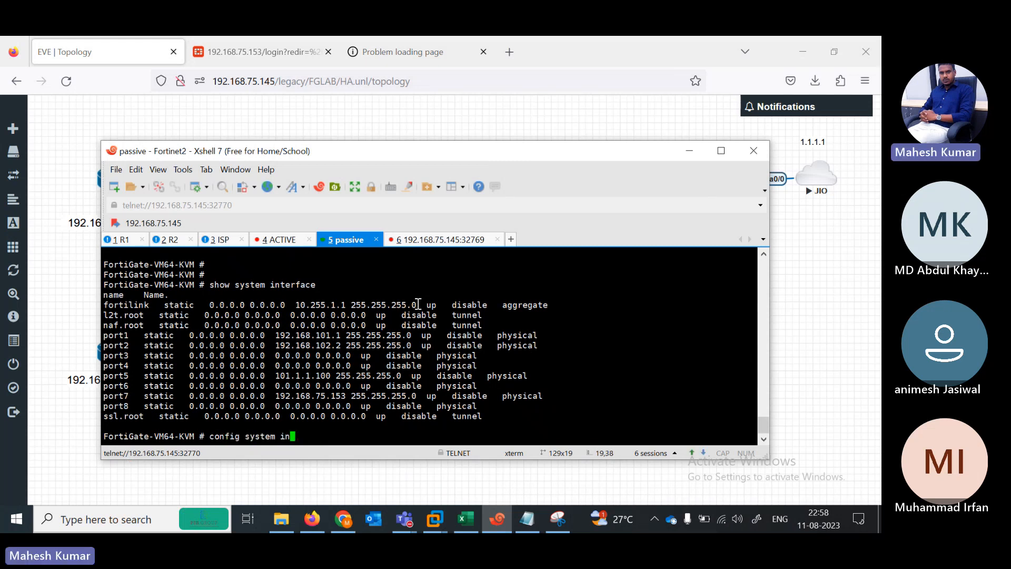
key(Tab)
key(Return)
text(edit port1)
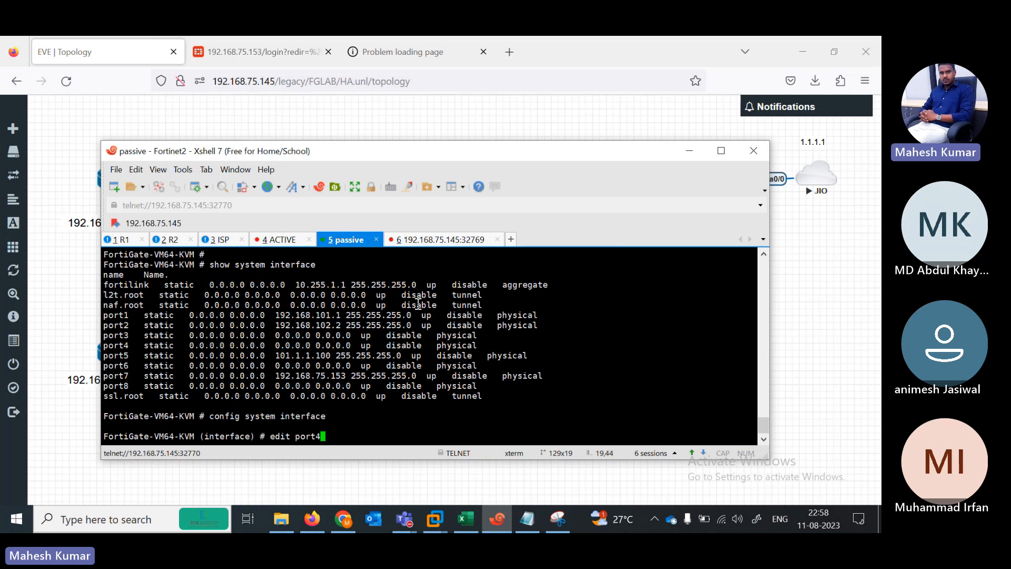
key(Return)
key(Return)
key(Return)
Step: Set port5's IP to 101.1.1.100/24 with allowaccess ping, and save with 'end'
text(set ip)
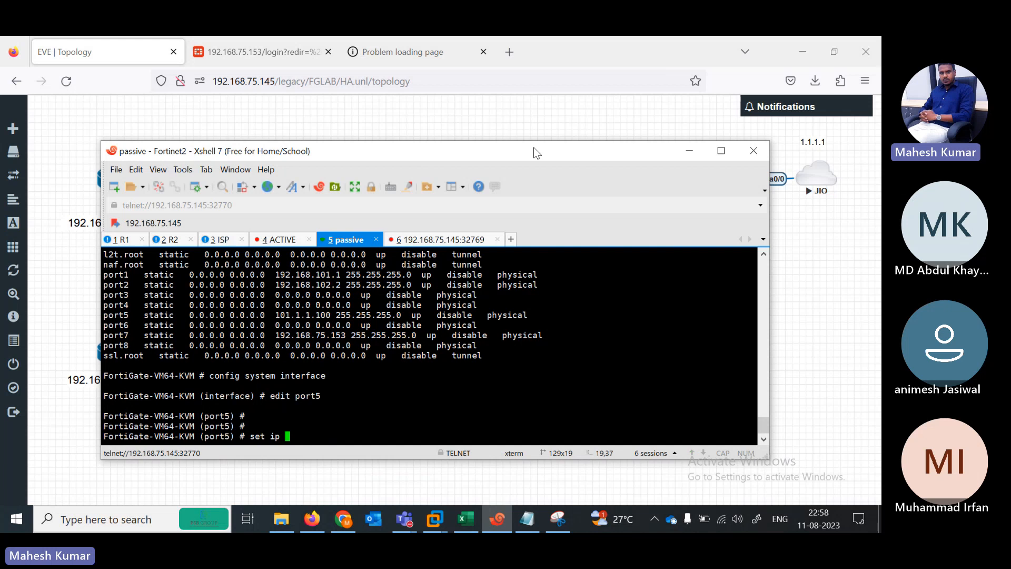
drag(534, 149, 506, 102)
text(101.1.)
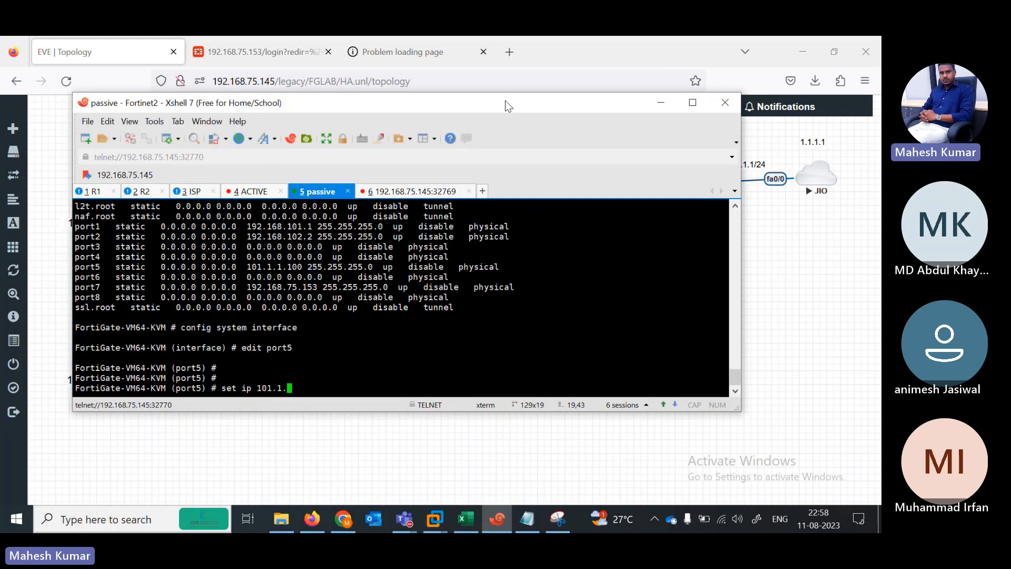
text(1.100/24)
key(Return)
key(Return)
key(Return)
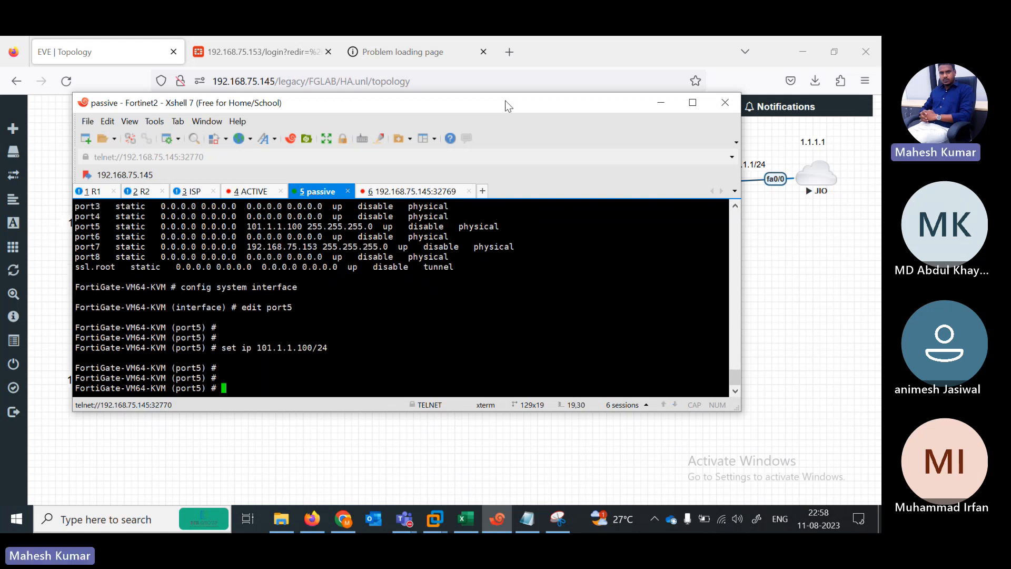
text(set allowaccess ping)
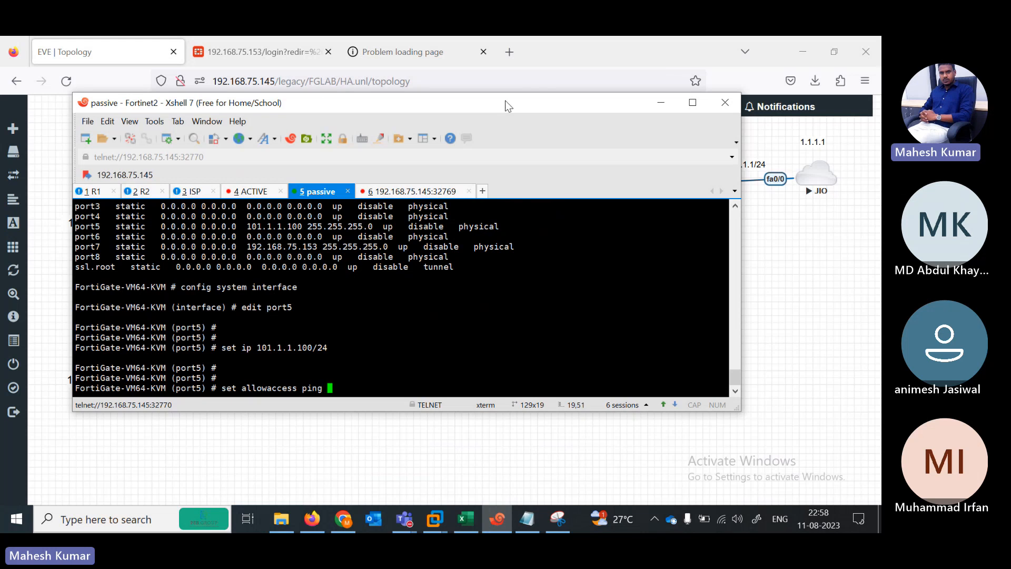
key(Return)
text(end)
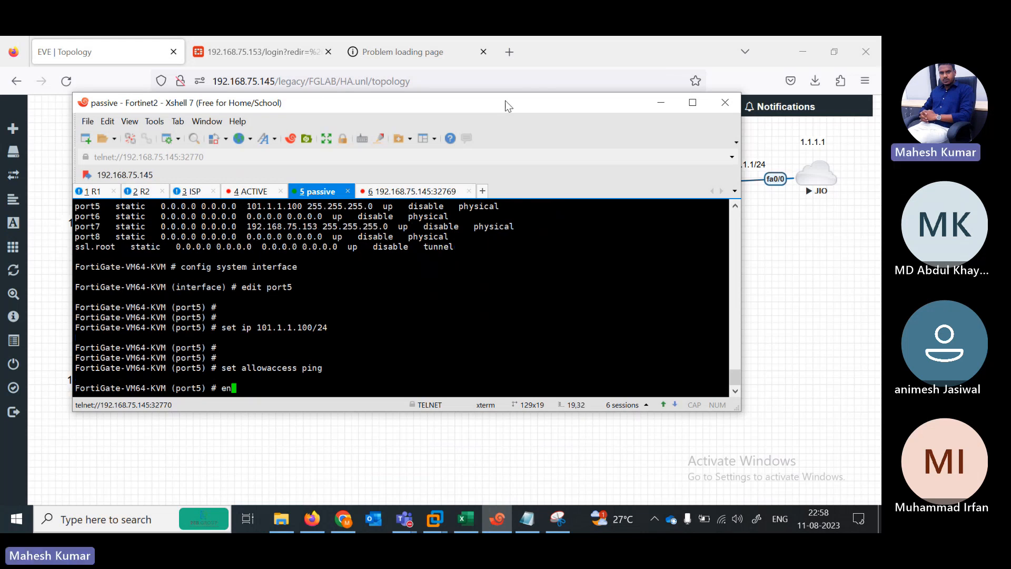
key(Return)
key(Return)
key(Return)
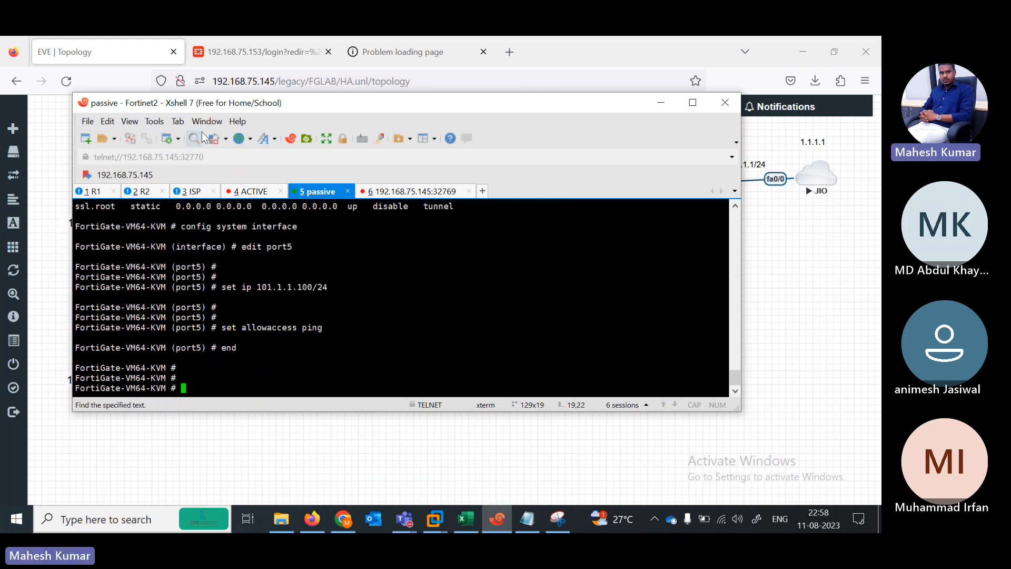
click(92, 191)
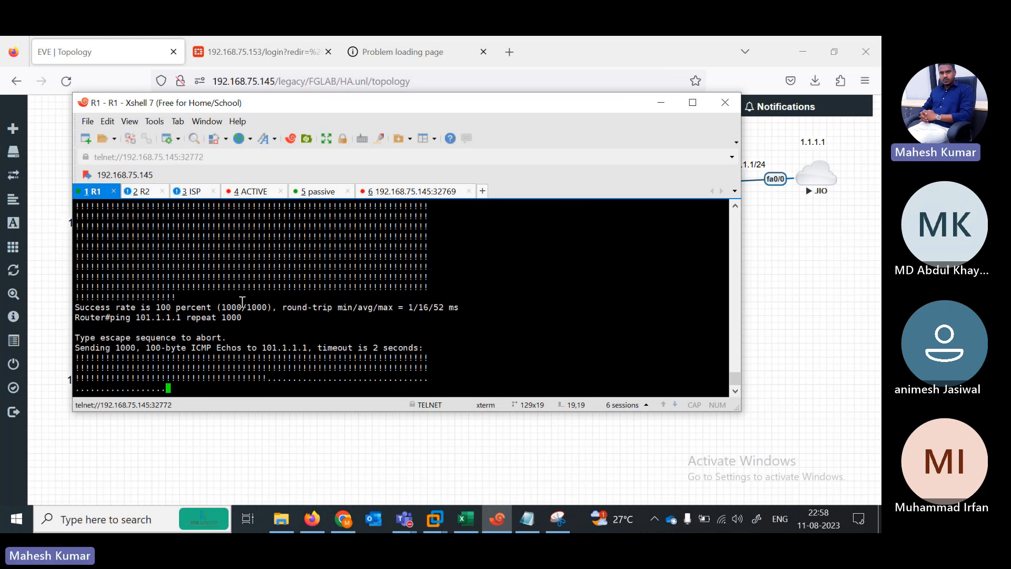
Step: Abort R1's long ping and run a standard 'ping 101.1.1.1'
key(ctrl+shift+6)
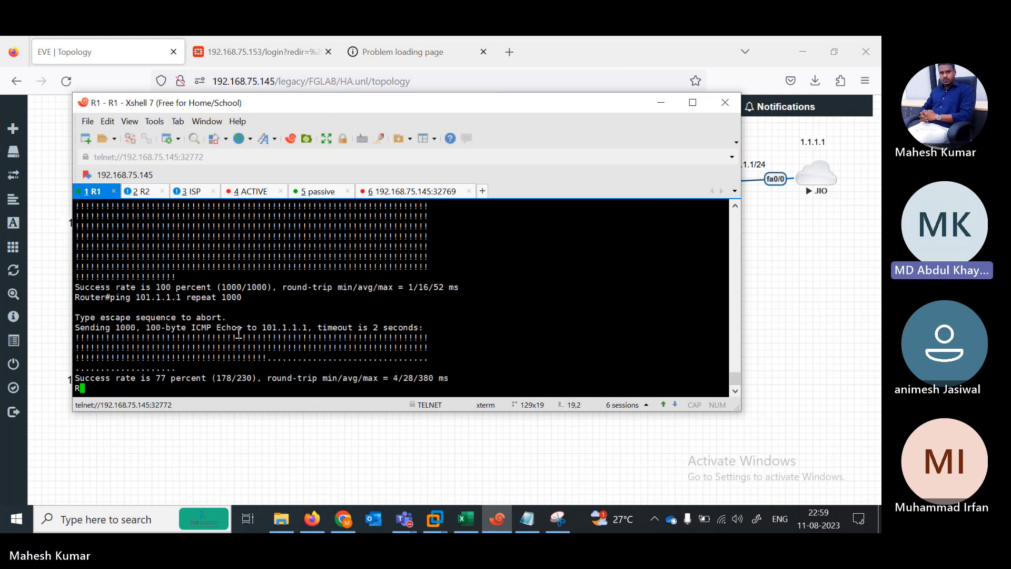
key(Up)
key(BackSpace)
key(BackSpace)
key(BackSpace)
key(BackSpace)
key(BackSpace)
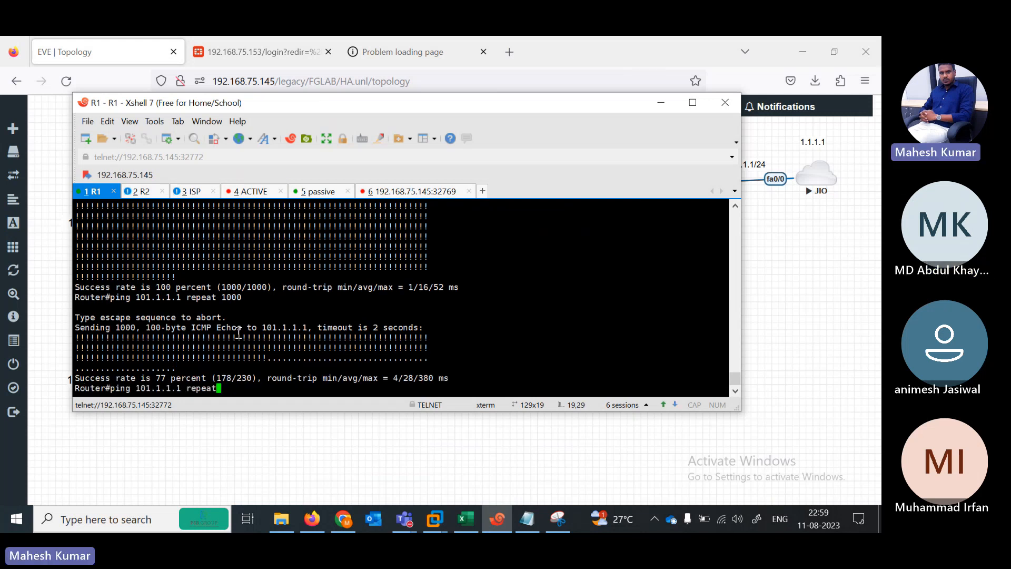
key(BackSpace)
key(BackSpace)
key(BackSpace)
key(BackSpace)
key(BackSpace)
key(BackSpace)
key(Return)
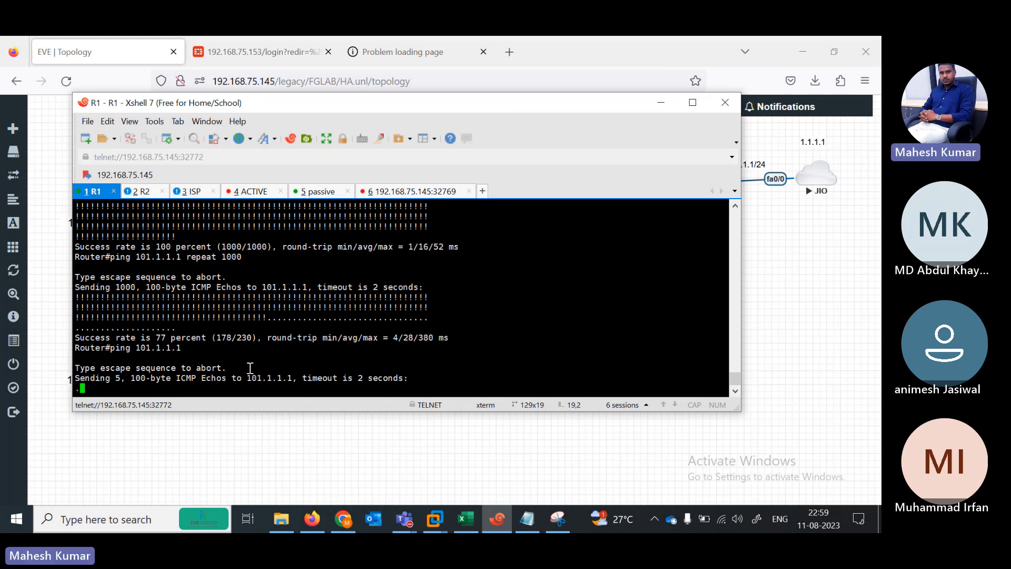
Step: Confirm port5 at 101.1.1.100 255.255.255.0 via 'show system interface', then minimise Xshell
click(322, 192)
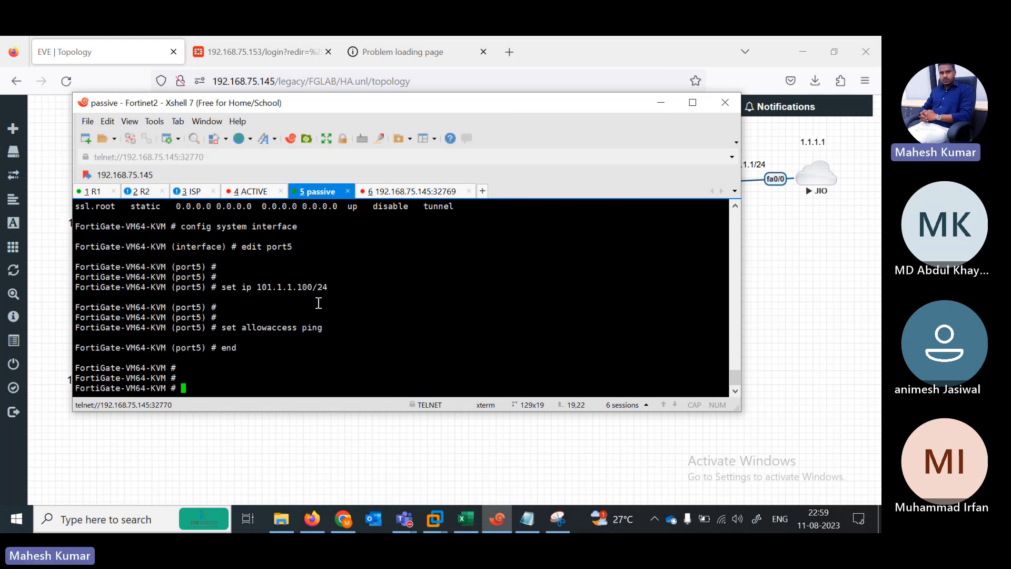
text(show system interface)
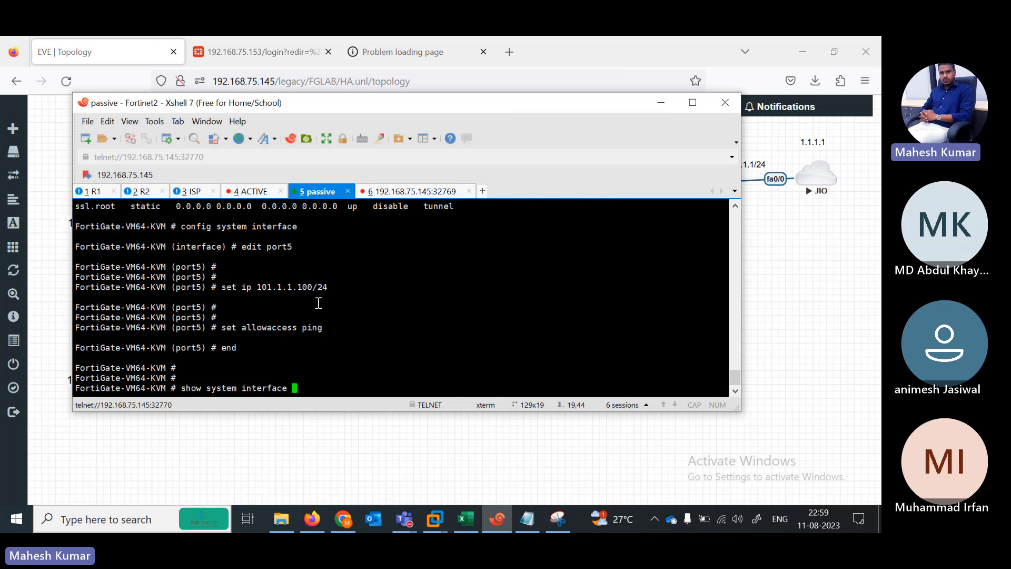
key(Return)
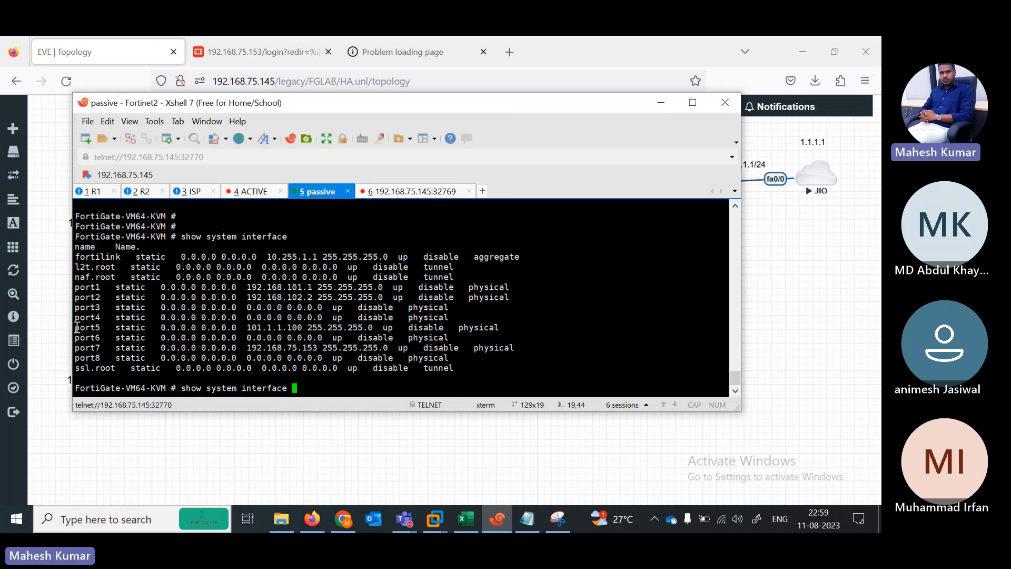
drag(77, 327, 453, 328)
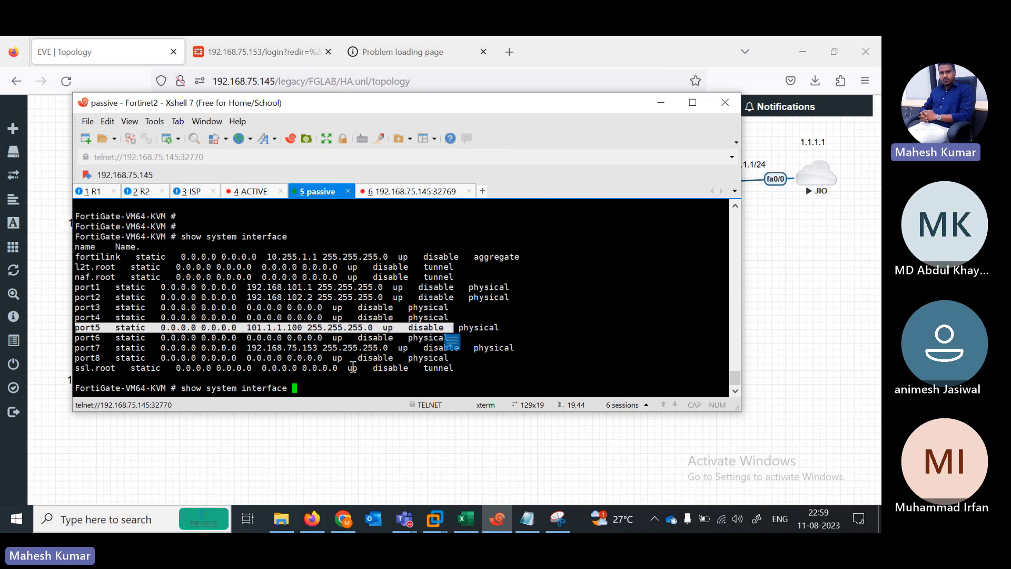
click(341, 382)
key(BackSpace)
key(BackSpace)
key(BackSpace)
key(BackSpace)
key(BackSpace)
key(BackSpace)
key(BackSpace)
key(BackSpace)
key(BackSpace)
key(BackSpace)
key(BackSpace)
key(BackSpace)
key(BackSpace)
key(BackSpace)
key(BackSpace)
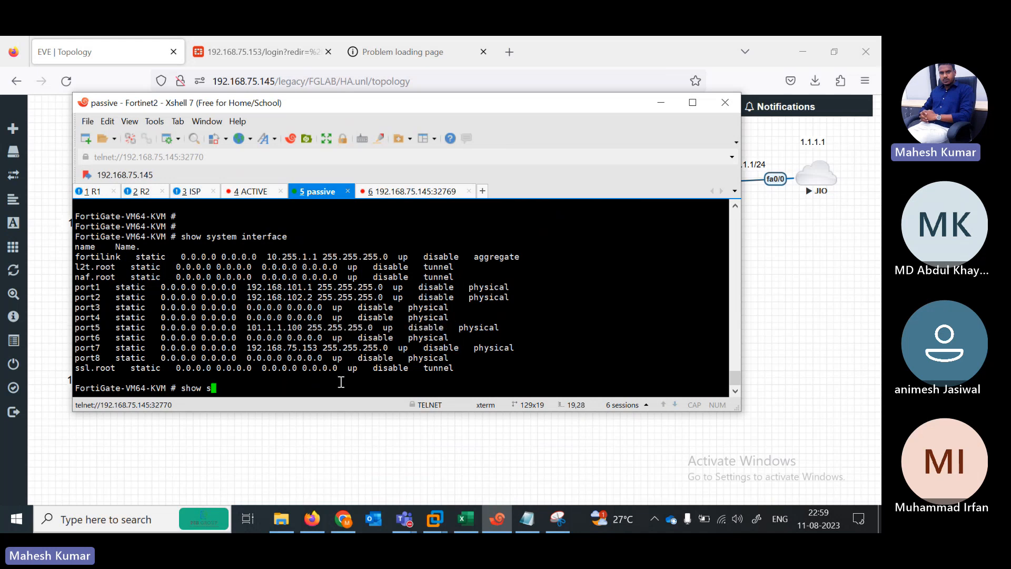
key(BackSpace)
key(BackSpace)
key(BackSpace)
key(BackSpace)
key(BackSpace)
key(BackSpace)
click(662, 102)
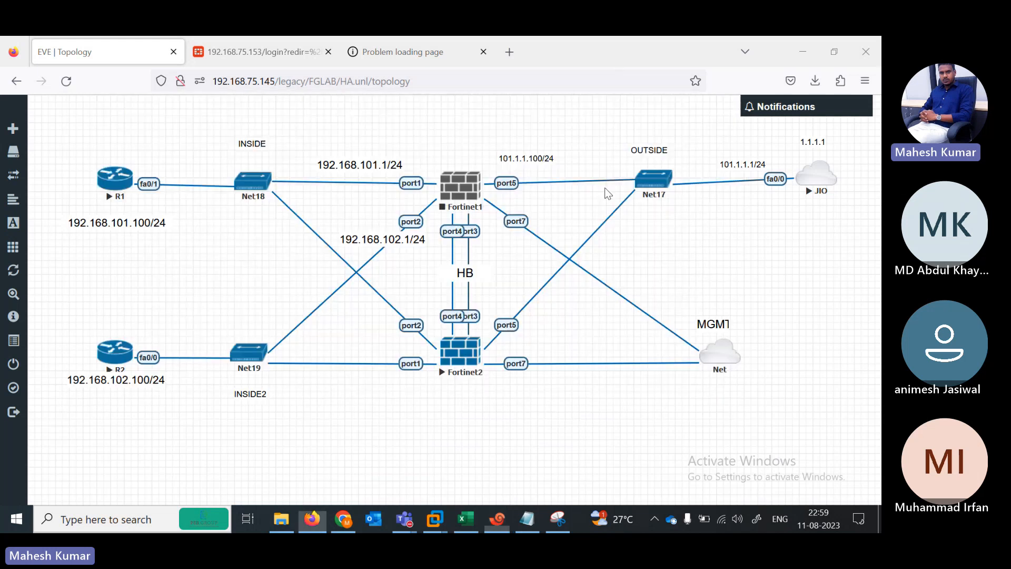
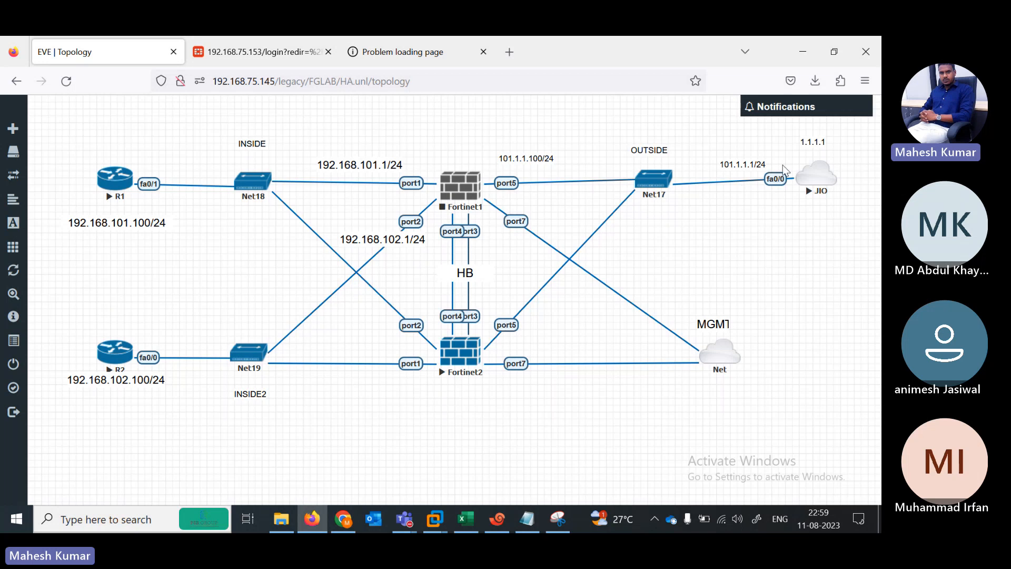
Step: Start the Fortinet1 firewall node in the EVE-NG topology
click(496, 519)
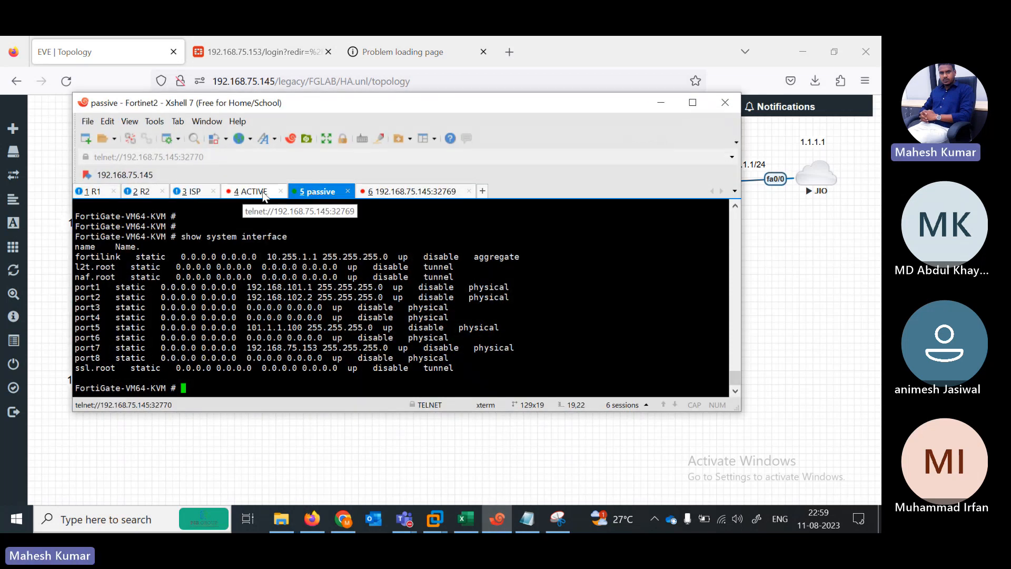
click(662, 104)
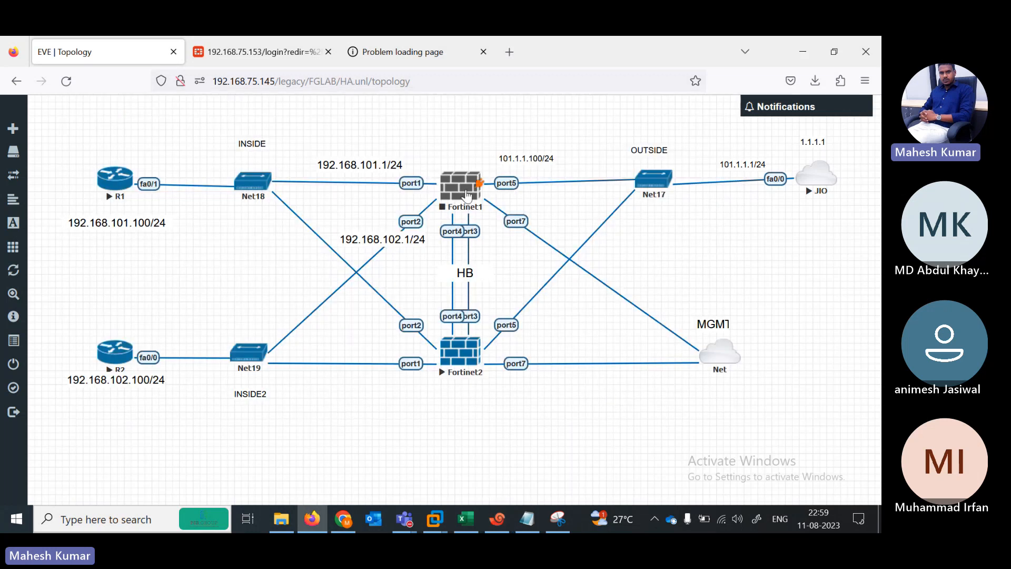
right_click(463, 194)
click(503, 219)
Step: Re-run 'ping 101.1.1.1' on R1, which now fails at 0 percent
click(494, 521)
click(92, 192)
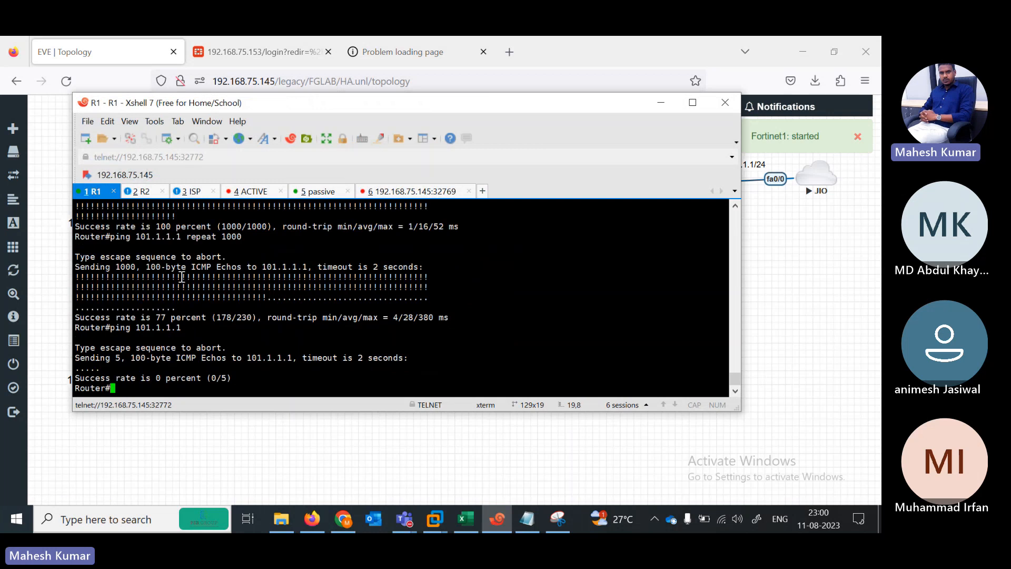
key(Up)
key(Return)
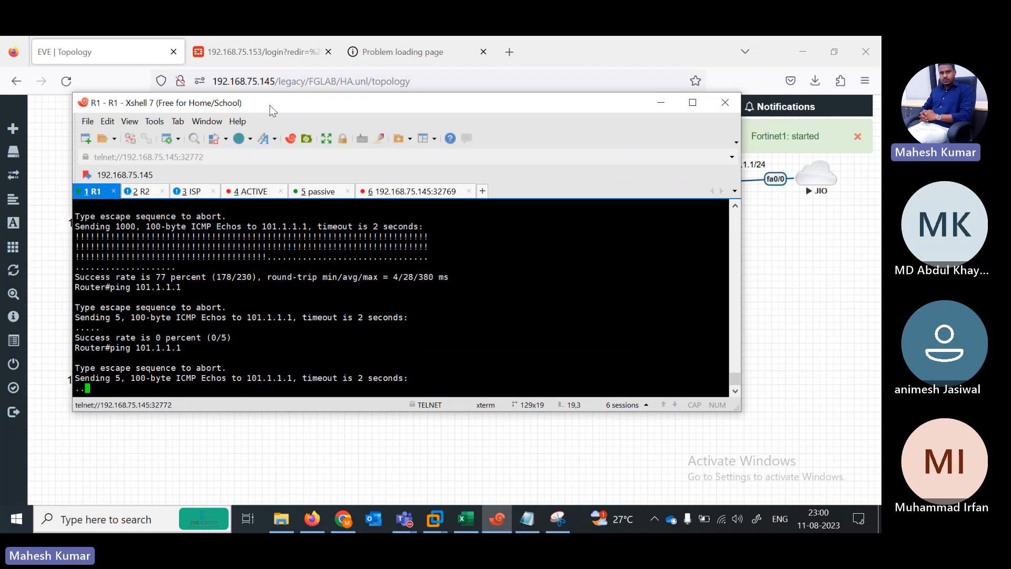
drag(270, 105, 284, 151)
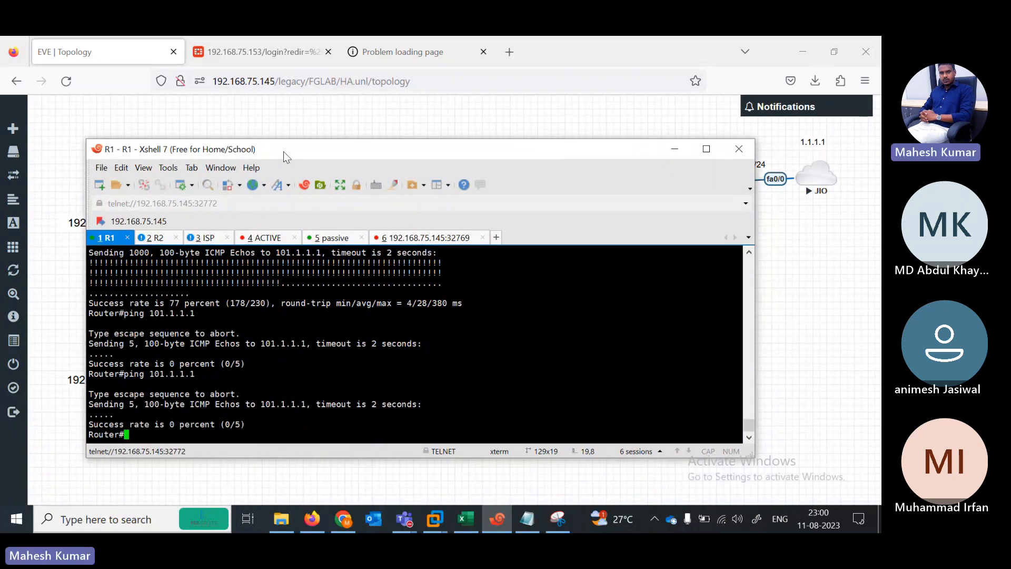
Step: Close the disconnected old ACTIVE and stale 32769 sessions
click(265, 237)
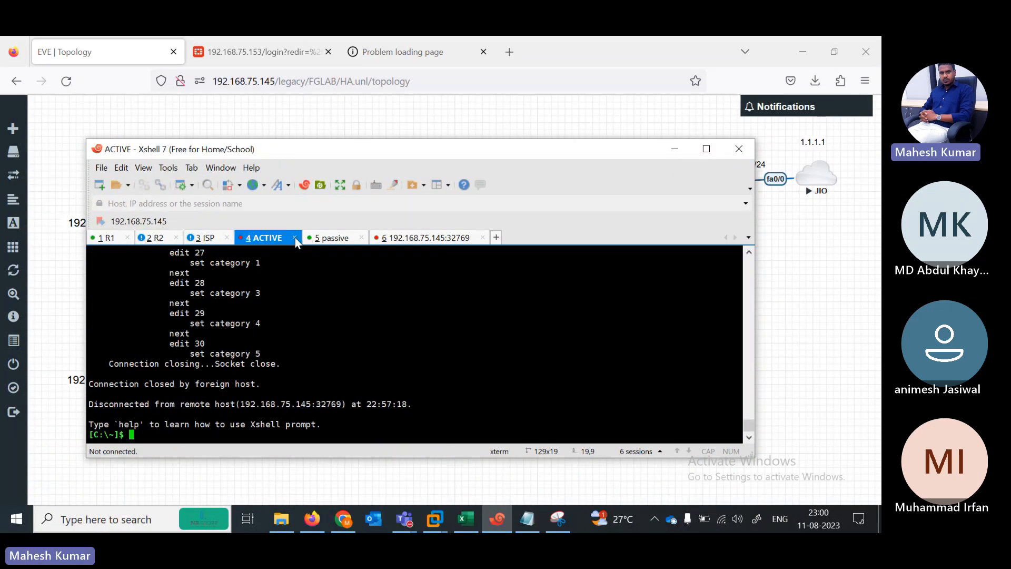
click(294, 238)
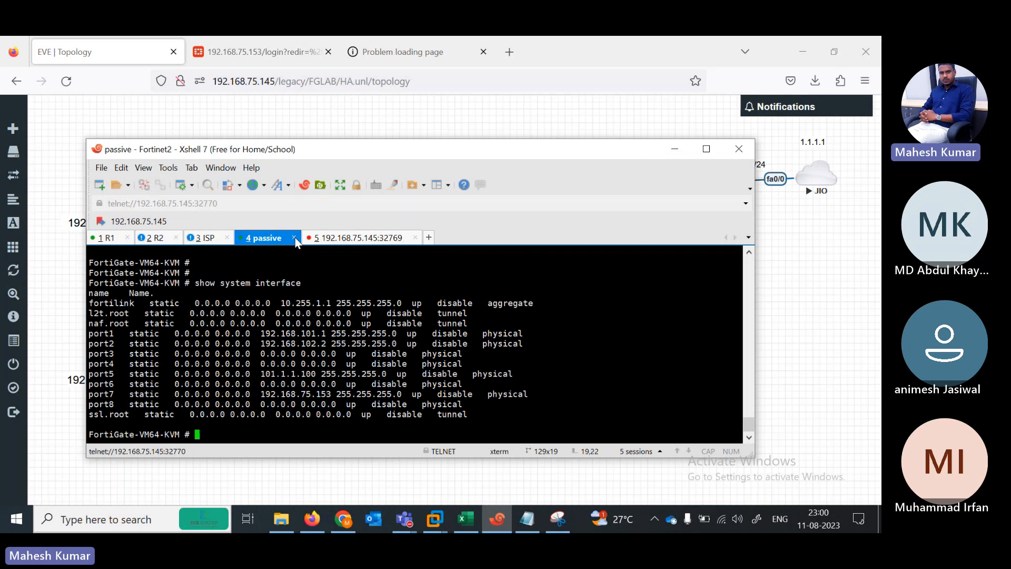
click(375, 238)
click(416, 238)
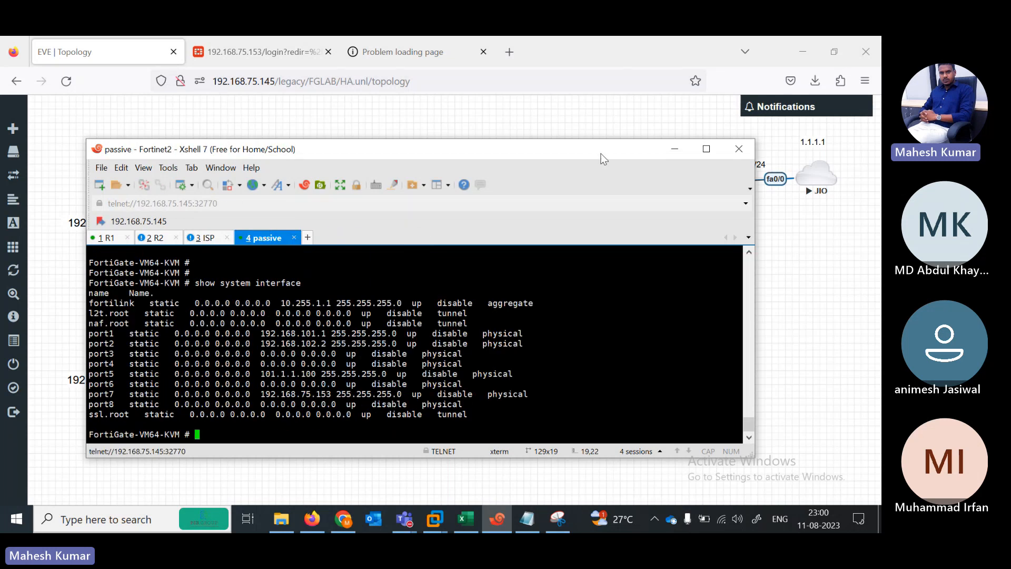
Step: Open a new Fortinet1 console from the topology and rename its tab to ACTIVE
click(675, 149)
click(469, 195)
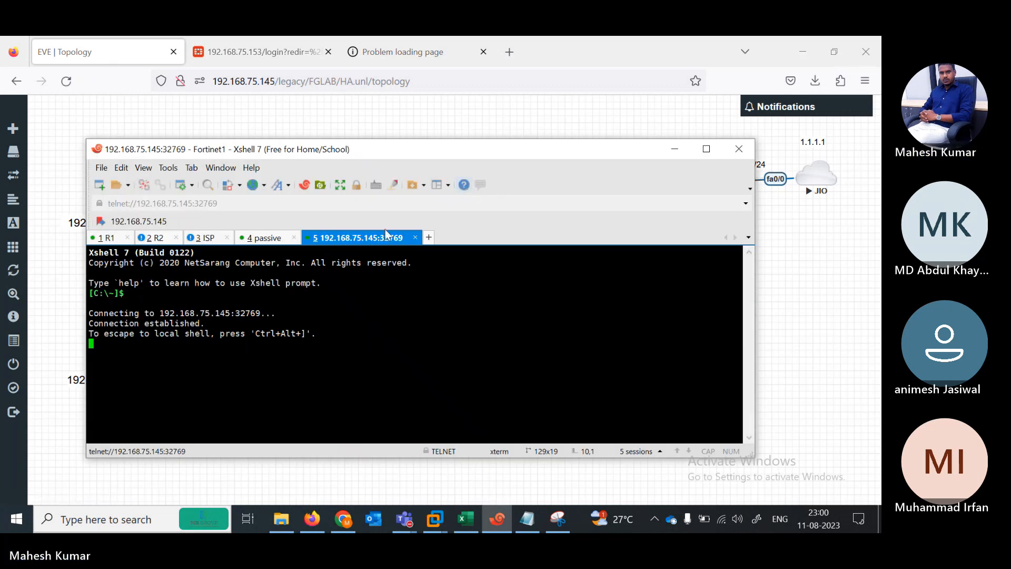
right_click(377, 235)
click(440, 434)
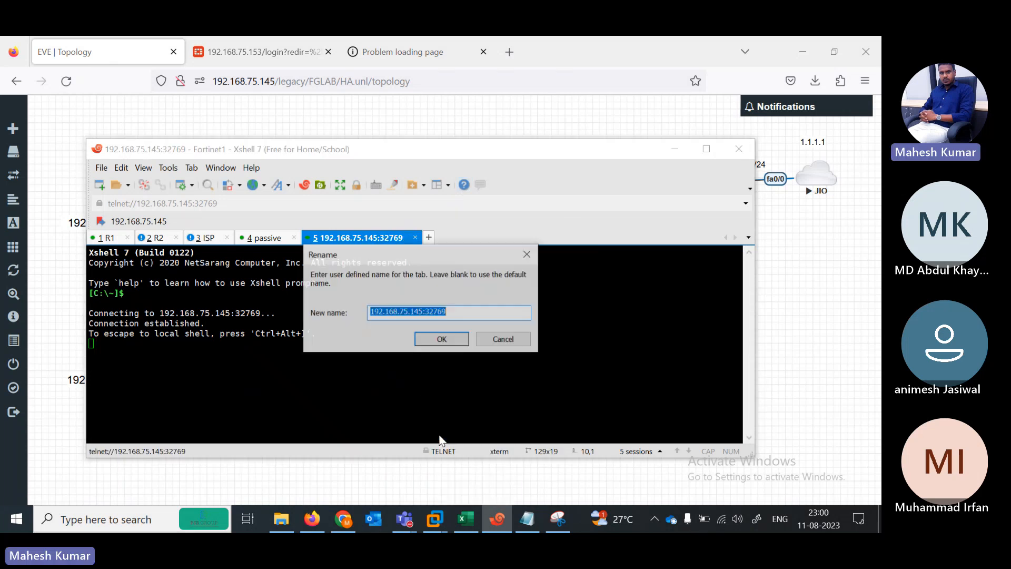
text(ACTIVE)
key(Return)
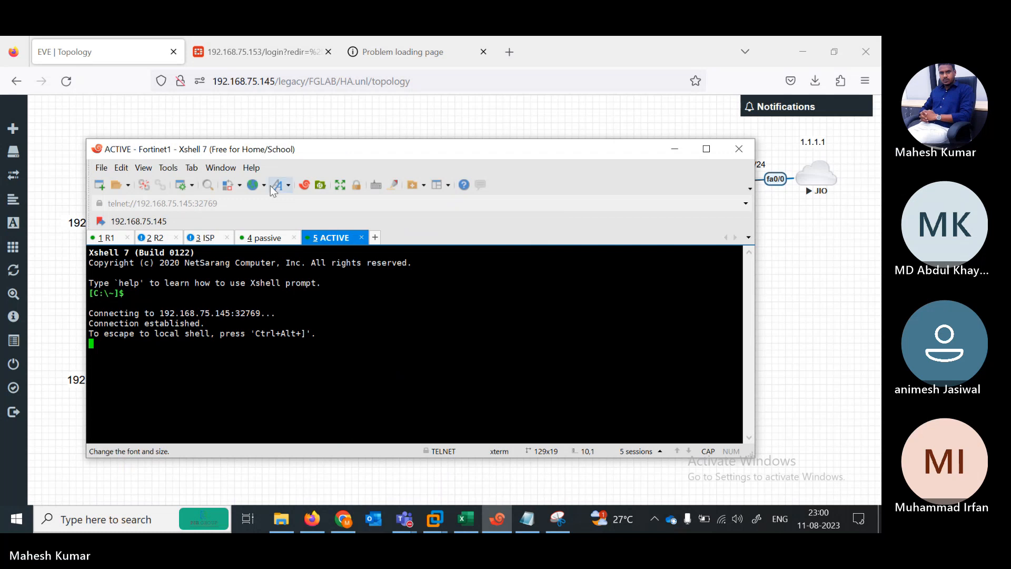
Step: Move the ACTIVE tab ahead of passive and check both sessions
drag(324, 241, 265, 245)
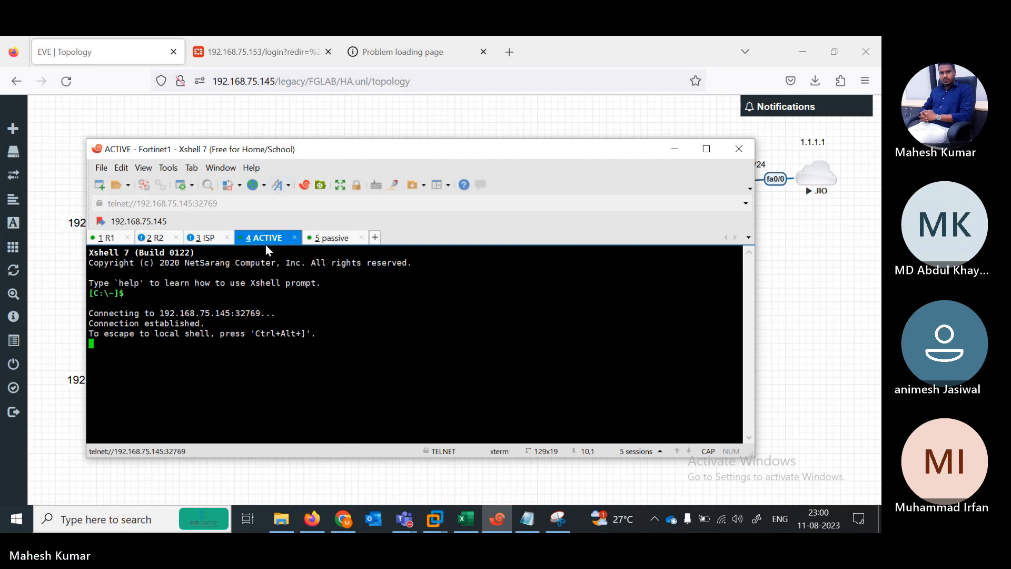
click(318, 243)
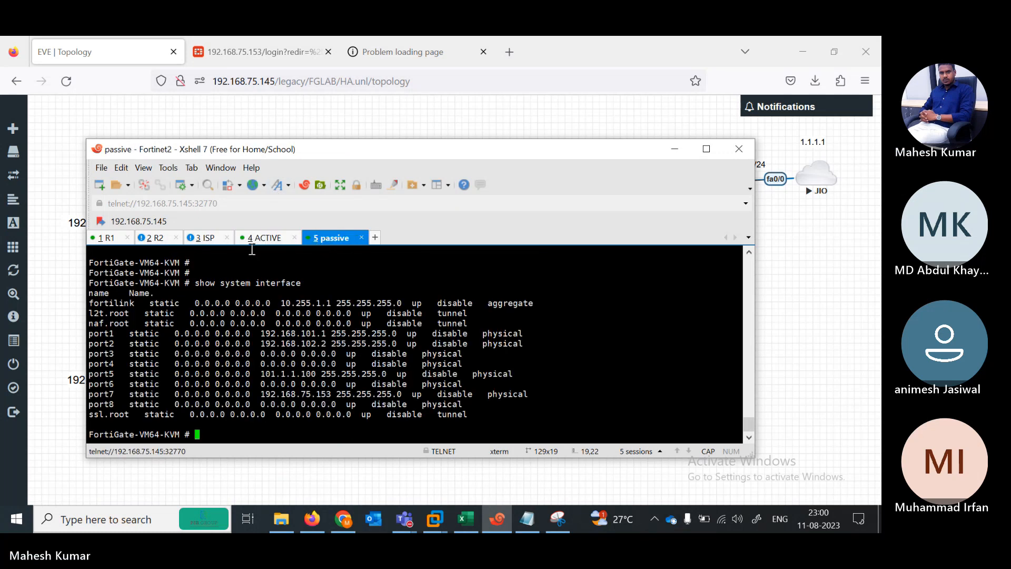
click(252, 240)
click(326, 238)
click(277, 241)
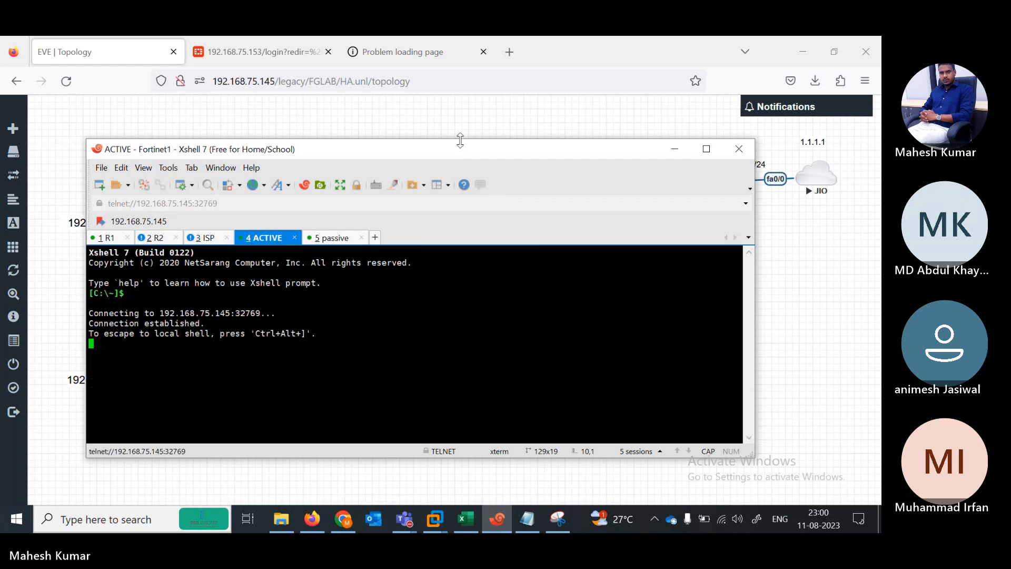
drag(462, 152, 393, 153)
Step: Nudge the JIO cloud and its 1.1.1.1 label in the EVE topology
click(719, 170)
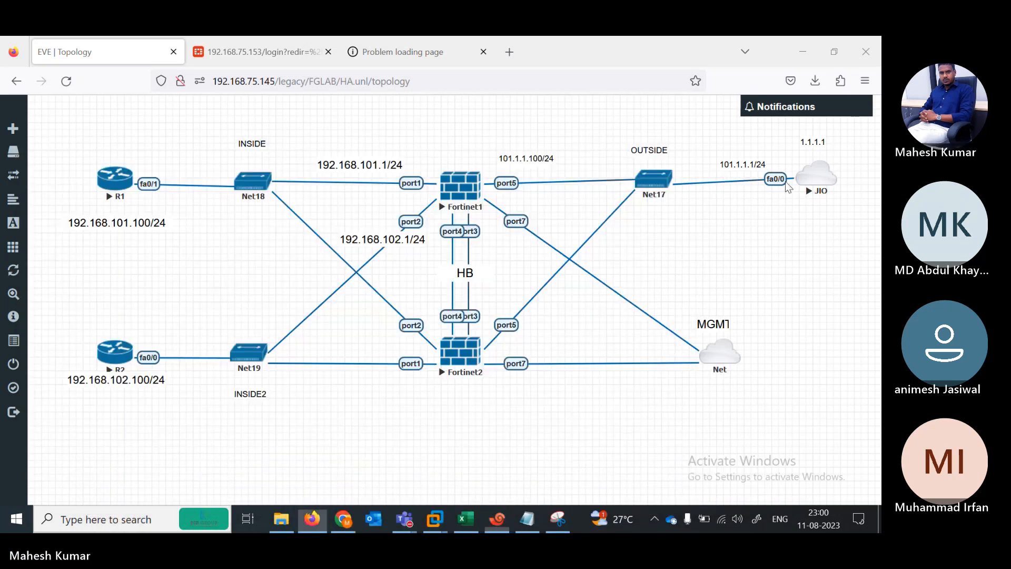
drag(819, 184, 815, 179)
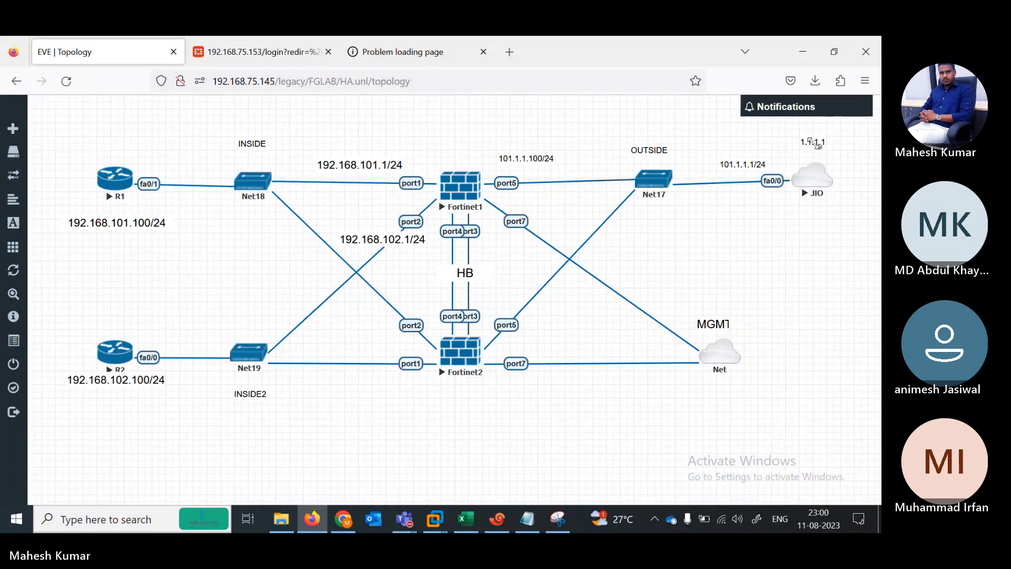
drag(815, 143, 804, 148)
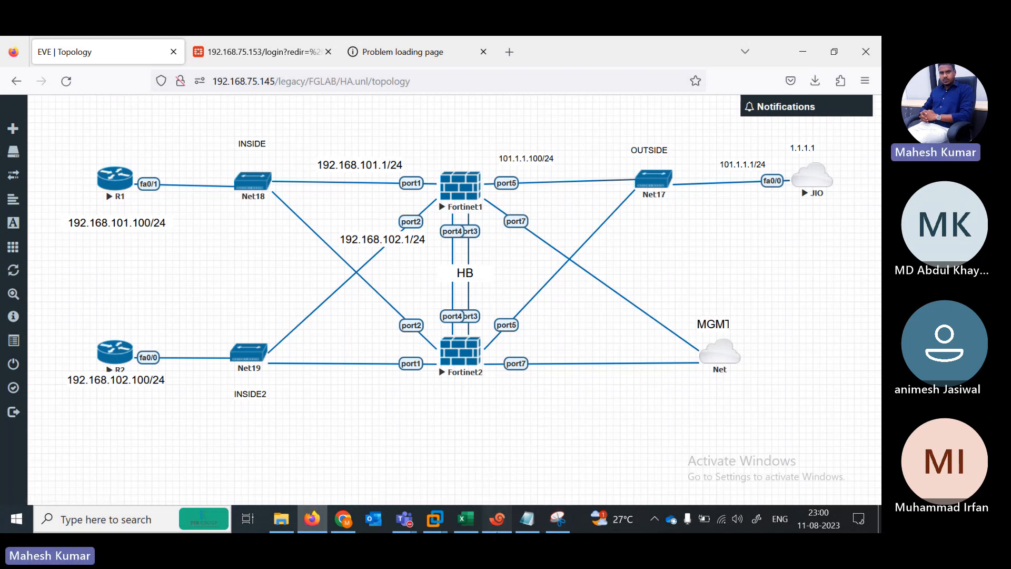
Step: Enter username admin and the password at the ACTIVE console login prompt
click(497, 518)
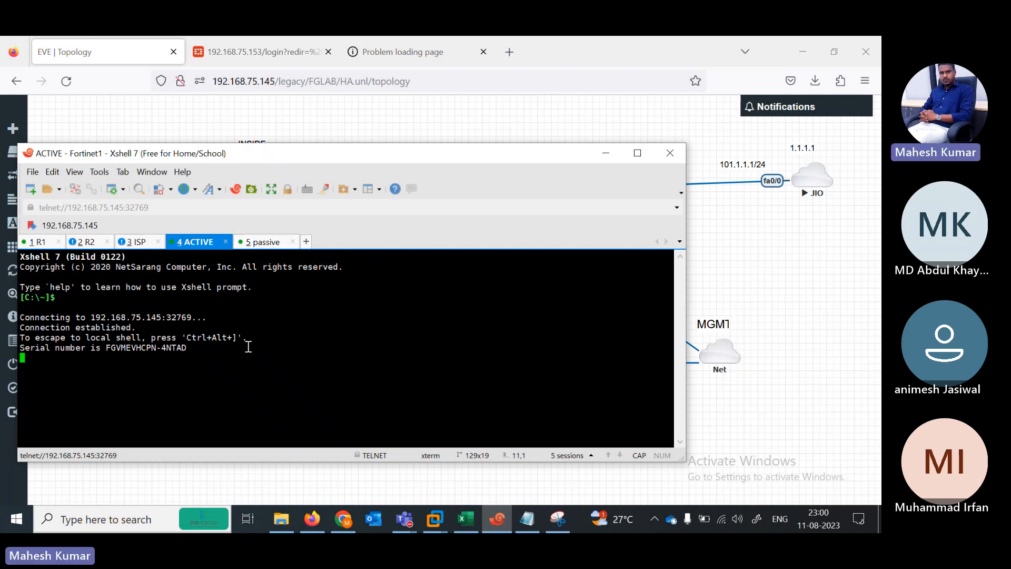
click(255, 242)
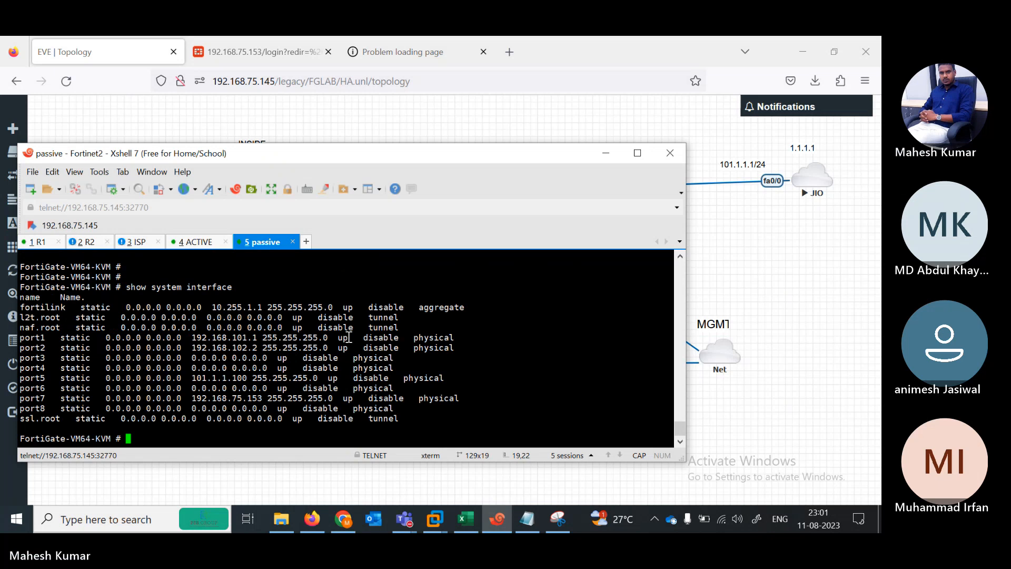
drag(319, 157, 418, 144)
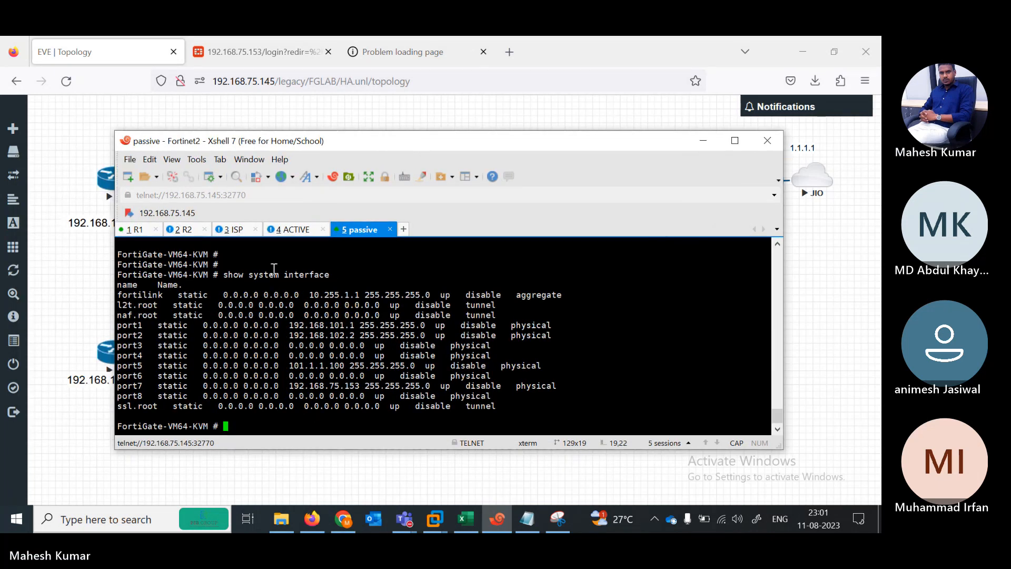
click(295, 230)
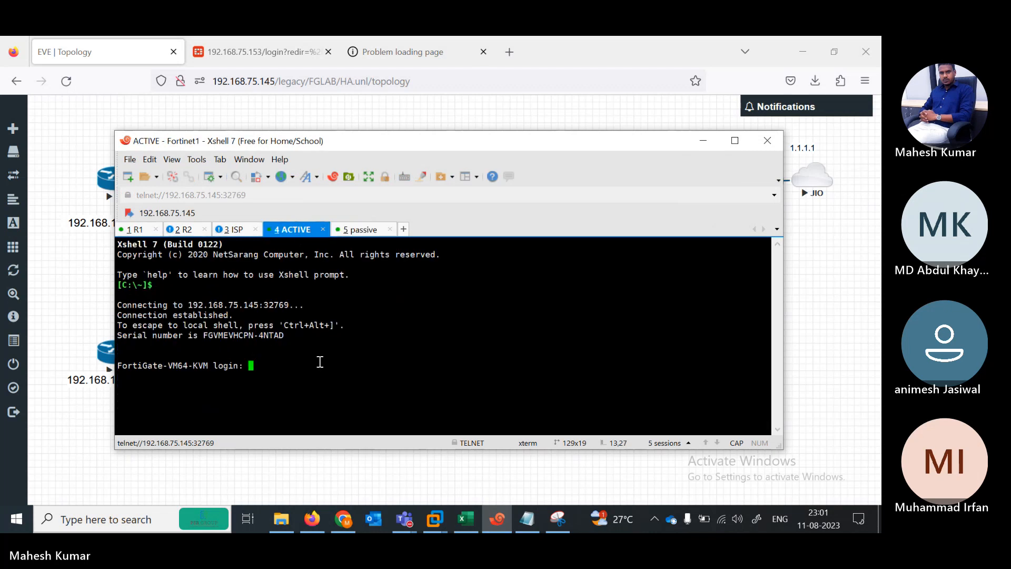
text(admi)
text(n)
key(Return)
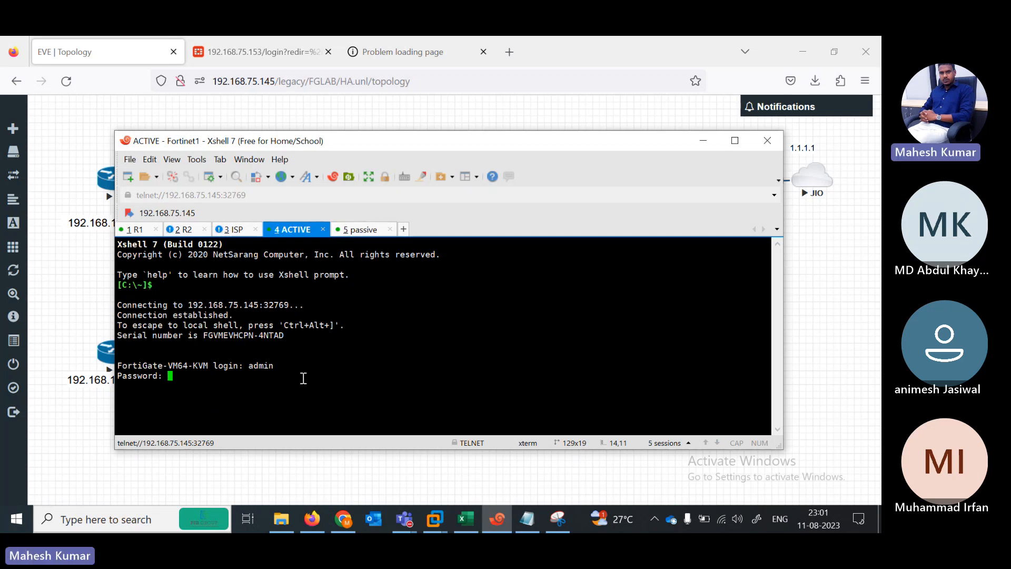
key(Return)
click(249, 106)
Step: Sign in to the 192.168.75.153 FortiGate GUI as admin, declining password save and setup
click(263, 52)
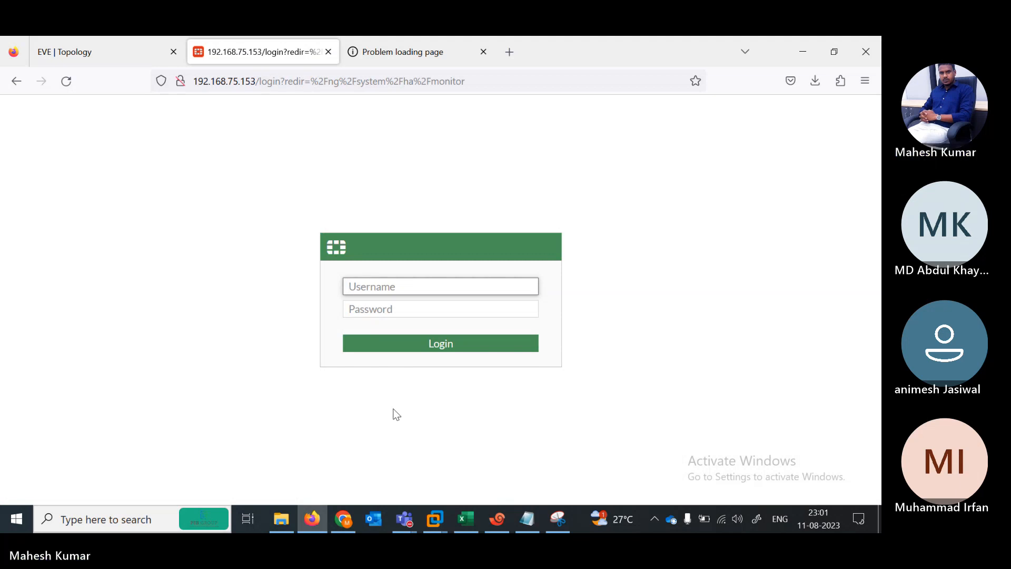
text(admin)
key(Tab)
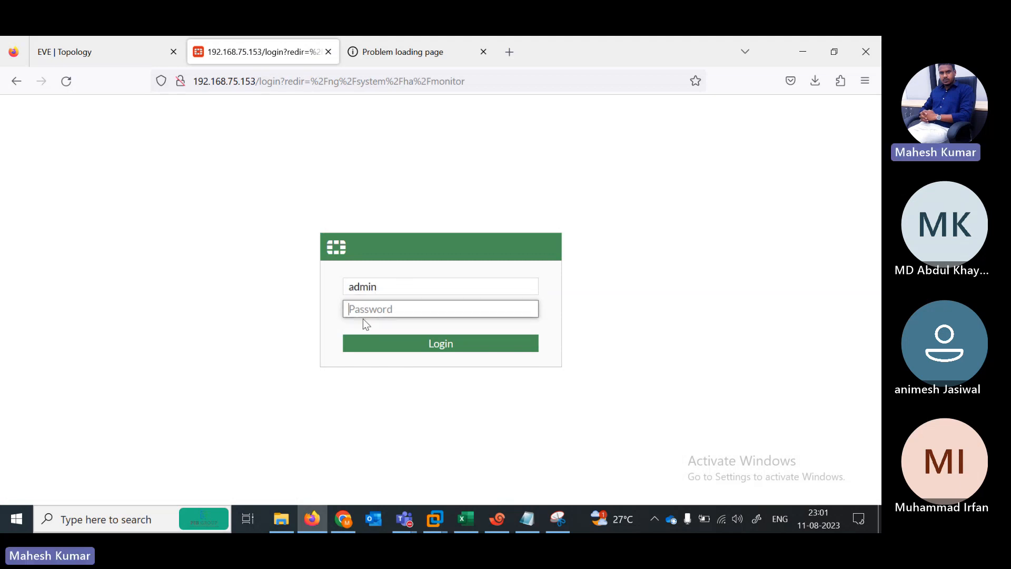
text(admin)
key(Return)
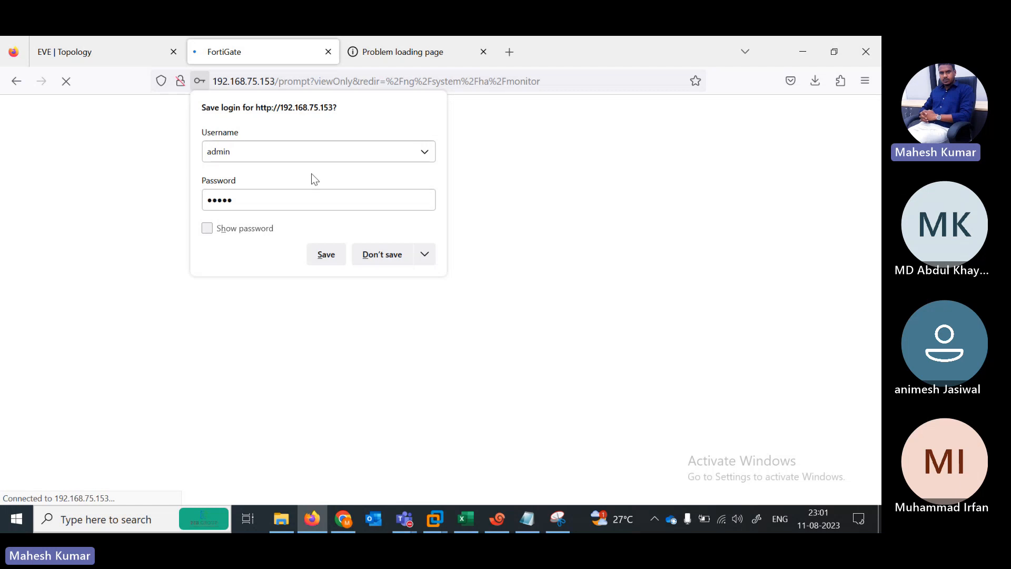
click(388, 256)
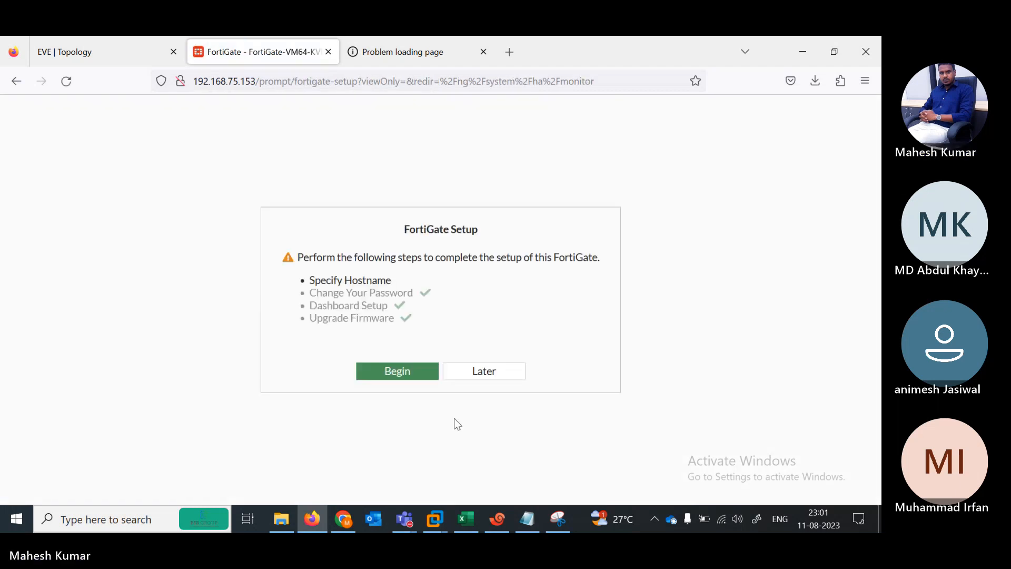
click(480, 373)
Step: Dismiss the FortiOS 7.0.0 dialog to view both HA members synchronized
click(389, 52)
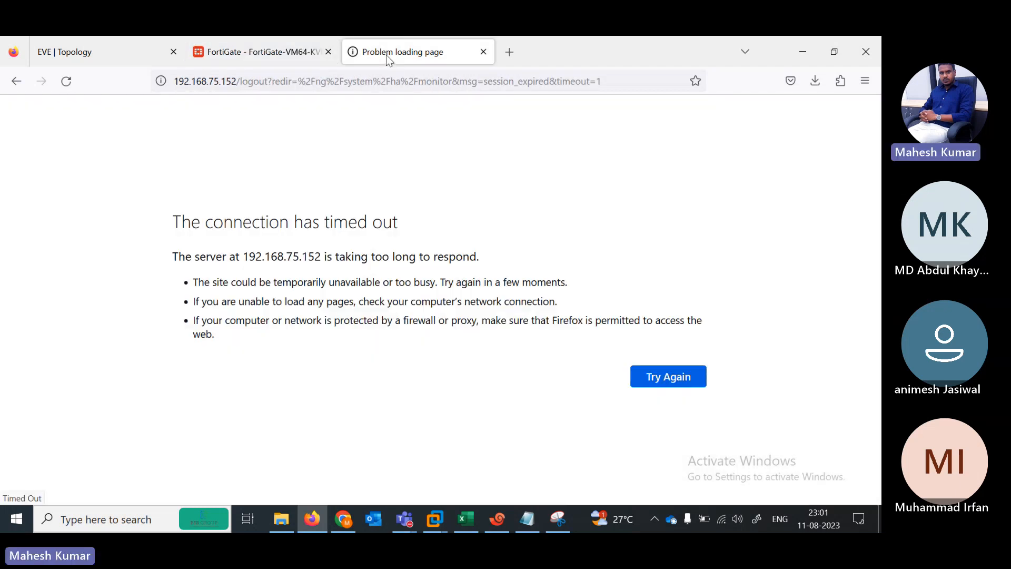
click(275, 59)
click(484, 475)
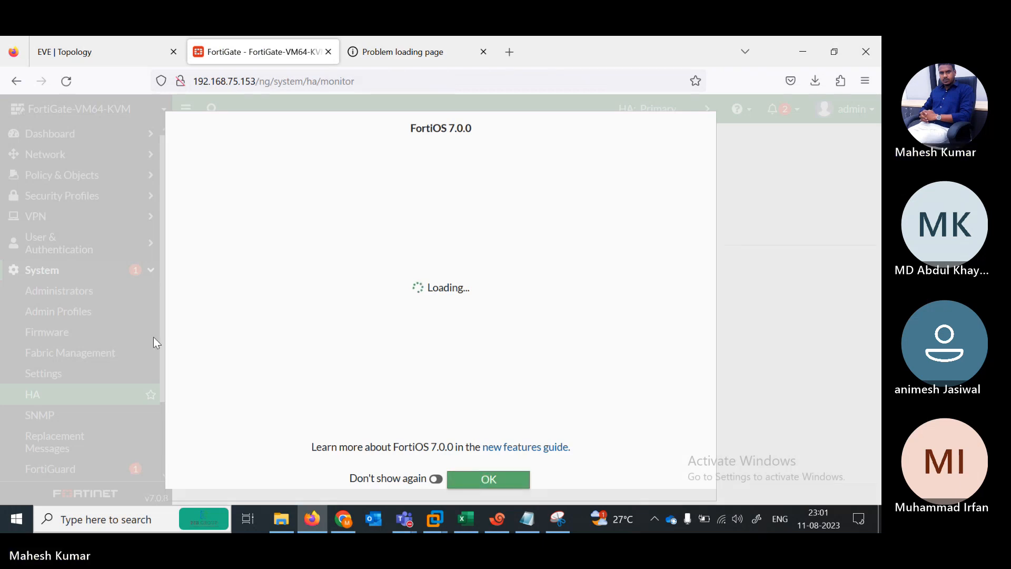
drag(169, 336, 164, 416)
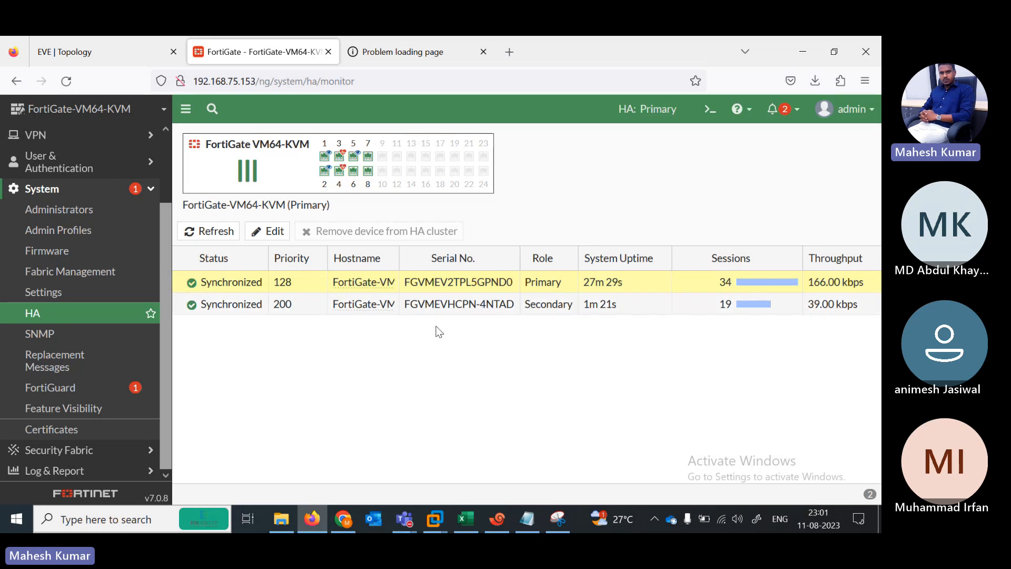
click(498, 521)
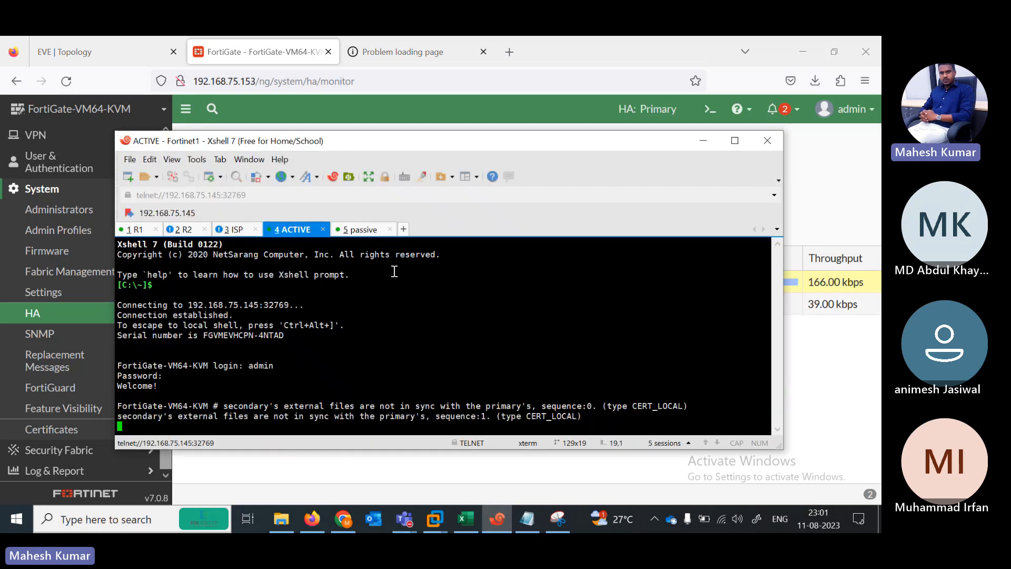
Step: On the active FortiGate, review 'config system ha' and set override enable, then end
key(Return)
key(Return)
key(Return)
key(Return)
key(Return)
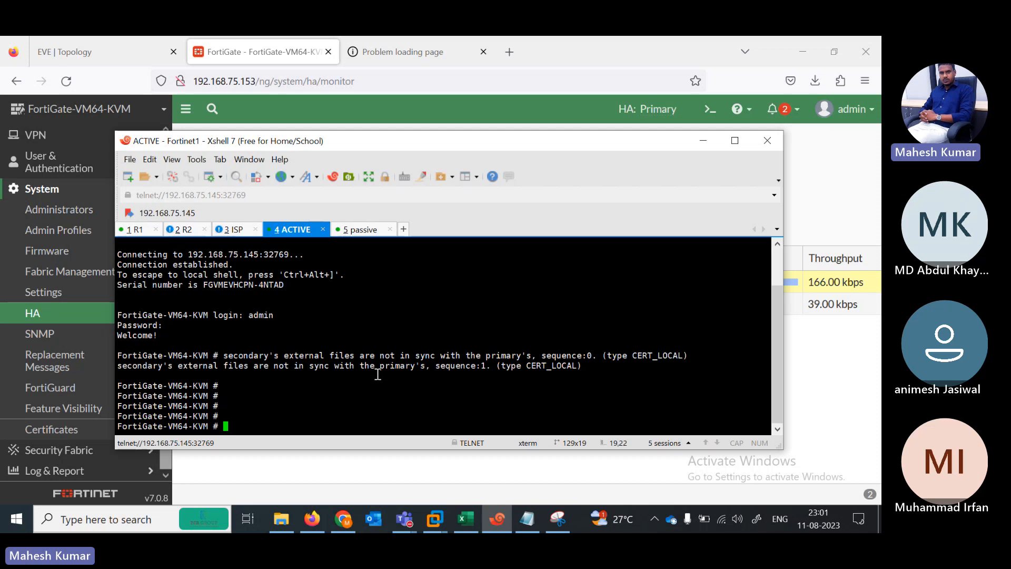
text(config system )
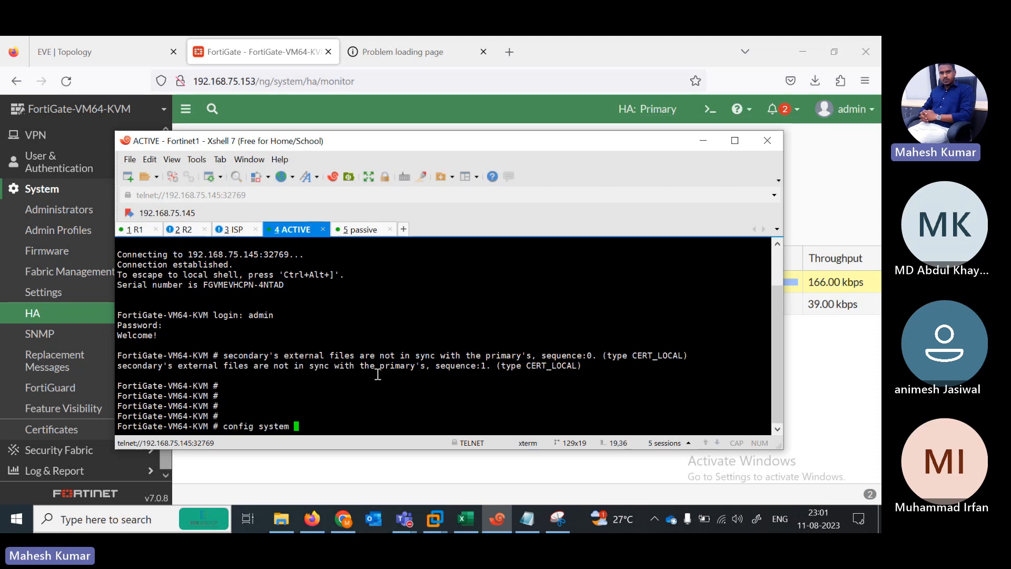
text(ha)
key(Return)
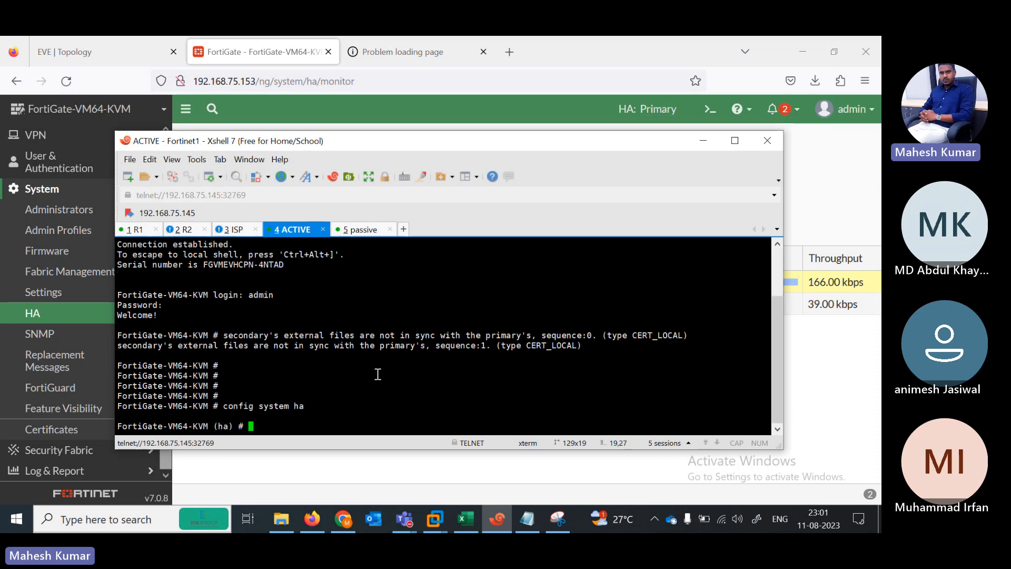
text(show)
key(Return)
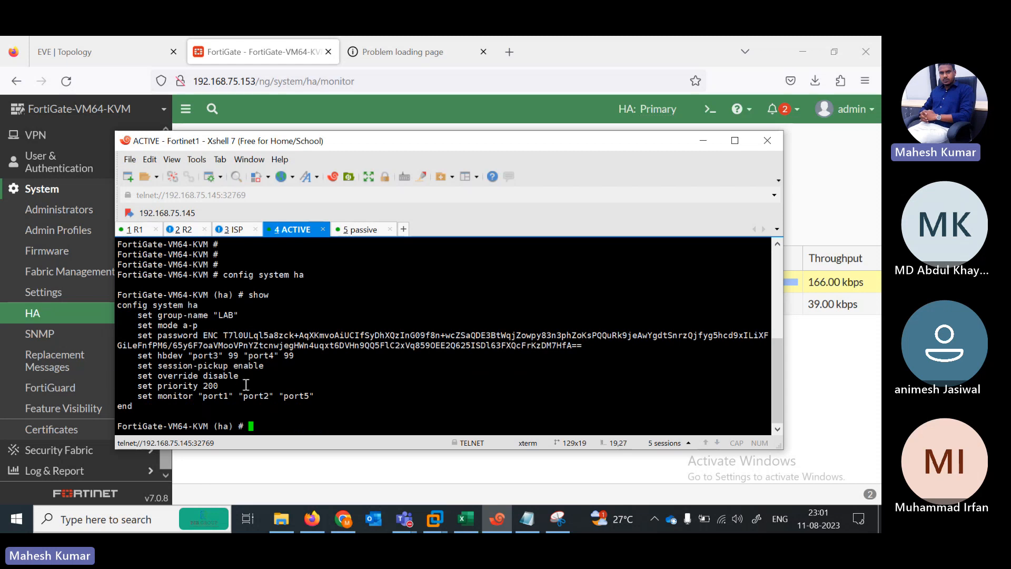
drag(242, 376, 133, 376)
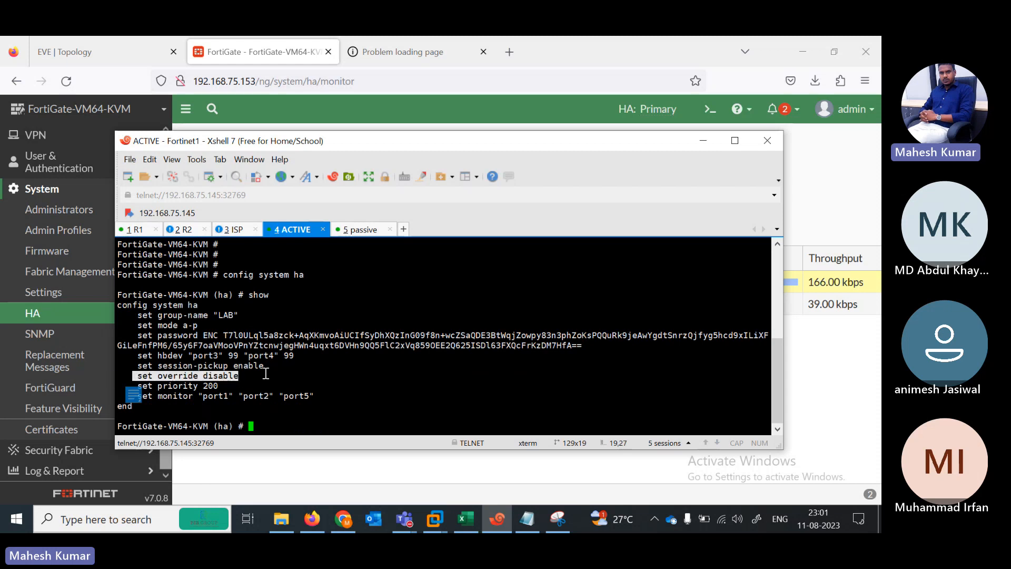
key(Return)
key(Return)
text(se)
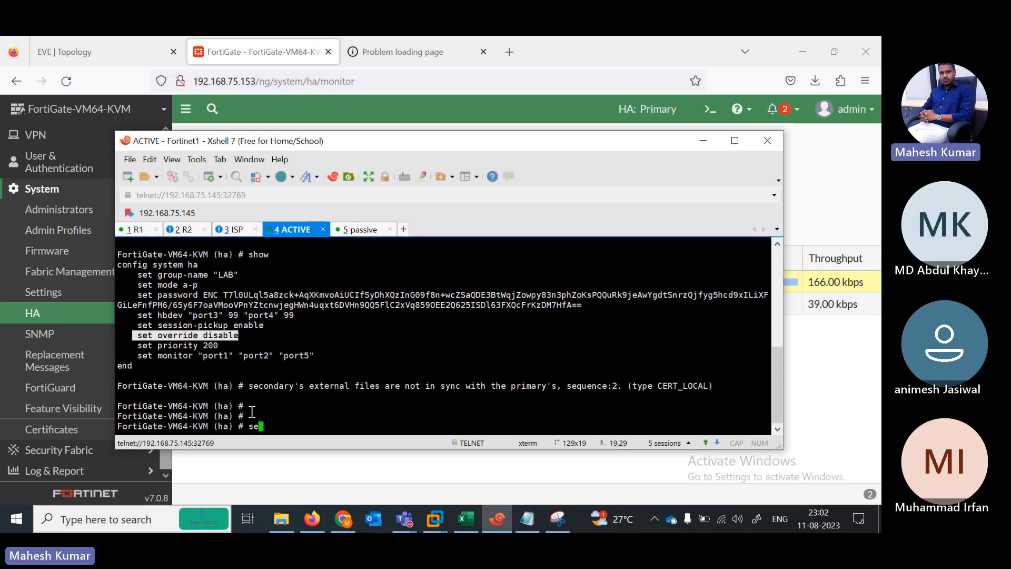
text(t override )
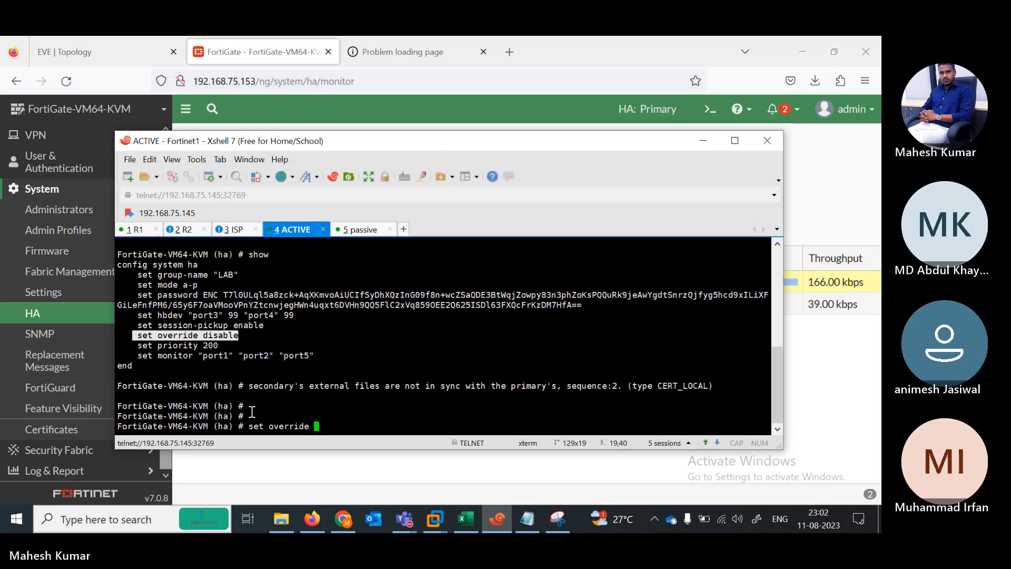
text( enable)
key(Return)
key(Return)
key(Return)
key(Return)
text(end)
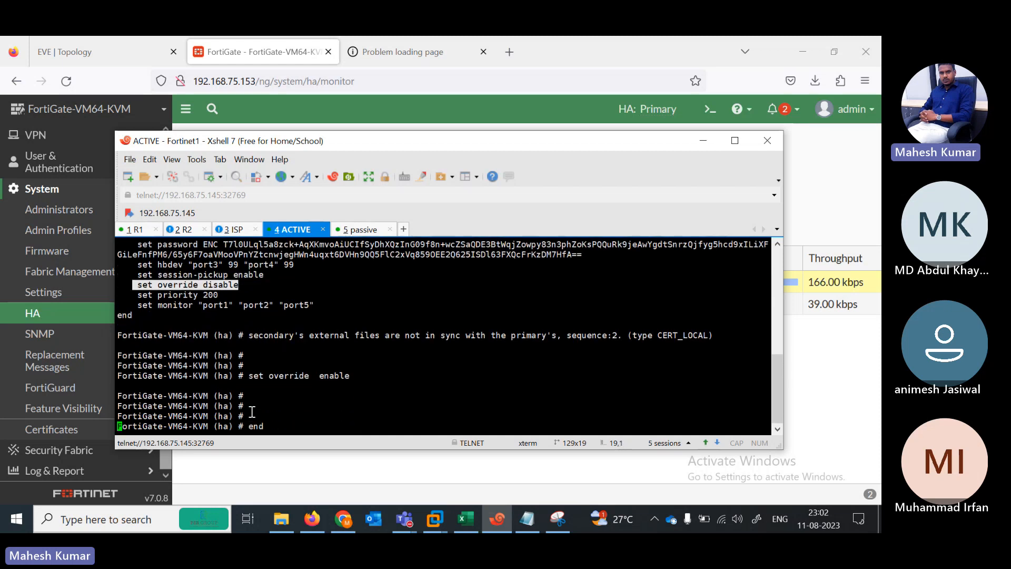
key(Return)
Step: On the passive Fortinet2, set HA override enable and save with 'end'
click(360, 230)
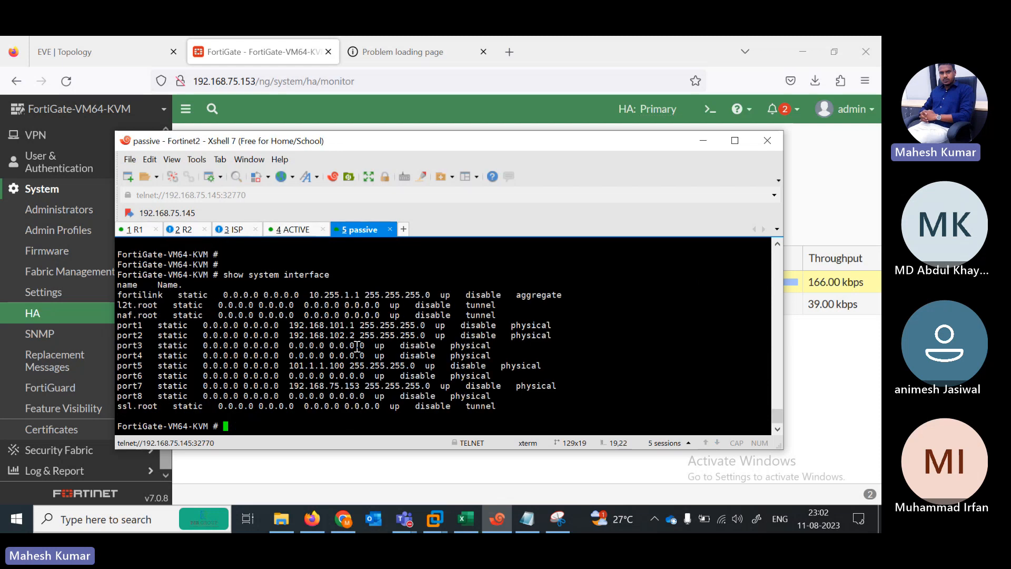
key(Return)
text(config s)
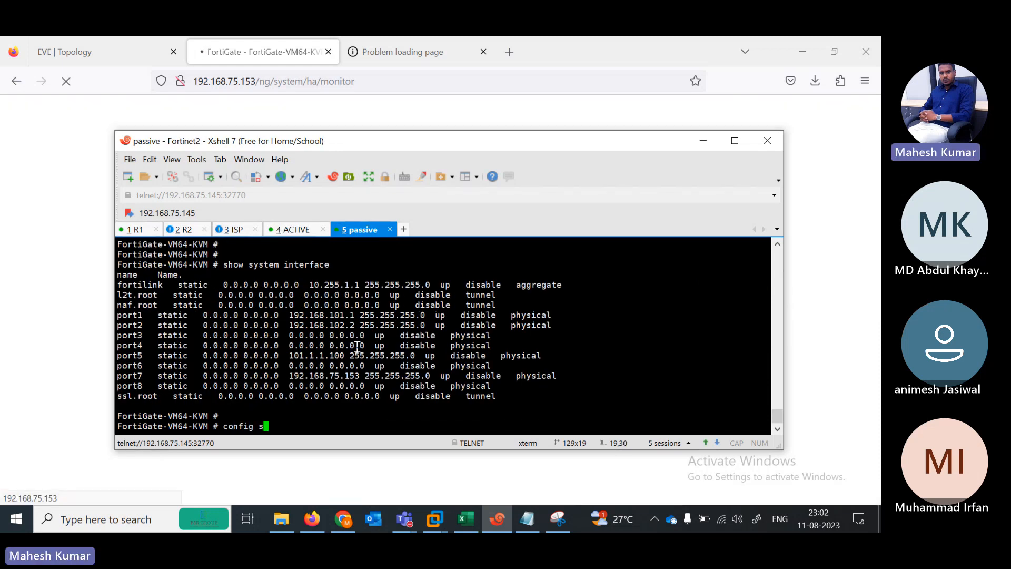
text(ystem ha)
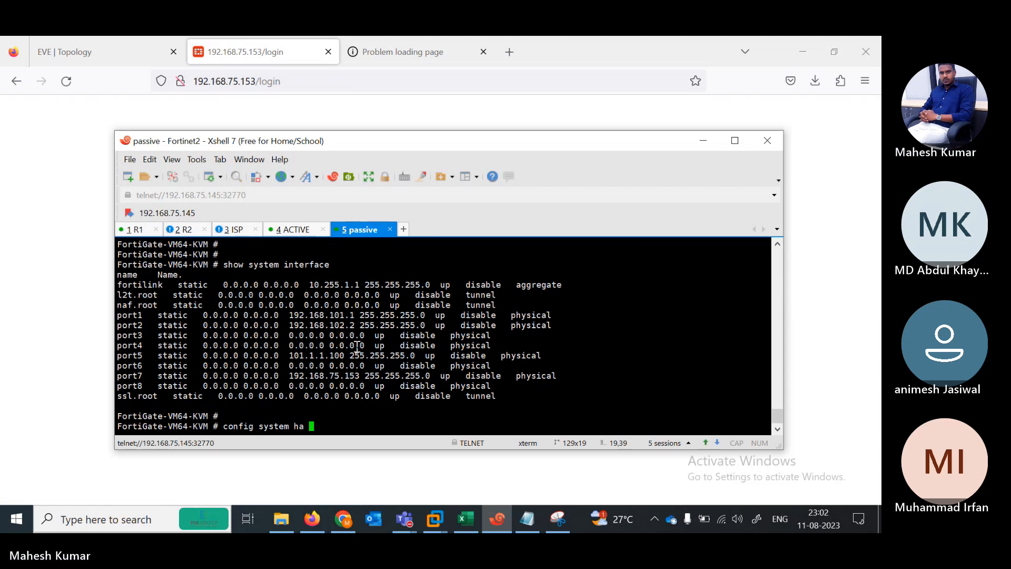
key(Return)
key(Return)
text(set ovw)
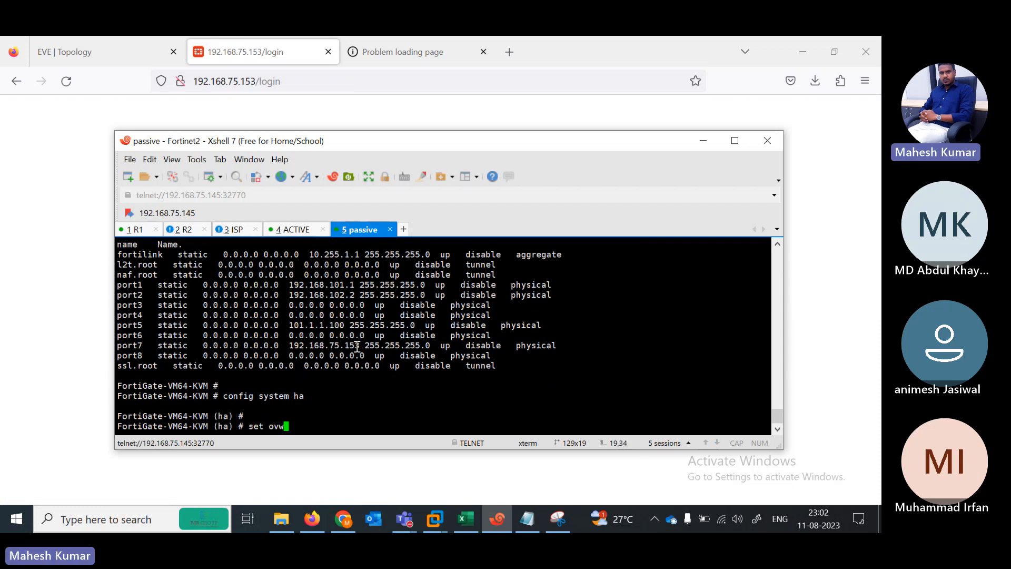
drag(310, 142, 340, 129)
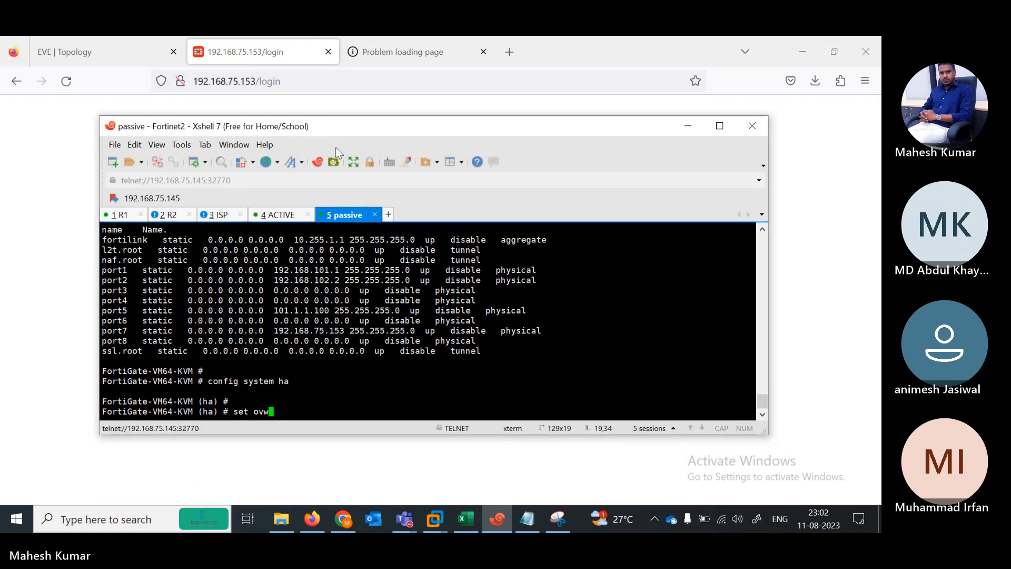
key(BackSpace)
key(Tab)
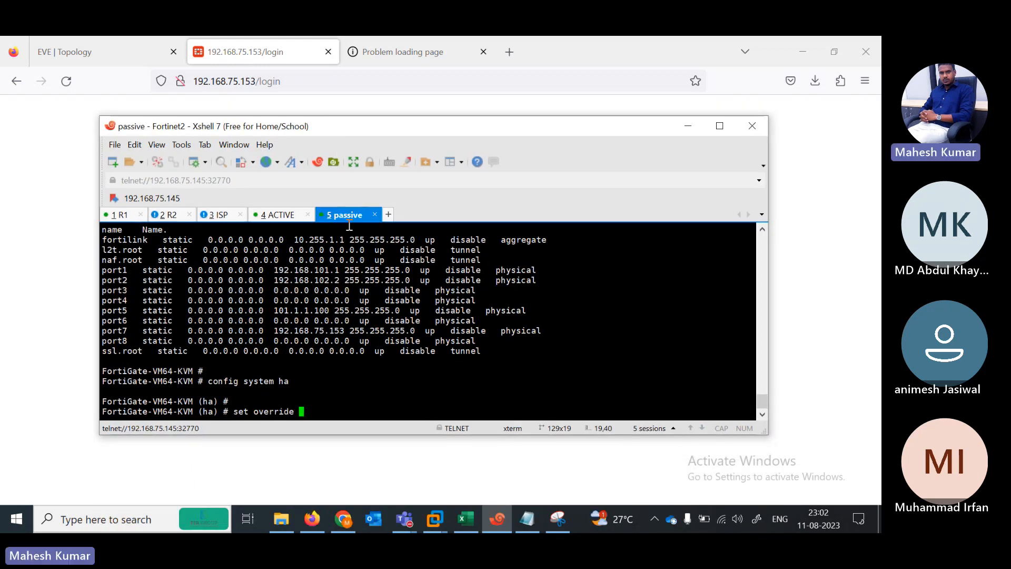
text(enable)
key(Return)
text(end)
key(Return)
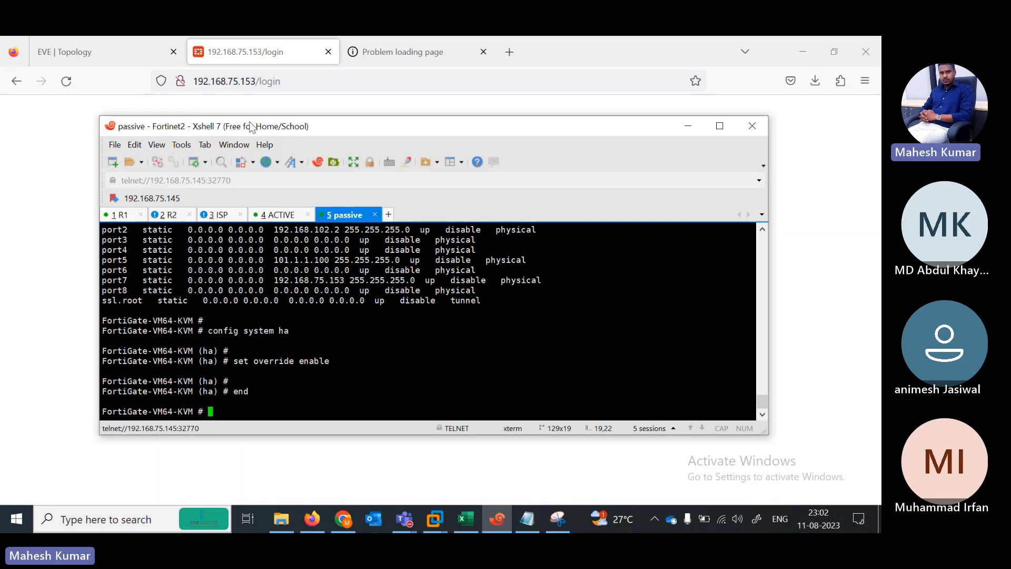
Step: Re-run 'ping 101.1.1.1' on R1, now succeeding 100 percent
click(120, 215)
key(Return)
key(Return)
key(Return)
key(Return)
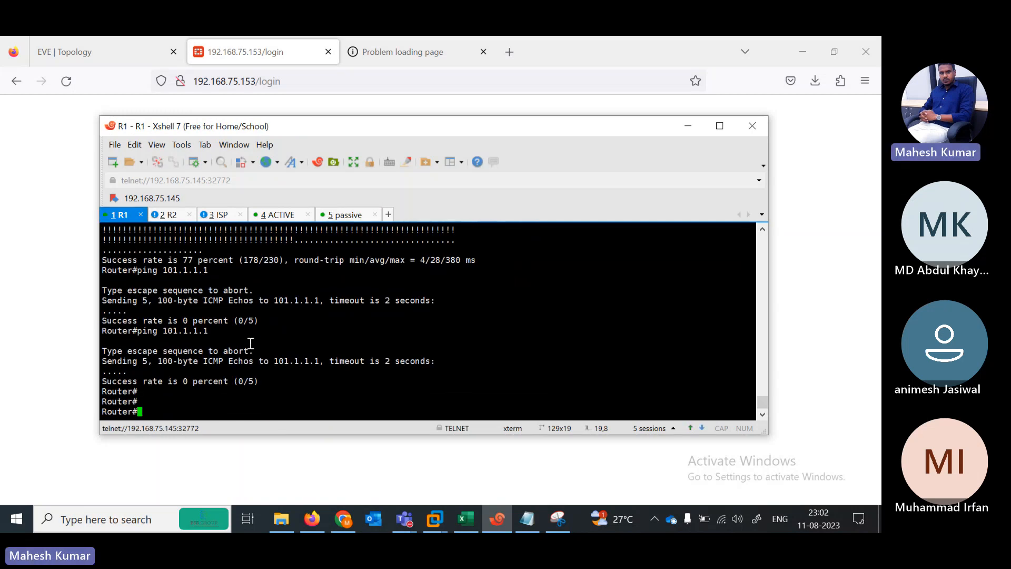
key(Up)
key(Return)
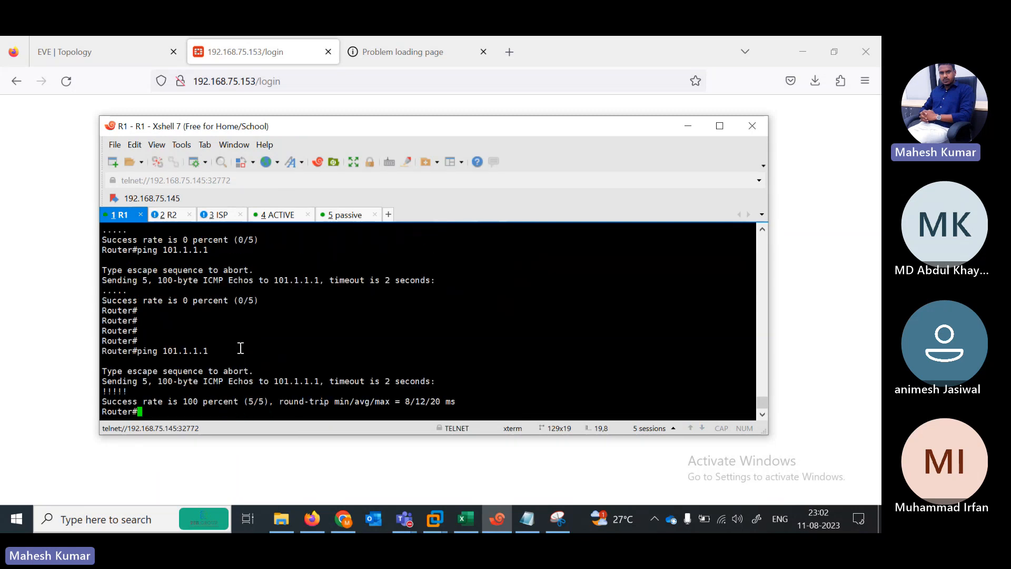
click(170, 216)
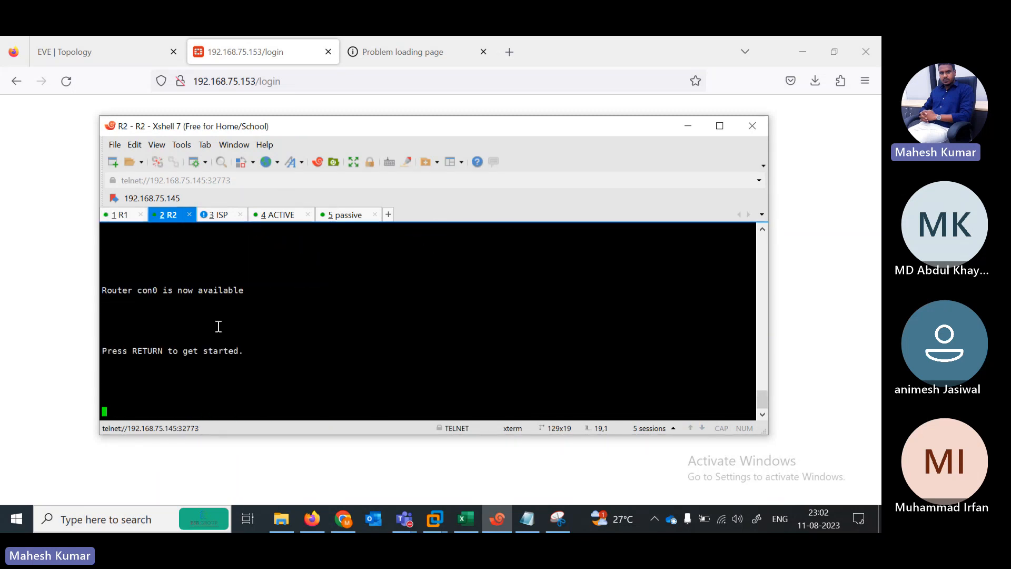
click(38, 245)
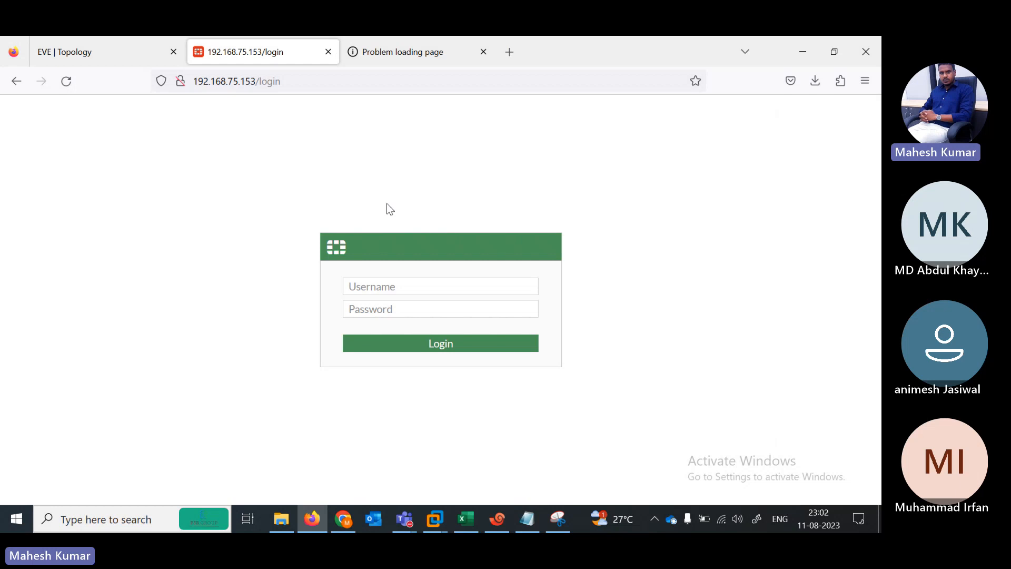
Step: Log back in as admin, skip password save, setup and the 7.0.0 overview, and expand System
click(370, 293)
text(admin)
key(Tab)
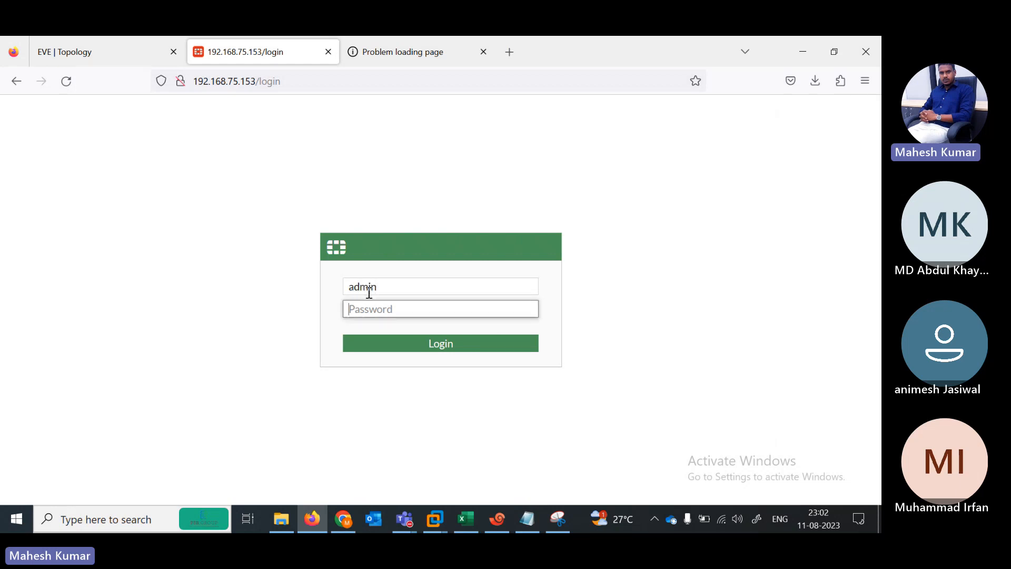
text(admin)
key(Return)
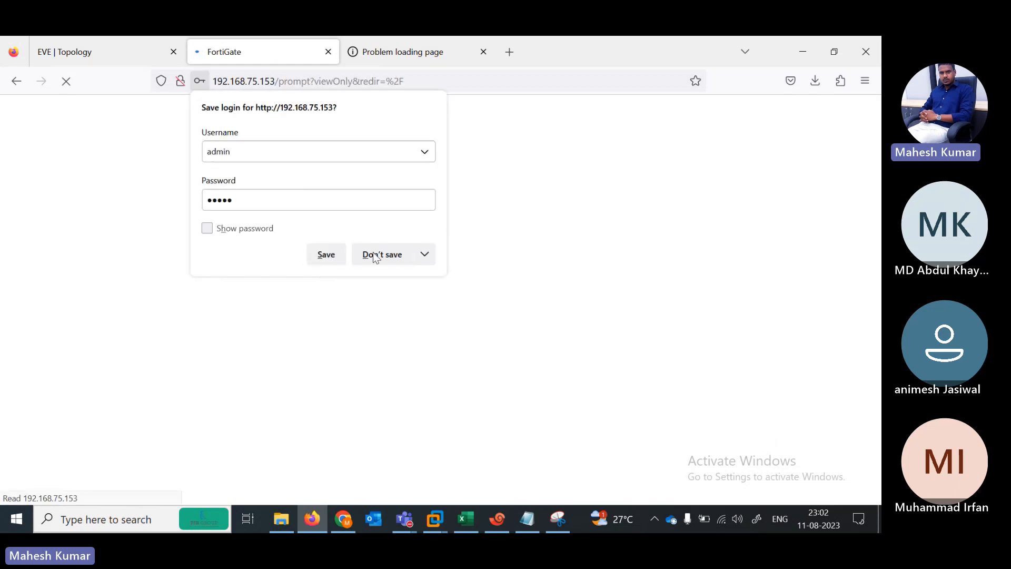
click(374, 254)
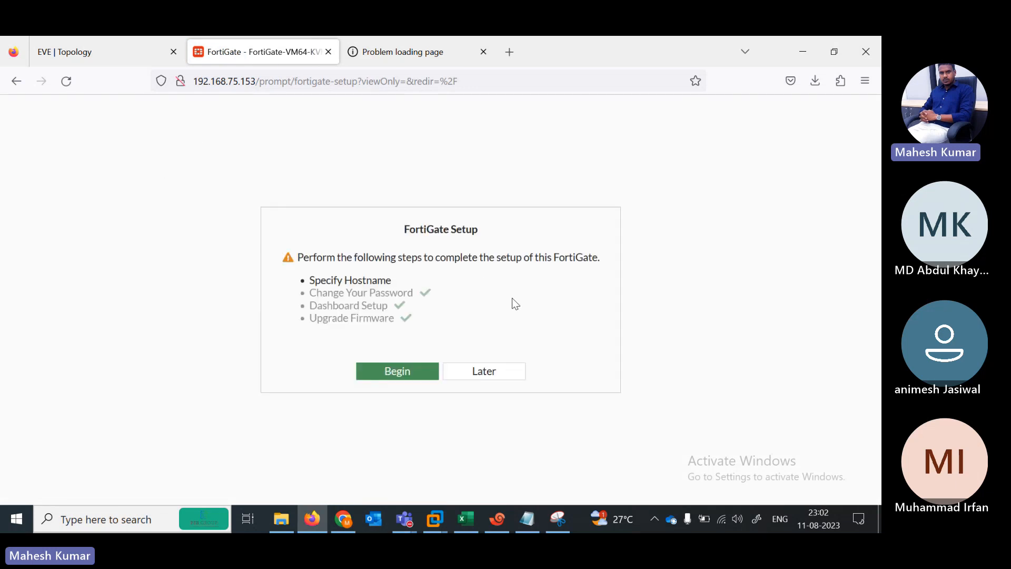
click(482, 370)
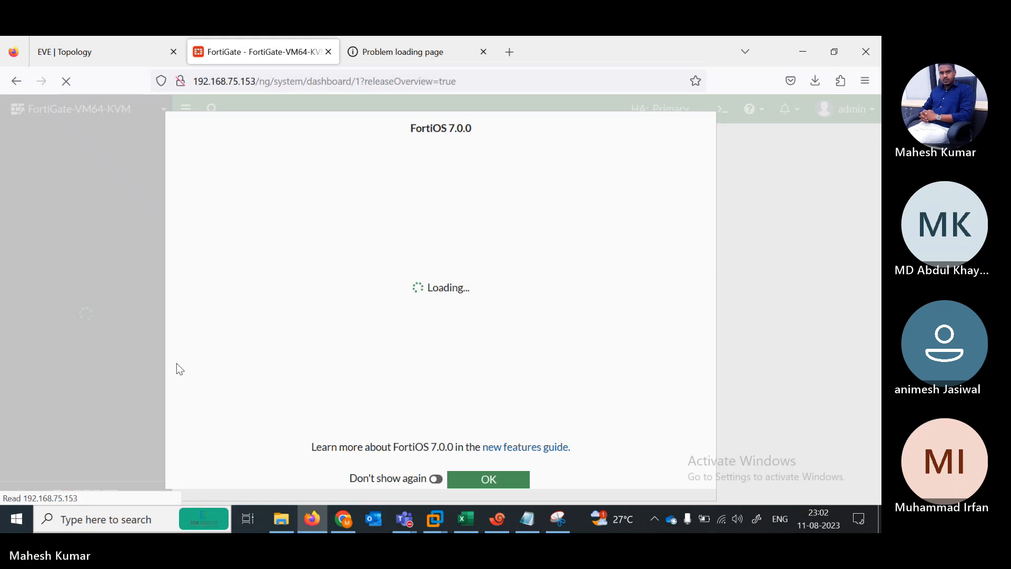
click(482, 480)
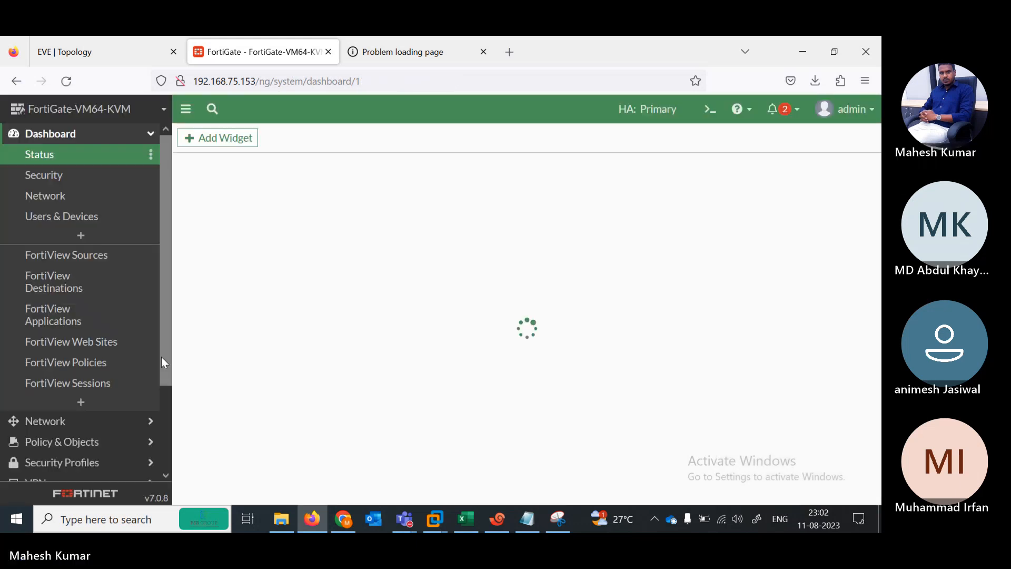
scroll(163, 363, down, 3)
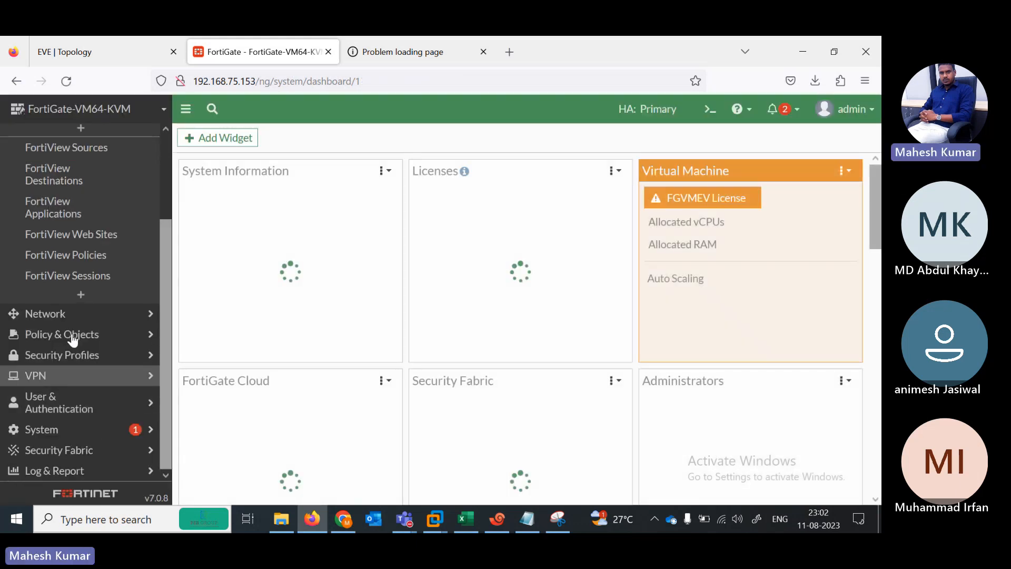
click(67, 428)
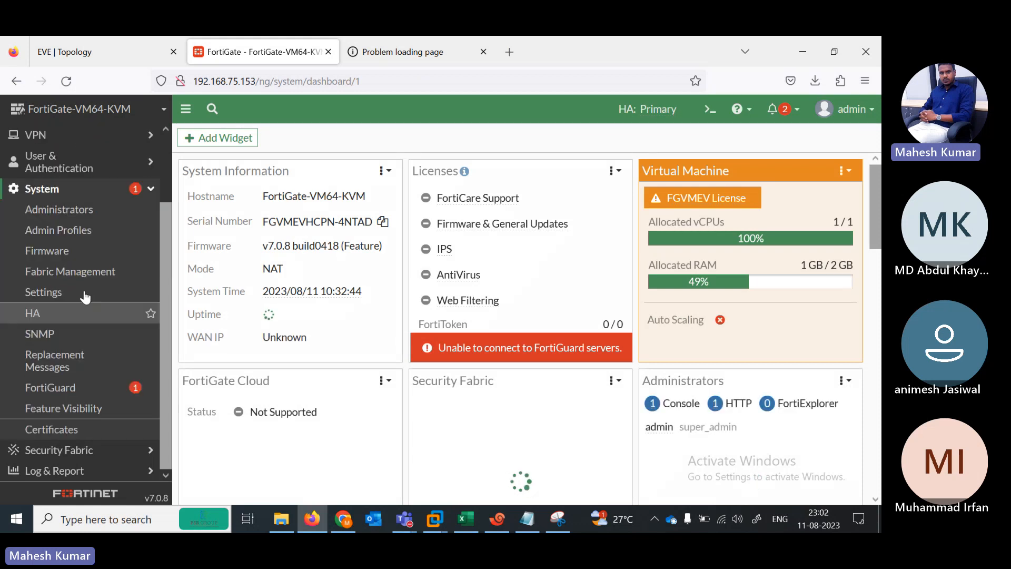
Step: On System > HA, change the cluster Mode from Active-Passive to Active-Active and apply
click(55, 314)
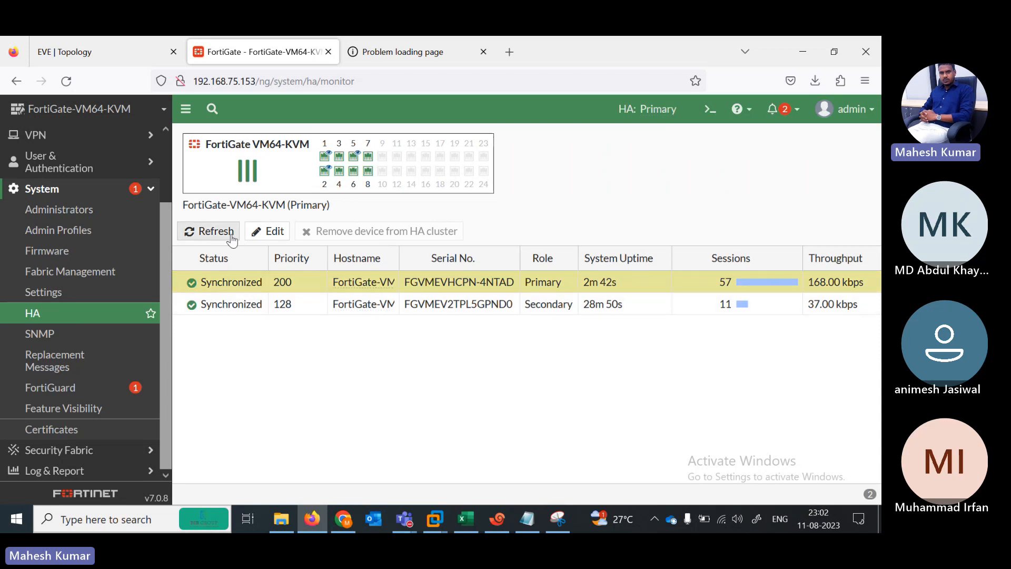
click(268, 231)
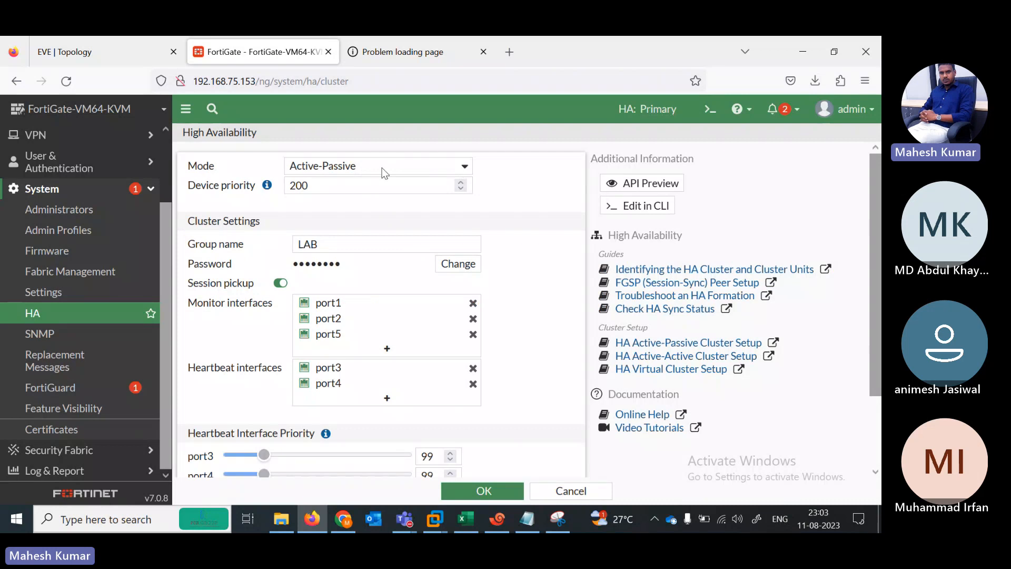
click(573, 492)
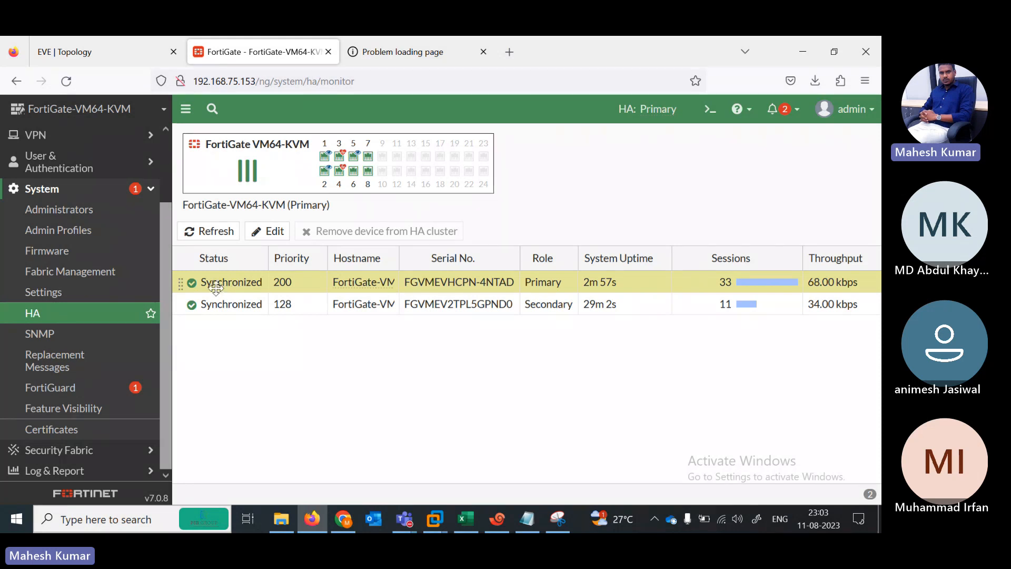
click(259, 241)
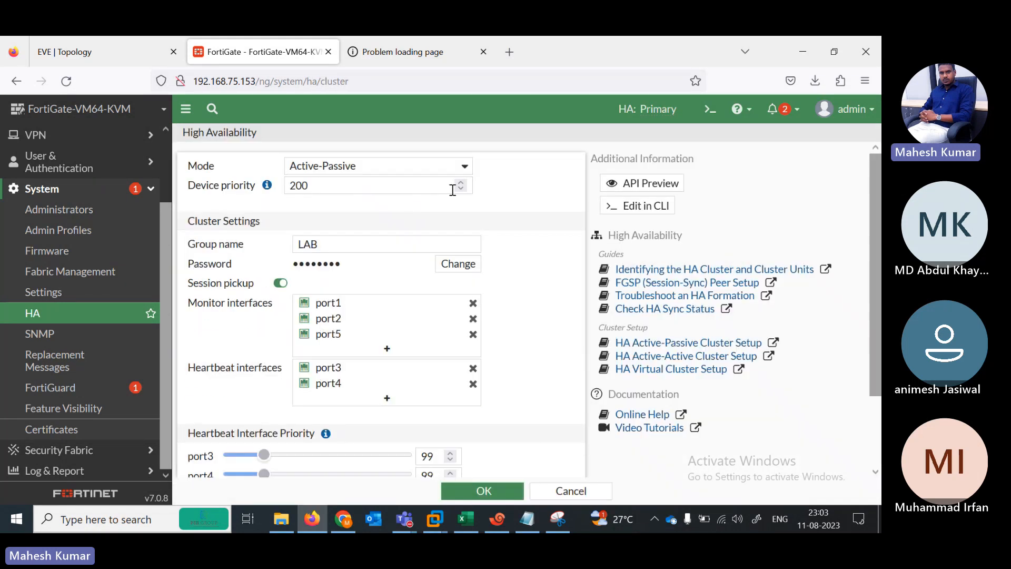
click(462, 170)
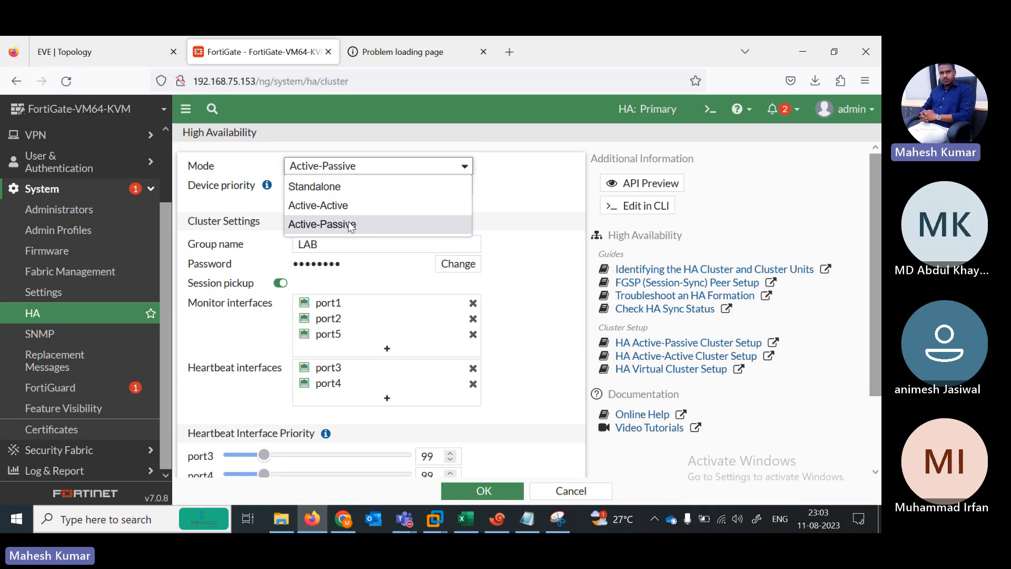
click(326, 205)
click(485, 491)
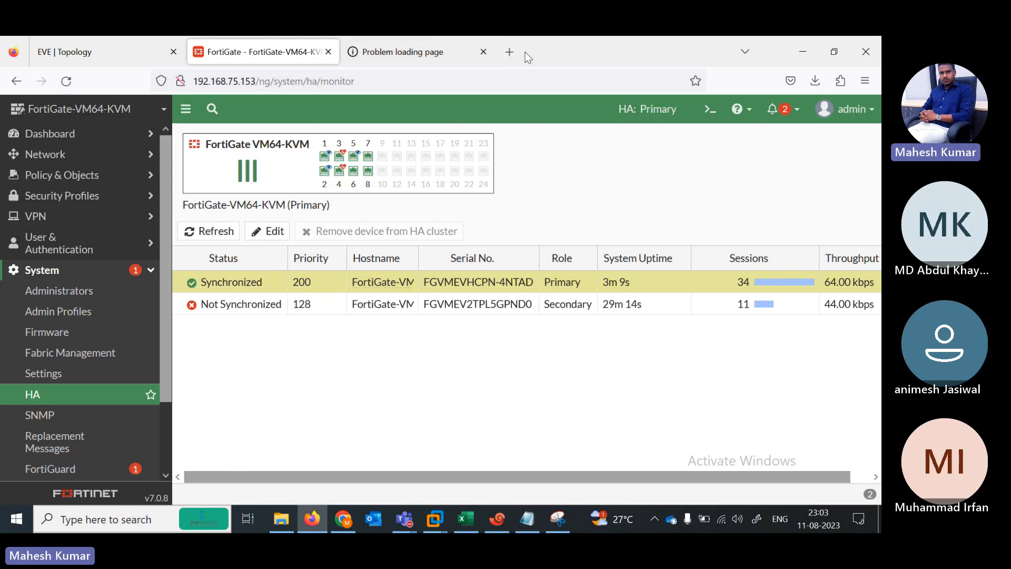
Step: Search 'firewallcafe' and open the FIREWALLCAFE YouTube channel's playlists
click(510, 52)
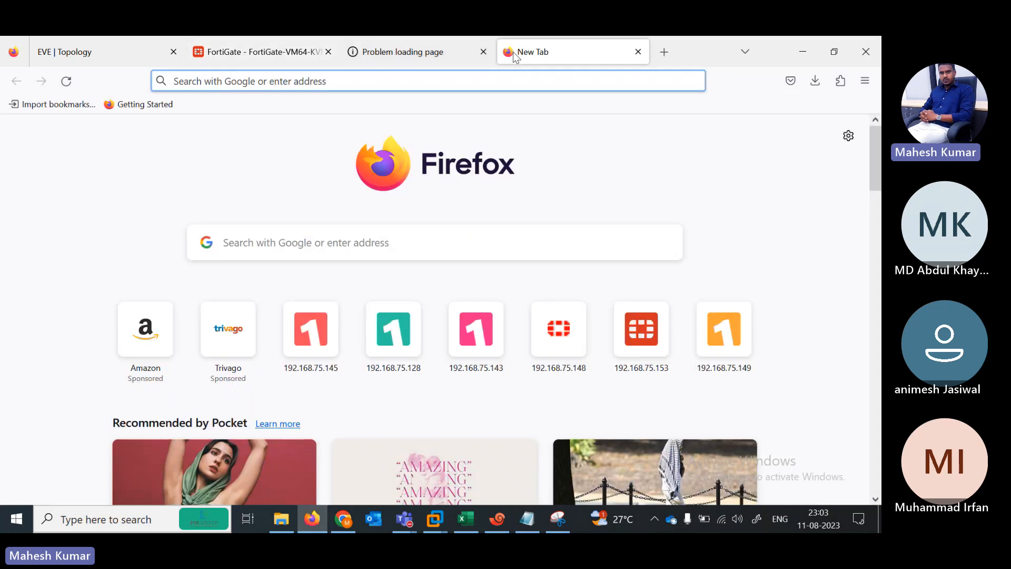
text(firewa)
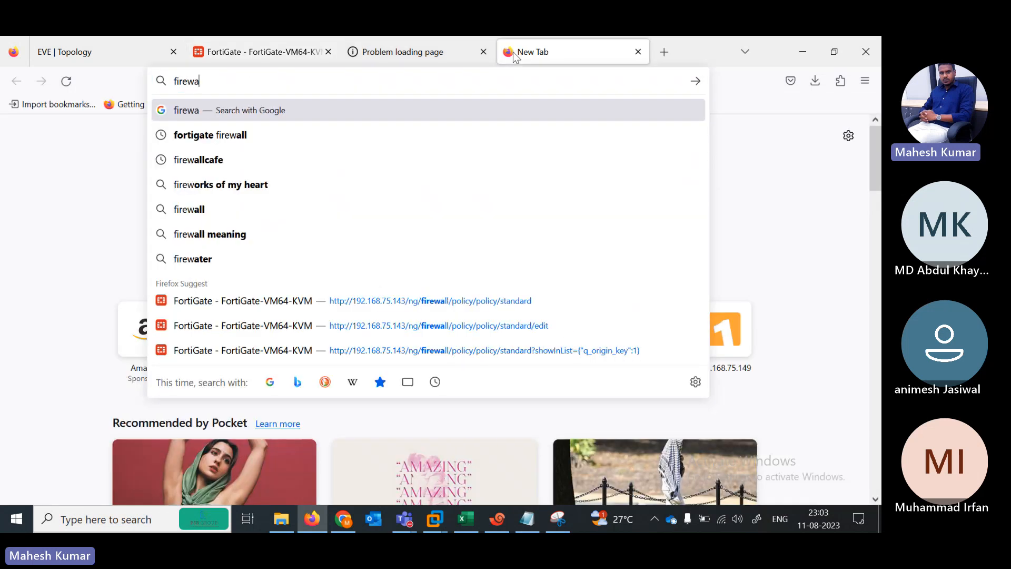
text(llcafe)
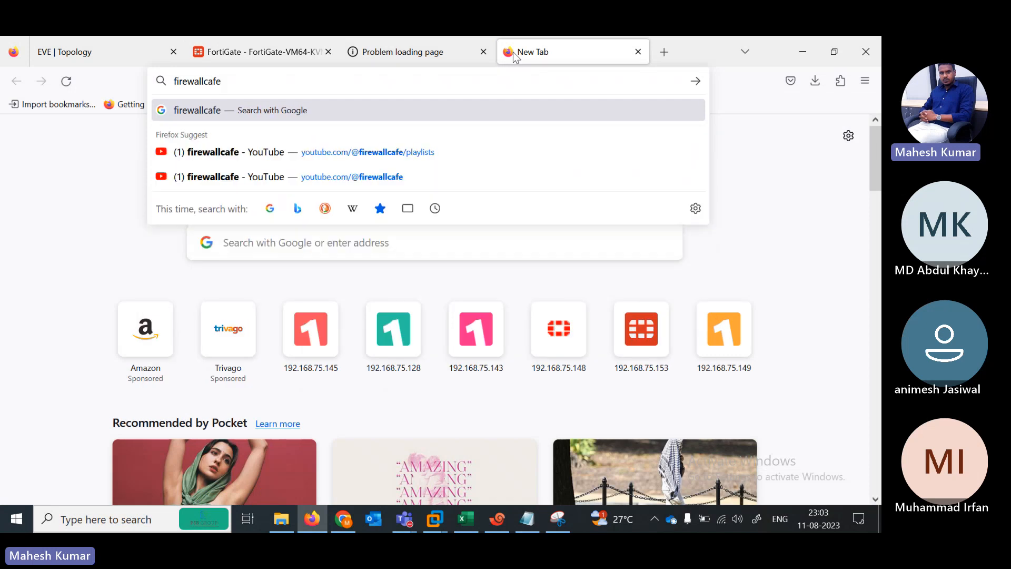
key(Return)
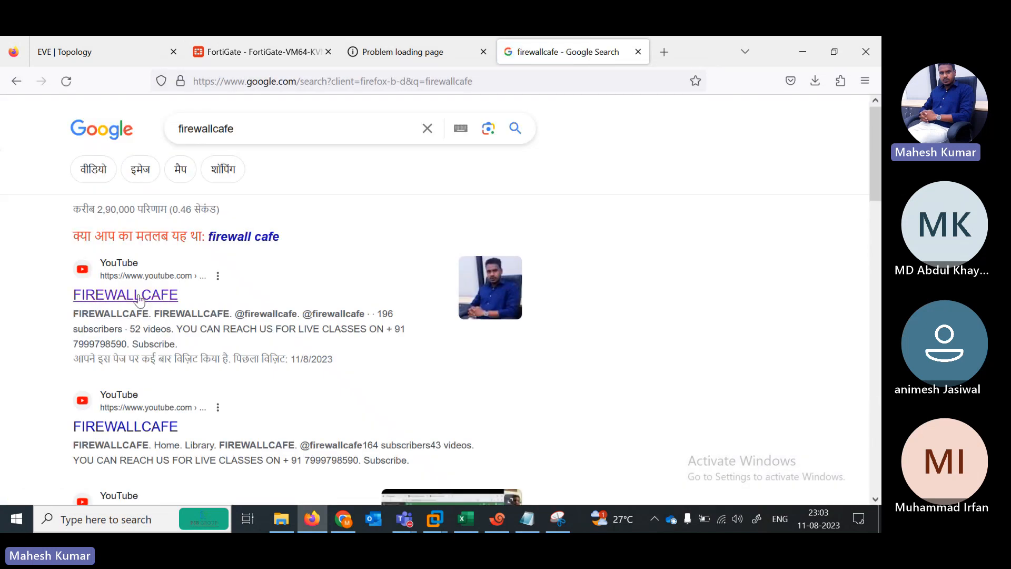
click(135, 298)
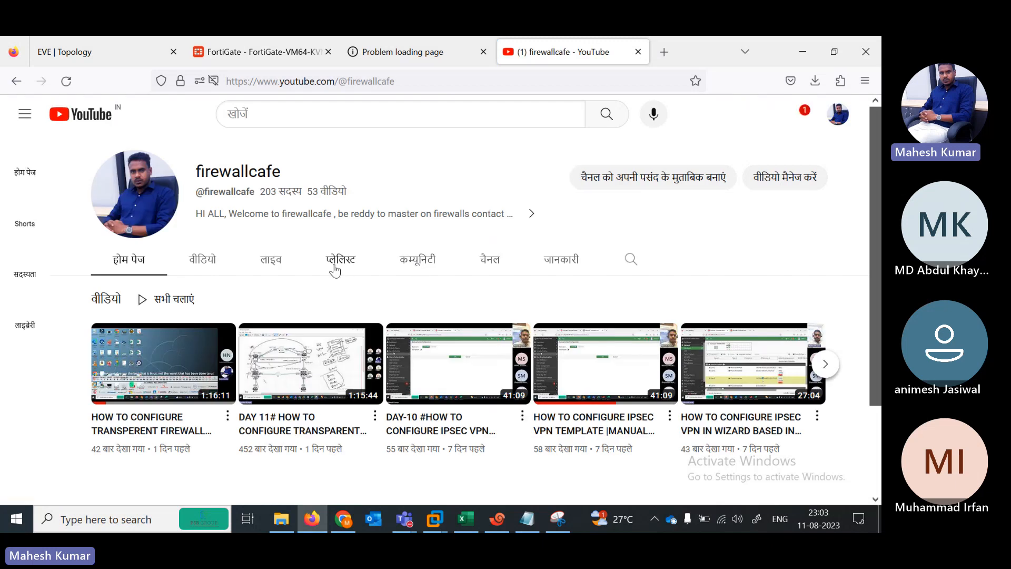
click(344, 270)
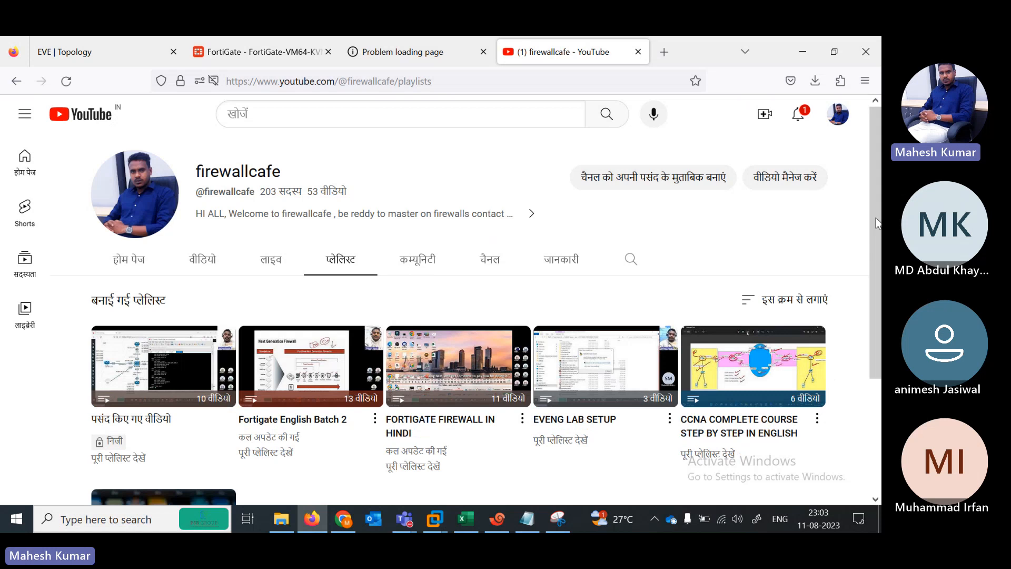
Step: Play the FortiGate firewall in English playlist, pause the ad, and return to EVE topology
scroll(877, 217, down, 3)
click(183, 411)
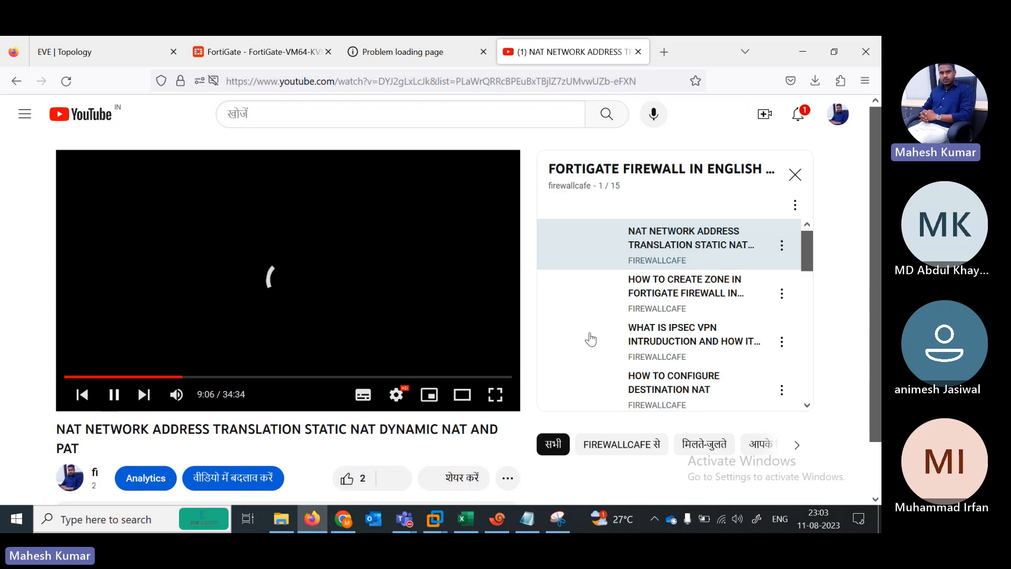
drag(810, 262, 810, 387)
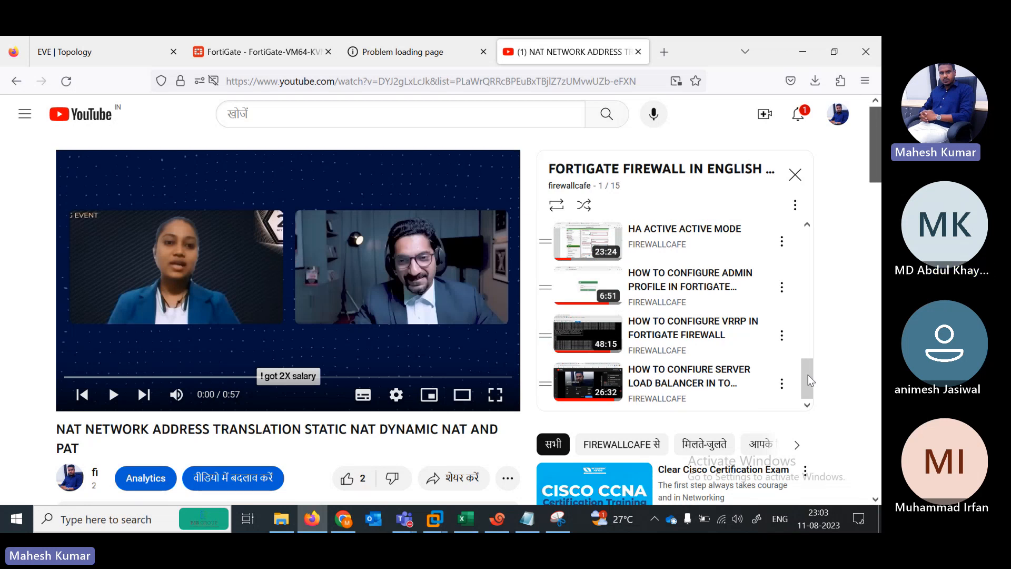
drag(808, 374, 805, 353)
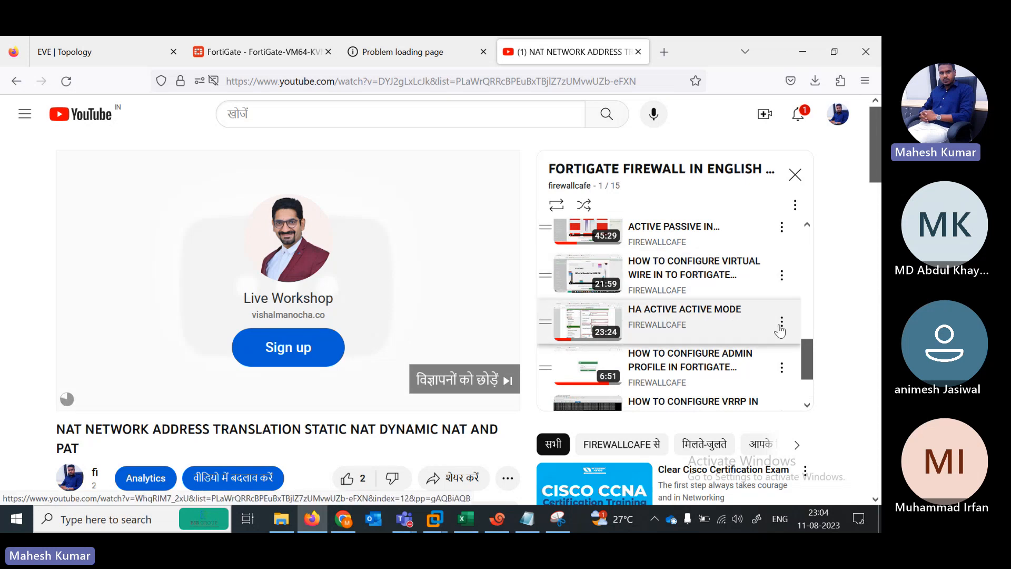
drag(807, 367, 802, 345)
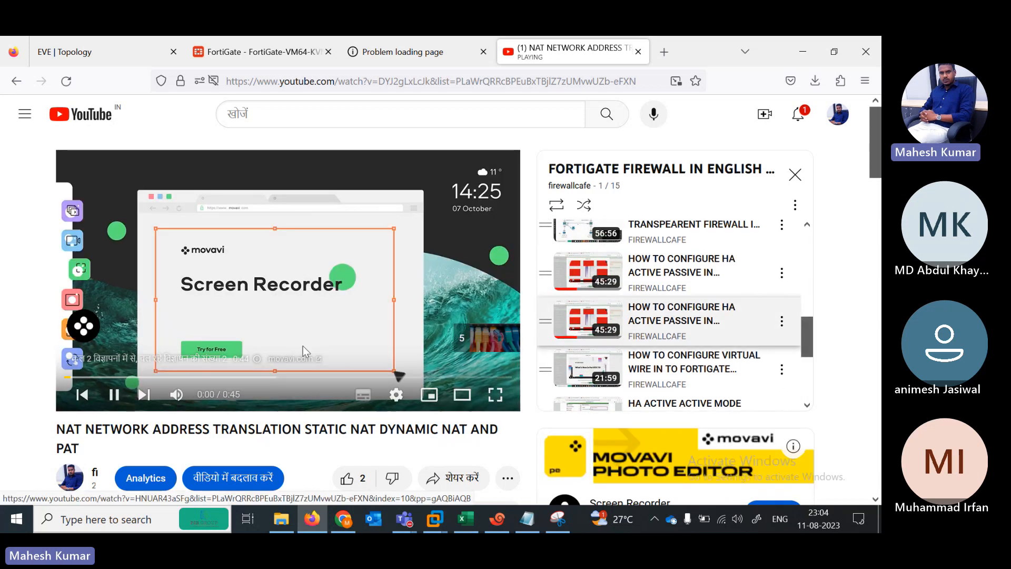
click(116, 395)
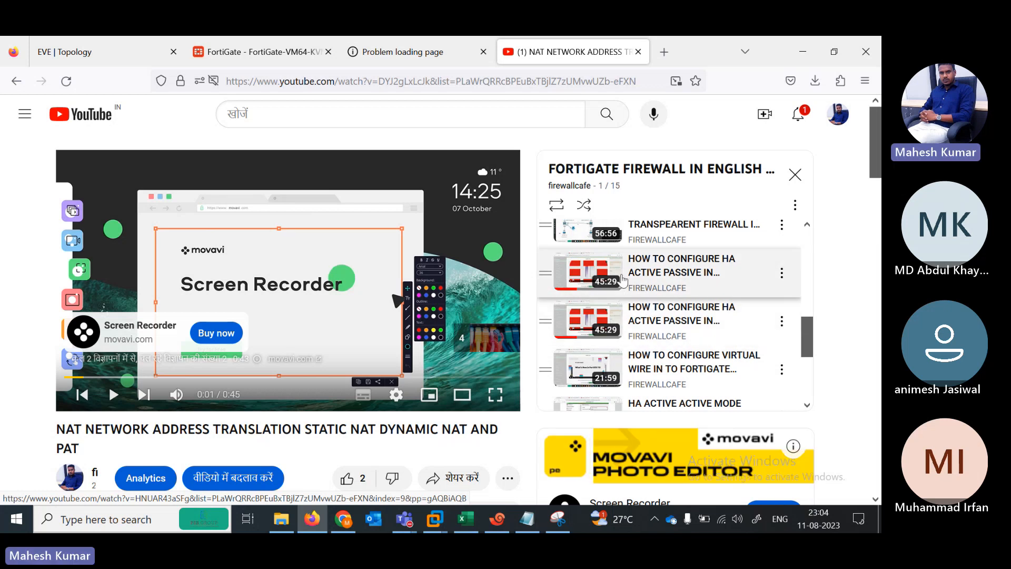
click(102, 57)
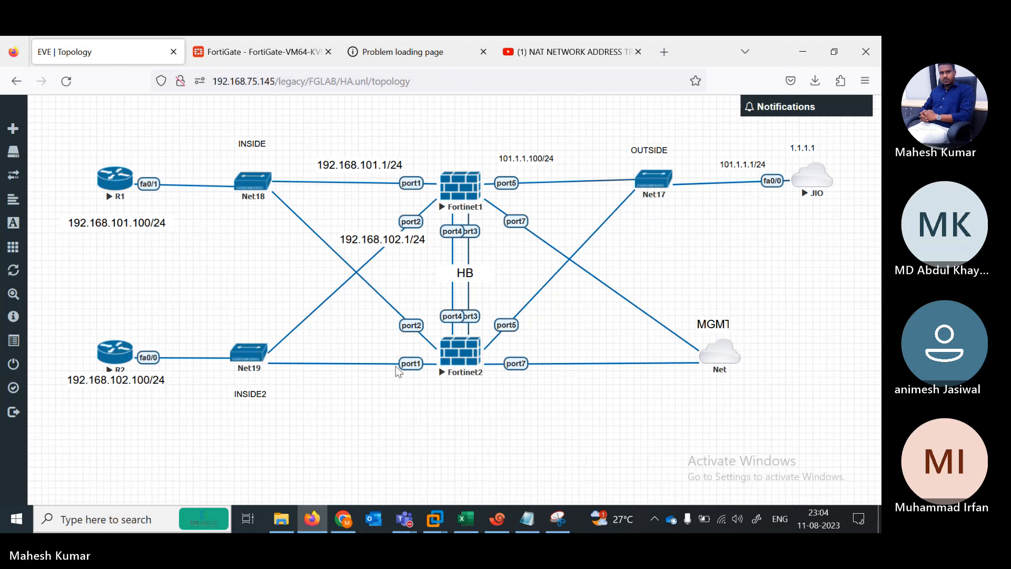
Step: Refresh the HA monitor and review the secondary member's peer settings without changes
click(254, 48)
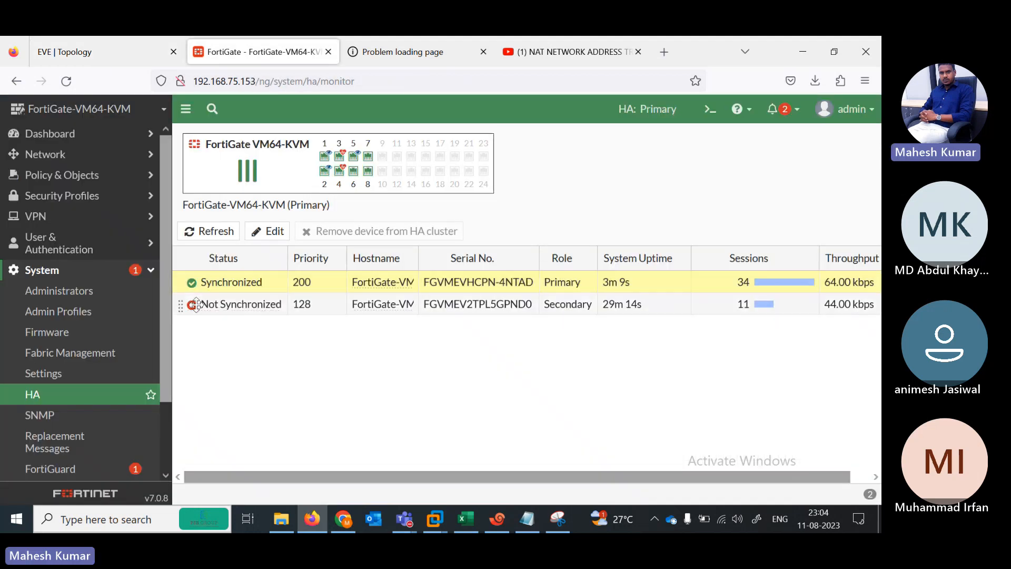
click(215, 235)
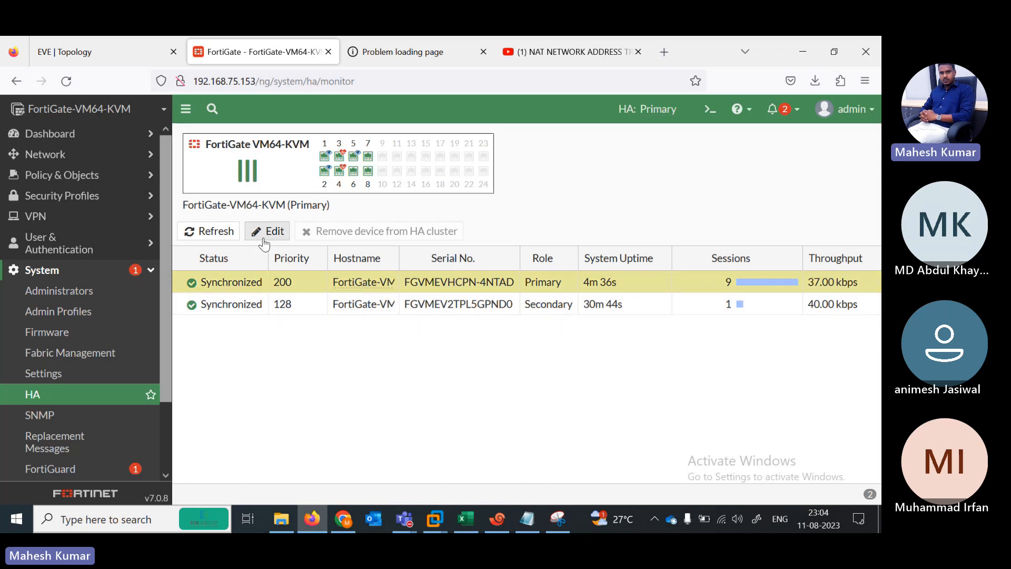
click(235, 304)
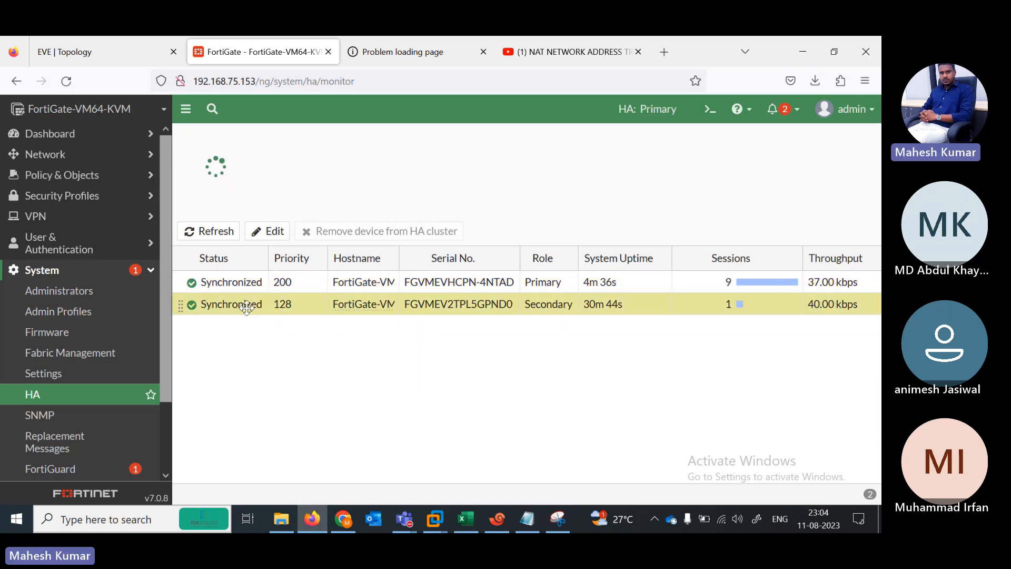
click(271, 233)
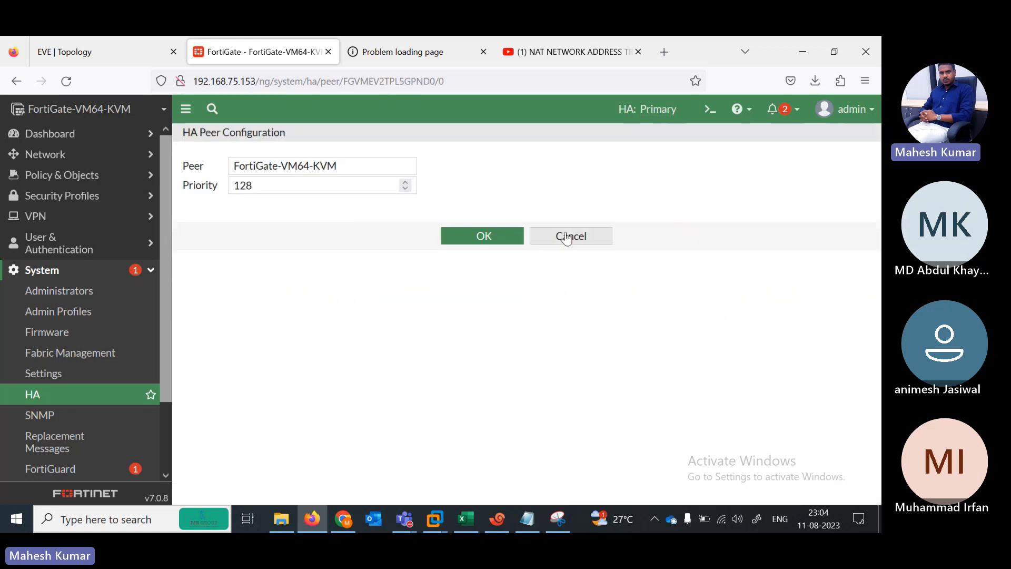
click(566, 237)
Step: Review the primary cluster settings unchanged, then go to System > Admin Profiles
click(238, 283)
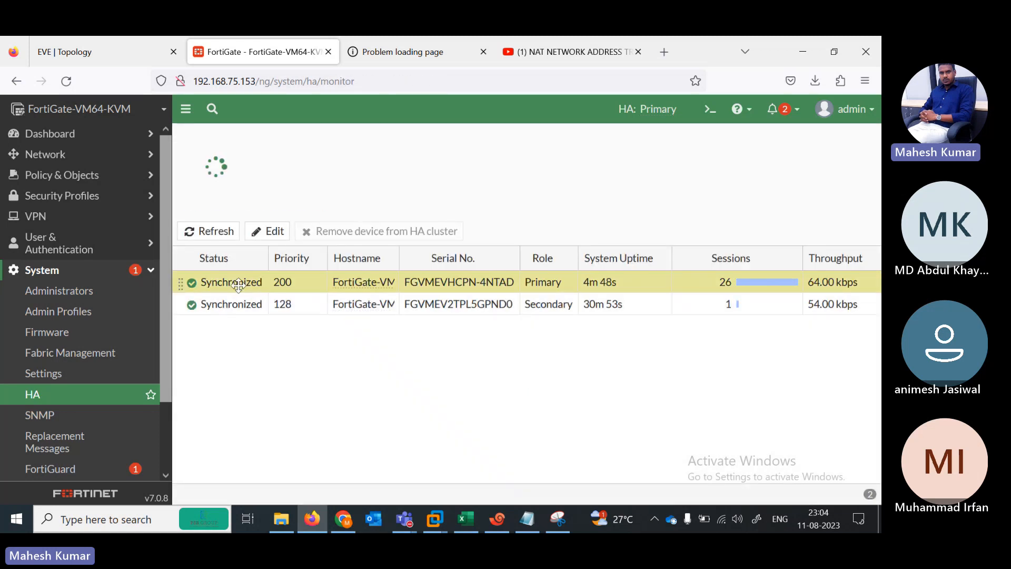
click(265, 234)
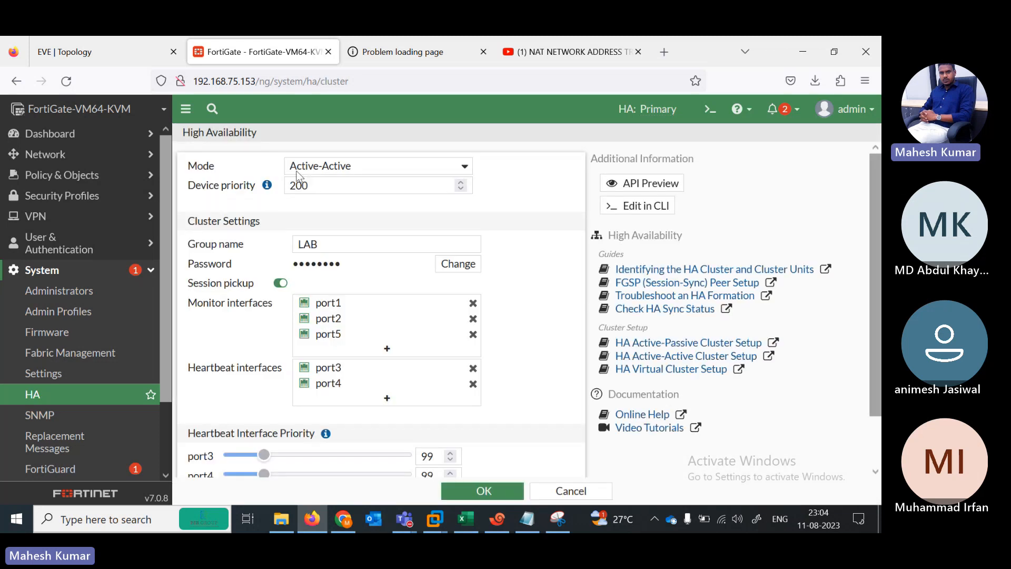
click(567, 490)
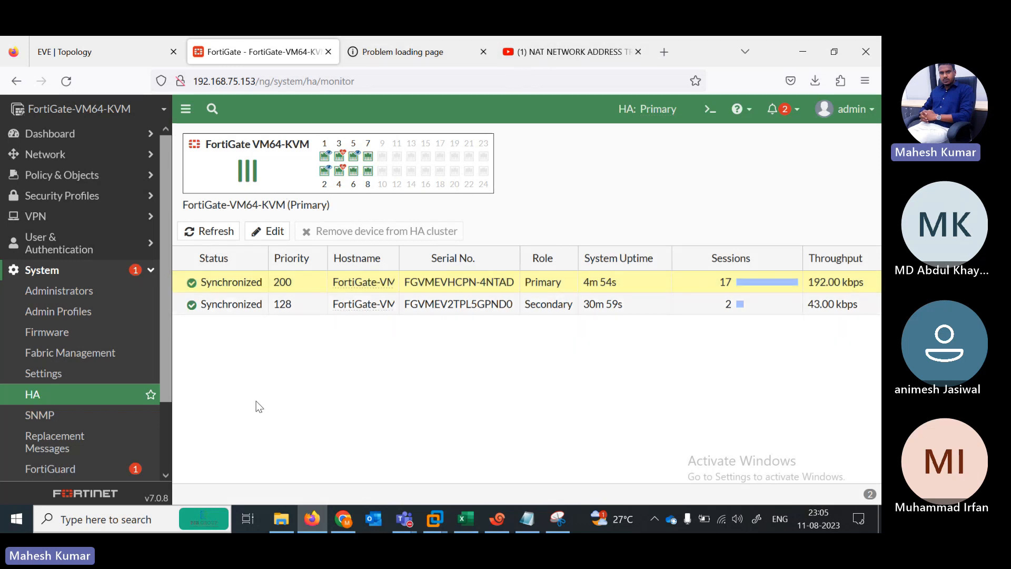
scroll(163, 369, down, 2)
scroll(158, 343, up, 2)
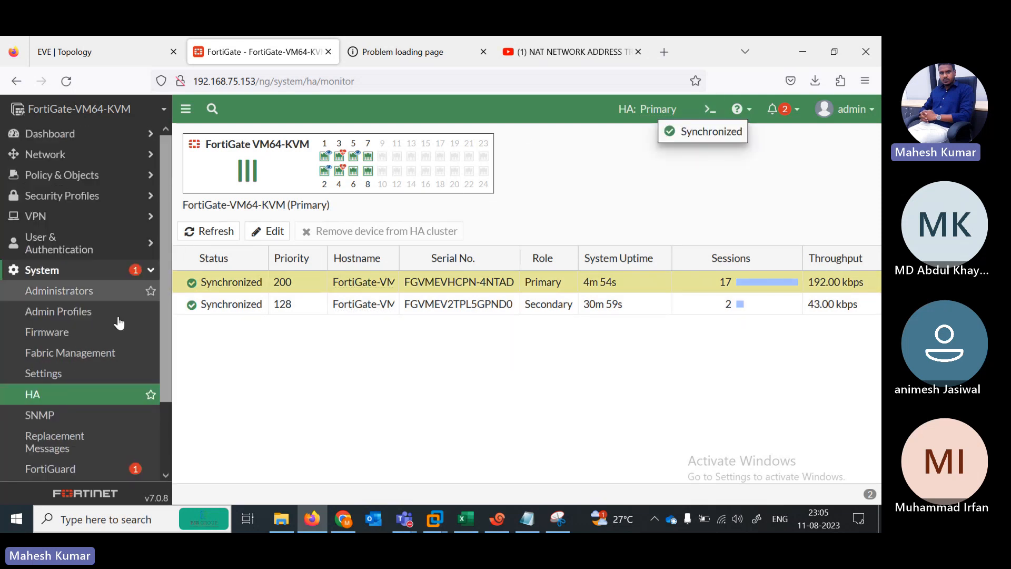
scroll(158, 395, down, 2)
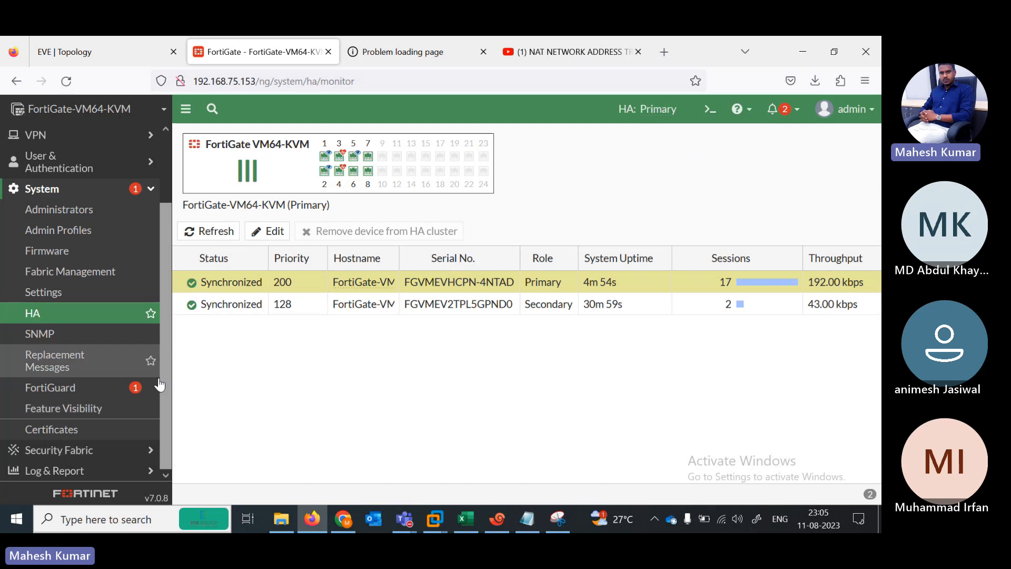
scroll(165, 327, up, 2)
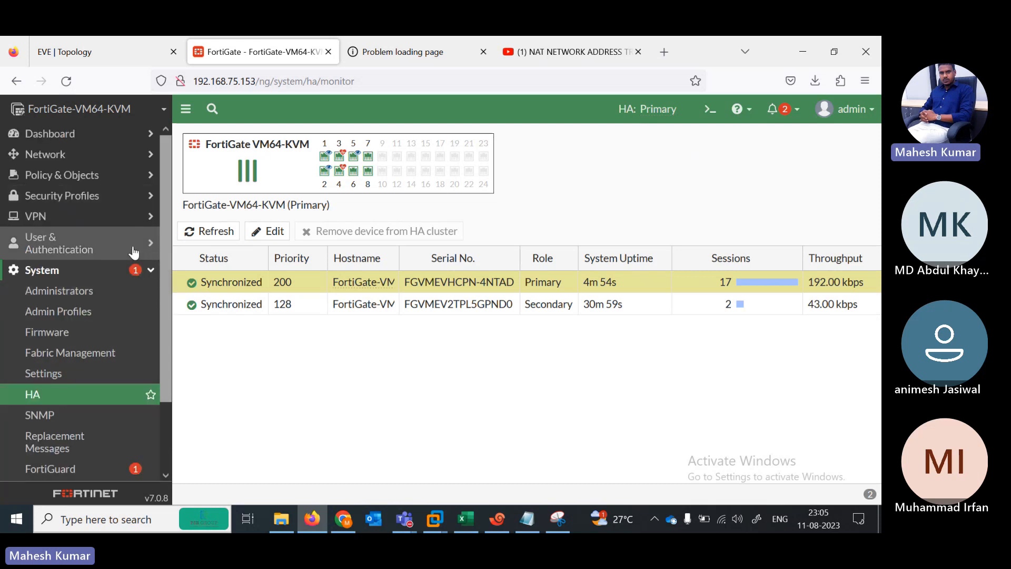
click(100, 319)
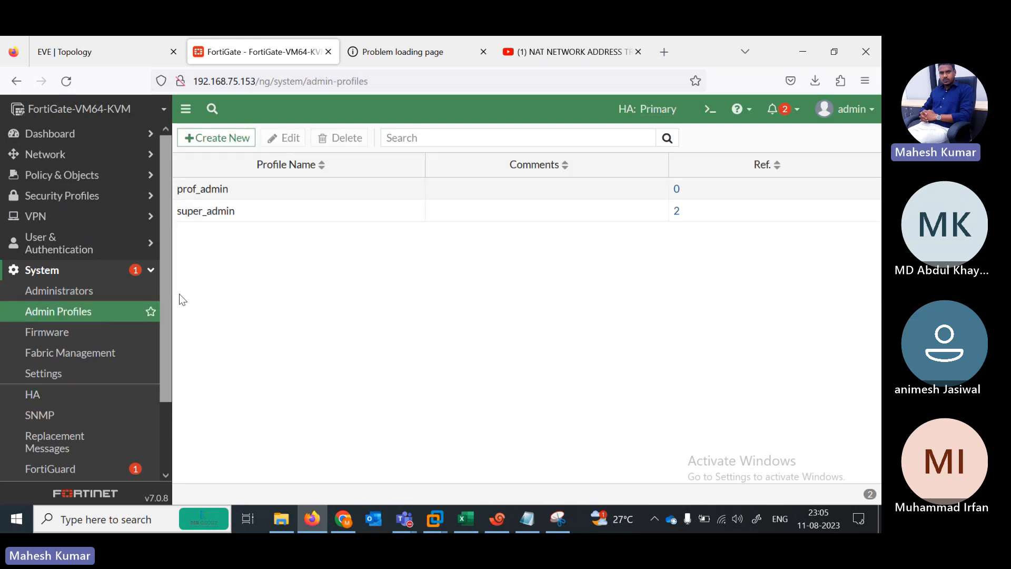
Step: Start a new admin profile L1 with Security Fabric, FortiView, User & Device, Firewall, Log & Report as Read
click(216, 138)
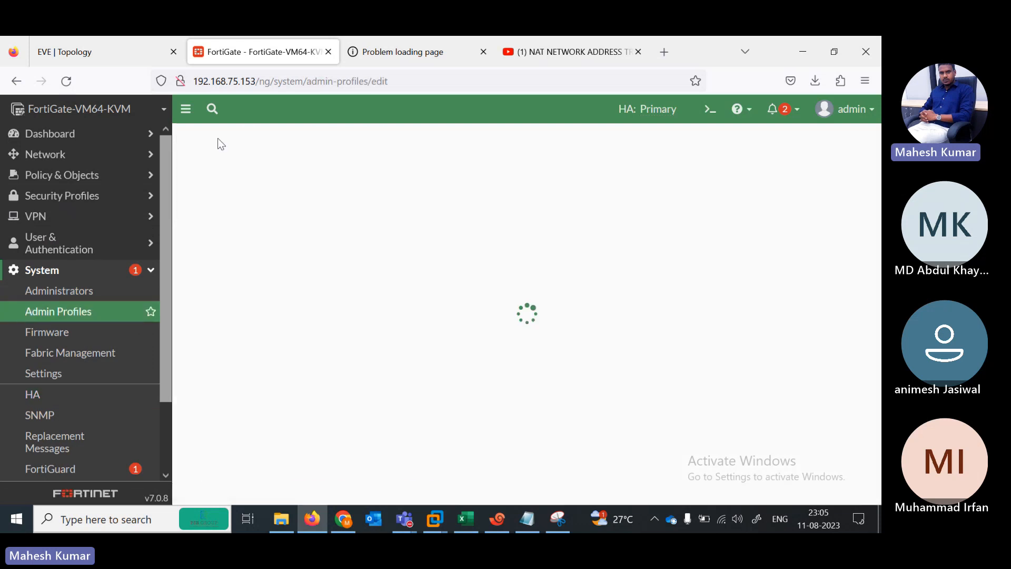
click(281, 169)
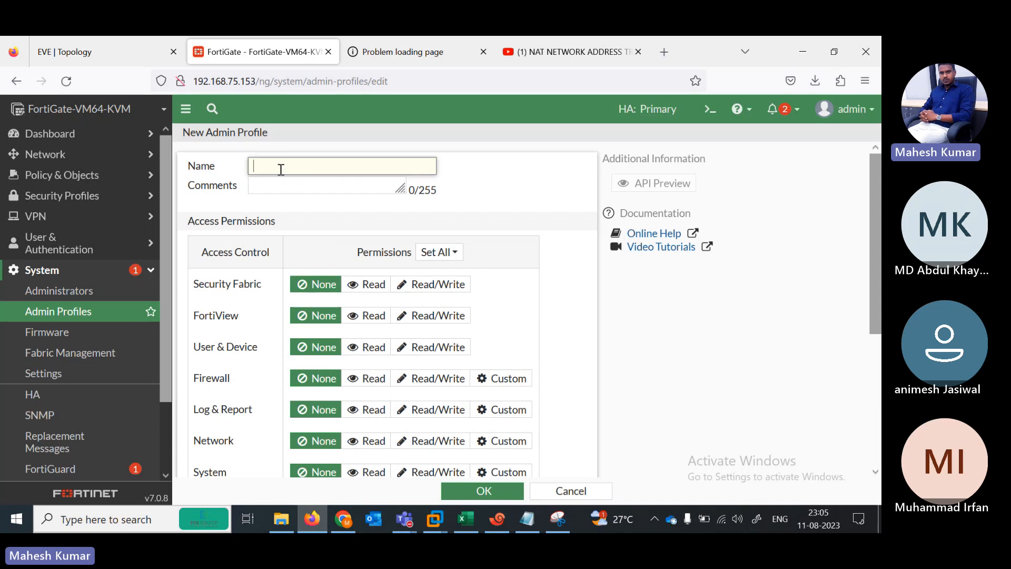
text(LA)
click(369, 287)
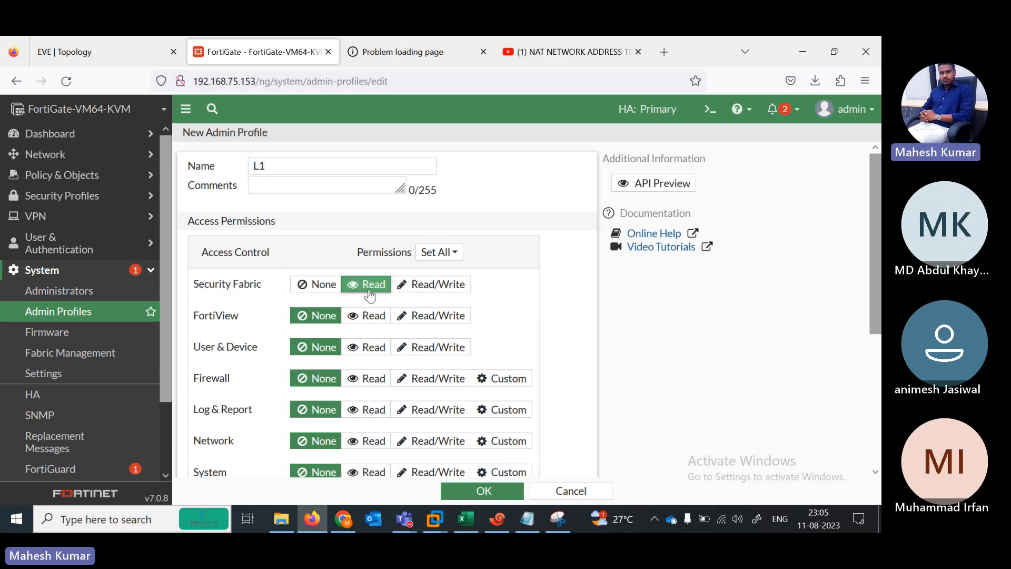
click(372, 319)
click(373, 349)
click(373, 378)
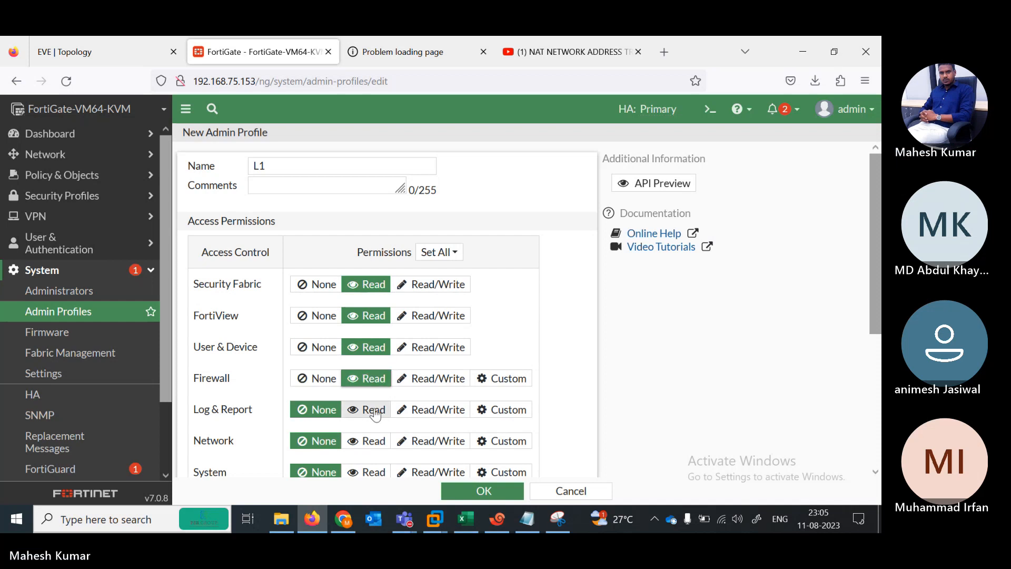
click(370, 410)
click(371, 441)
Step: Set System, Security Profile, VPN, WAN Opt & Cache, WiFi & Switch to Read, Set All Read, and save
drag(873, 274, 874, 355)
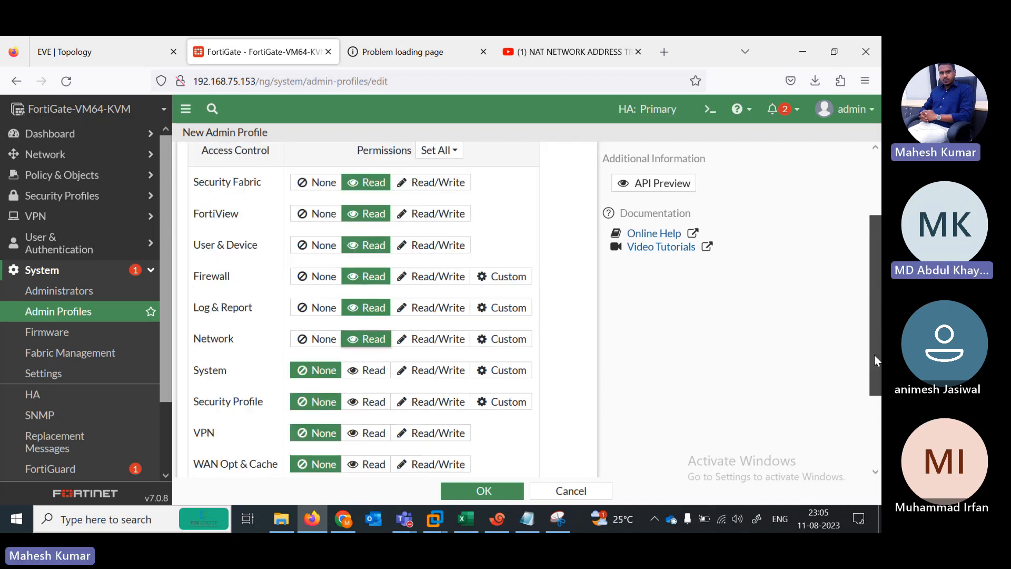
click(372, 339)
click(375, 379)
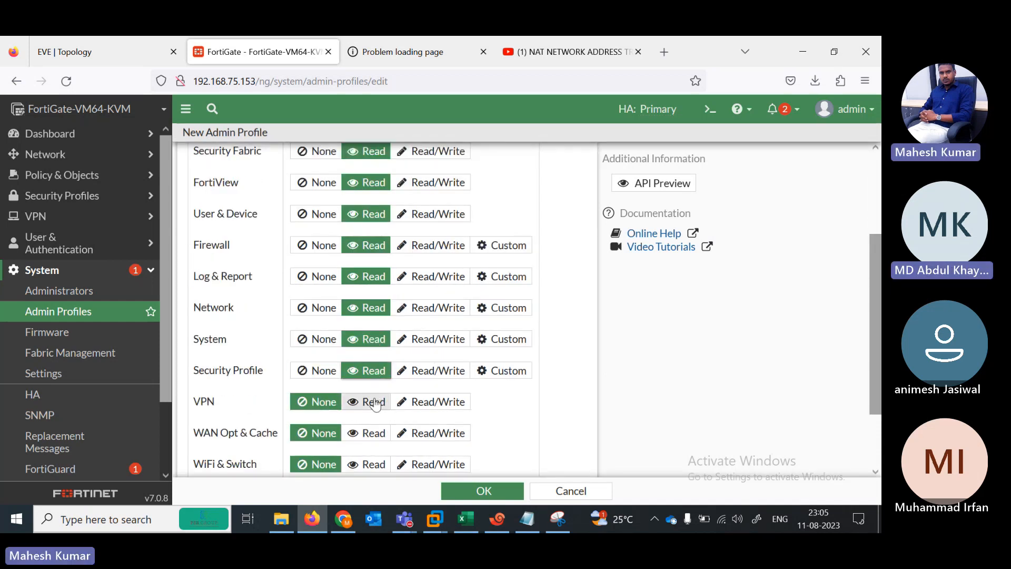
click(372, 405)
click(367, 446)
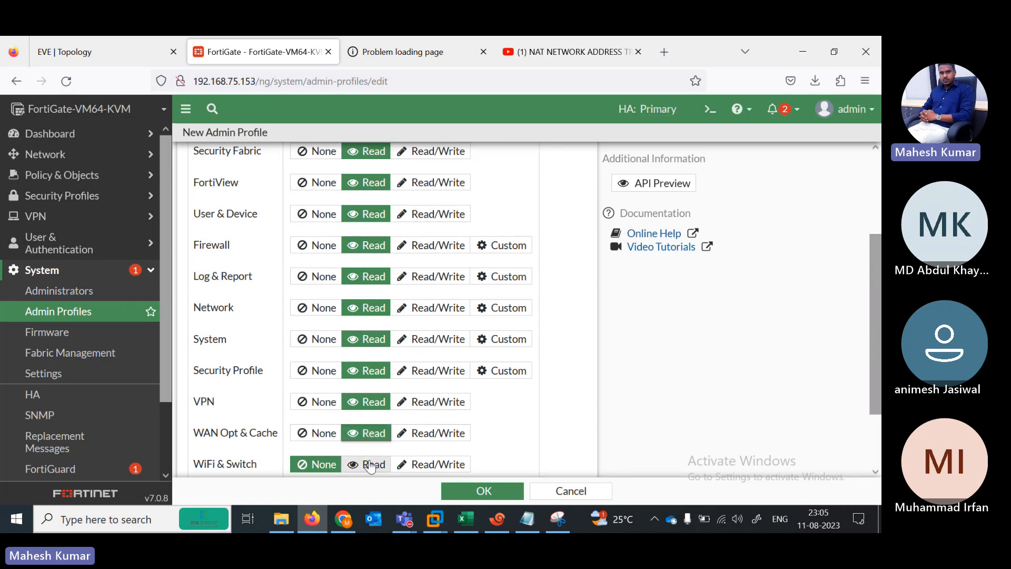
click(369, 464)
drag(875, 317, 875, 367)
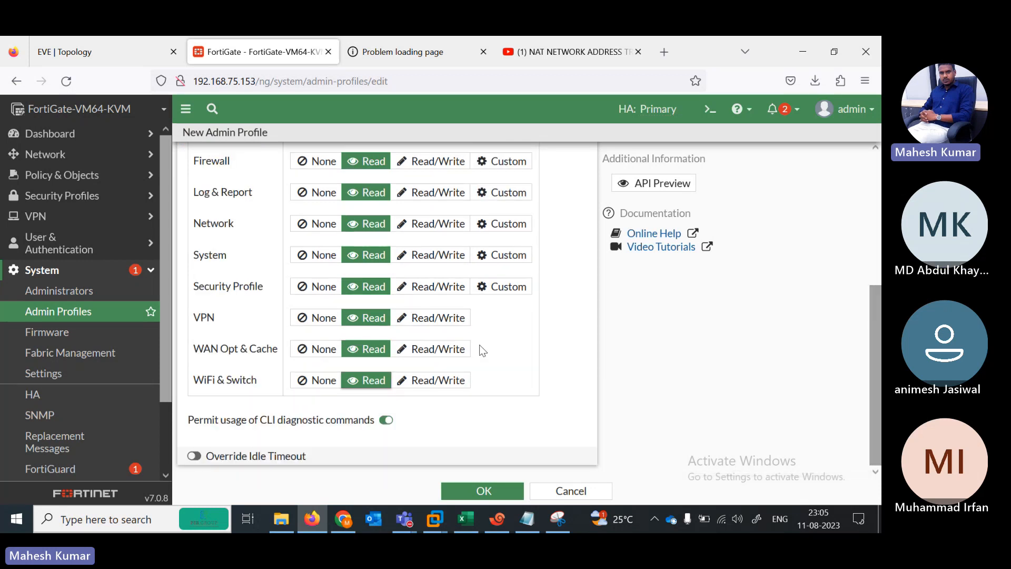
drag(875, 402, 875, 271)
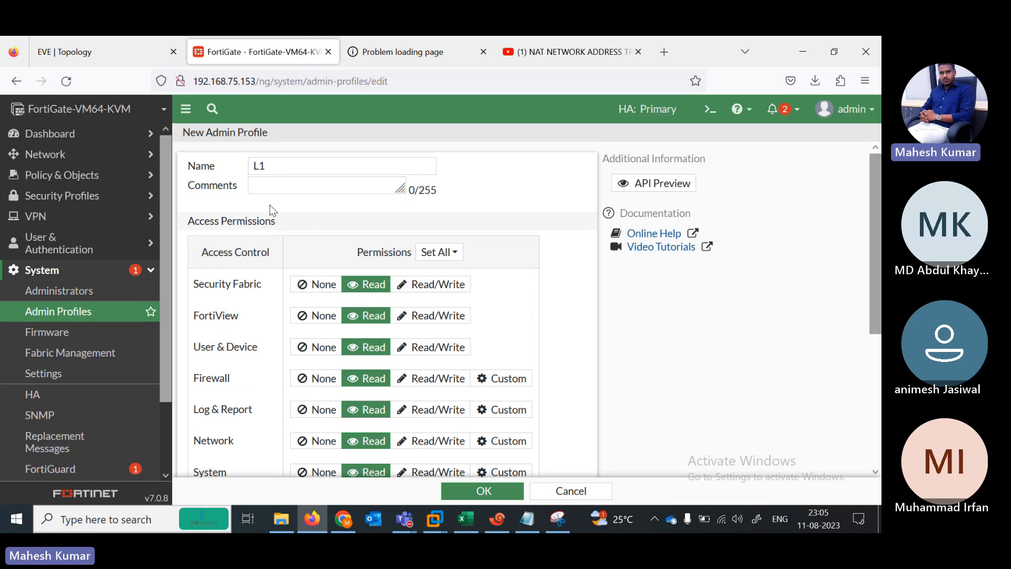
click(438, 257)
click(440, 289)
click(482, 490)
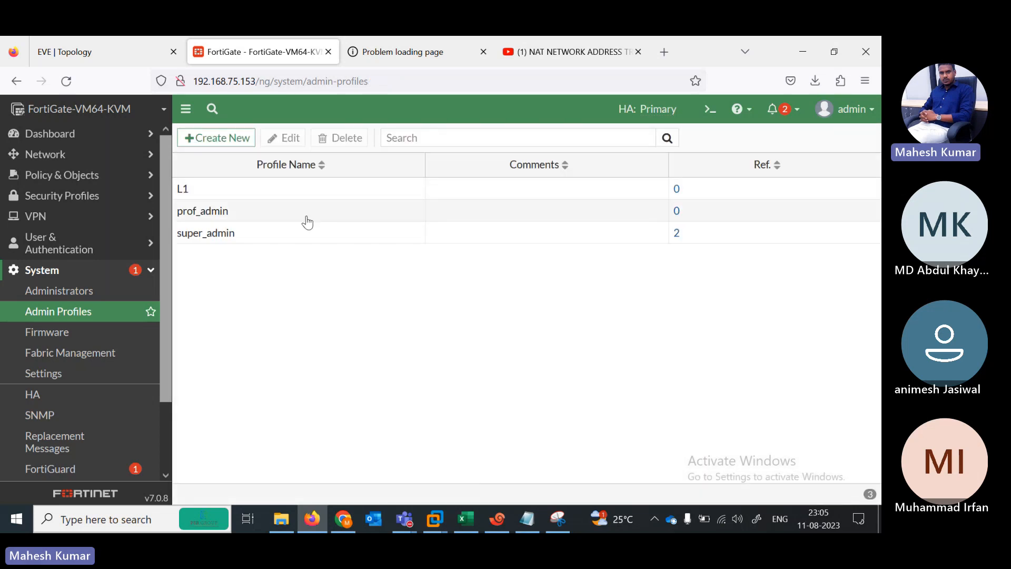
Step: Start a new admin profile named L2 and give Network Read/Write access
click(195, 141)
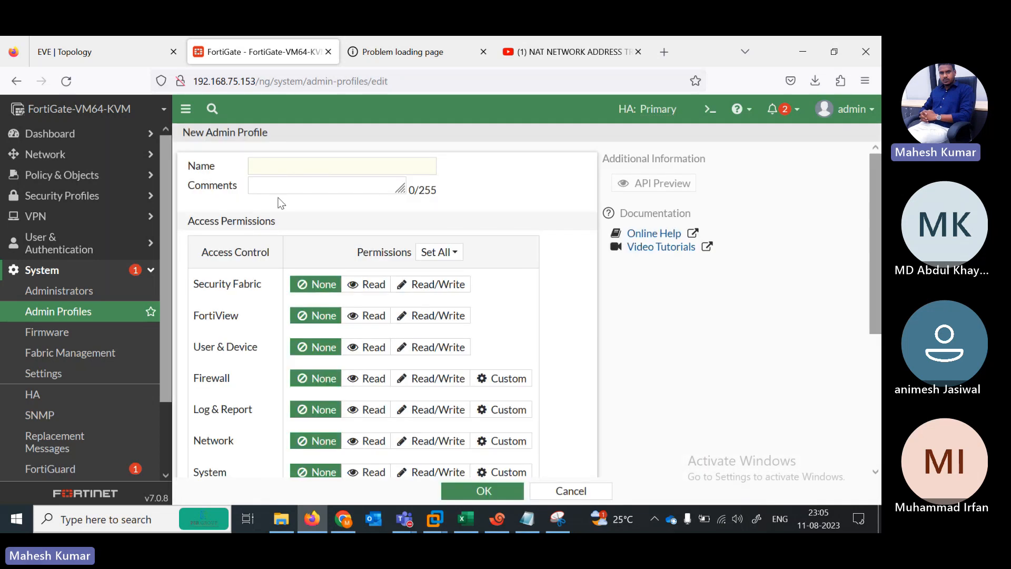
click(272, 169)
text(L2)
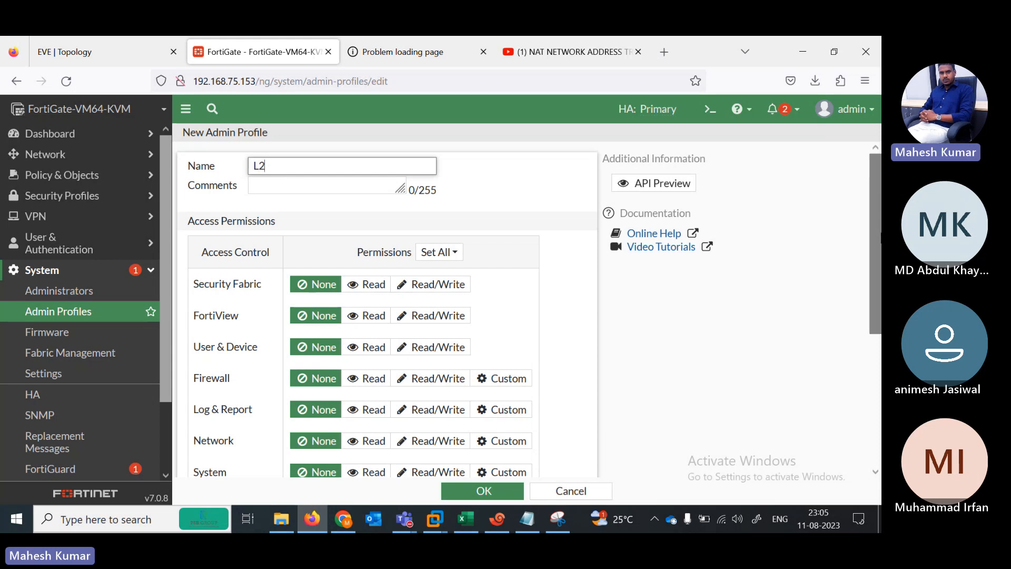
drag(881, 233, 881, 300)
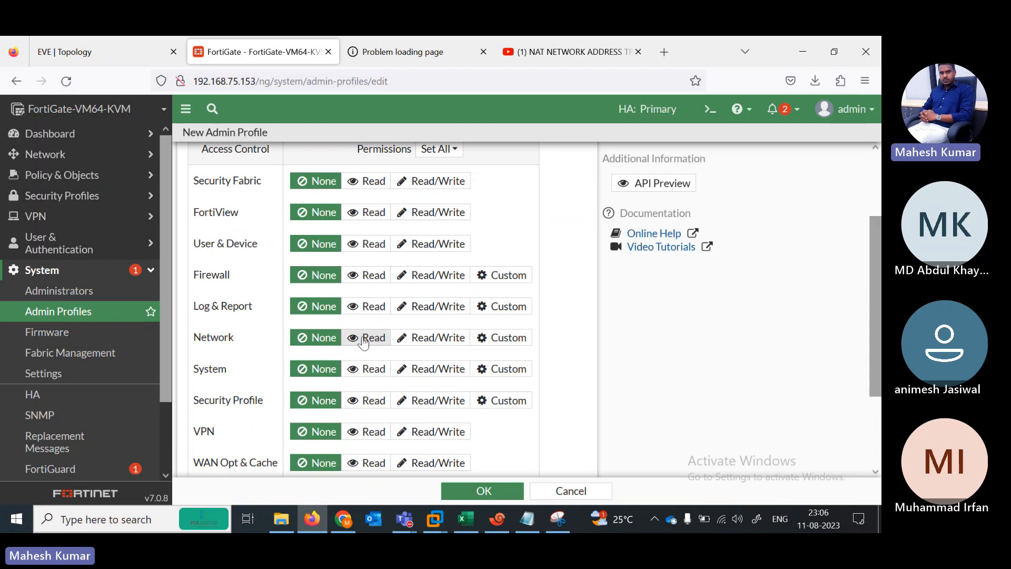
click(425, 337)
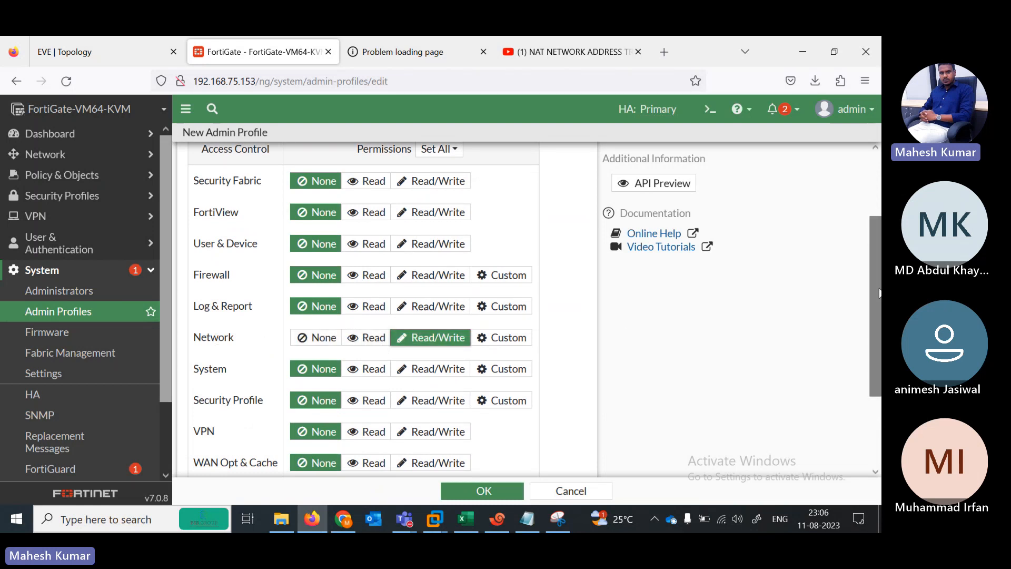
drag(881, 288, 881, 332)
scroll(460, 254, down, 1)
click(506, 270)
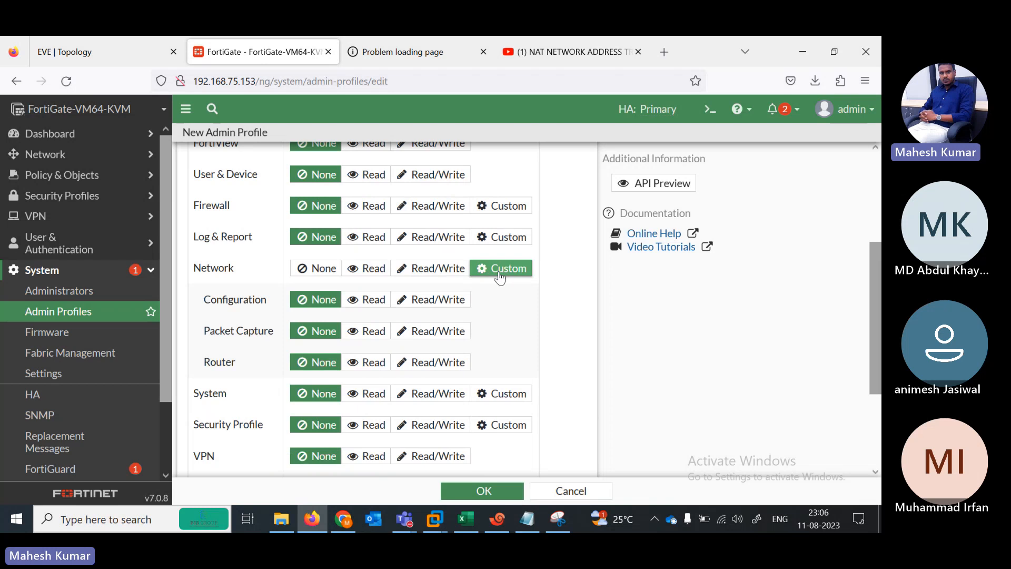
click(433, 269)
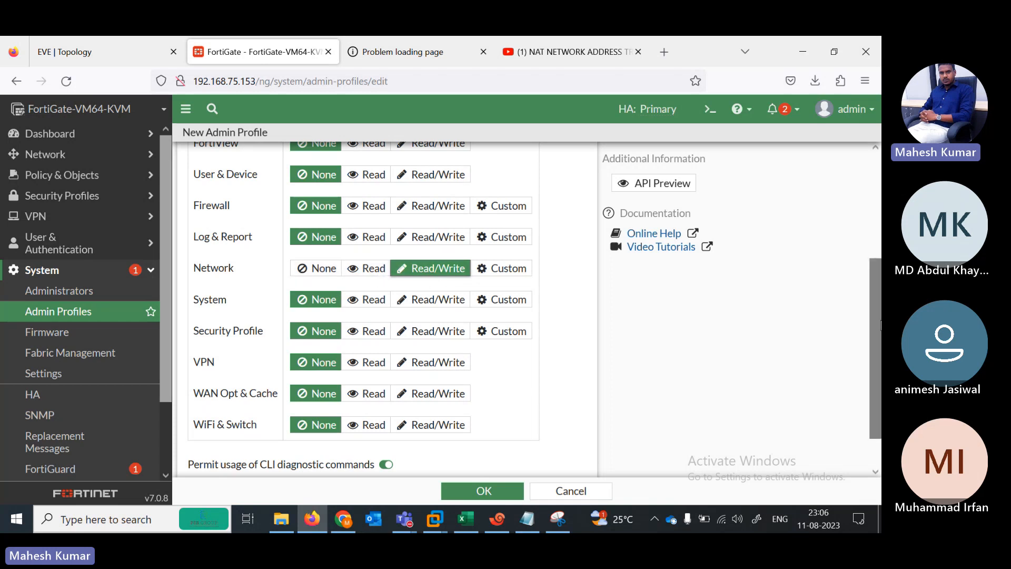
Step: Set Security Fabric, FortiView, User & Device, Firewall and Log & Report to Read
scroll(881, 325, up, 3)
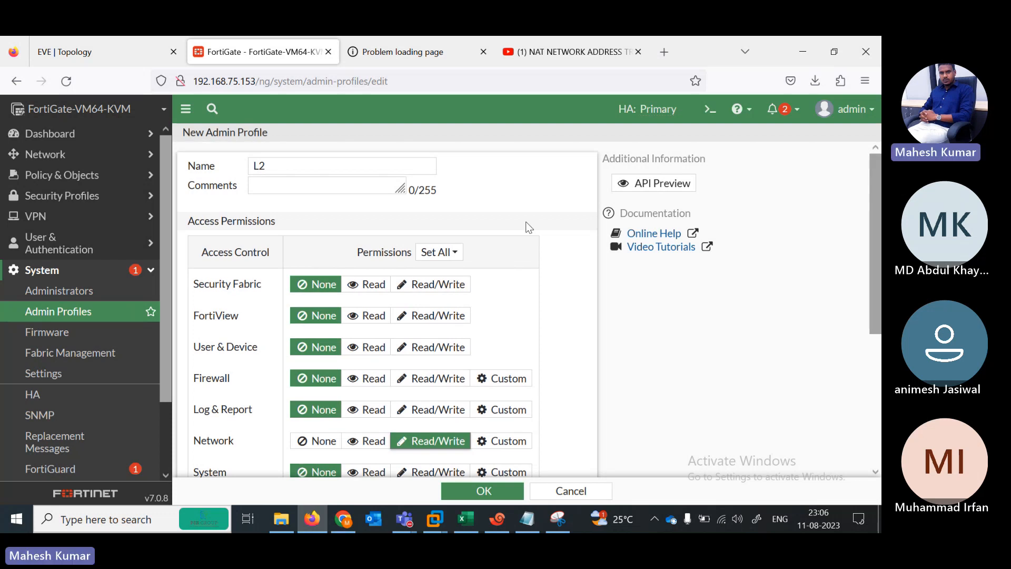
click(457, 253)
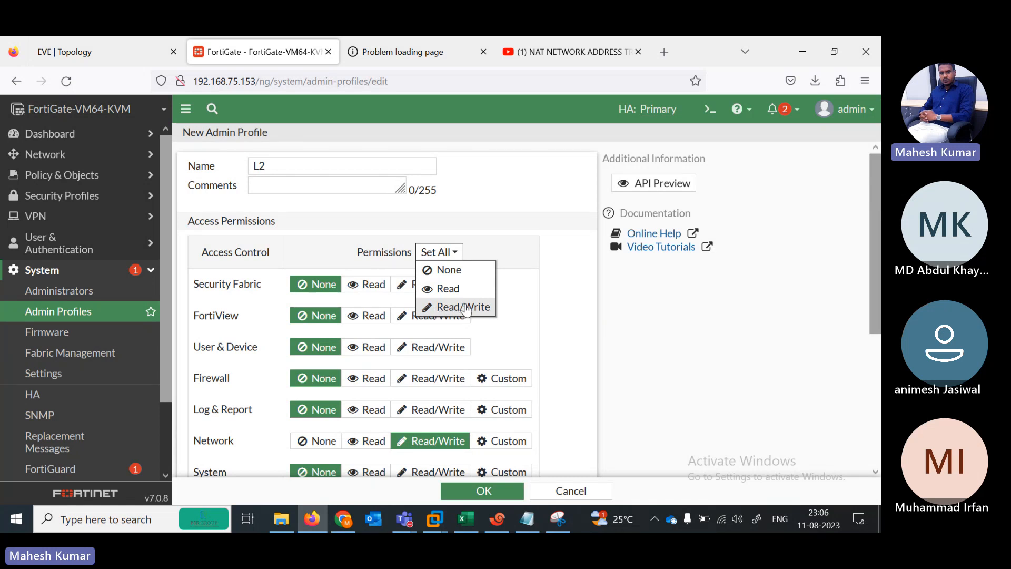
click(529, 299)
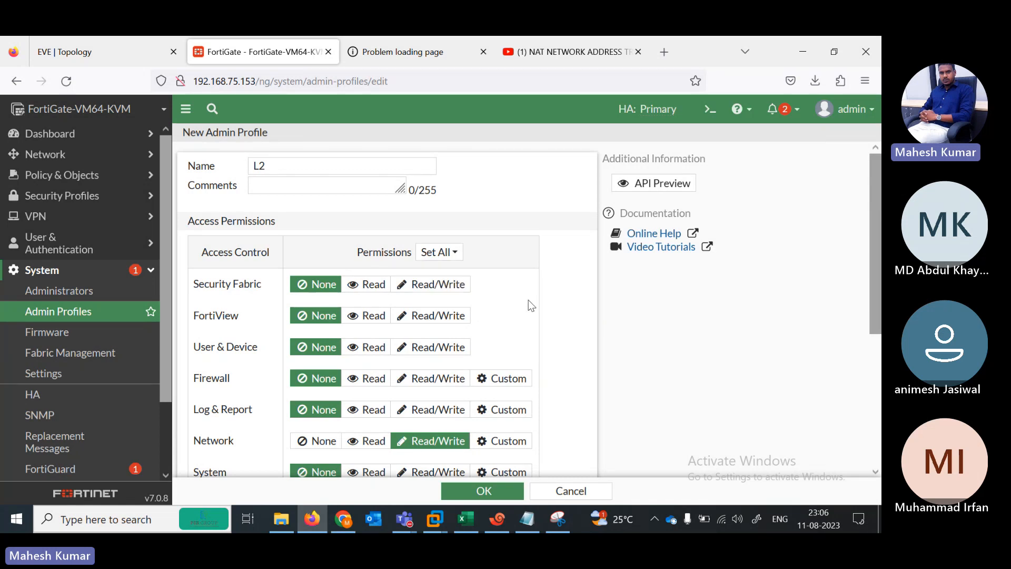
click(363, 288)
click(369, 315)
click(372, 347)
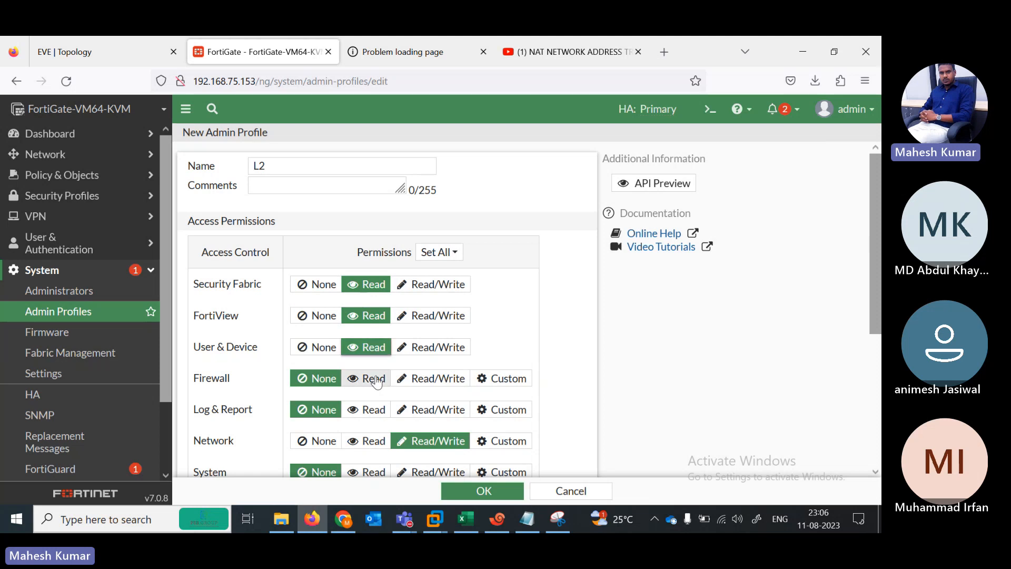
click(373, 379)
click(375, 406)
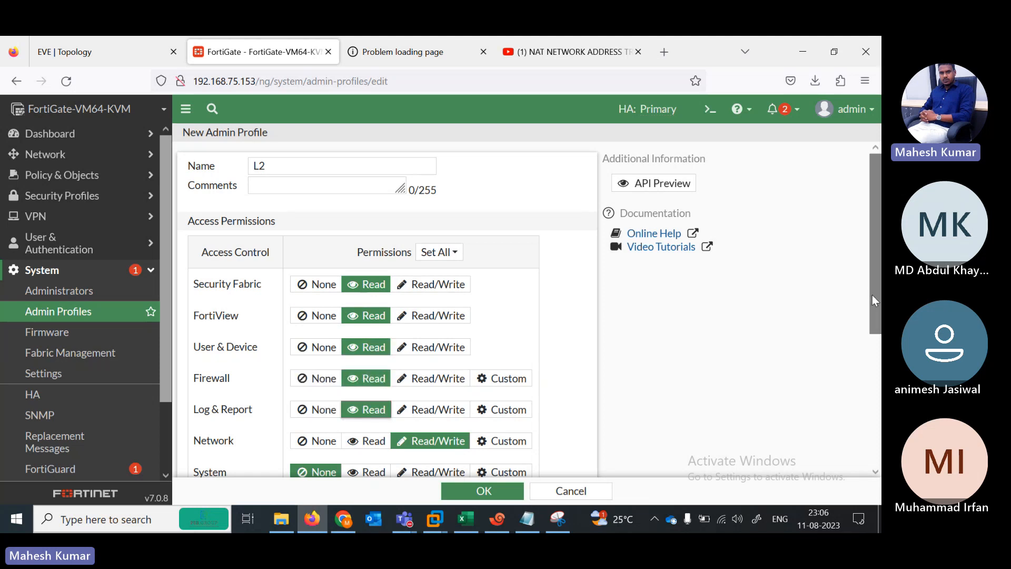
Step: Set System, Security Profile, VPN, WAN Opt & Cache and WiFi & Switch to Read, then save
drag(876, 300, 881, 392)
click(372, 319)
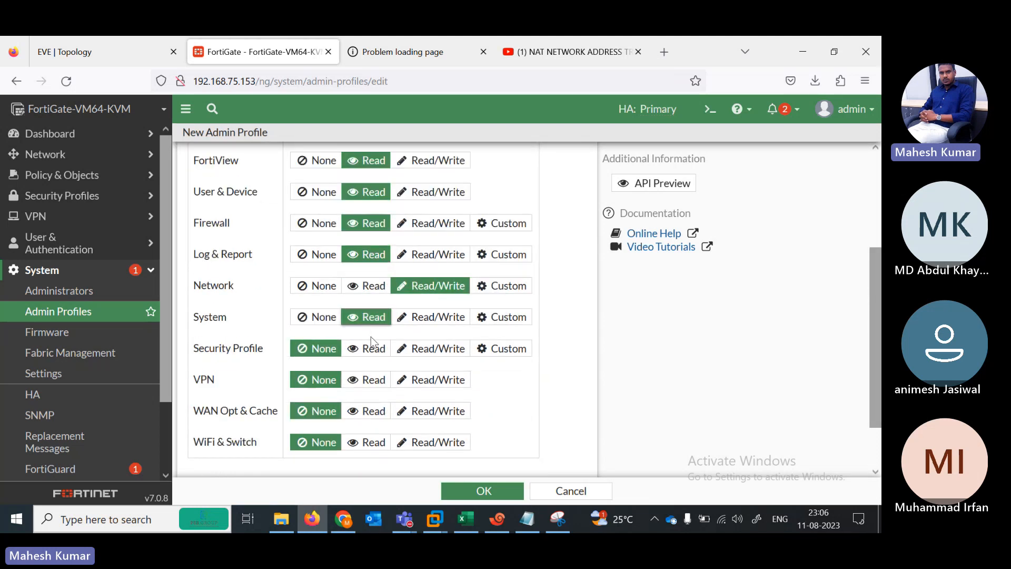
click(372, 347)
click(375, 384)
click(373, 412)
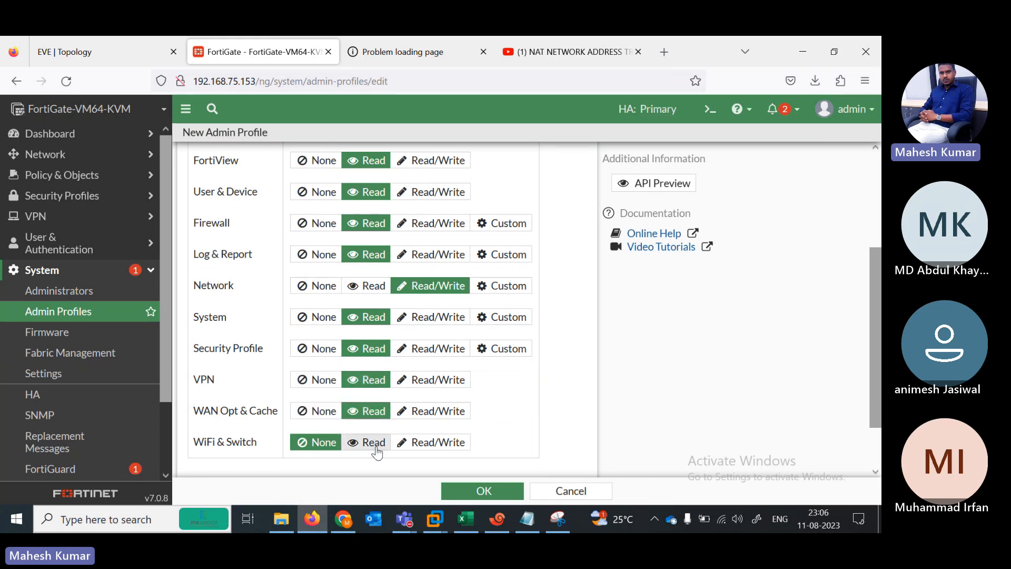
click(374, 444)
click(507, 495)
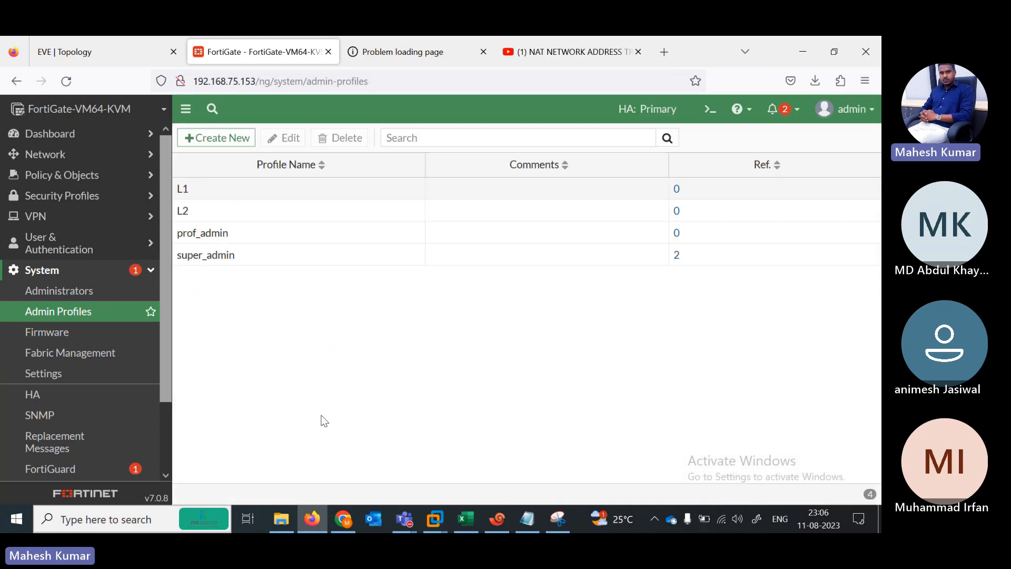
Step: Start a new local administrator account with username test
click(69, 290)
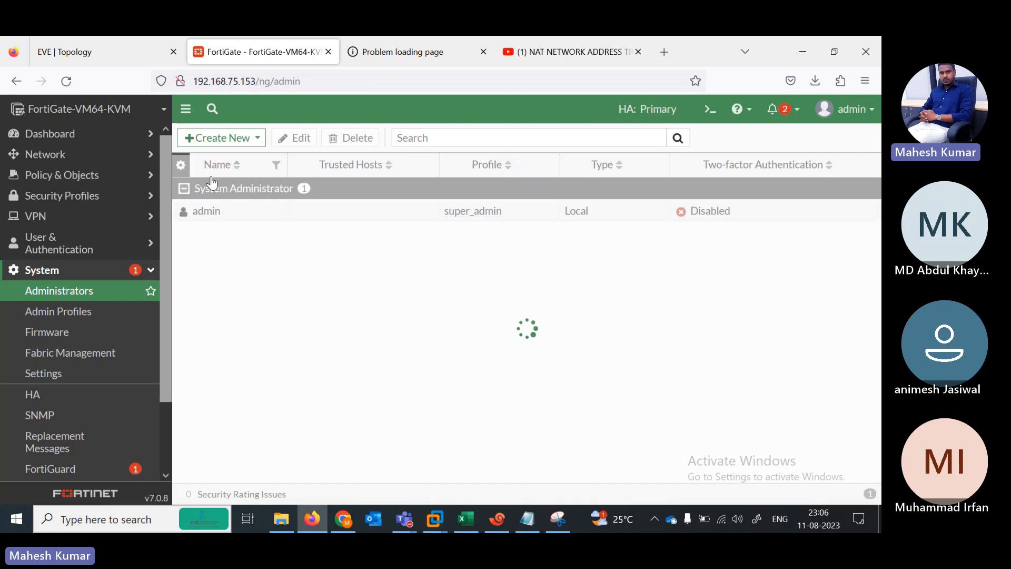
click(224, 138)
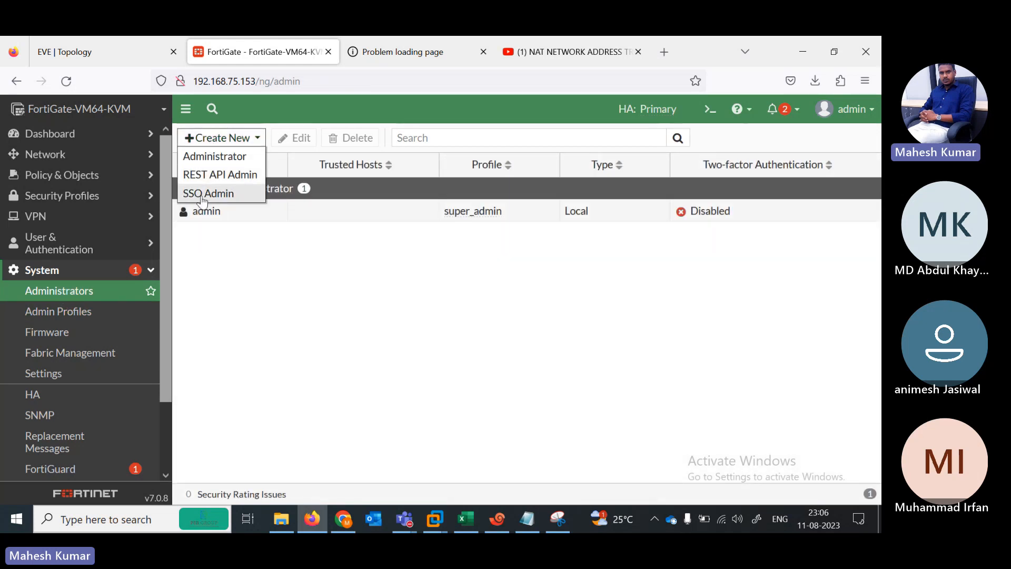
click(219, 157)
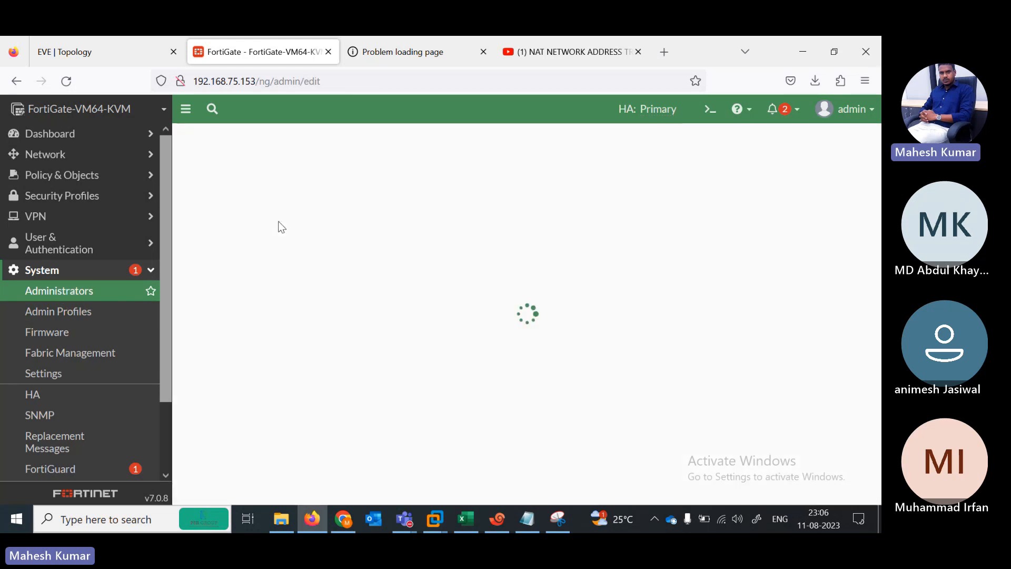
click(316, 164)
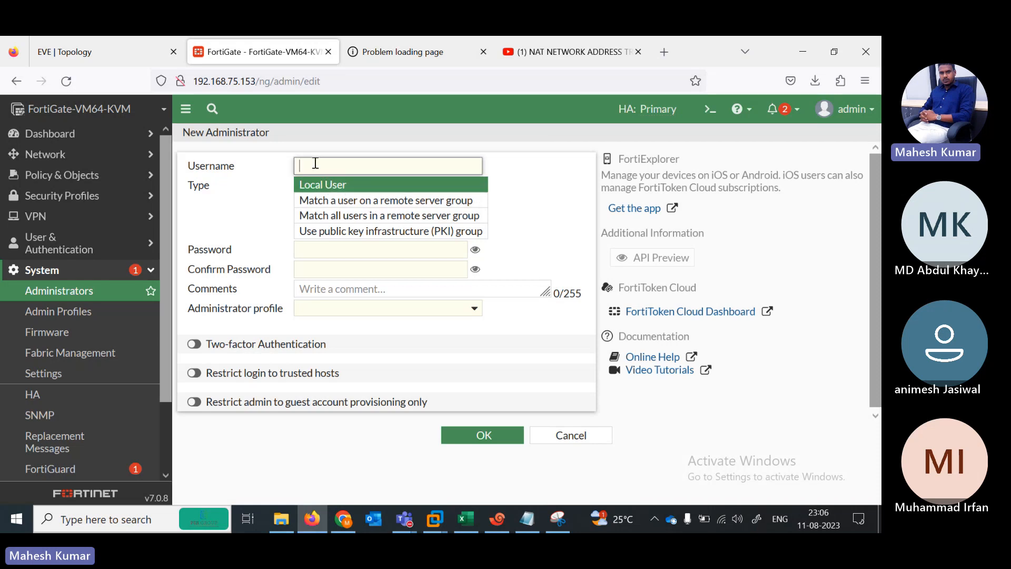
text(est)
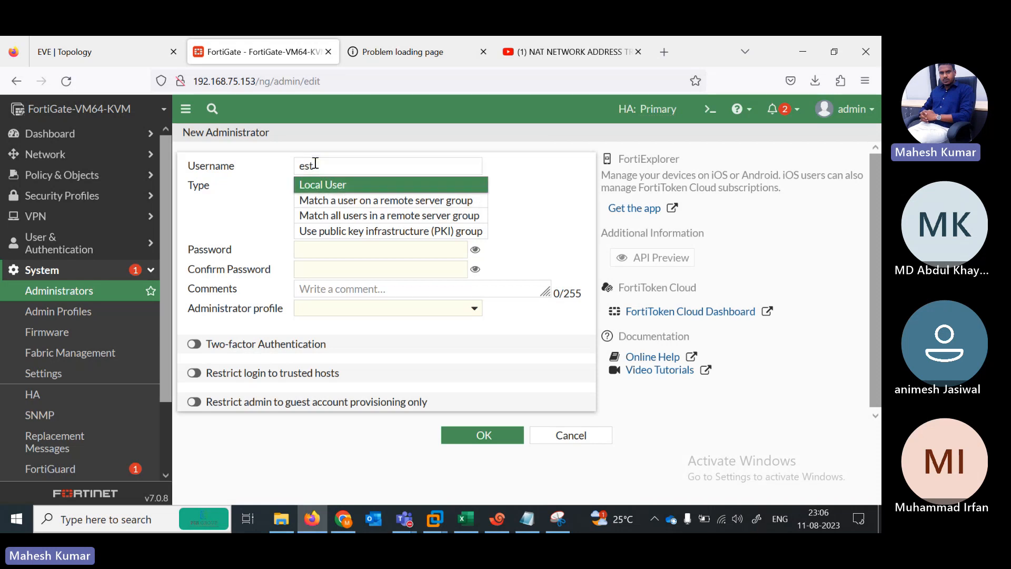
key(ctrl+a)
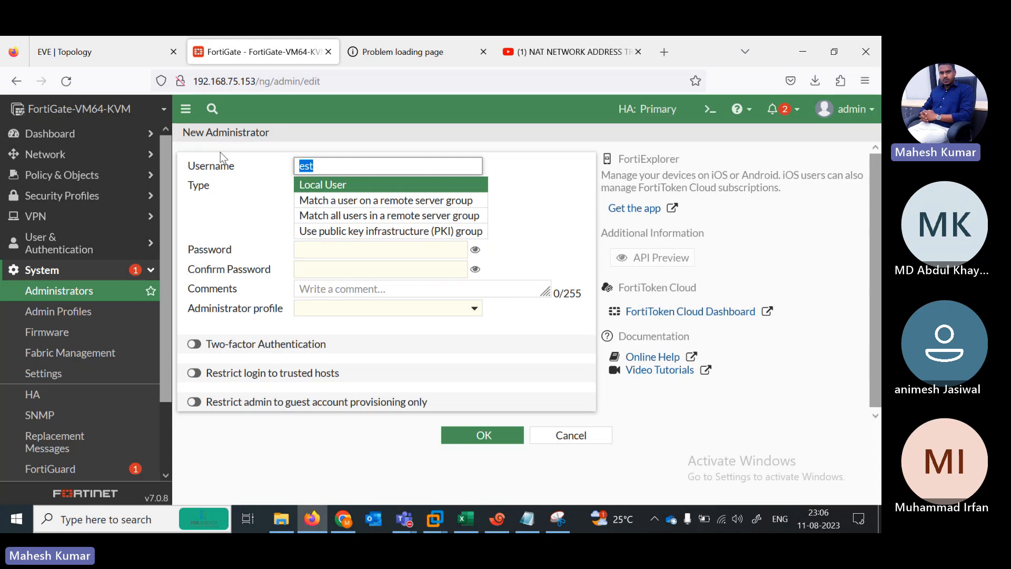
text(test)
Step: Enter the administrator password and a matching confirmation
click(400, 252)
text(a)
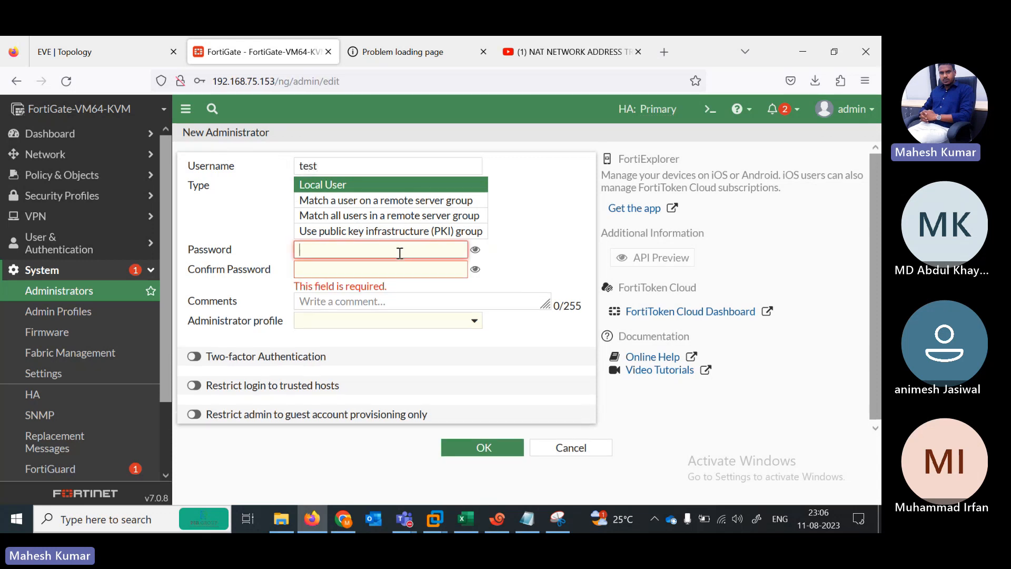
key(Tab)
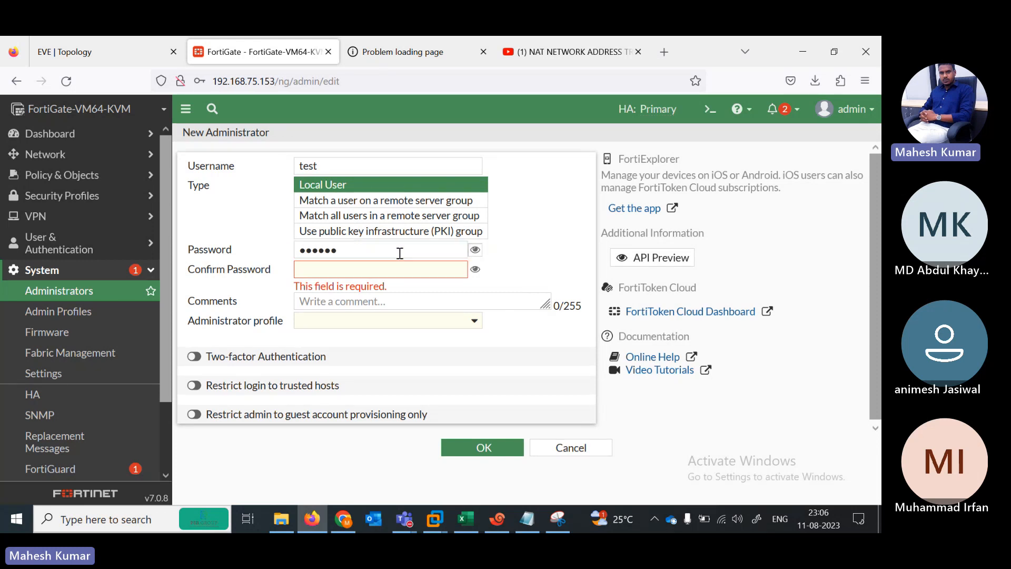
click(402, 269)
text(a)
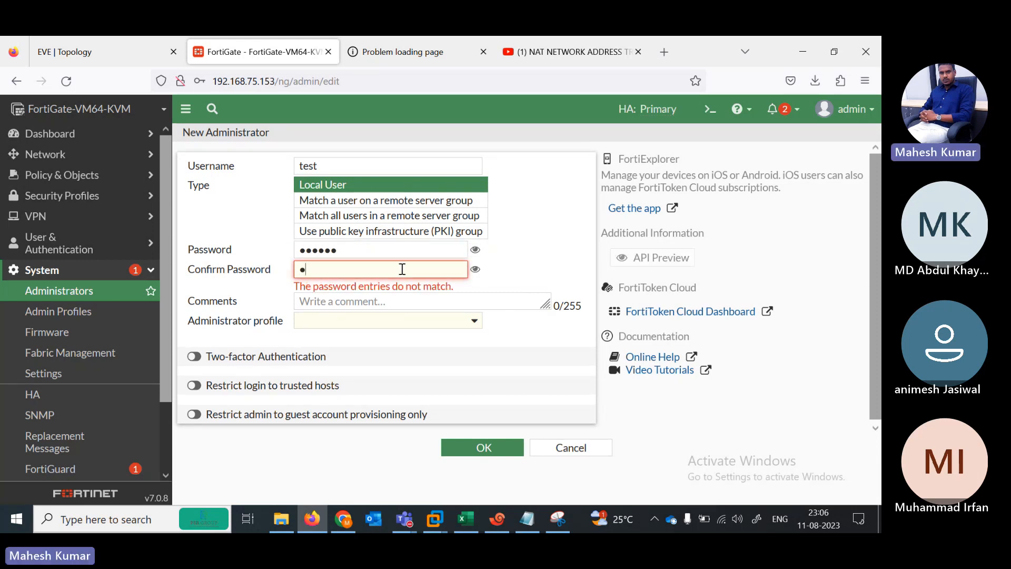
key(Tab)
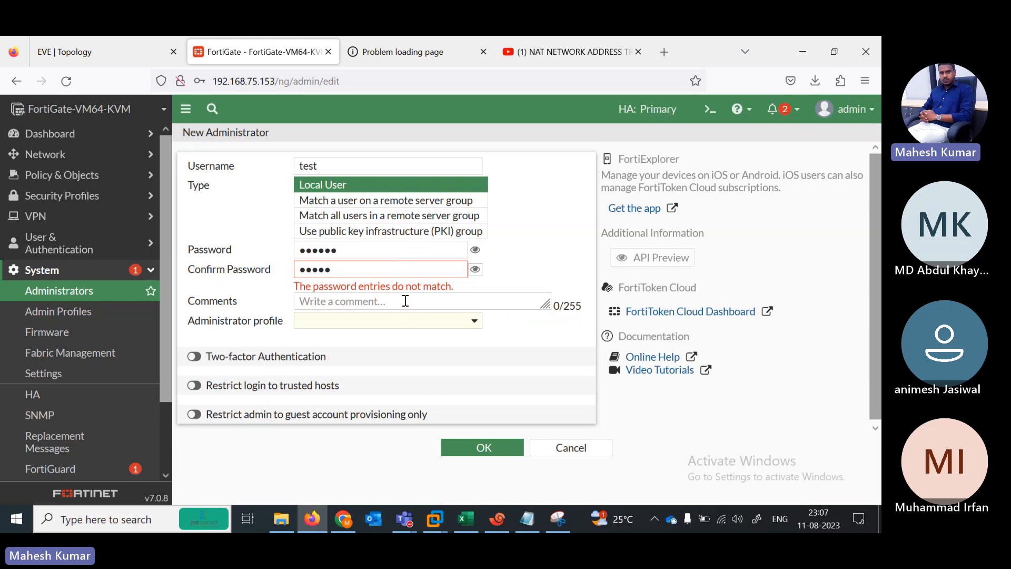
click(350, 253)
key(BackSpace)
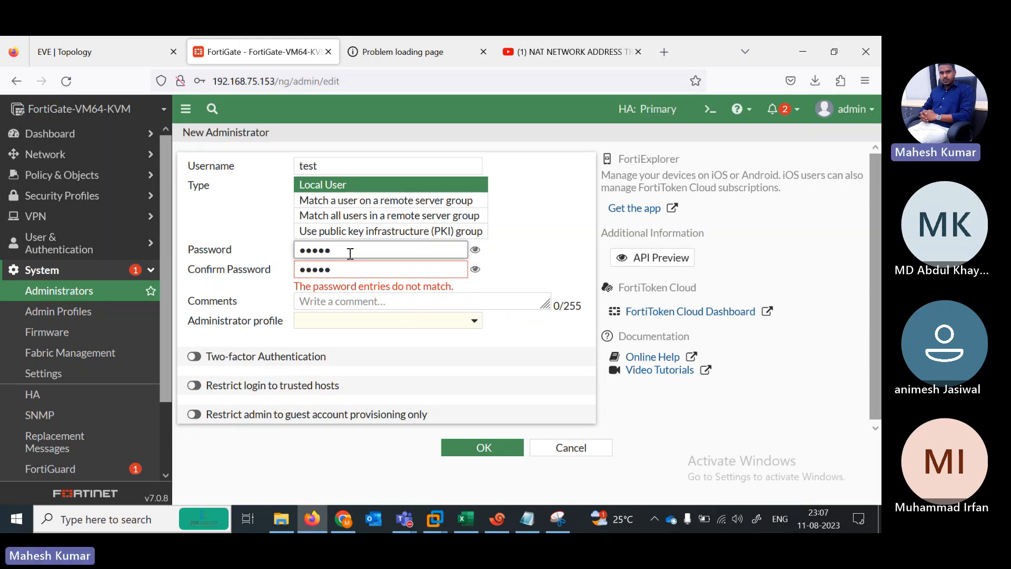
key(BackSpace)
key(BackSpace)
key(BackSpace)
key(BackSpace)
key(BackSpace)
text(•••)
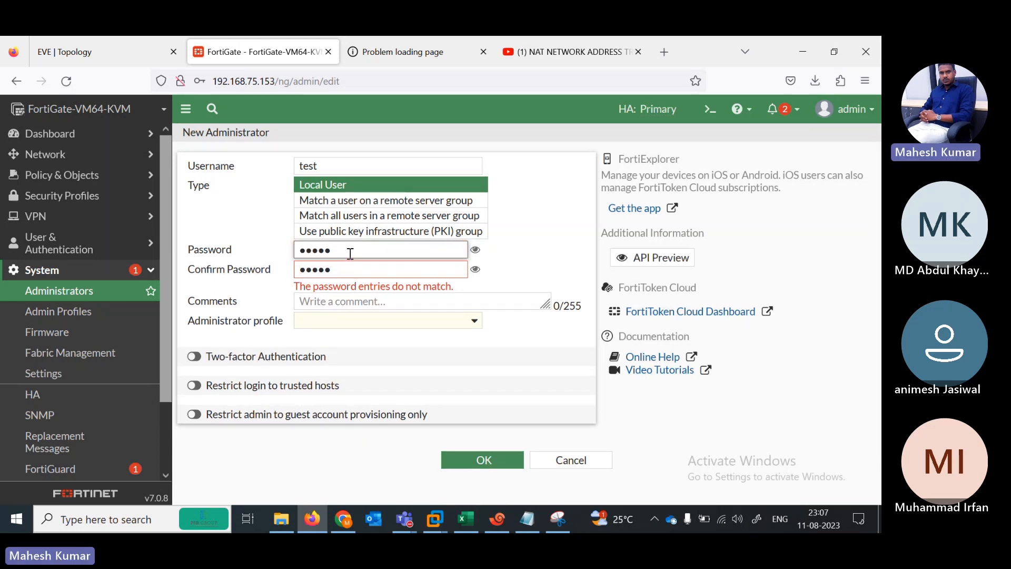
key(Tab)
click(345, 270)
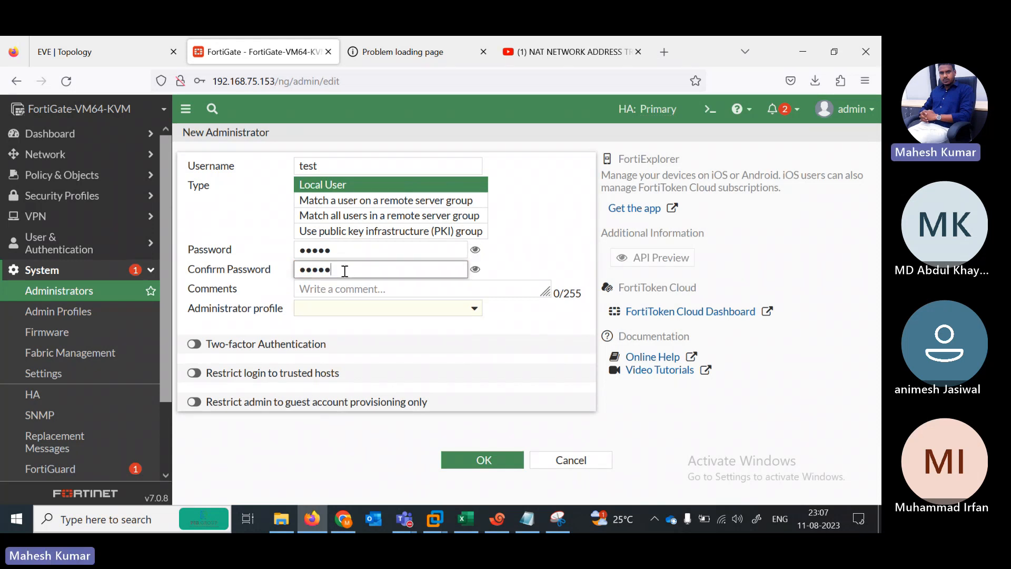
Step: Assign the L1 admin profile, save the account, and decline Firefox's save-login offer
click(395, 310)
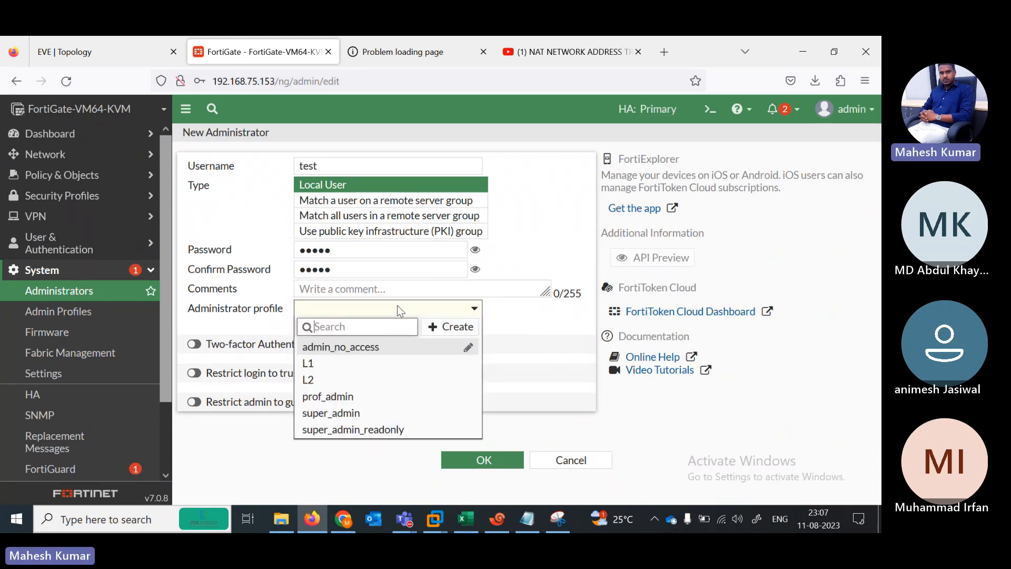
click(326, 363)
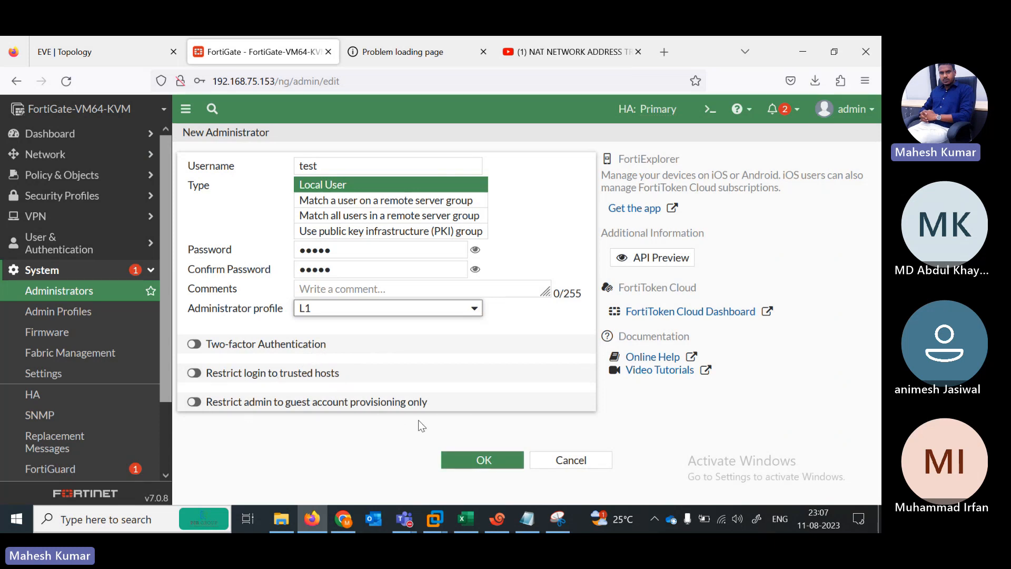
click(482, 460)
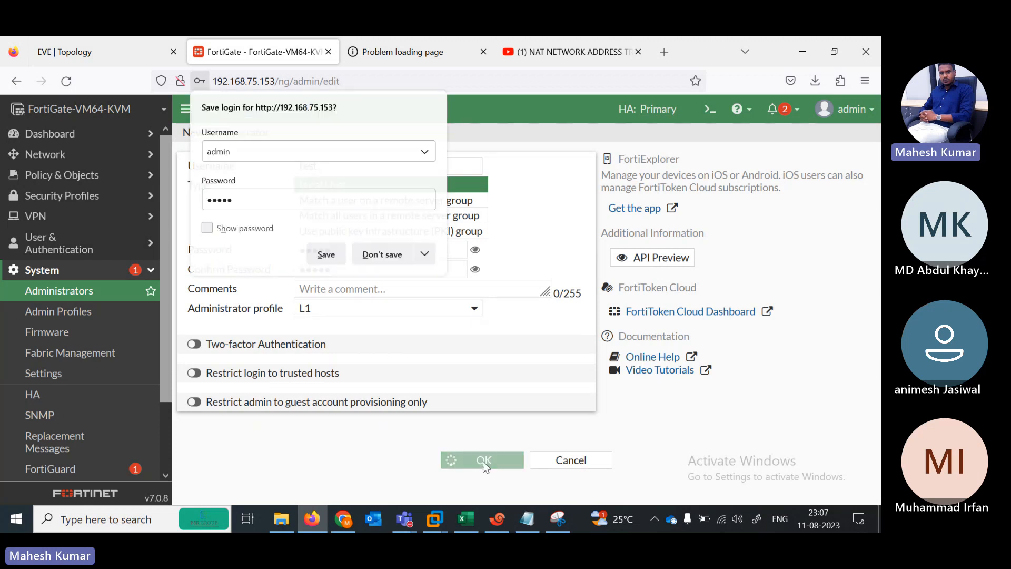
click(388, 255)
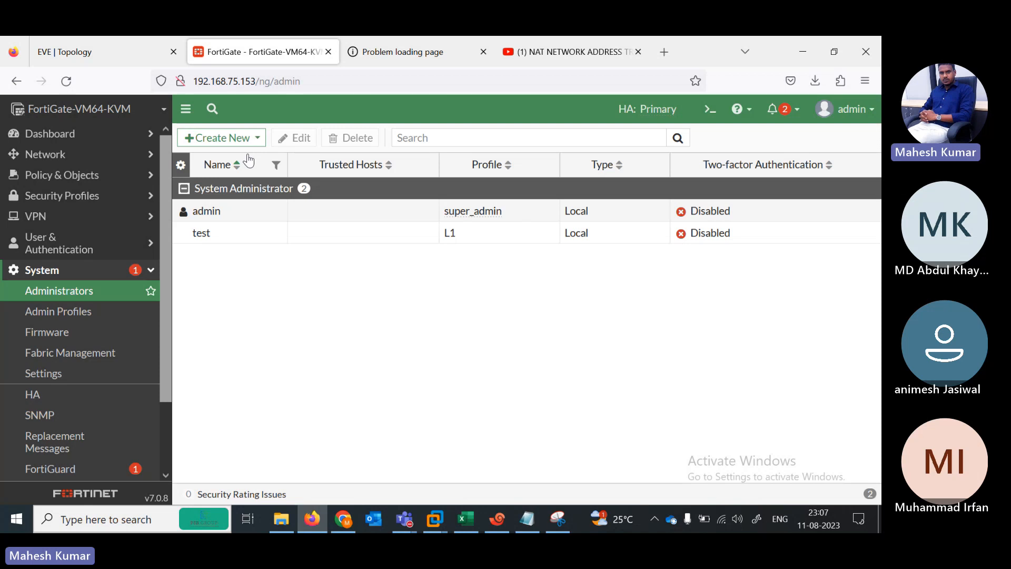
Step: Create administrator test2 and fill in its password and confirmation
click(320, 167)
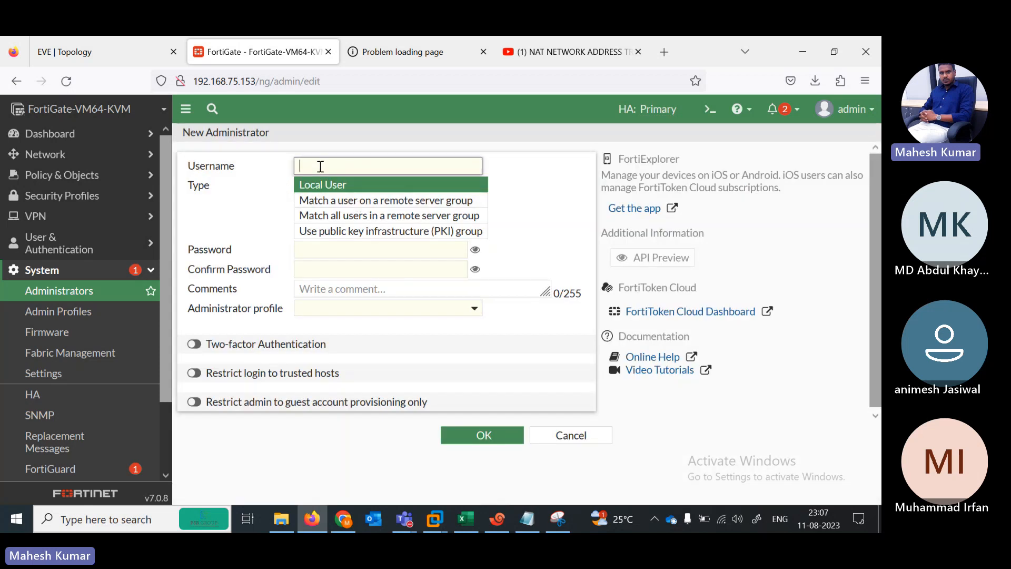
text(test2)
click(434, 249)
text(123)
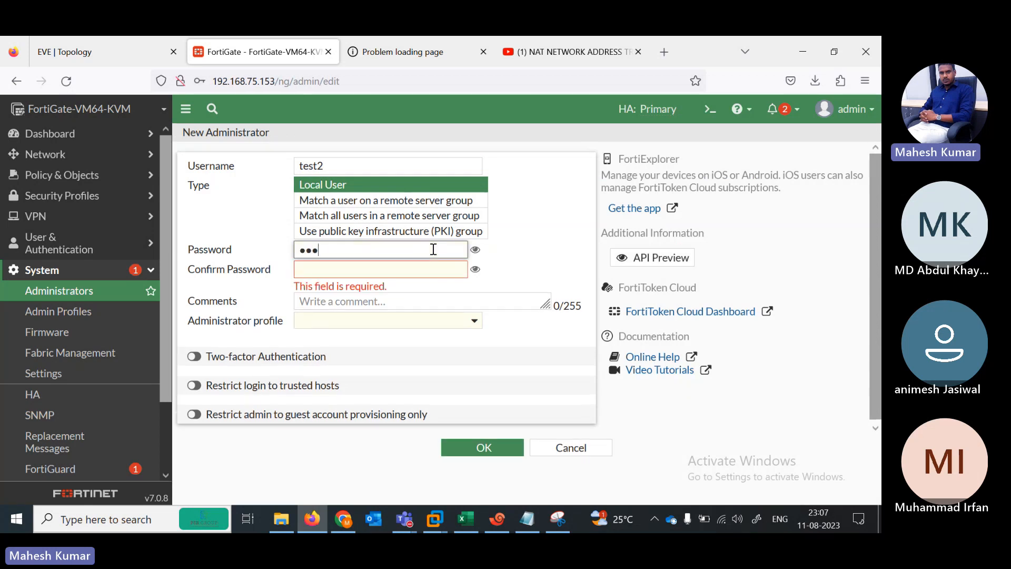
key(Tab)
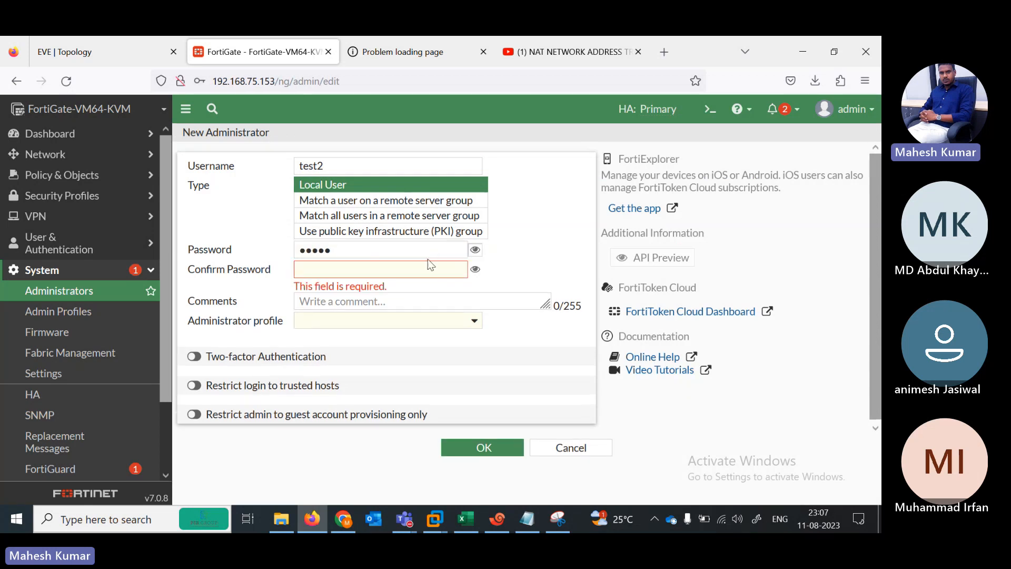
click(427, 270)
text(12345)
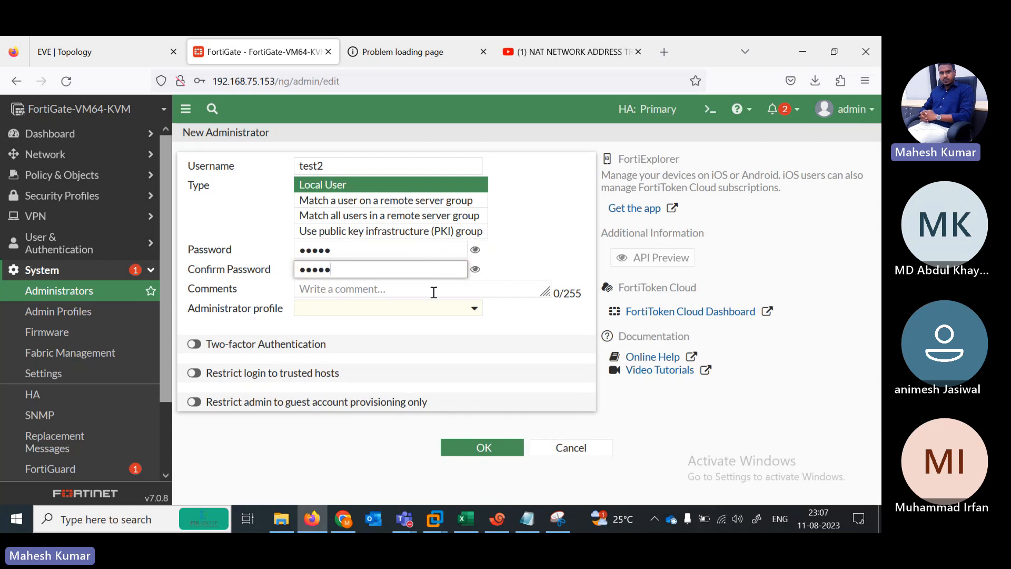
Step: Assign the L2 profile, save test2, and decline Firefox's save-login offer
click(474, 308)
click(331, 383)
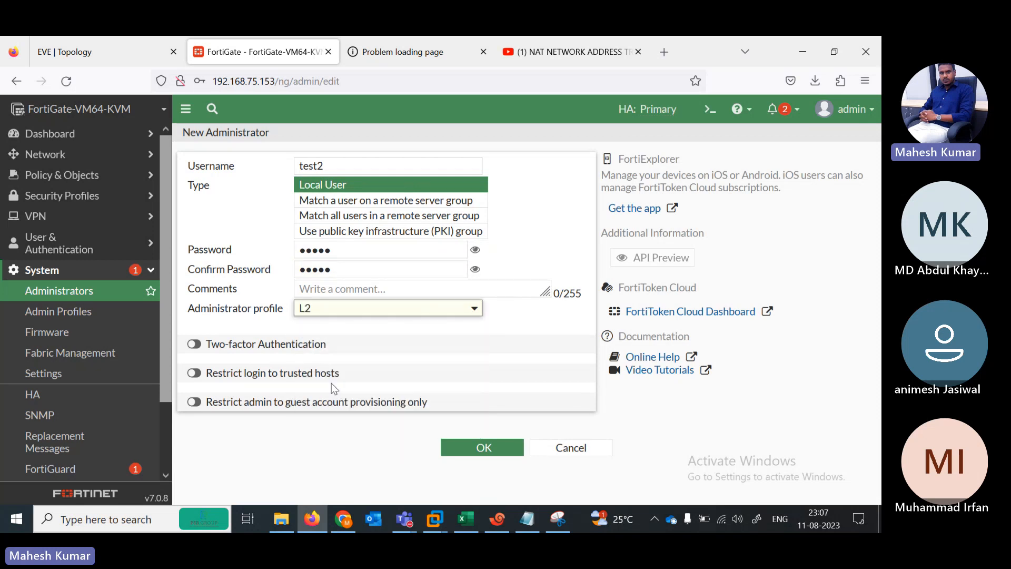
click(474, 447)
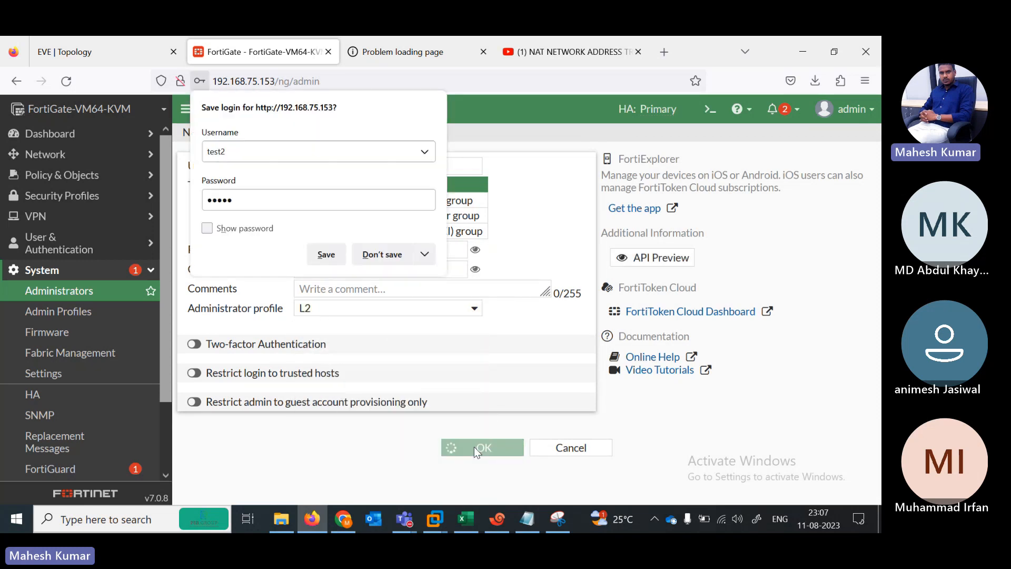
click(371, 249)
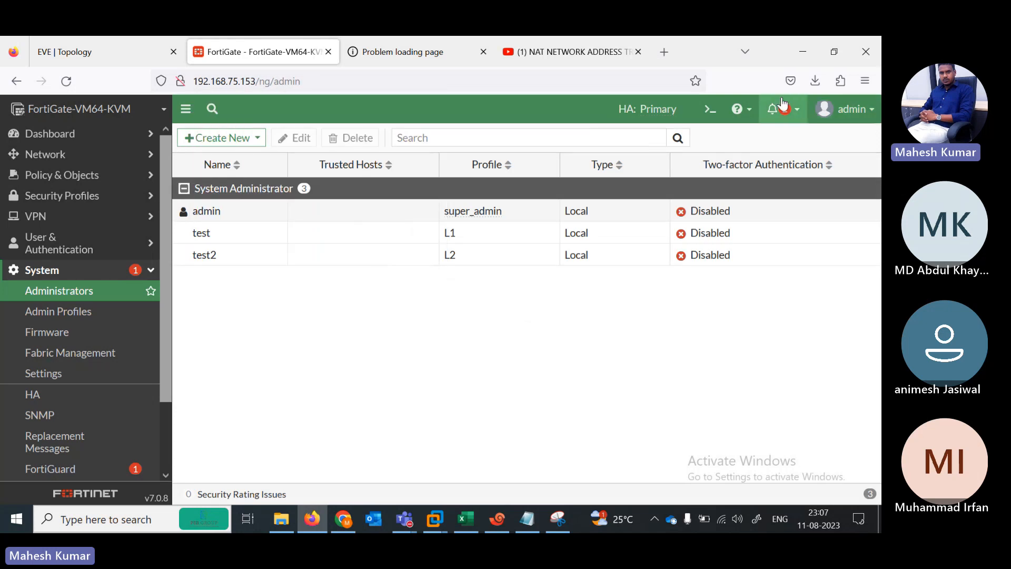
Step: Log out of admin and sign in as the L1 administrator test
click(845, 109)
click(801, 234)
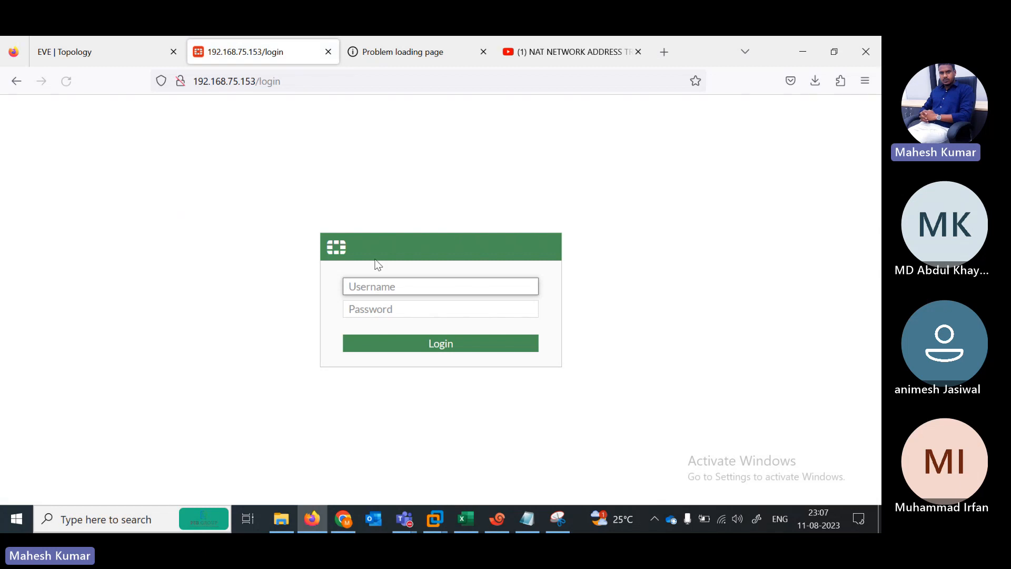
text(test)
key(Tab)
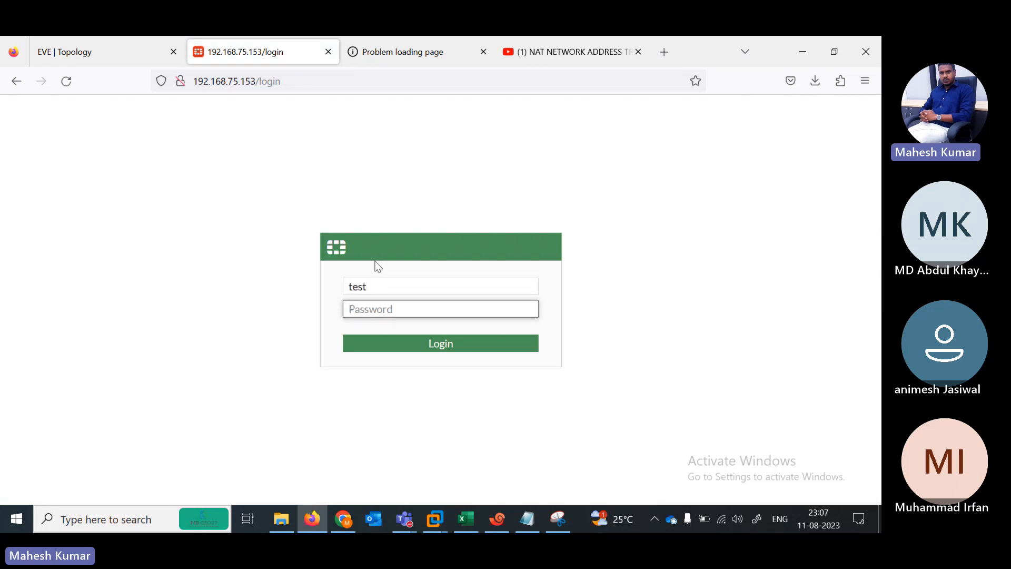
text(t)
key(Return)
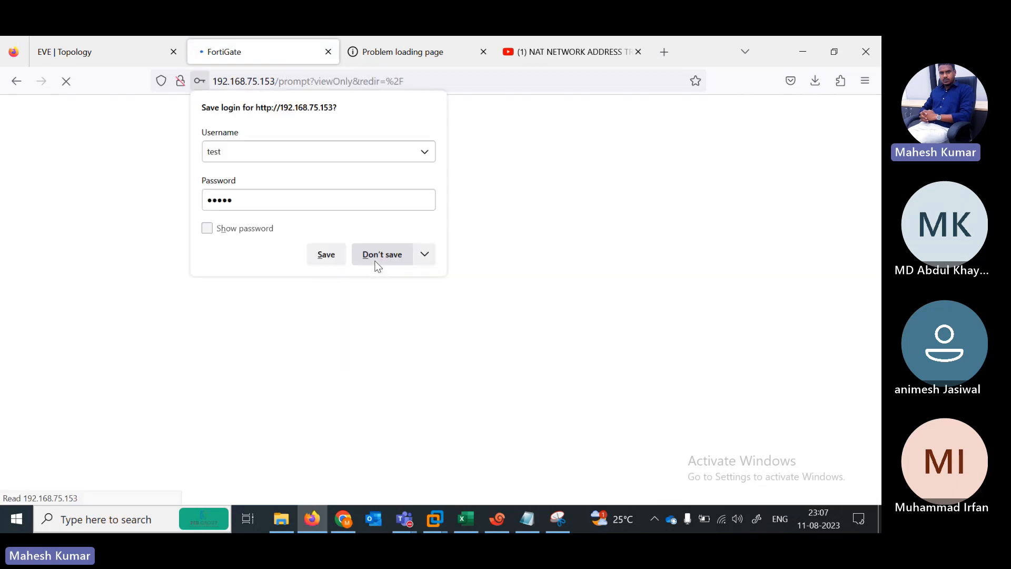
click(373, 261)
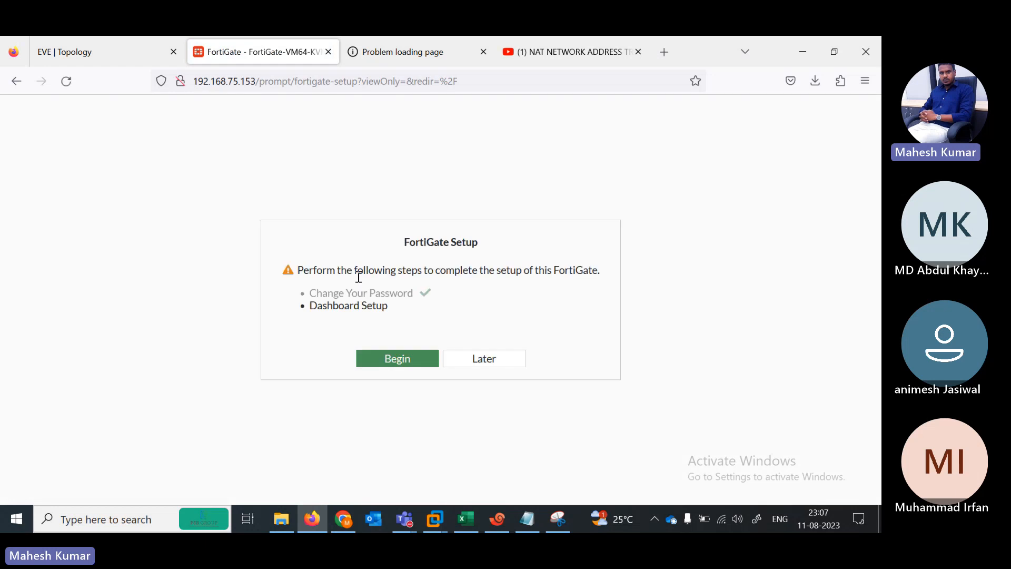
Step: Postpone FortiGate Setup, dismiss the release overview, and expand the Network section
click(473, 364)
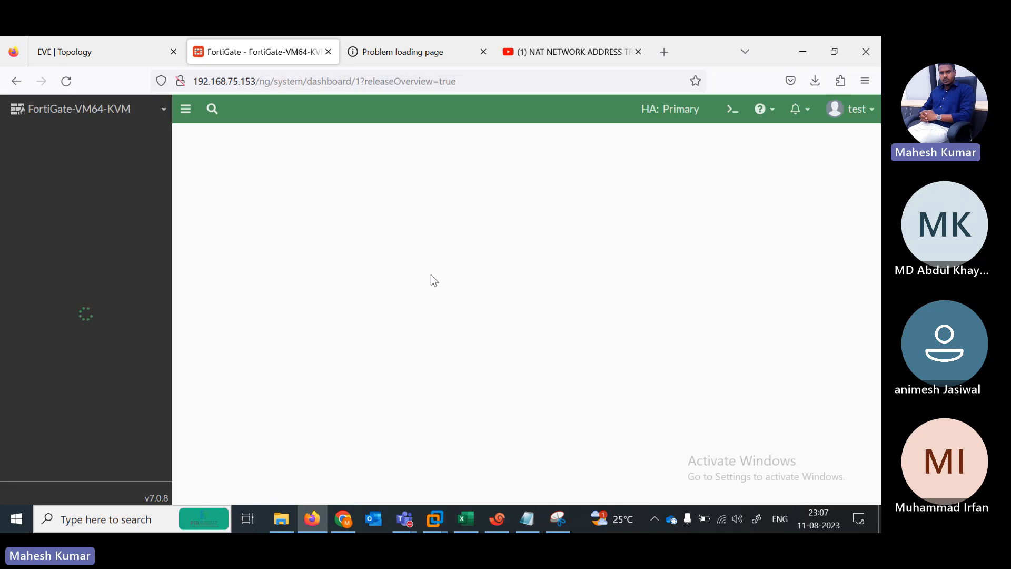
click(493, 479)
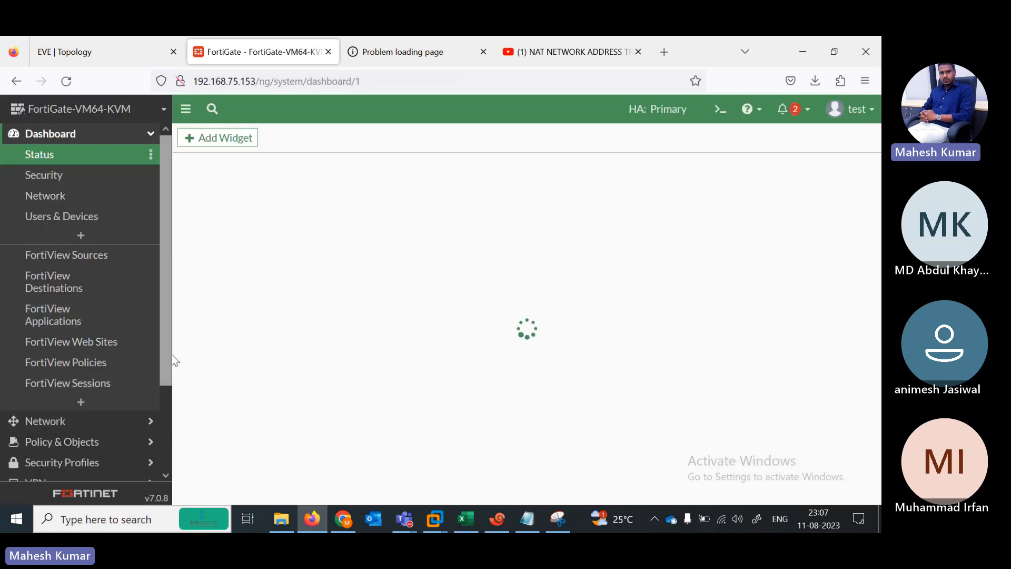
scroll(163, 416, down, 2)
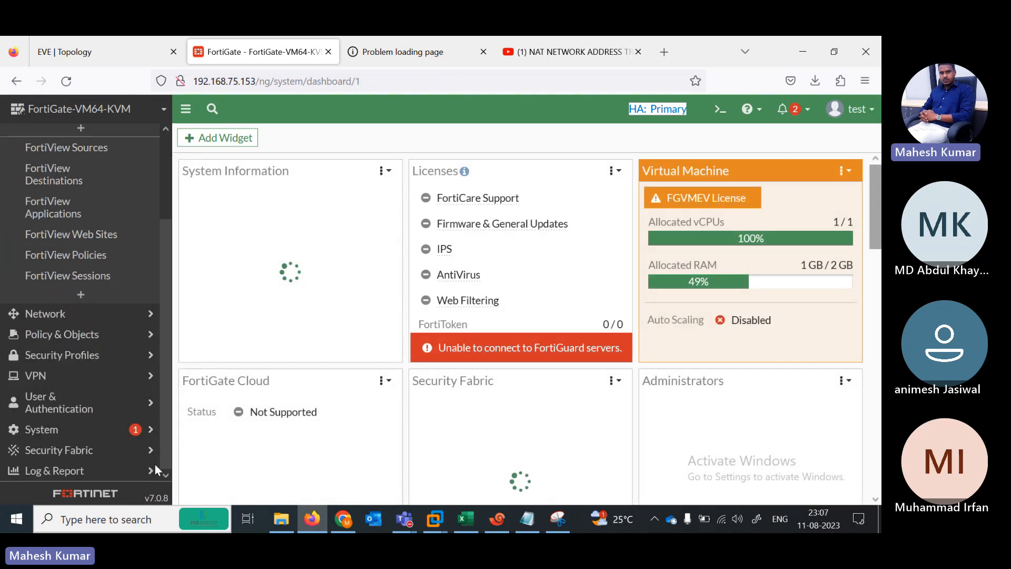
click(56, 318)
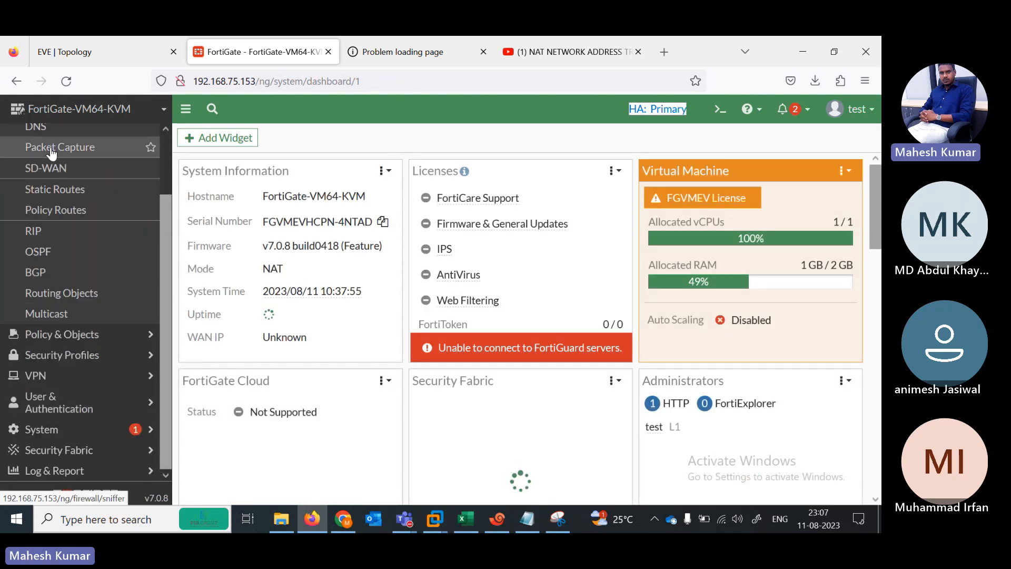
scroll(168, 271, up, 2)
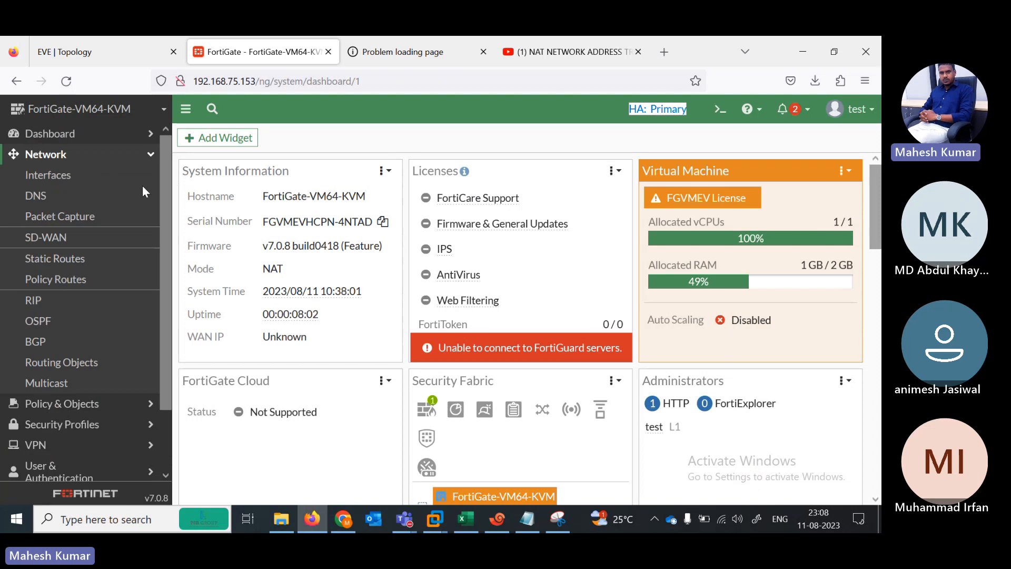
Step: Open port3 and enter IP/Netmask 192.168.1.1/24 with PING access ticked
click(58, 181)
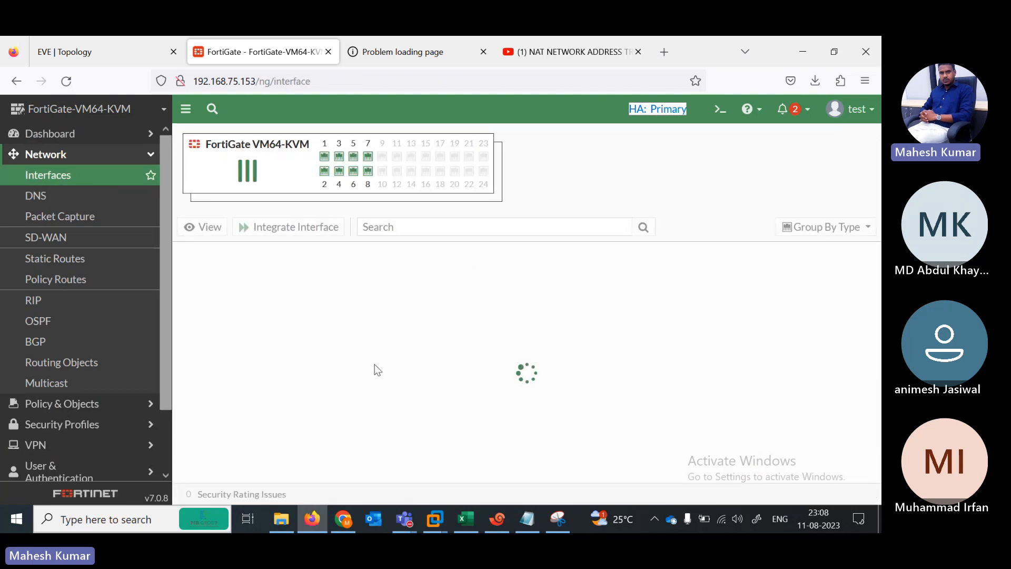
scroll(463, 363, down, 1)
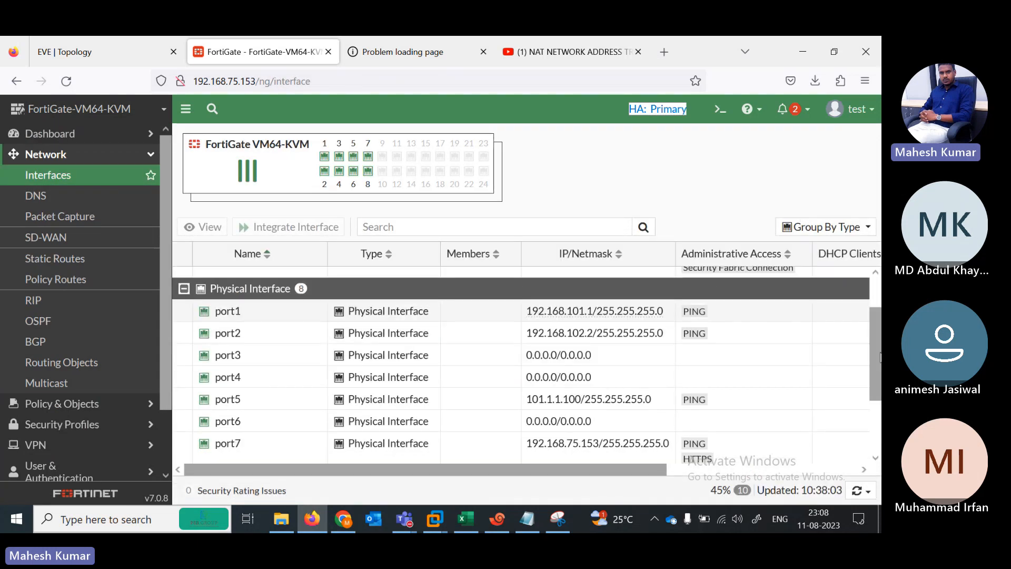
click(455, 363)
double_click(454, 367)
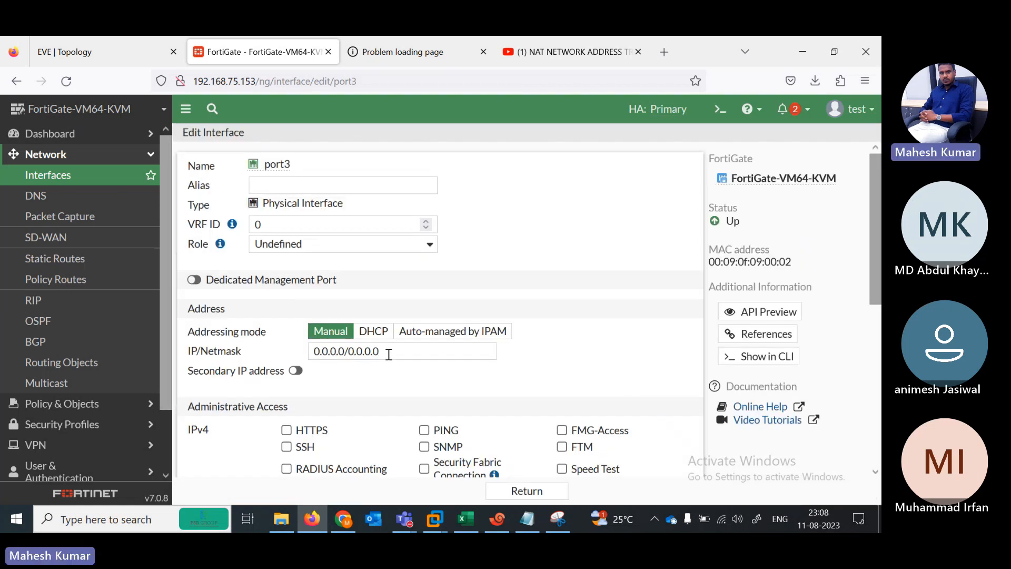
triple_click(389, 352)
text(19)
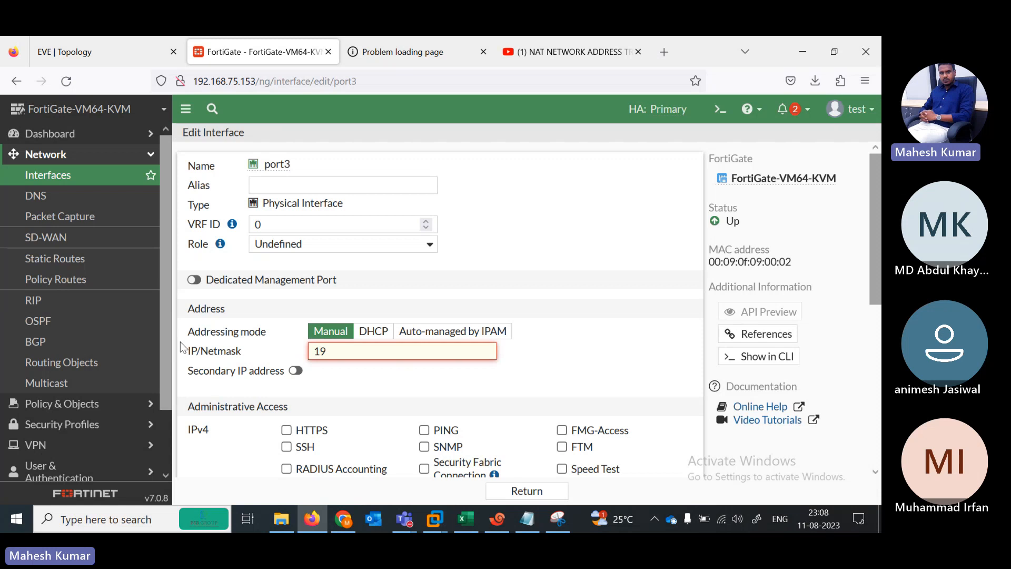
text(2.168.1.1/24)
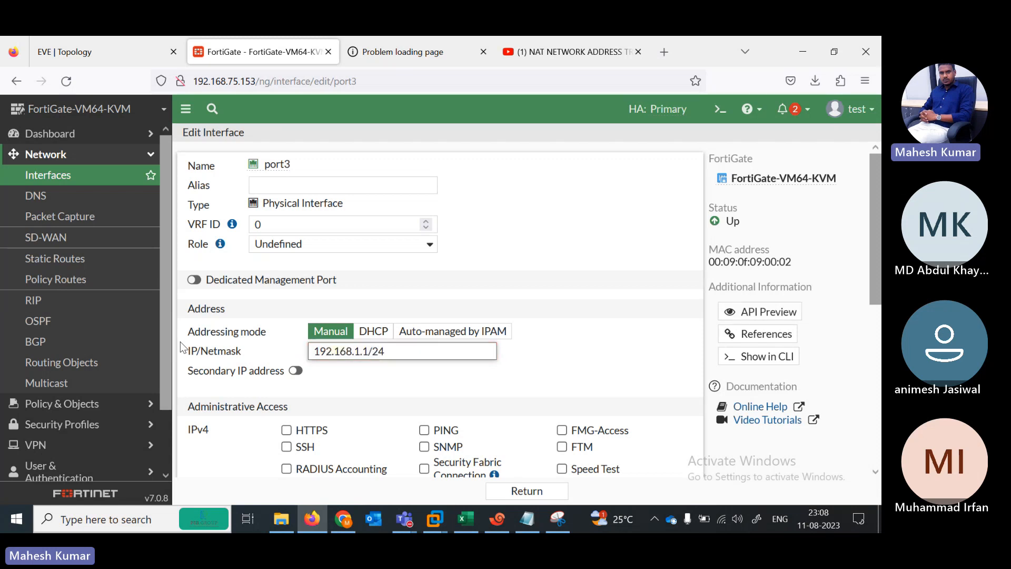
click(424, 431)
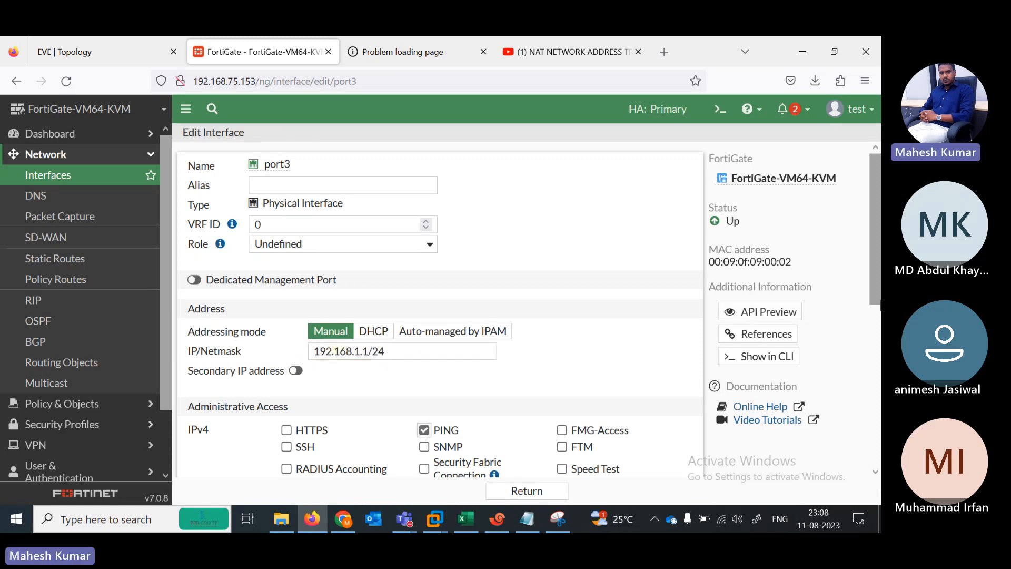
Step: Review the rest of port3's settings, then log out of the read-only account
drag(878, 292, 878, 454)
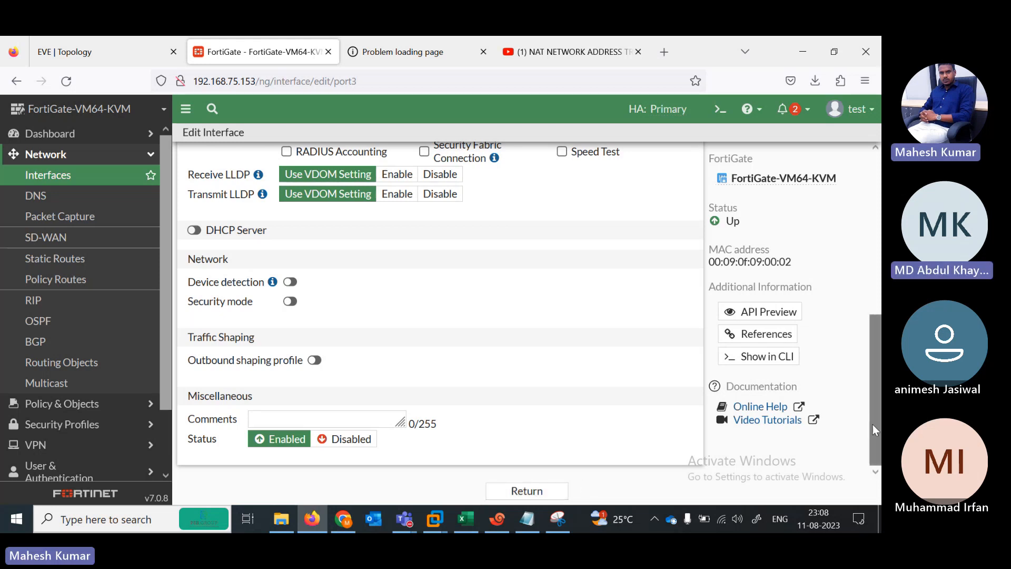
drag(875, 422, 860, 245)
scroll(379, 232, up, 2)
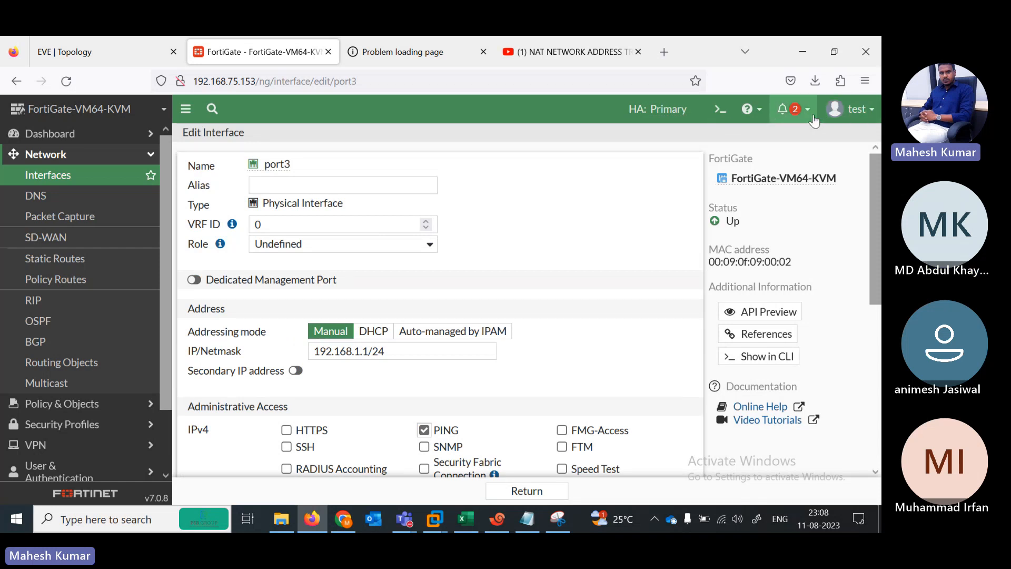
click(861, 110)
click(803, 194)
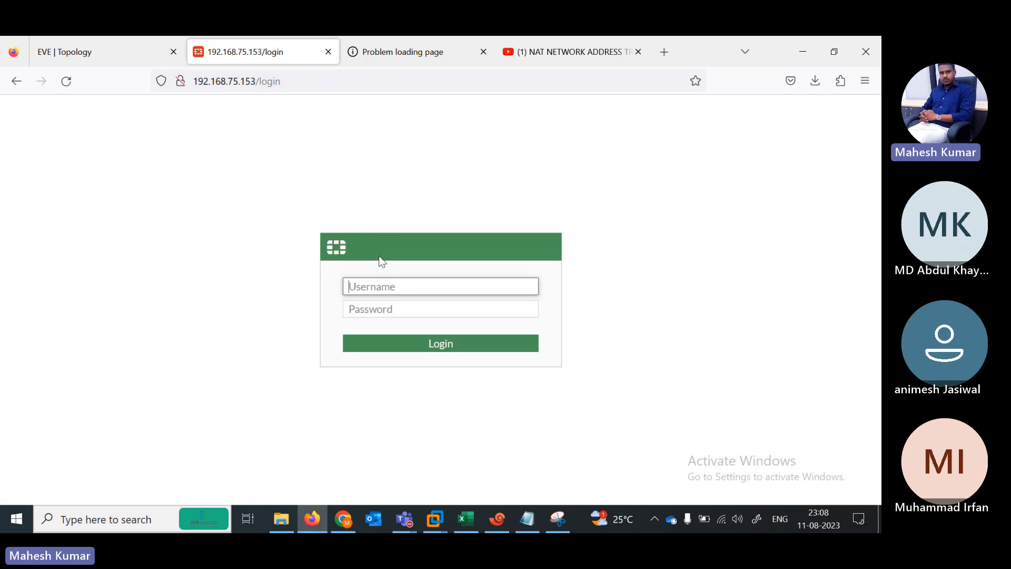
Step: Attempt a login with username test and a password, which fails
text(test1)
key(Tab)
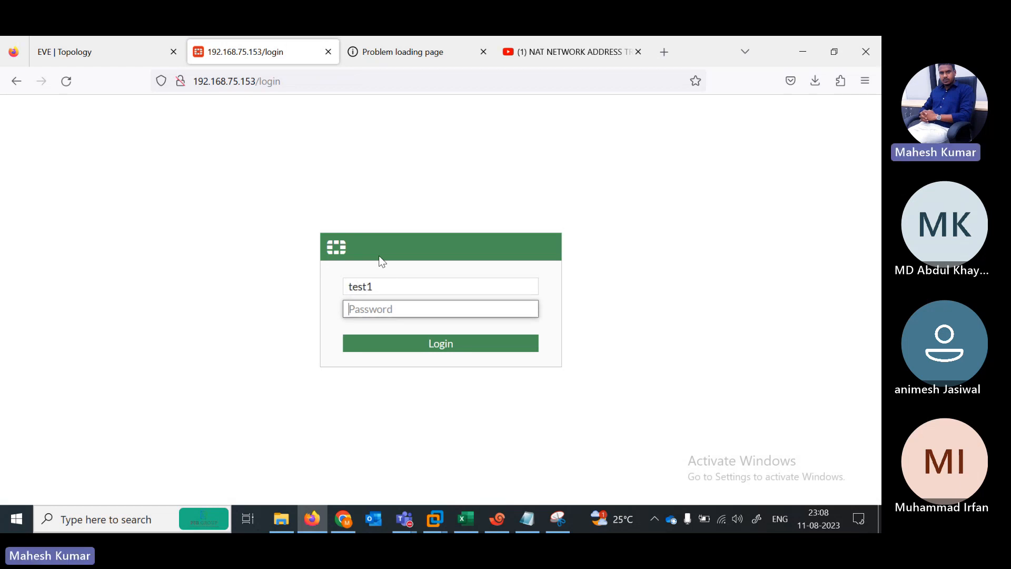
text(1234)
key(BackSpace)
key(BackSpace)
key(BackSpace)
key(BackSpace)
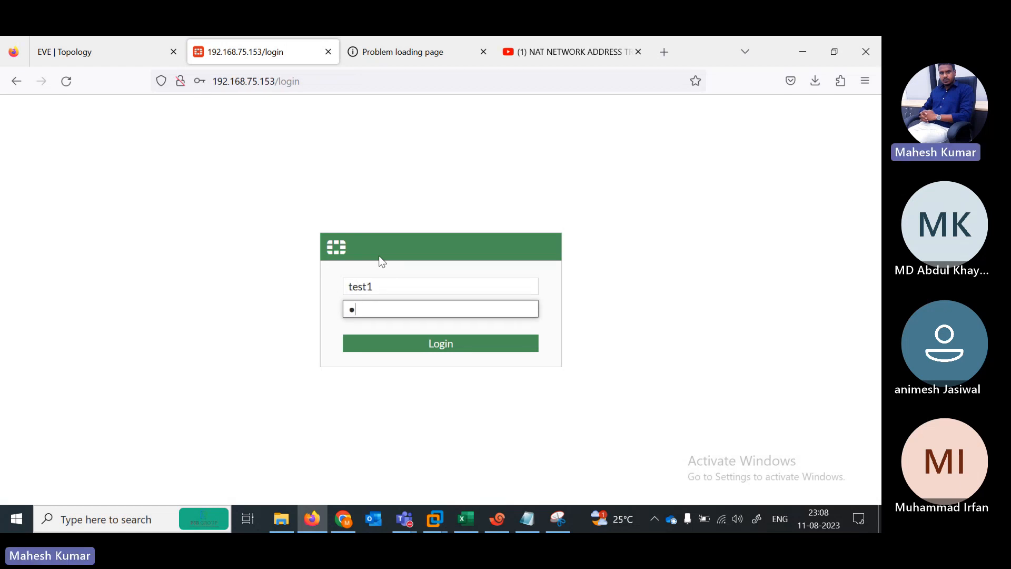
text(12345)
key(Return)
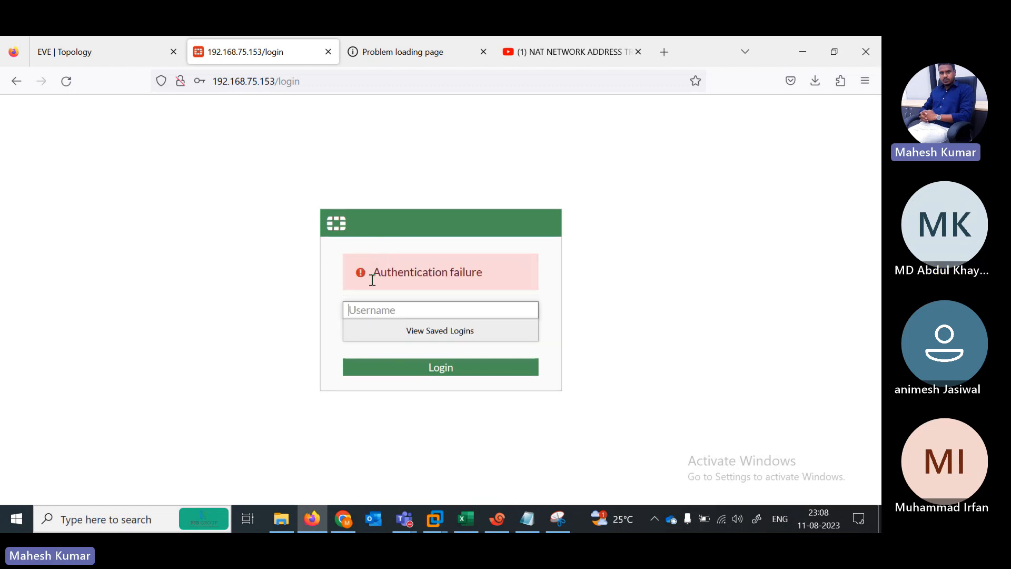
Step: Log in as test2, decline saving the login, postpone setup, and close the FortiOS 7.0.0 overview
click(385, 312)
text(t)
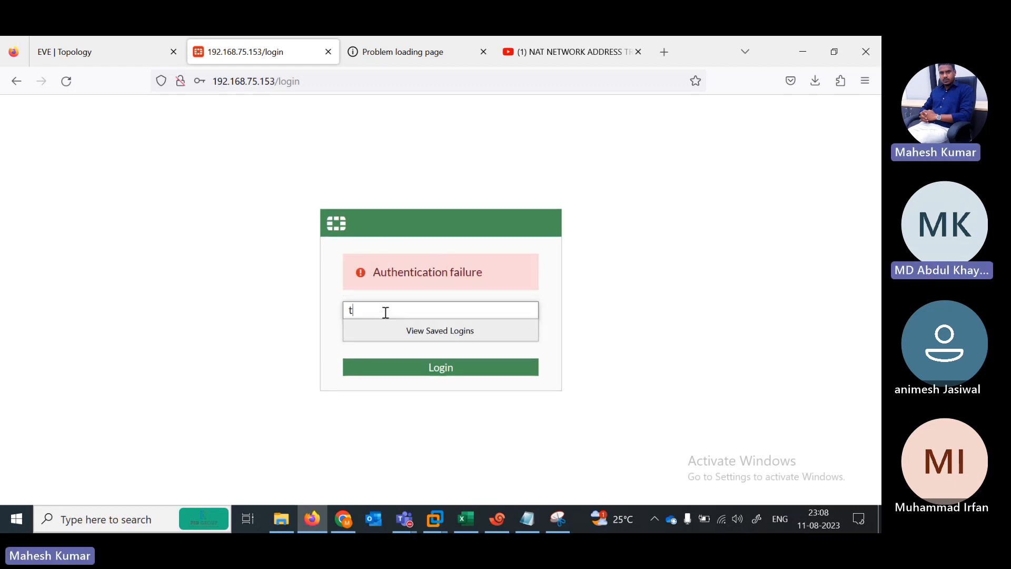
text(est)
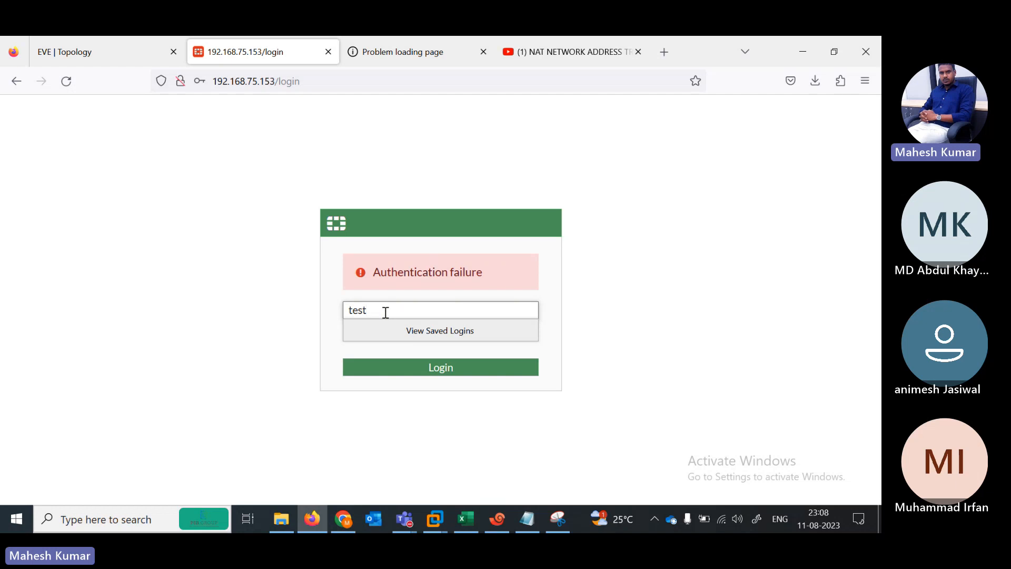
text(2)
key(Tab)
text(12345)
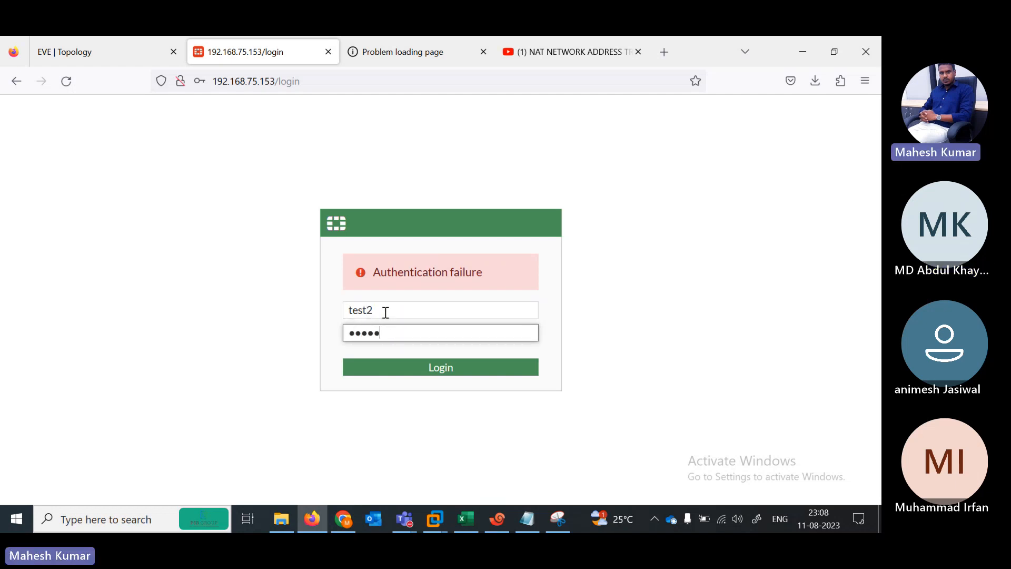
key(Return)
click(384, 260)
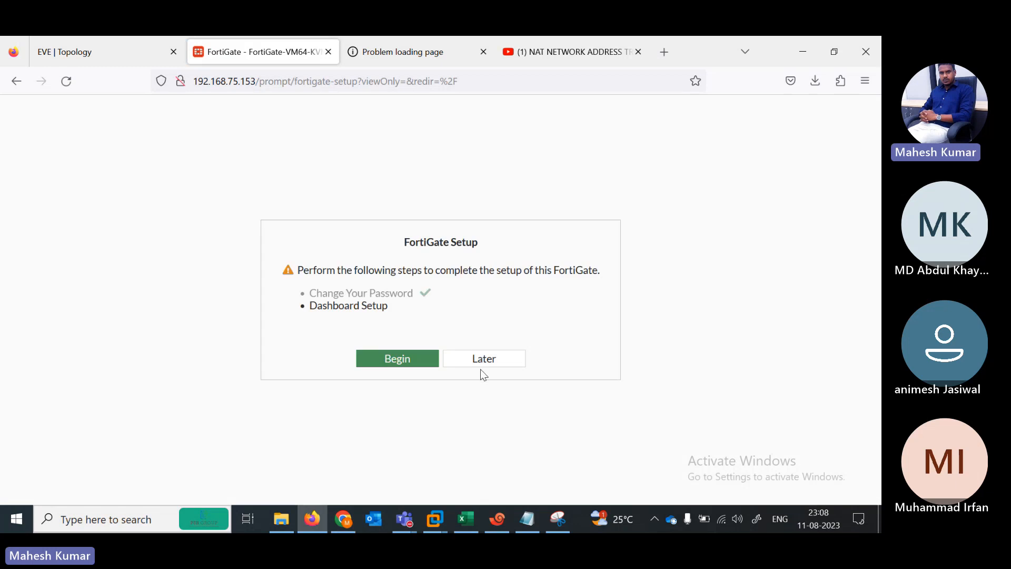
click(469, 362)
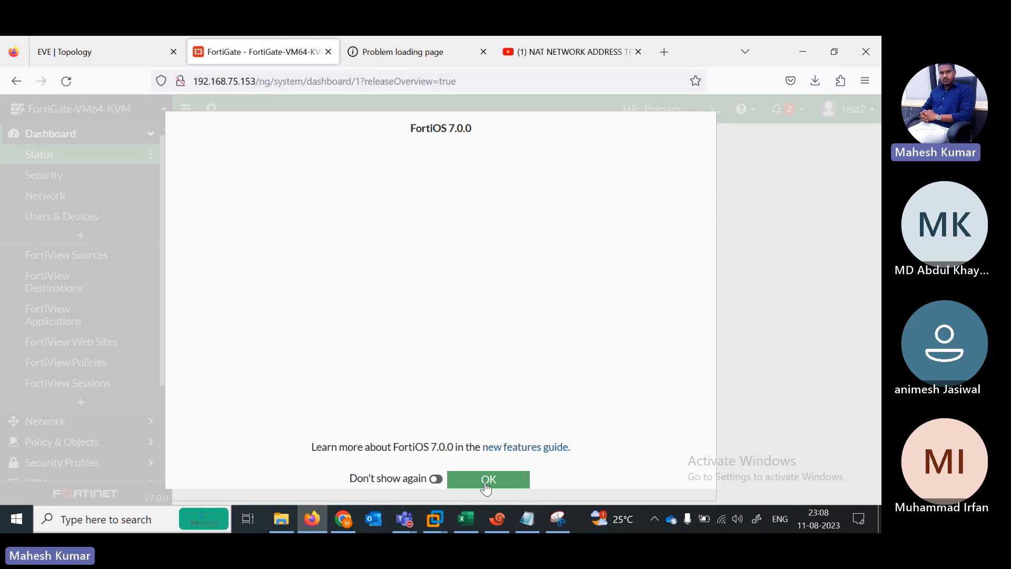
click(485, 482)
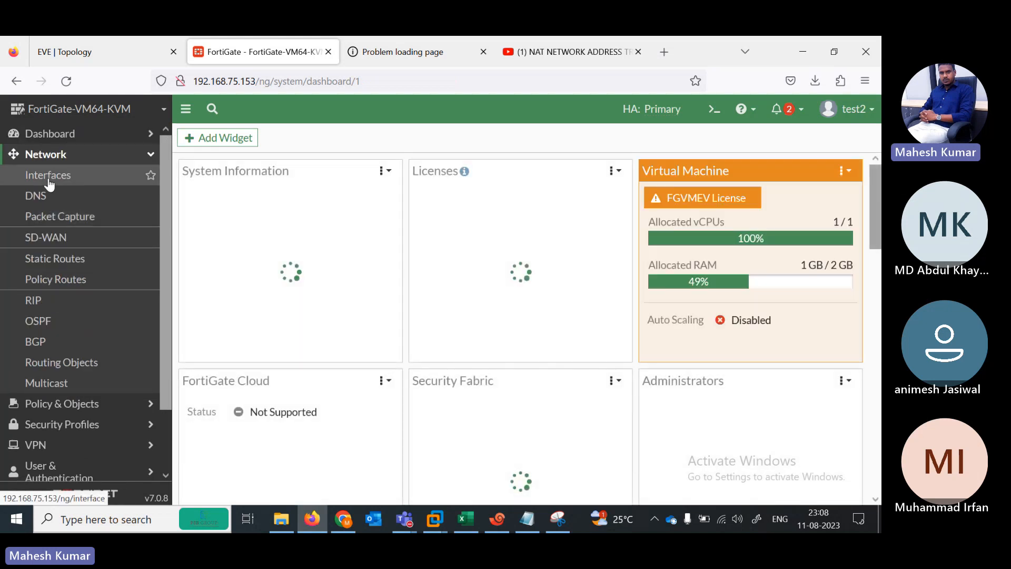
Step: Change port3's IP/Netmask to 192.168.1.1/24, enable PING access, and save
click(48, 176)
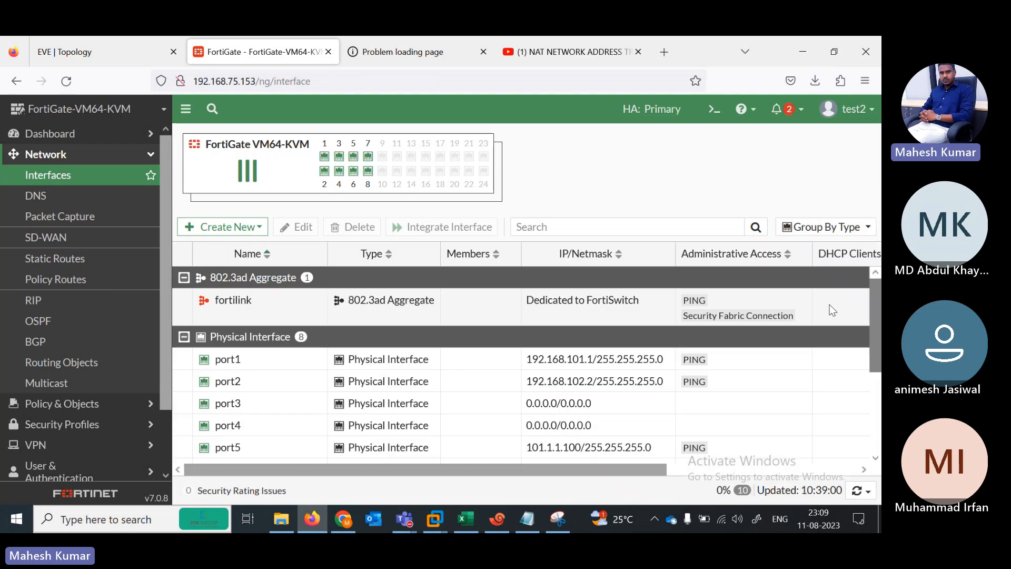
double_click(311, 402)
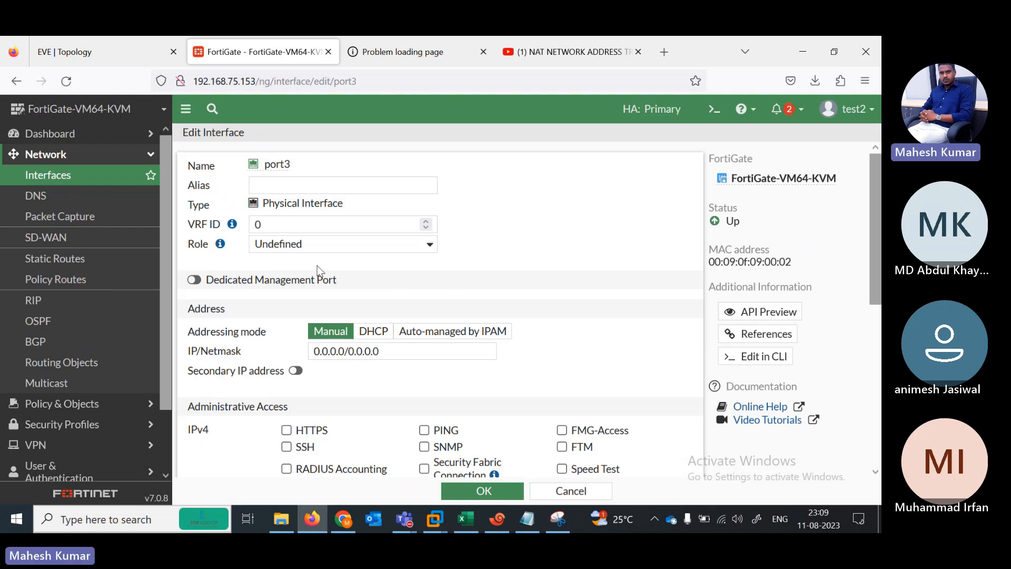
triple_click(382, 351)
text(192.168.1.1)
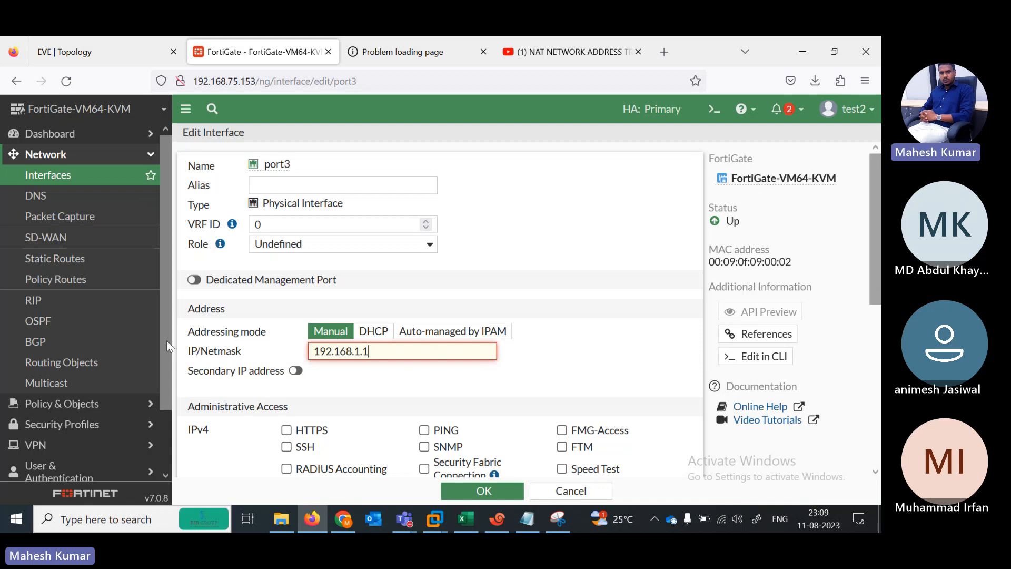
text(/24)
key(Tab)
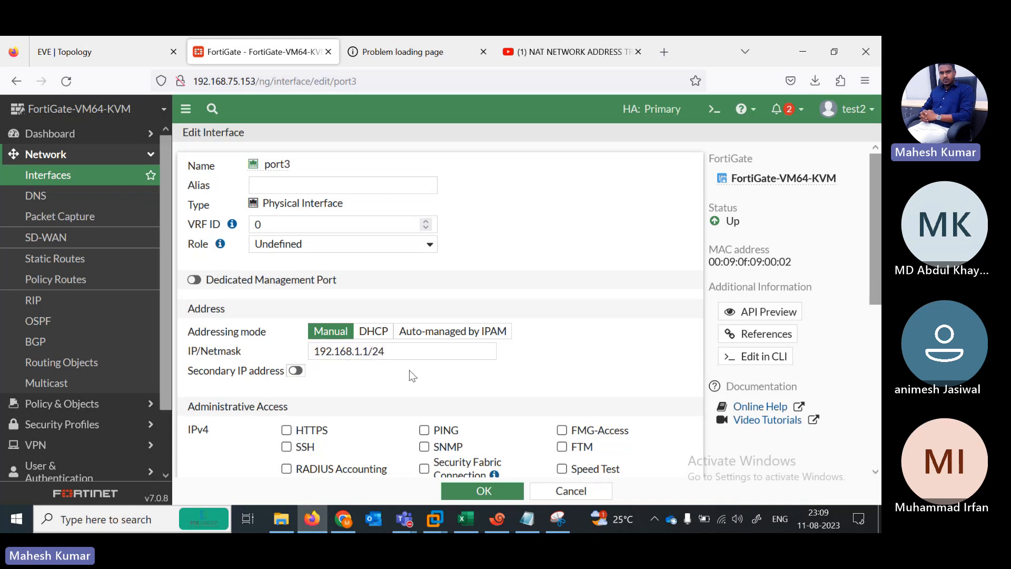
click(424, 430)
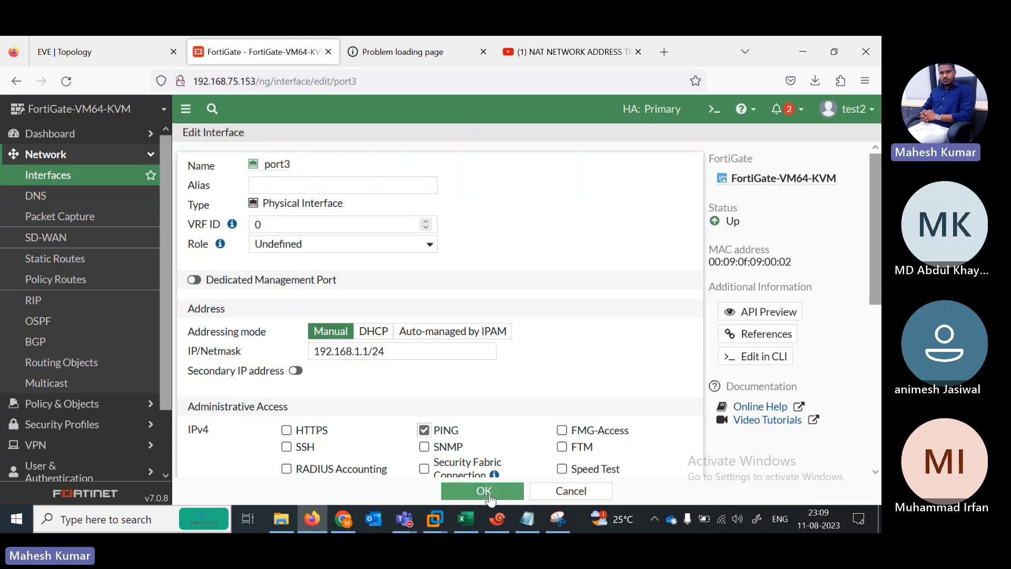
click(484, 490)
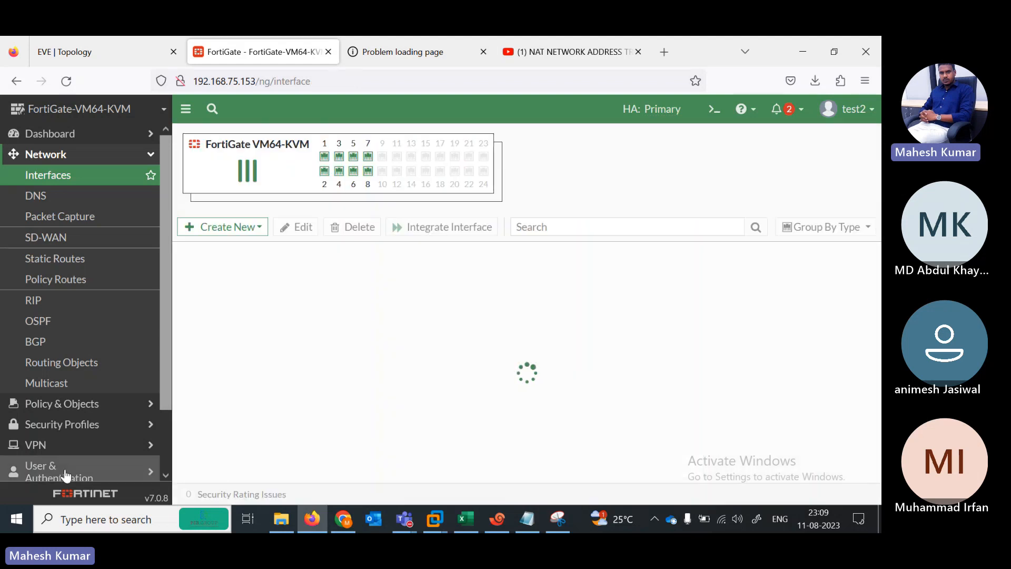
Step: Show the SSL-VPN Portals list under VPN, then bring the Excel course spreadsheet forward
scroll(166, 395, down, 2)
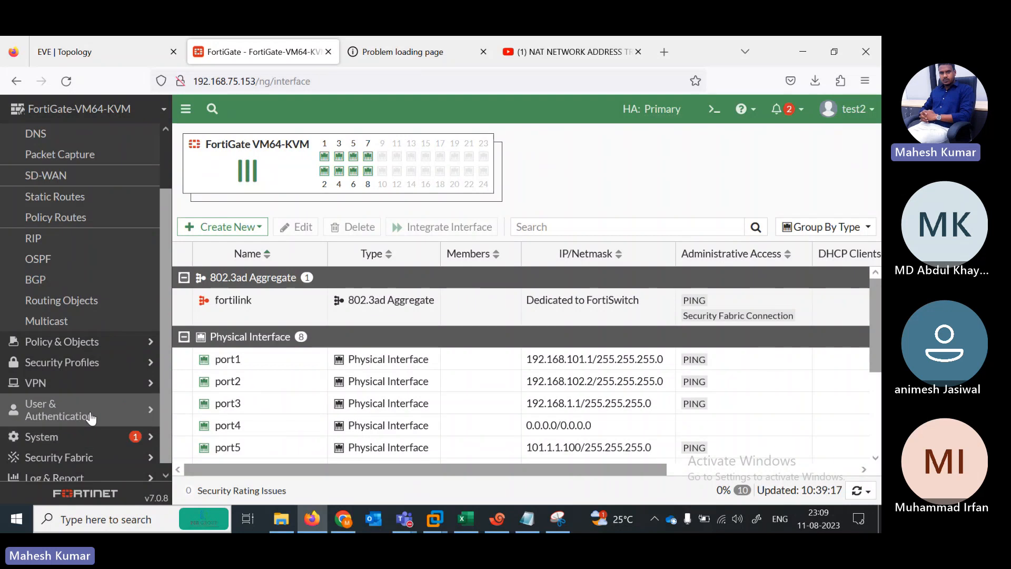
click(69, 390)
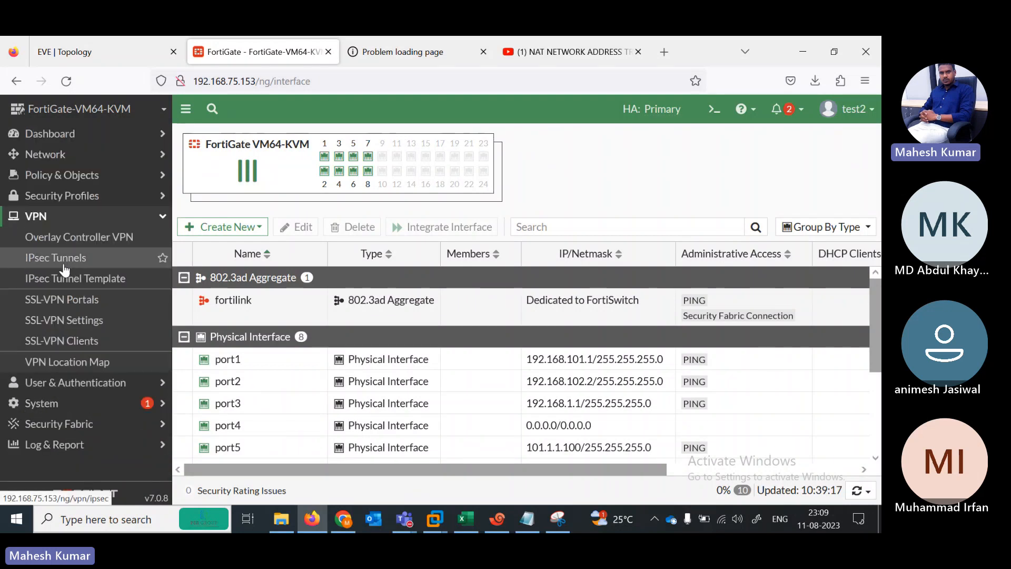
click(71, 299)
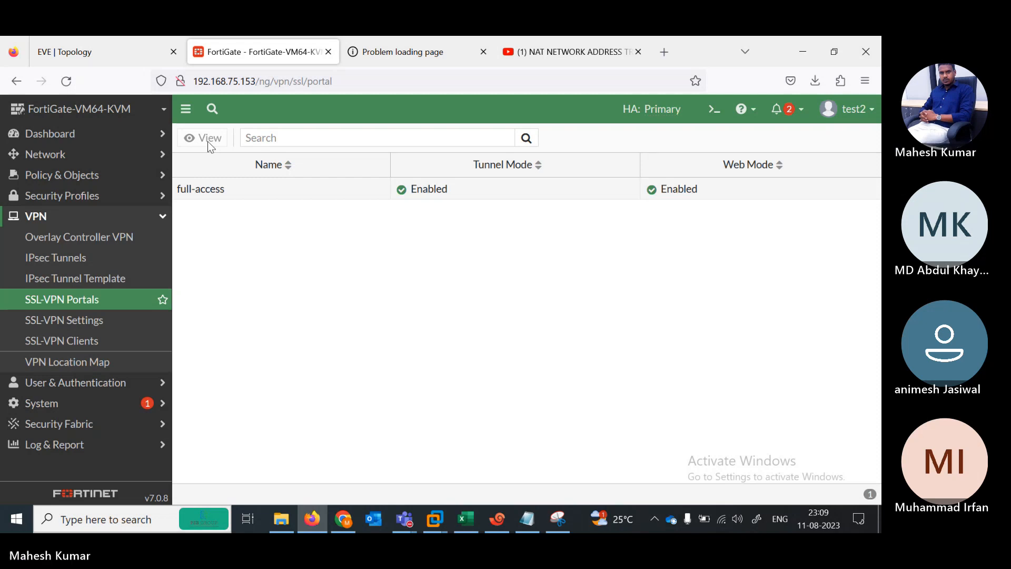
click(466, 522)
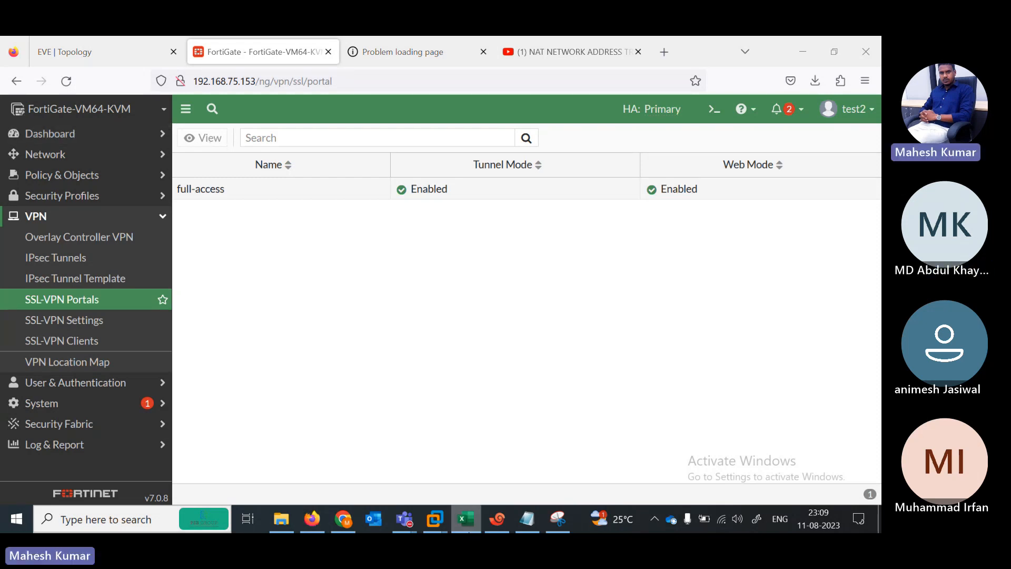
Step: Enter DONE in the status cells for High availability (HA) and Admin-Profiles, then switch to Teams
key(Right)
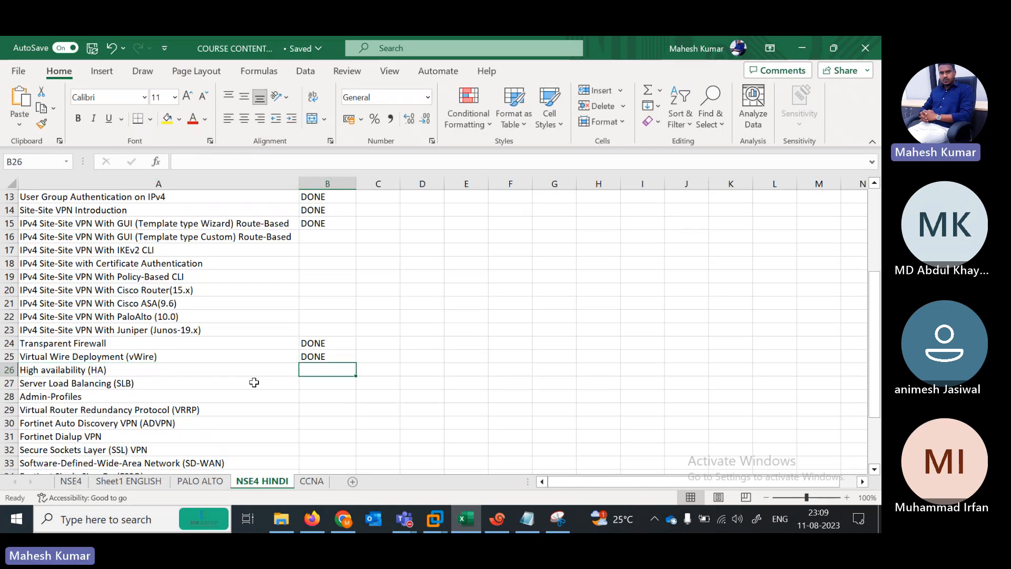
text(DONE)
key(Return)
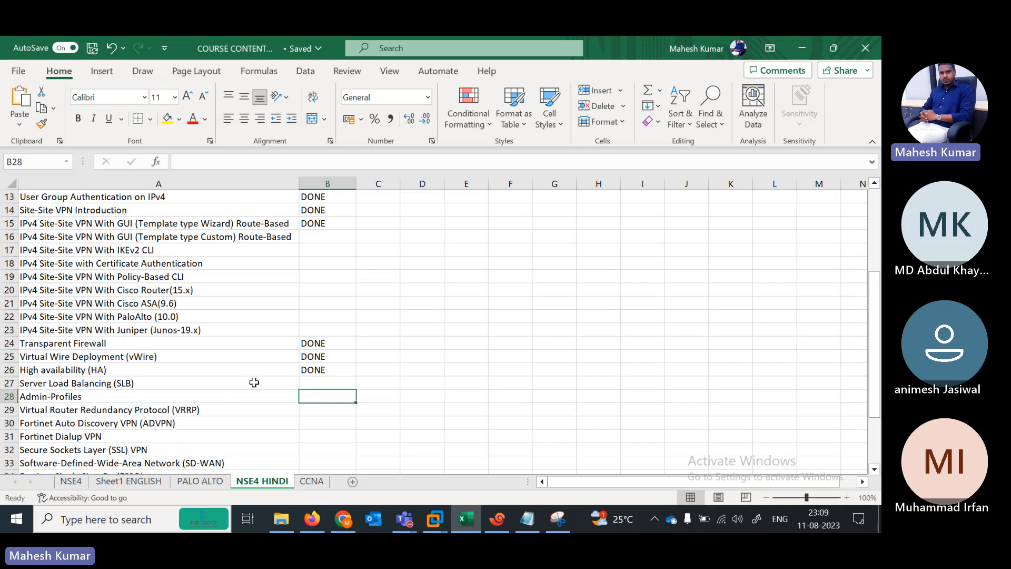
key(Left)
key(Down)
key(Right)
text(DONE)
key(Up)
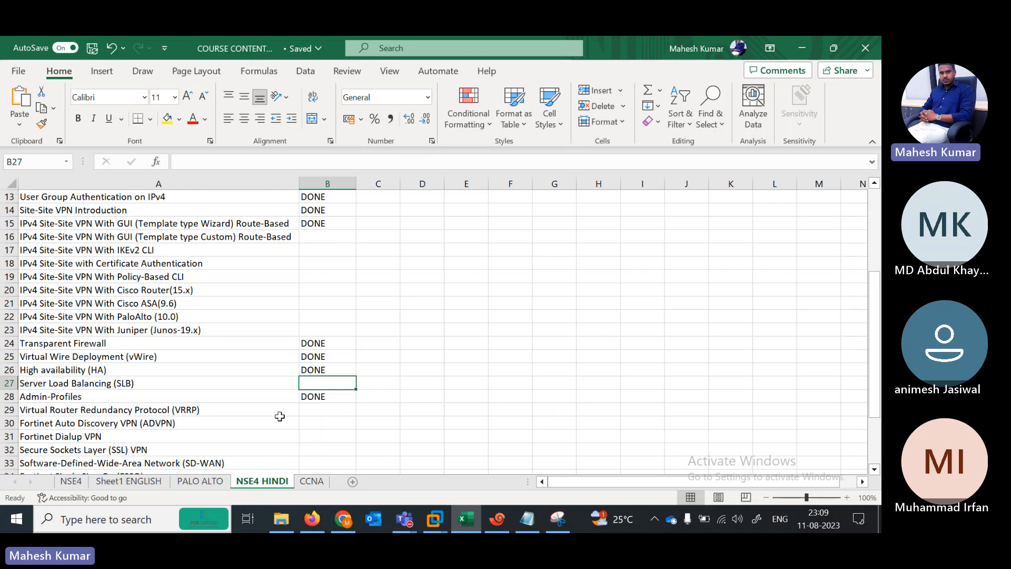
click(396, 518)
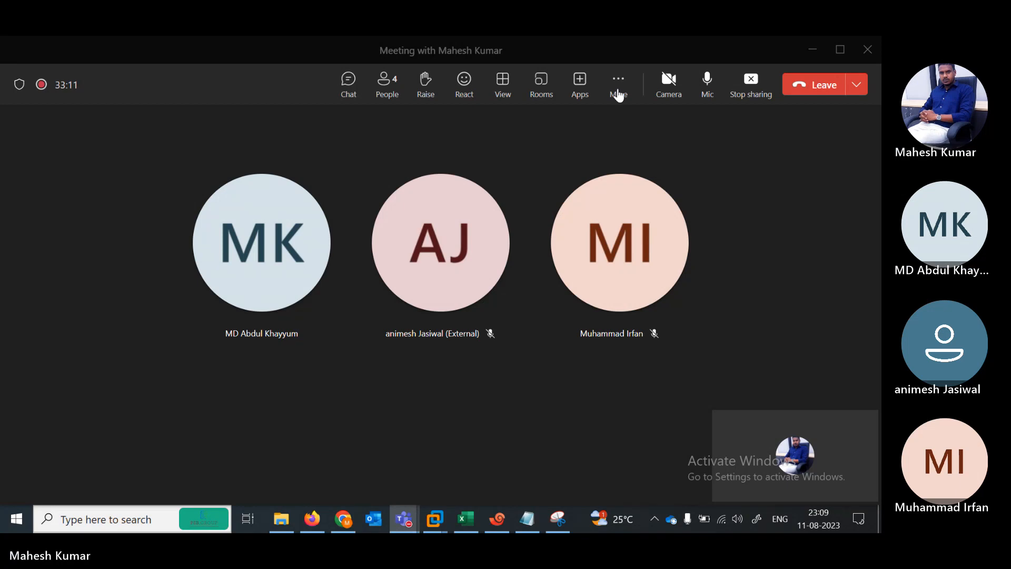
Step: Choose Stop recording from the meeting's More options menu
click(617, 88)
mouse_move(661, 134)
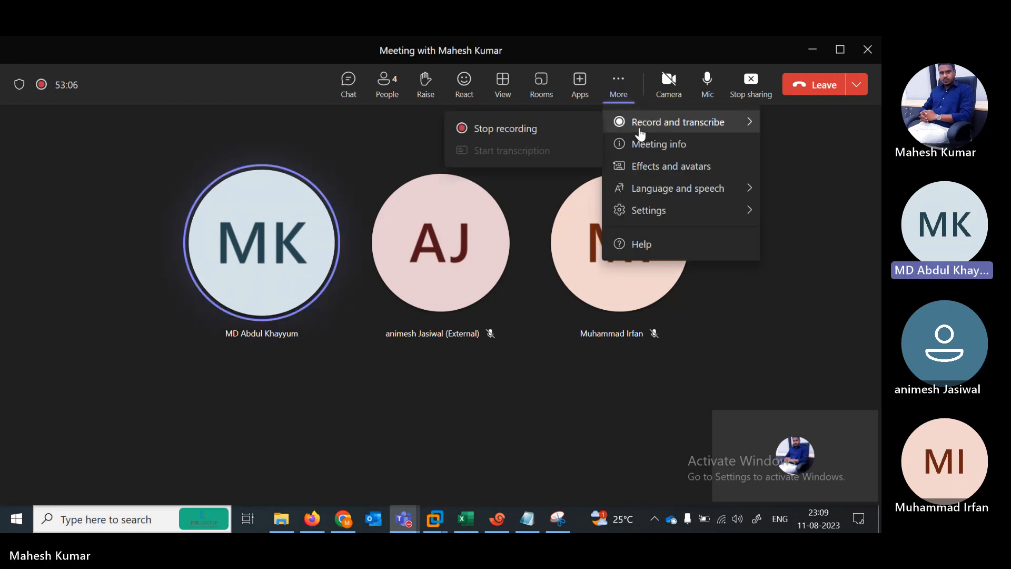
click(524, 132)
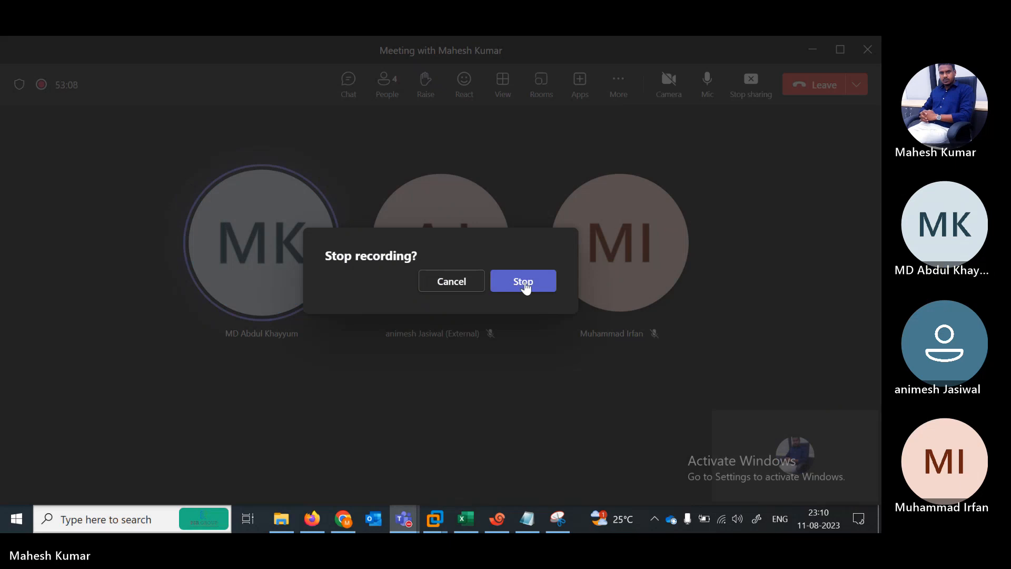